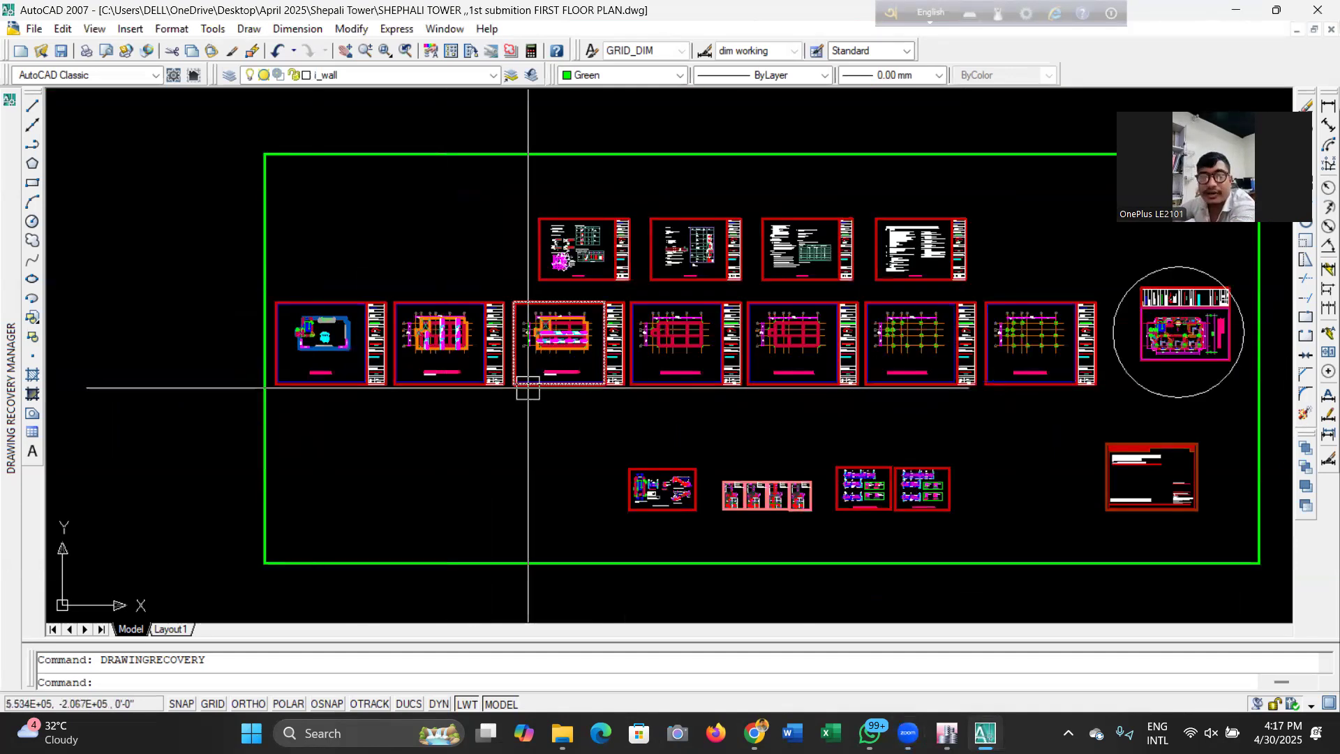
Examine the structural drawing sheets, including the slab reinforcement details and the floor beam, grade beam and foundation layout plans.
scroll(419, 363, down, 2)
scroll(433, 337, up, 6)
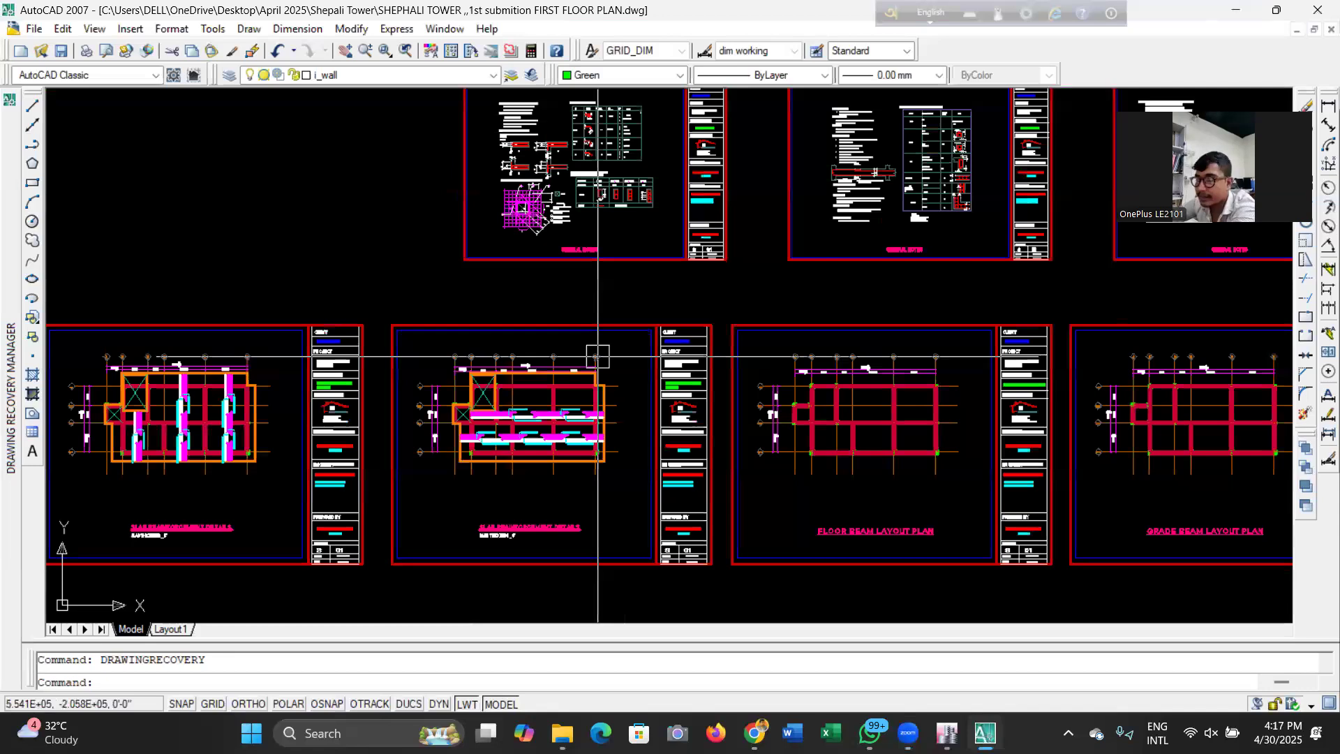
scroll(597, 357, down, 4)
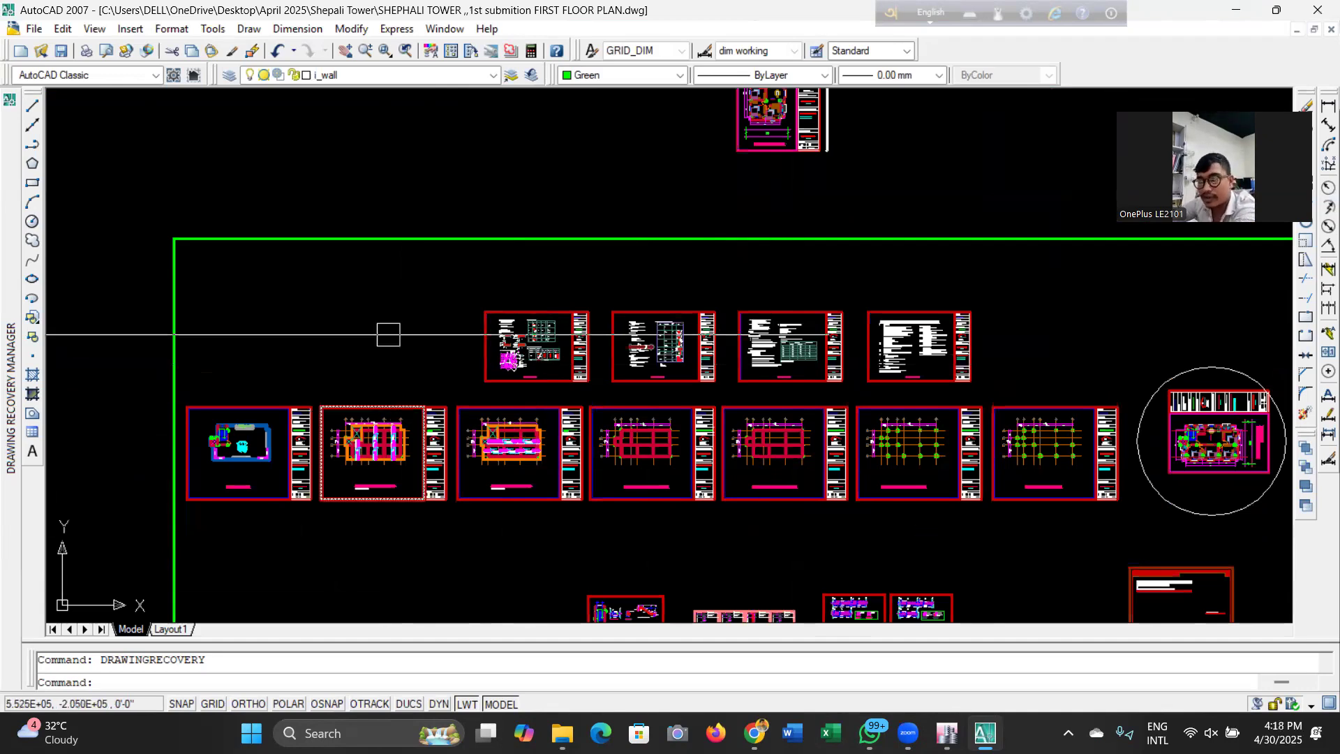
scroll(401, 342, down, 2)
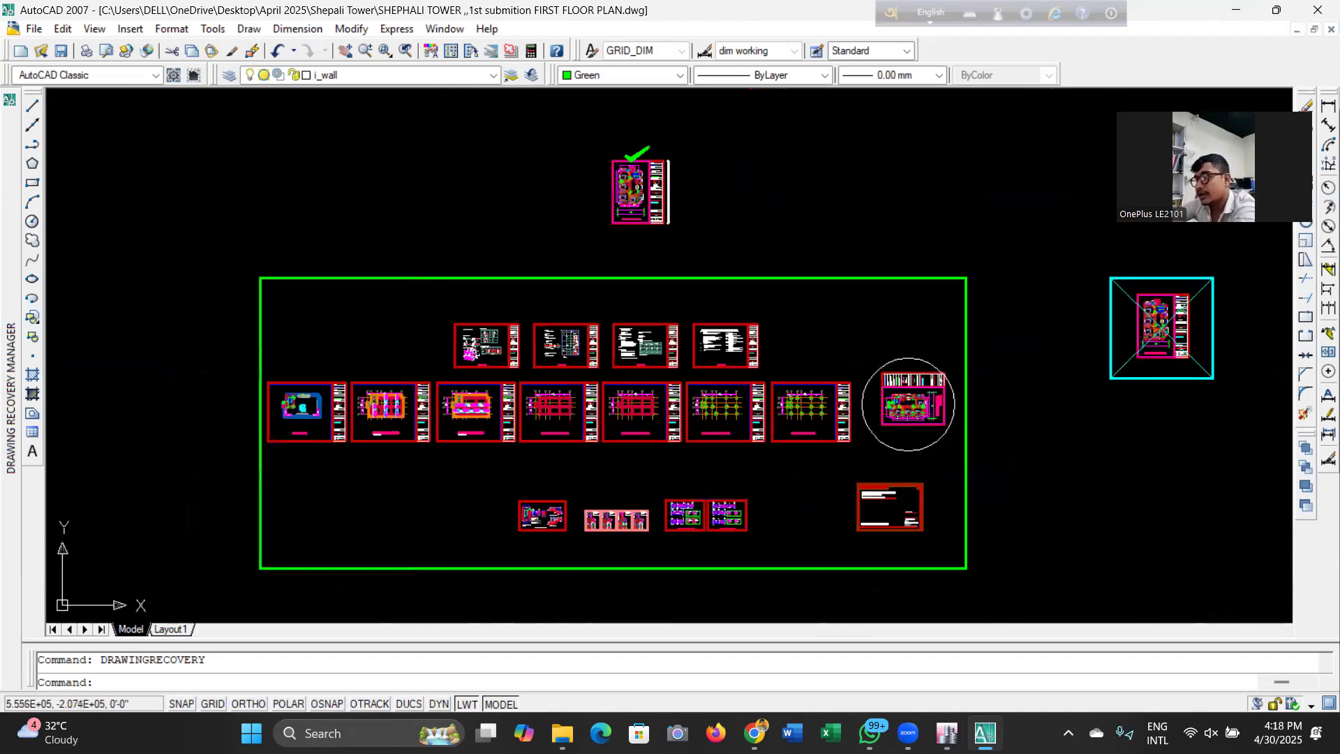
scroll(579, 481, up, 5)
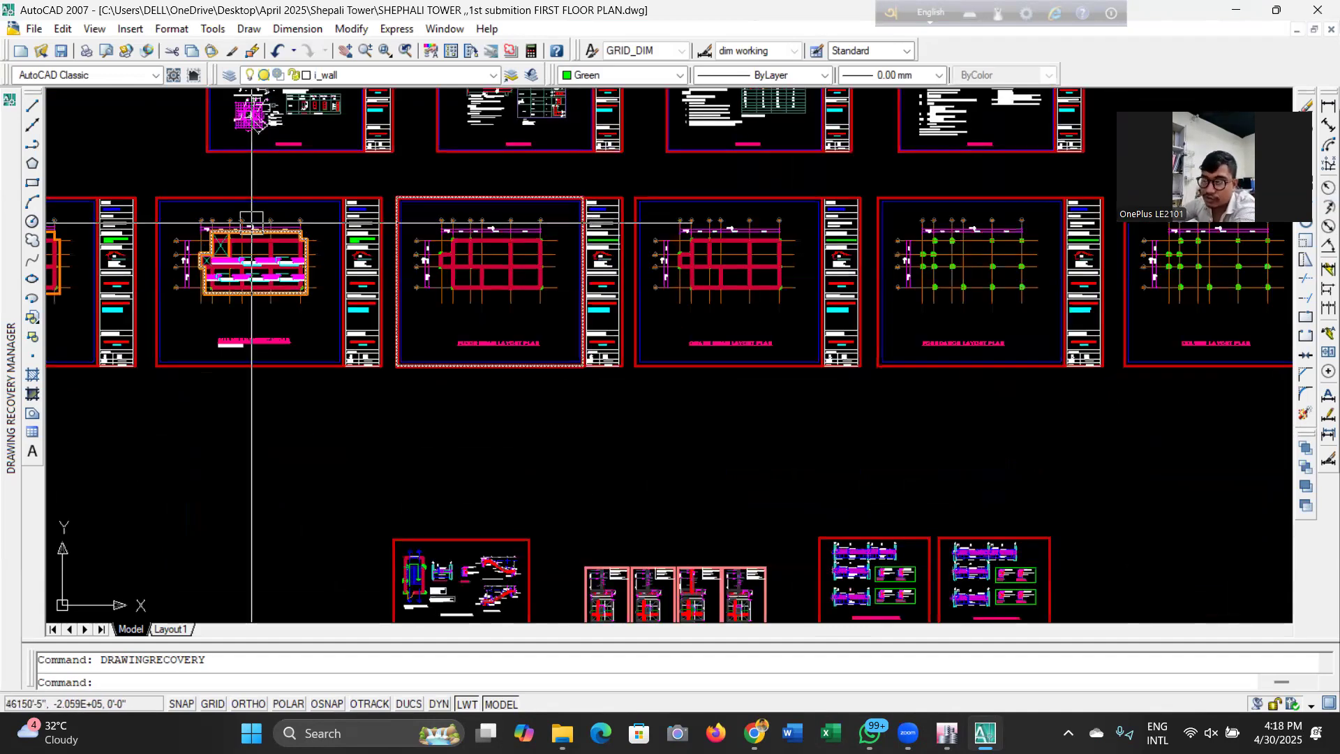
scroll(227, 230, up, 6)
scroll(353, 366, down, 5)
scroll(354, 366, down, 2)
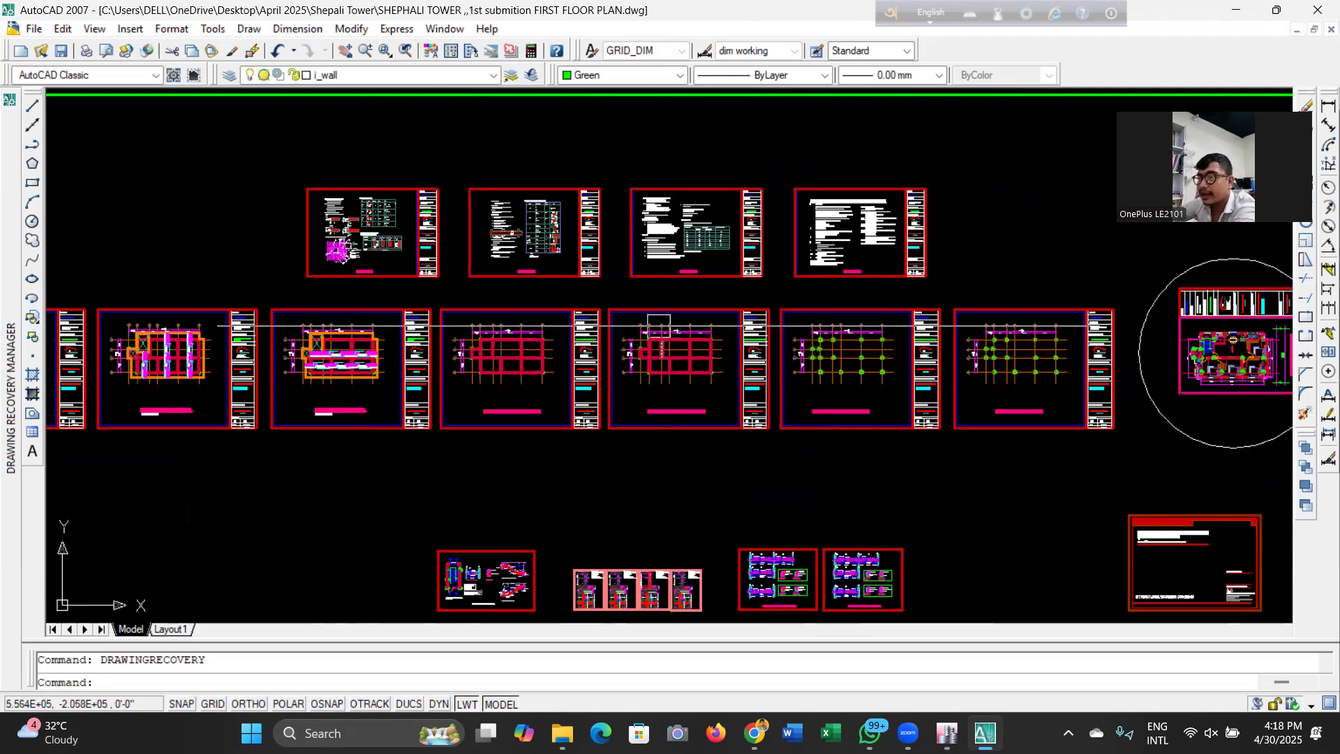
scroll(307, 330, up, 5)
scroll(419, 314, up, 2)
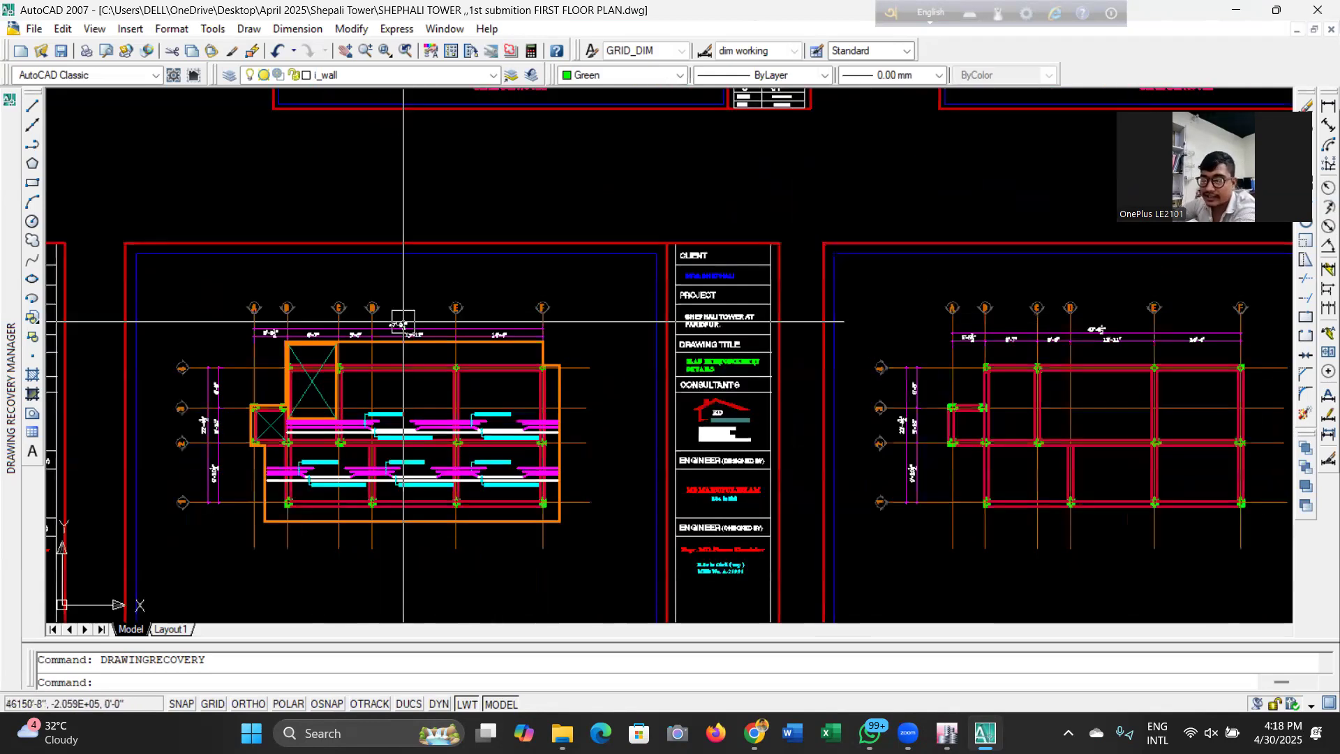
scroll(518, 305, down, 5)
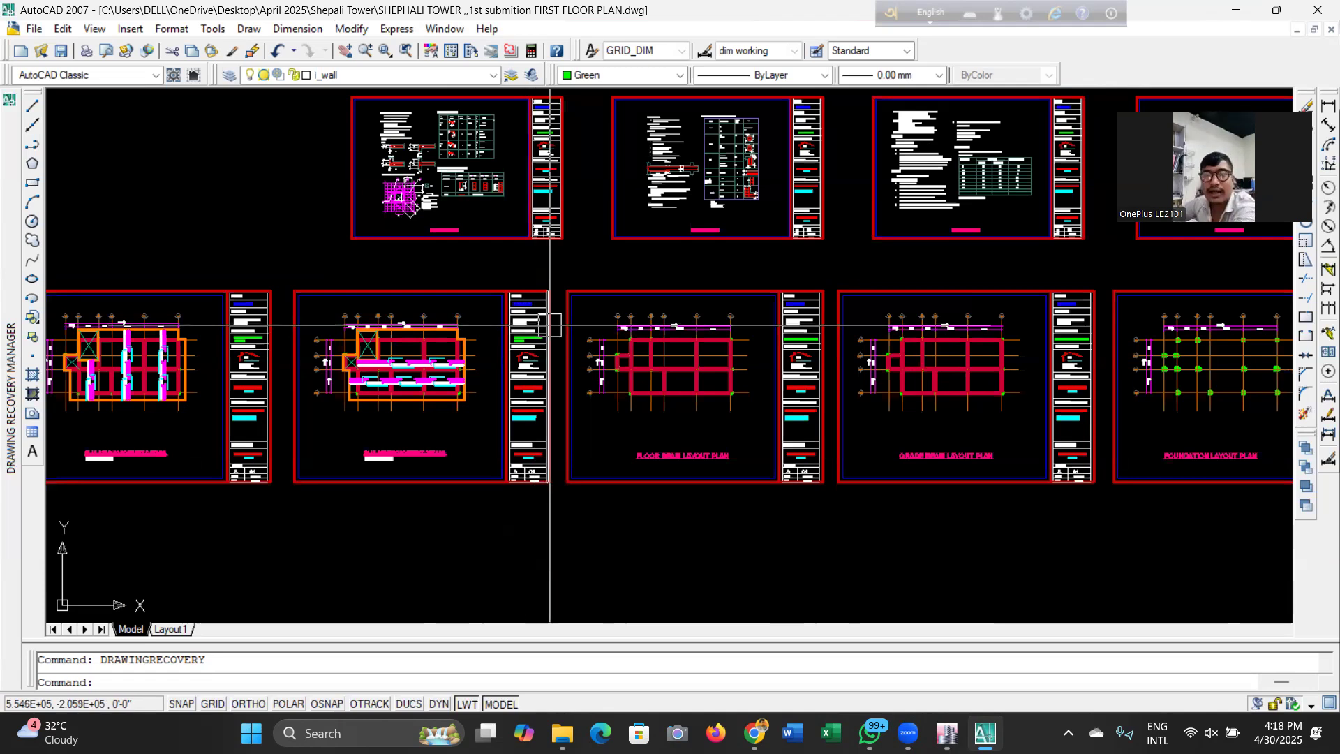
scroll(546, 327, down, 5)
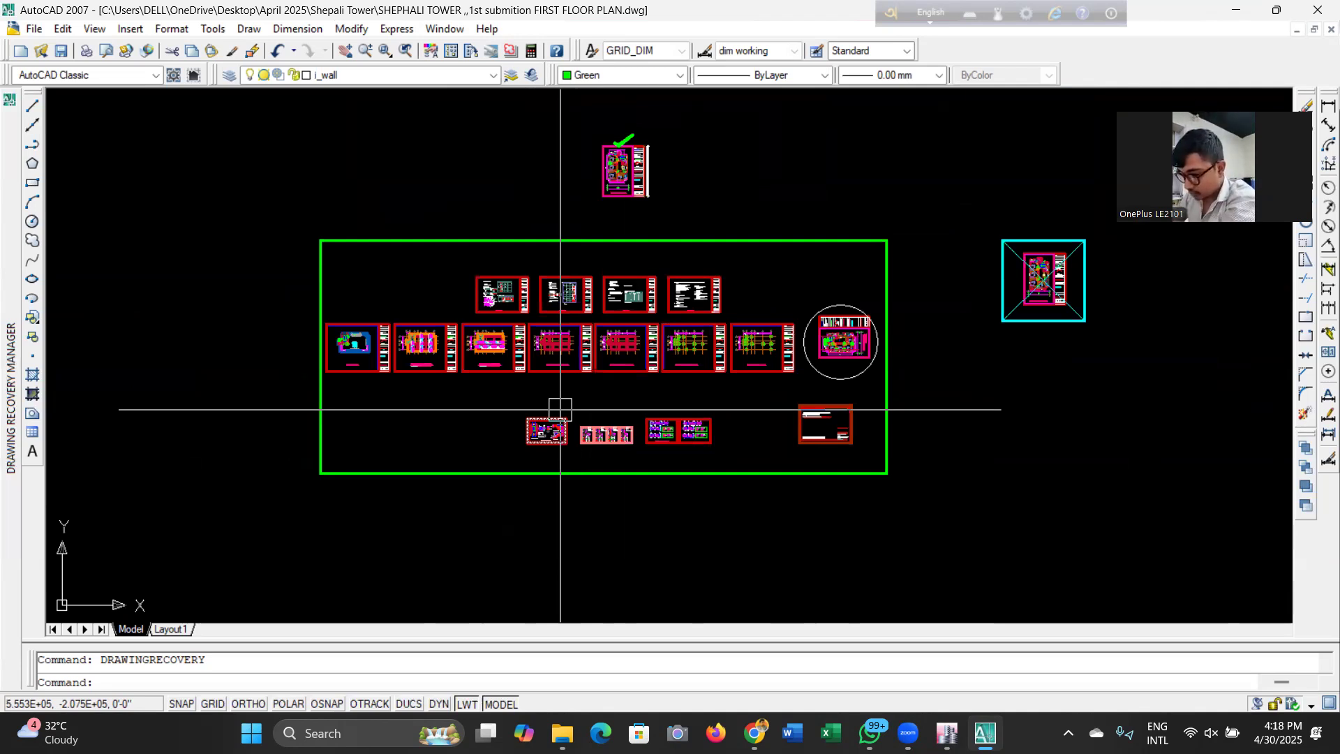
Switch to ETABS 2016 and open the Shephali Tower model from the Analysis folder inside Shepali Tower.
mouse_move(947, 733)
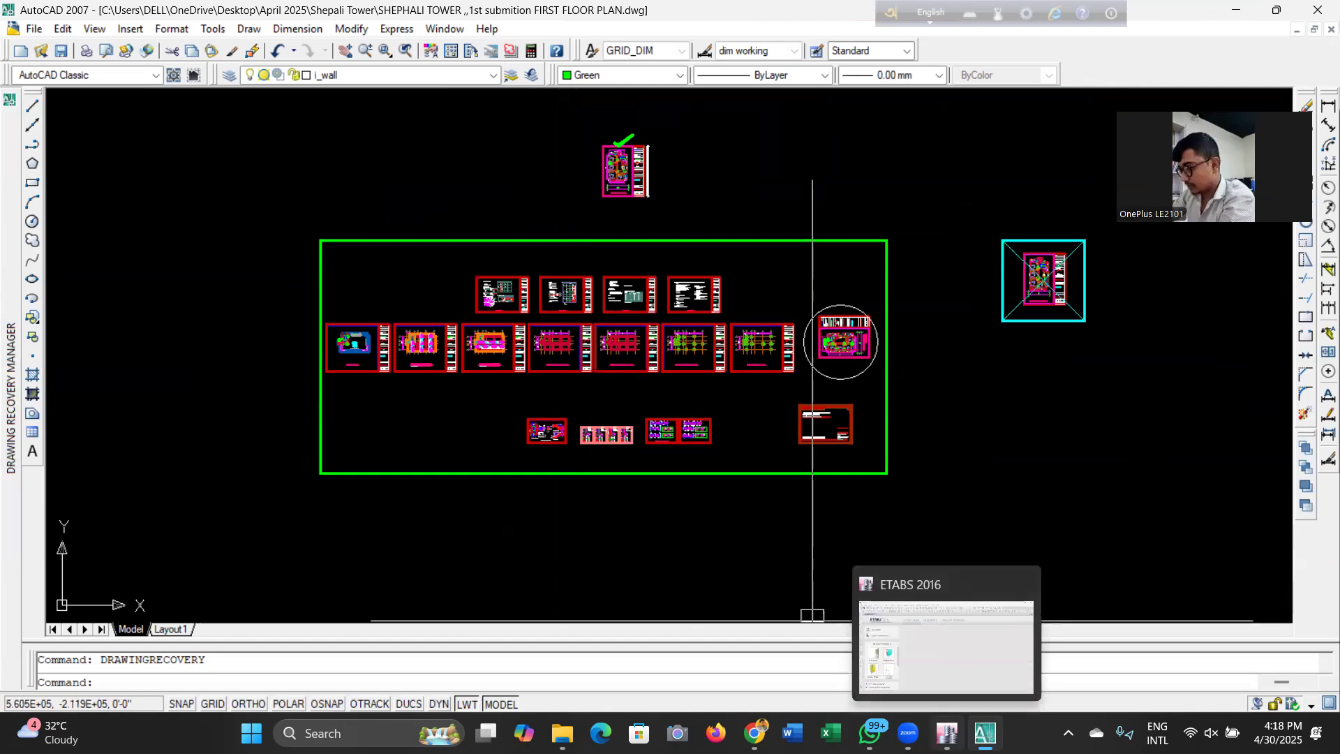
click(957, 643)
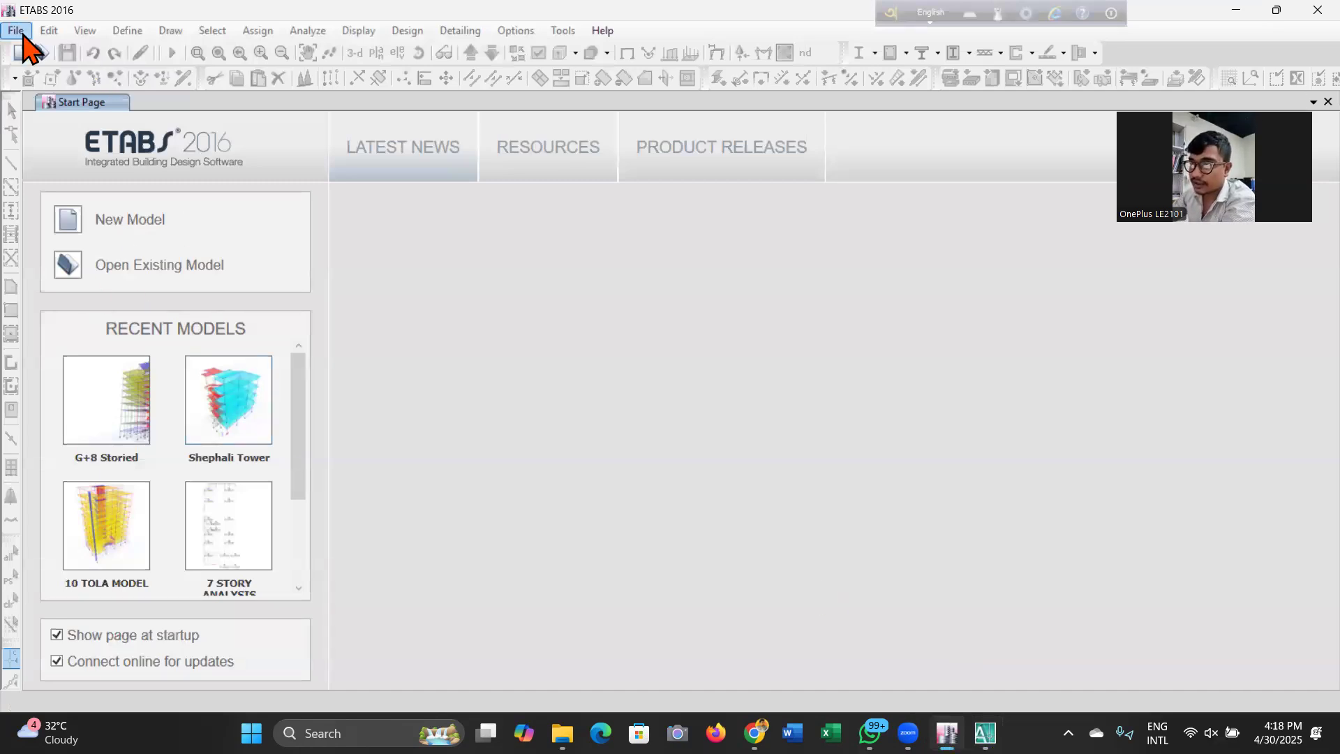
click(15, 30)
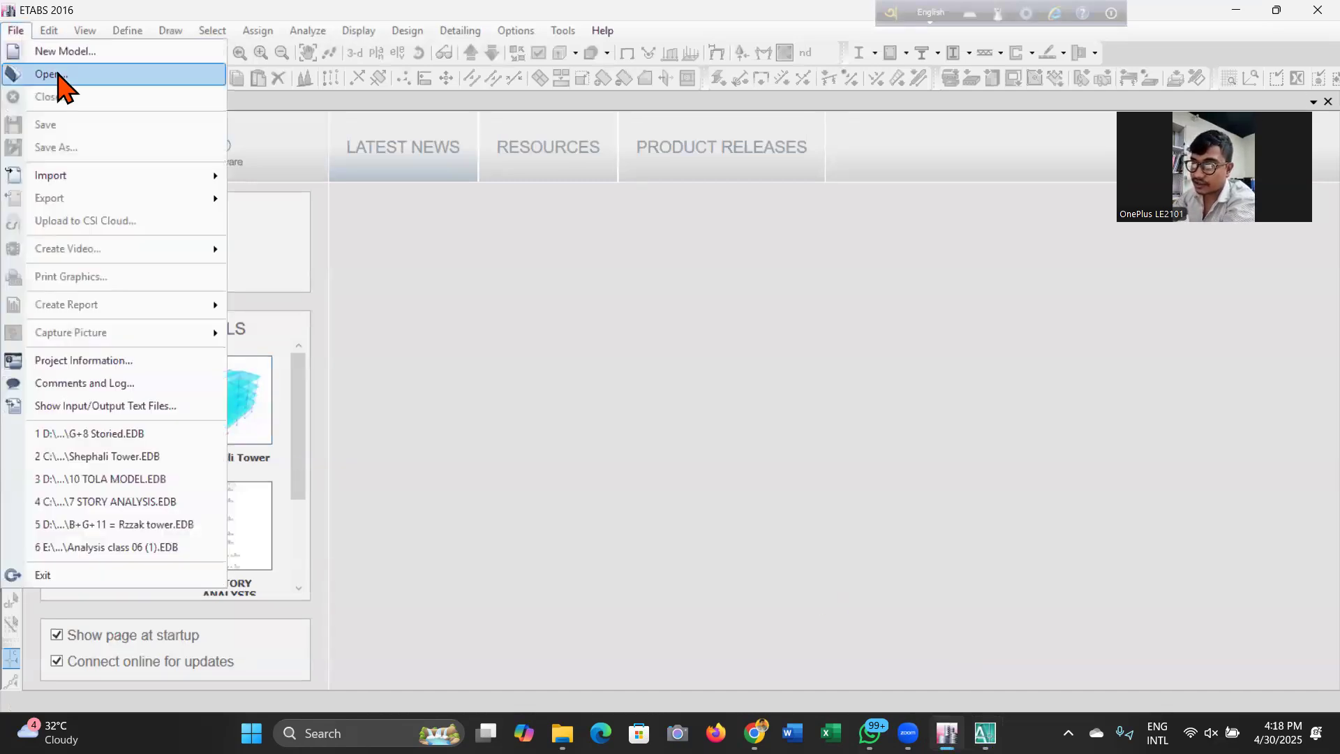
click(50, 74)
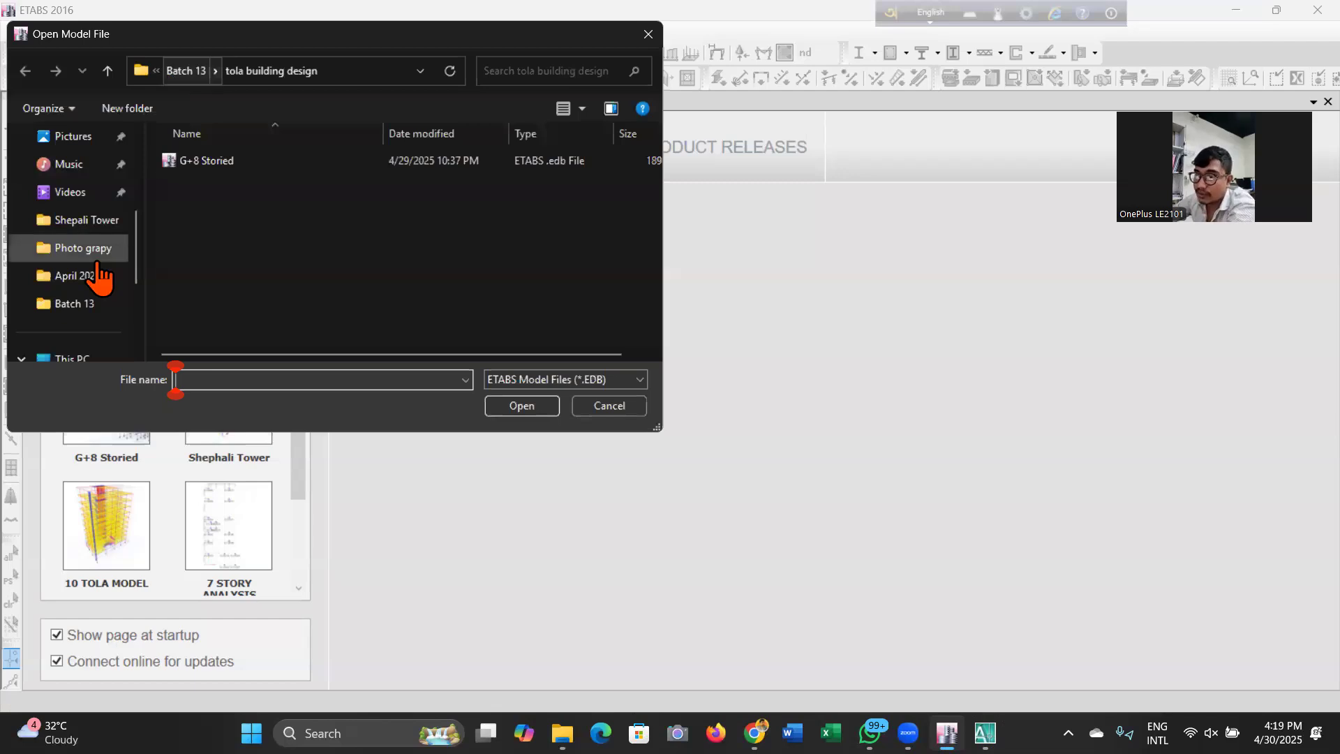
click(90, 222)
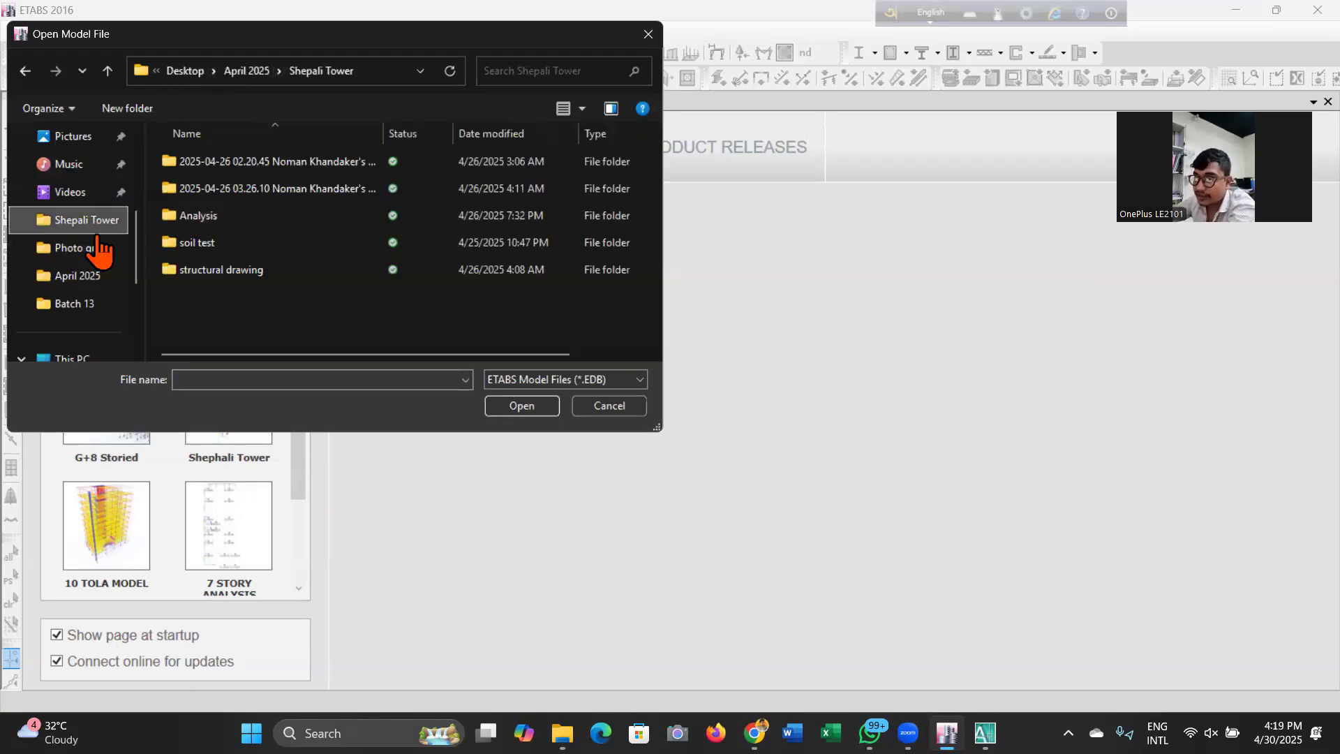
double_click(245, 219)
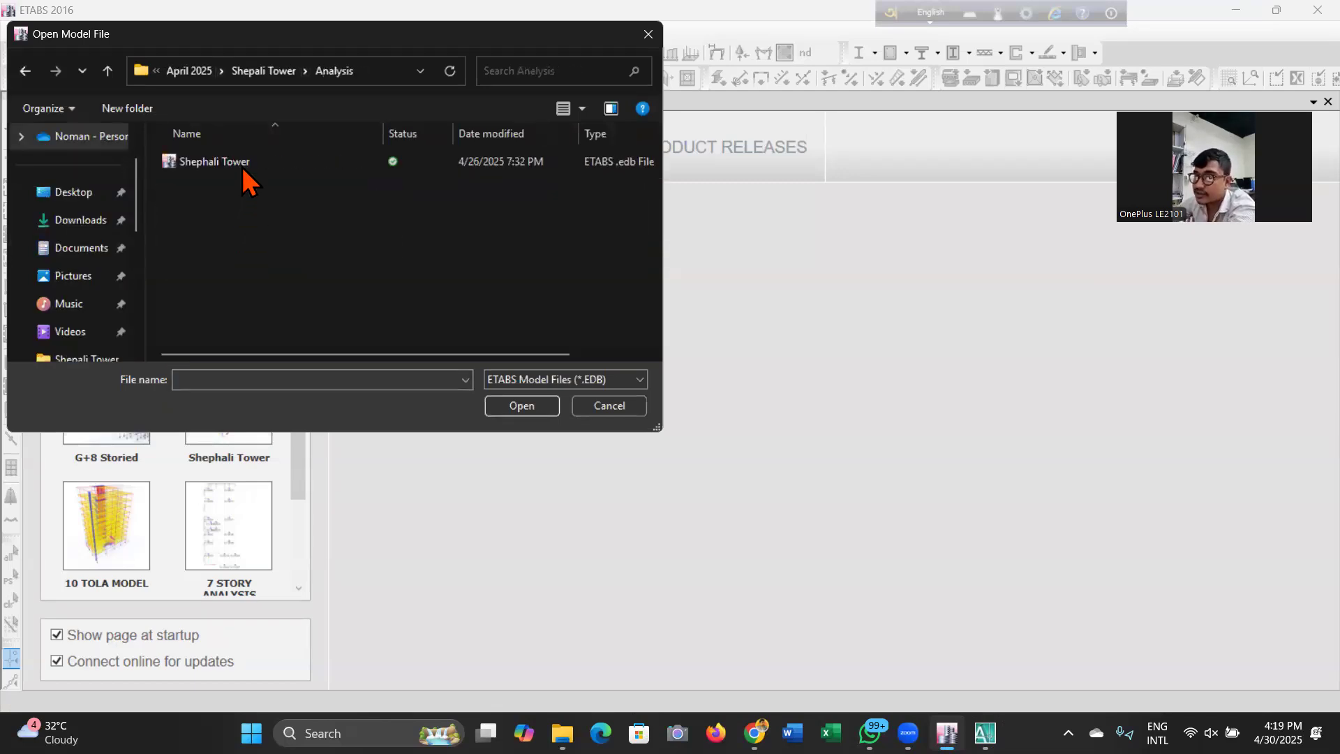
click(244, 167)
click(525, 406)
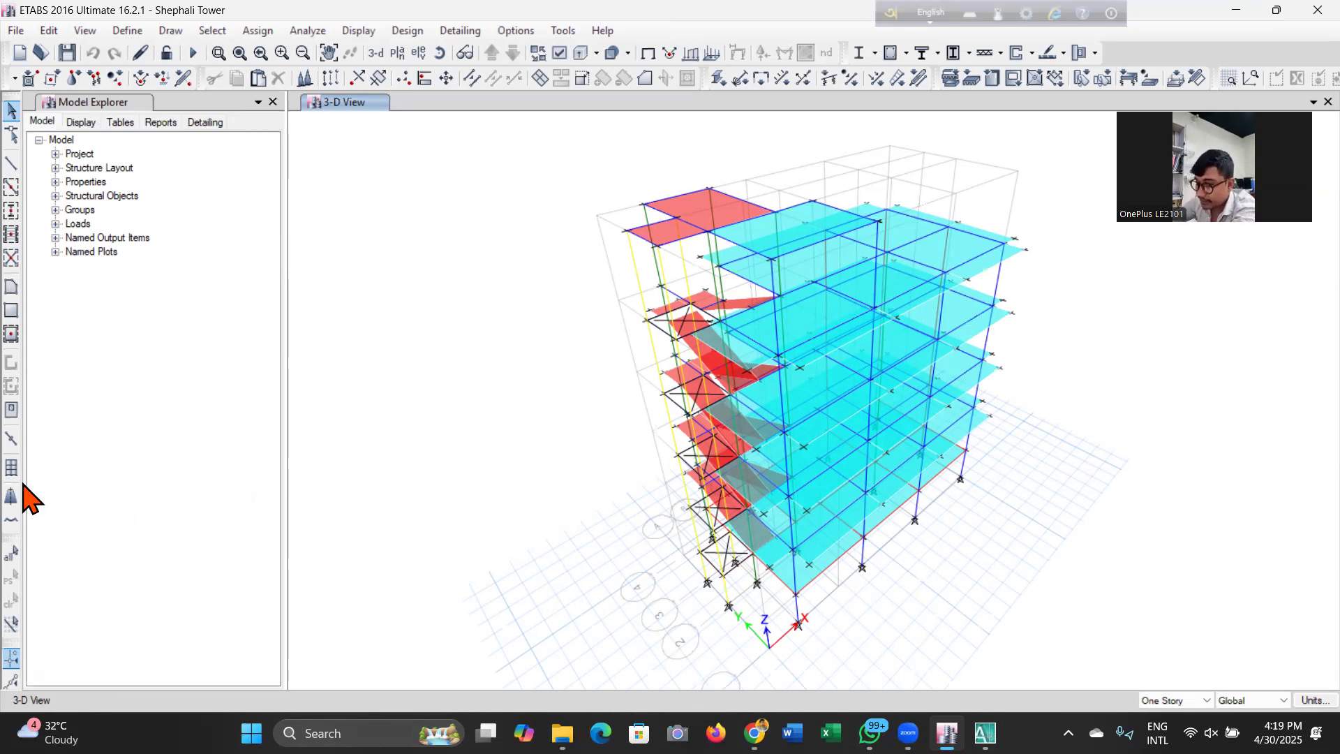
Rotate the 3D model to inspect it, and display the plan view of the GF story.
click(440, 52)
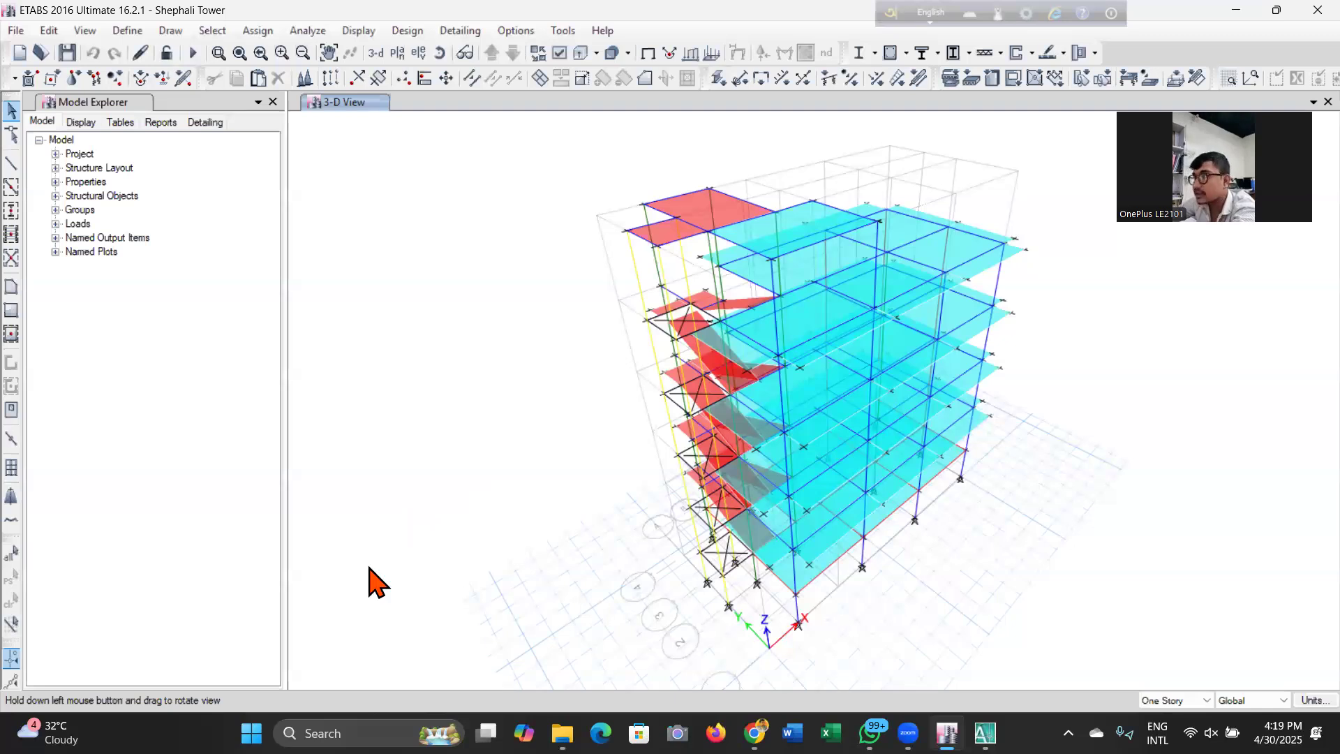
drag(369, 567, 369, 569)
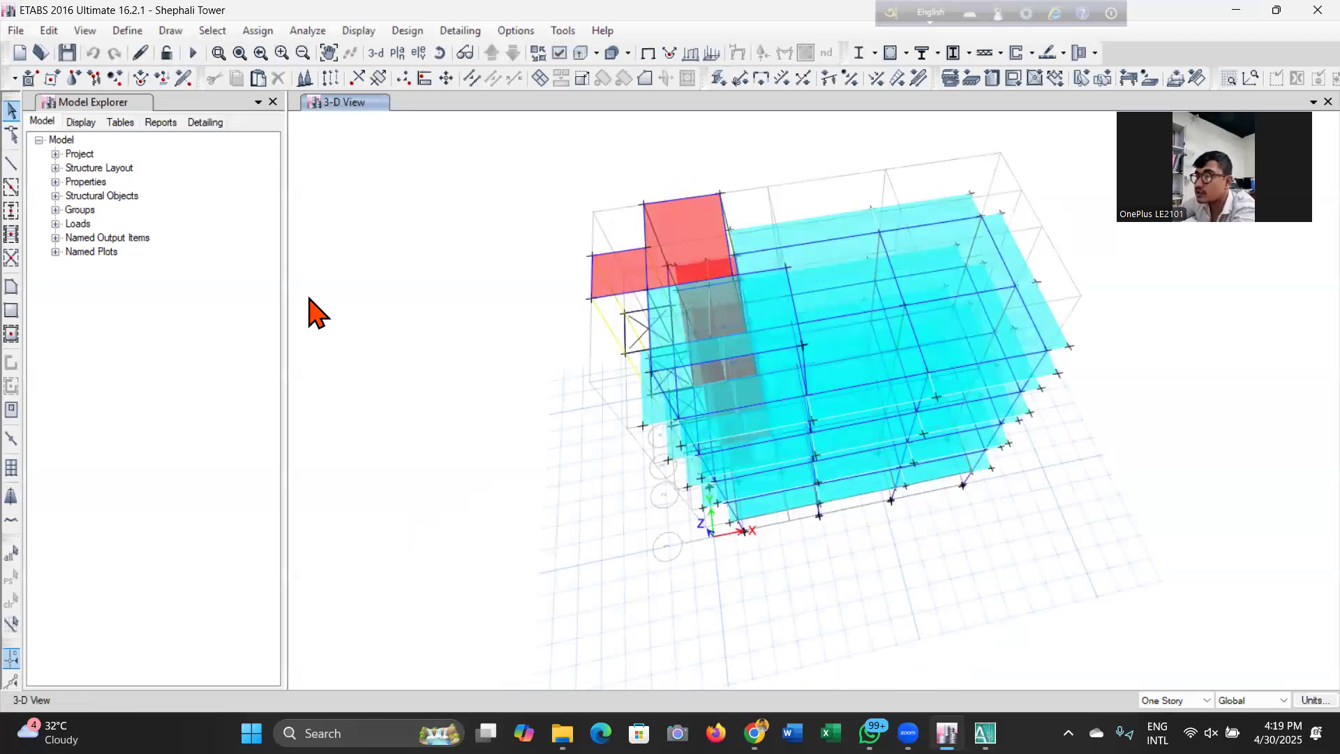
click(398, 52)
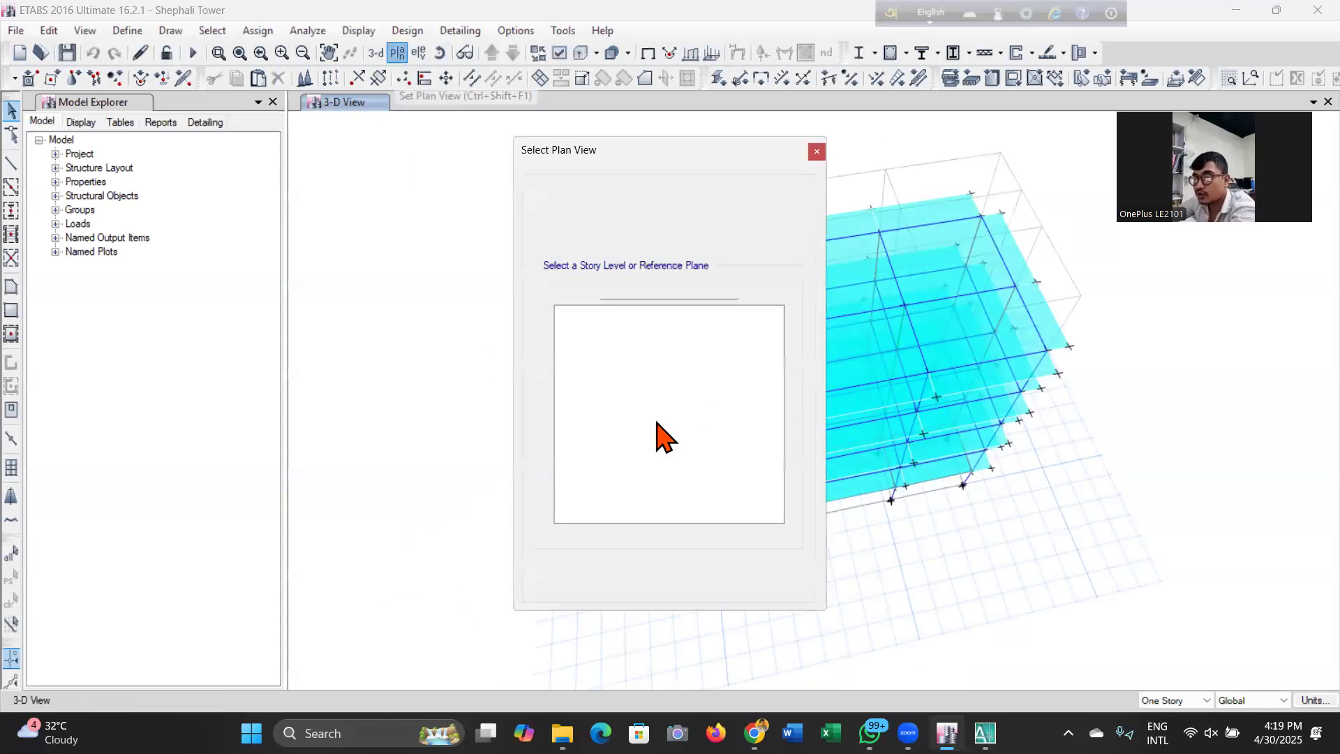
click(576, 360)
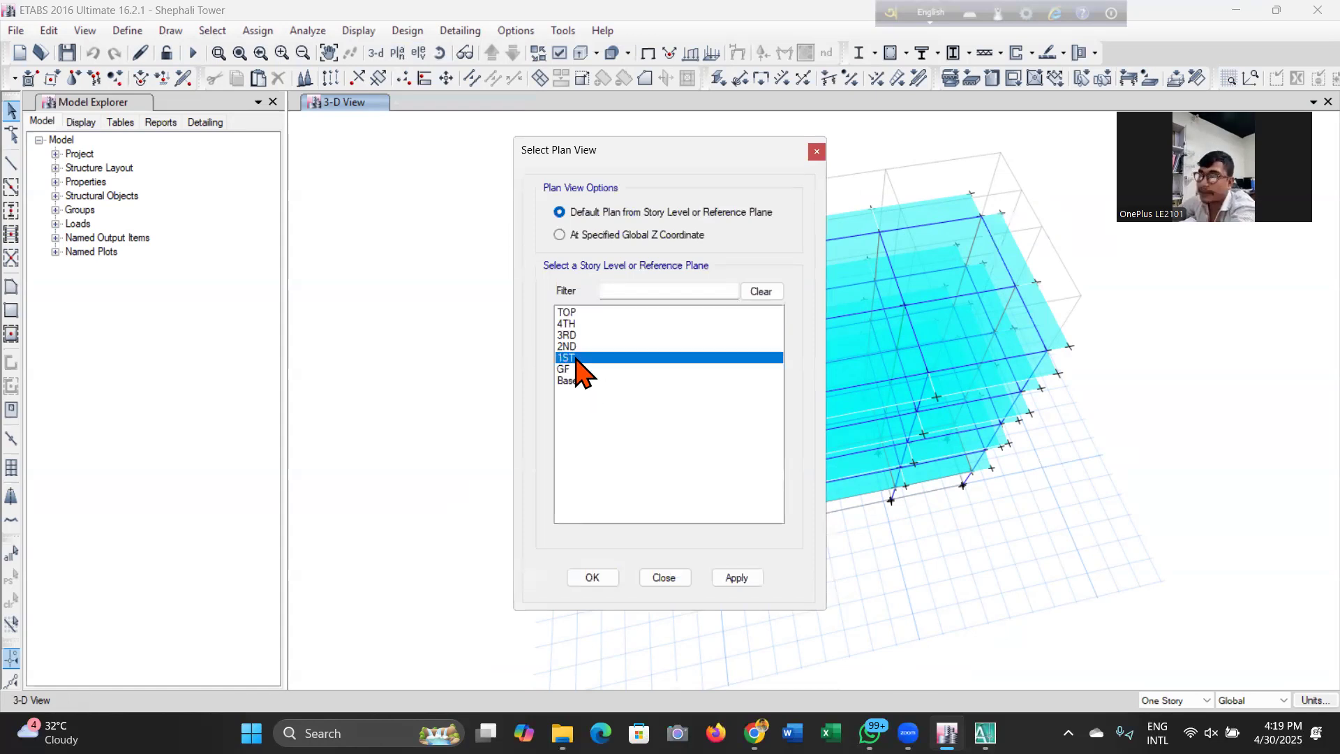
click(734, 580)
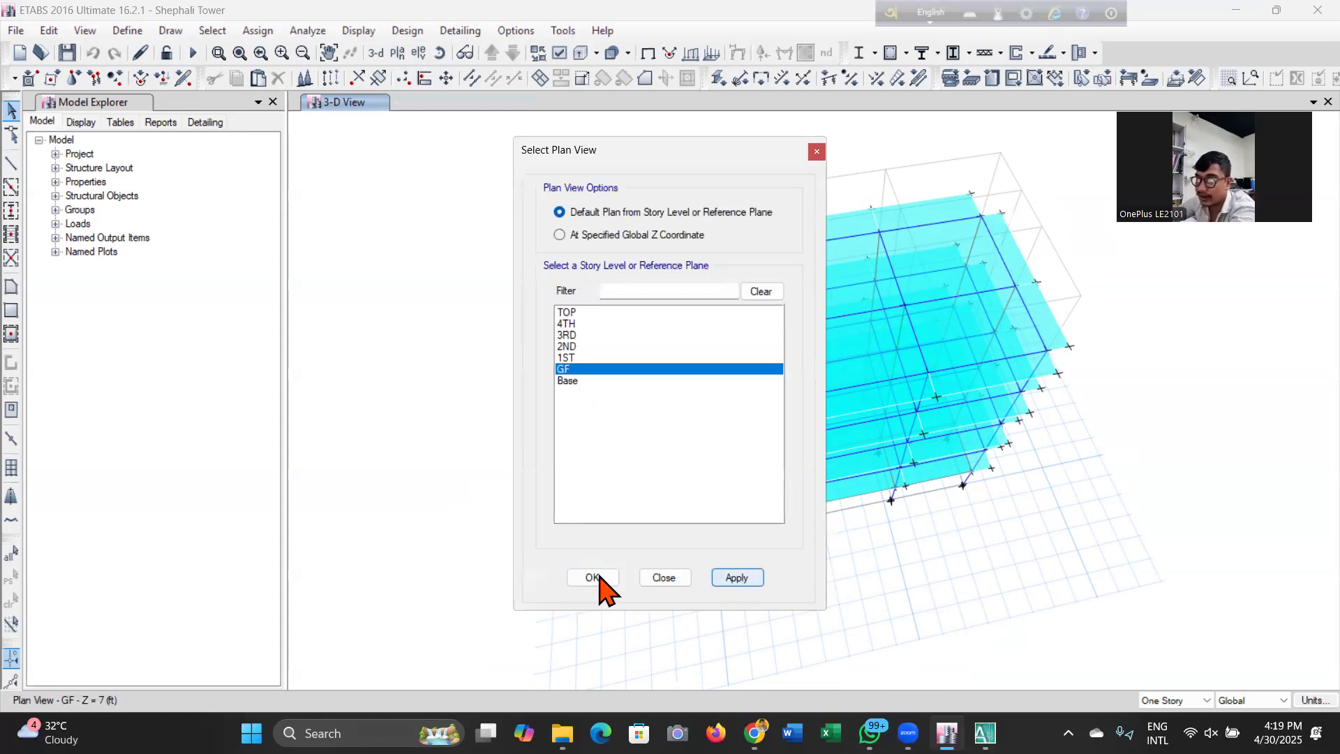
click(593, 578)
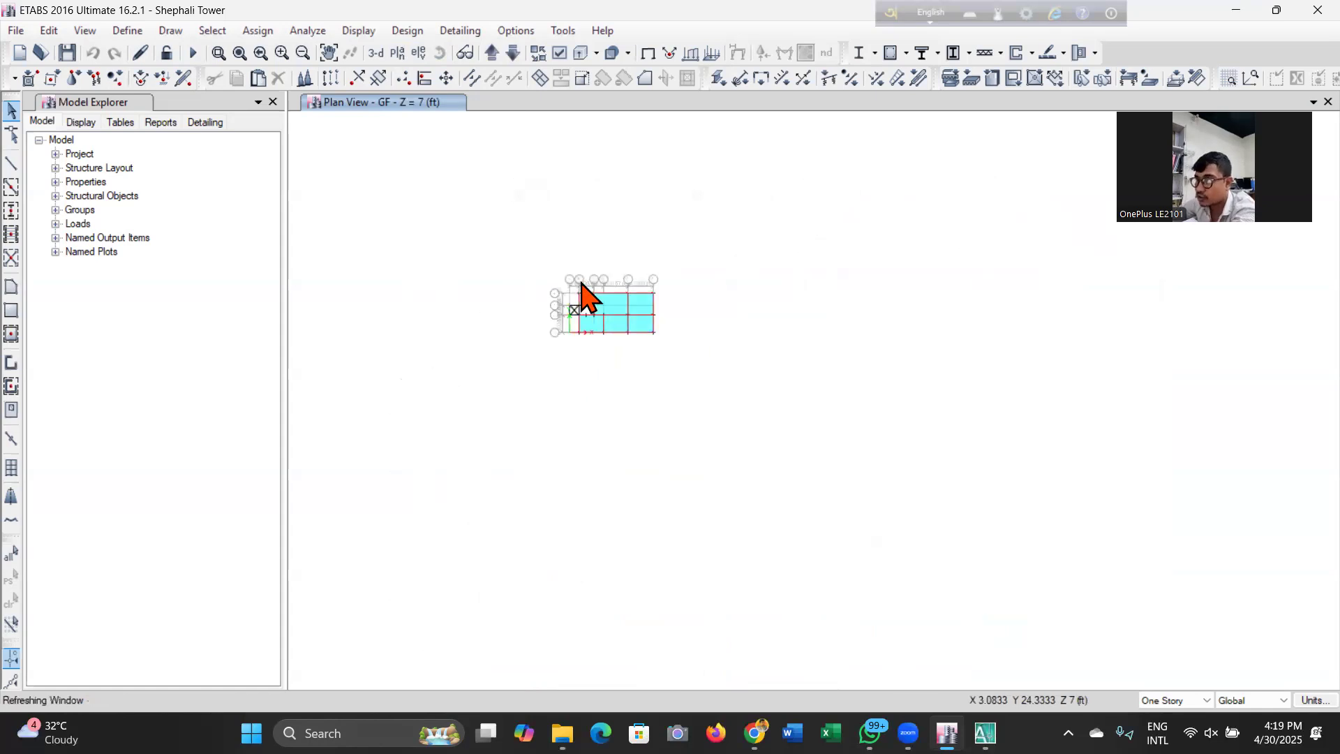
scroll(582, 290, up, 5)
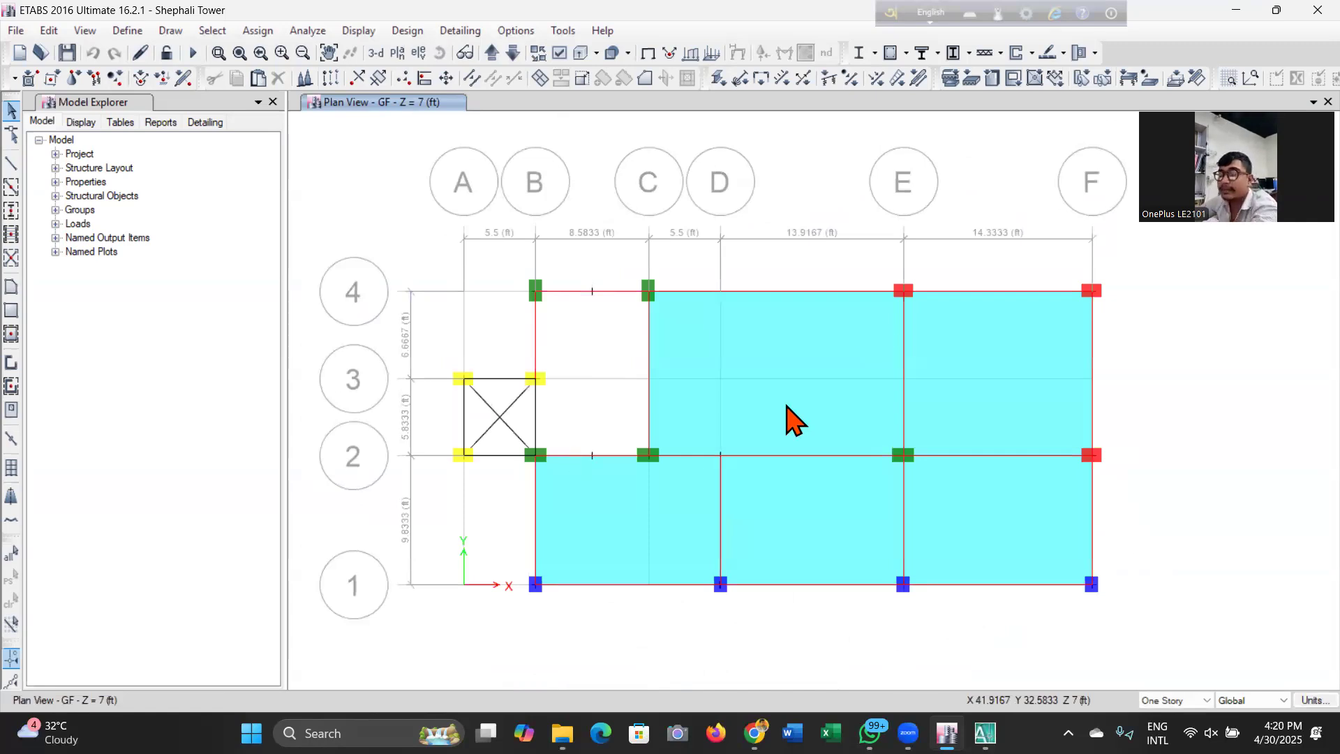
middle_drag(847, 404, 833, 380)
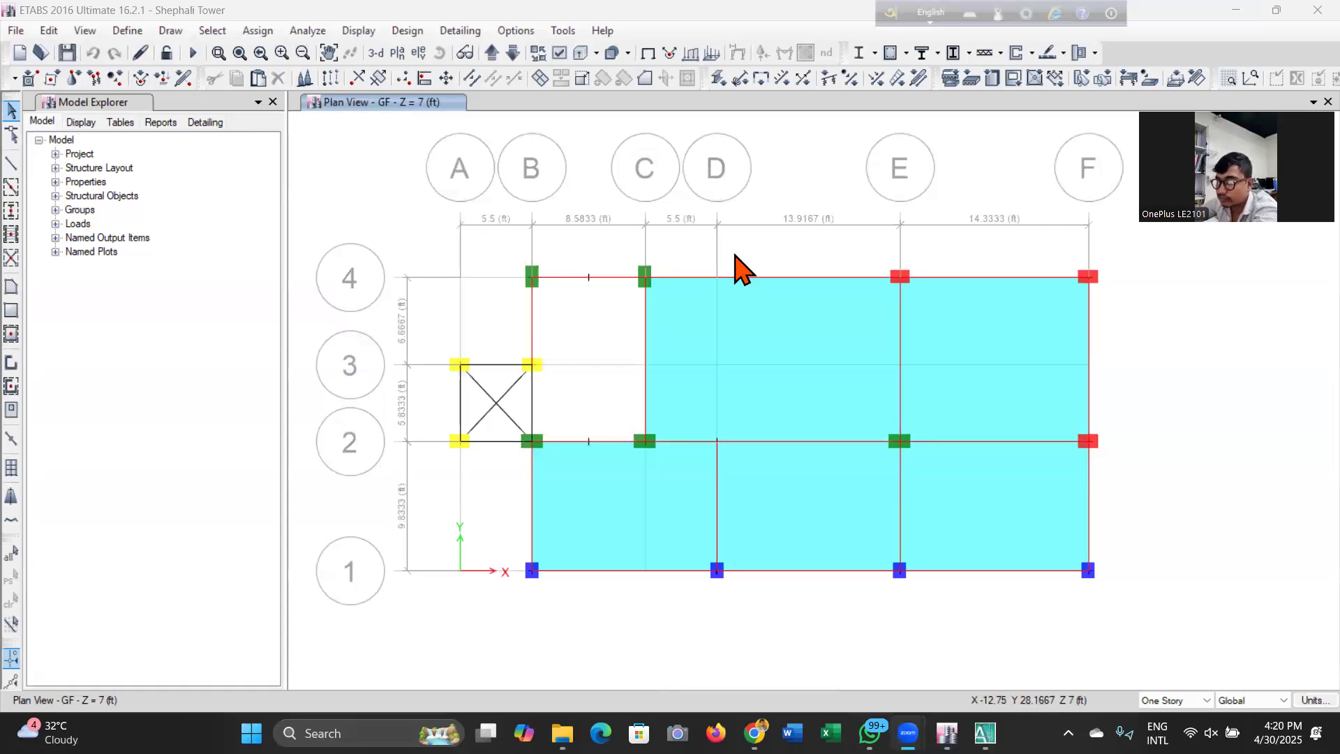
middle_drag(746, 210, 745, 193)
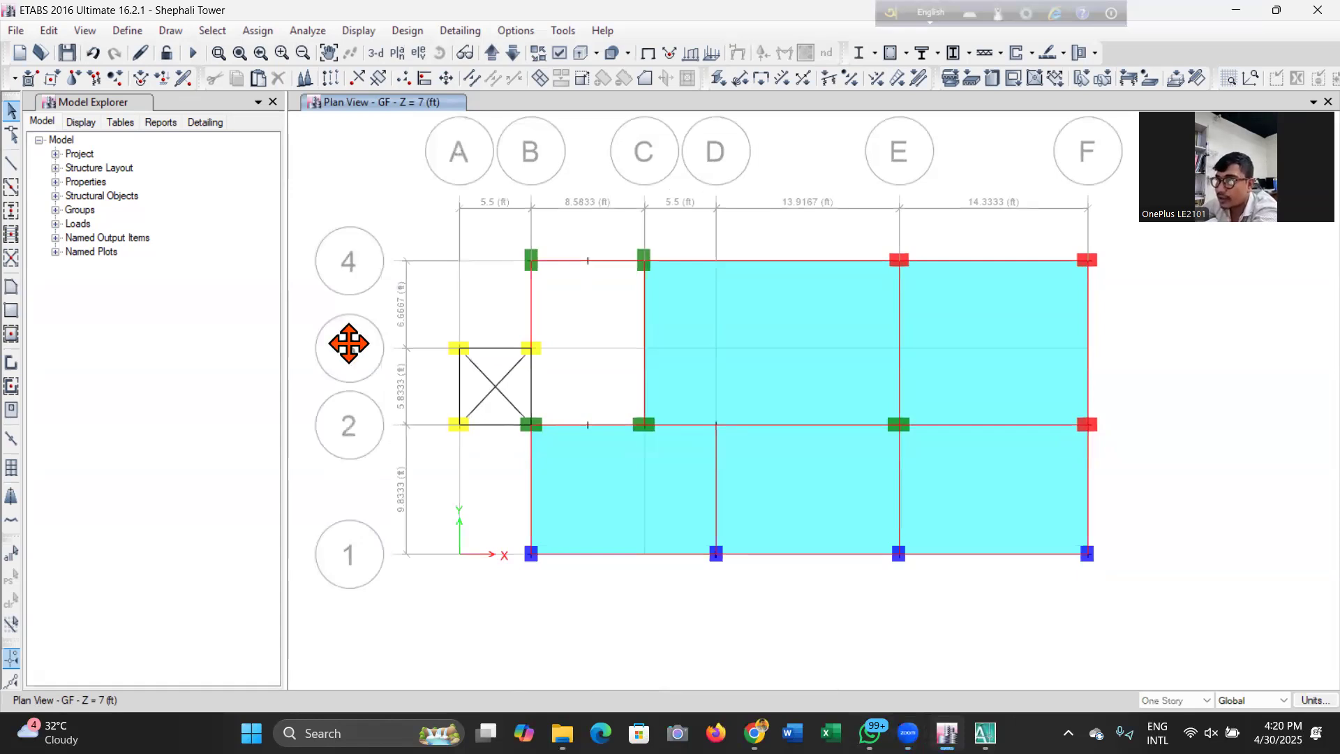
Step the plan view through the stories from GF up to 4TH and return to GF to compare the floor layouts.
click(493, 53)
click(492, 53)
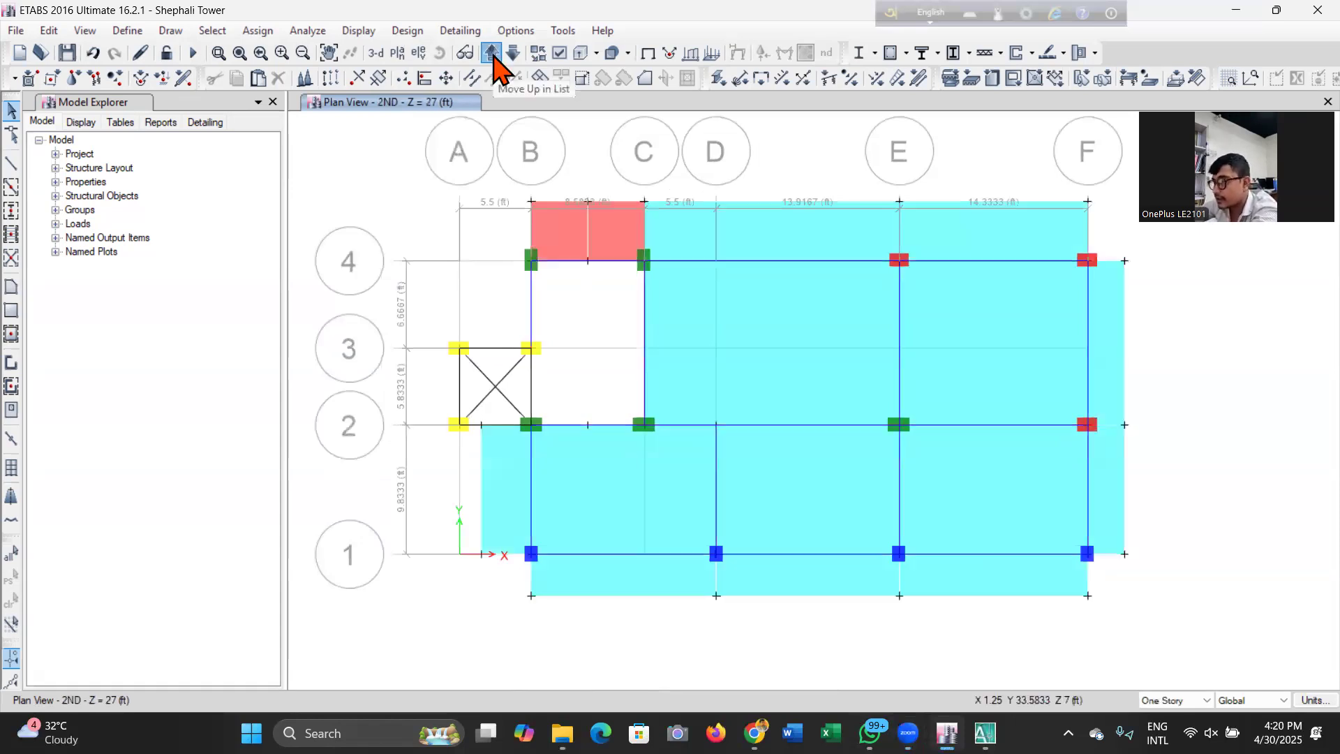
click(492, 53)
click(492, 53)
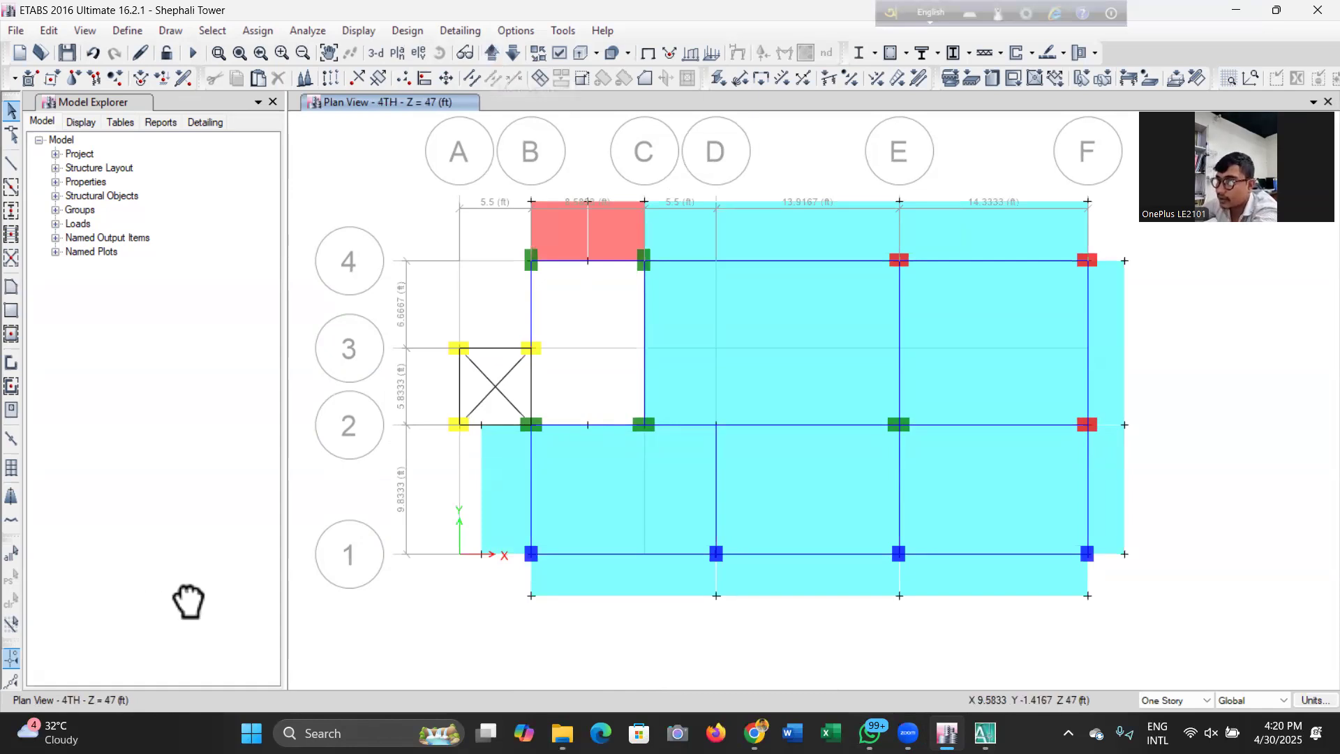
click(494, 54)
click(494, 54)
click(494, 55)
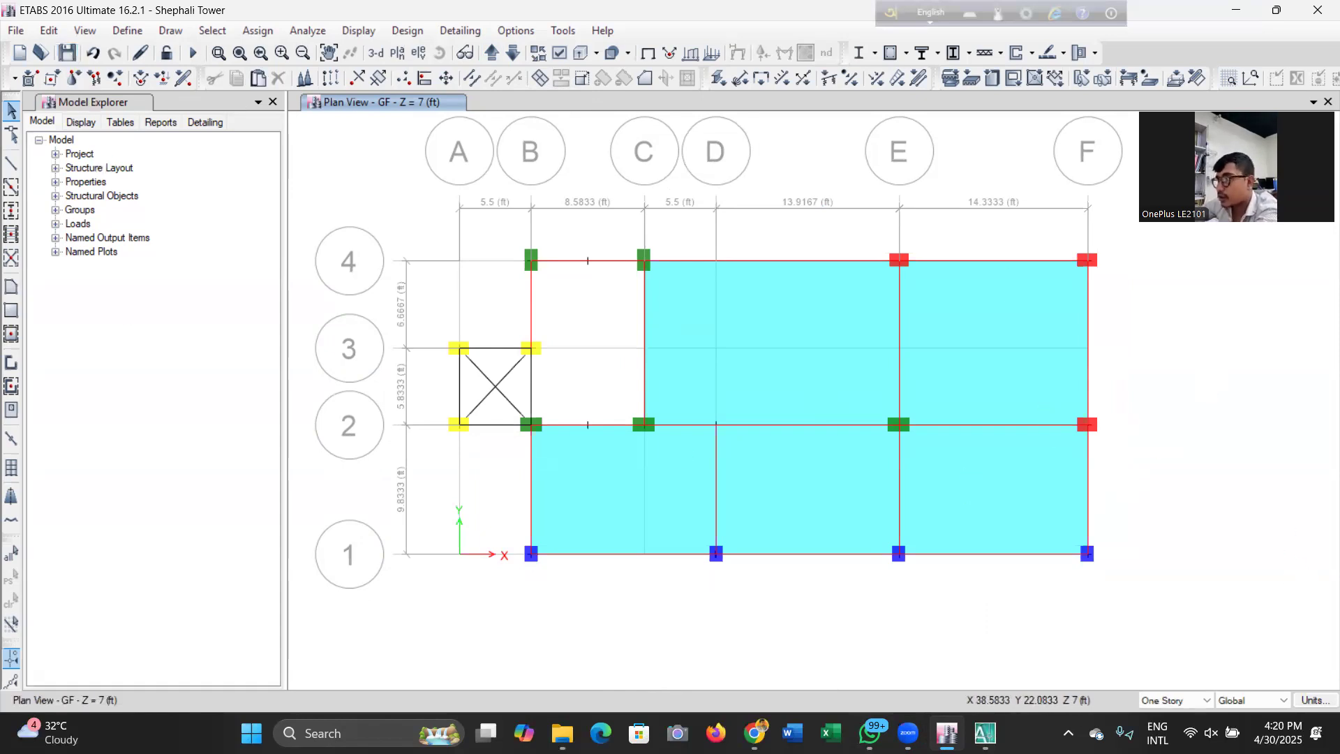
Return to the 3D view and examine the lower columns and their base supports up close.
click(376, 54)
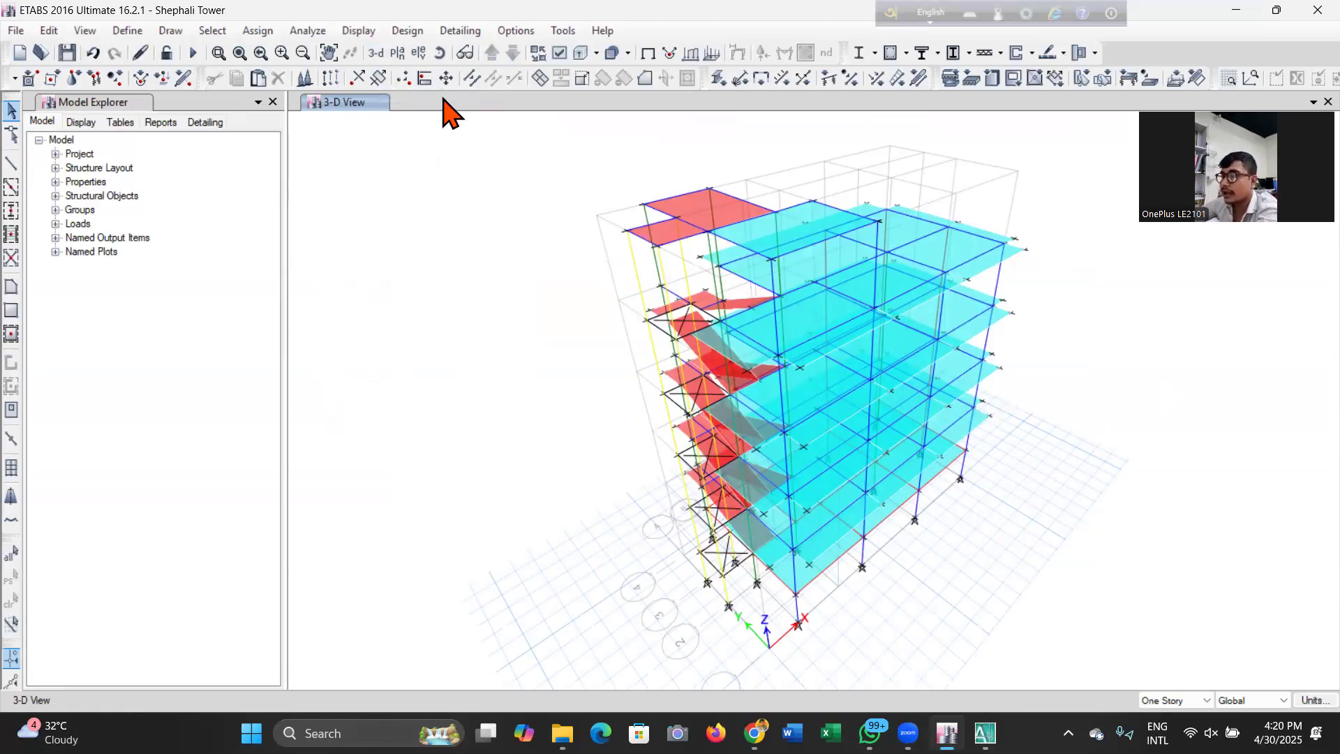
click(440, 53)
drag(618, 589, 630, 563)
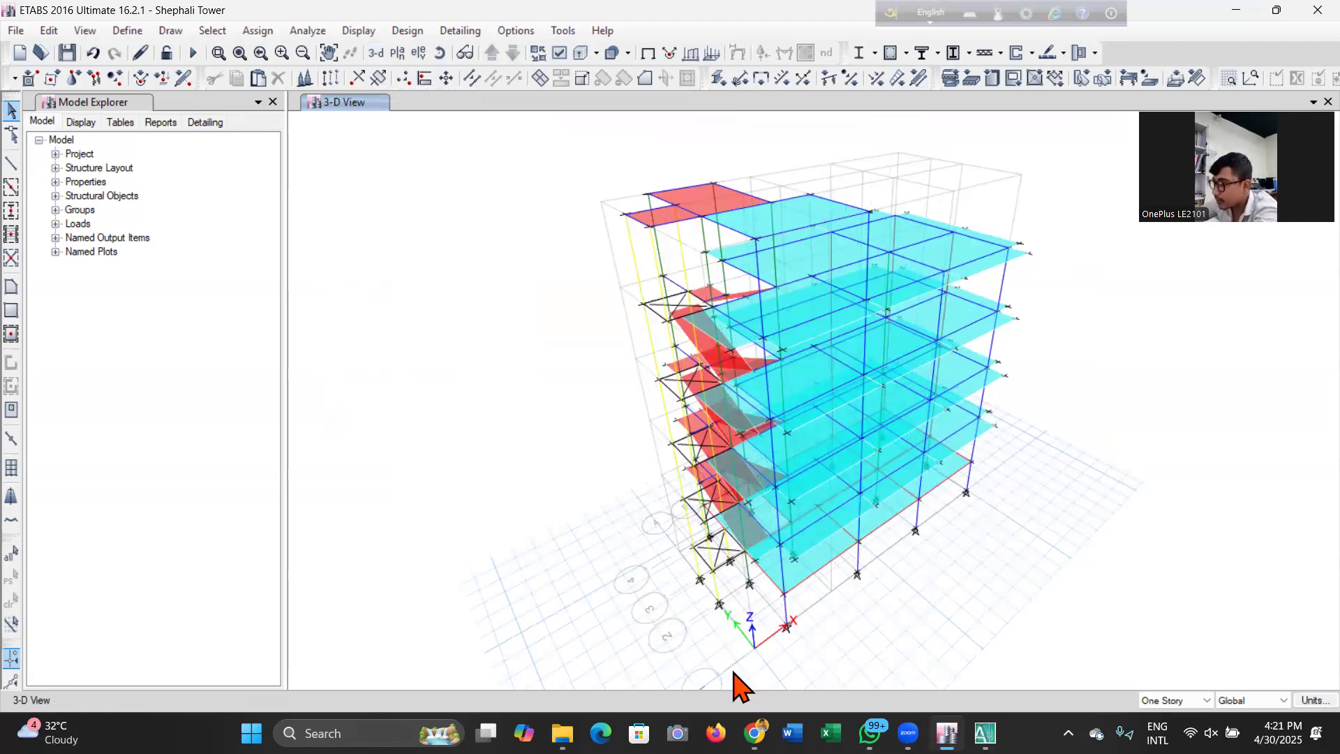
scroll(888, 618, up, 5)
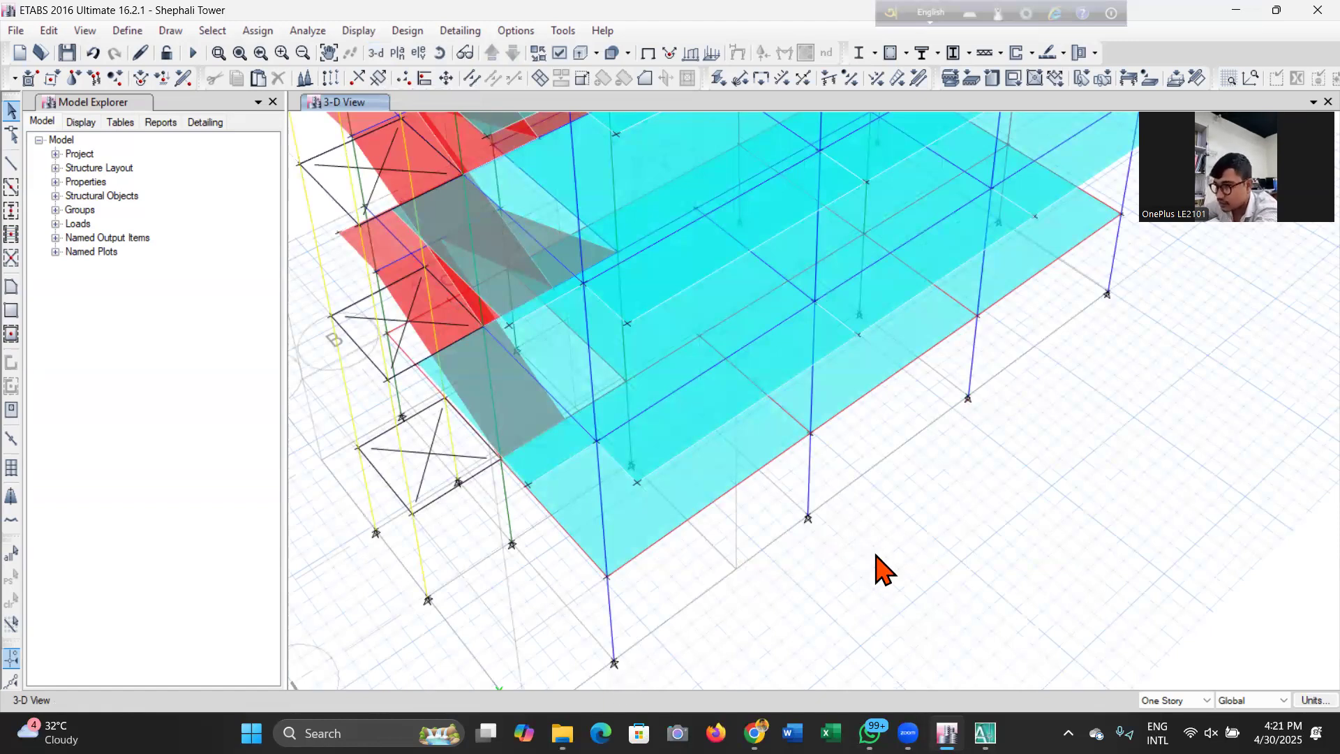
scroll(878, 623, down, 5)
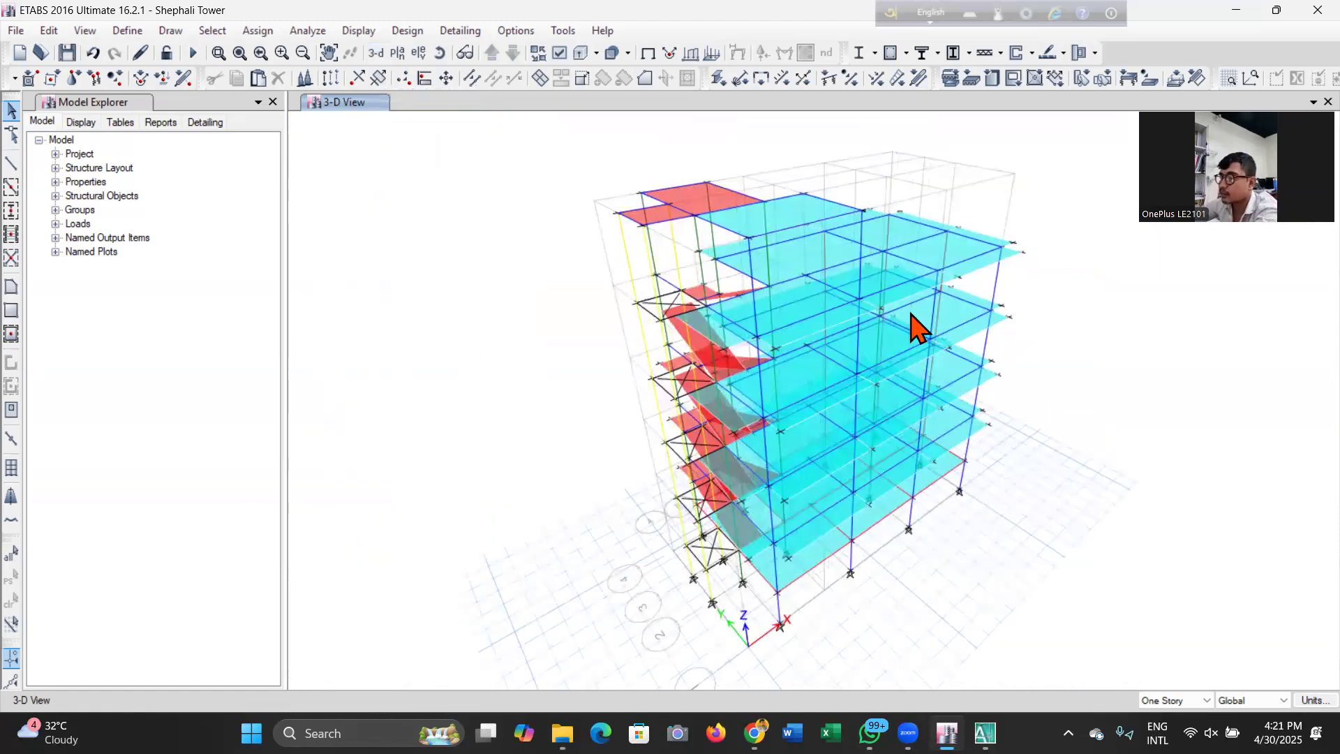
click(446, 77)
Display the plan view of the Base level and select all of its column joints.
click(397, 53)
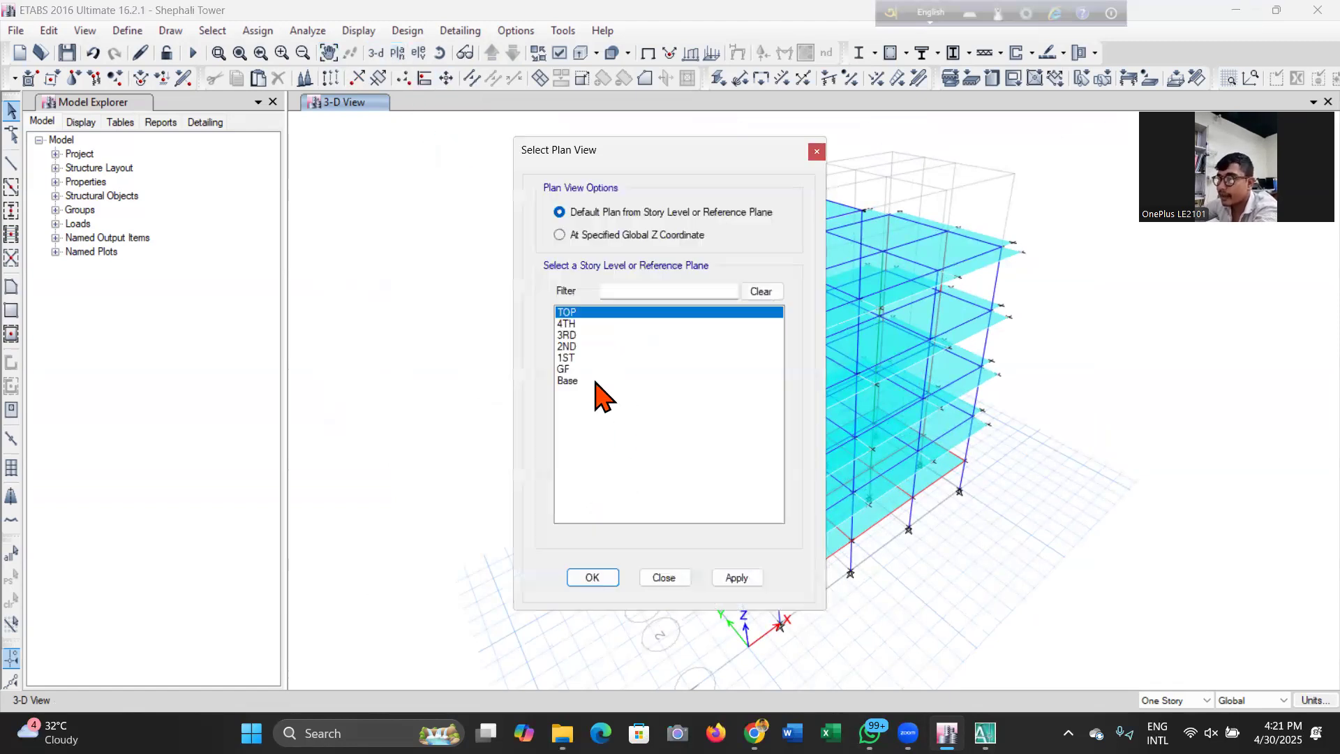
click(595, 382)
click(725, 581)
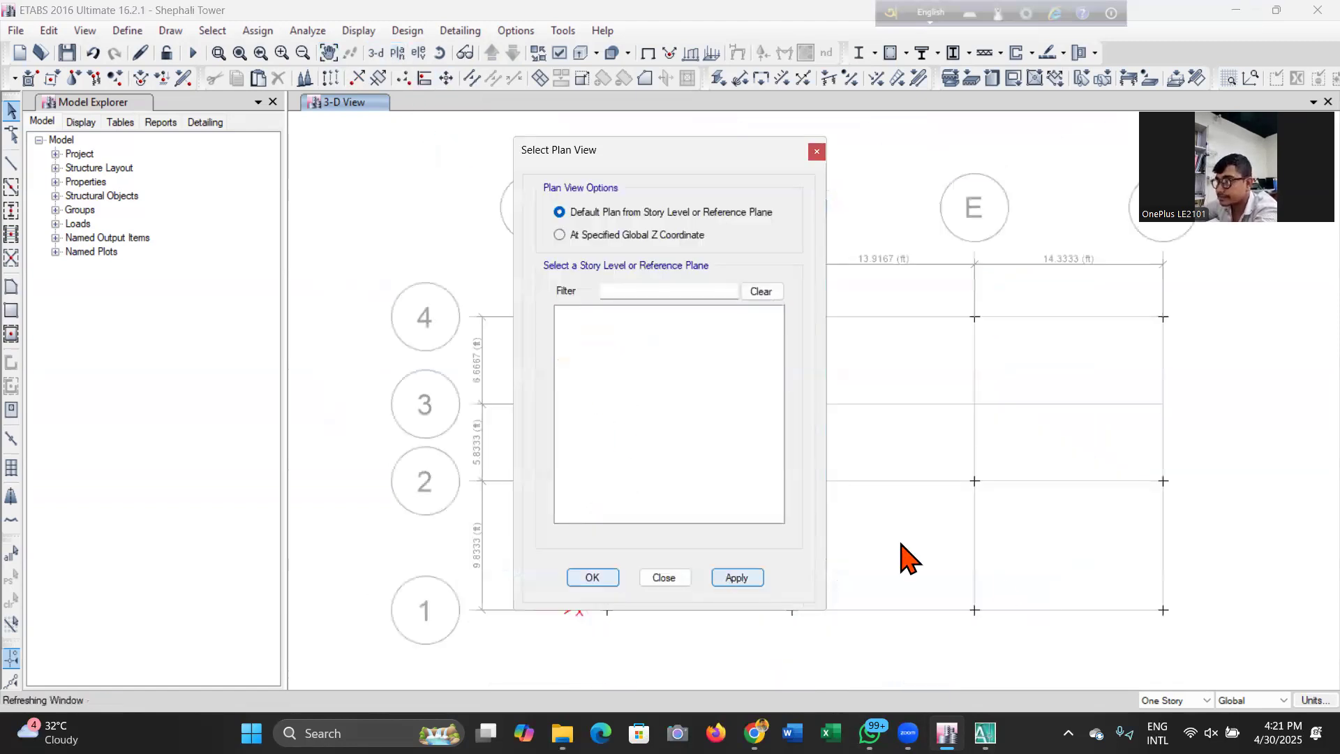
mouse_move(417, 217)
mouse_down()
mouse_move(525, 326)
mouse_move(1206, 635)
mouse_up()
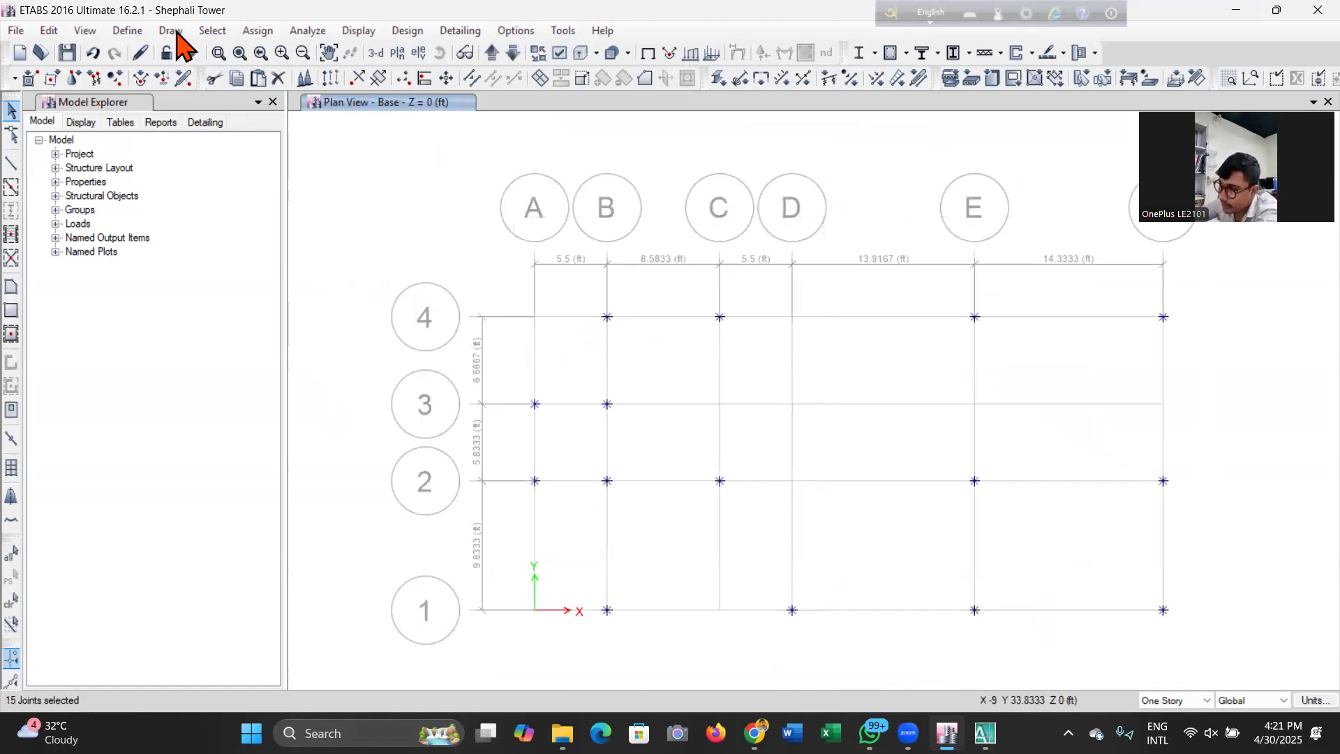
Assign fixed restraints to the selected base joints, restraining translation and rotation in X, Y and Z.
click(253, 33)
mouse_move(271, 51)
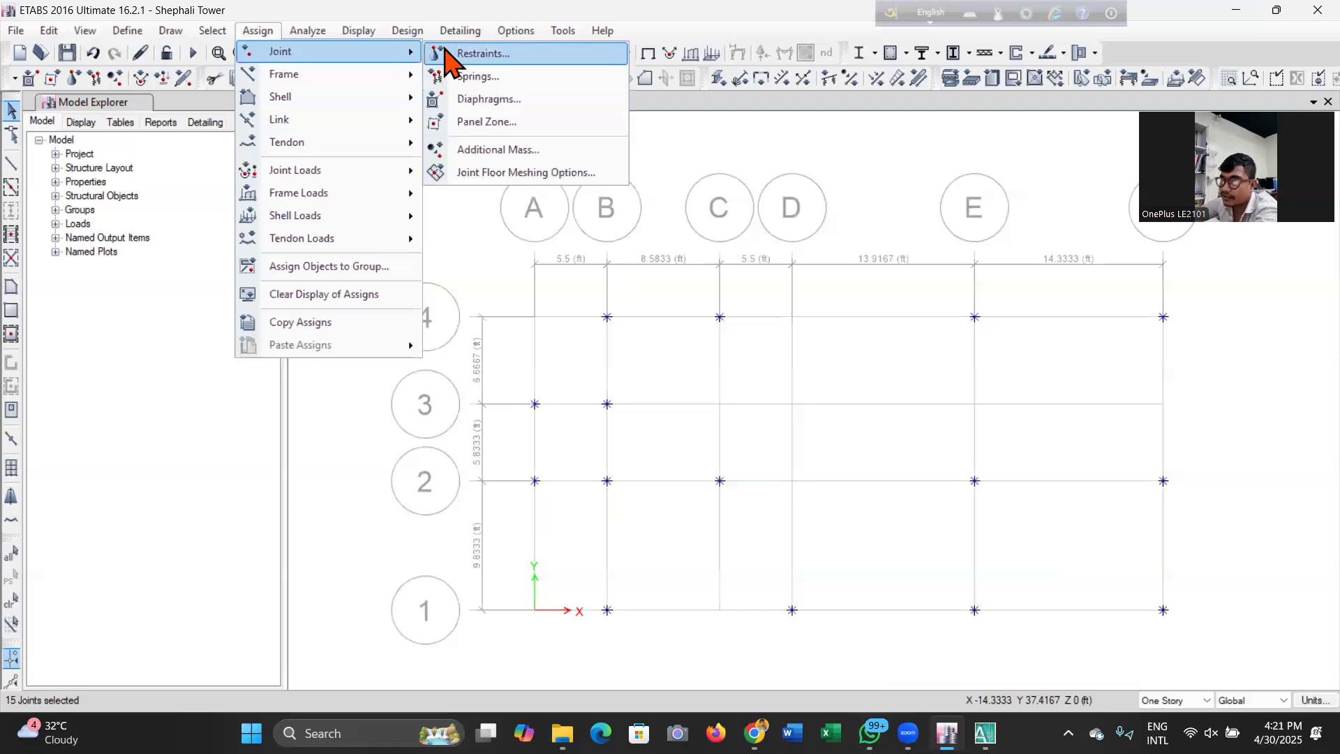
click(482, 54)
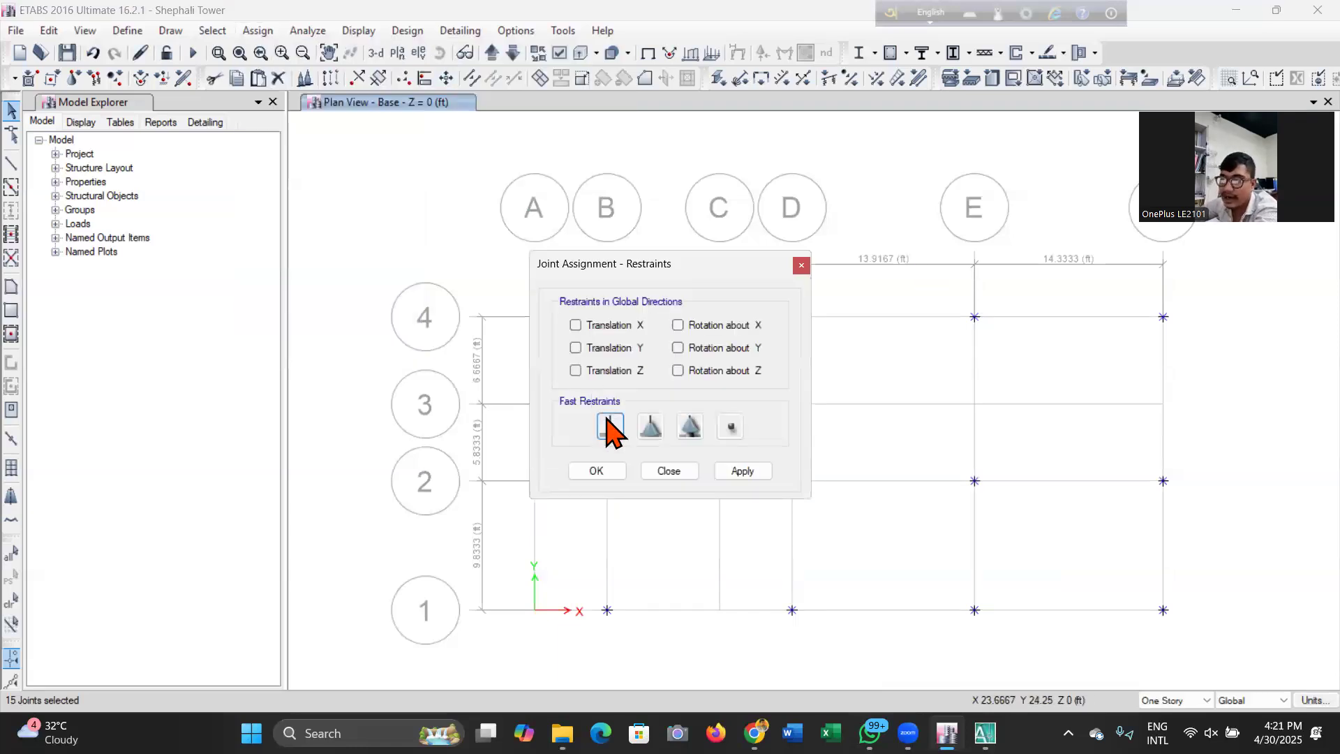
click(610, 426)
click(732, 471)
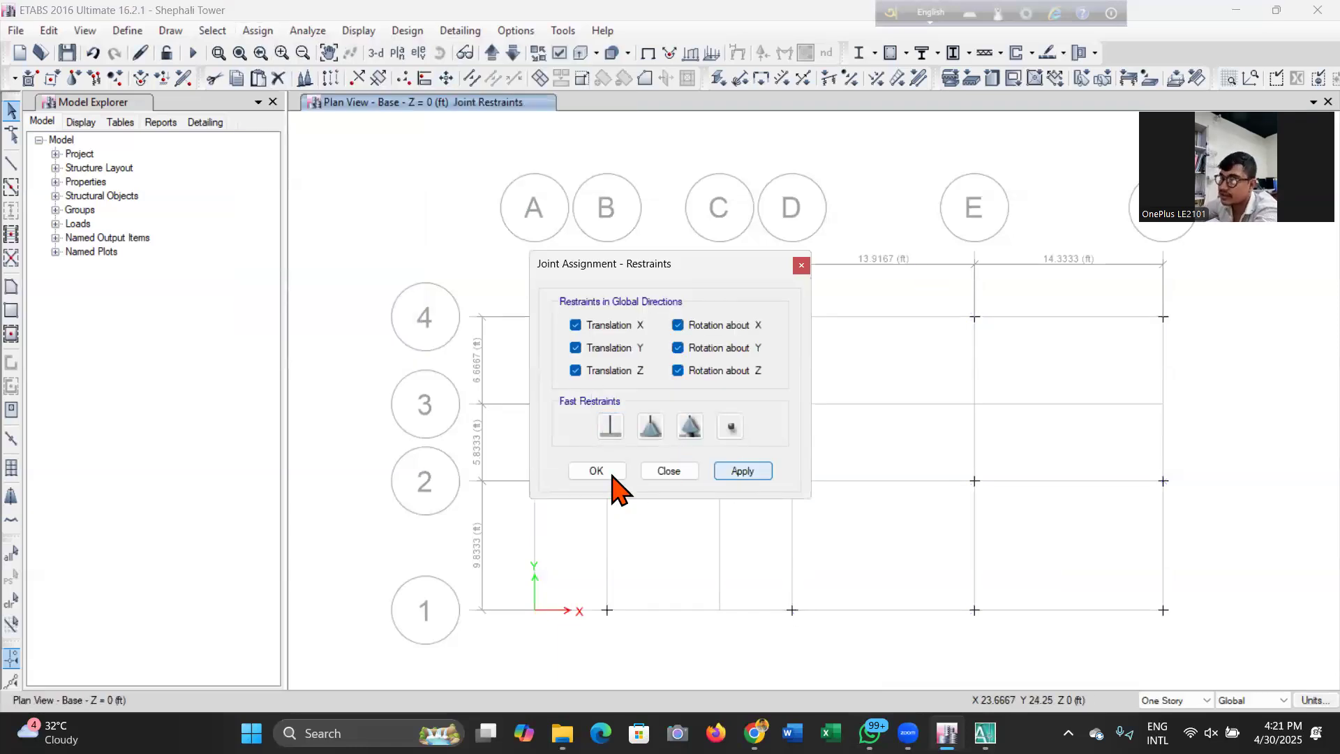
click(612, 474)
Step the plan view up through GF and 1ST, and return to the 3D view to inspect the base supports.
click(492, 53)
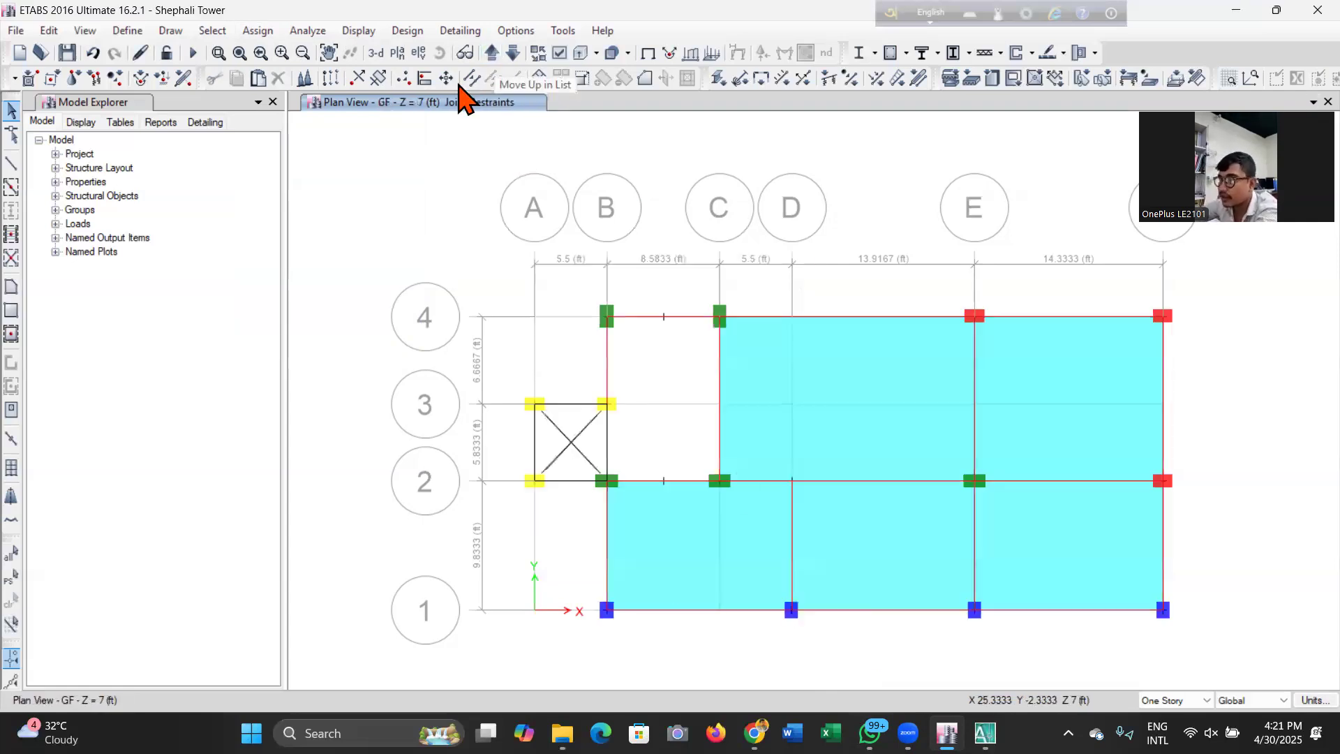
click(493, 53)
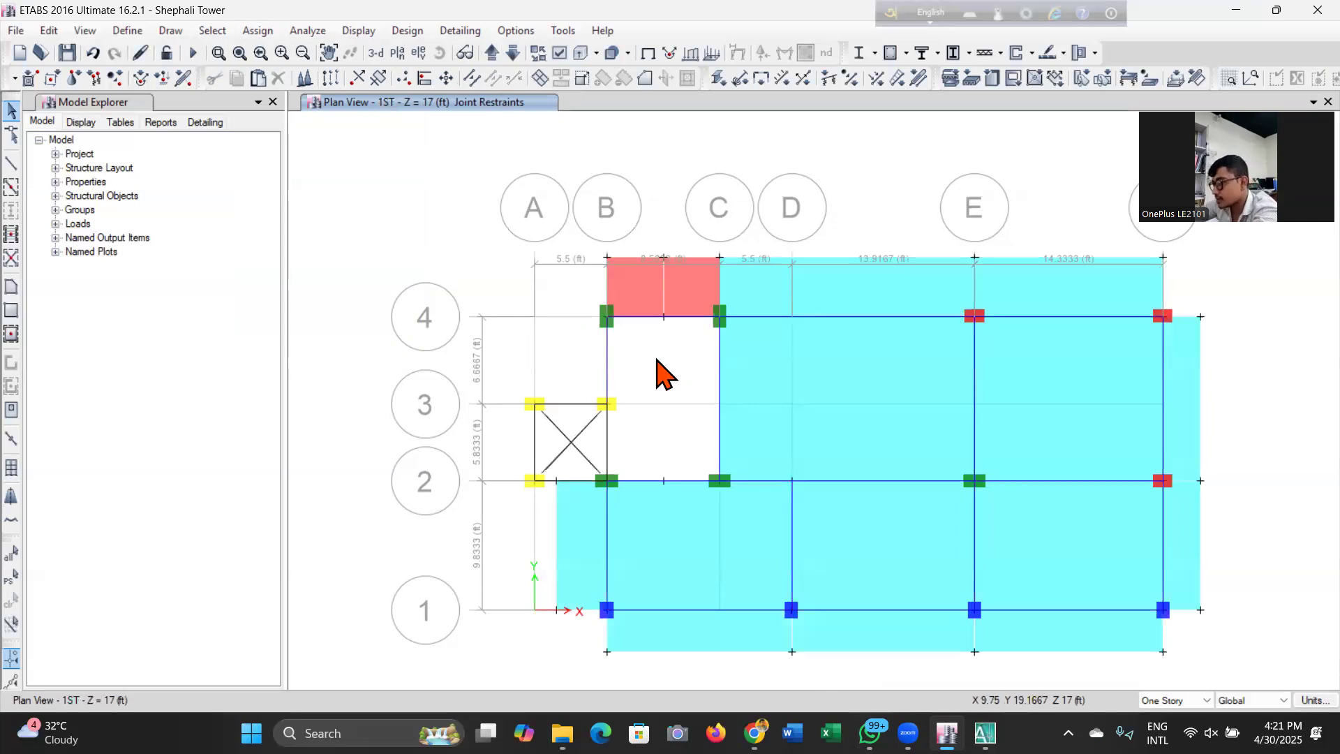
click(375, 53)
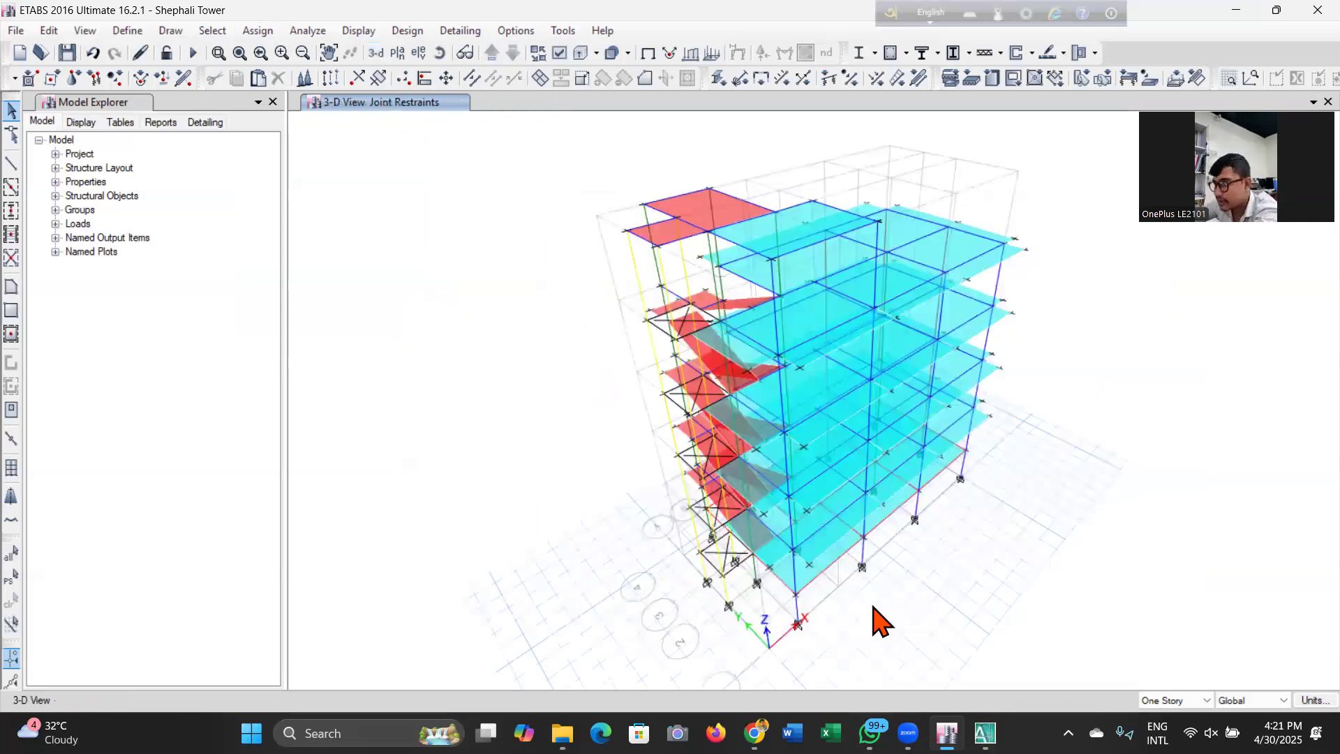
scroll(876, 590, up, 3)
scroll(870, 575, up, 5)
scroll(895, 567, down, 3)
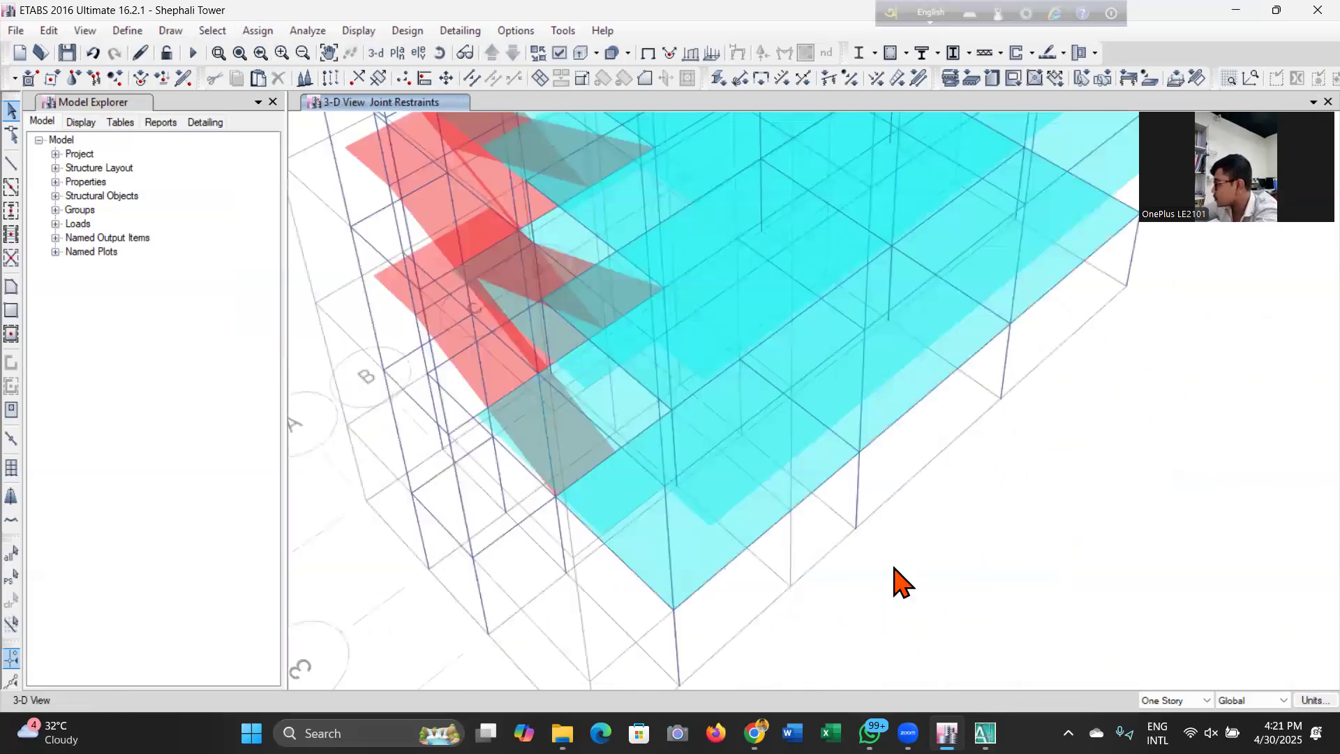
scroll(872, 580, down, 4)
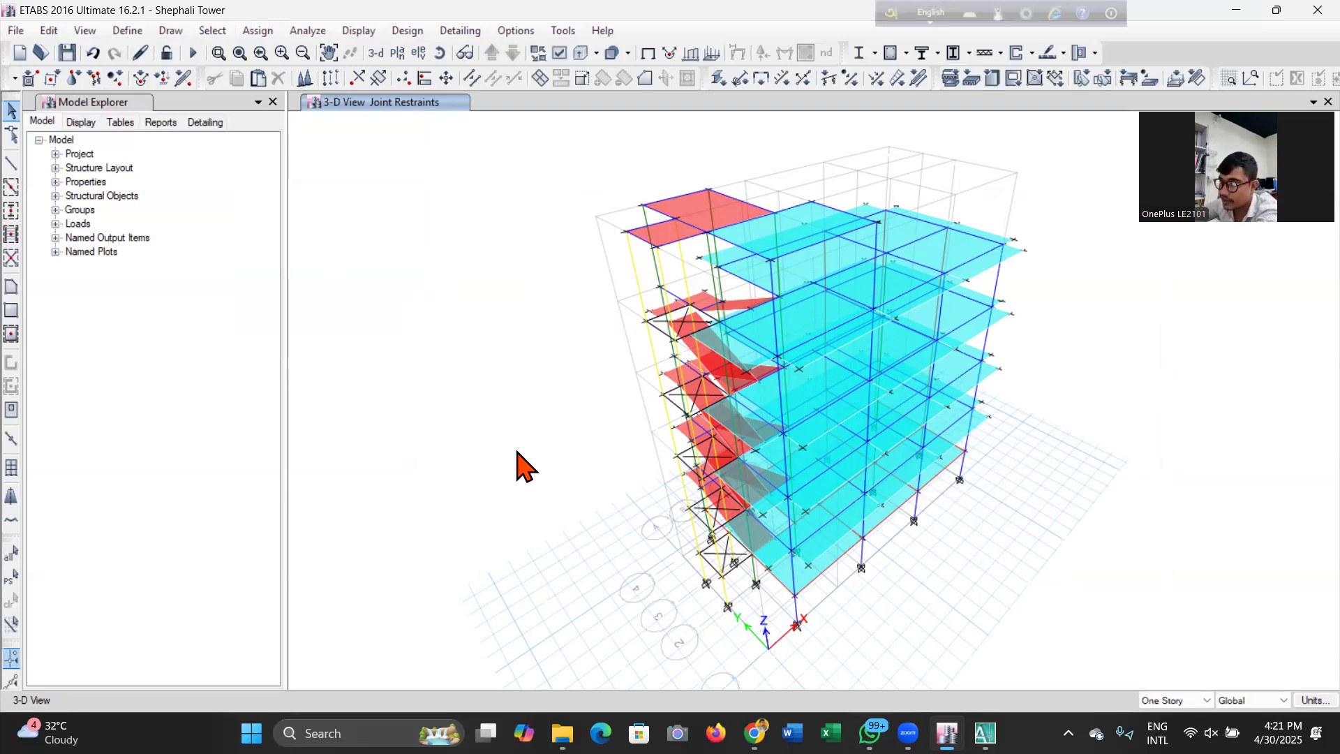
Add a load pattern named FF of type Super Dead with a self-weight multiplier of 0.
click(129, 31)
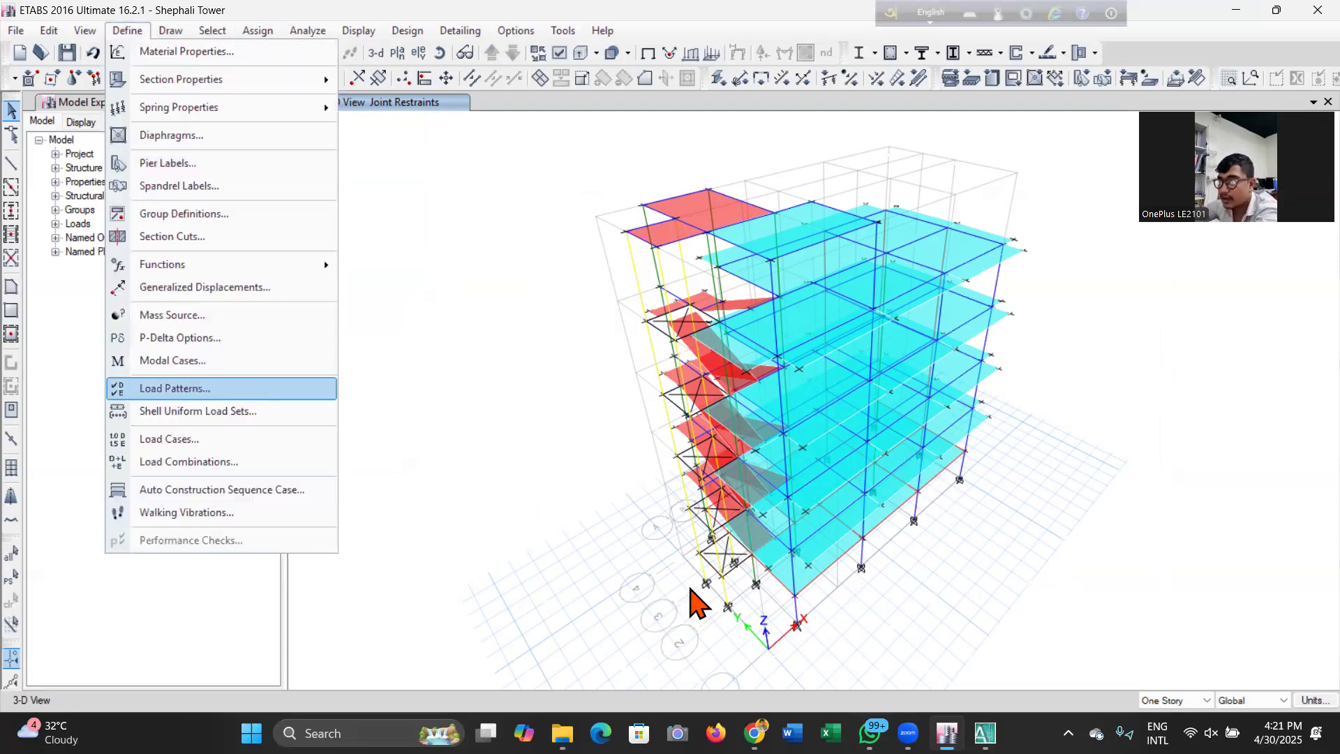
key(Return)
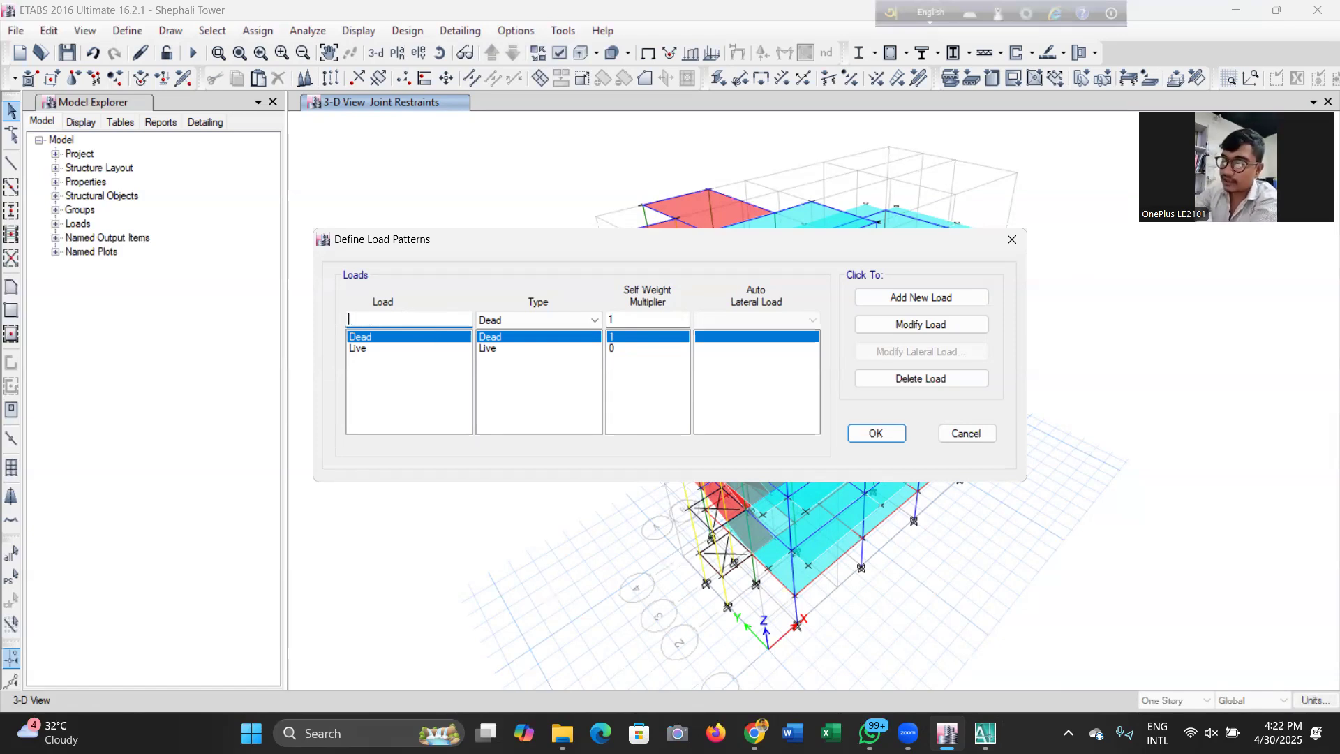
click(533, 322)
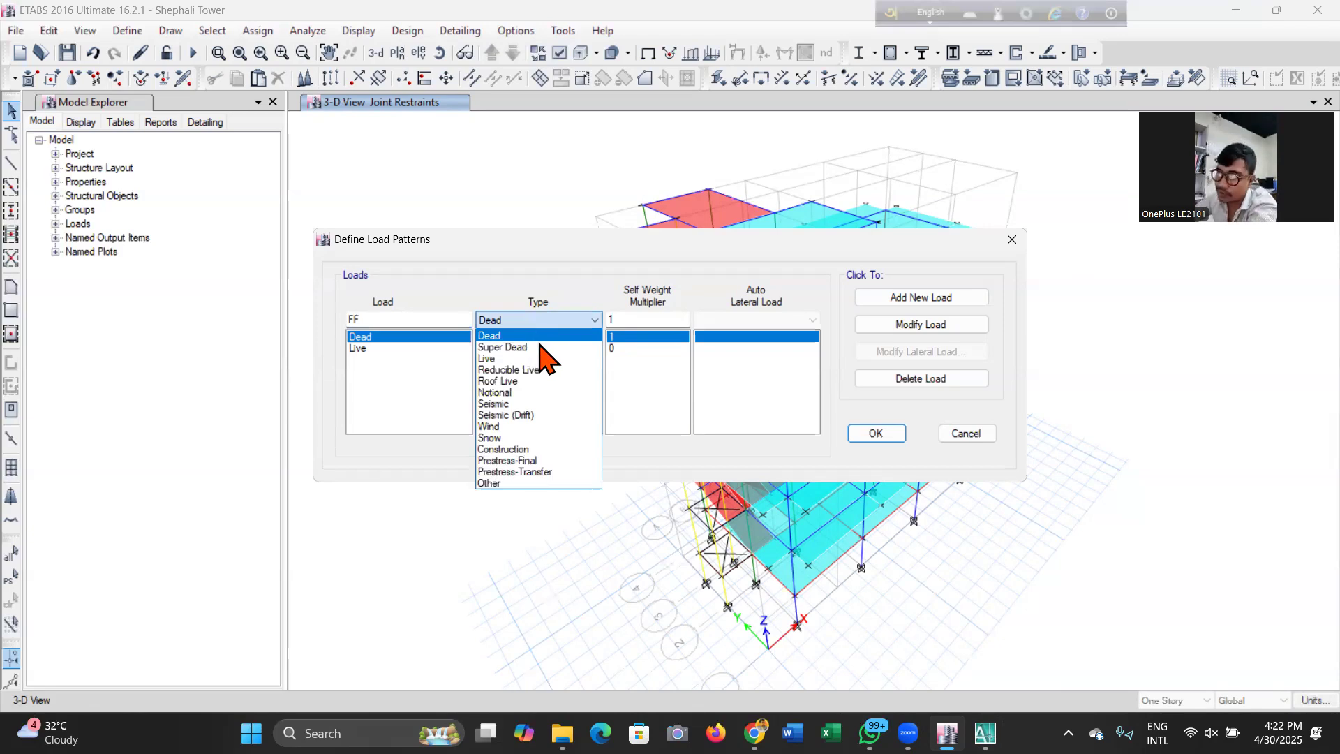
click(541, 347)
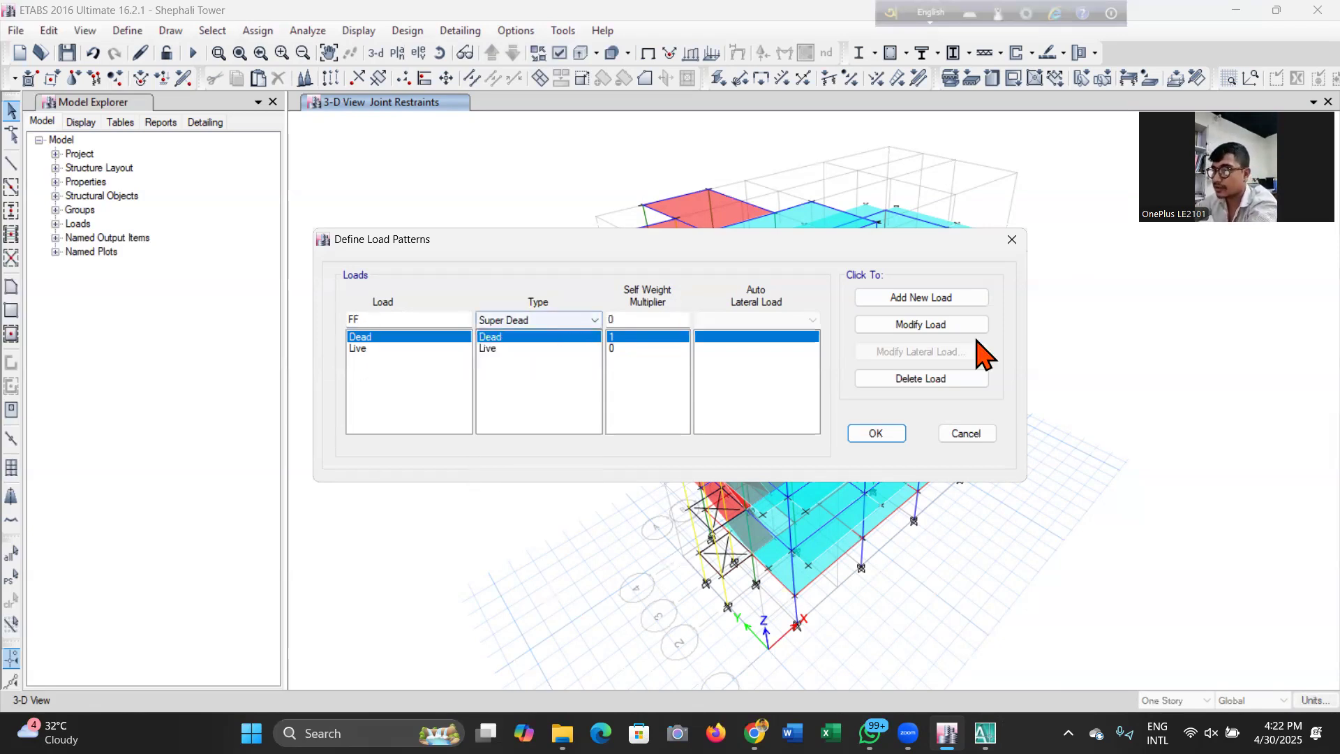
click(922, 298)
Add a load pattern named PW of type Super Dead with a self-weight multiplier of 0.
click(389, 318)
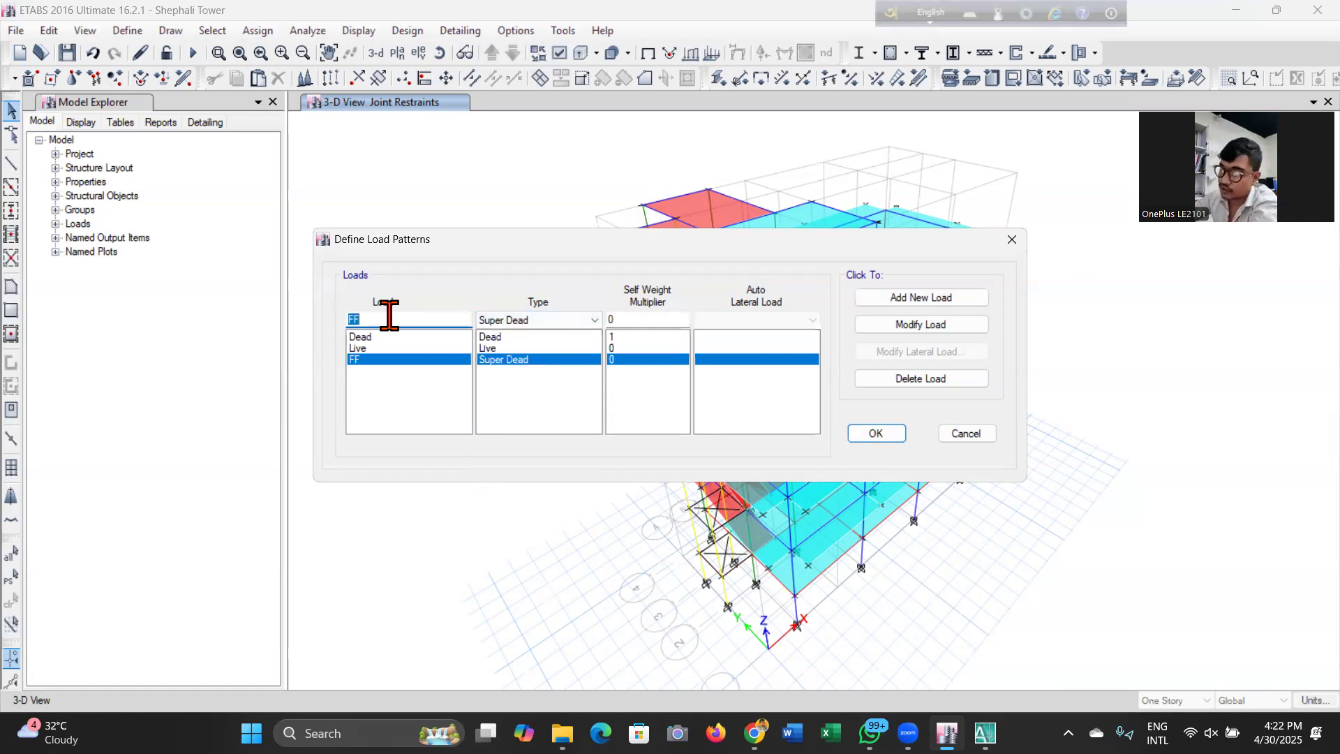
text(PW)
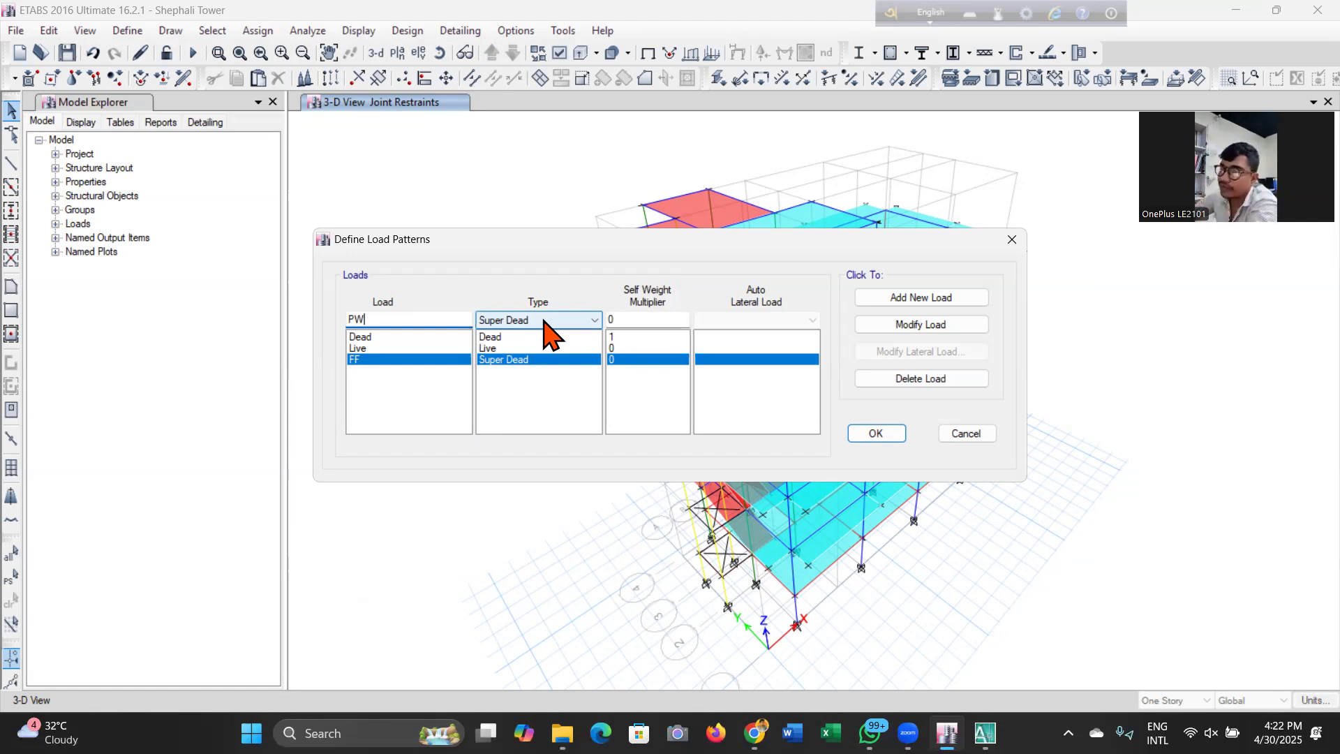
click(878, 298)
Add a Seismic load pattern named EQX with UBC 94 as its auto lateral load.
double_click(431, 314)
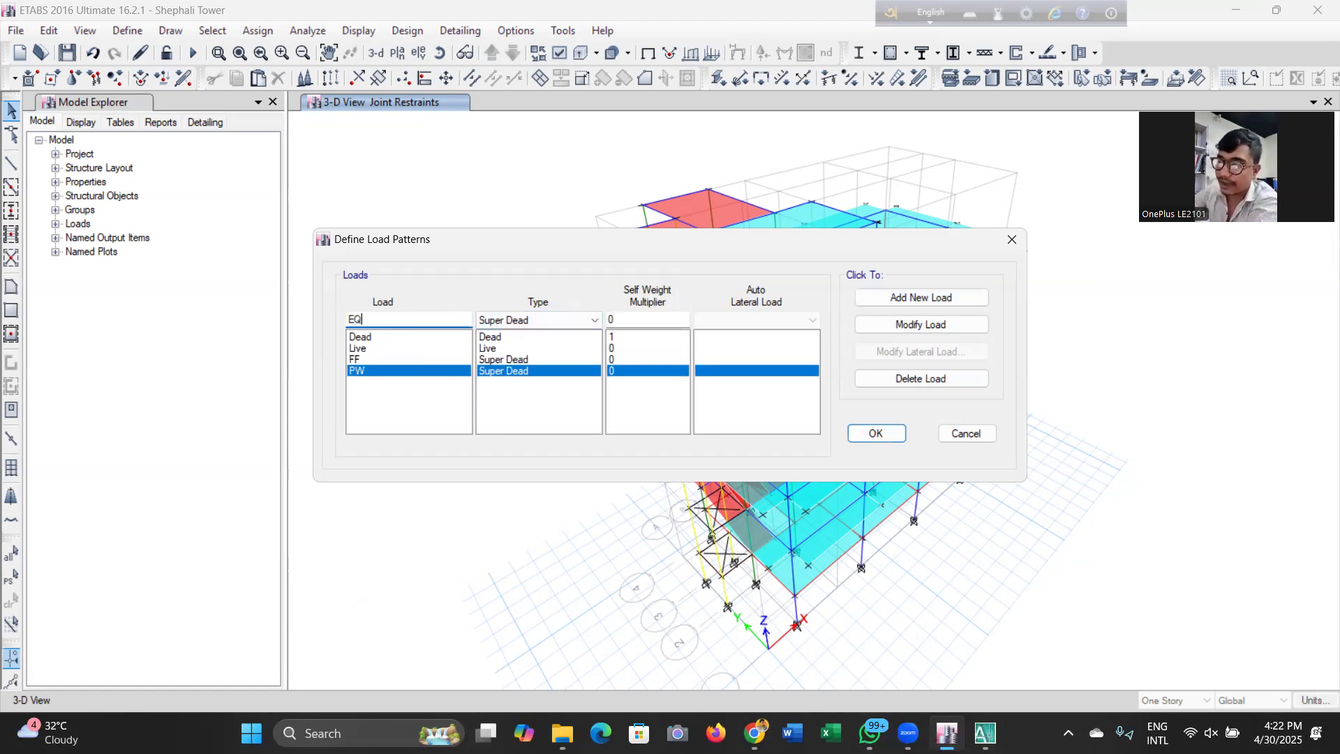
click(568, 318)
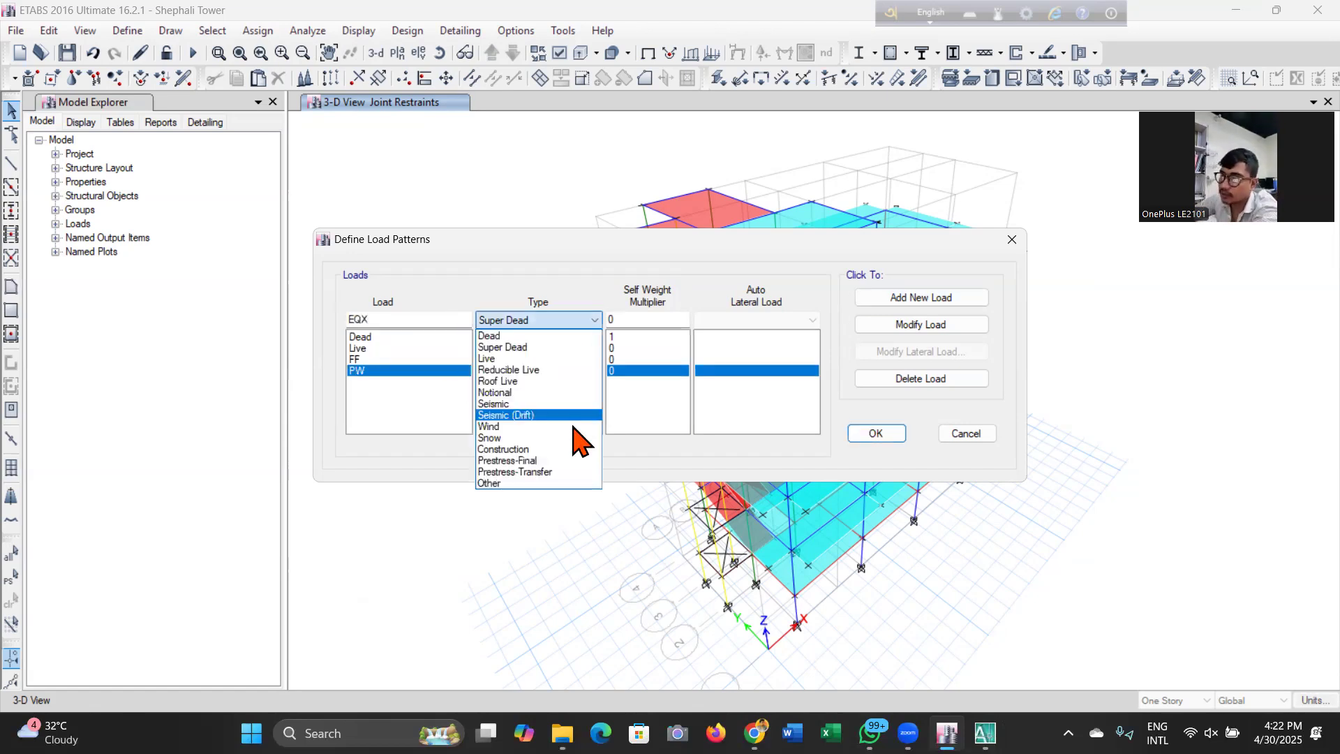
click(756, 320)
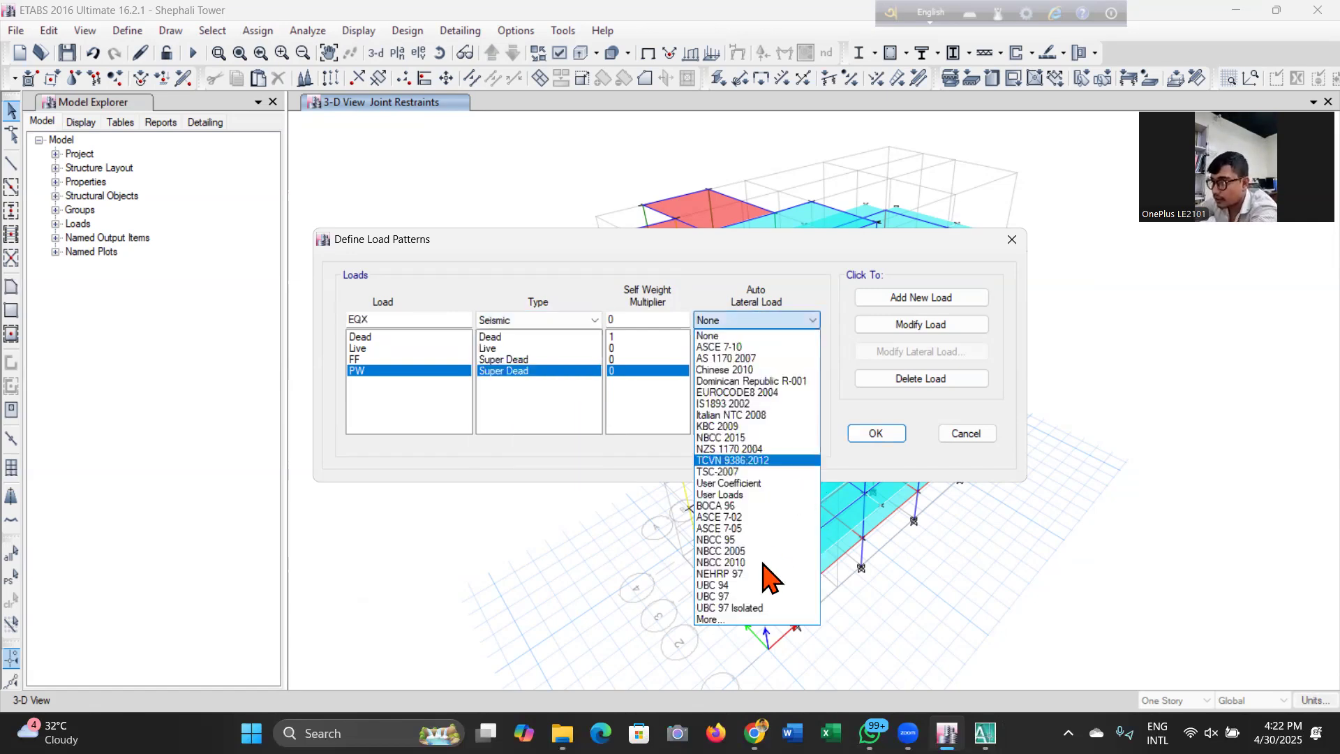
click(763, 588)
click(926, 300)
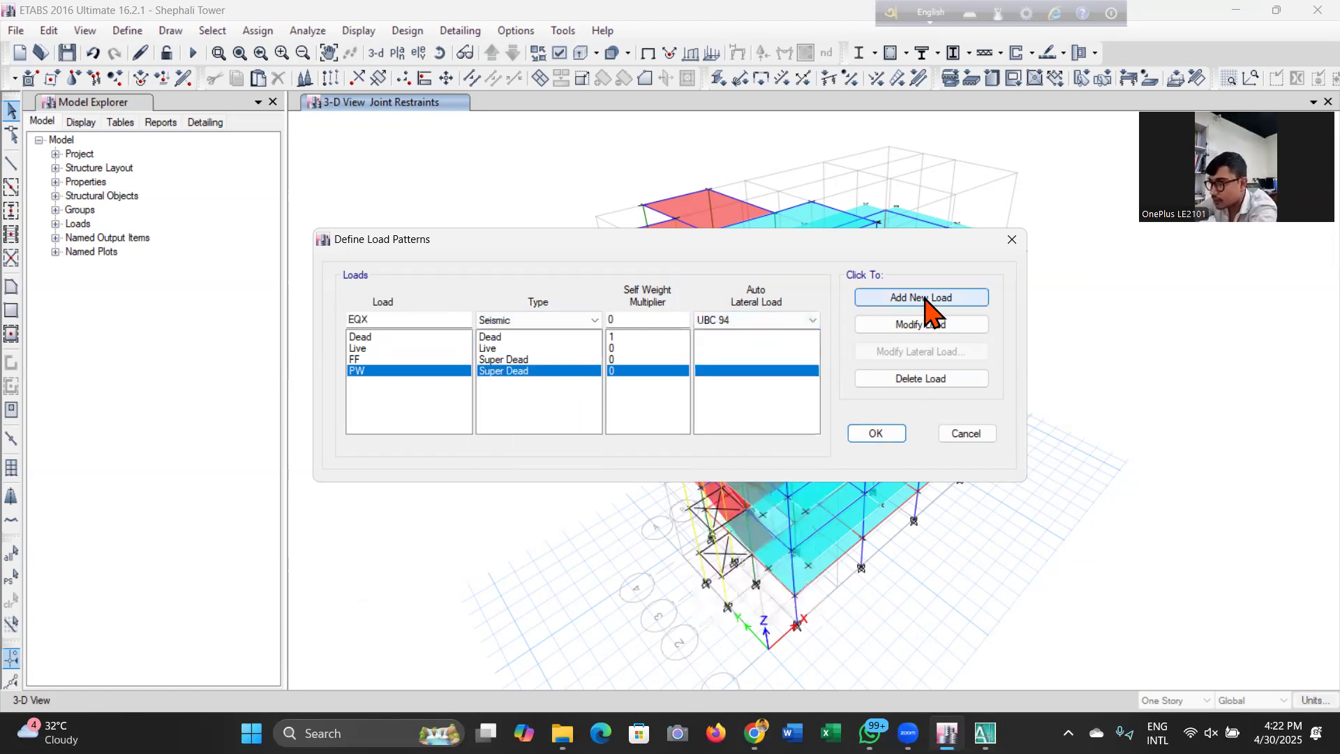
Add a Seismic load pattern named EQY with the UBC 94 auto lateral load, and save the model.
click(444, 314)
key(BackSpace)
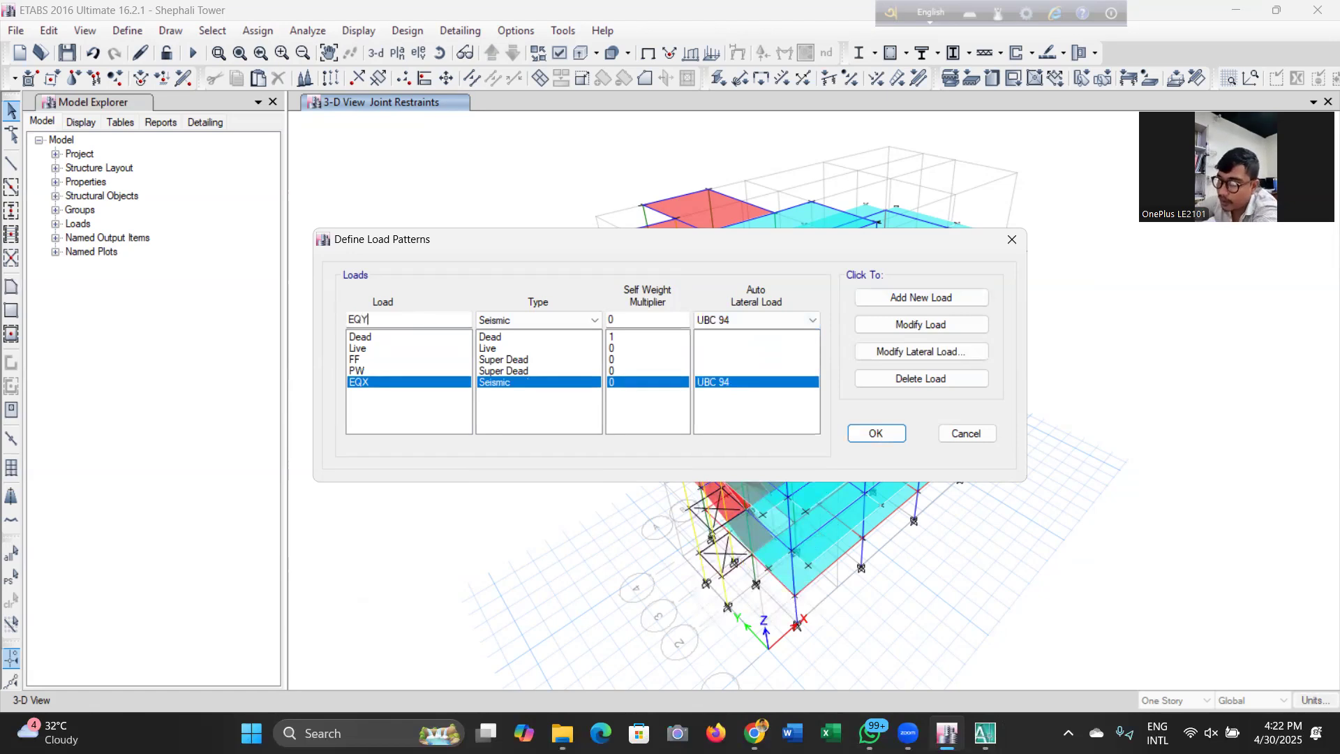
click(899, 298)
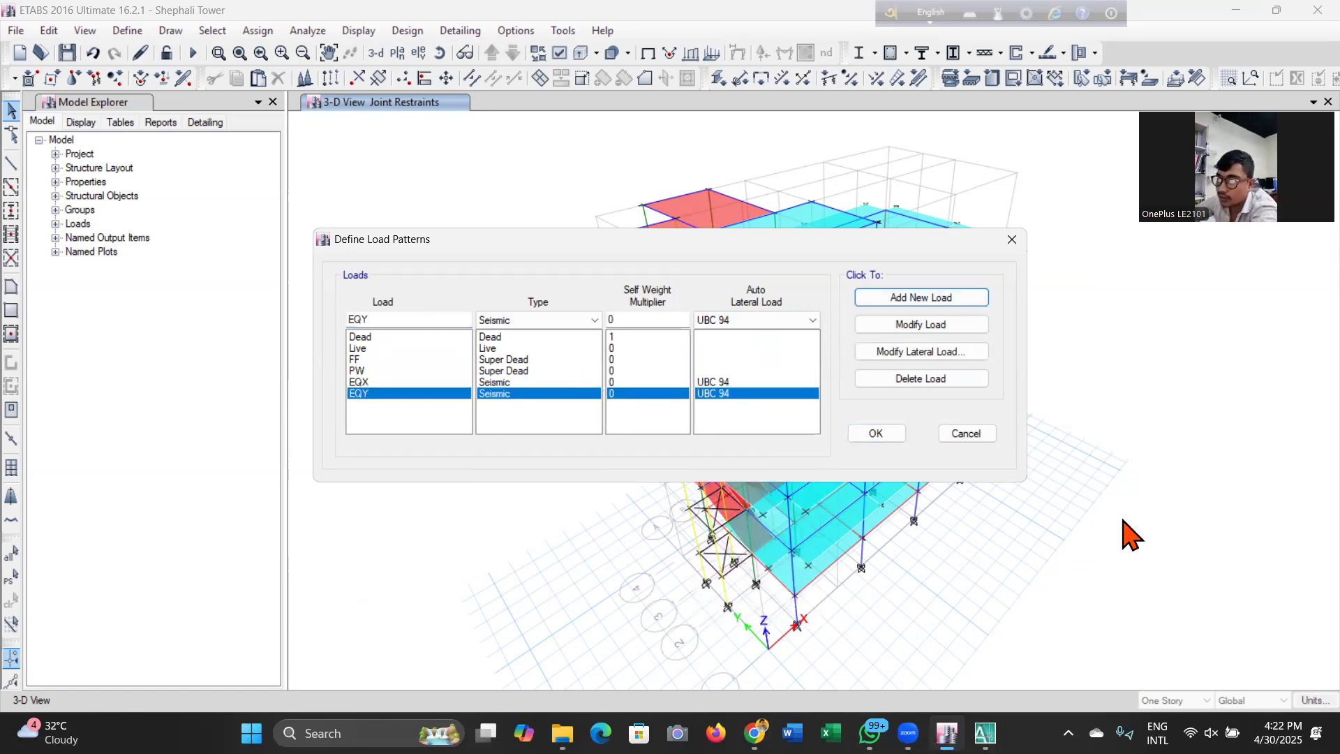
click(885, 436)
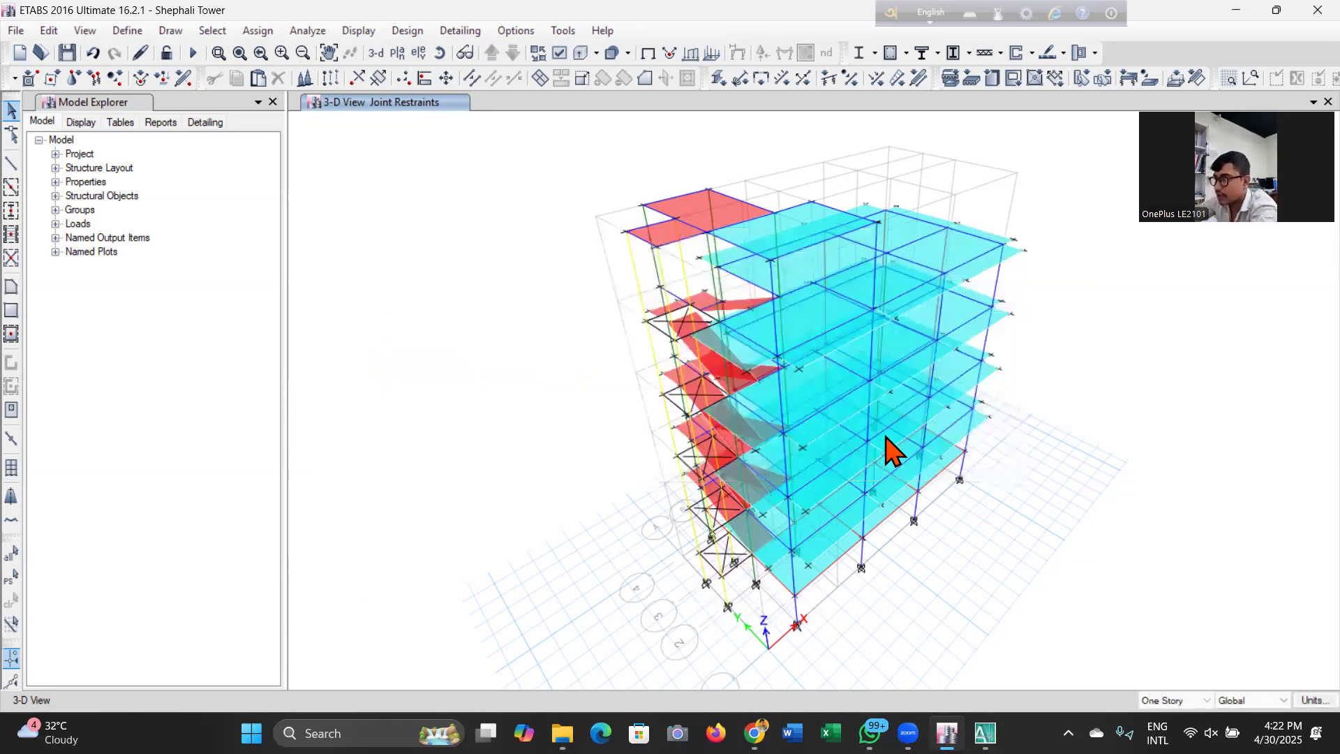
click(67, 53)
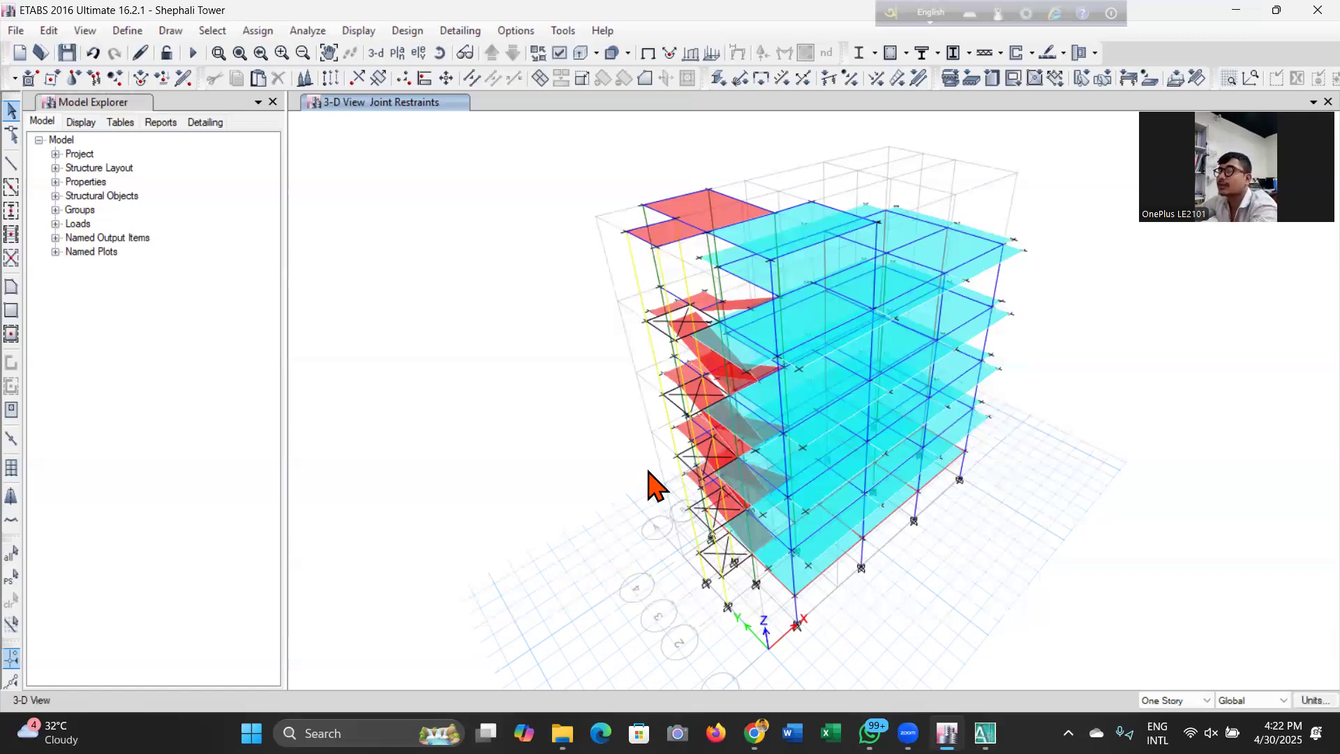
click(67, 53)
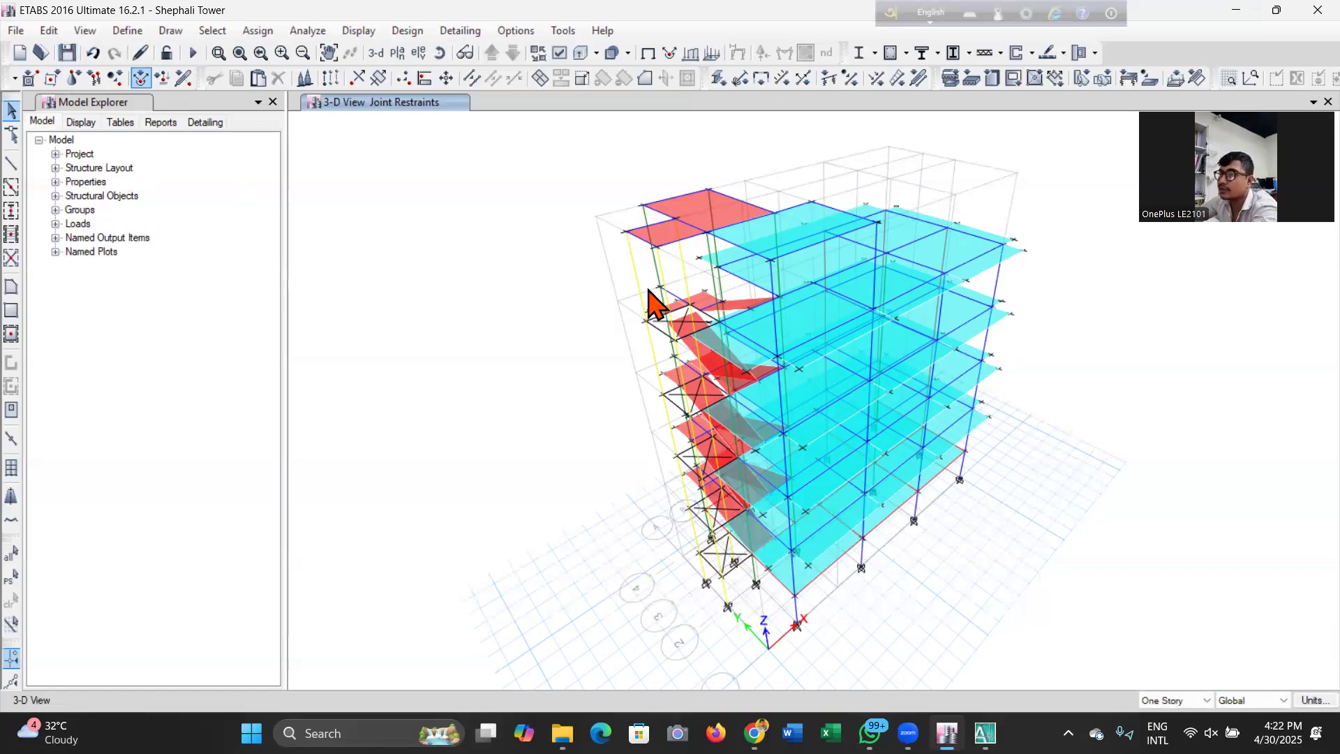
Review the type, self-weight multiplier and auto lateral load of the FF, PW, EQX and EQY load patterns.
click(133, 35)
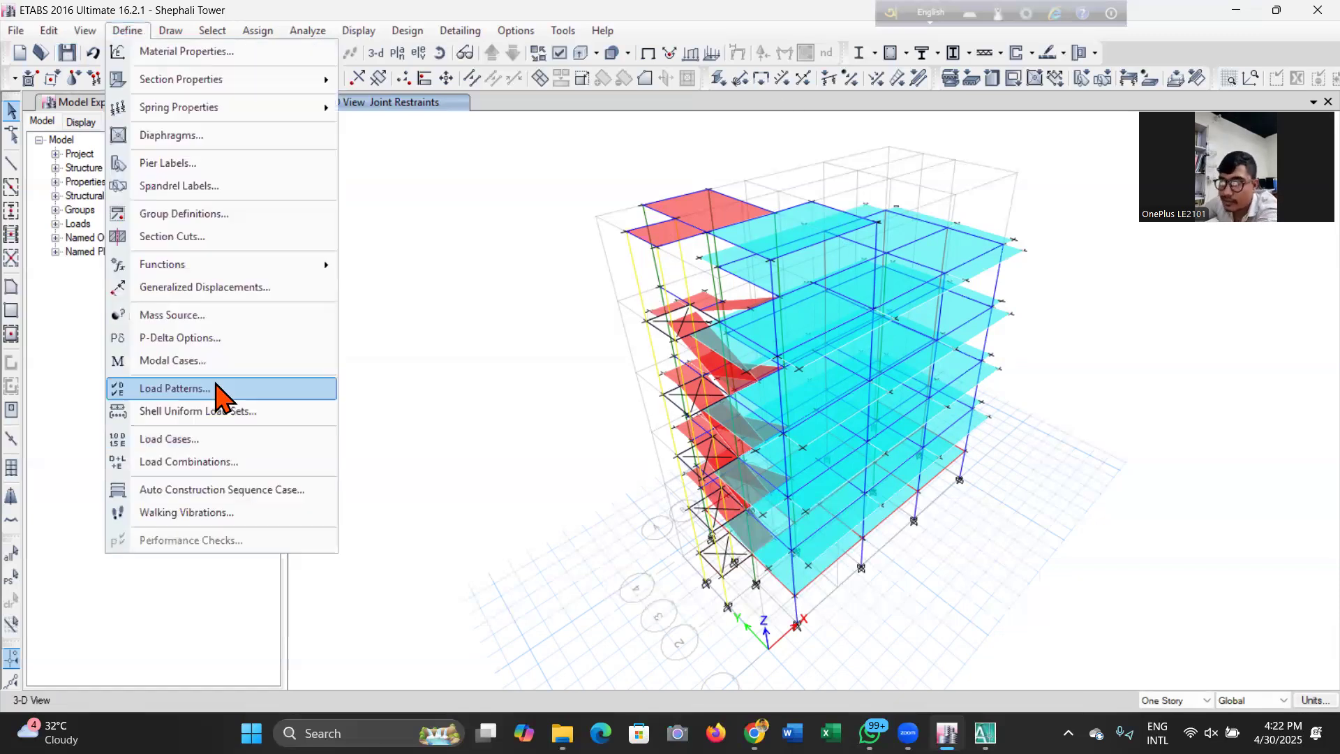
click(174, 389)
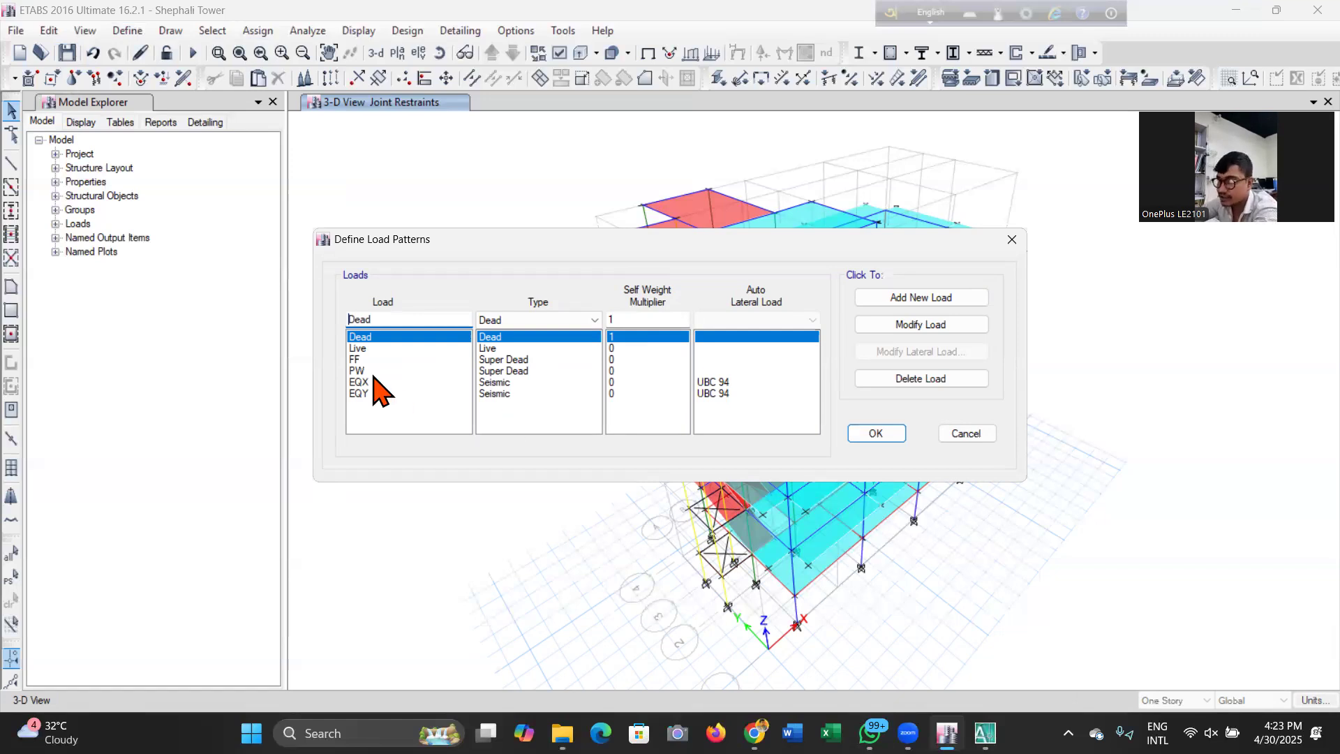
click(376, 359)
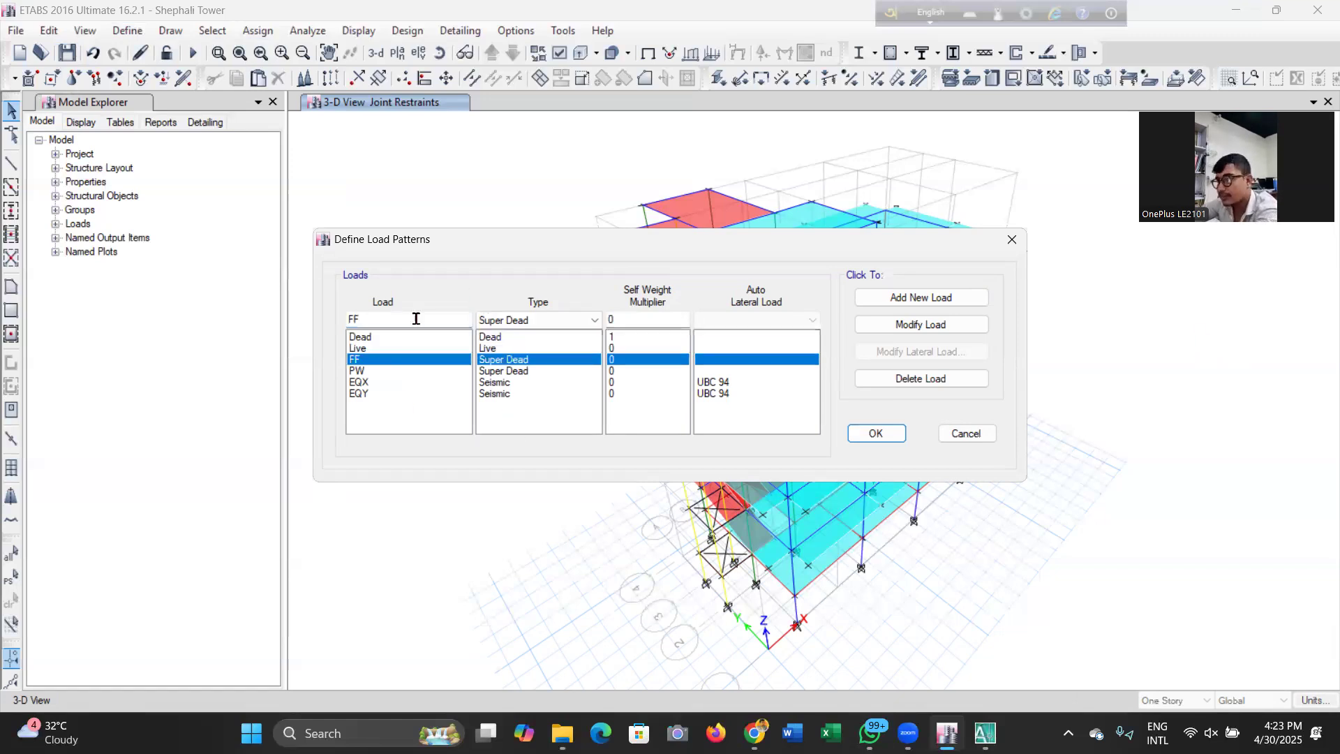
click(362, 372)
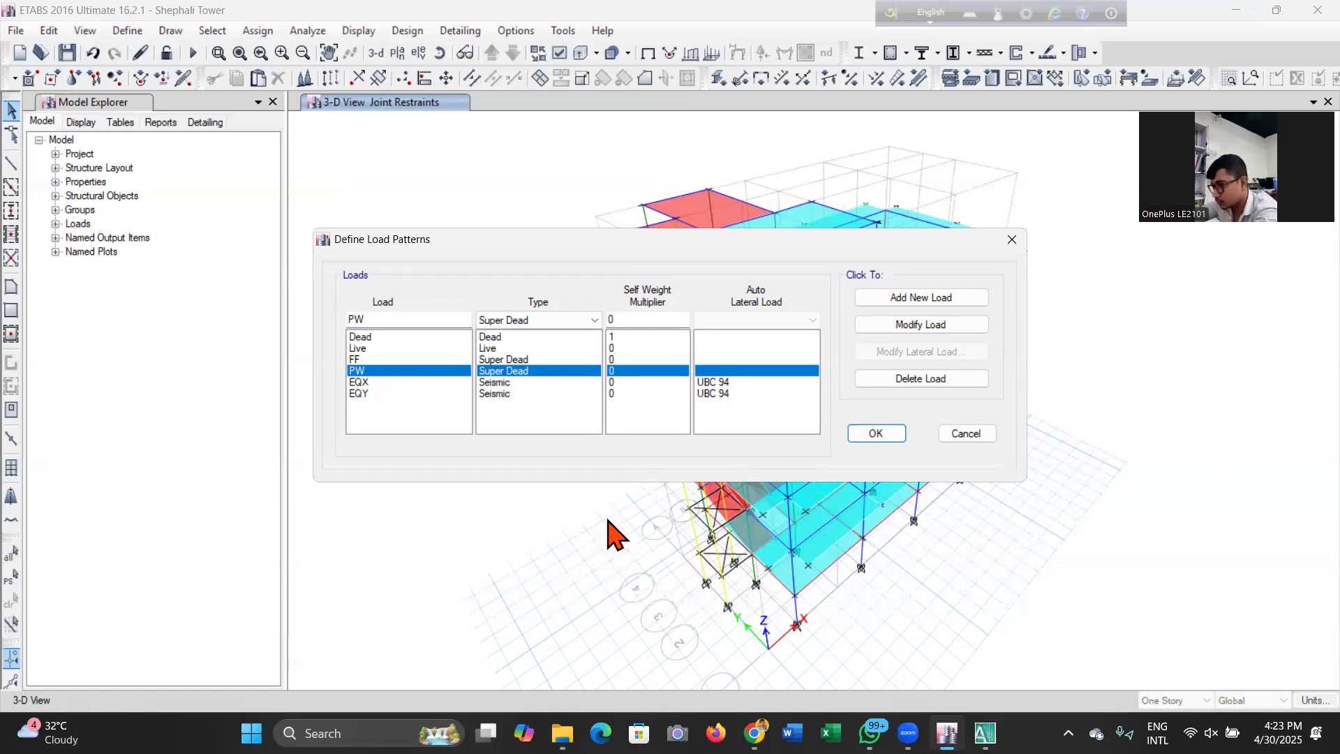
click(375, 382)
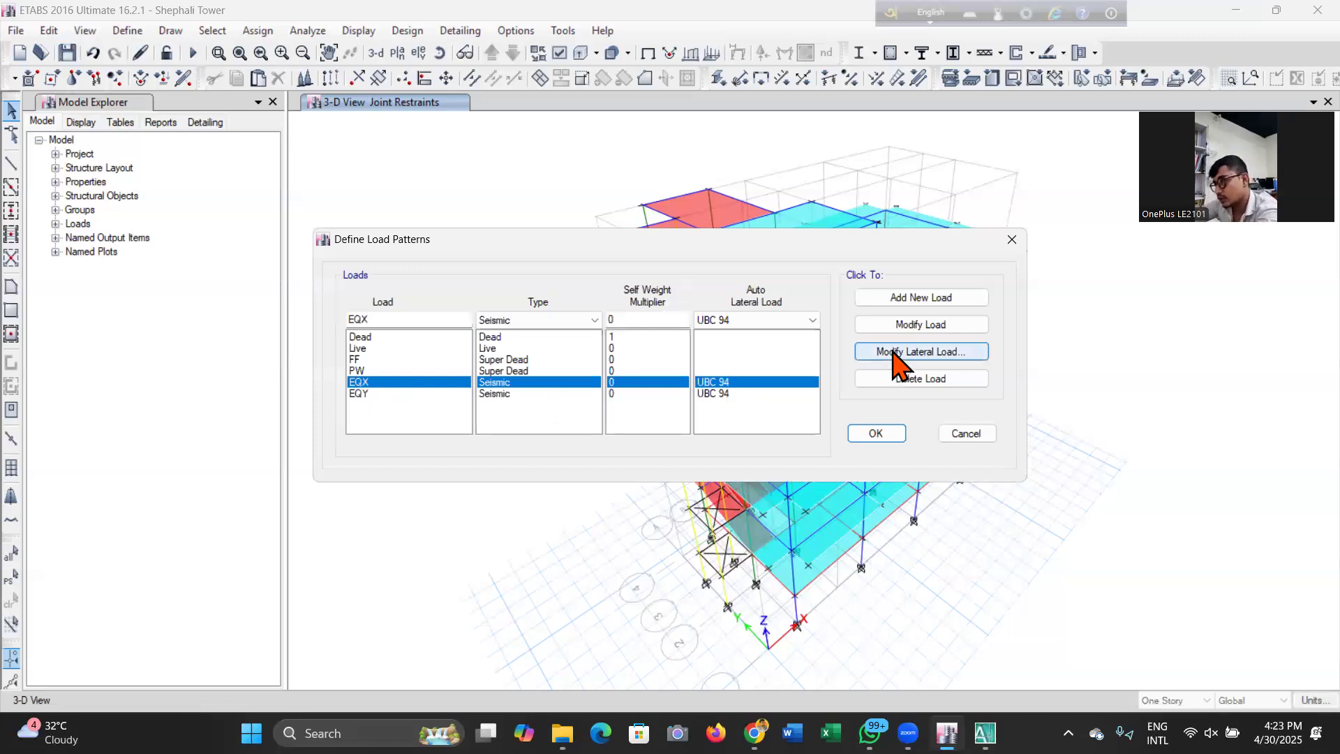
click(381, 393)
click(387, 382)
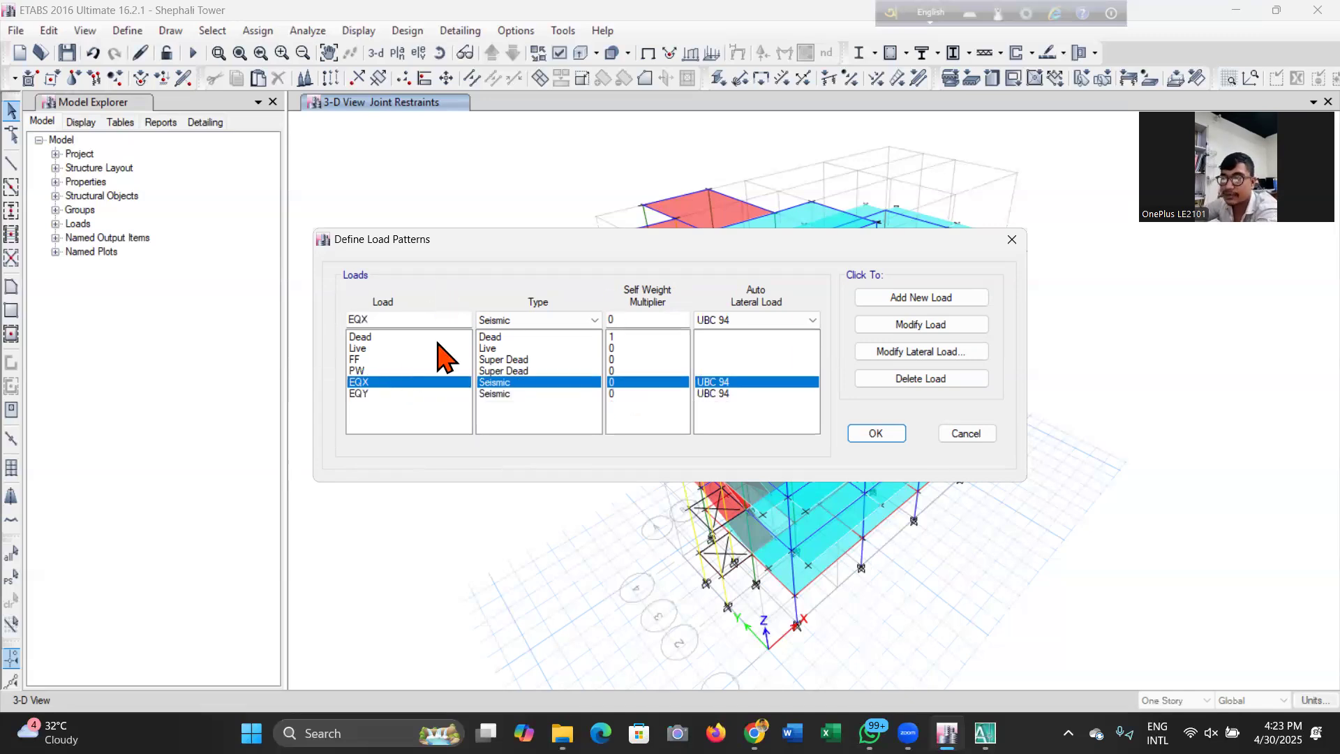
click(876, 433)
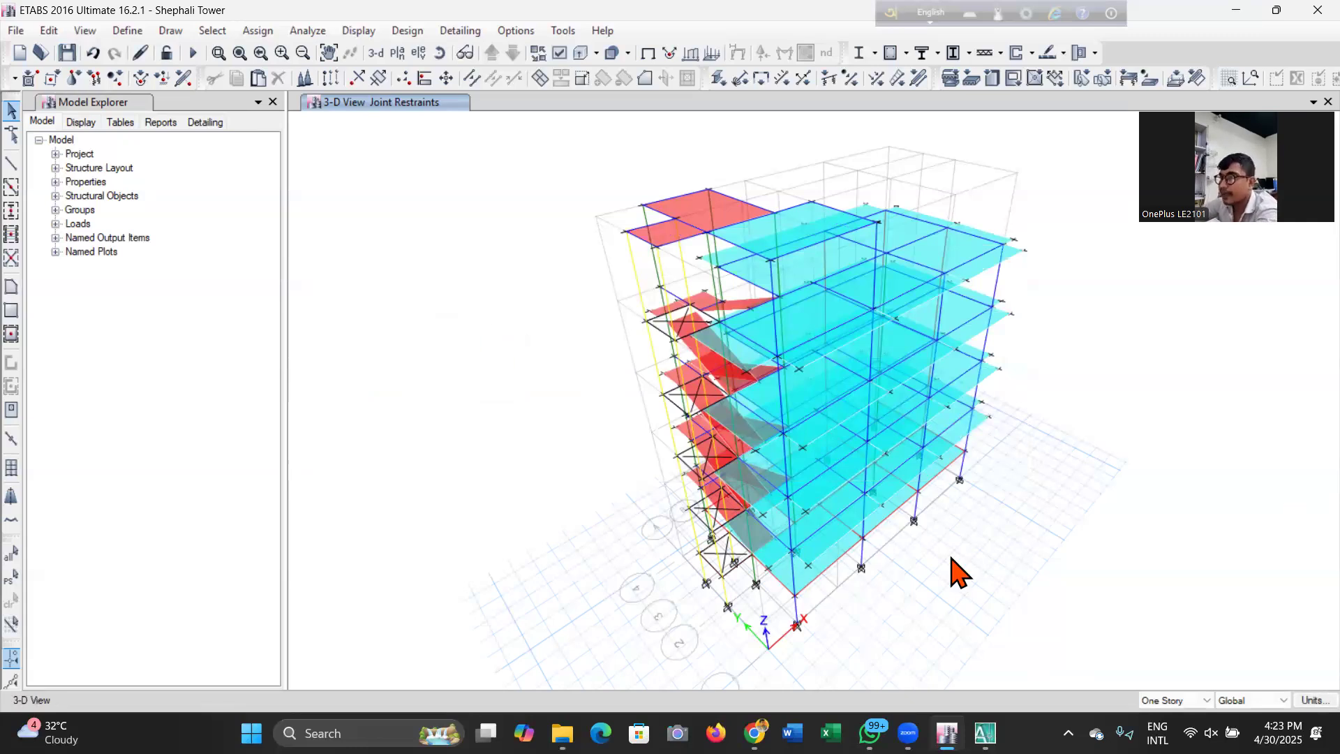
Display the plan view of the GF story.
click(398, 54)
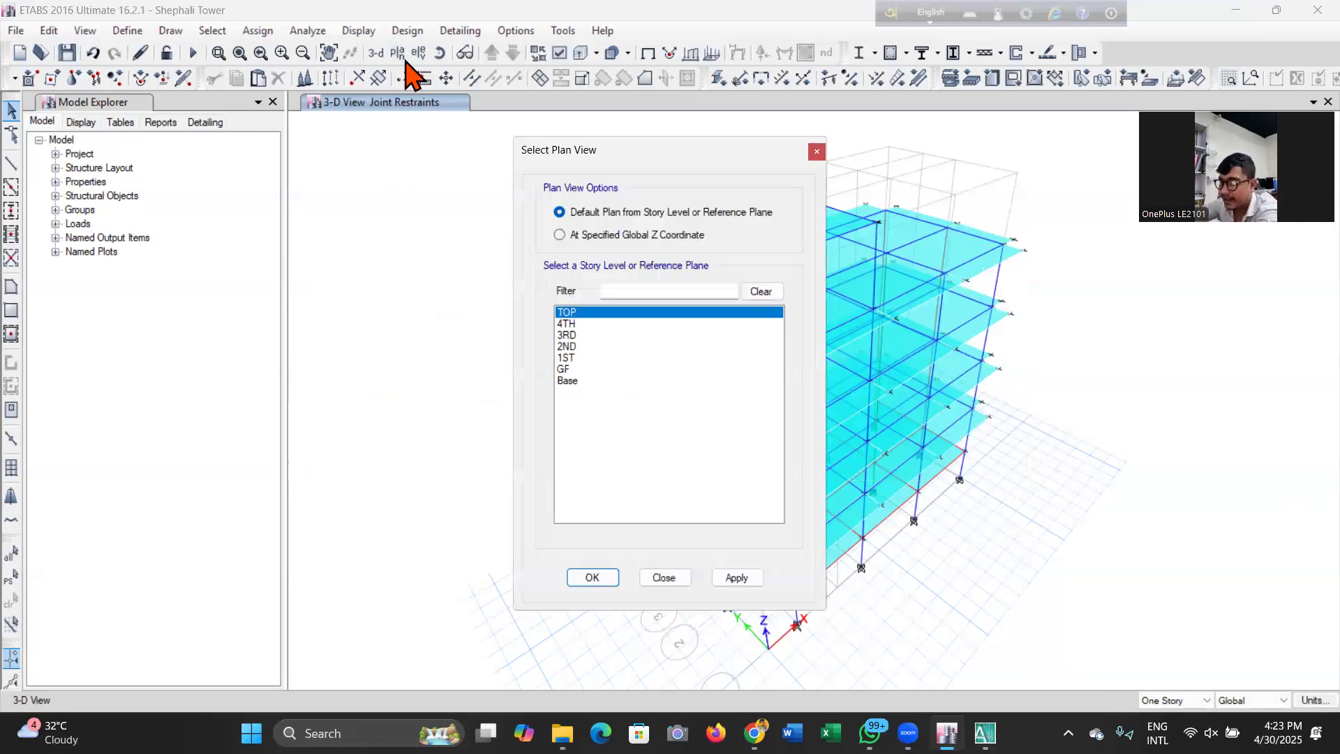
click(639, 370)
click(736, 578)
click(599, 580)
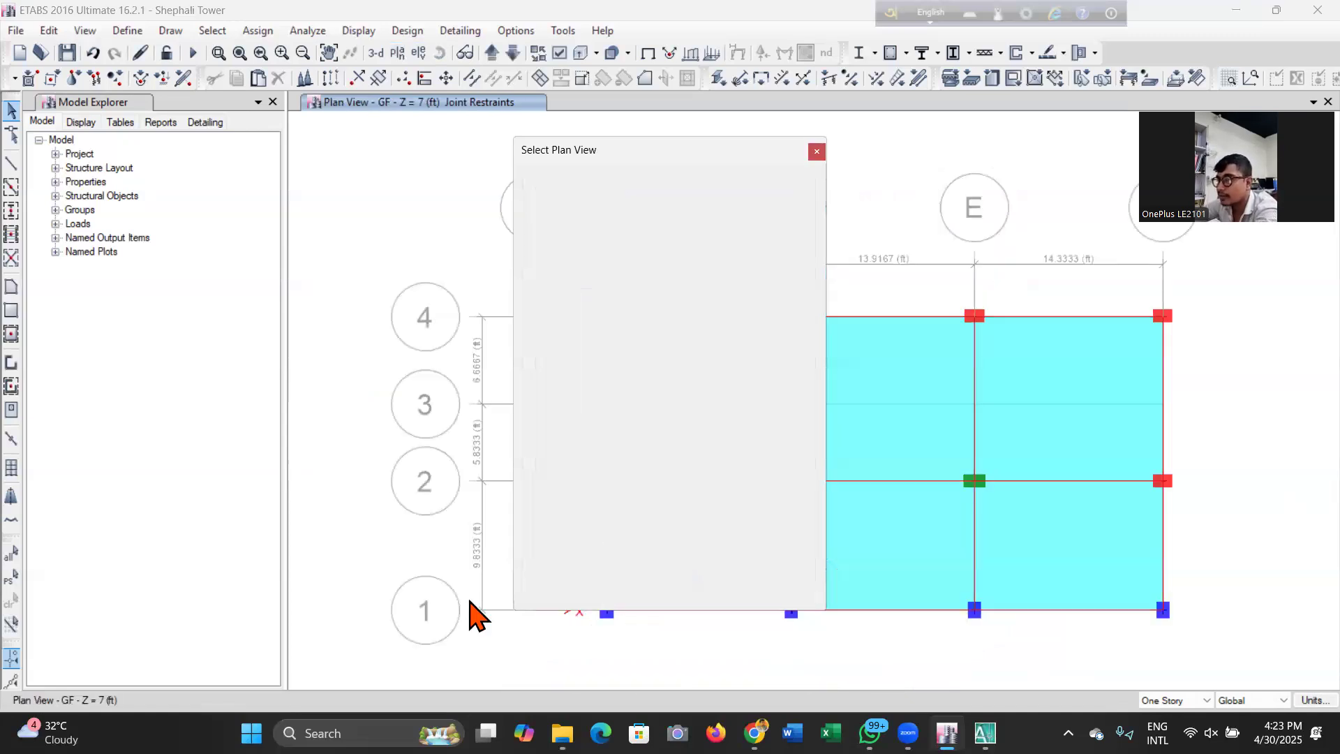
Save the model and select the five slab panels on the GF plan with All Stories as the story scope.
click(67, 56)
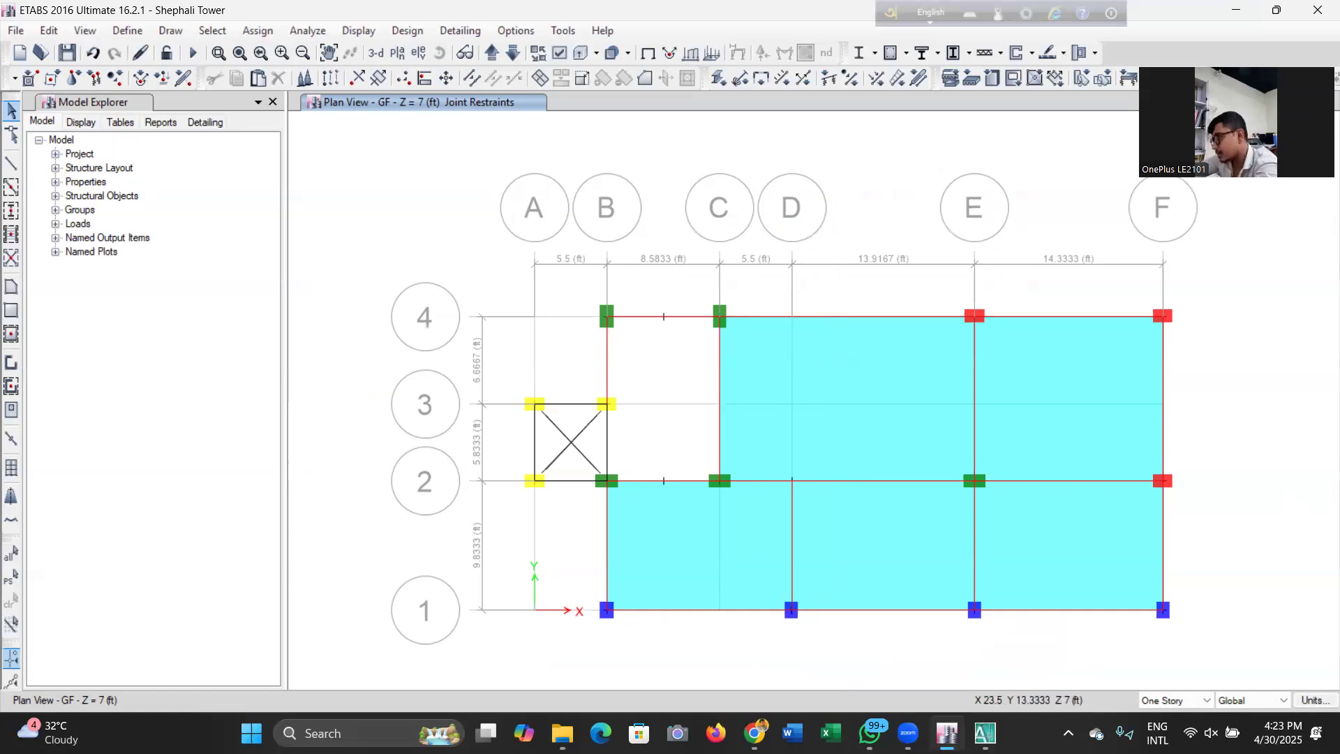
click(708, 558)
click(935, 566)
click(921, 463)
click(1029, 428)
click(1053, 547)
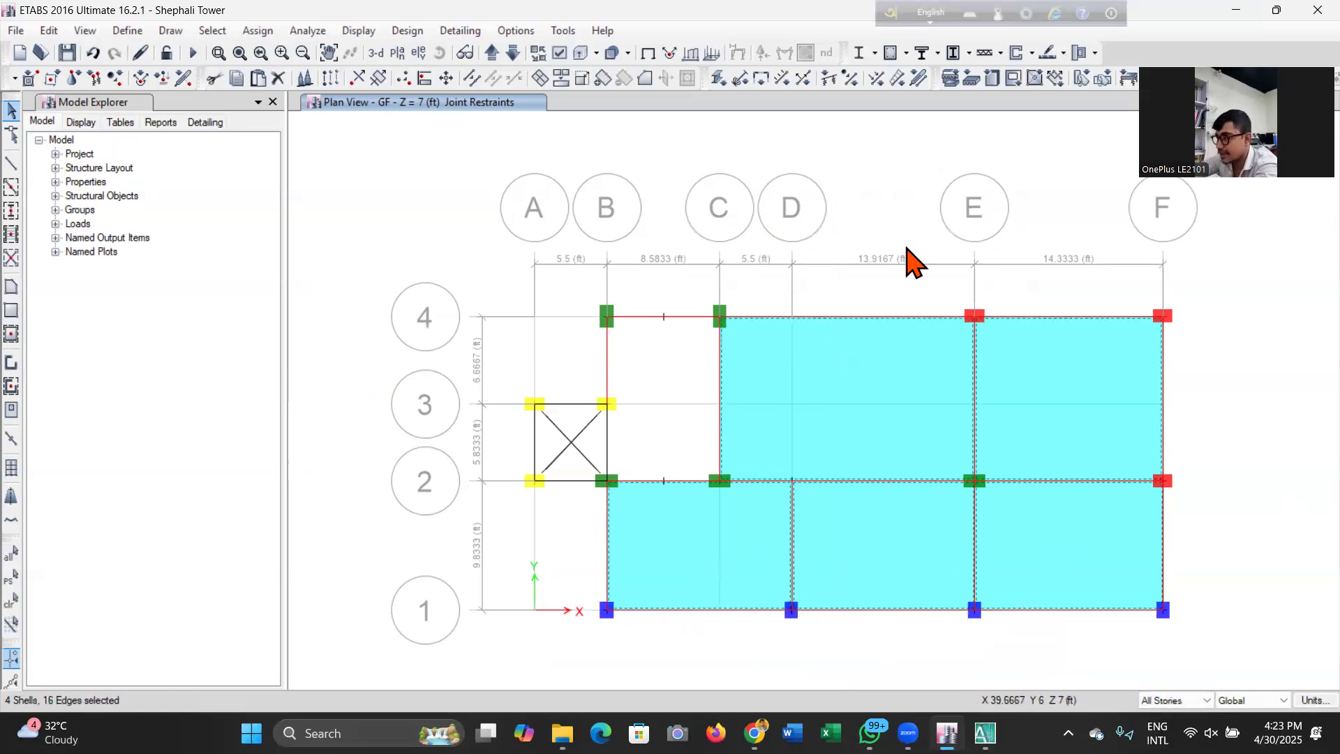
Add the interior and cantilever floor slab panels of the 1ST story plan to the selection across all stories, excluding the red stair slab.
click(492, 52)
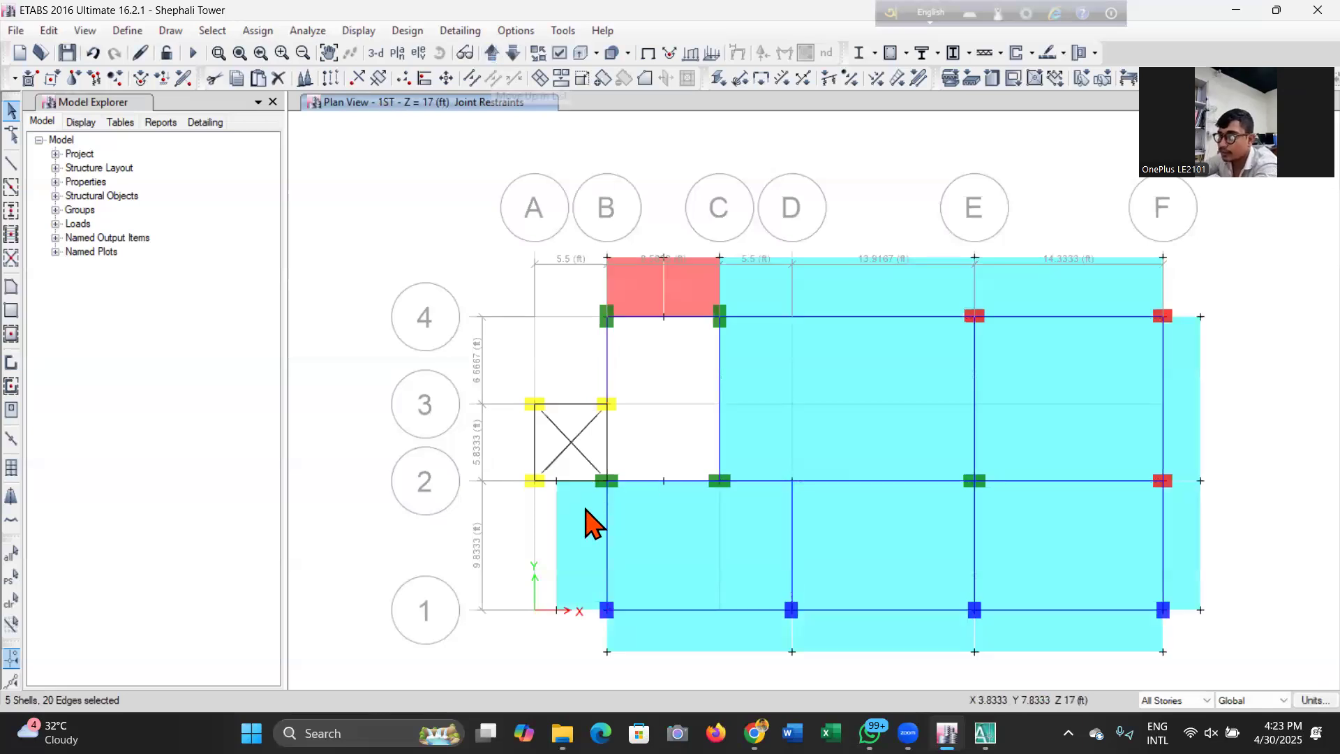
click(993, 293)
click(1091, 631)
click(946, 635)
click(1047, 574)
click(1180, 564)
click(1187, 463)
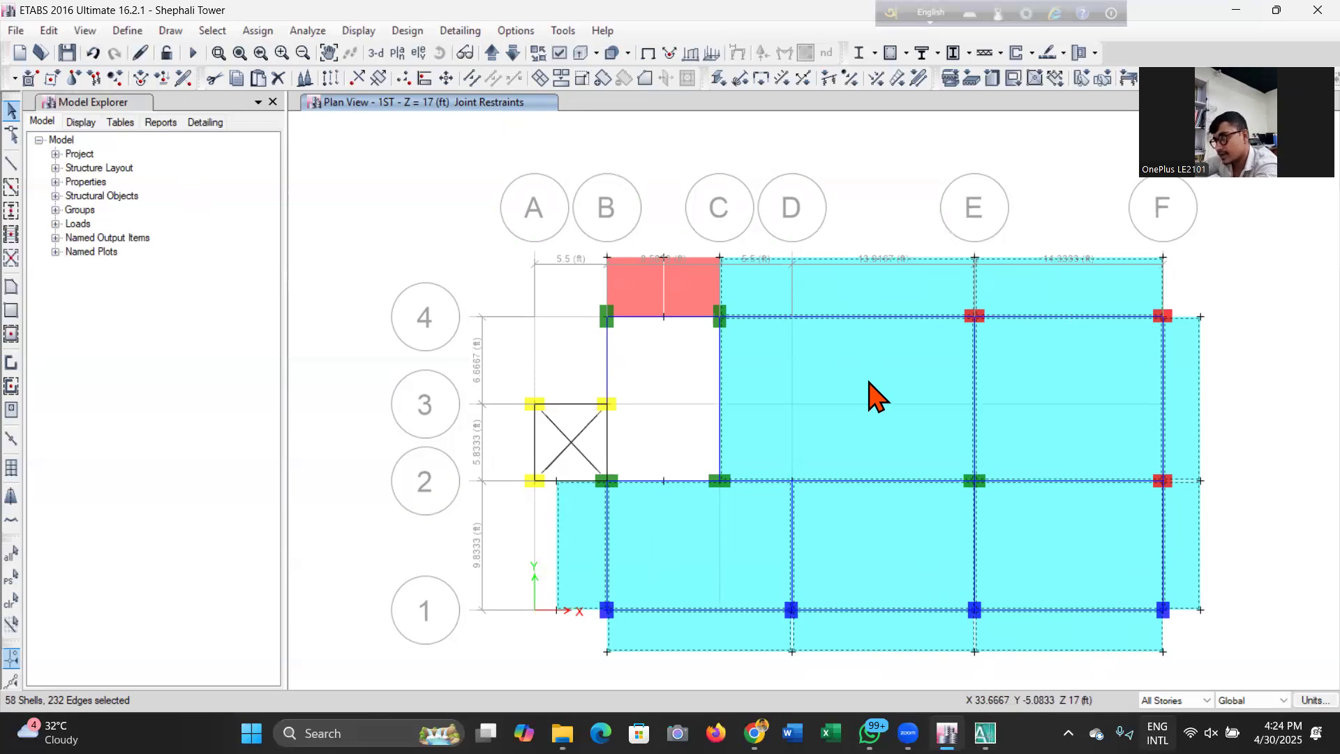
Check the slab selection on the 2ND and TOP story plans and in a rotated 3-D view.
click(492, 53)
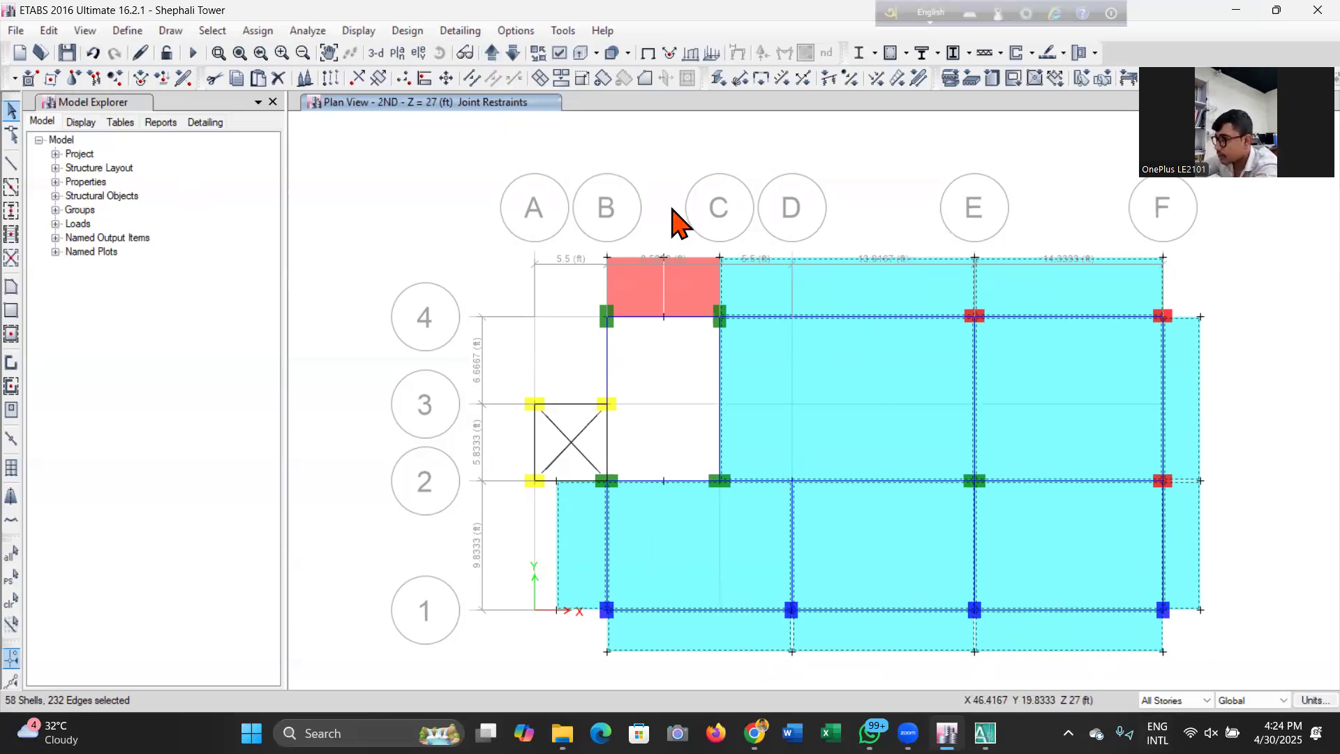
click(492, 53)
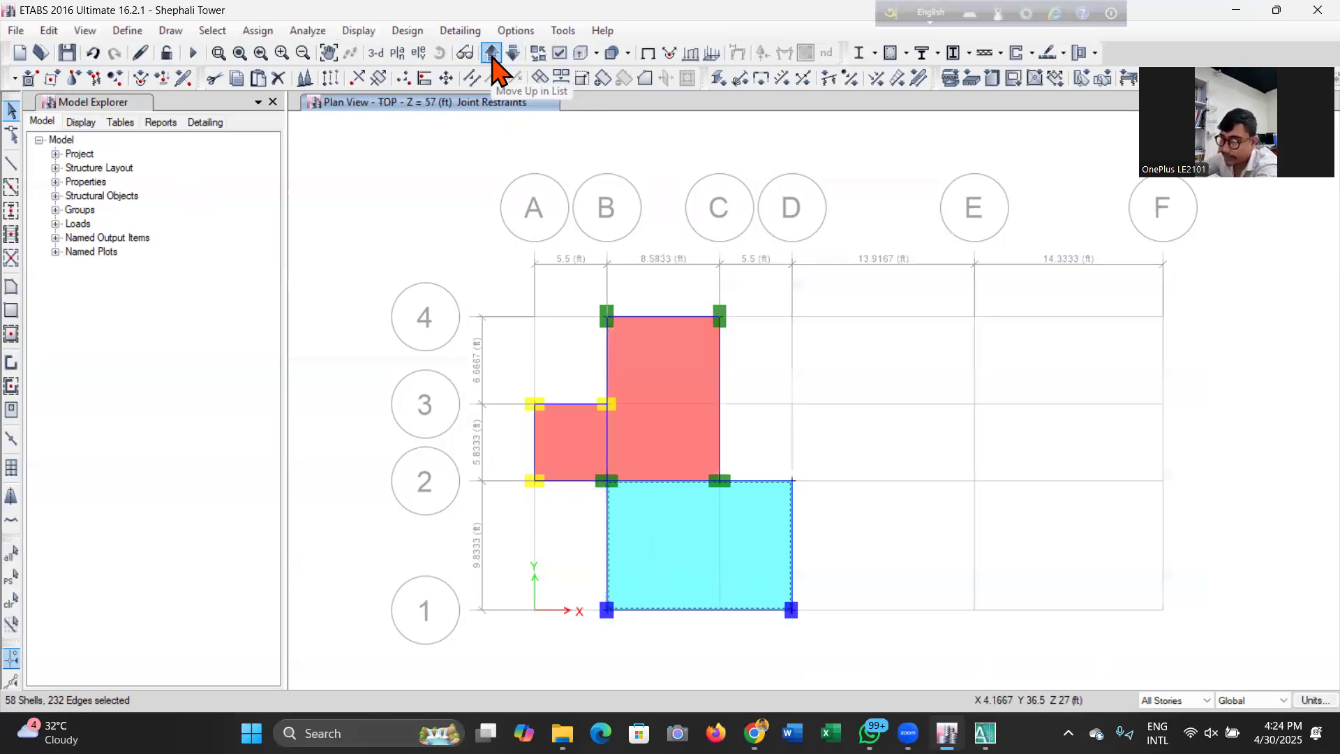
click(381, 60)
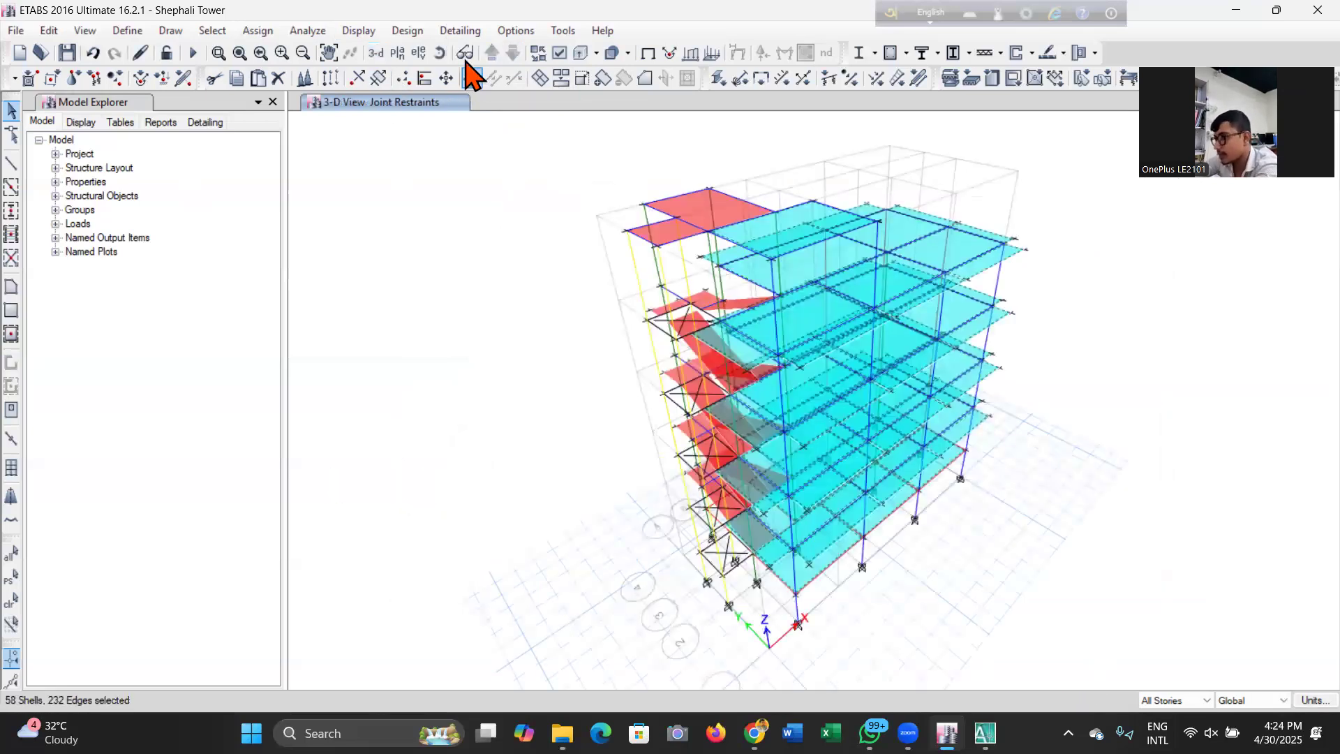
click(440, 53)
drag(563, 566, 409, 610)
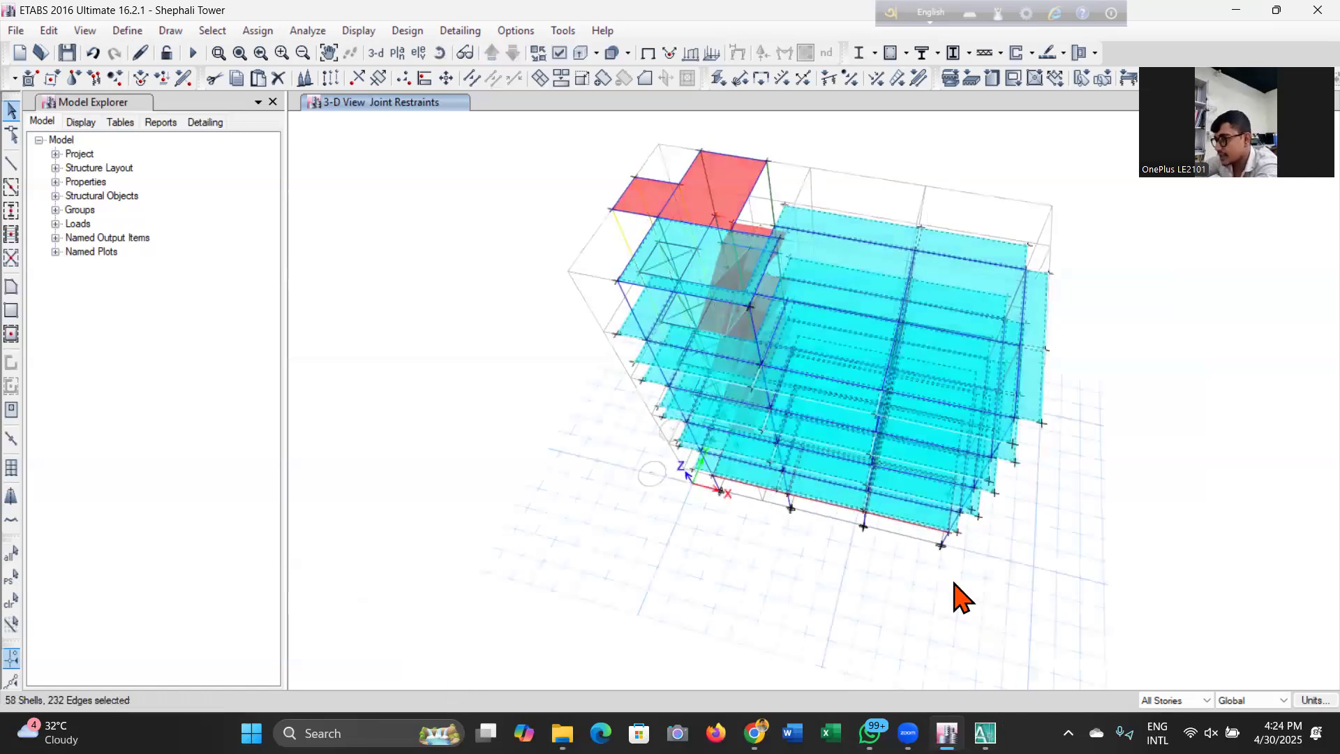
click(258, 31)
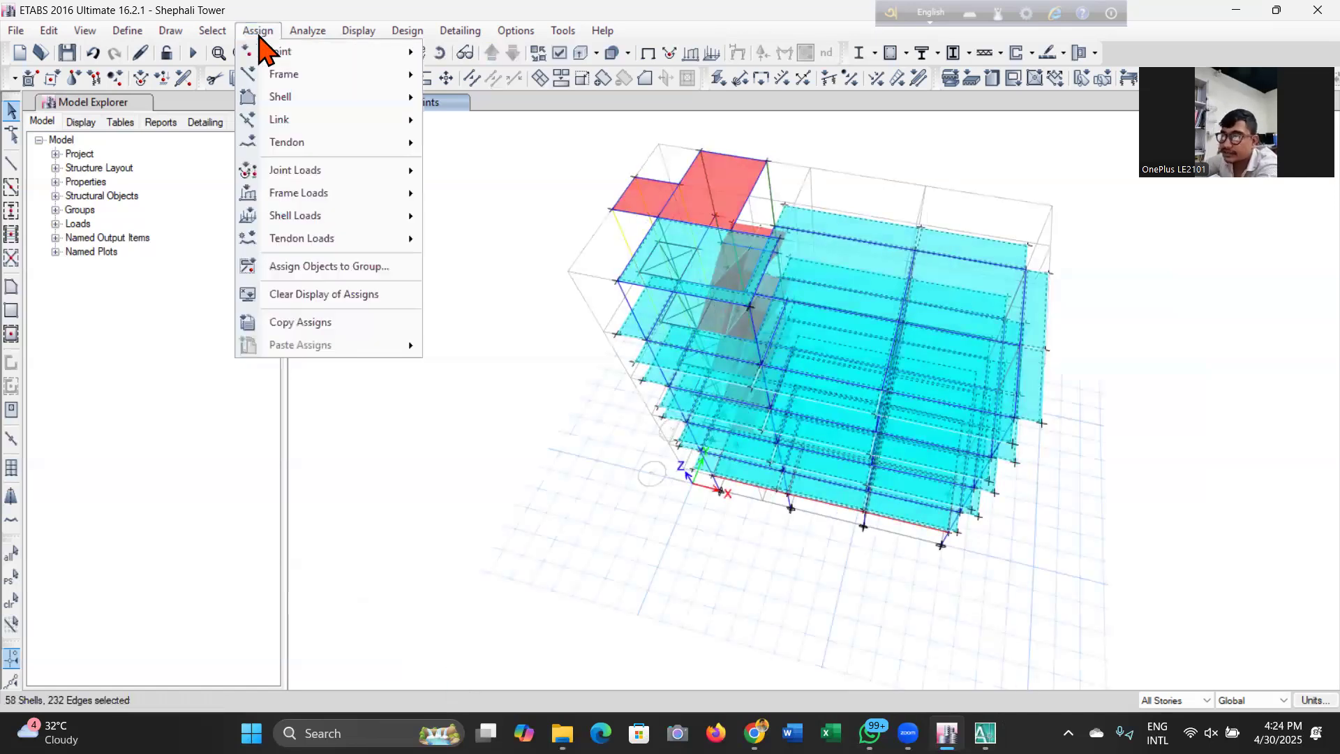
mouse_move(294, 82)
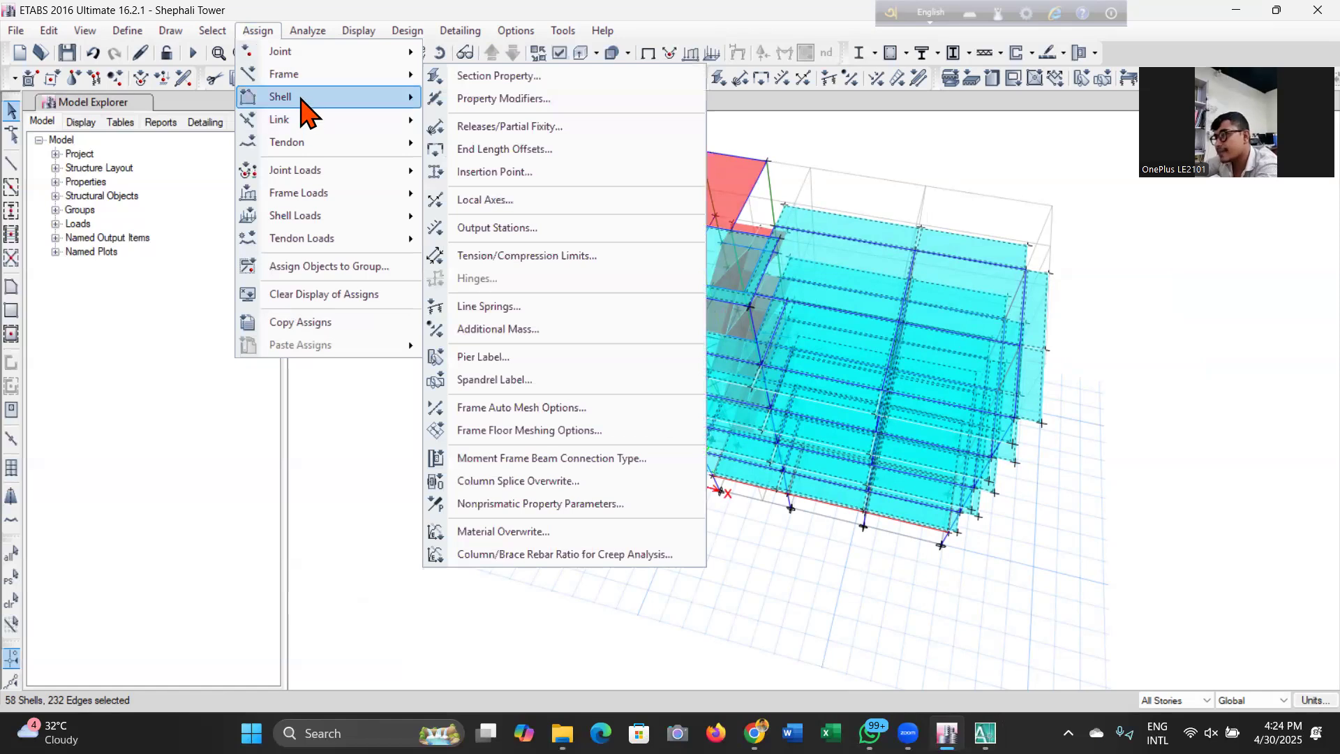
mouse_move(305, 105)
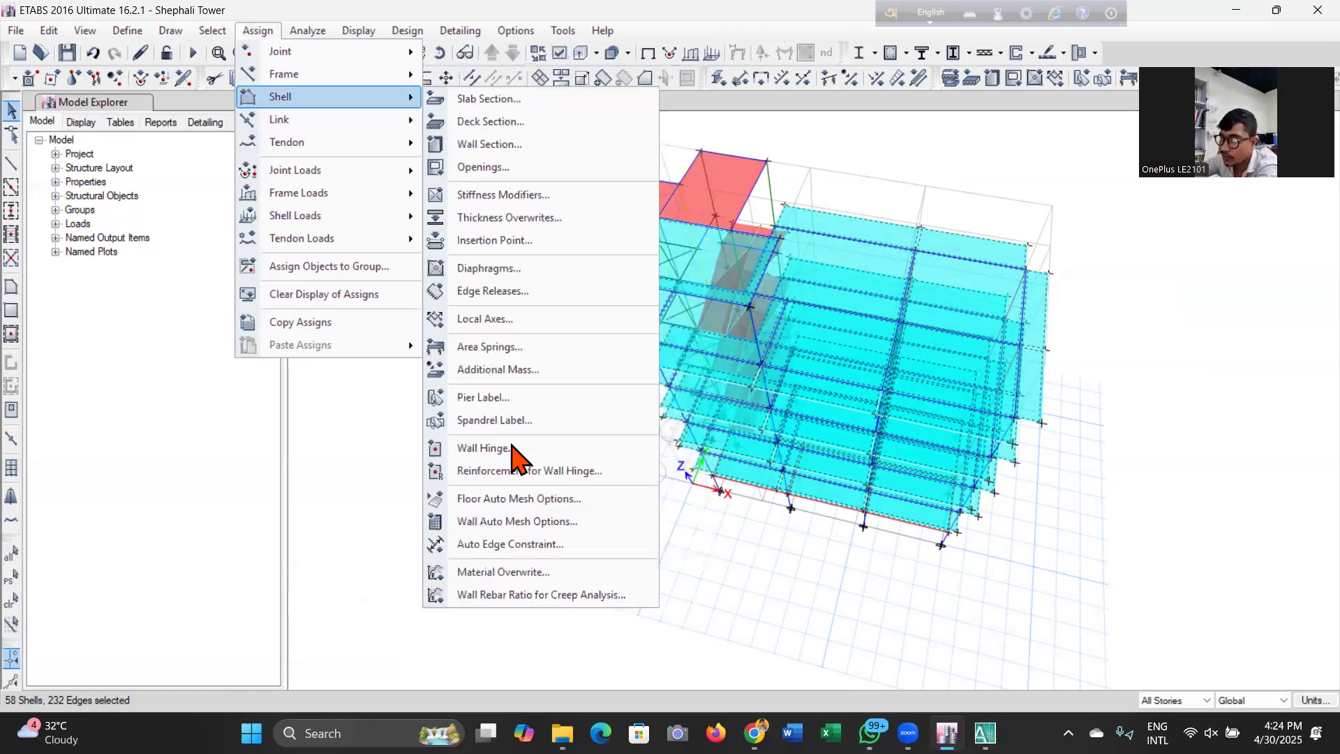
click(523, 503)
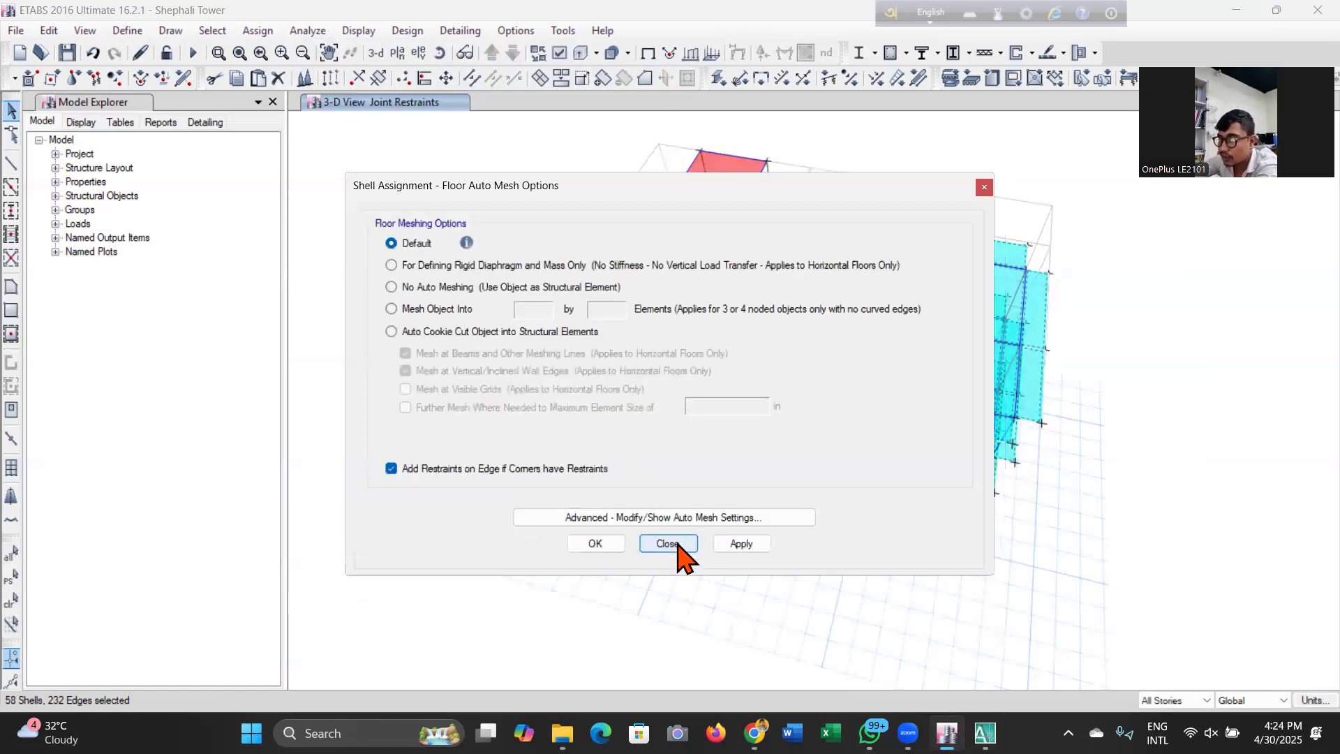
click(668, 543)
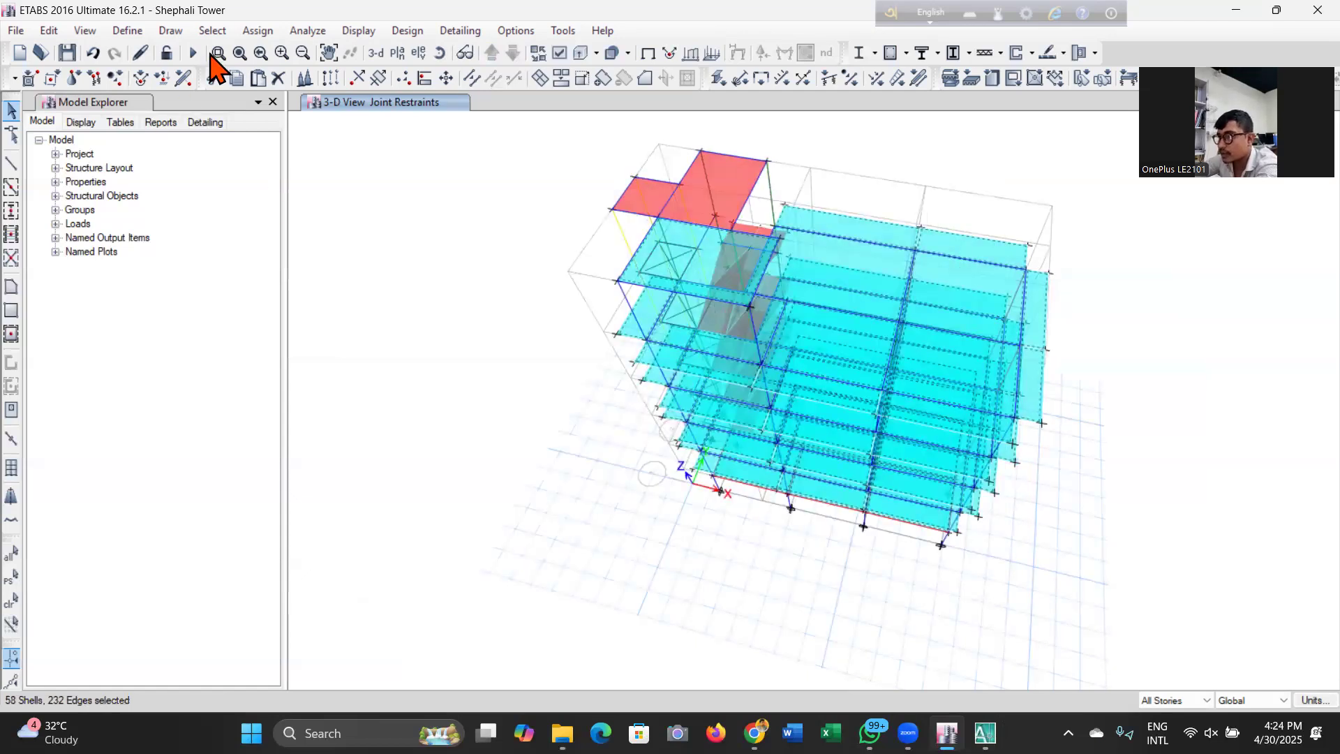
Assign a uniform Live shell load of 42 lb/ft² in the gravity direction to the selected slabs, replacing existing loads.
click(256, 30)
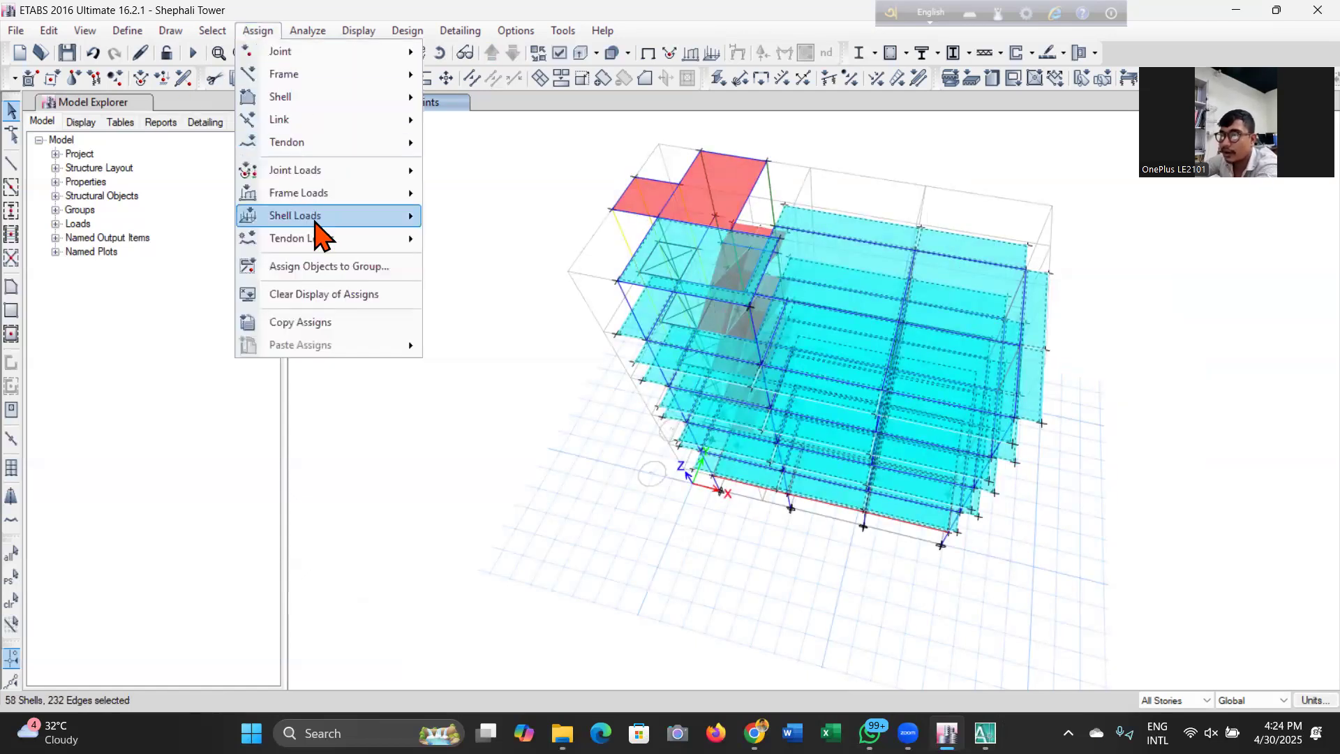
mouse_move(316, 218)
click(480, 241)
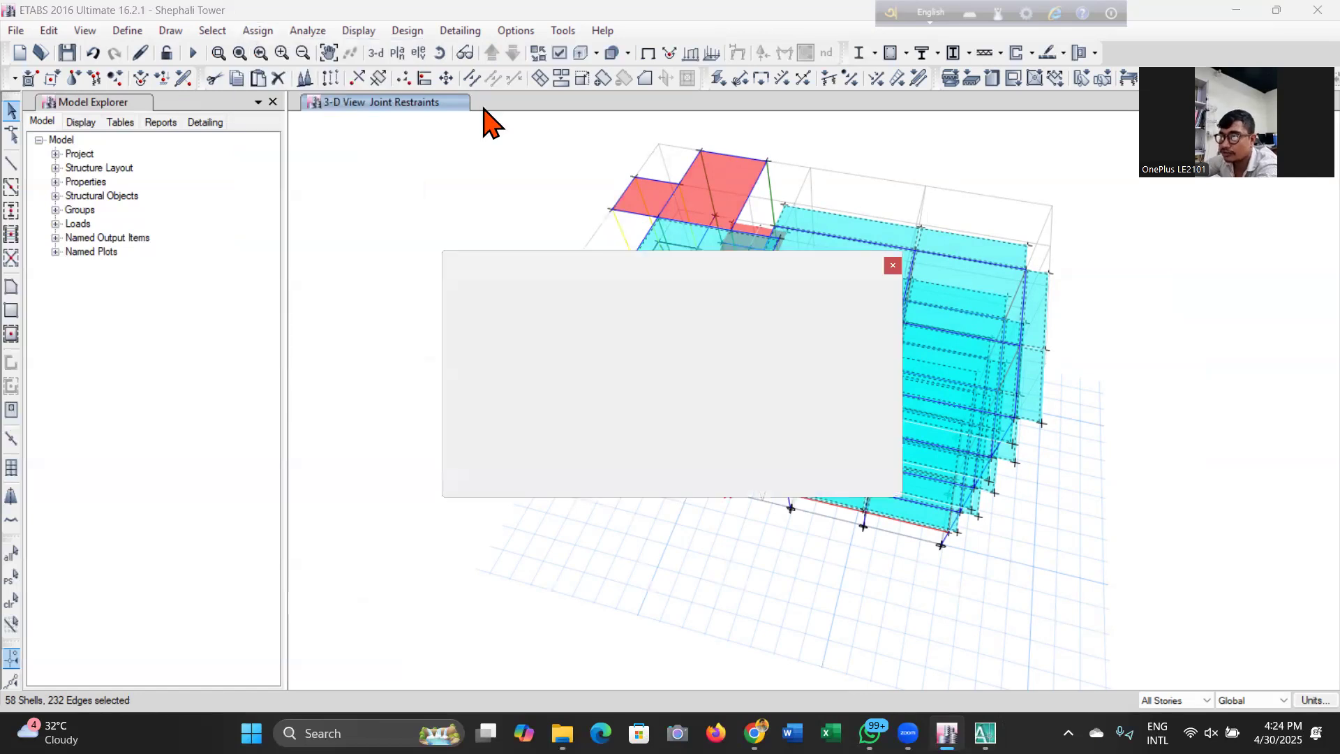
click(789, 319)
click(782, 360)
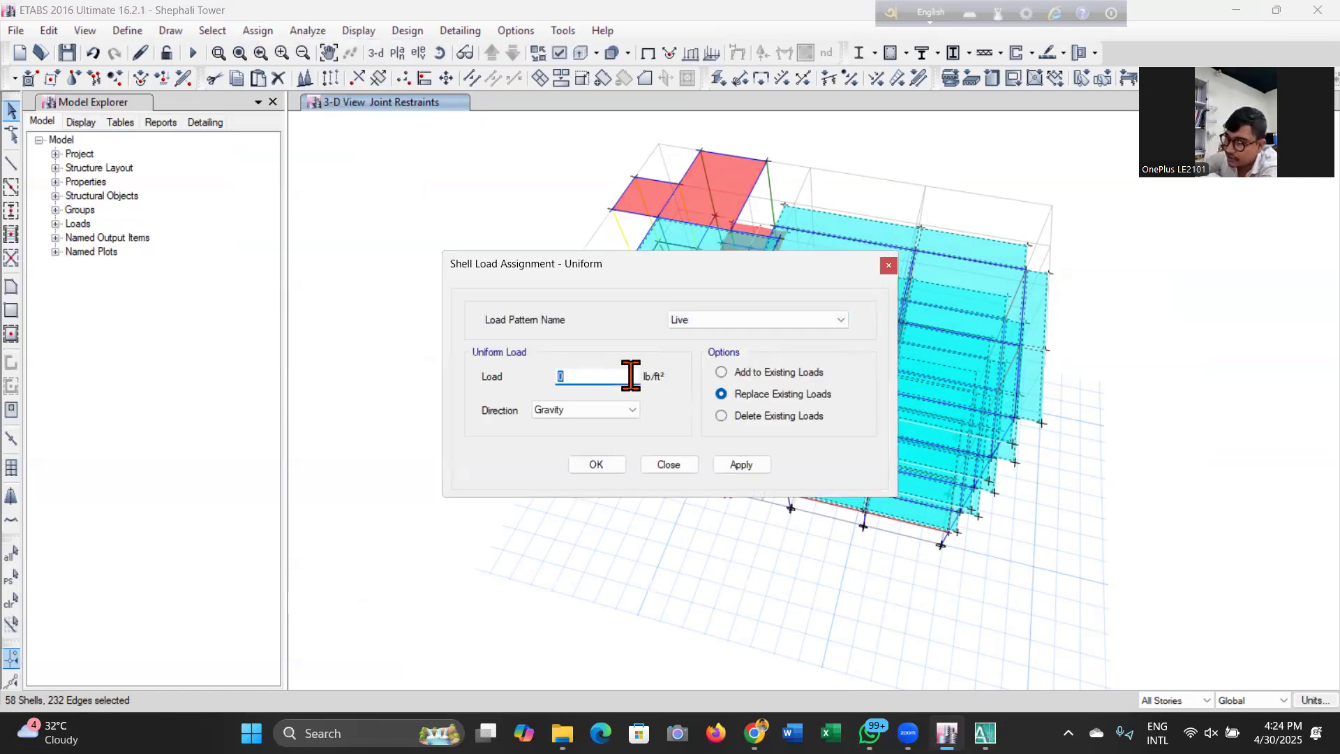
click(738, 465)
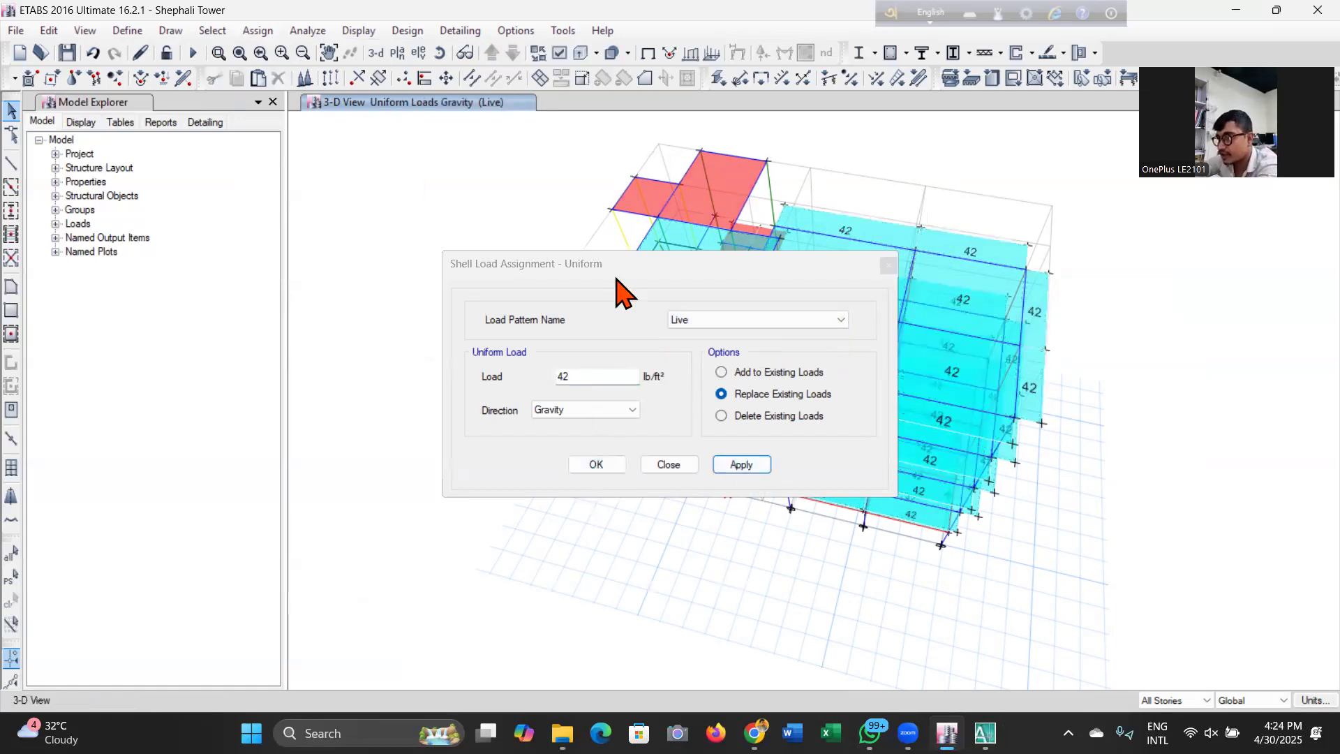
Reselect the previous slabs and assign them a uniform FF shell load of 20 lb/ft² in the gravity direction, replacing existing loads.
drag(617, 279, 230, 233)
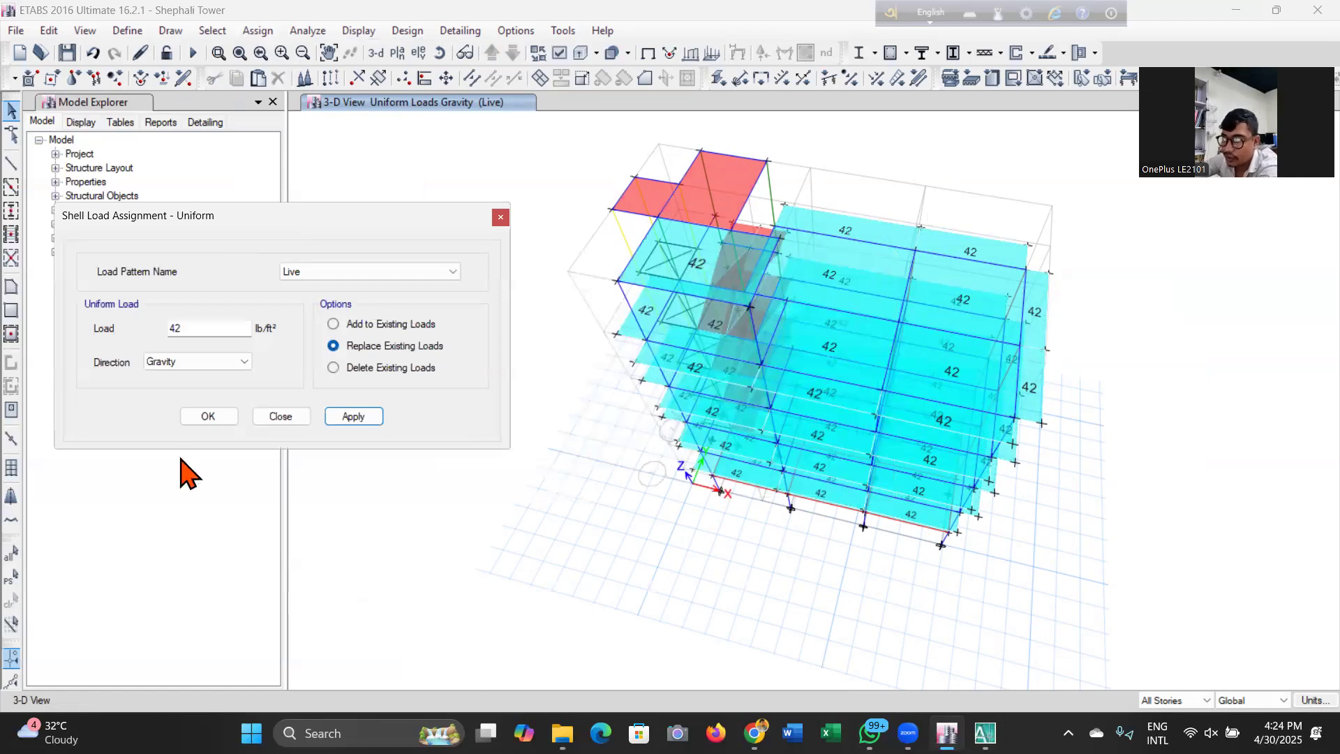
click(12, 660)
click(16, 587)
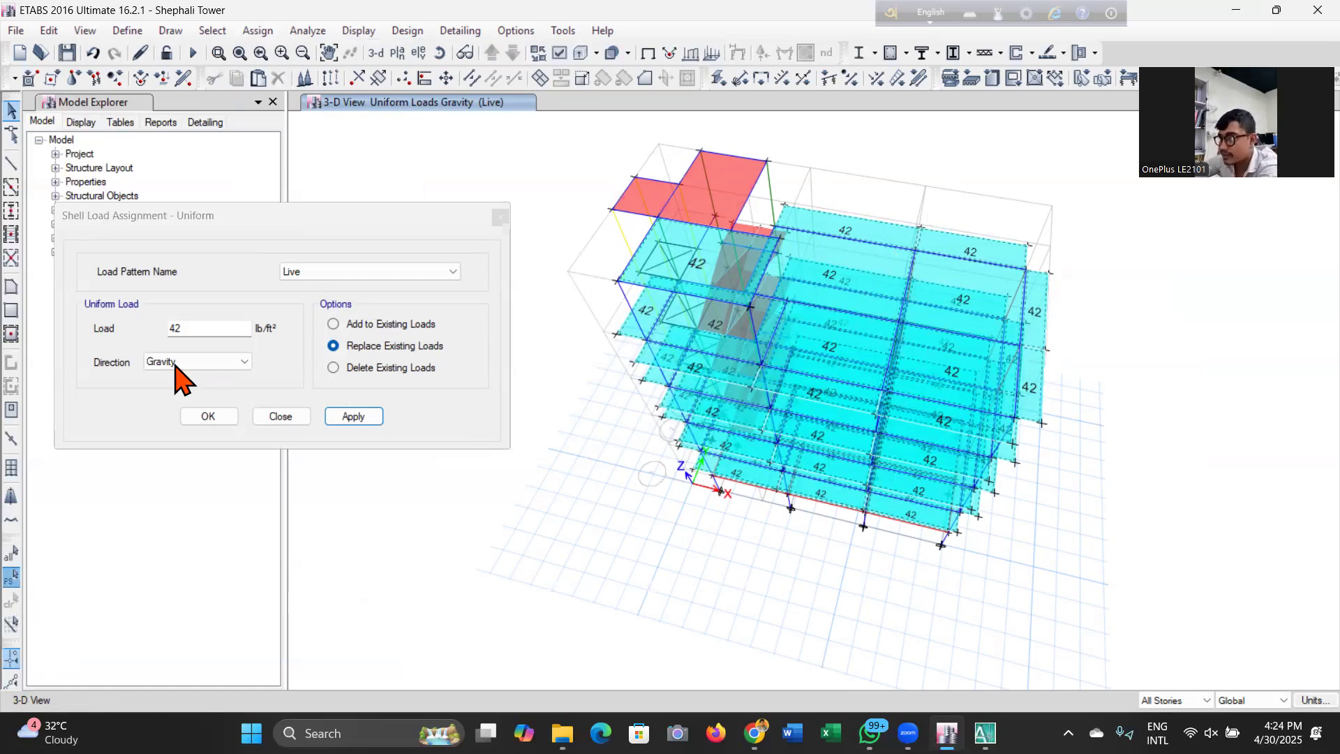
click(371, 272)
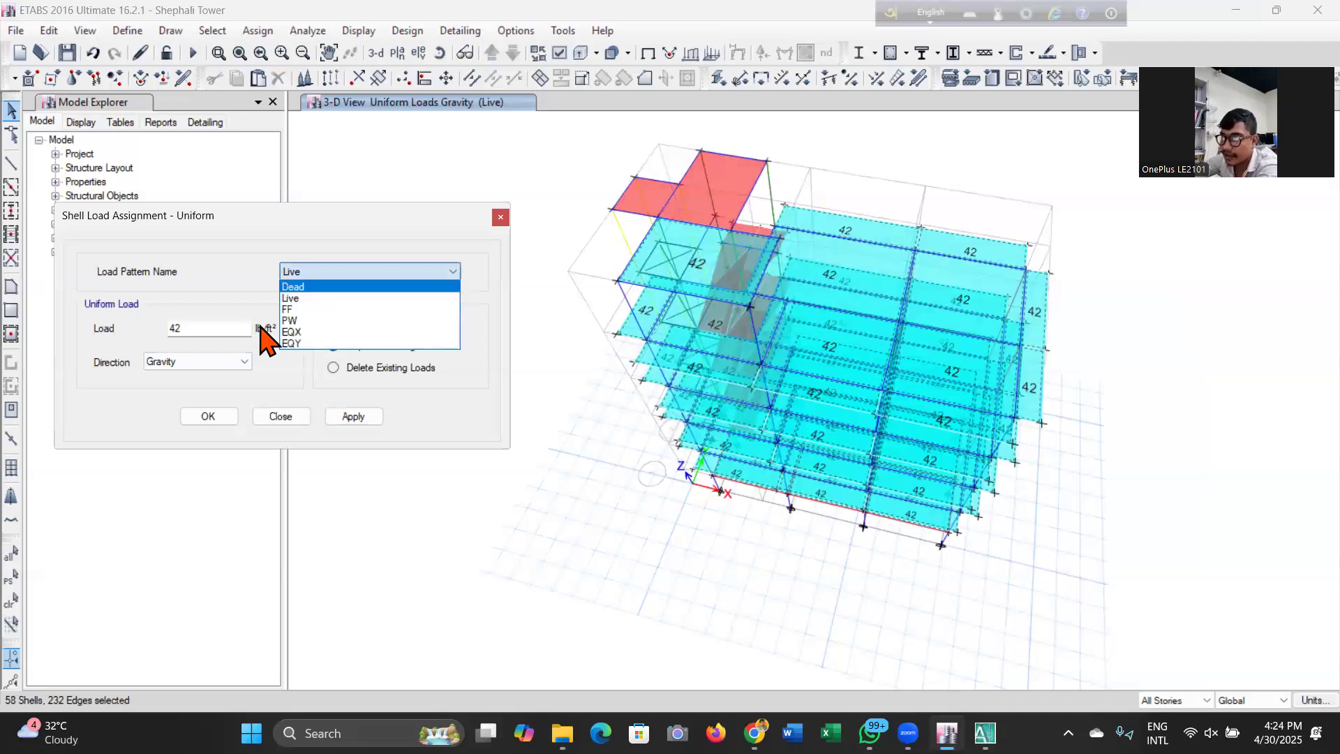
click(287, 310)
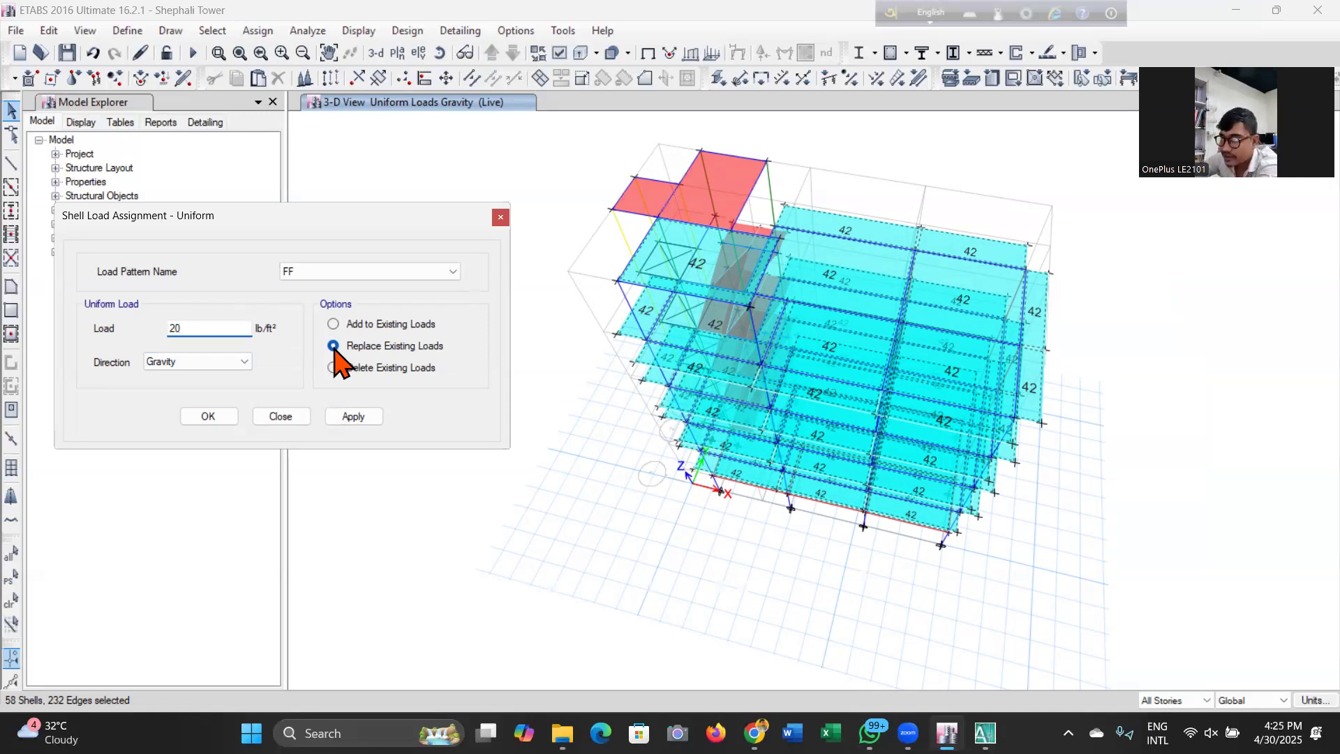
click(359, 417)
click(207, 417)
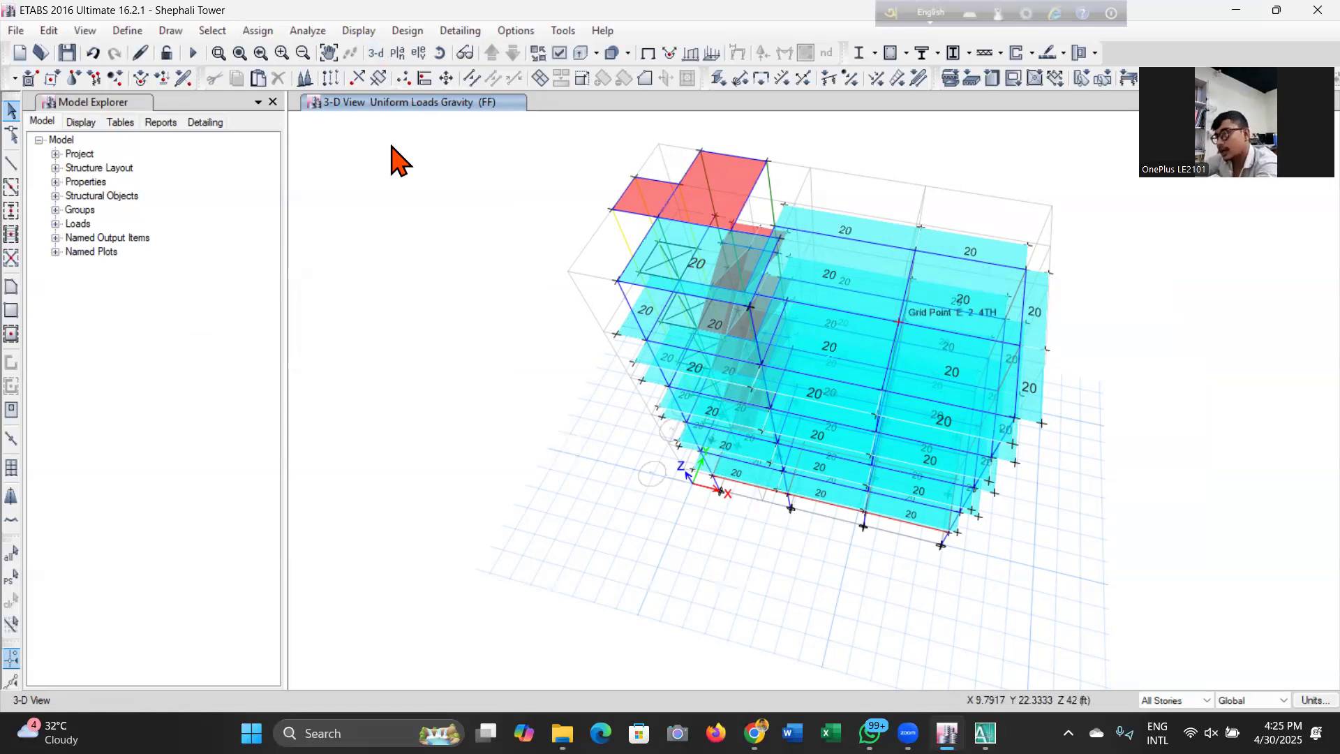
Restore the default 3-D view and display the GF story plan.
click(376, 54)
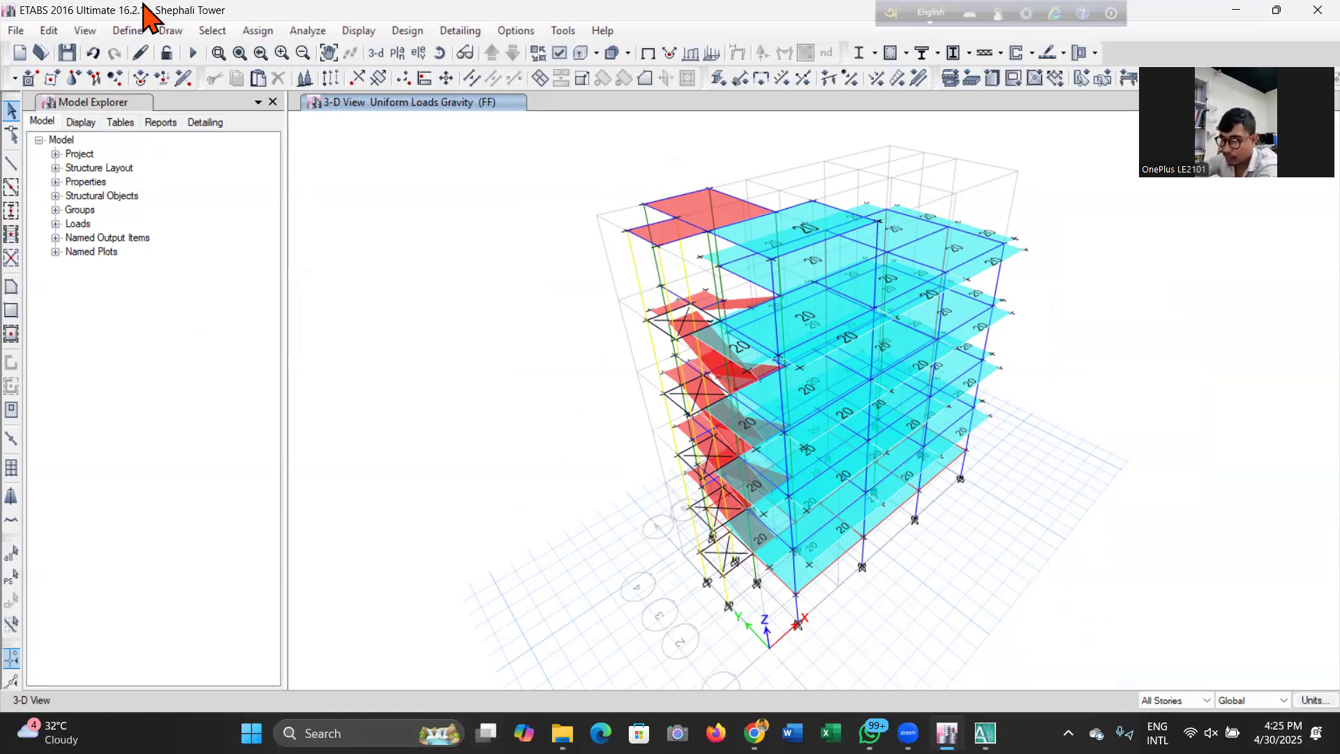
click(398, 53)
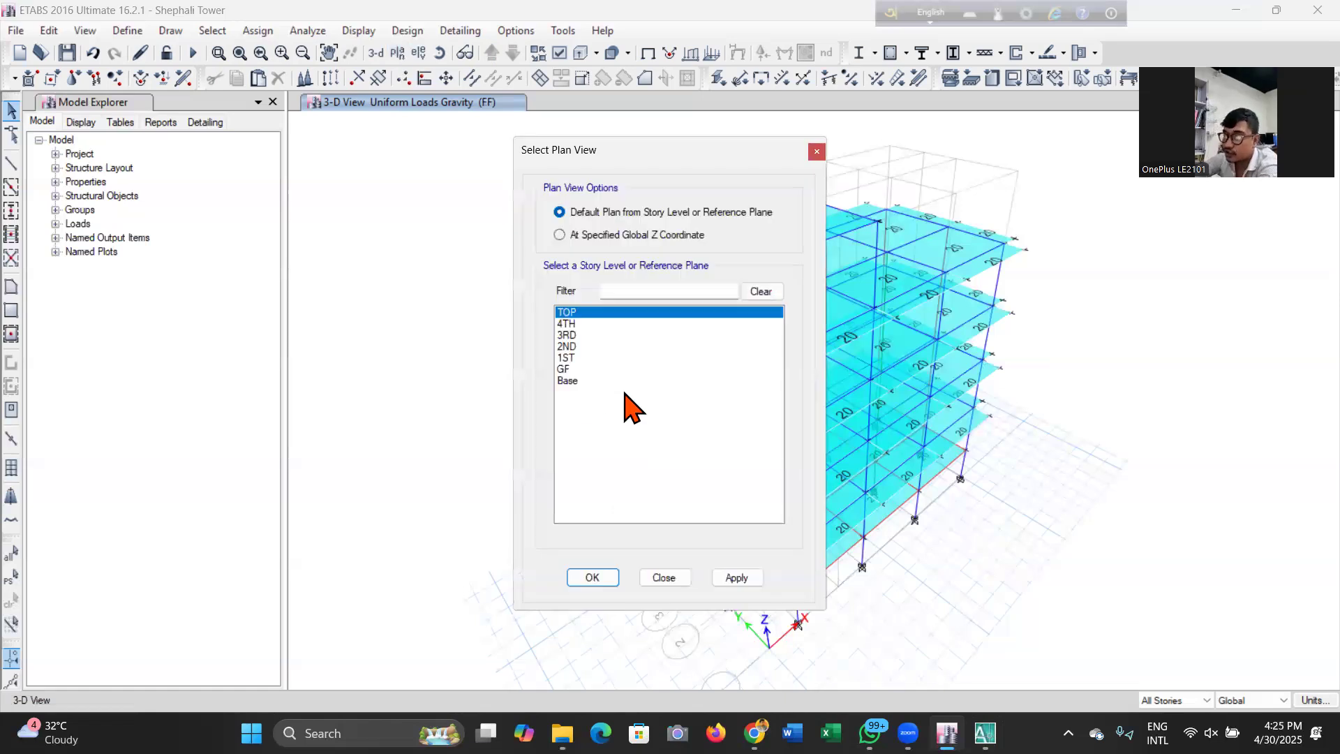
click(628, 368)
click(733, 578)
click(595, 578)
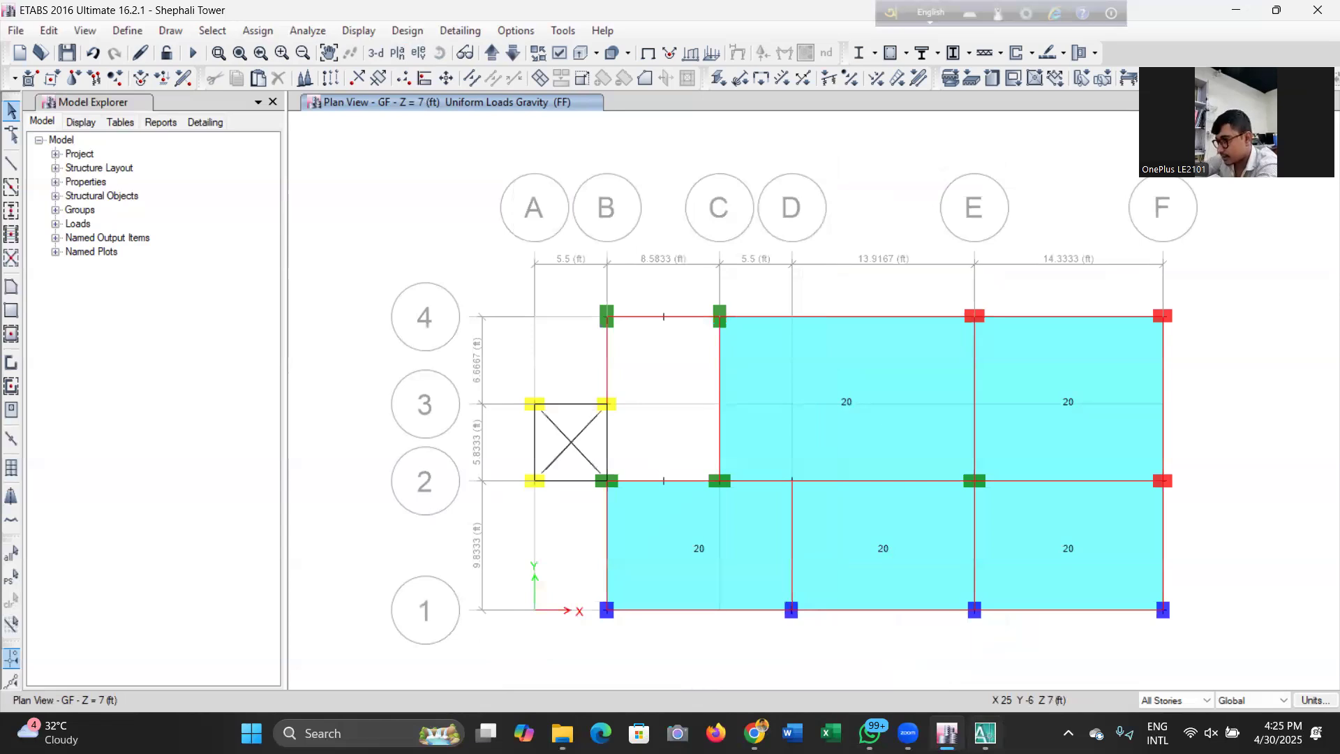
Switch to AutoCAD and examine the typical floor plan, option 02.
mouse_move(985, 733)
click(906, 681)
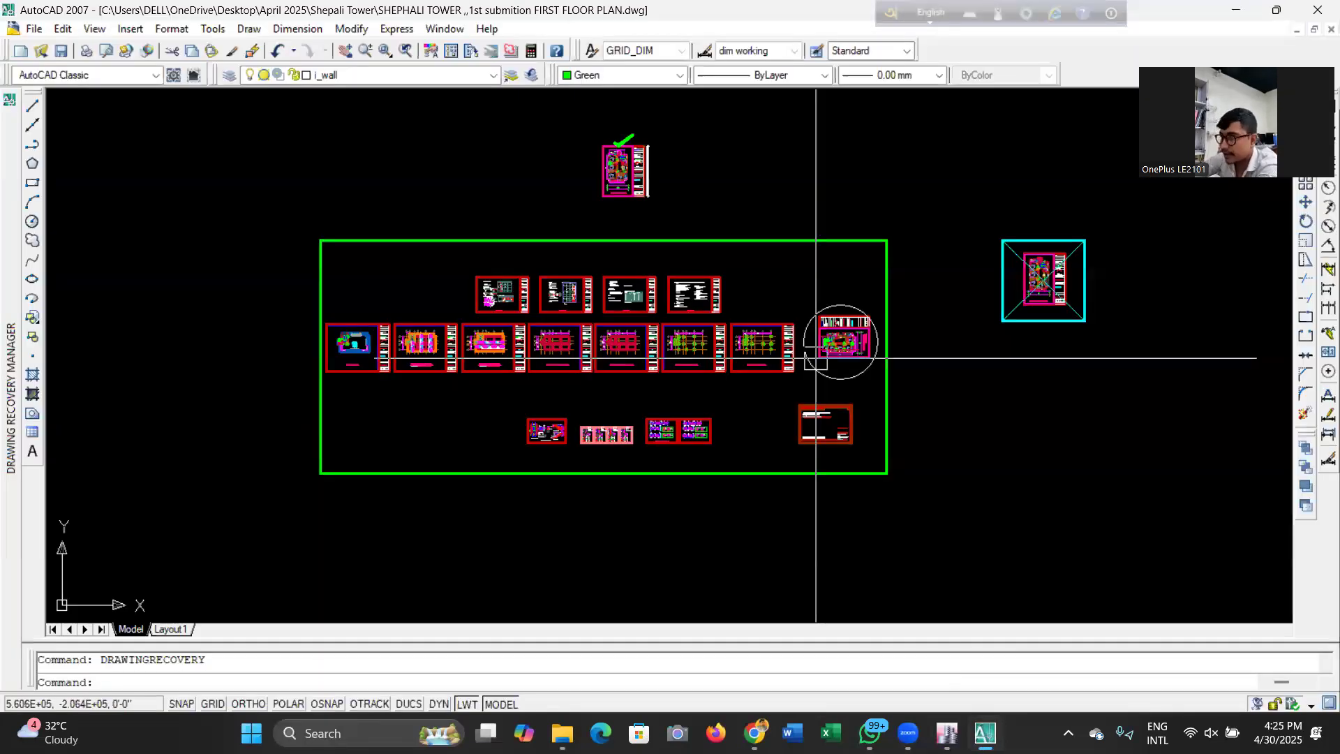
scroll(816, 358, up, 8)
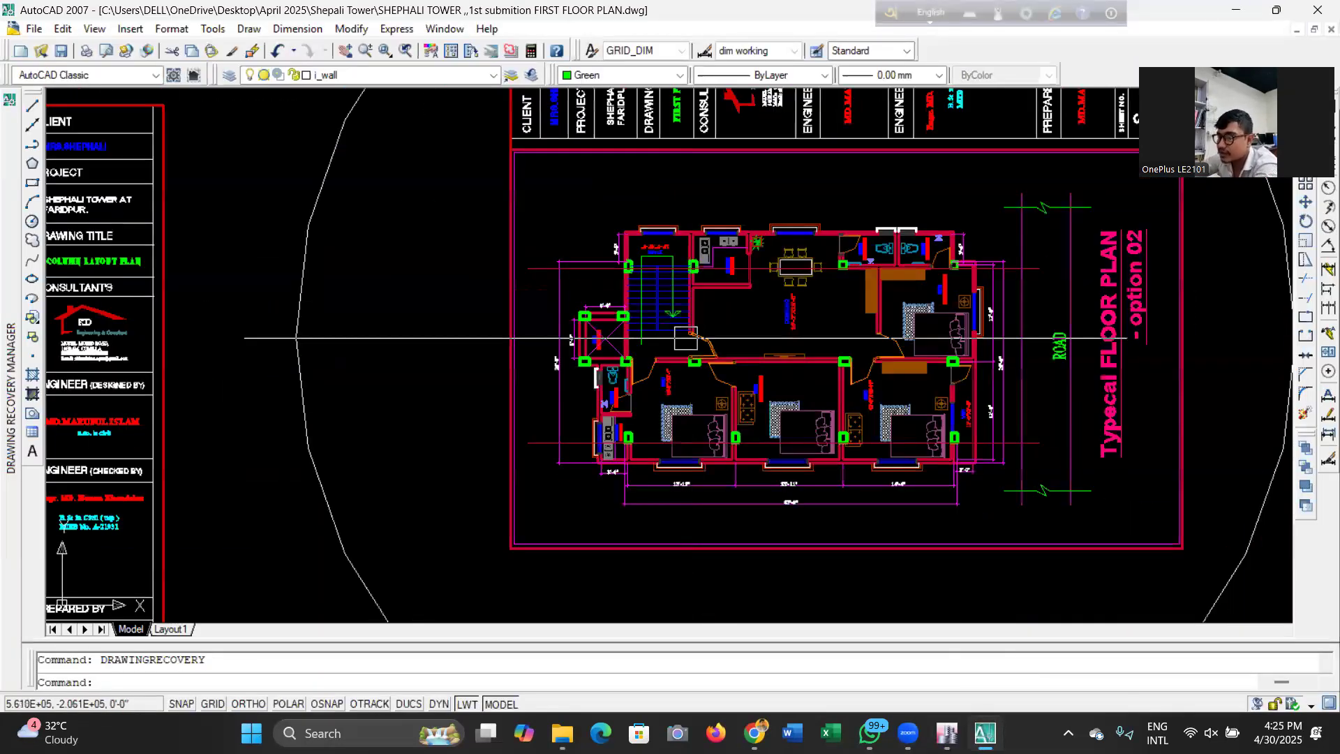
scroll(704, 404, up, 2)
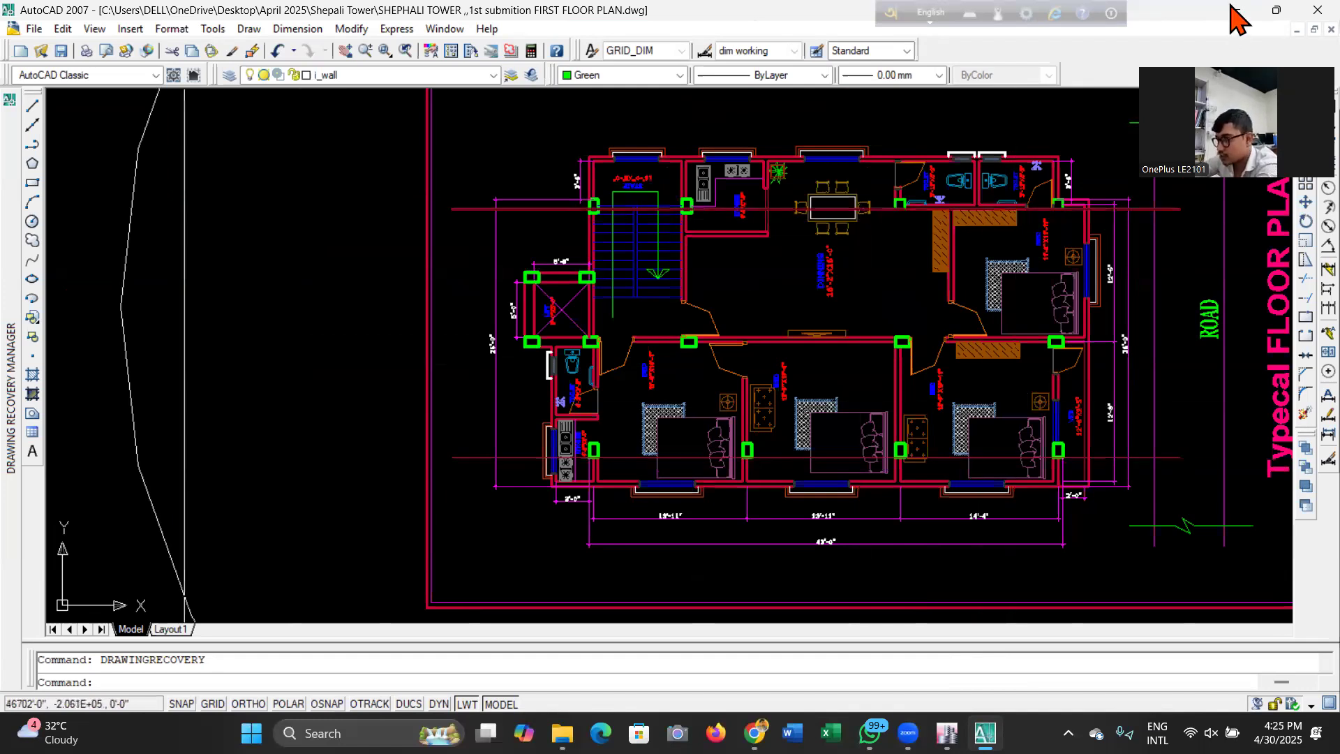
Return to ETABS and restrict the story scope of the GF plan to One Story.
key(alt+Tab)
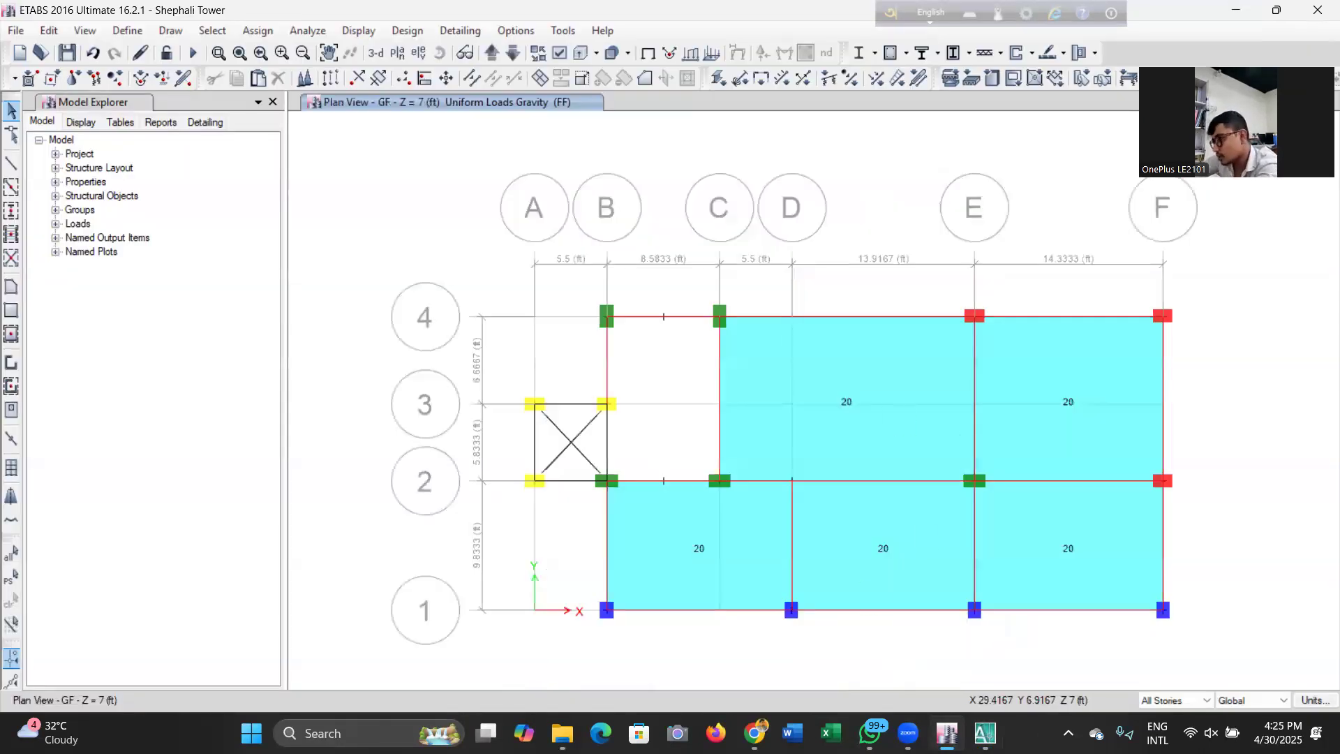
click(1207, 700)
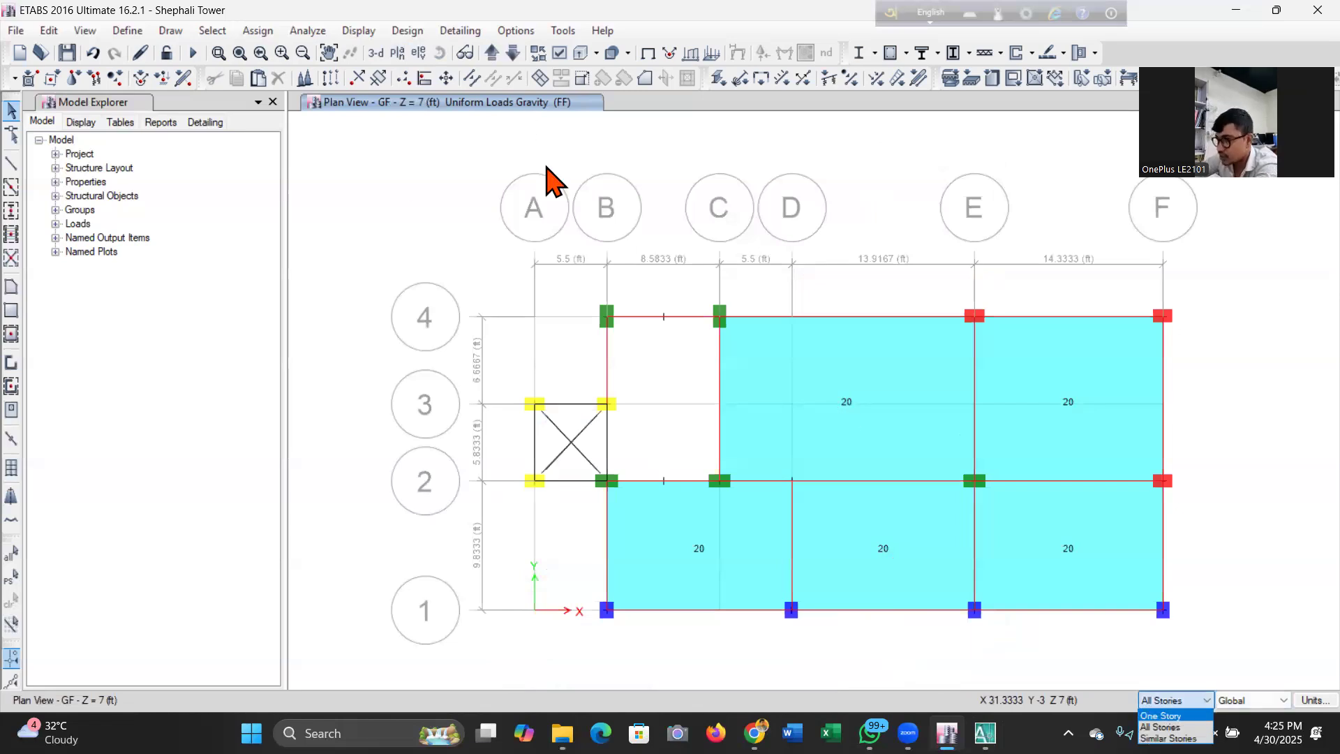
click(1177, 714)
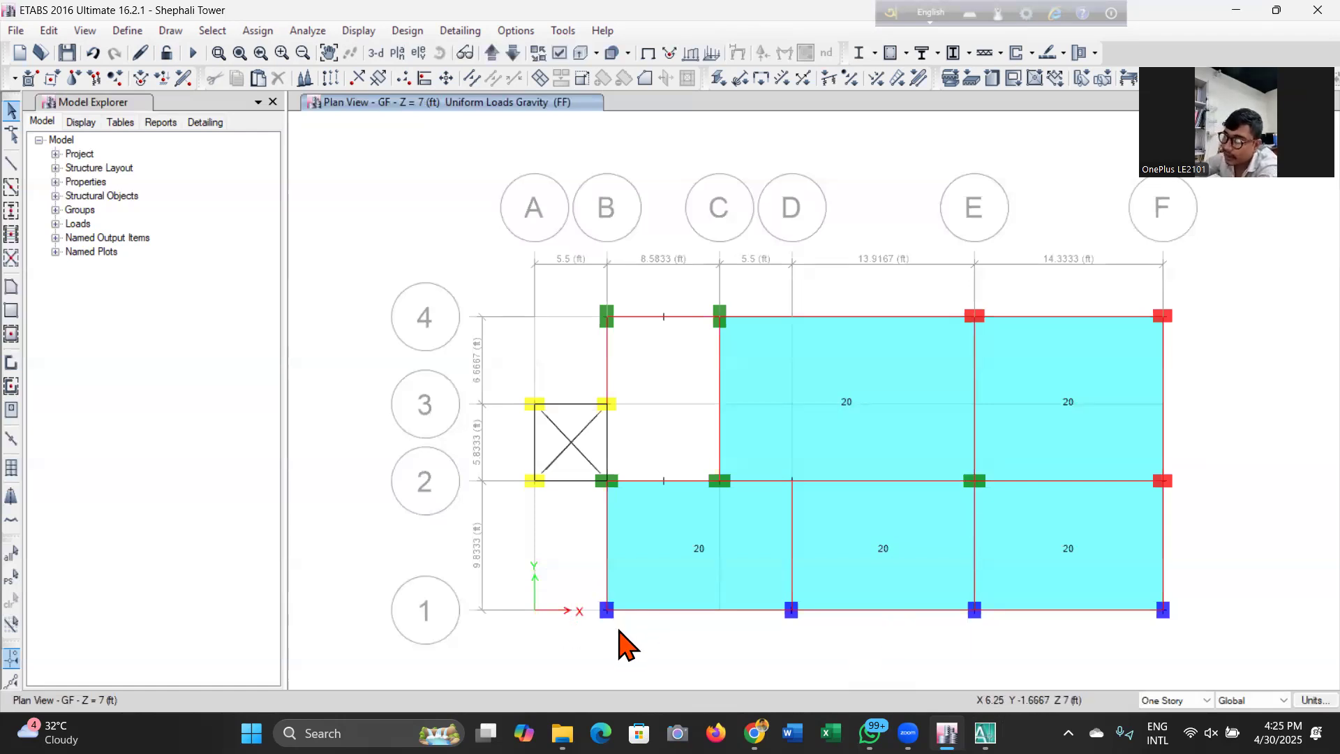
Switch to AutoCAD and examine the wall layout of the typical floor plan around the bedrooms, stair, kitchen, dining room and toilets.
mouse_move(985, 733)
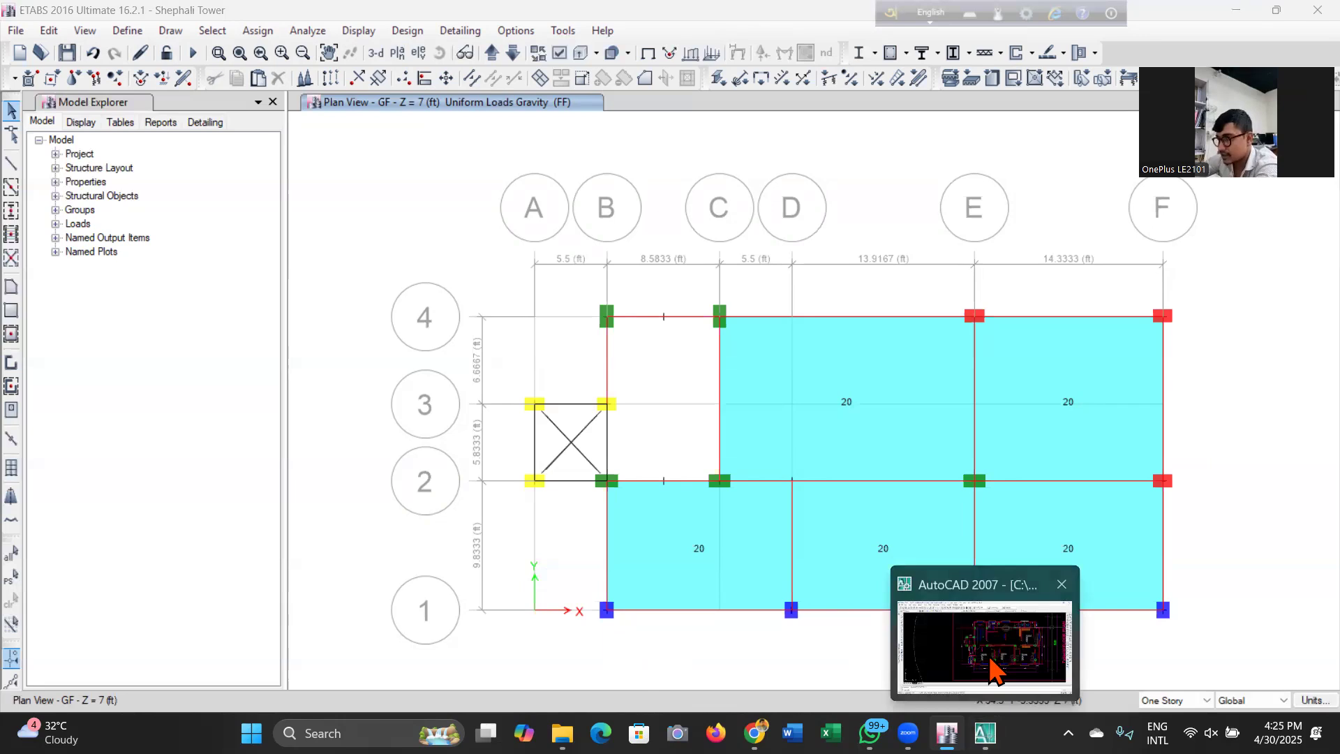
click(996, 666)
scroll(700, 281, down, 5)
scroll(703, 366, up, 5)
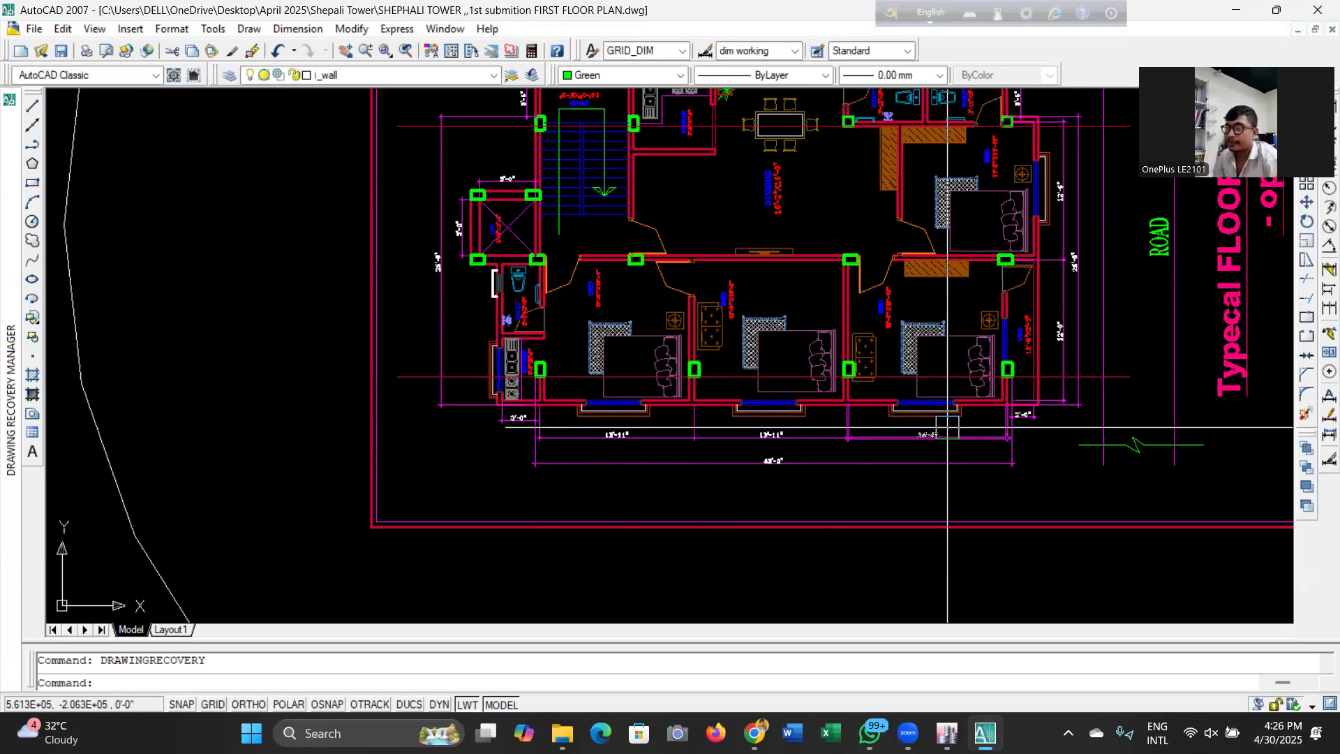
scroll(947, 426, down, 3)
scroll(877, 542, up, 5)
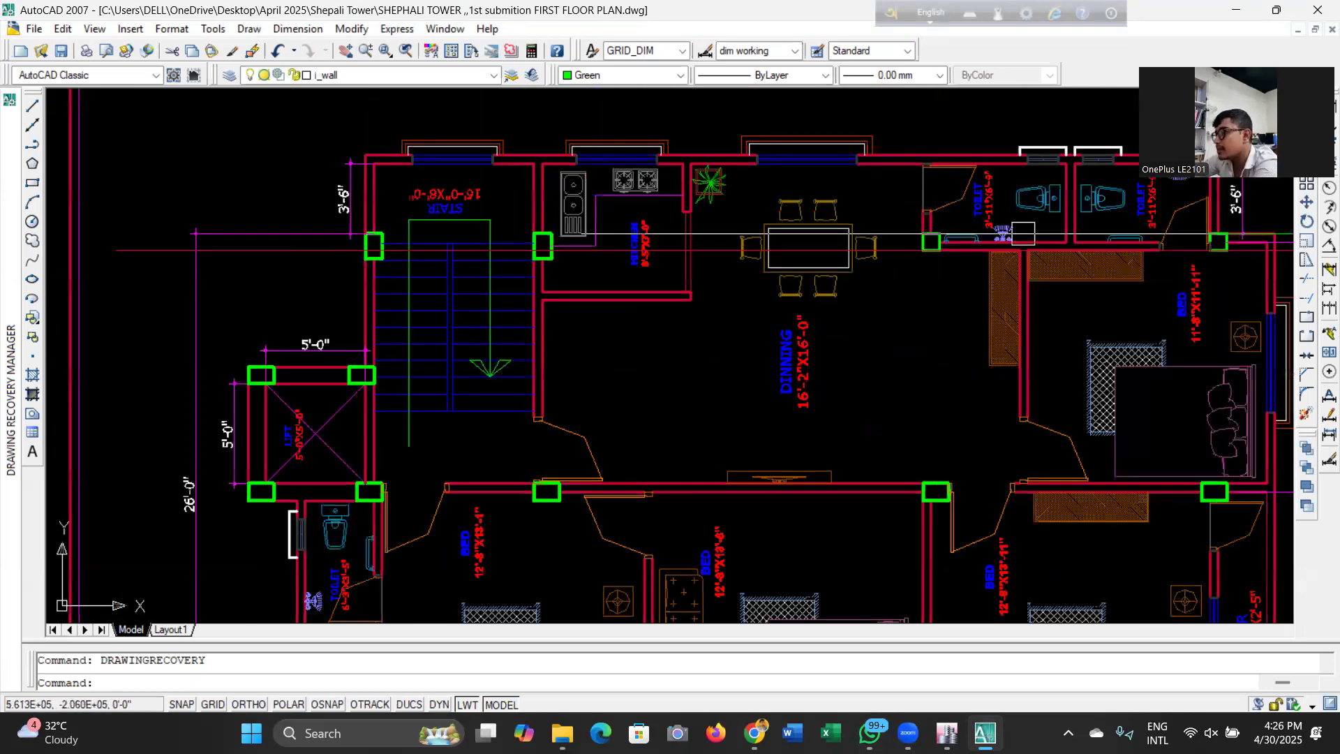
scroll(873, 262, down, 2)
scroll(873, 262, up, 3)
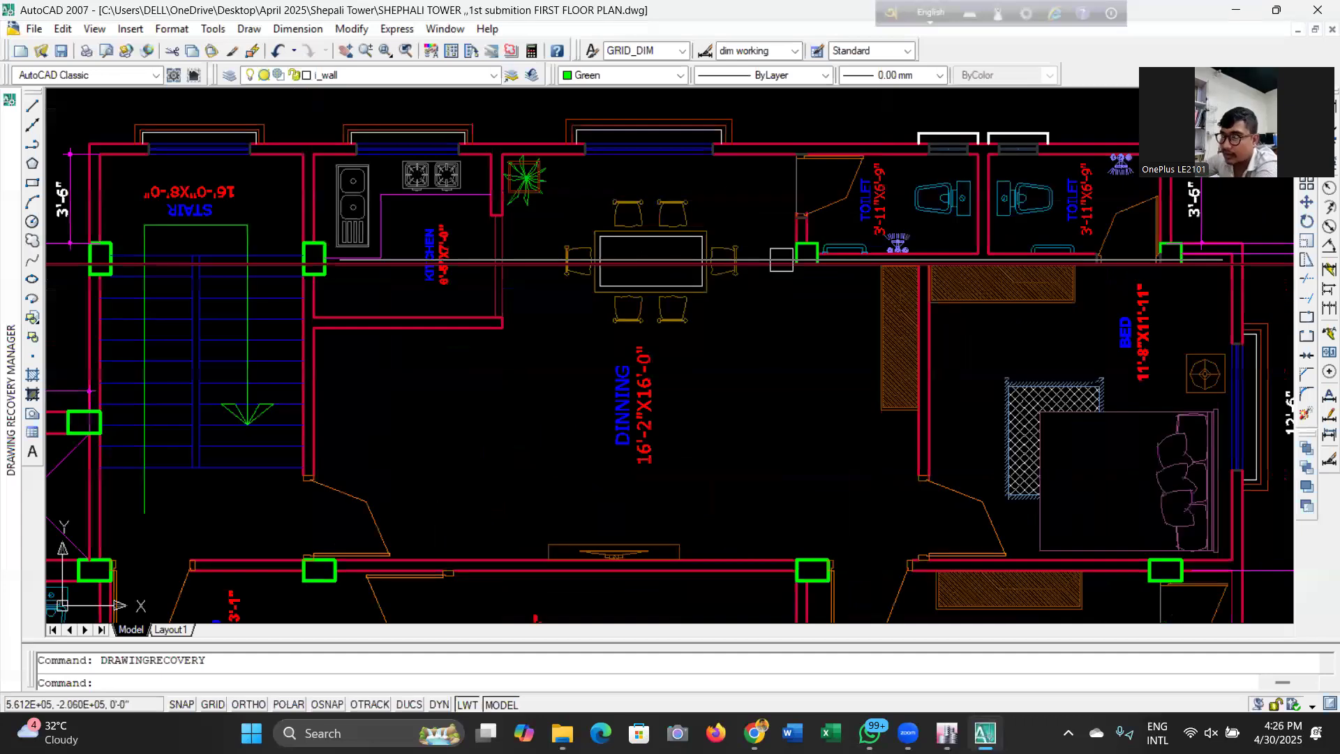
Examine the rest of the typical floor plan, including the lower bedrooms, veranda, lift and grid dimensions.
scroll(502, 261, down, 2)
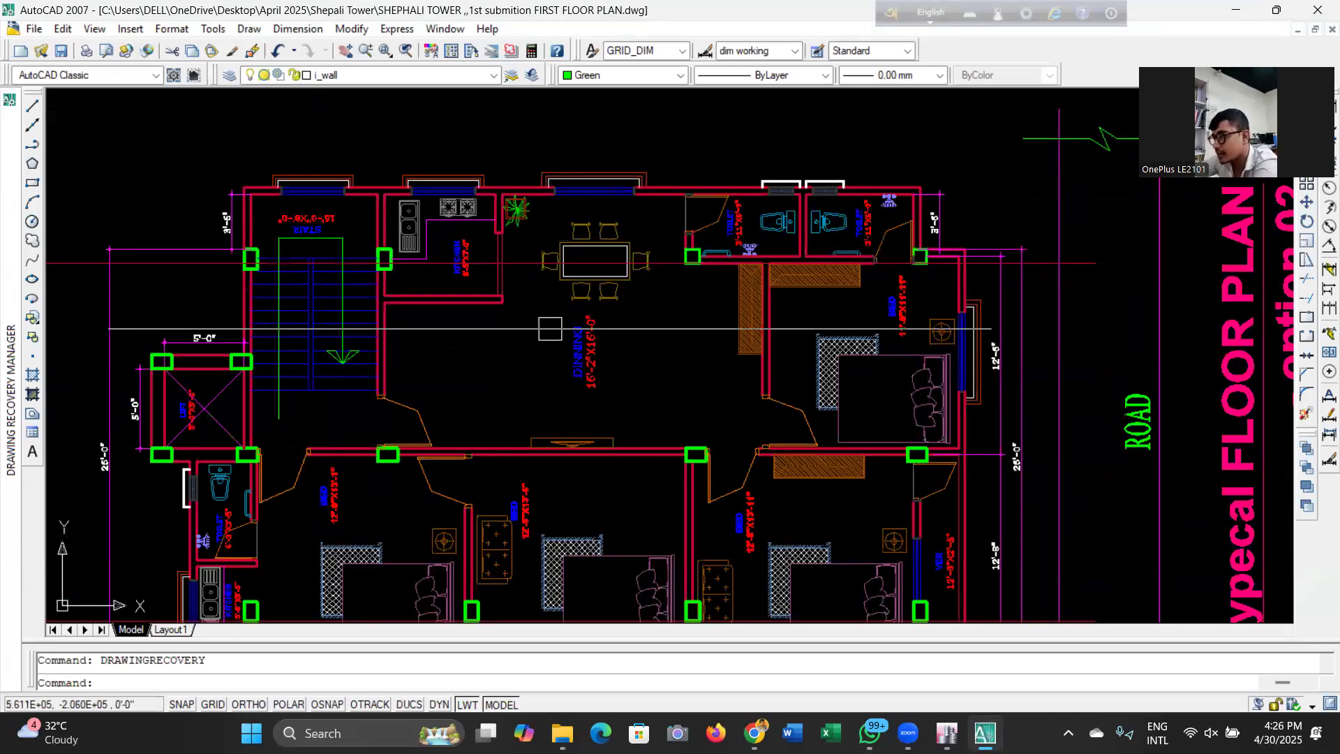
scroll(605, 244, down, 2)
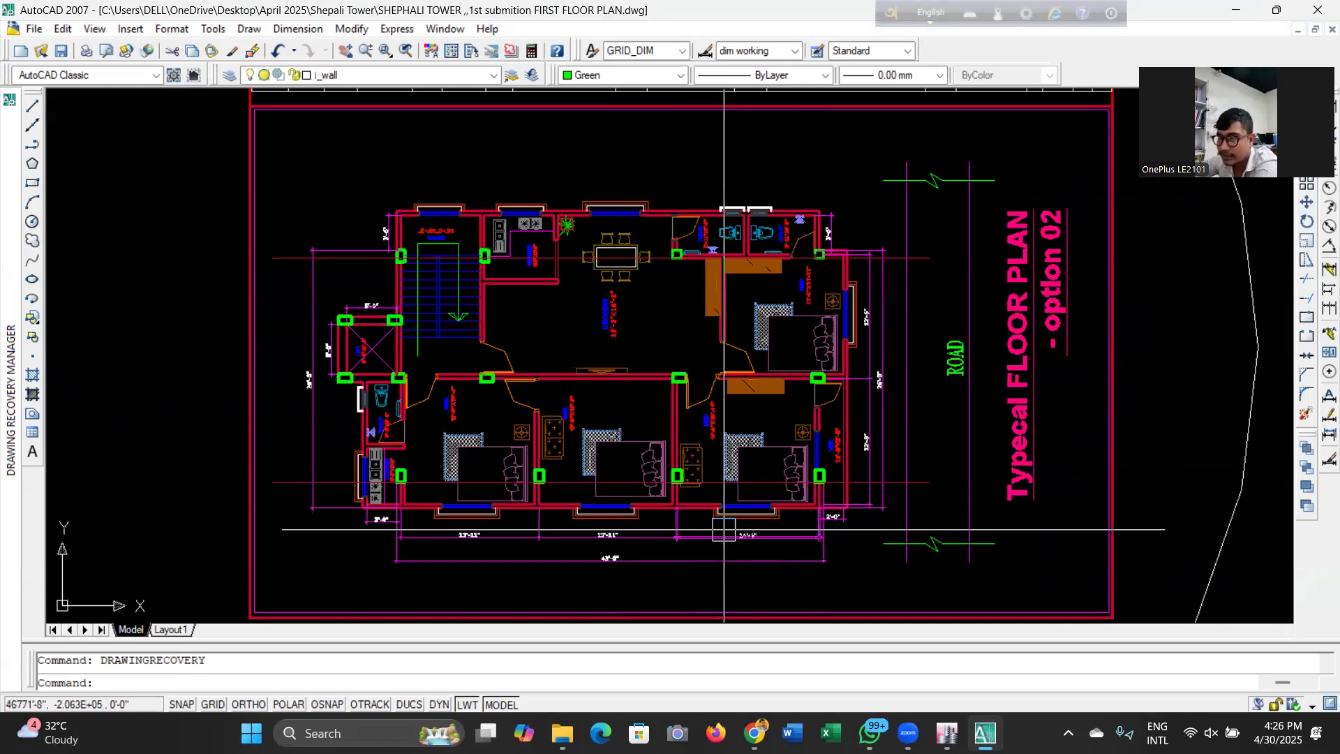
scroll(724, 529, up, 5)
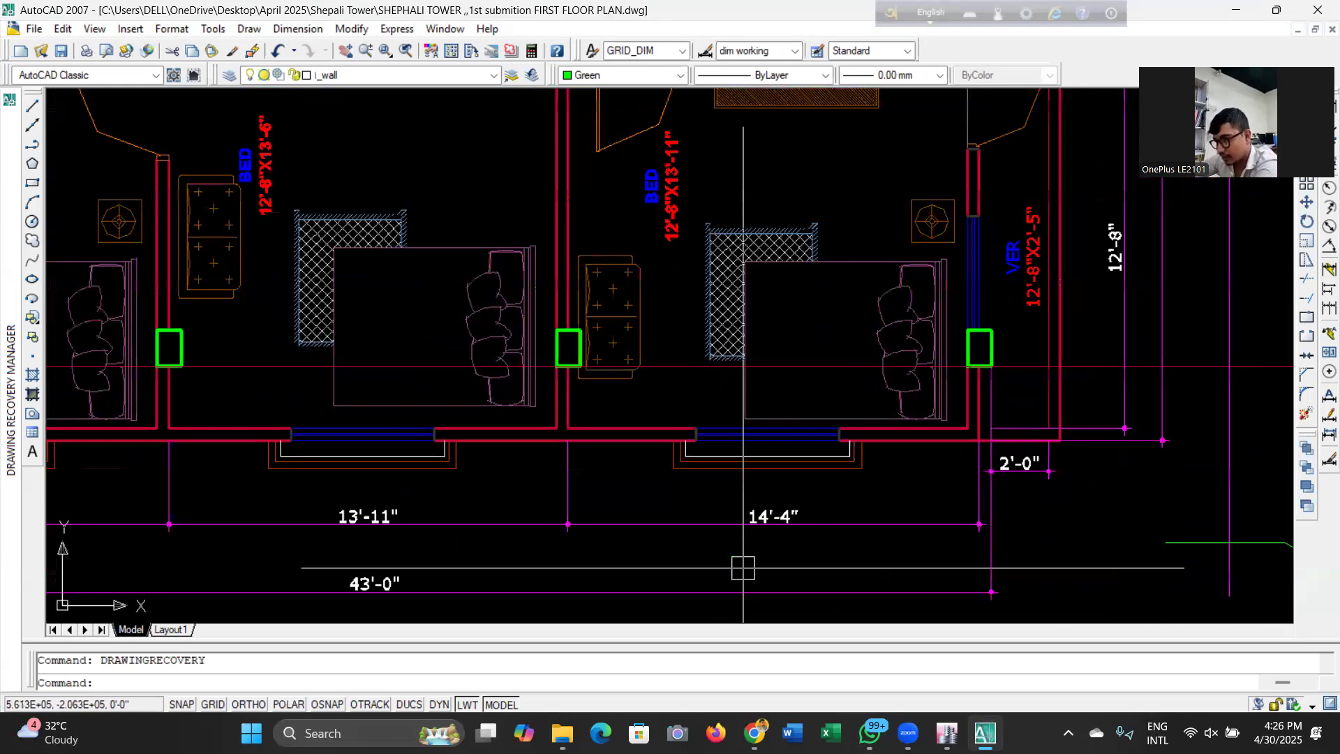
scroll(883, 556, down, 3)
scroll(376, 370, up, 2)
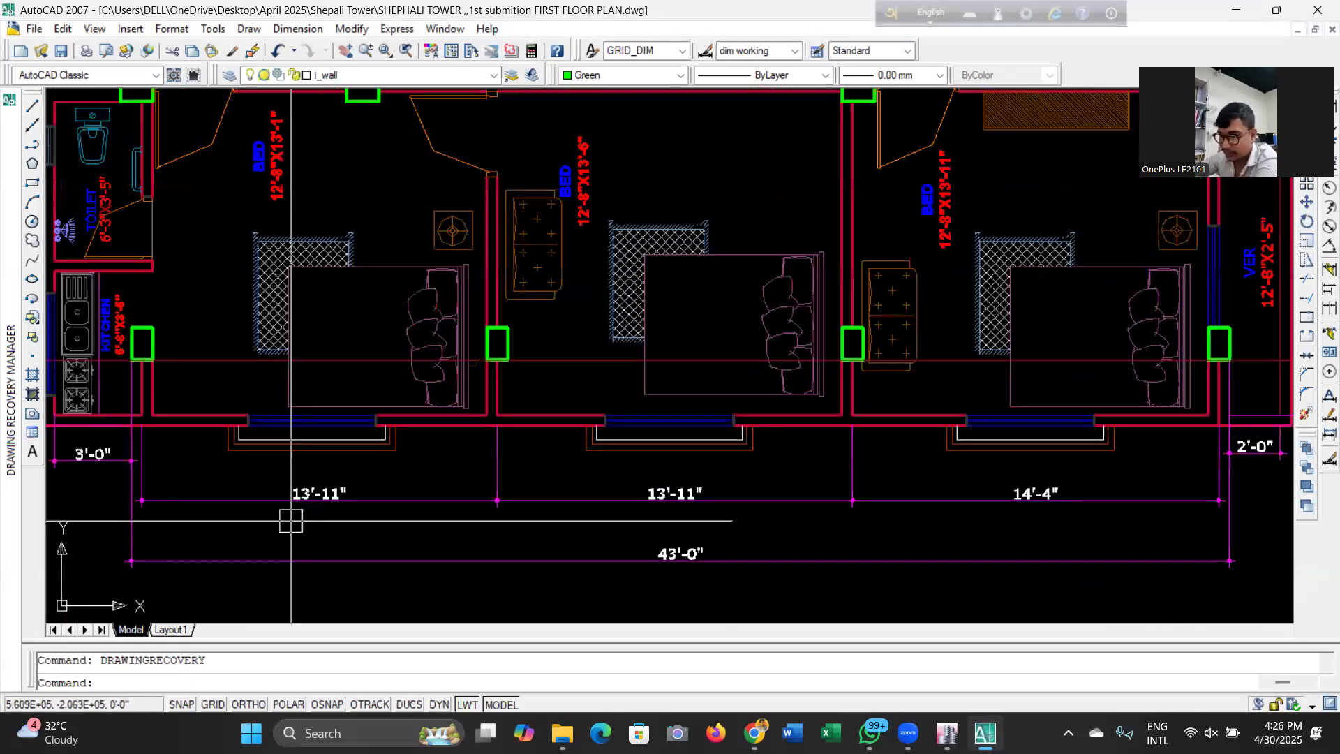
scroll(376, 370, down, 3)
scroll(376, 370, up, 1)
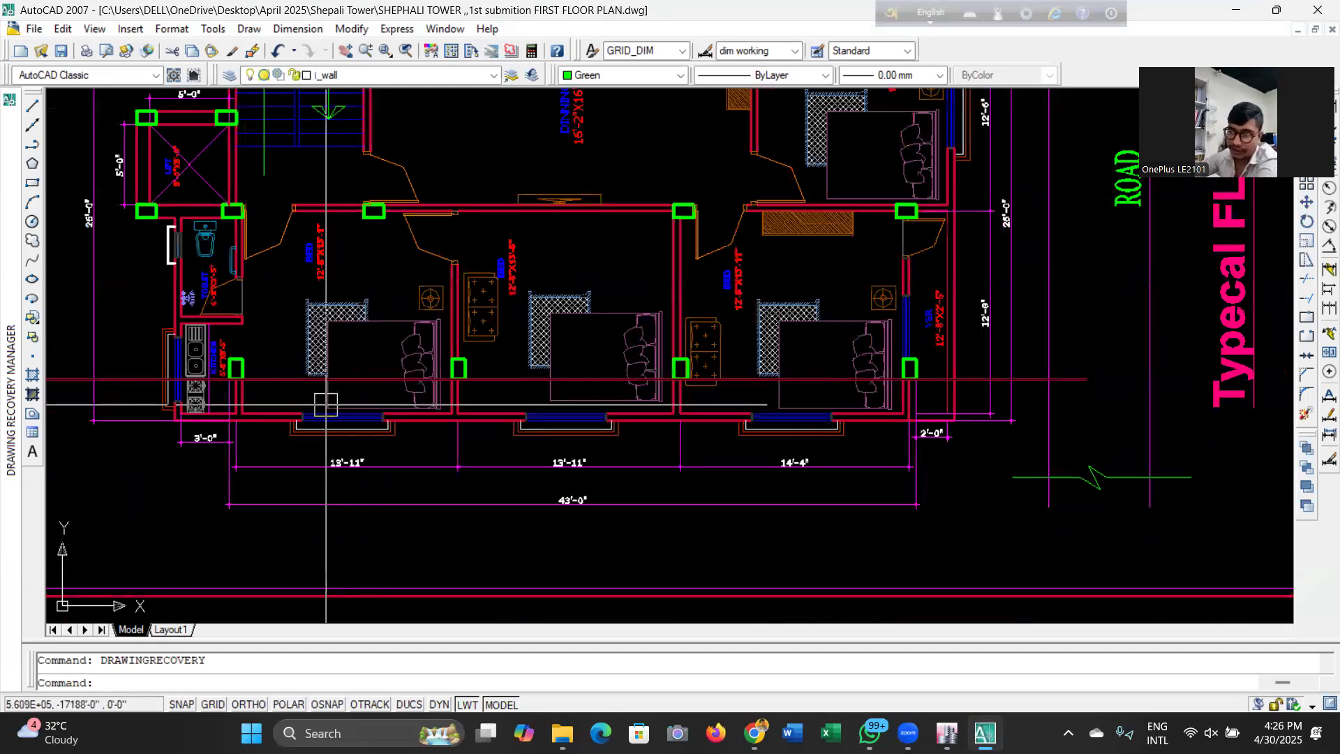
scroll(431, 355, down, 2)
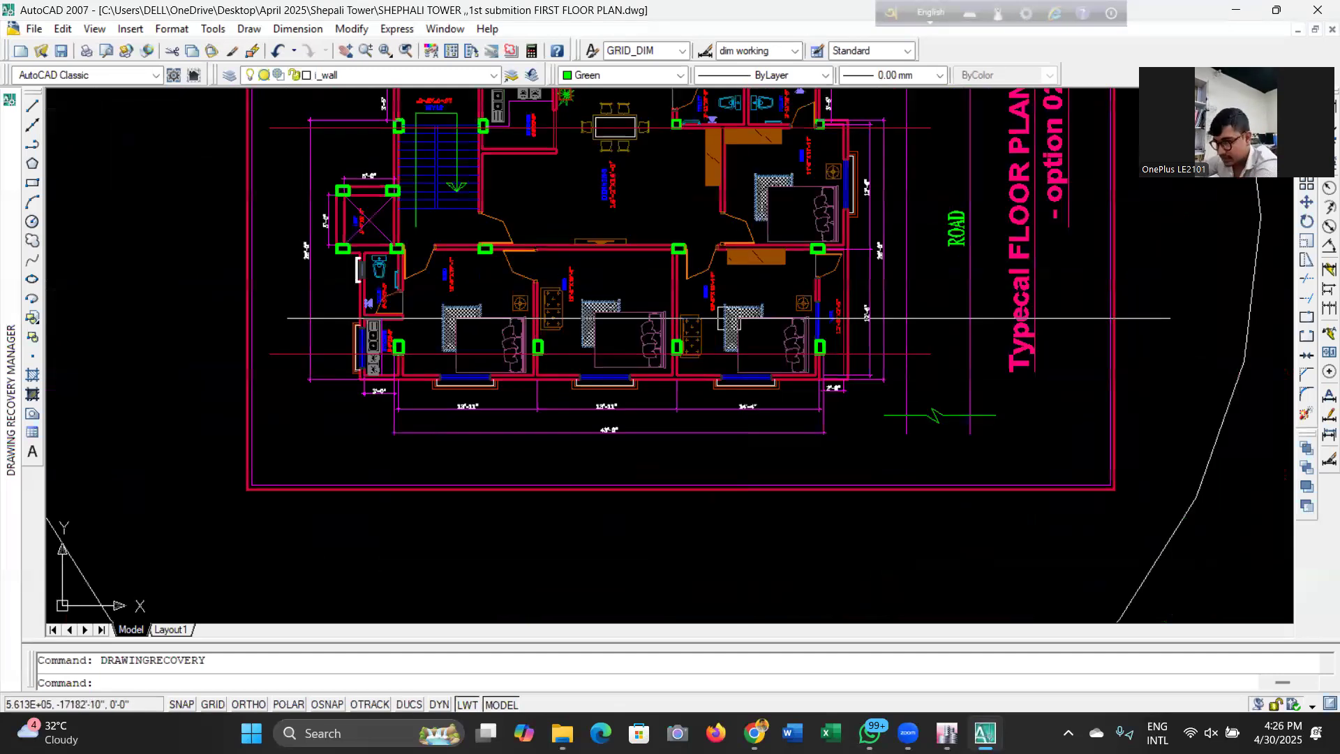
scroll(564, 319, down, 2)
scroll(611, 335, up, 1)
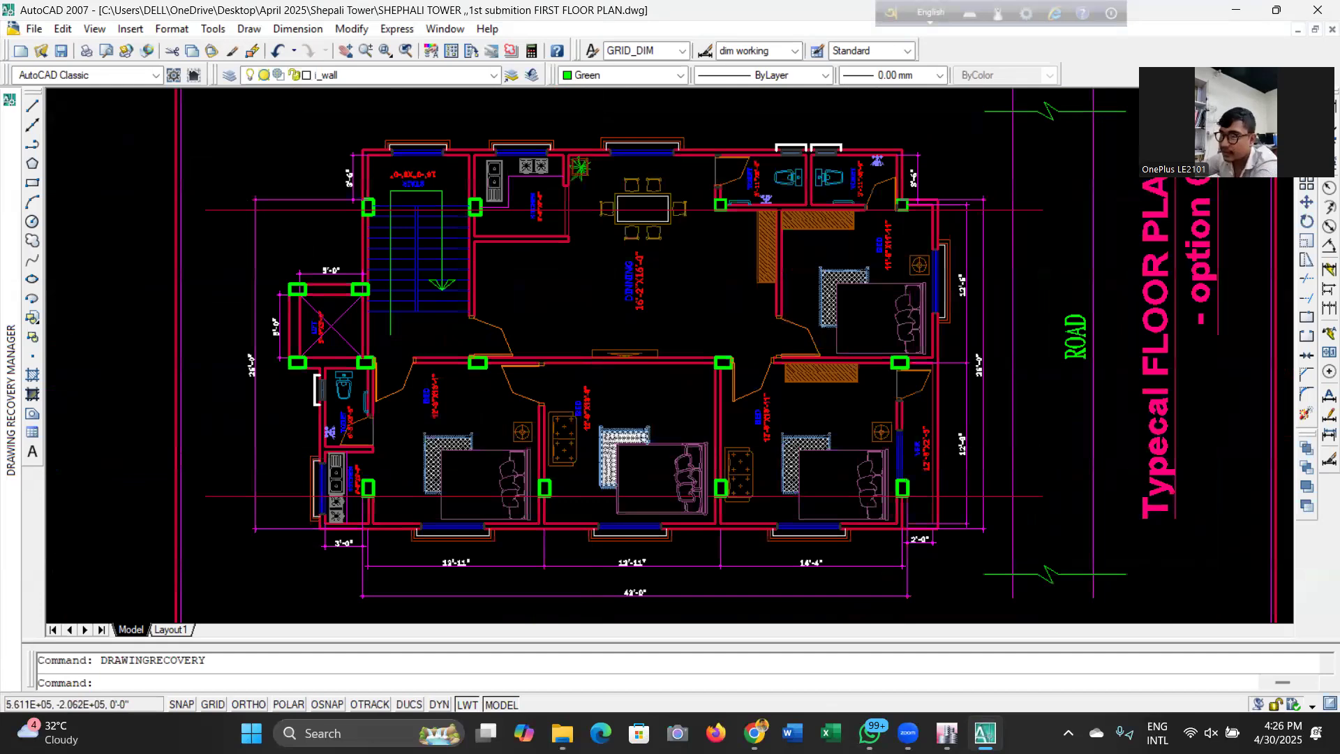
scroll(754, 351, down, 2)
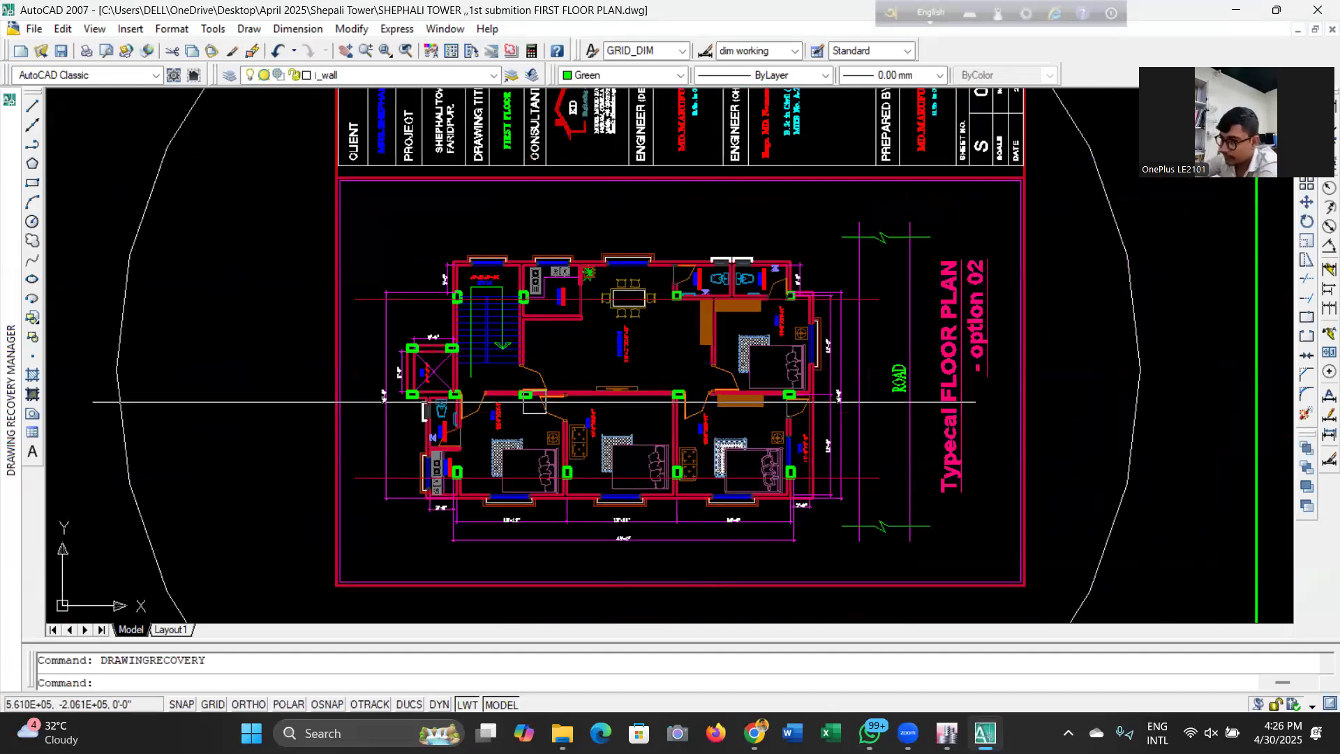
Switch to ETABS and select the GF perimeter beams along grid 1, grid F, and grid 4 from C to F.
mouse_move(947, 733)
click(952, 653)
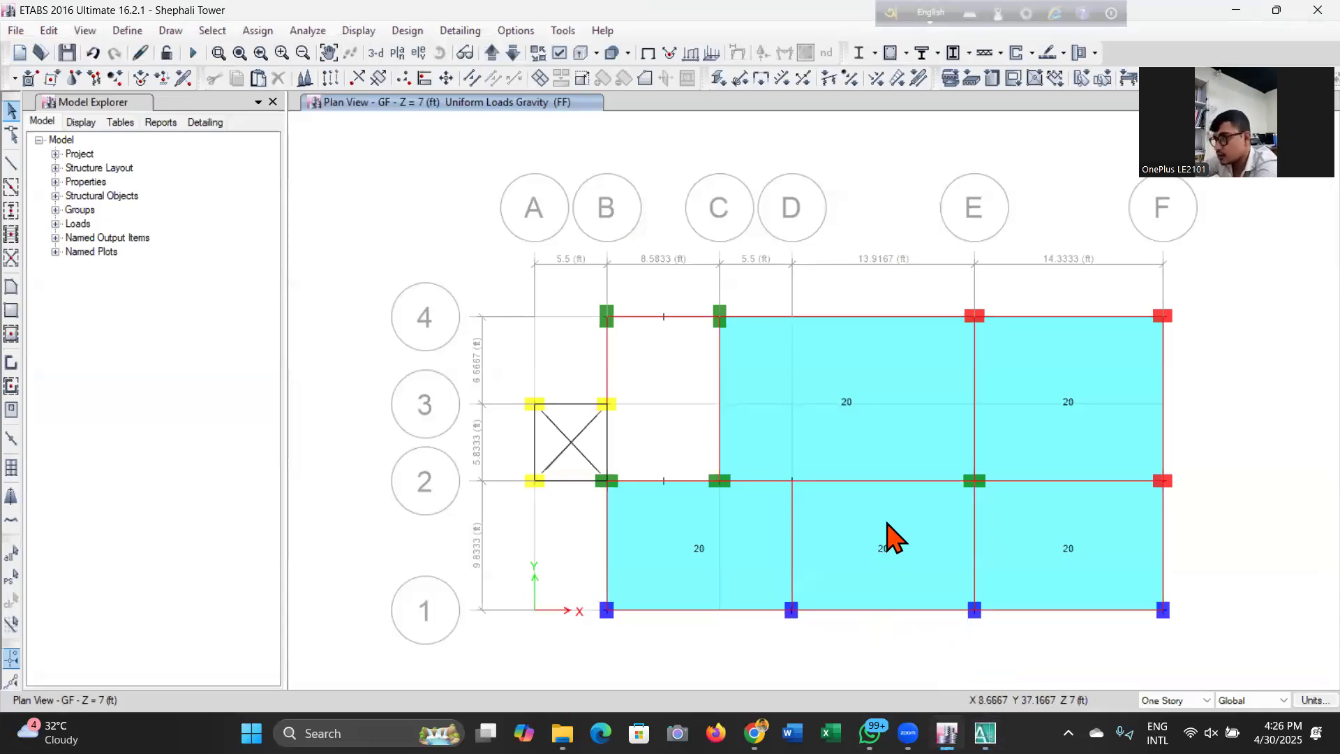
click(761, 610)
click(878, 611)
click(1016, 611)
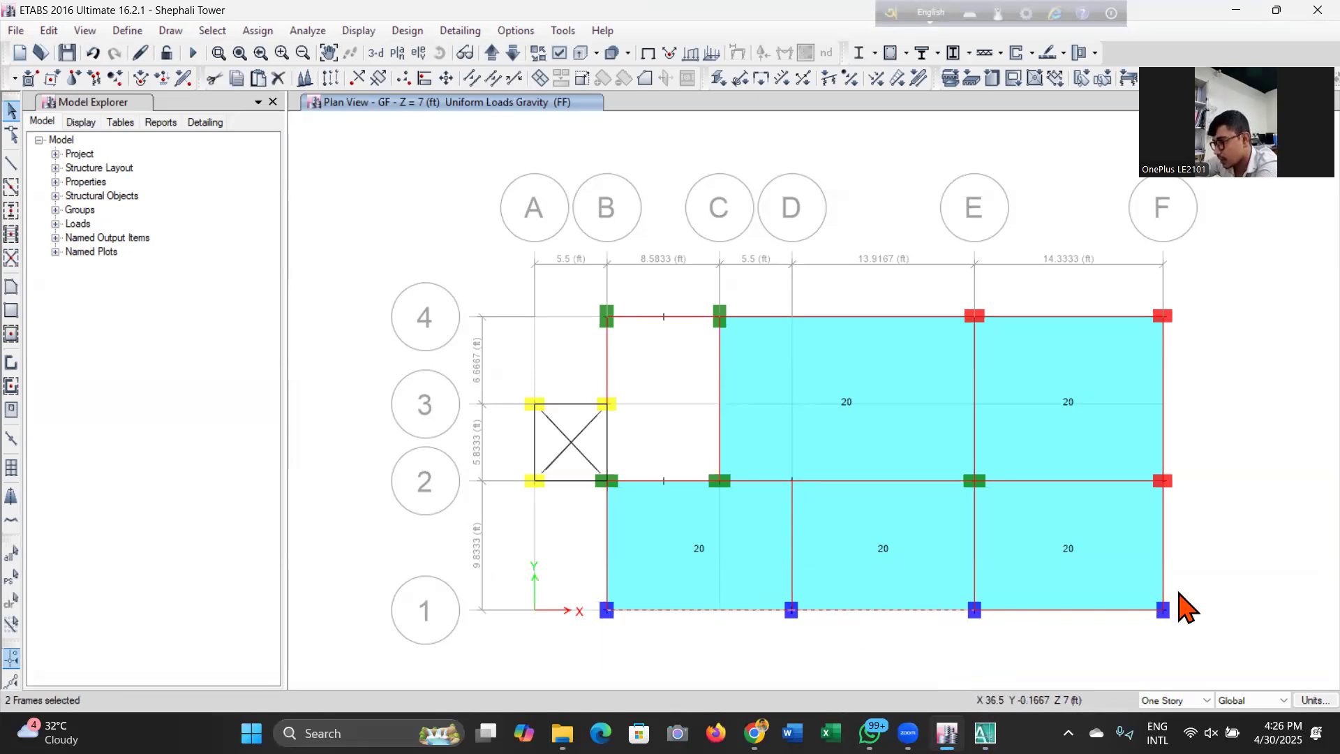
click(1164, 548)
click(1165, 405)
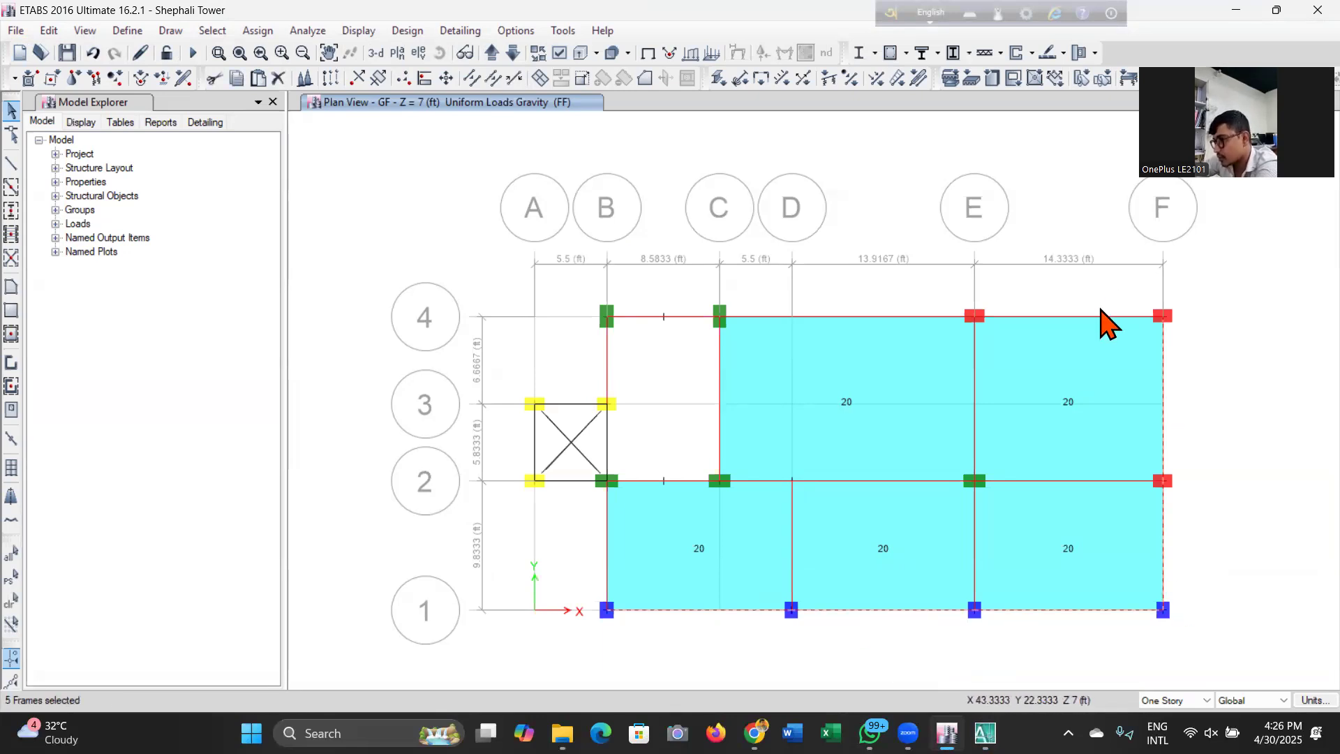
click(948, 317)
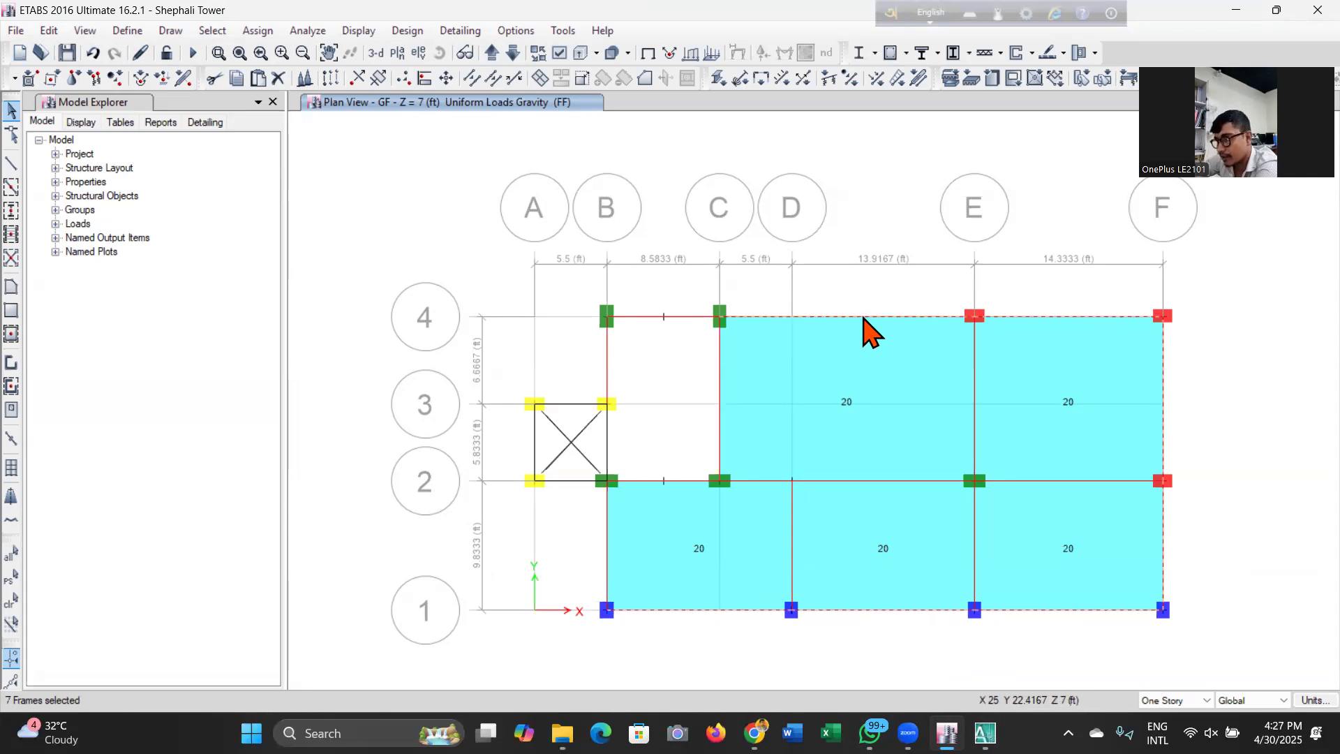
Add the GF interior beams on grid E, grid 2 from C to F, and grid D to the selection.
click(976, 338)
click(976, 338)
click(1078, 482)
click(975, 504)
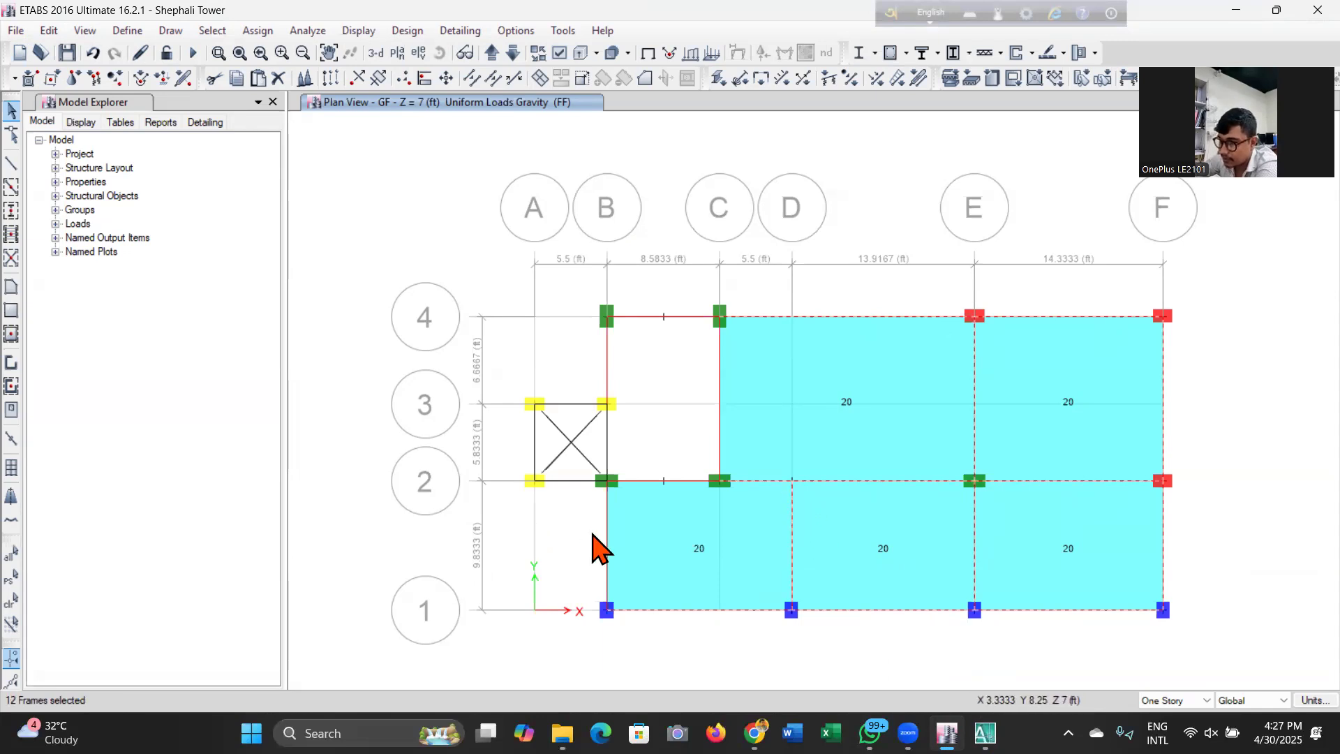
Add the GF beams on grid 4 from B to C, grid C, and grid B between 1 and 2, keeping slabs out of the selection.
click(614, 533)
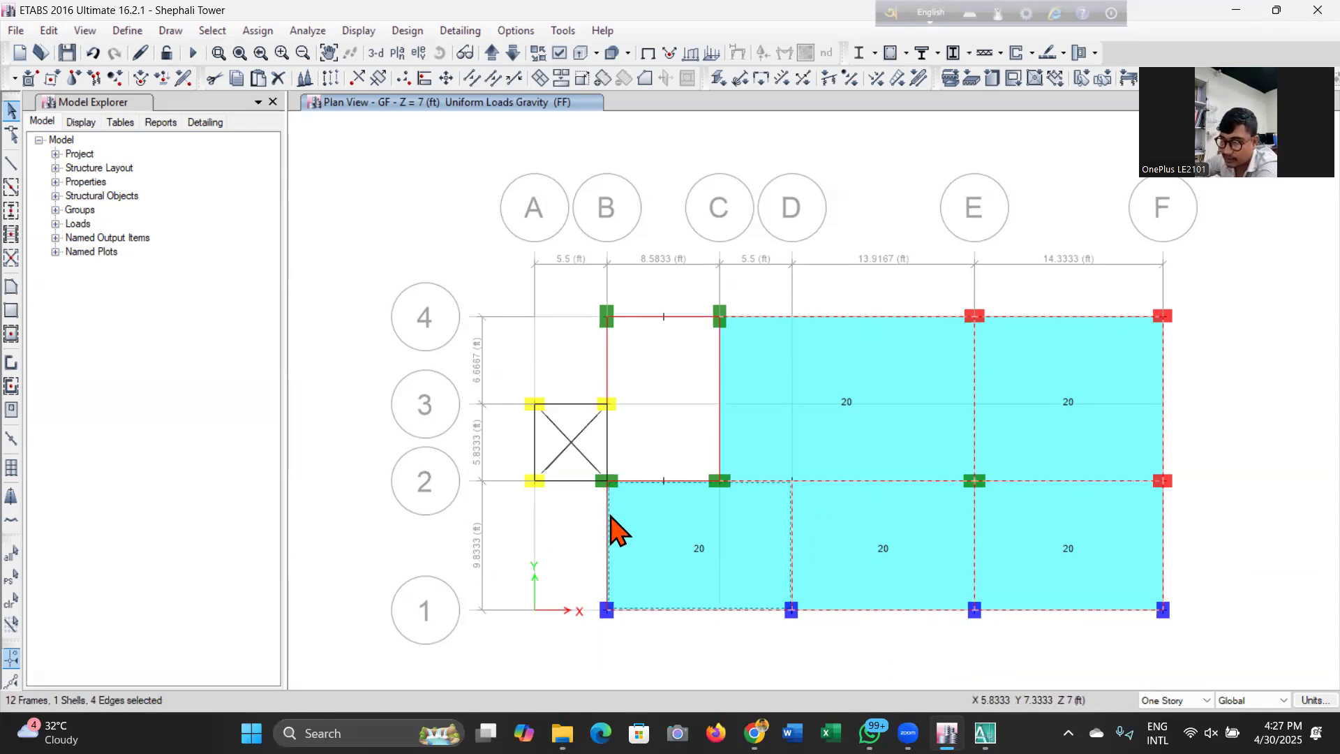
click(608, 352)
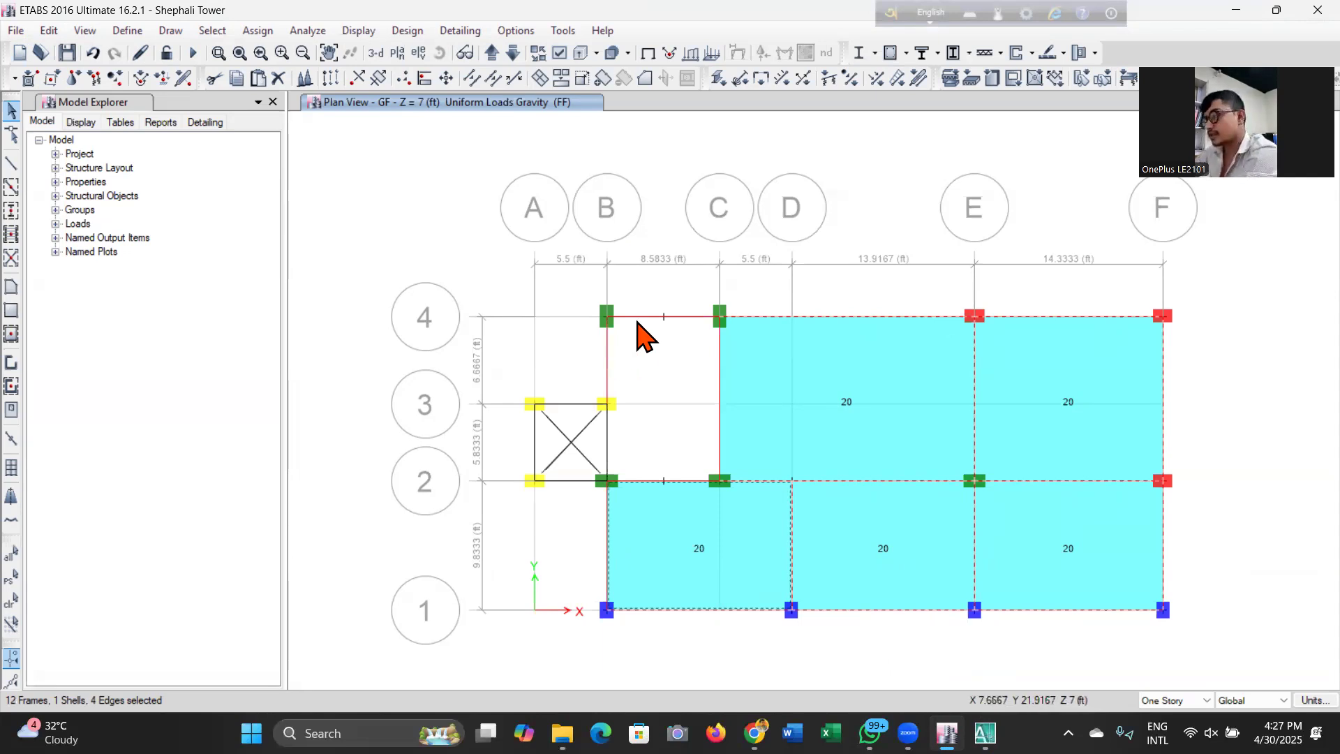
click(638, 319)
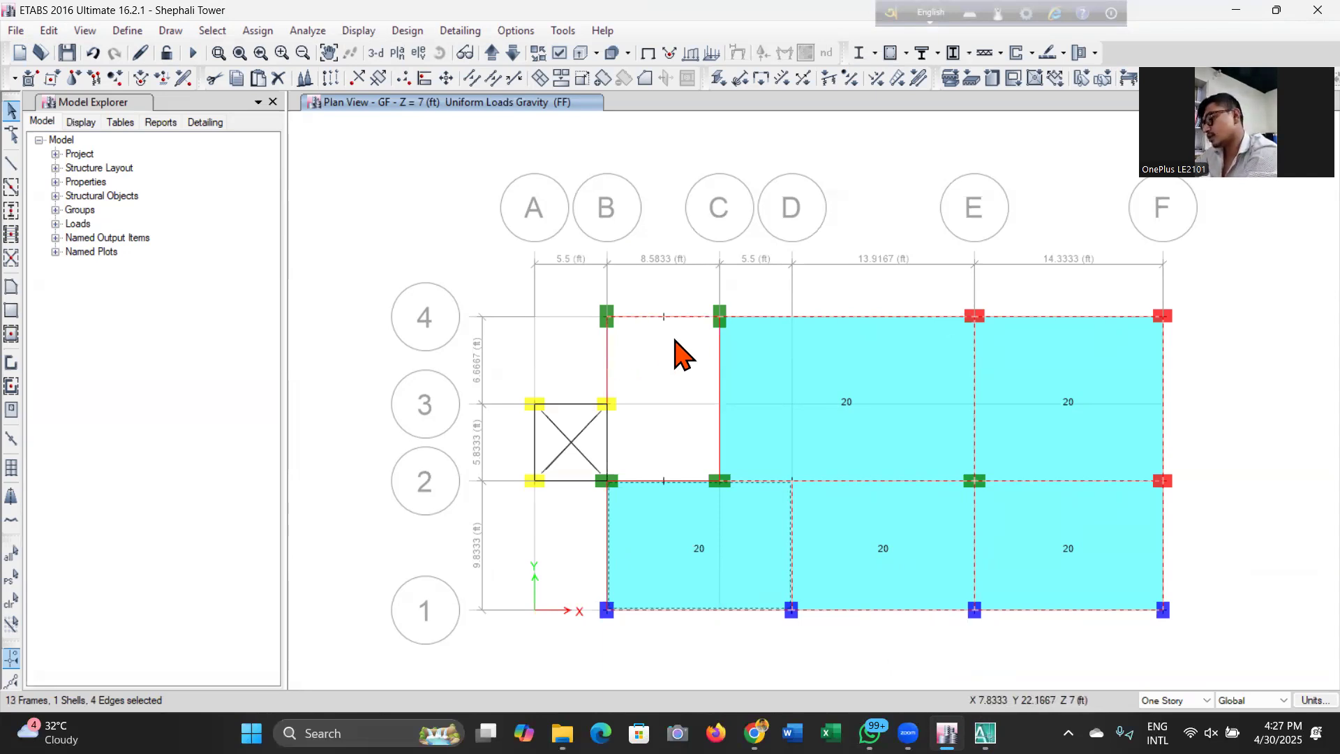
click(719, 338)
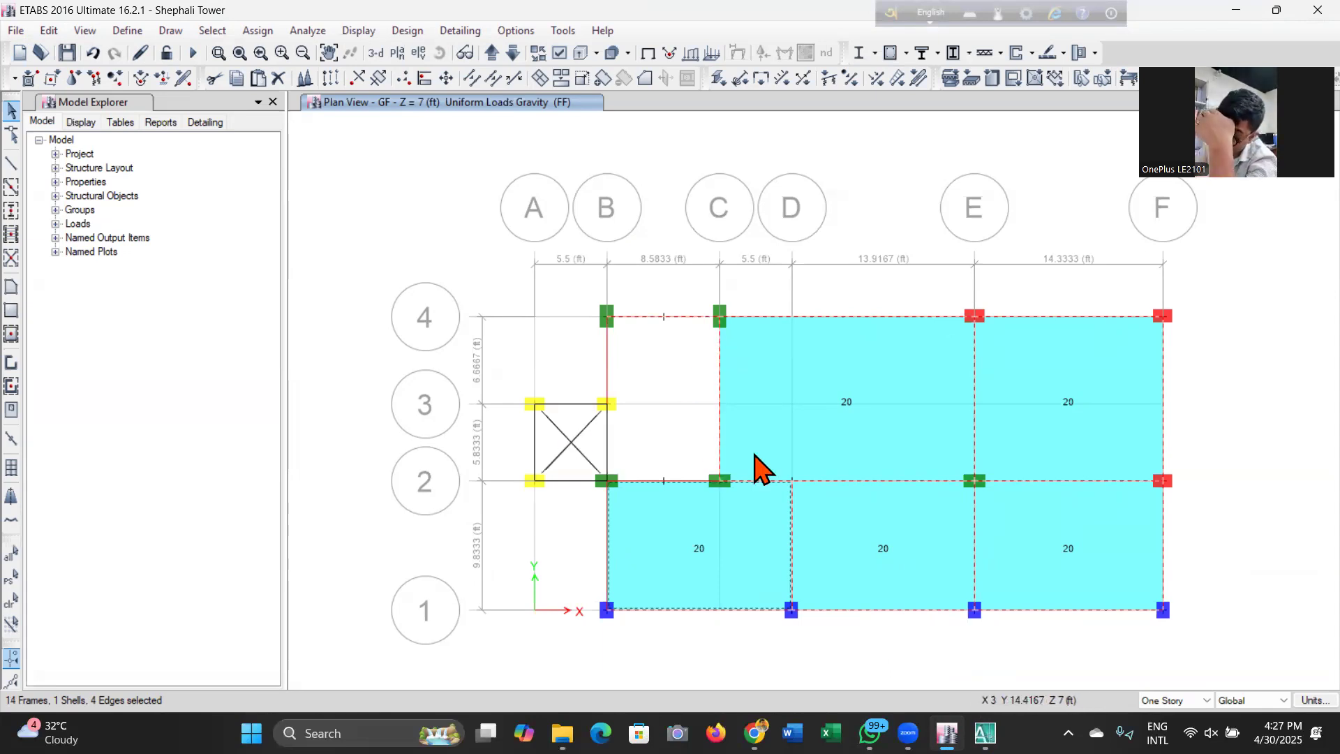
click(631, 539)
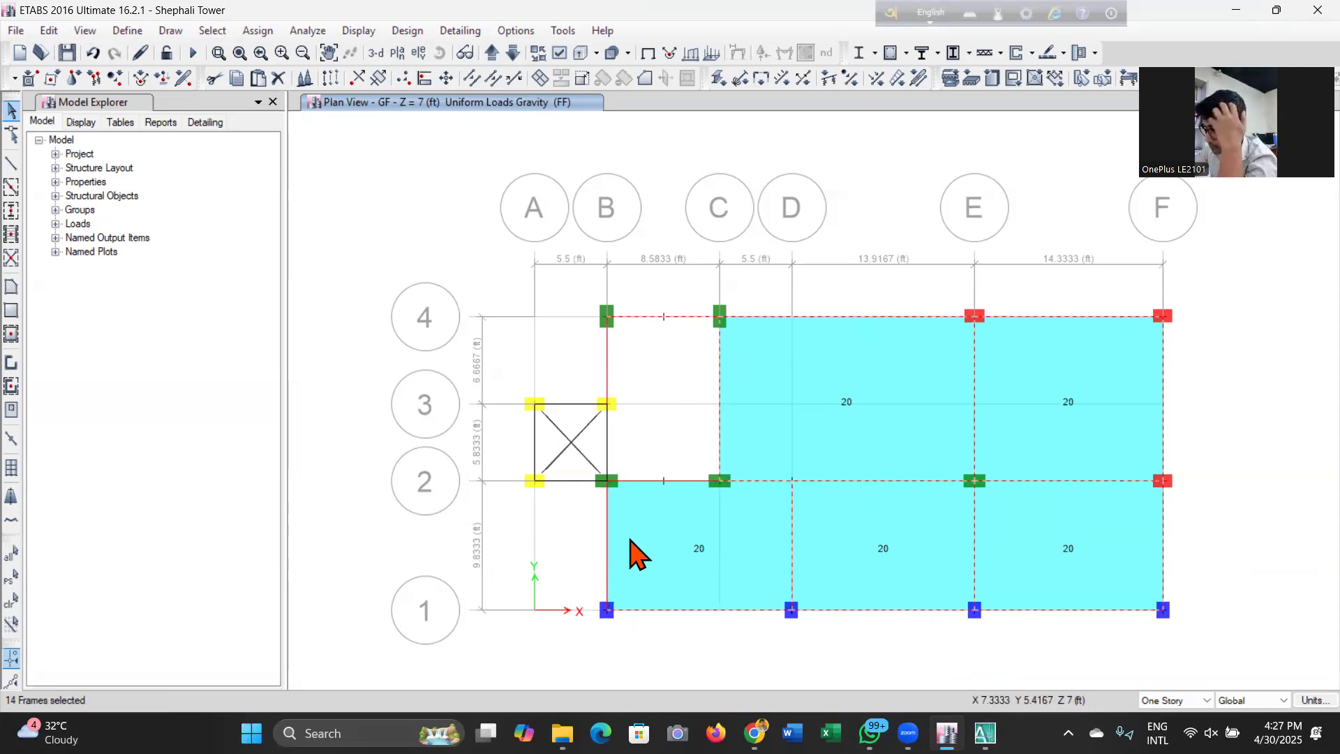
click(609, 510)
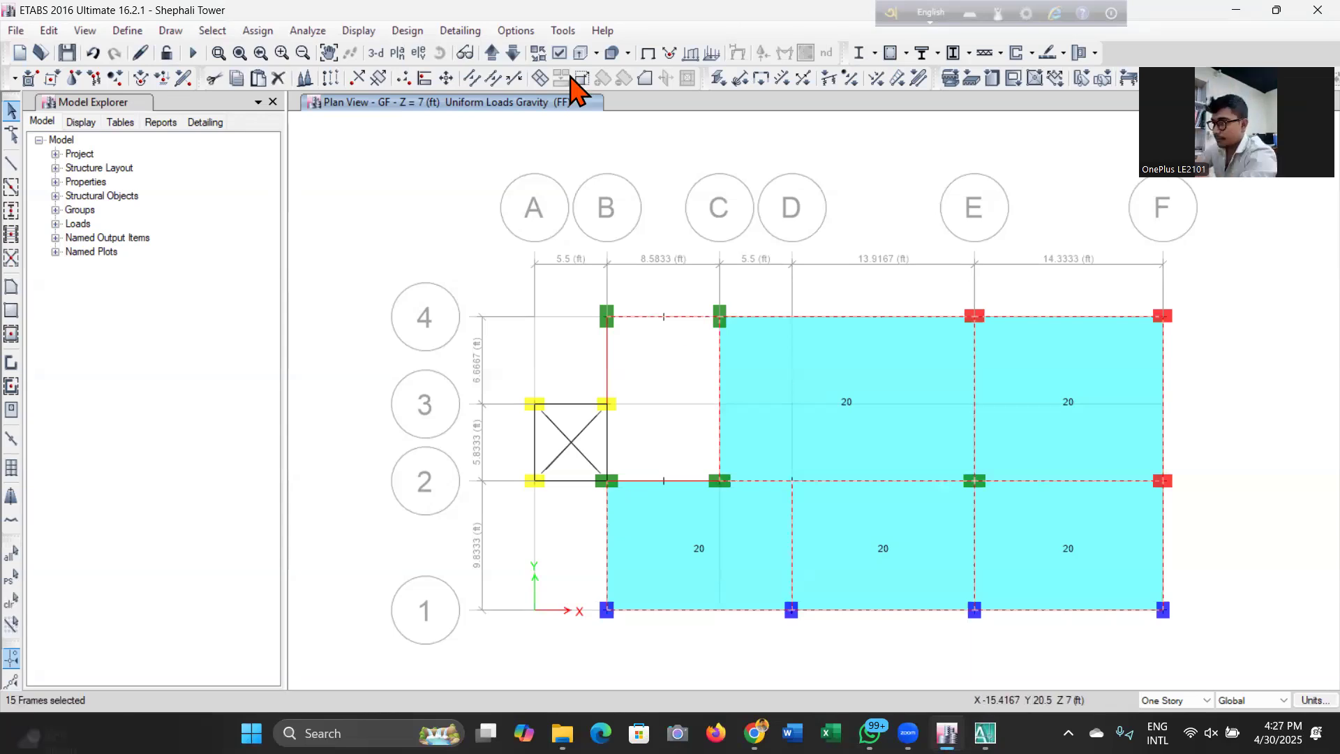
Display the 1ST story plan and add its beams on grid 2 from B to F and on grids B and D between 1 and 2.
click(492, 52)
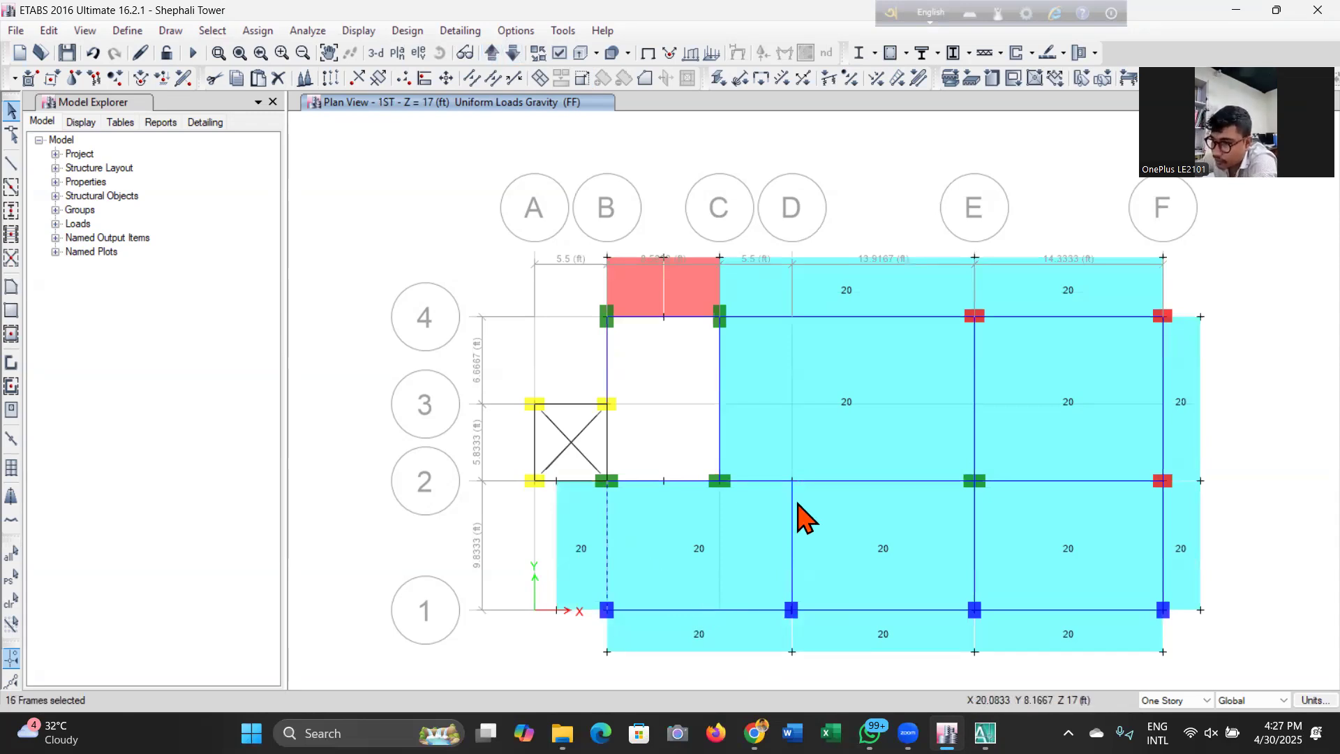
click(702, 498)
click(772, 454)
click(758, 480)
click(676, 481)
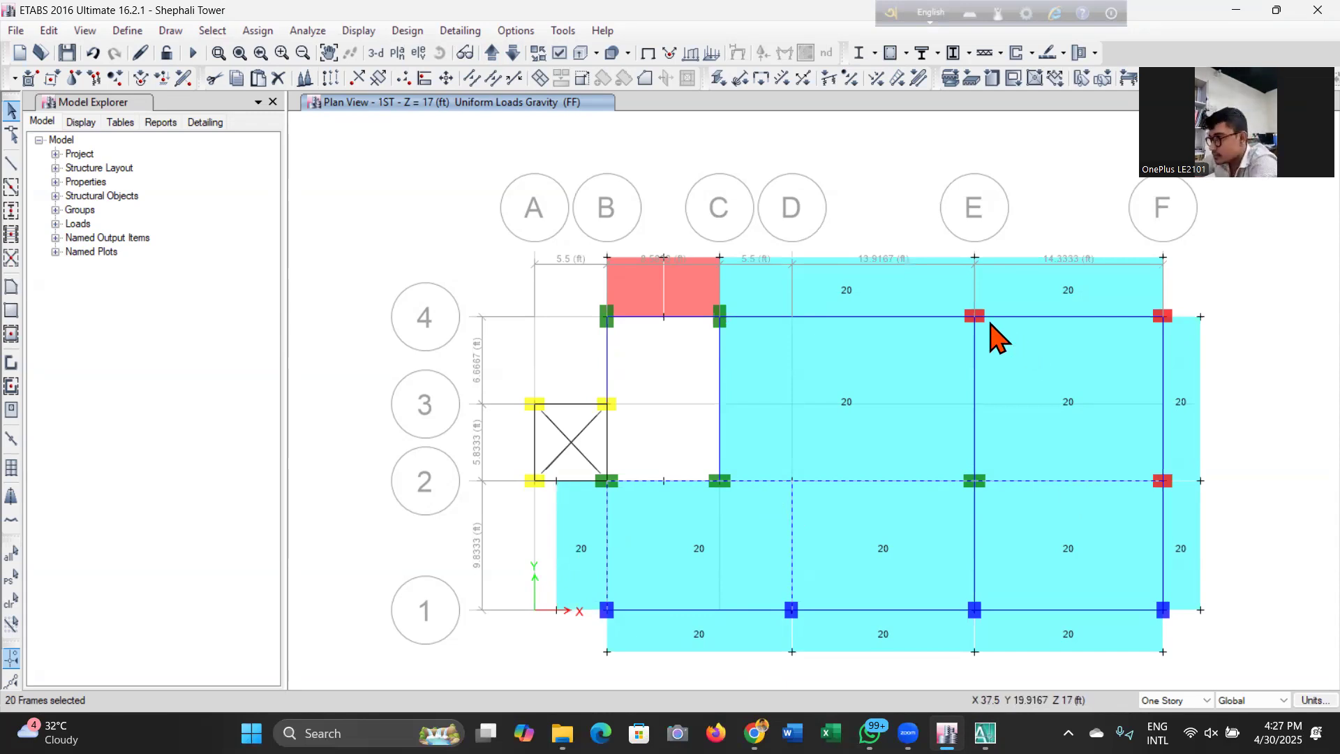
Add the 1ST story beams along grids E and F, grid 4 from B to F, and grid C to the selection.
click(974, 332)
click(959, 315)
click(1027, 316)
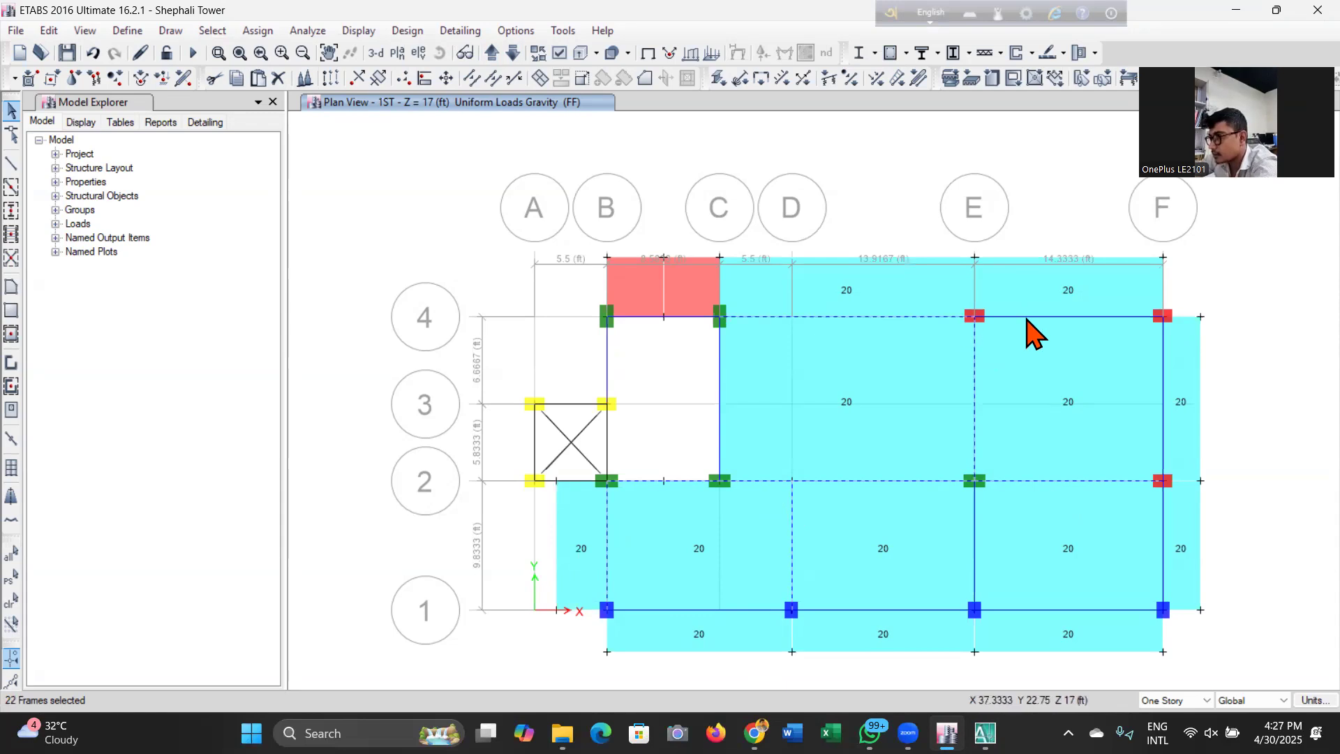
click(1167, 334)
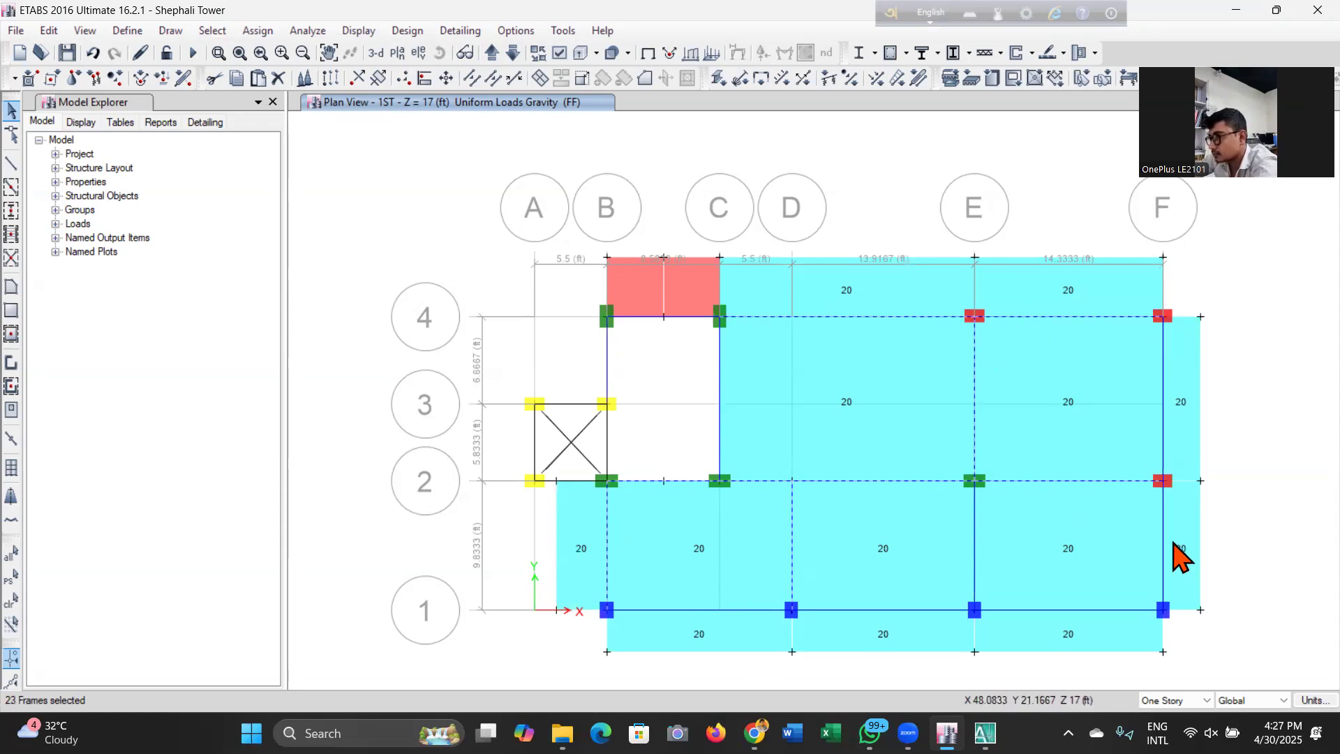
click(1164, 515)
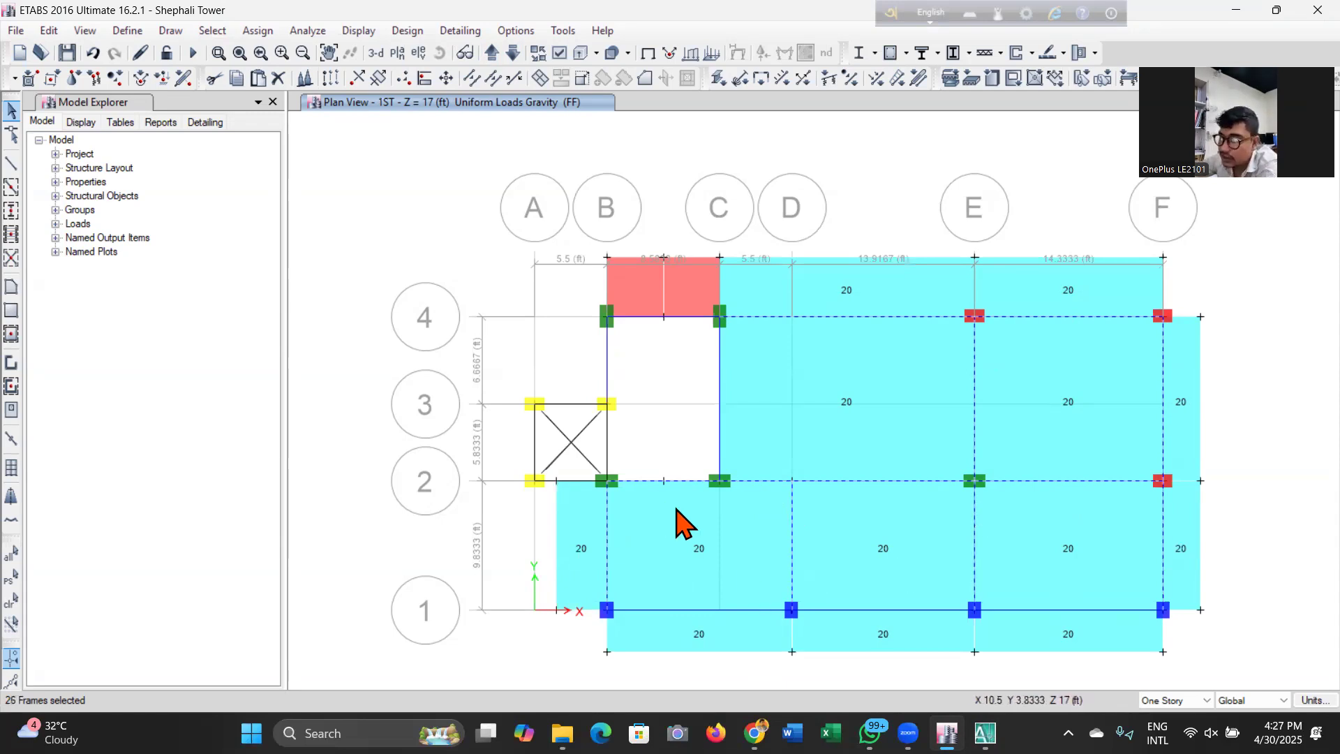
click(721, 339)
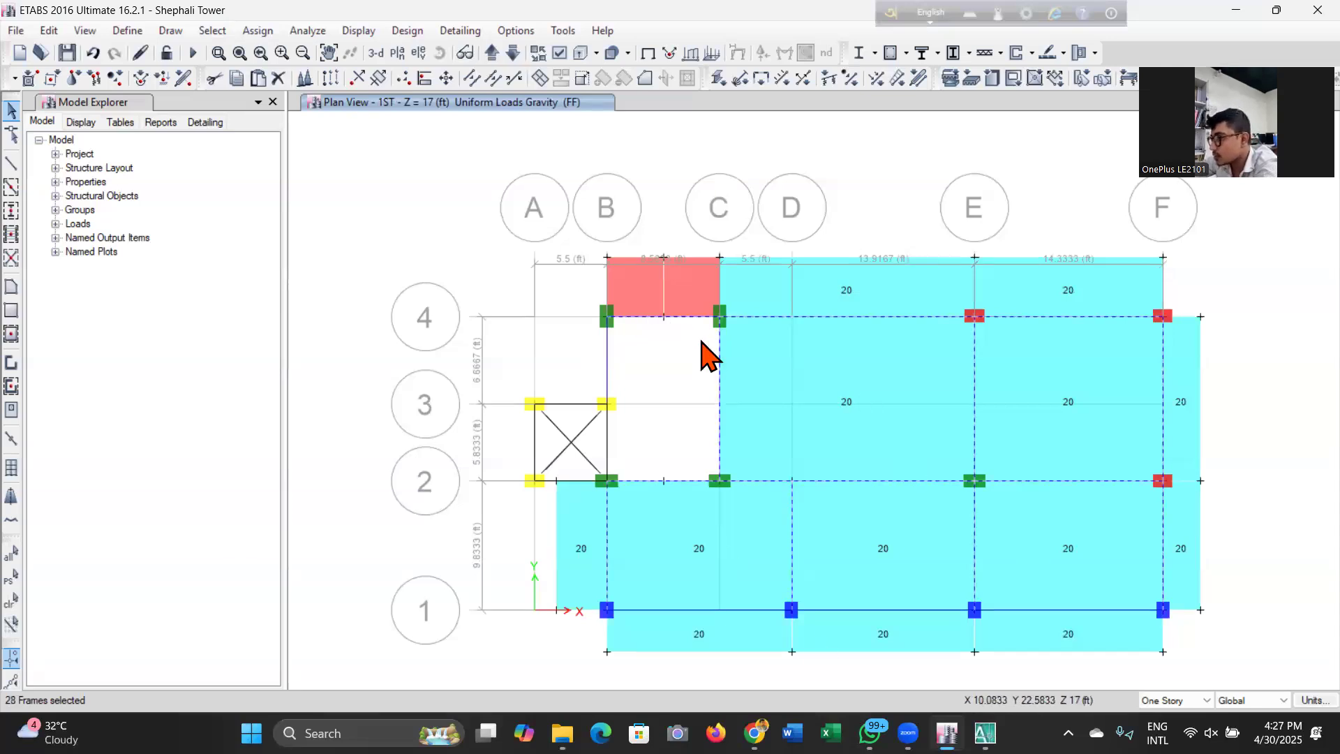
Display the 2ND story plan and add its beams on grid 4 from B to F, grid C, and grid F between 2 and 4.
click(493, 53)
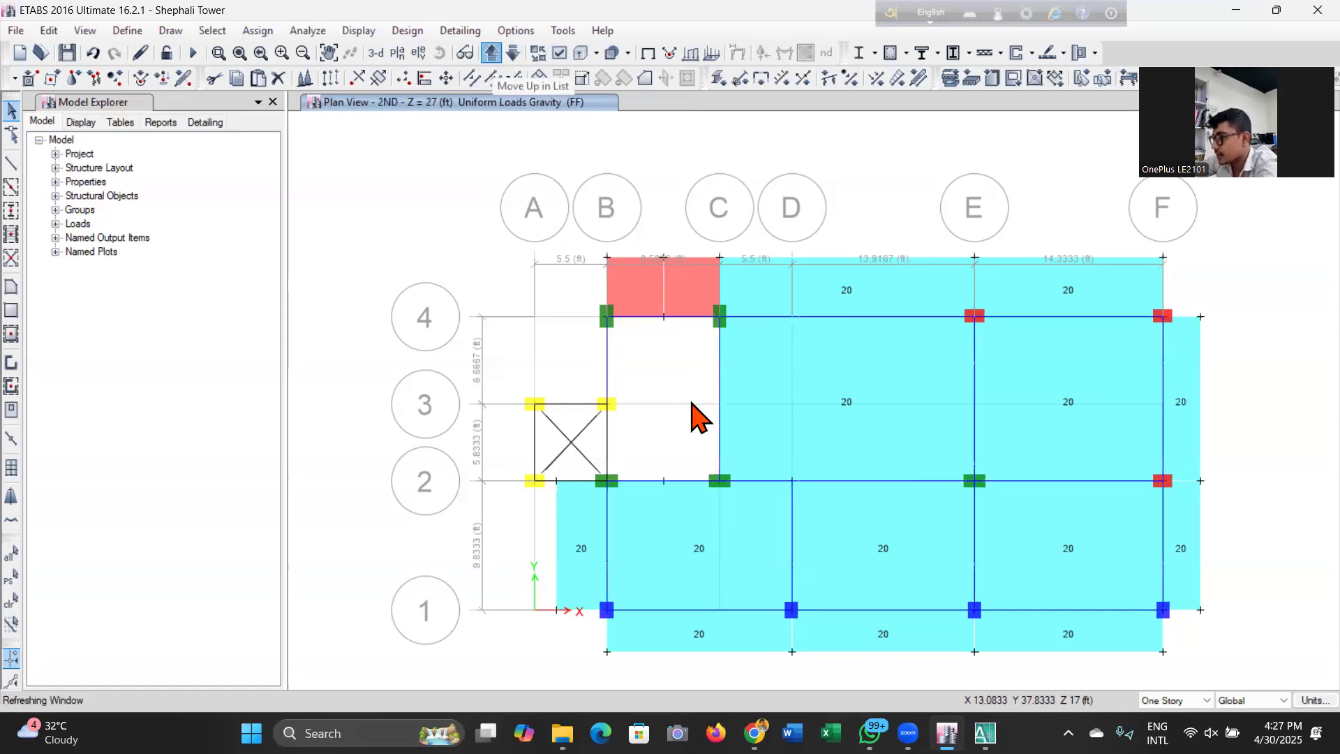
click(700, 317)
click(759, 317)
click(1096, 317)
click(1172, 338)
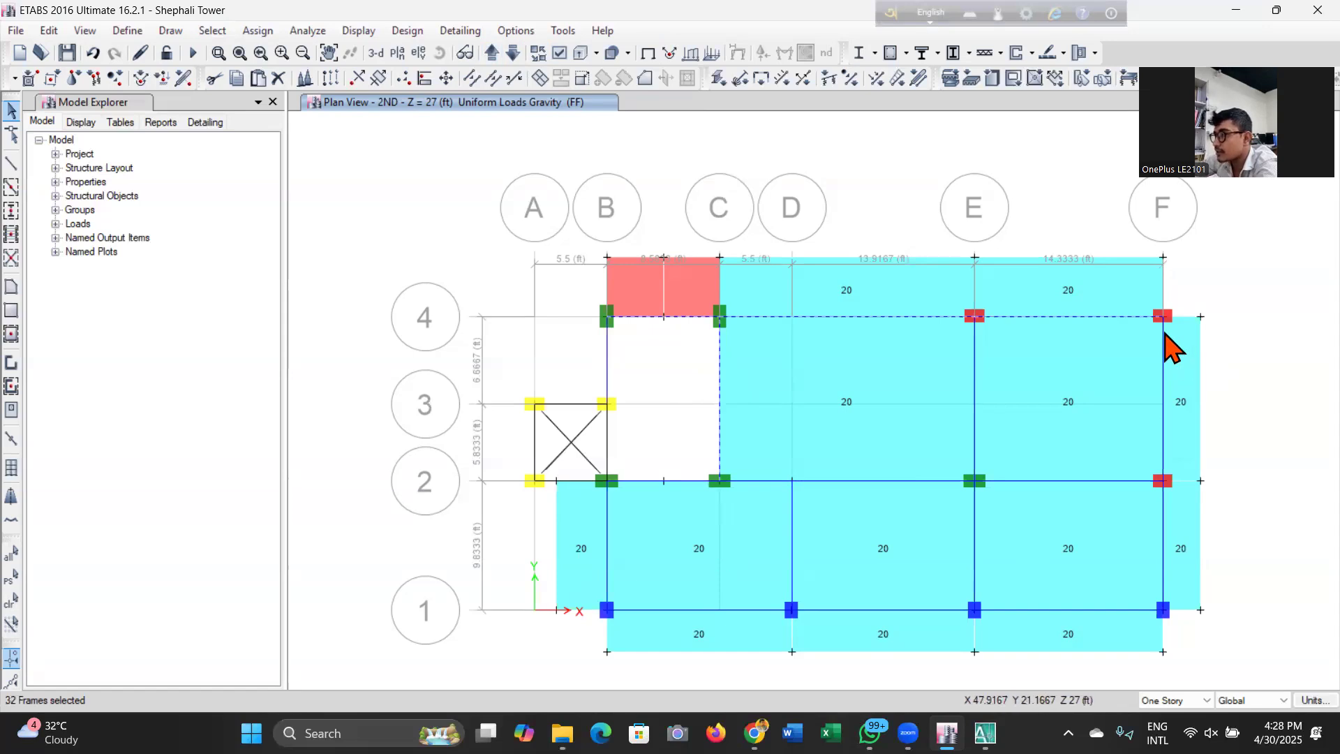
Add the 2ND story beams on grid E, grid 2 from C to F, and grids B, D and F between 1 and 2.
click(978, 338)
click(890, 483)
click(789, 483)
click(795, 491)
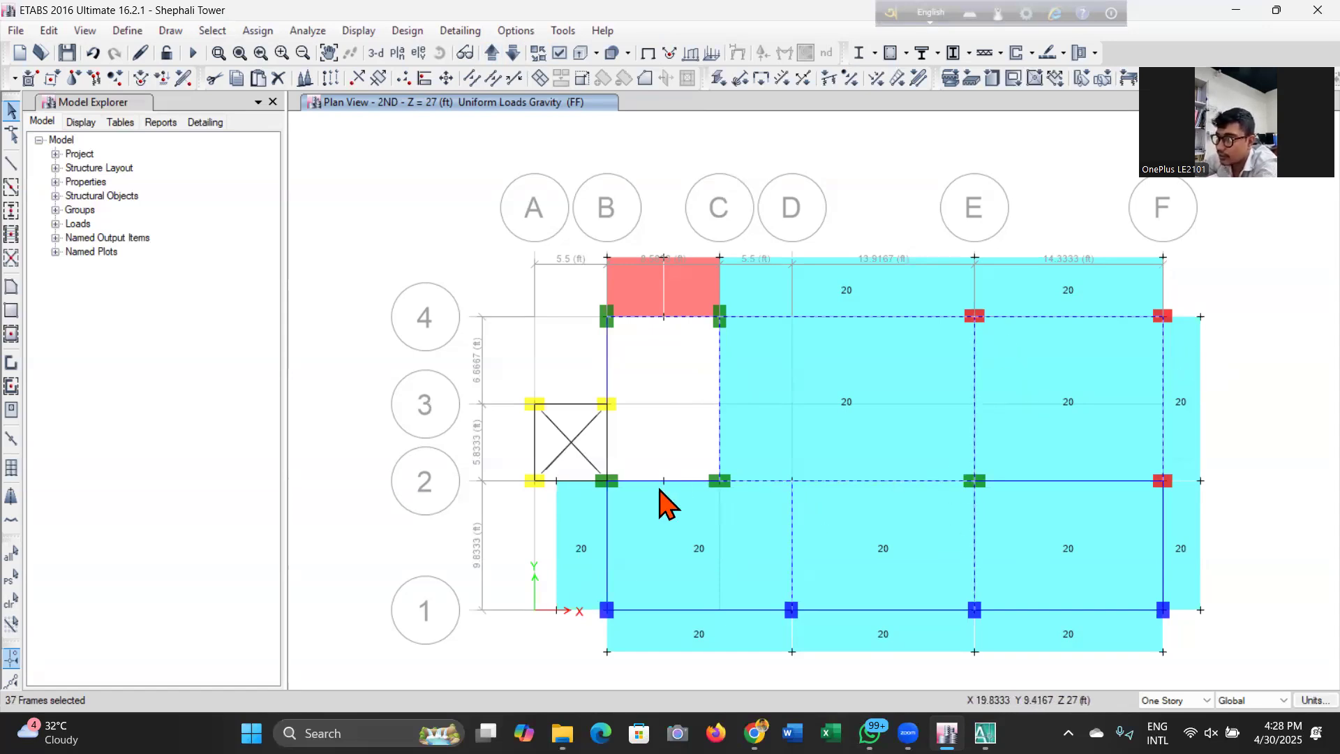
click(607, 514)
click(1164, 515)
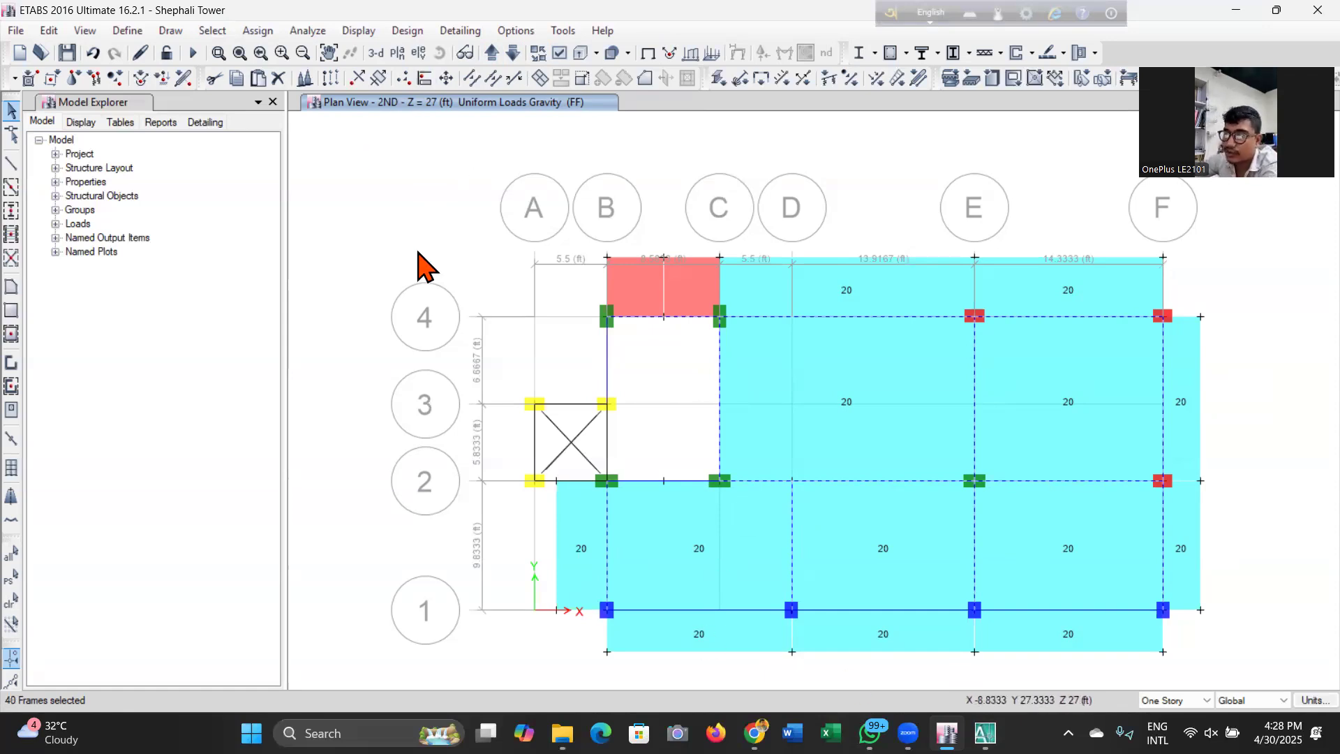
Display the 3RD story plan and add its beams on grid 4 from B to E and on grids C and E between 2 and 4.
click(492, 53)
click(860, 317)
click(678, 318)
click(721, 349)
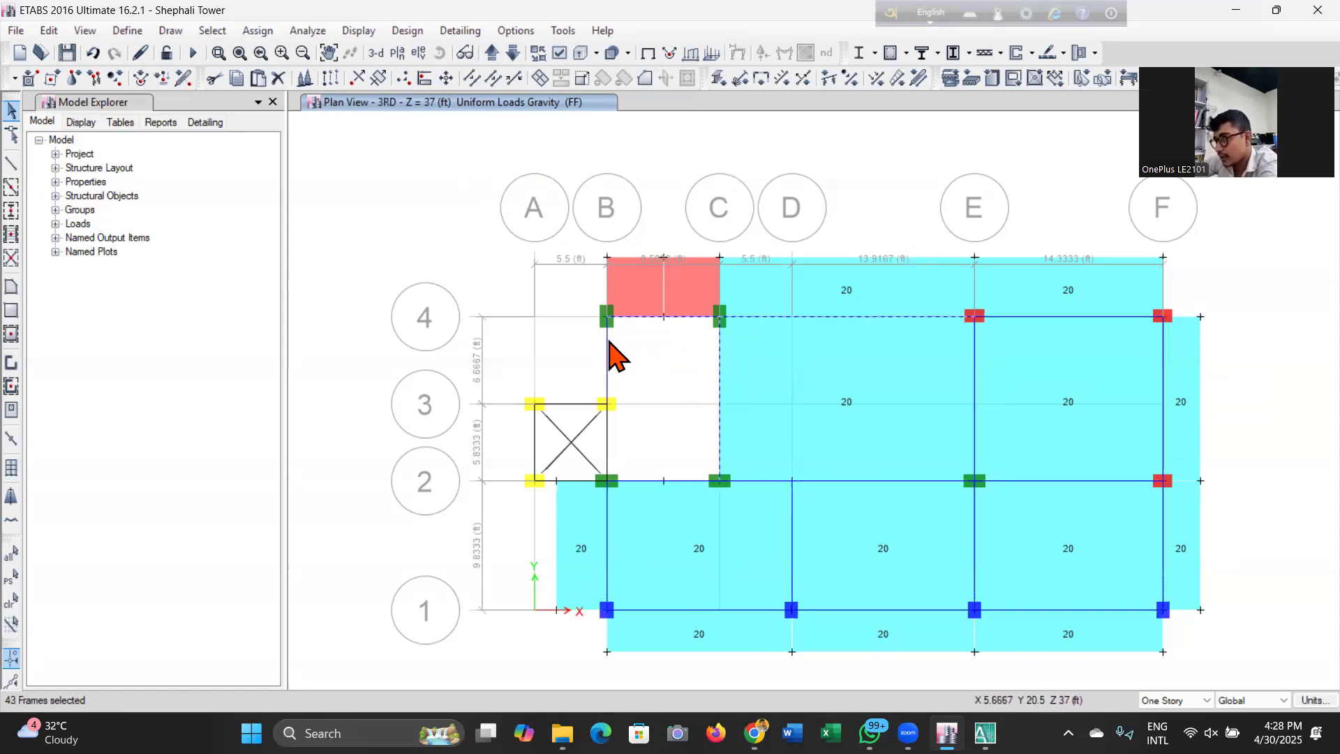
click(977, 362)
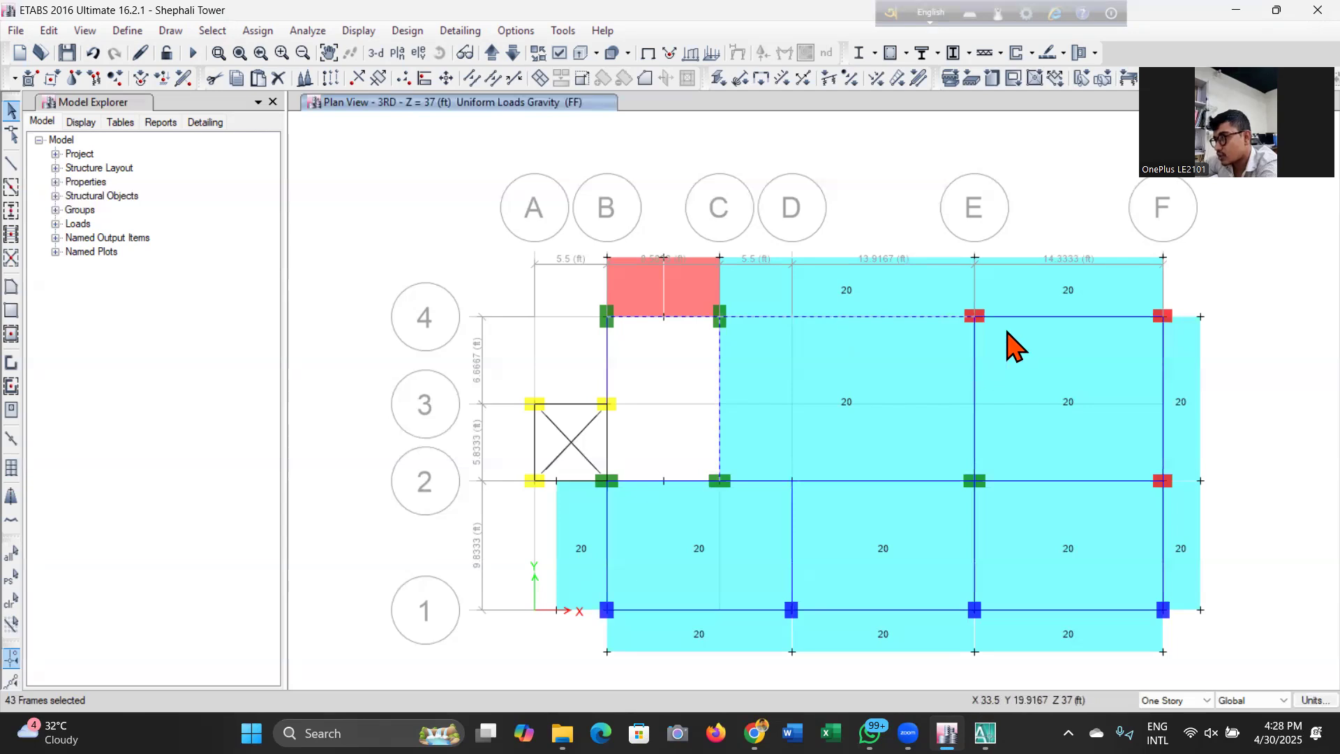
Add the remaining 3RD story beams on grid 4 from E to F, grid F, grid 2 from C to F, and grids B, D and E between 1 and 2.
click(1026, 317)
click(1163, 353)
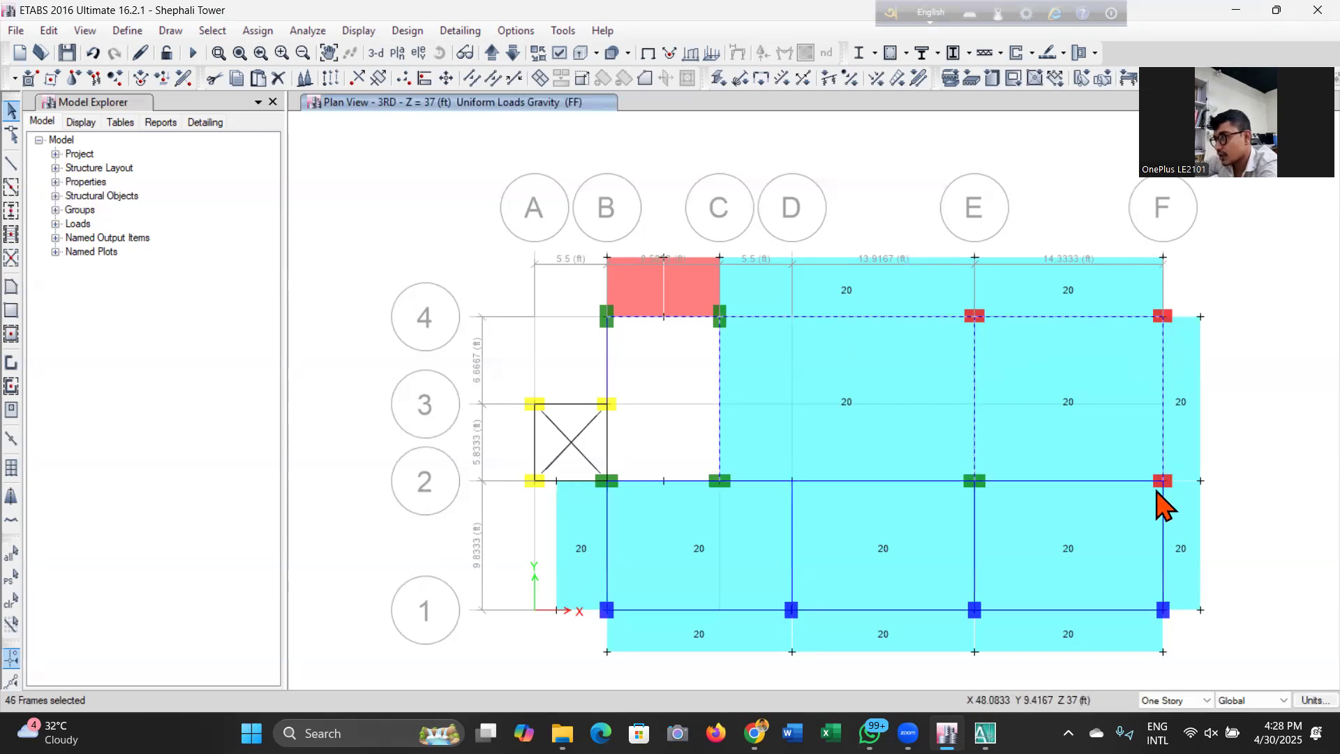
click(937, 482)
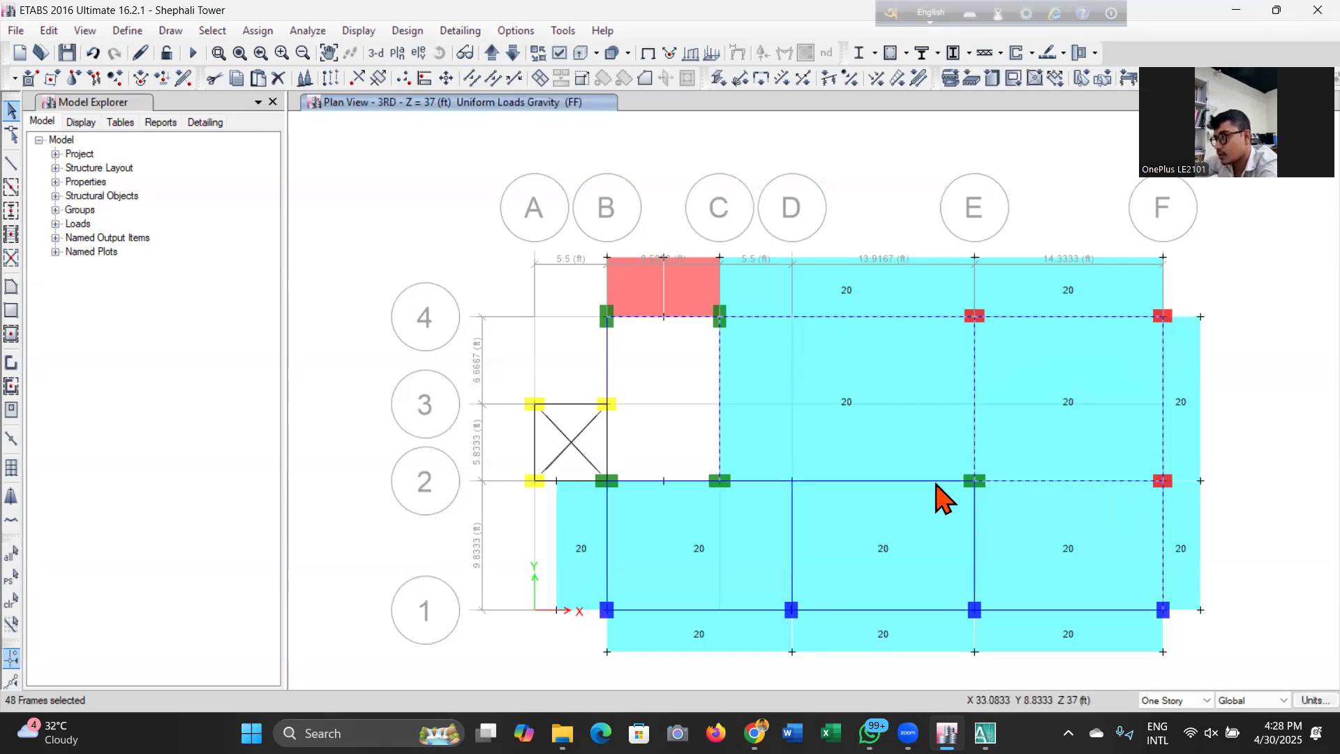
click(606, 506)
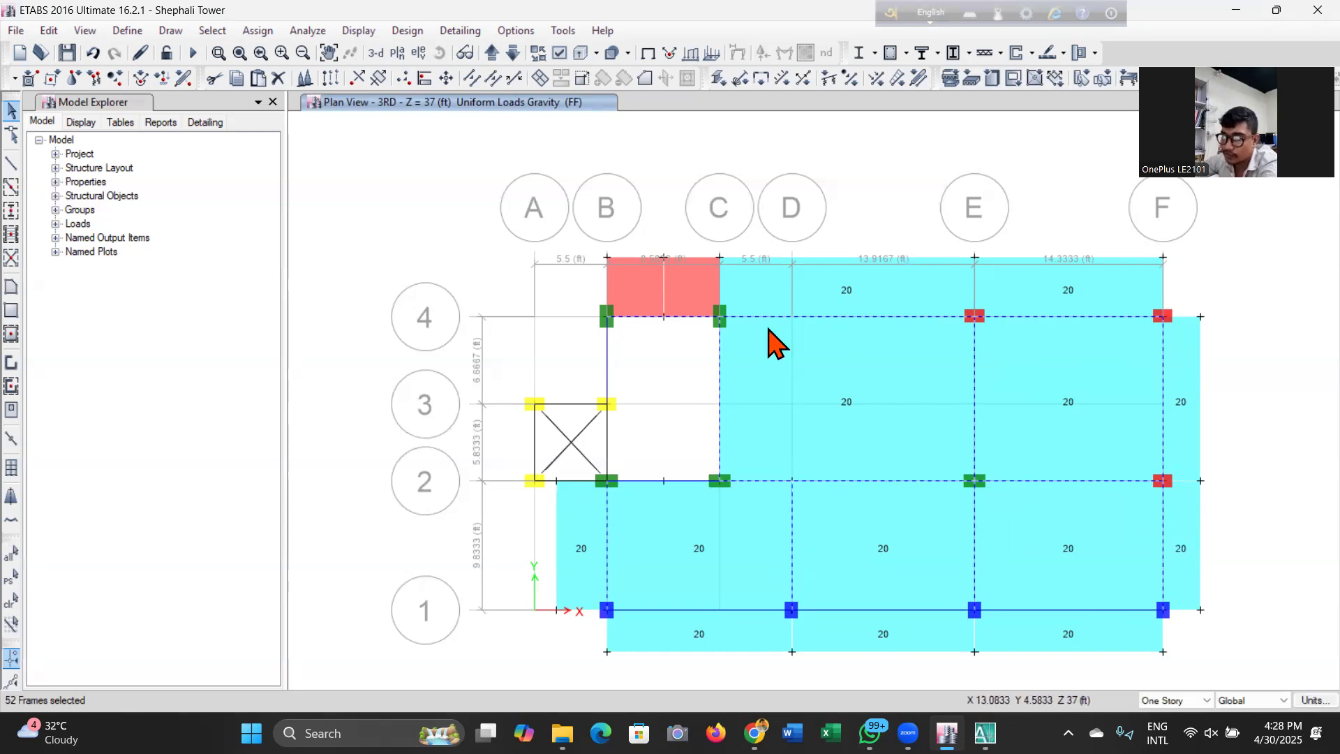
Display the 4TH story plan and add its beams on grid 4 from C to F, grids E and F between 2 and 4, and grid 2.
click(492, 52)
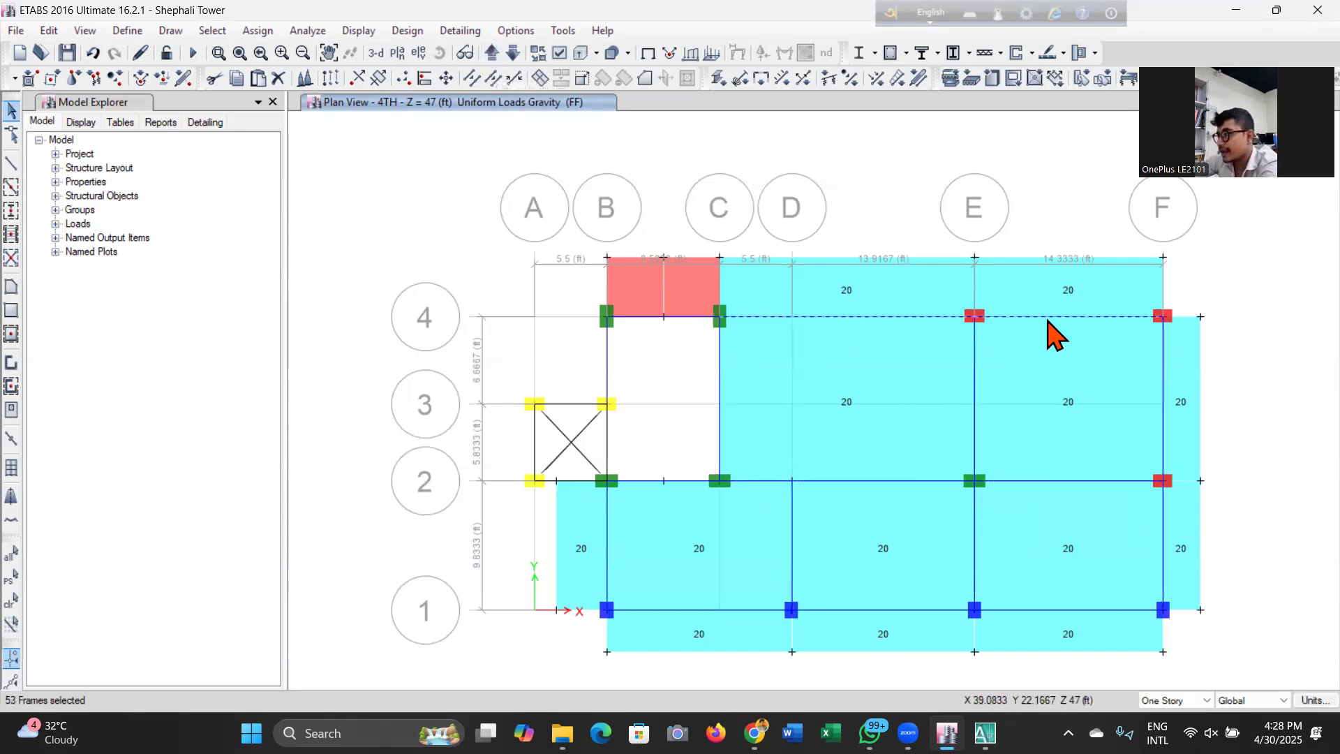
click(1162, 346)
click(977, 440)
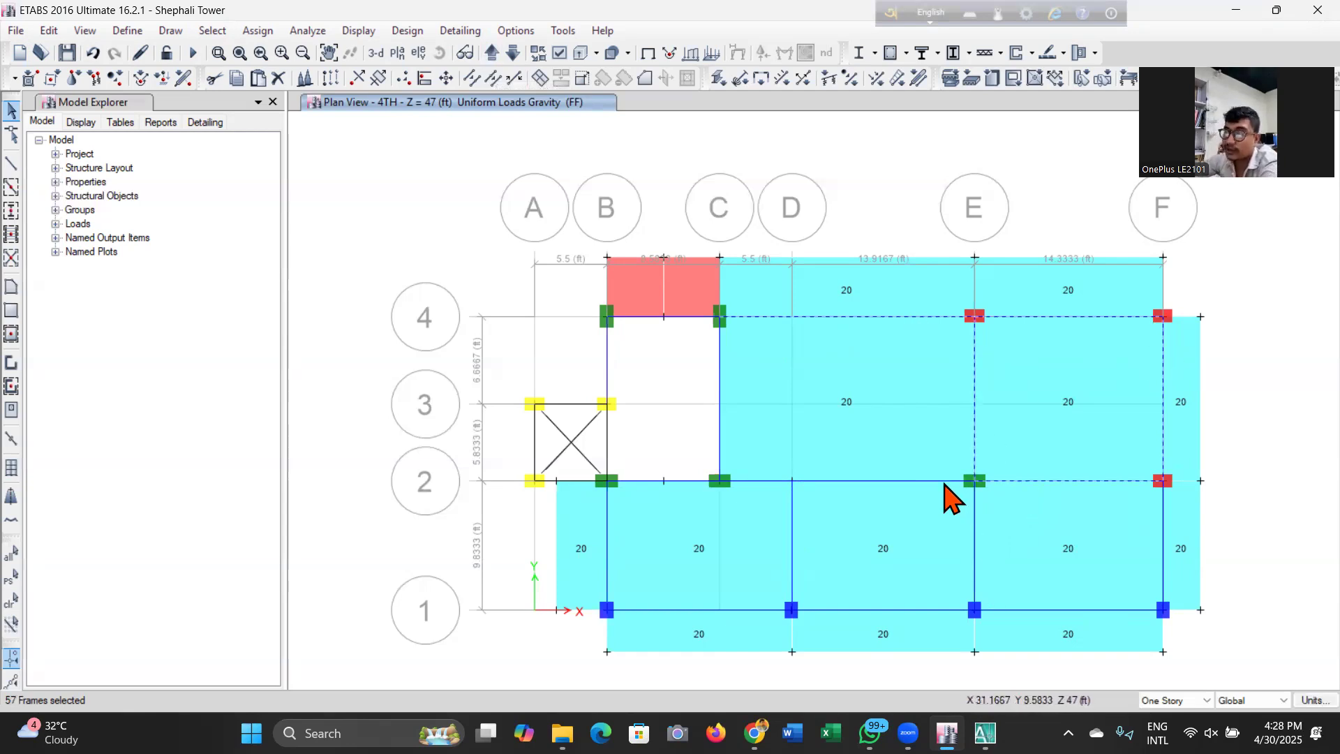
click(787, 488)
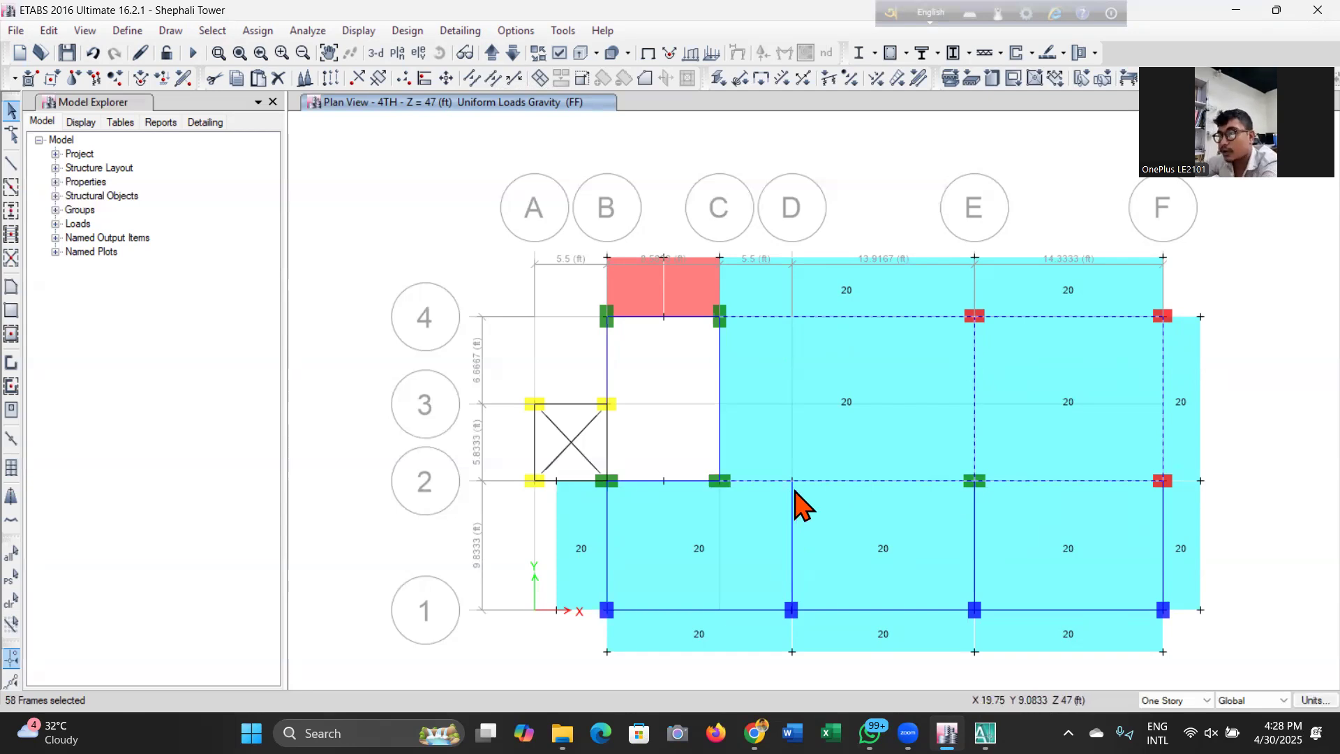
Add the 4TH story beams on grids B, D, E and F between 1 and 2, grid 4 from B to C, and grid C.
click(794, 502)
click(608, 513)
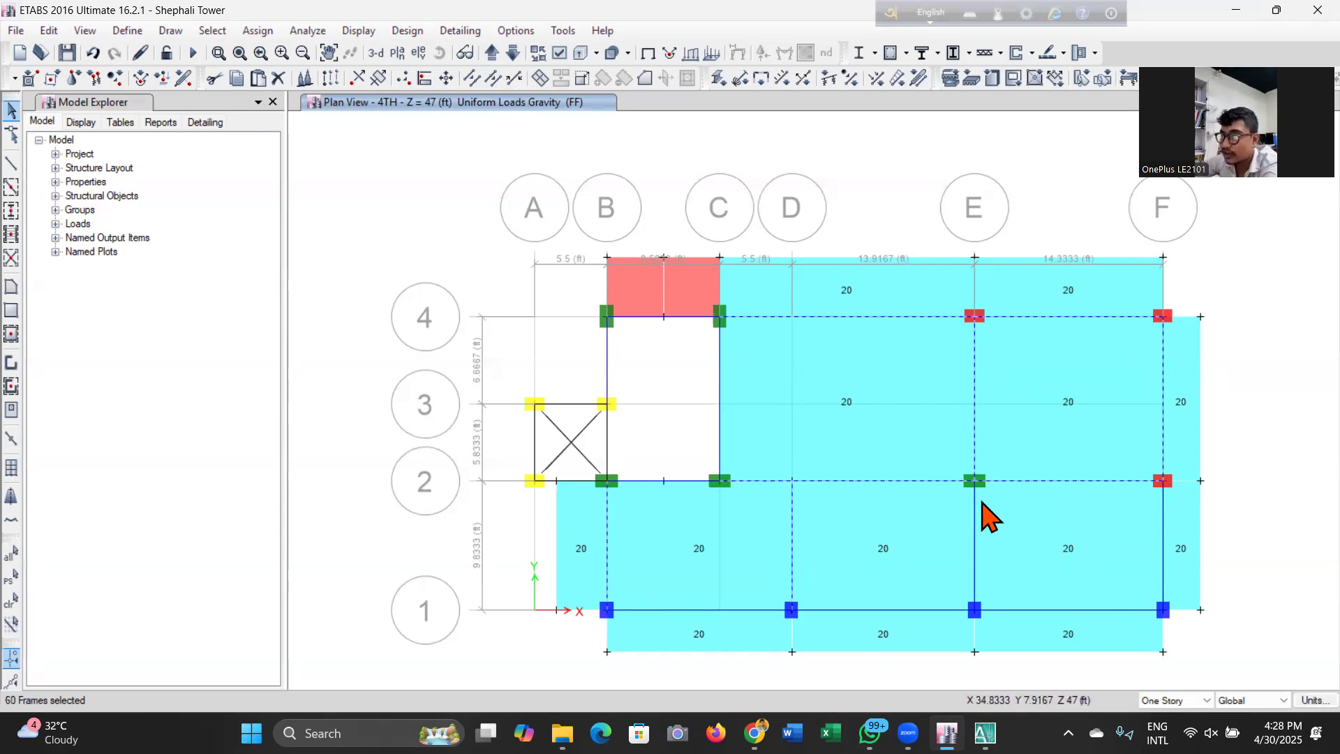
click(1161, 534)
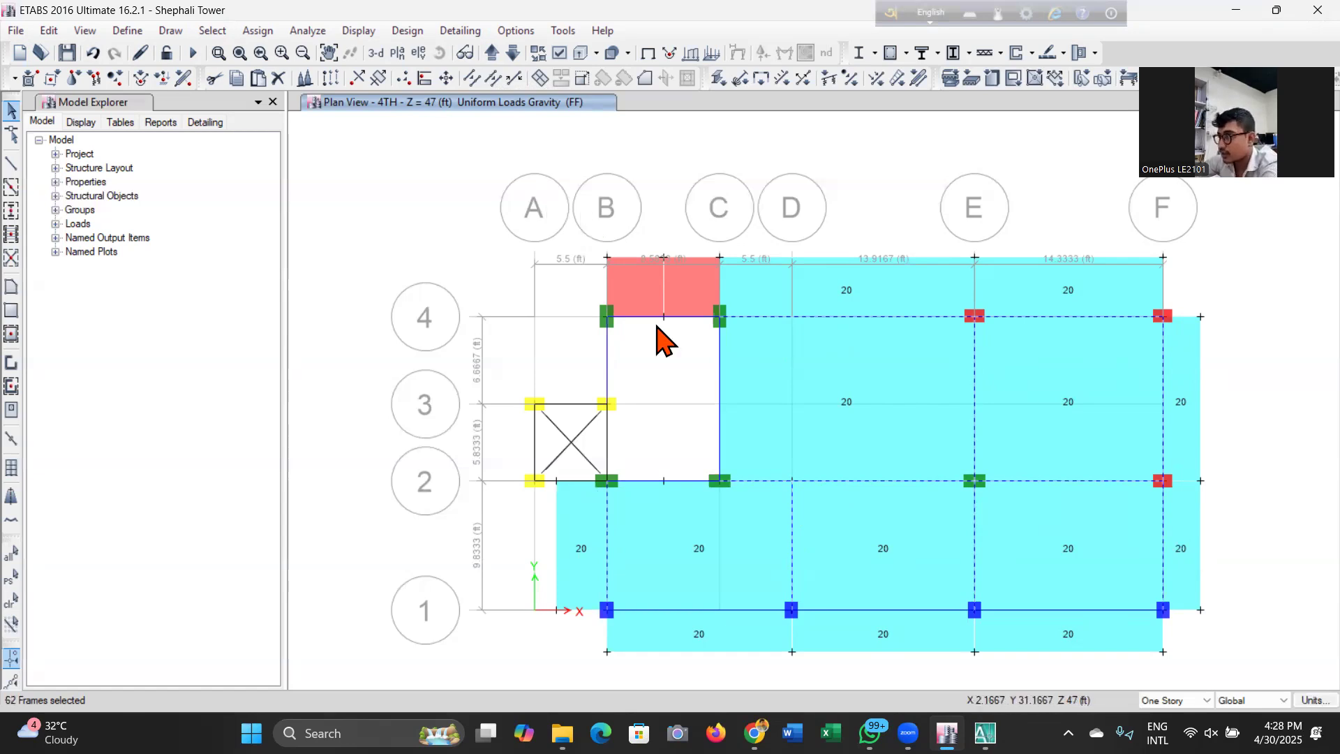
click(697, 318)
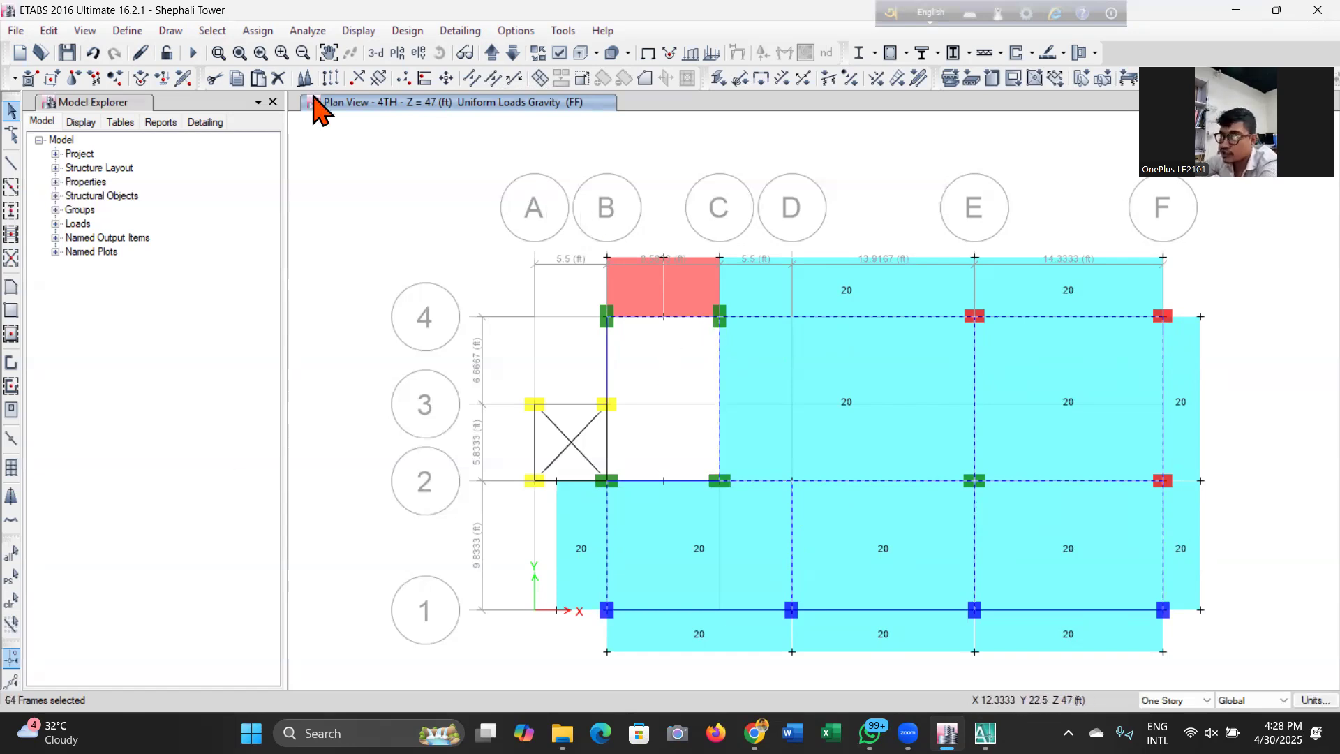
Display the TOP plan and add its beams on grid 4, grid C, grid 2 from B to D, grids B and D between 1 and 2, and grid A.
click(492, 52)
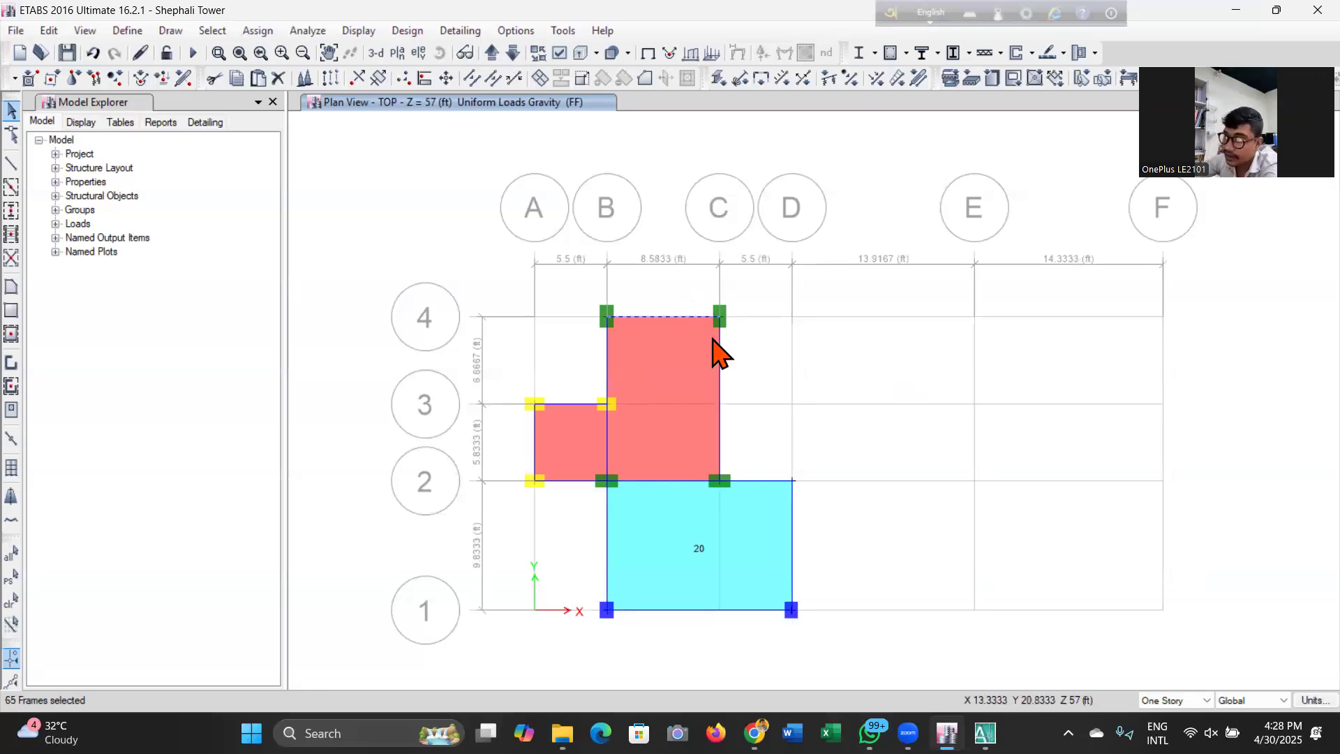
click(768, 481)
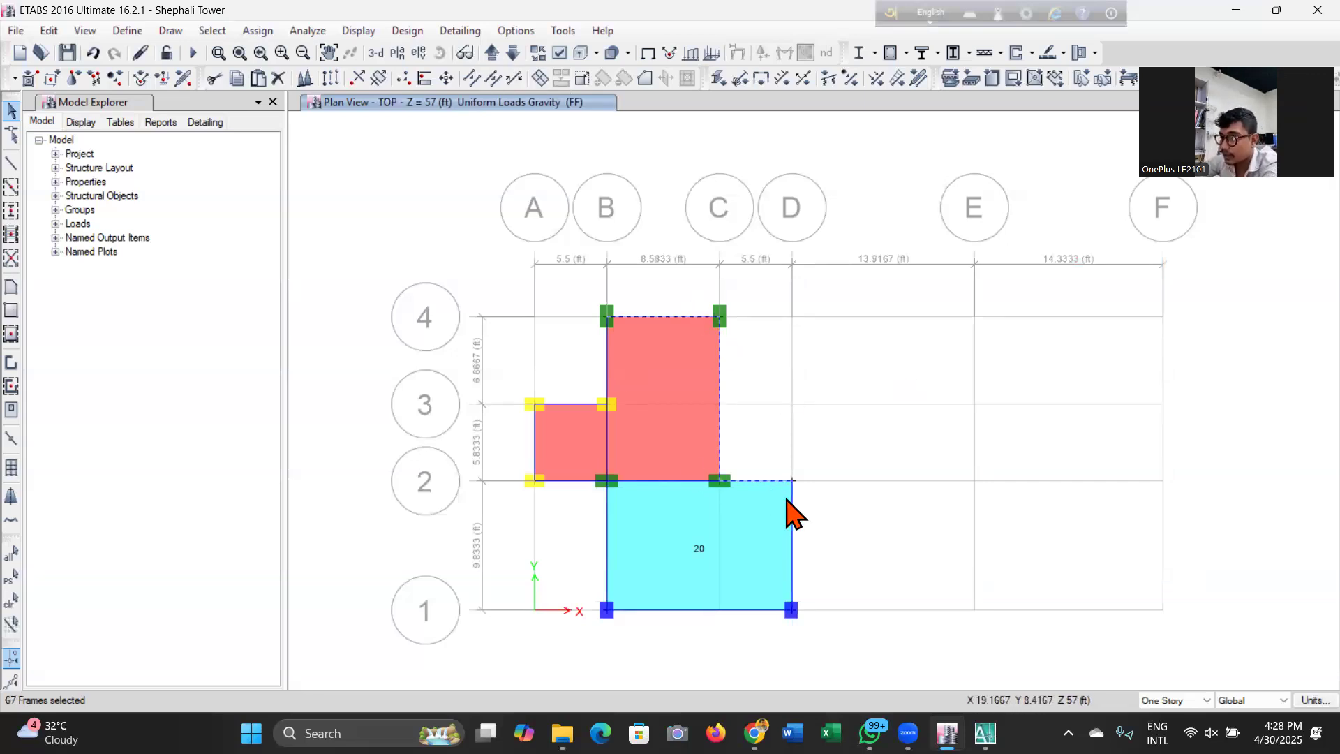
click(789, 504)
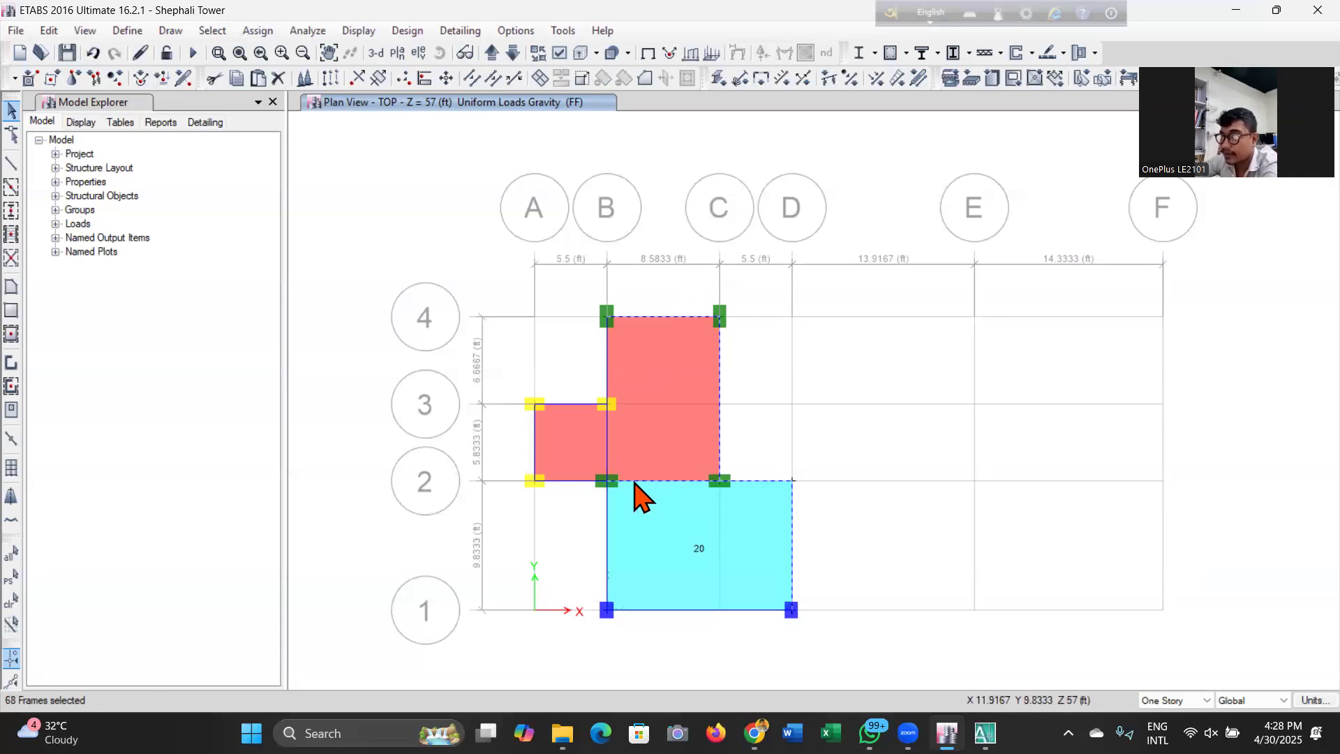
click(608, 517)
click(534, 447)
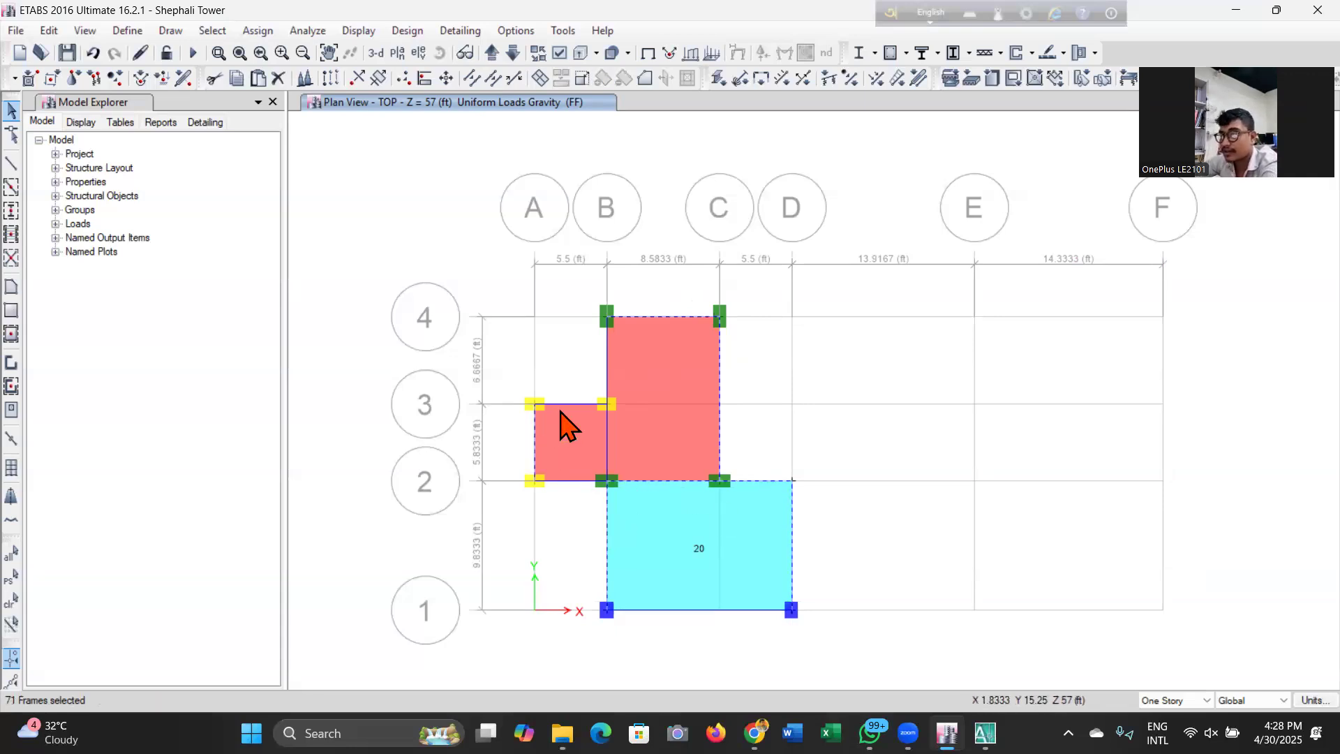
Add the remaining TOP beams on grid 3 from A to B, grid B between 2 and 4, grid 2 from A to B, and grid 1.
click(608, 429)
click(613, 429)
click(613, 428)
click(607, 437)
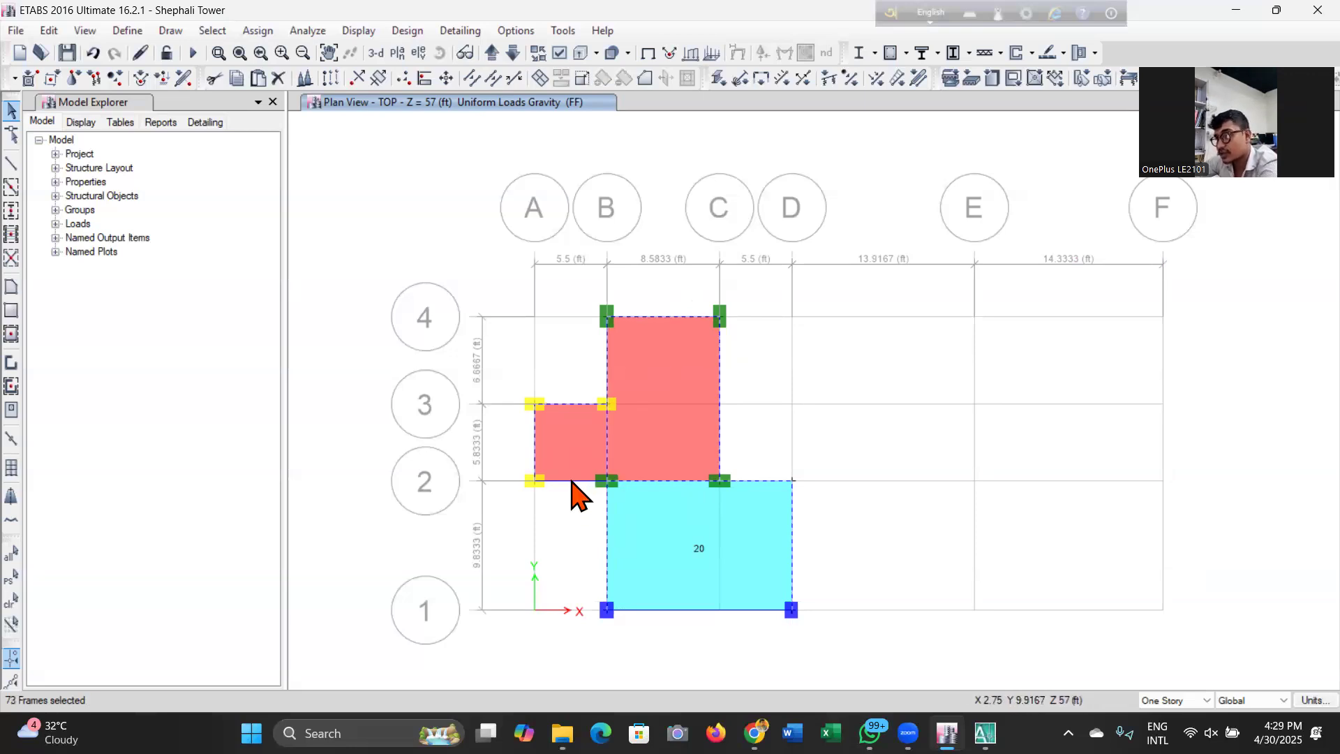
click(753, 612)
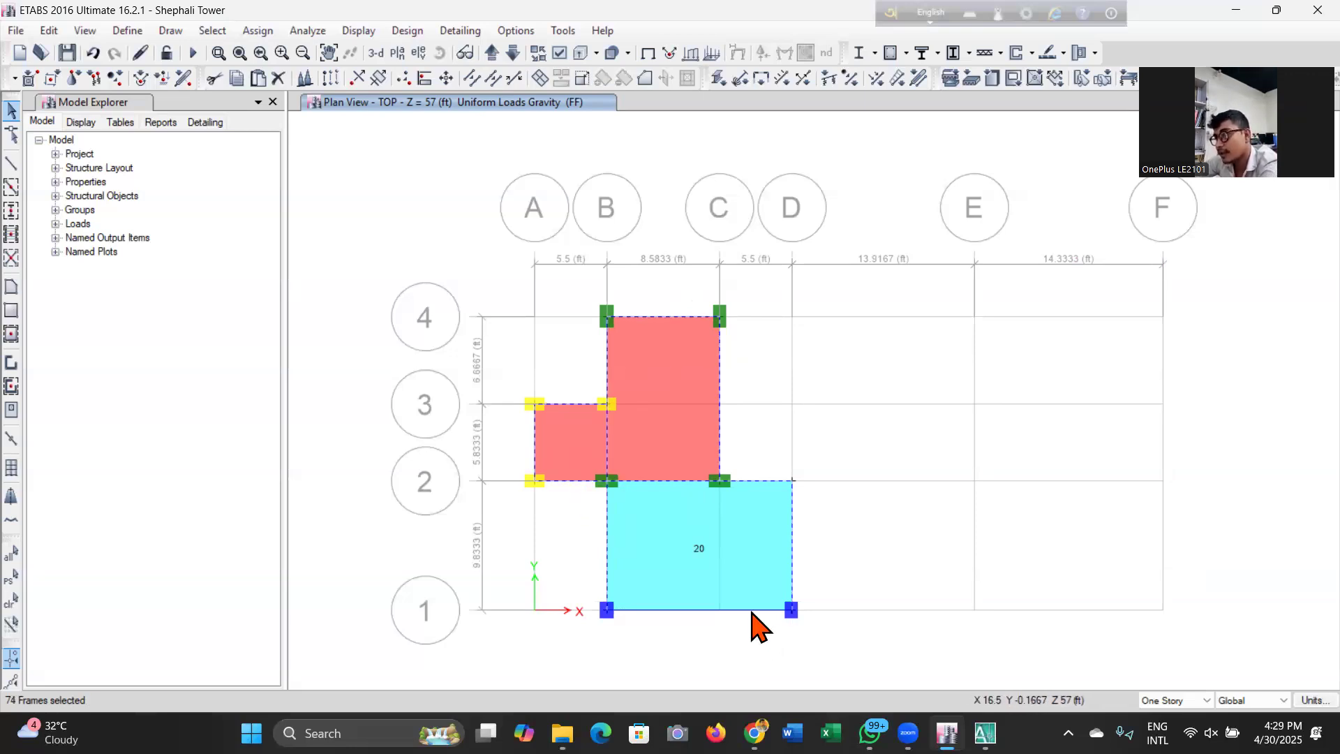
Review the selected beams story by story from GF up to TOP and in the 3D view.
click(489, 57)
click(491, 54)
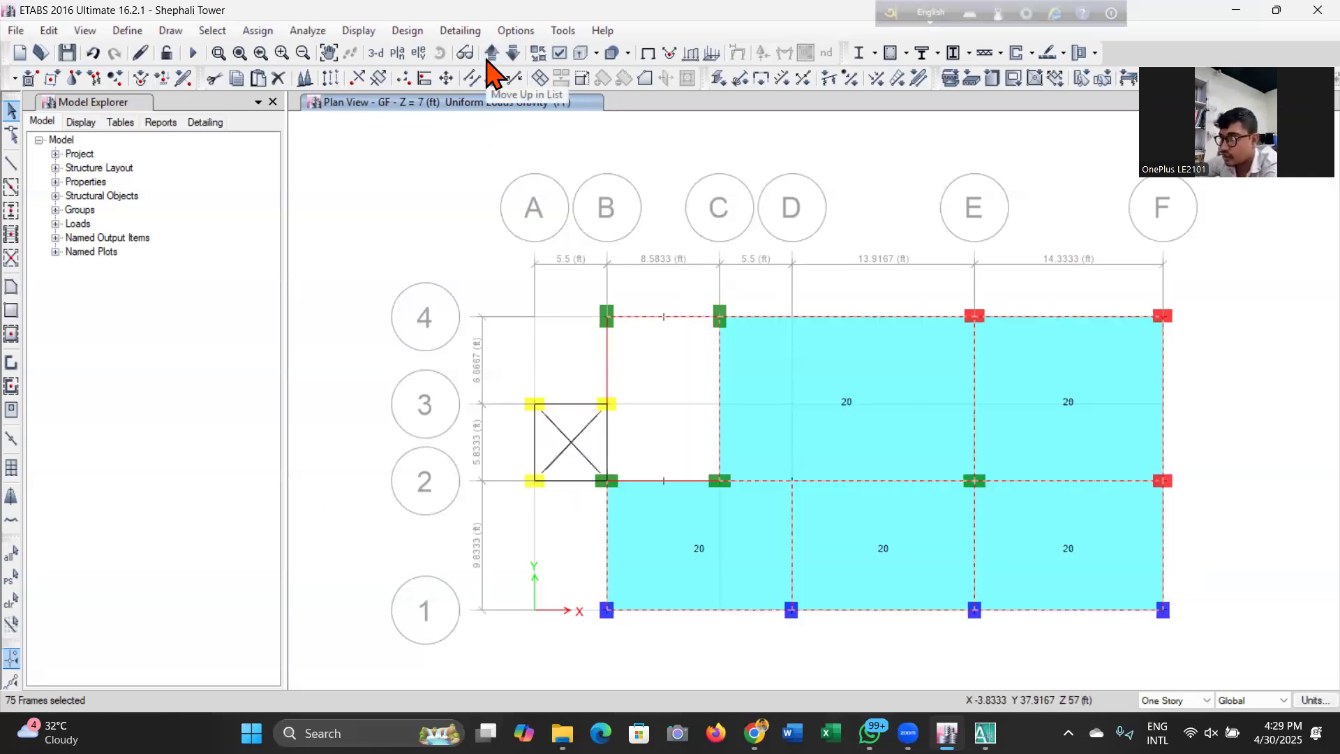
click(490, 54)
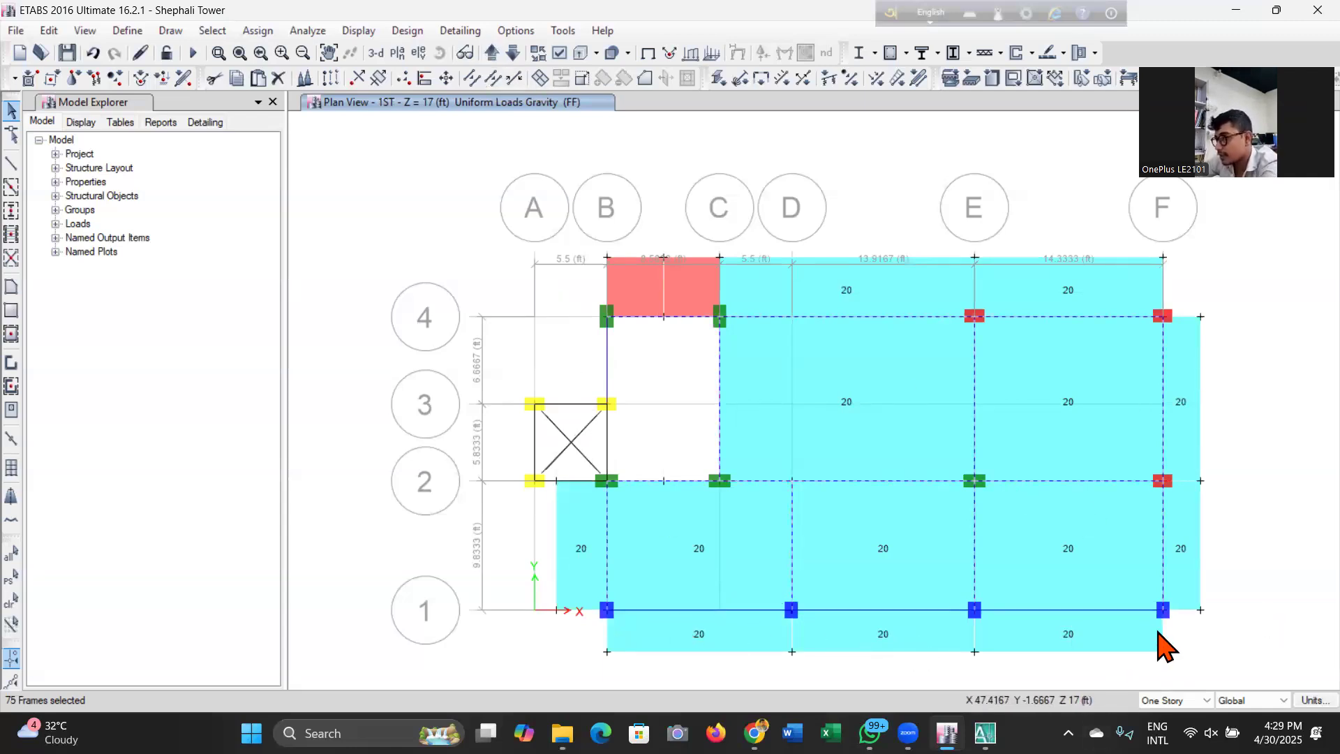
click(493, 52)
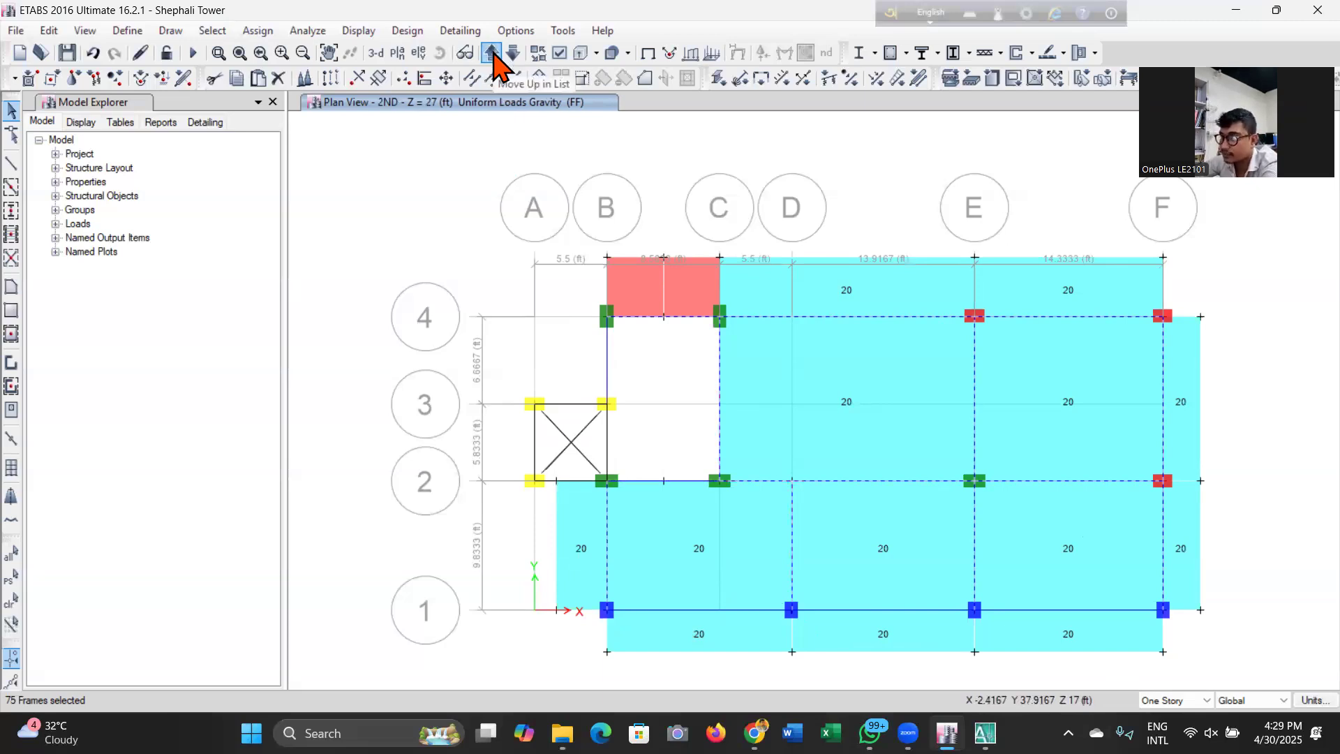
click(493, 52)
click(493, 52)
click(493, 52)
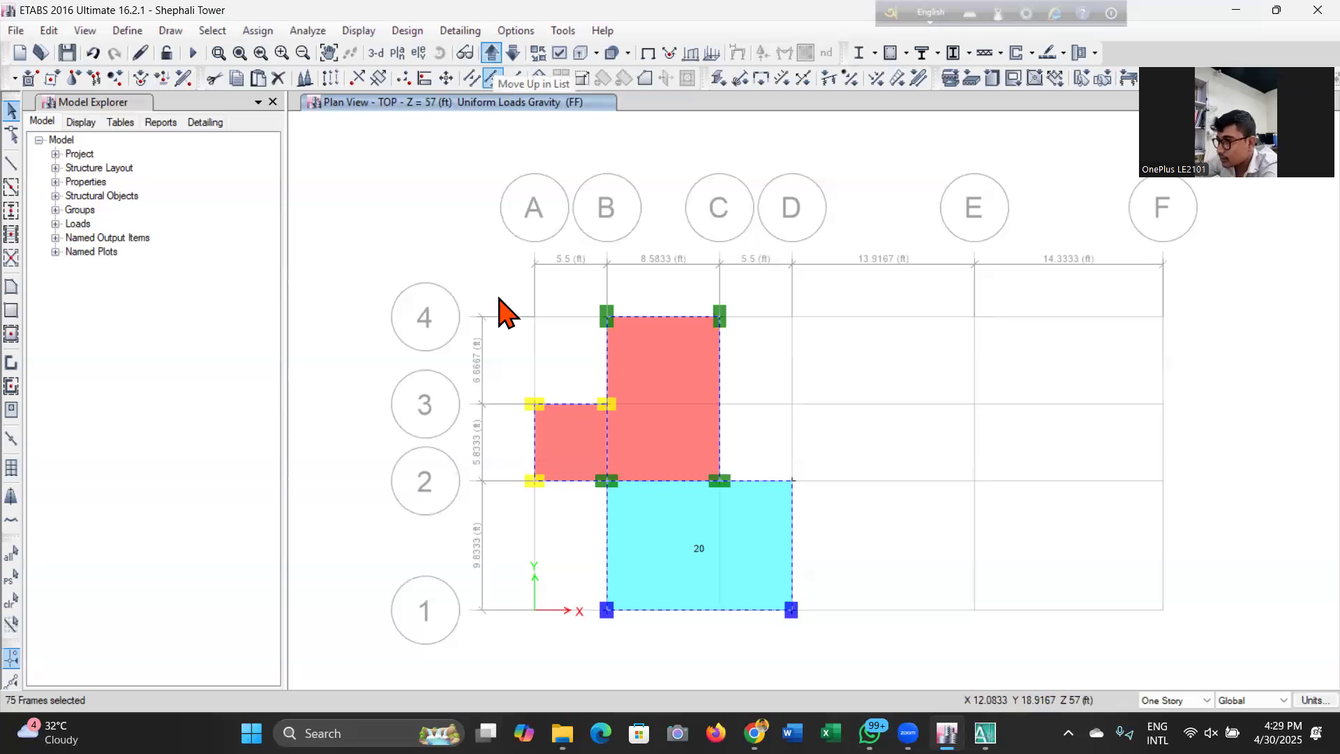
click(375, 53)
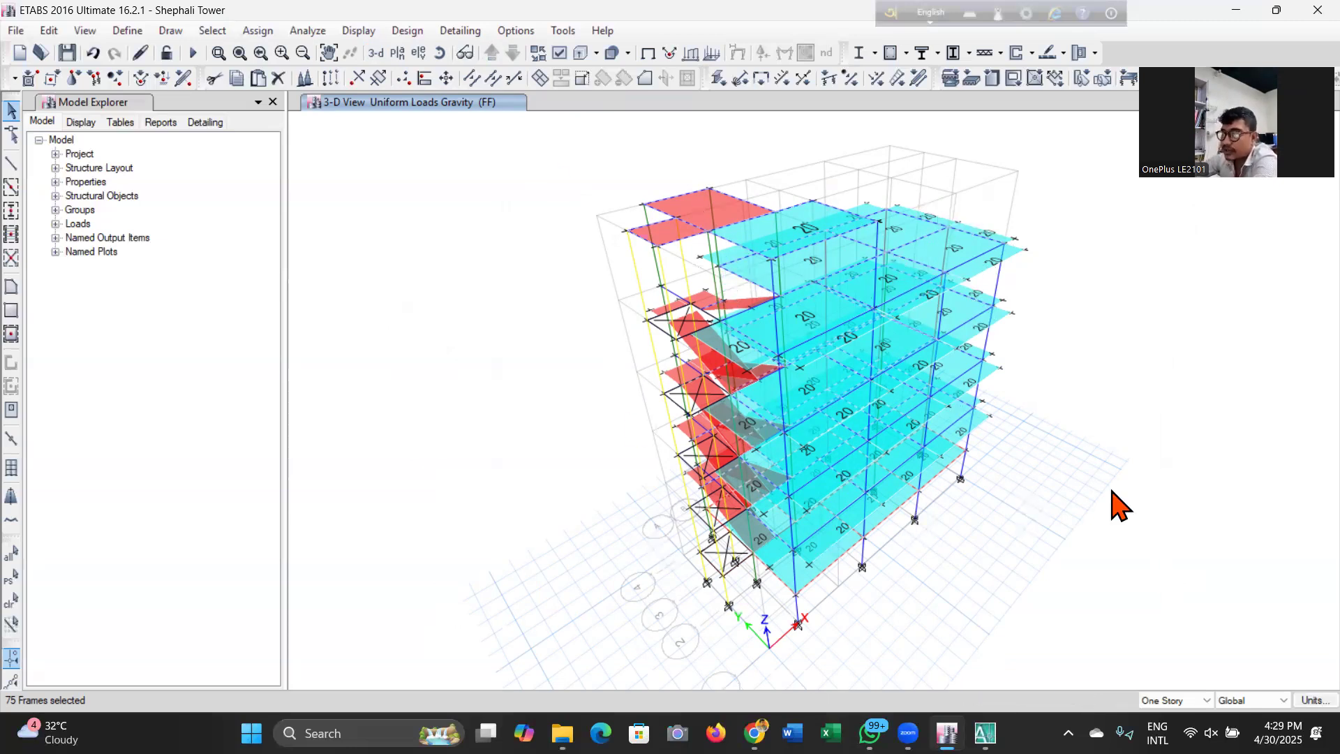
click(465, 53)
drag(539, 614, 533, 650)
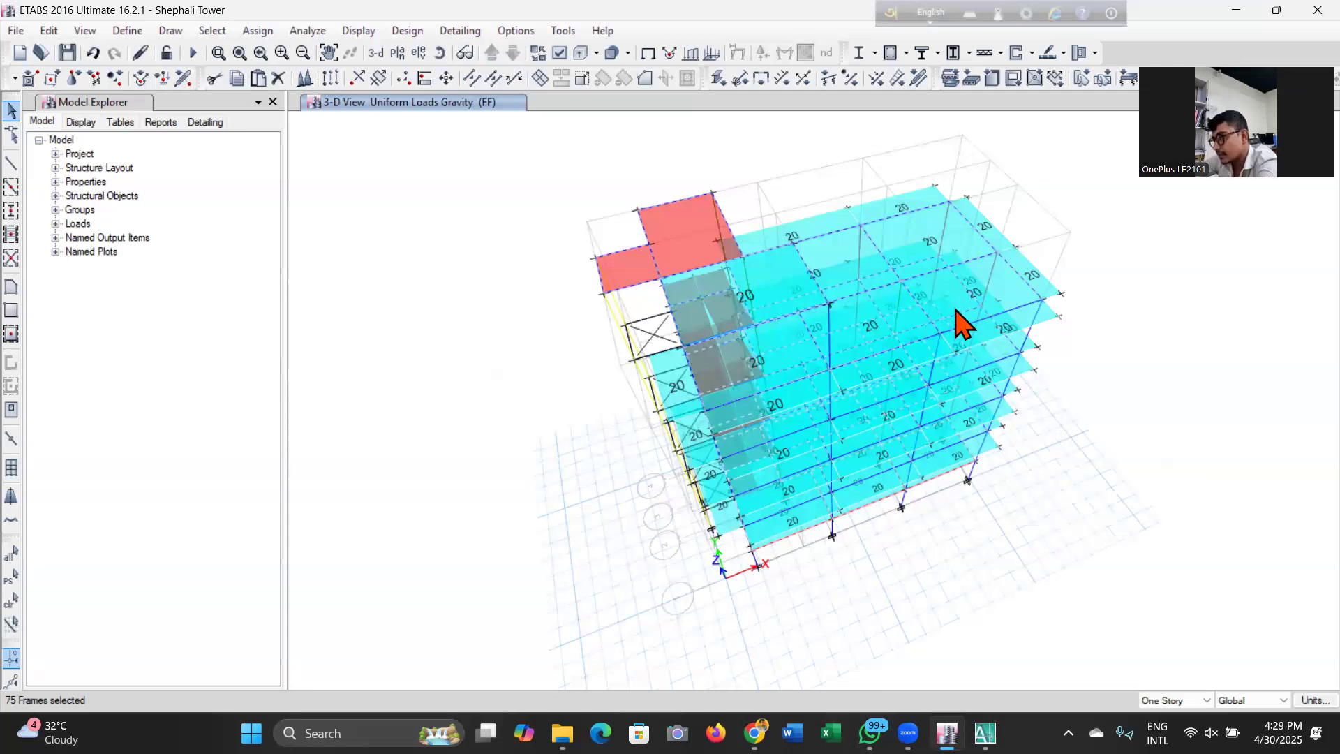
scroll(956, 311, up, 5)
scroll(956, 311, down, 5)
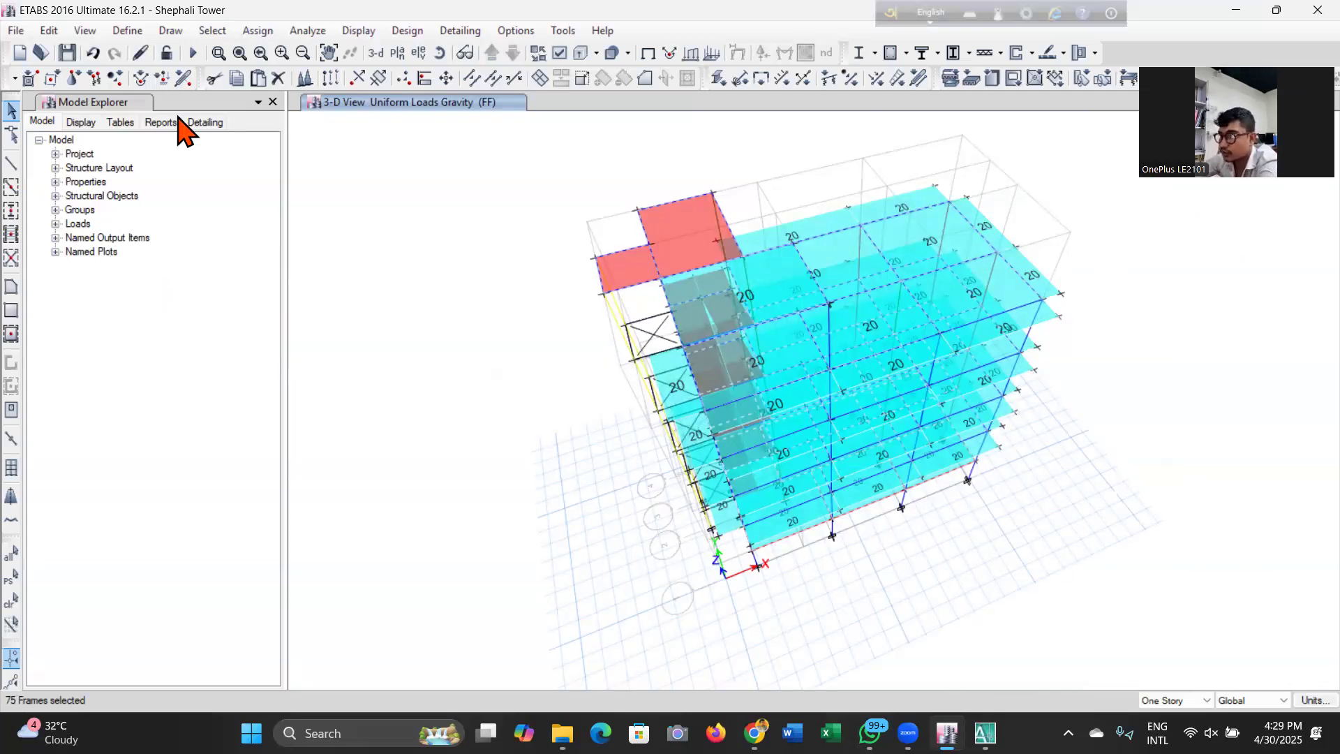
Assign a uniform distributed gravity load of 0.35 kip/ft under the PW load pattern to the selected beams, replacing existing loads.
click(260, 31)
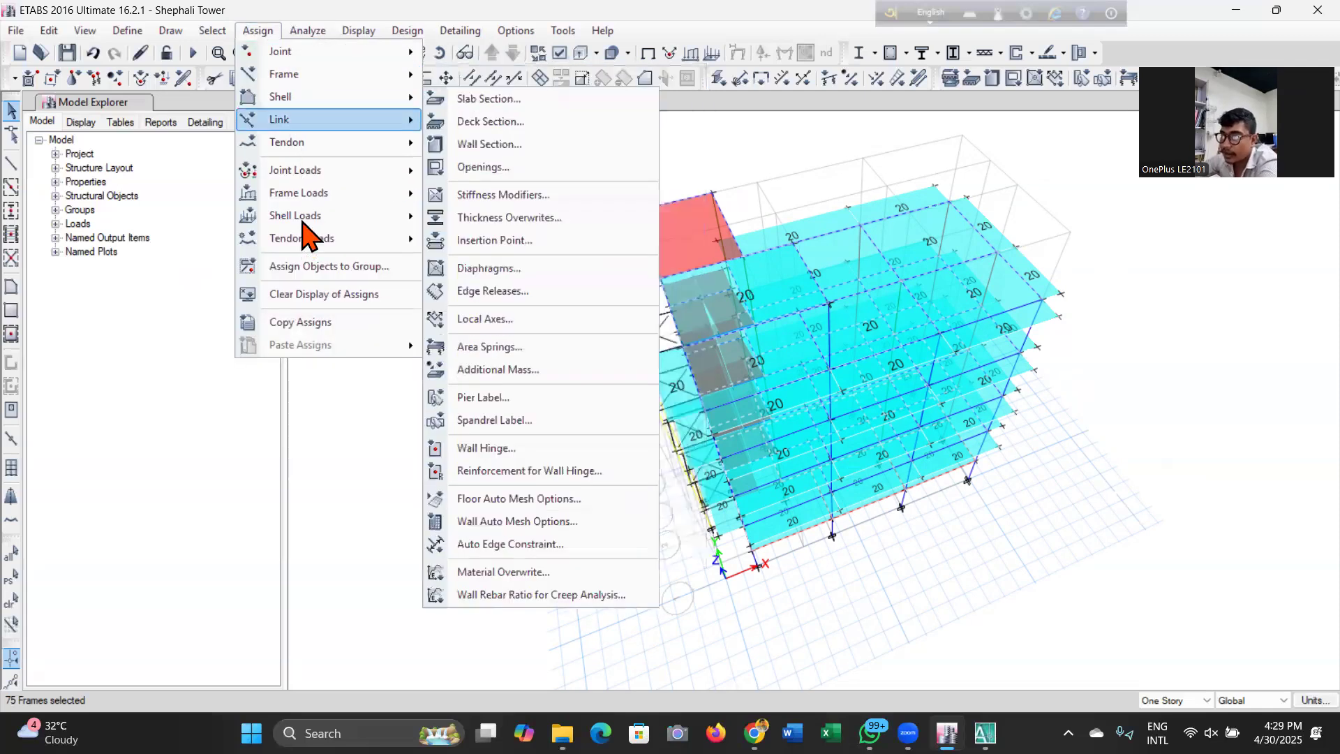
mouse_move(311, 197)
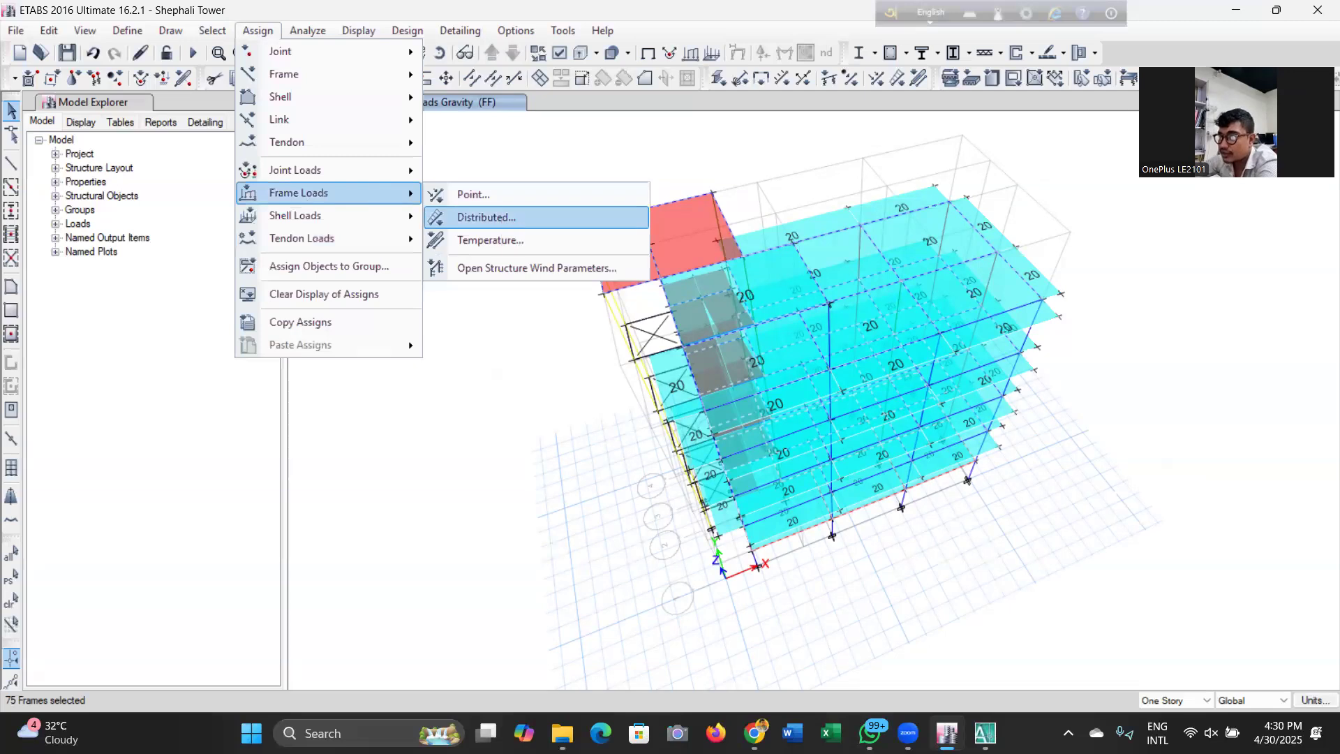
click(487, 217)
click(744, 269)
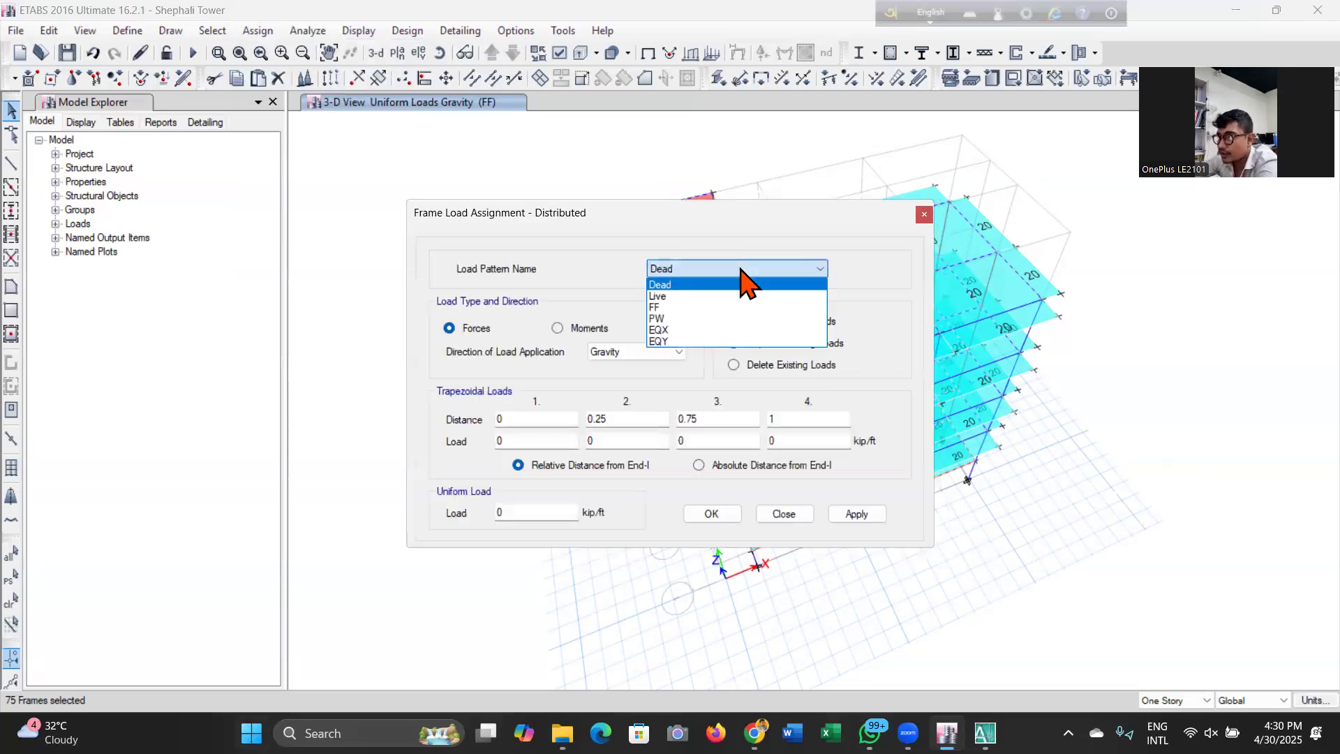
click(740, 319)
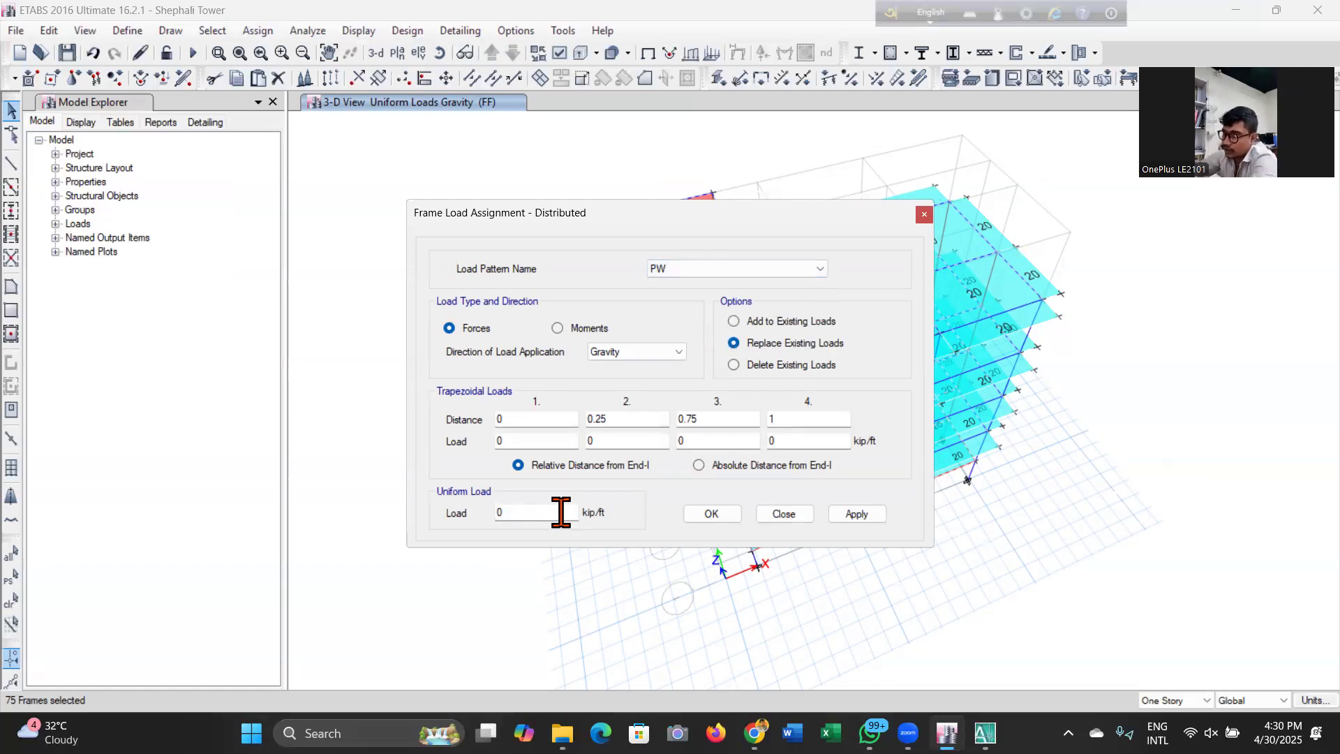
click(855, 520)
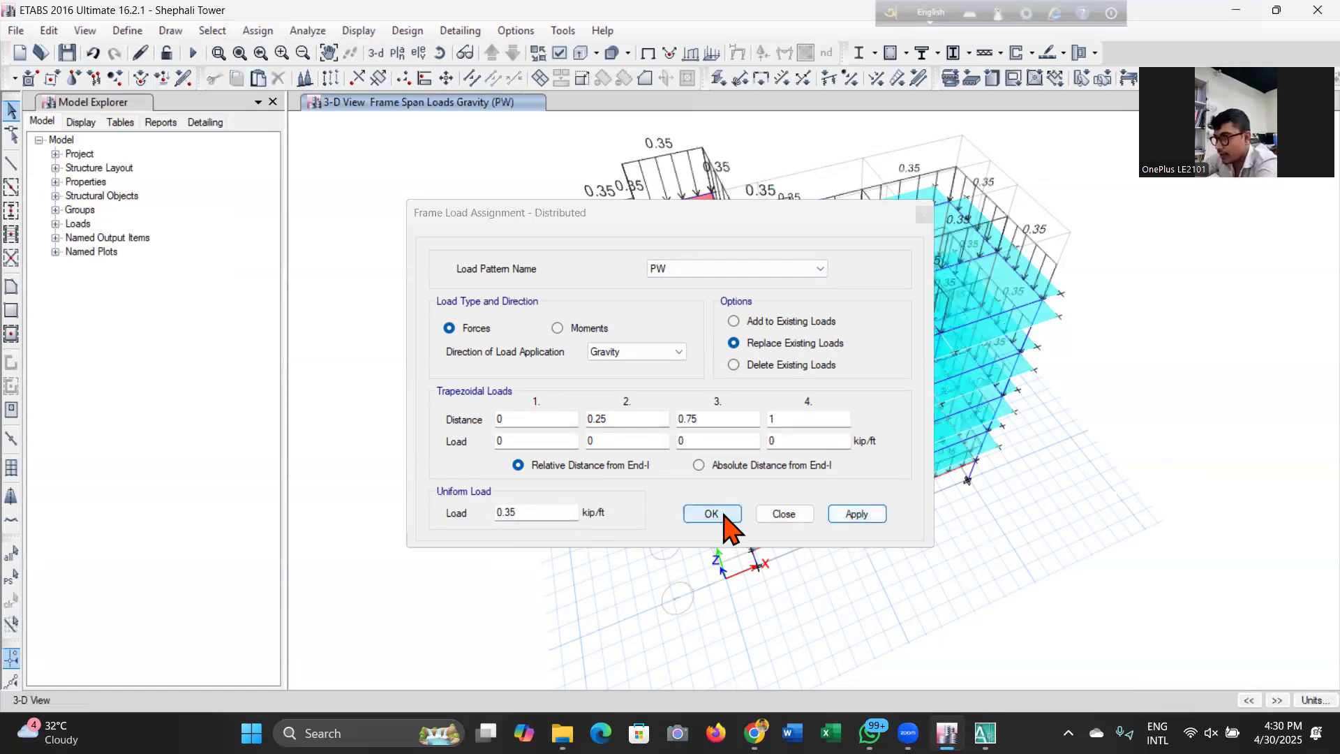
click(712, 514)
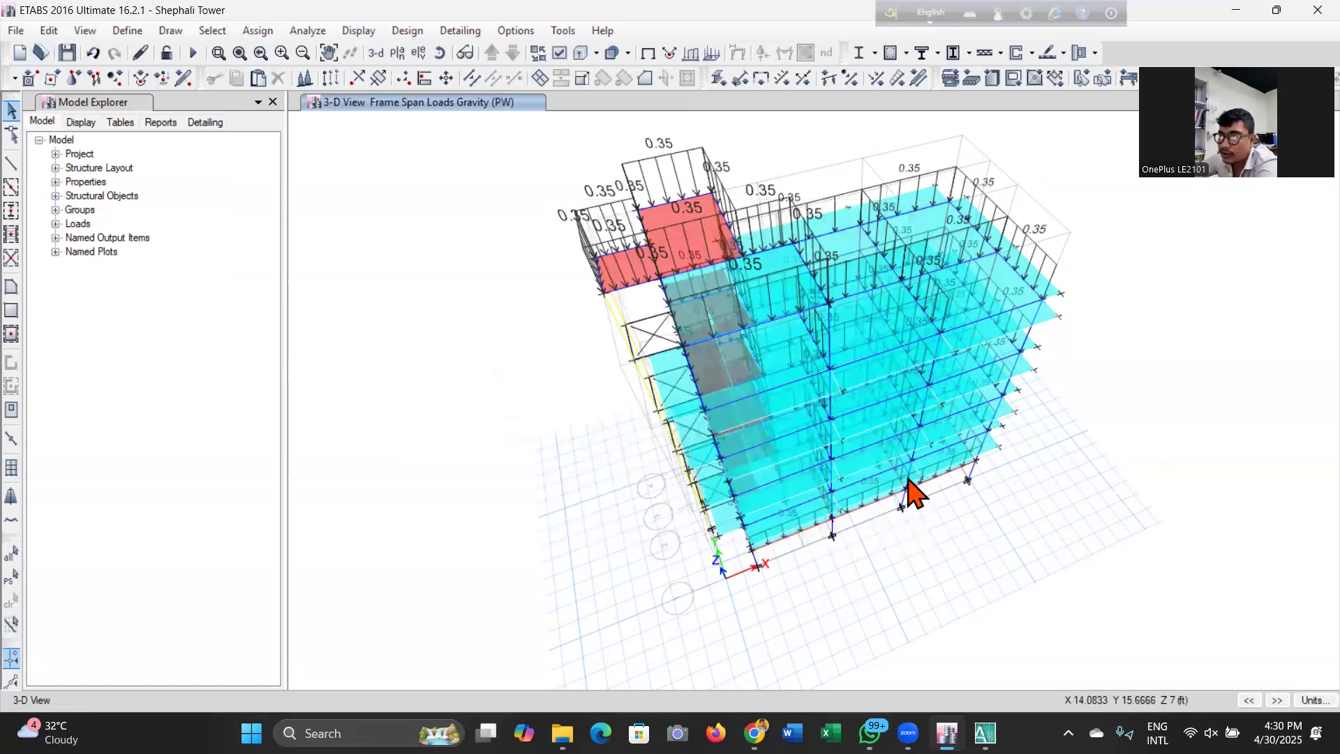
Inspect the PW wall loads on the beams of all stories from several angles in the 3D view.
click(440, 53)
drag(429, 478, 413, 557)
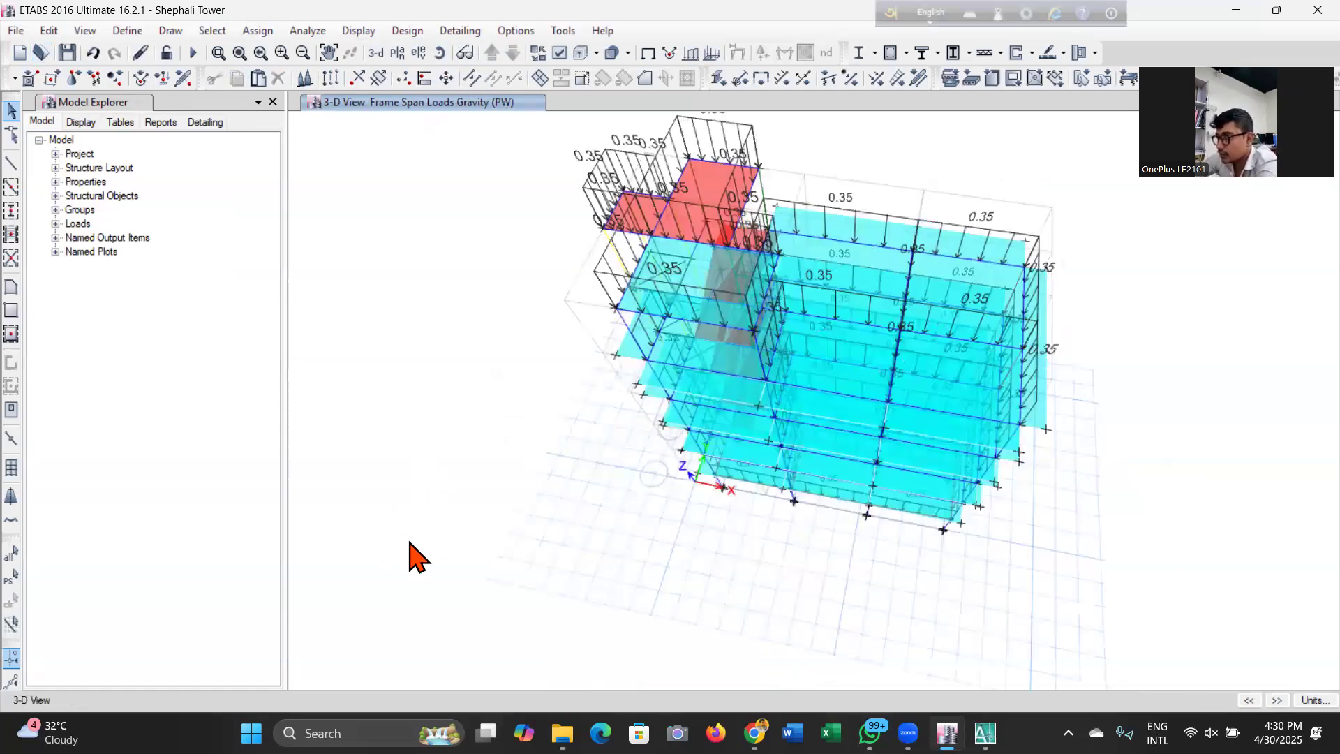
click(440, 53)
mouse_move(549, 556)
mouse_down()
mouse_move(617, 569)
mouse_move(686, 558)
mouse_up()
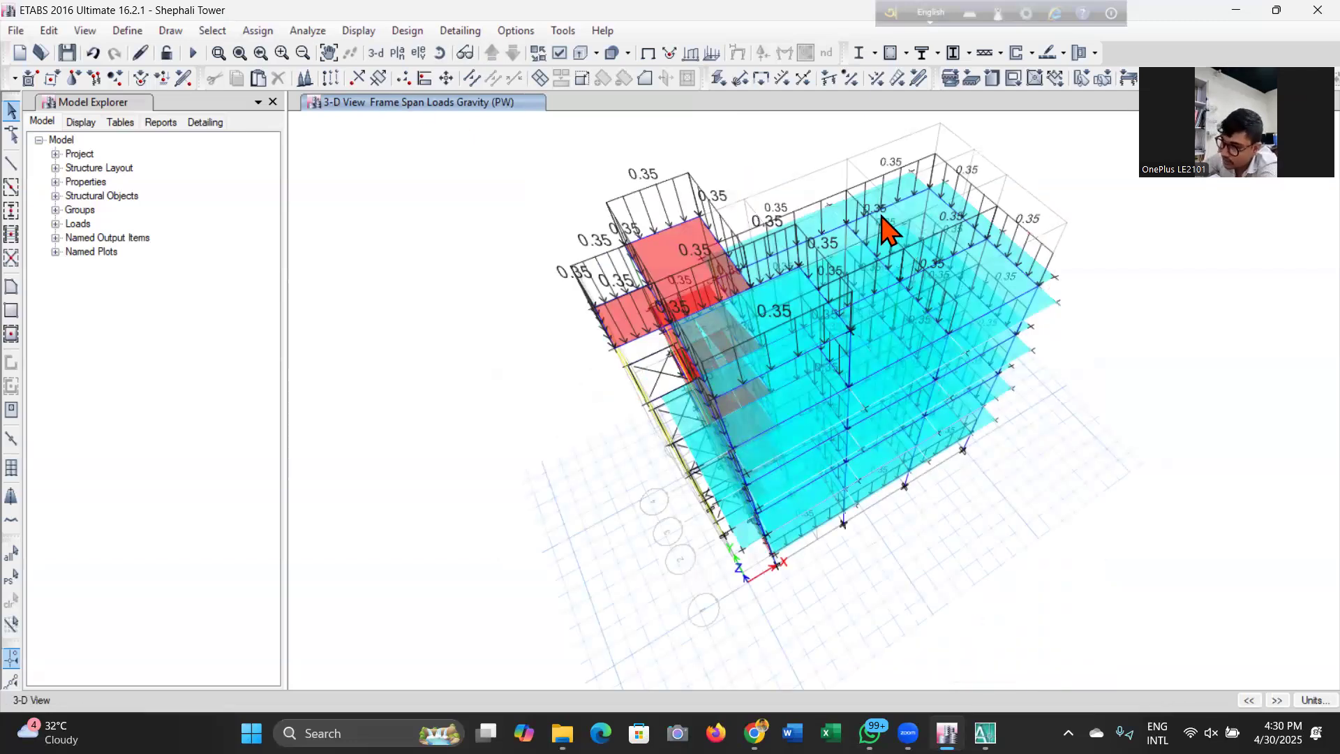
click(439, 53)
drag(478, 553, 483, 555)
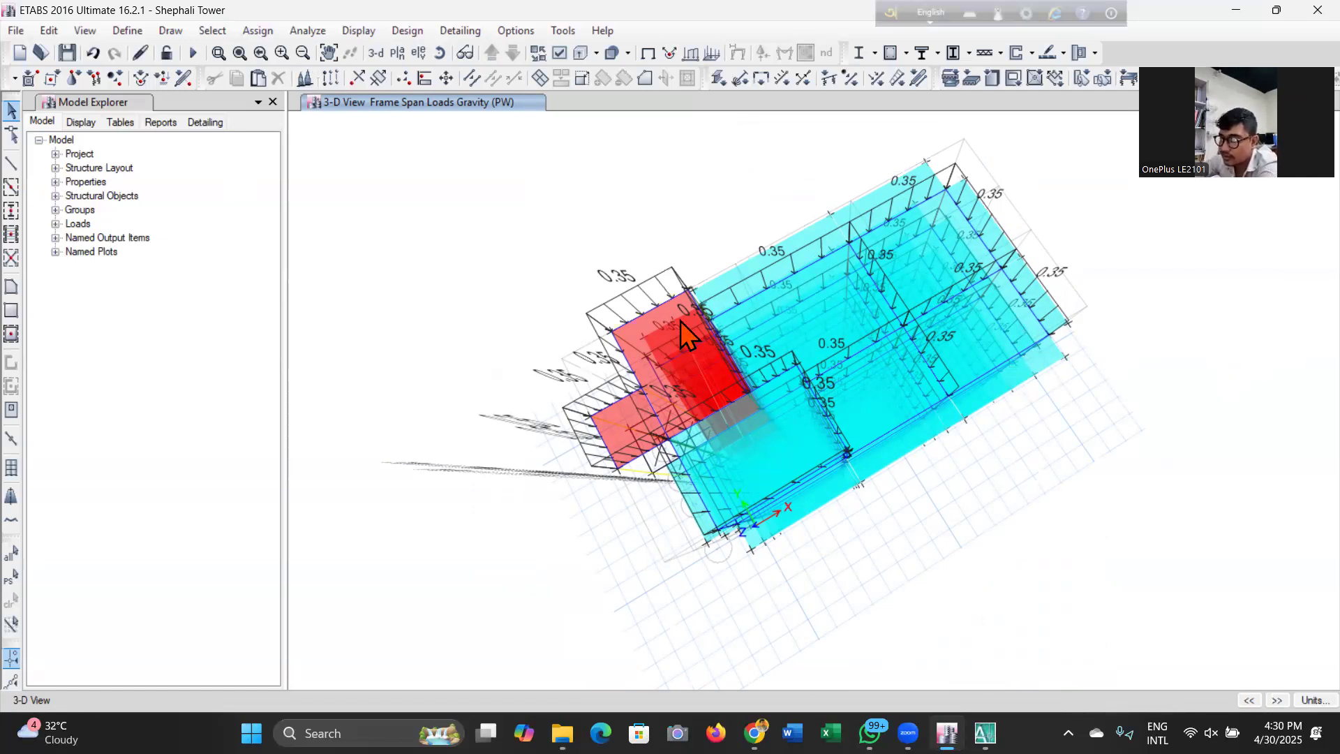
click(375, 53)
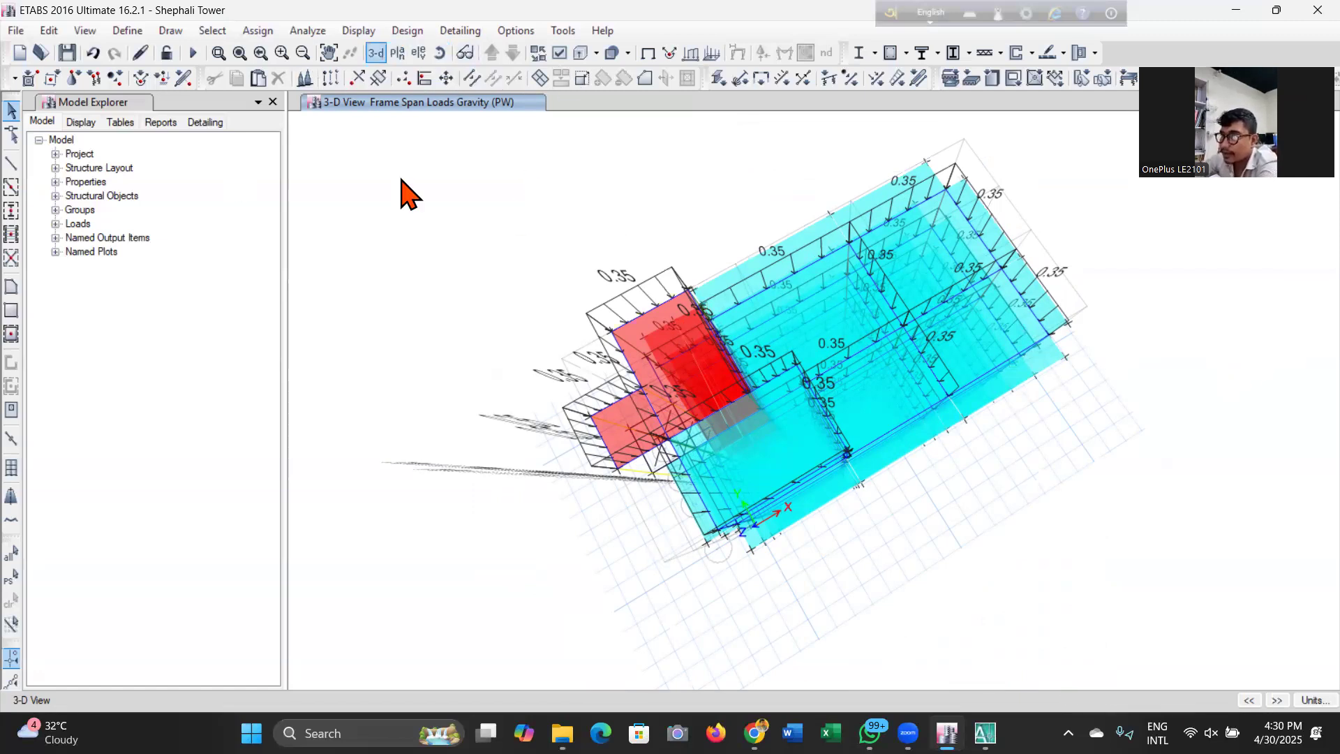
click(439, 52)
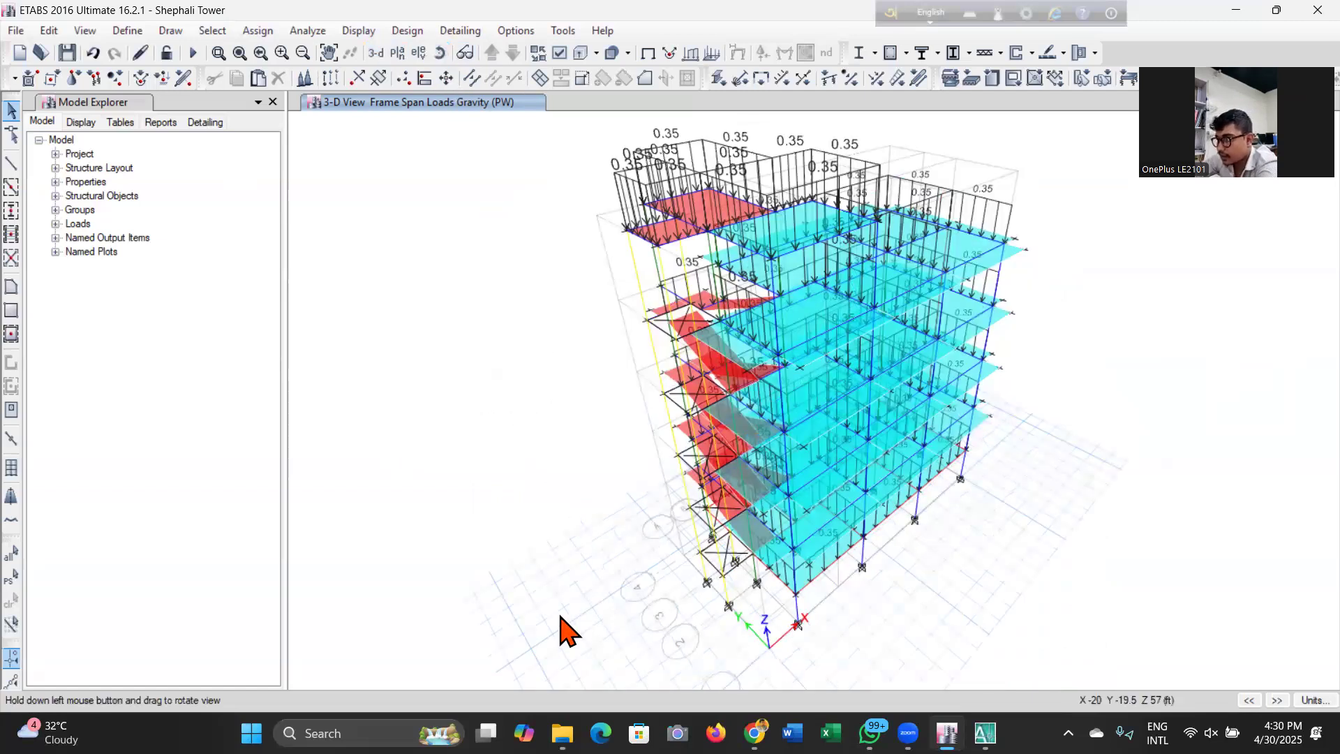
drag(565, 631, 530, 640)
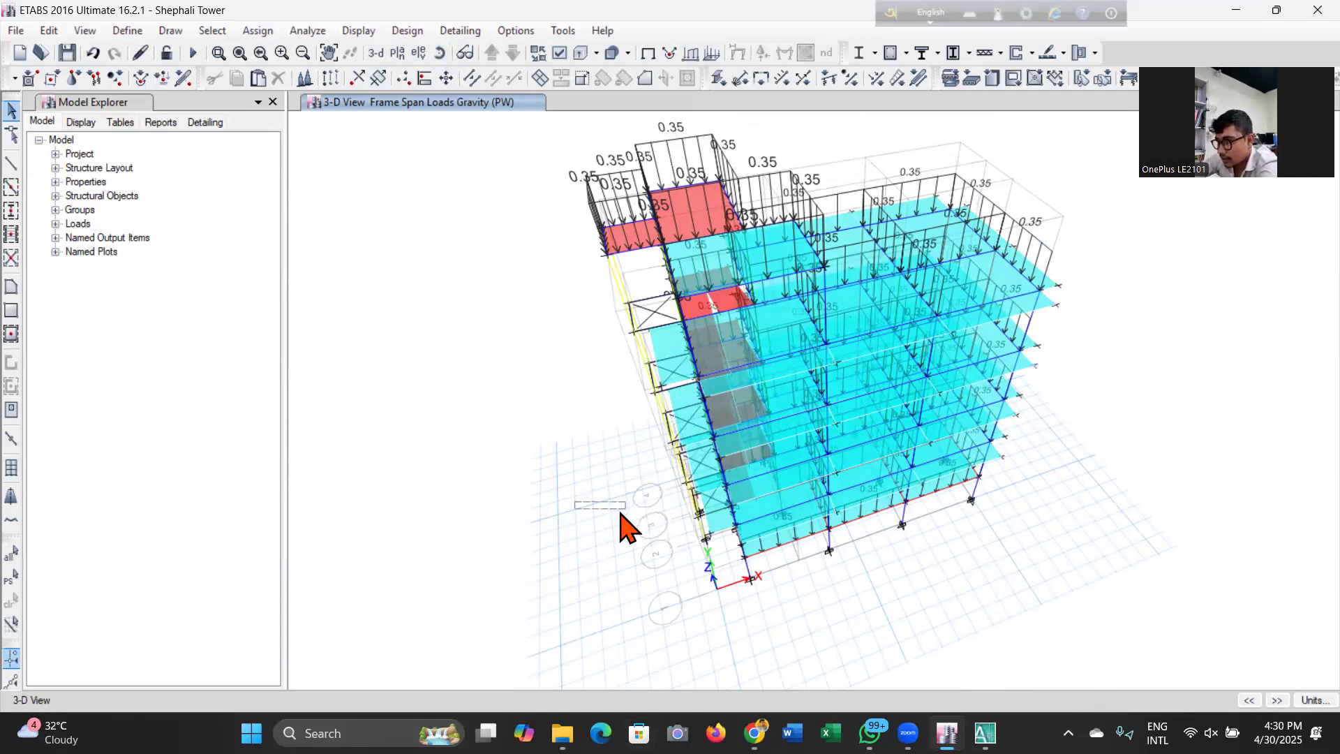
drag(572, 641, 571, 571)
middle_drag(674, 580, 632, 601)
Switch to Snipping Tool and capture a full-screen image of the 3D model showing the PW wall loads.
click(305, 733)
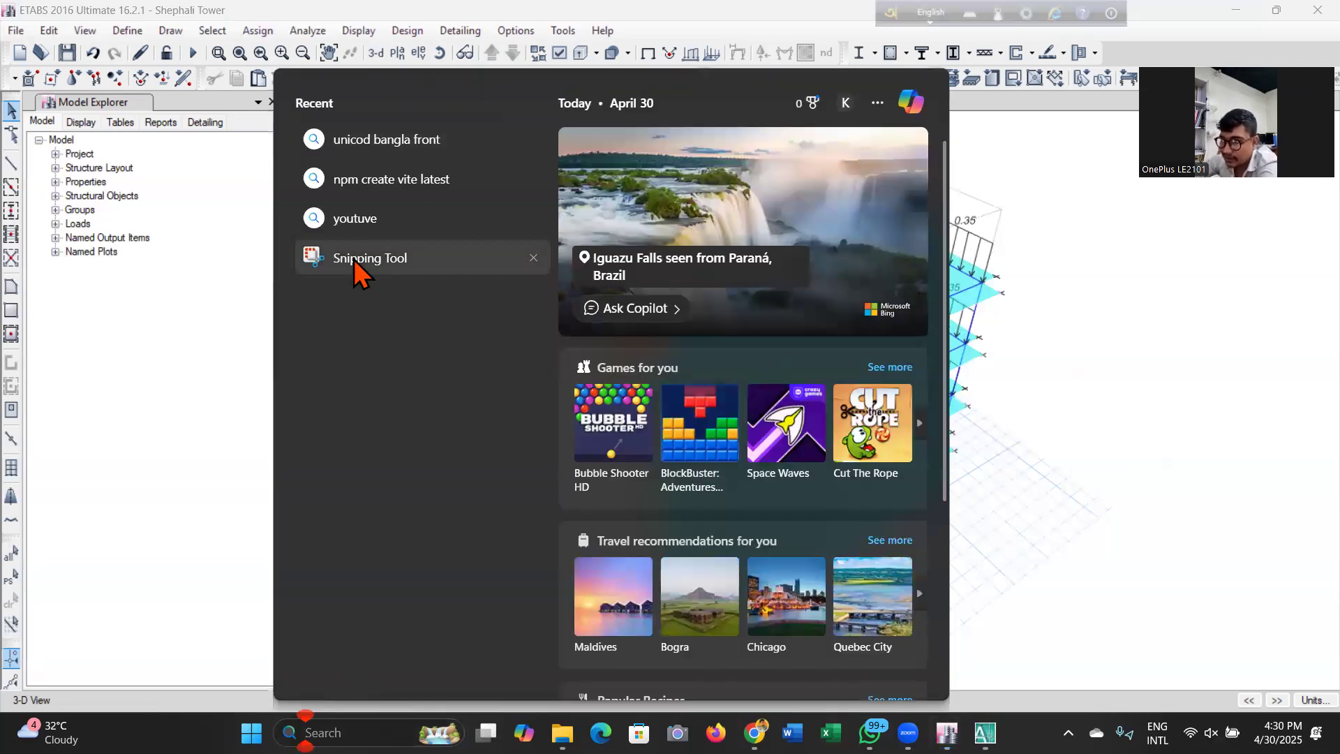
click(40, 553)
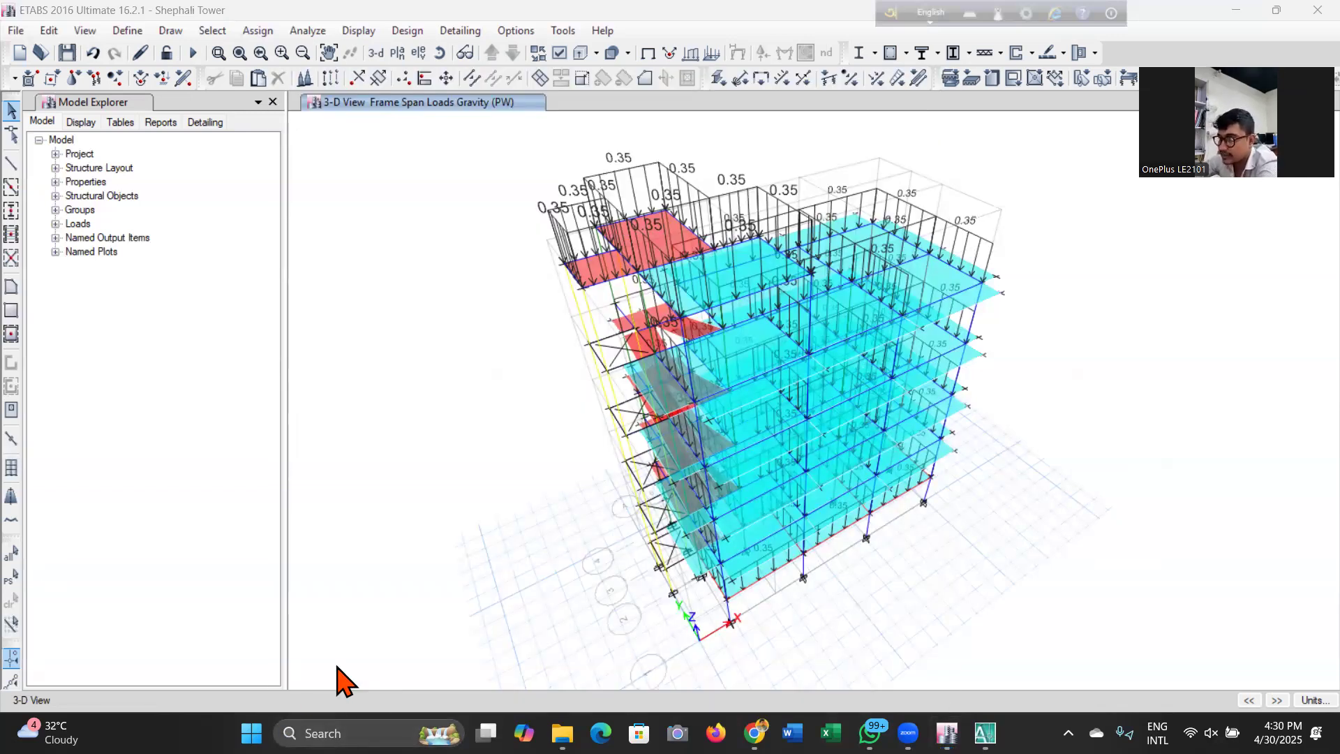
click(494, 165)
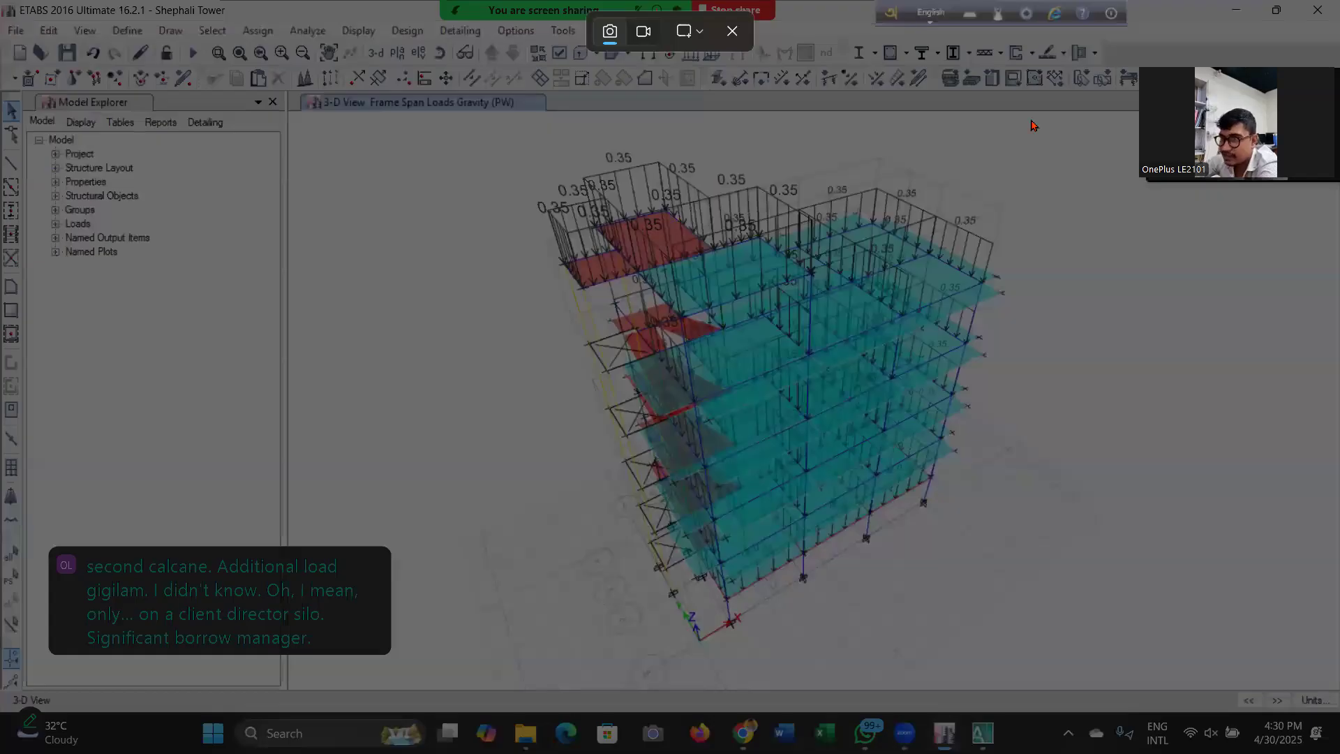
drag(0, 0, 1339, 753)
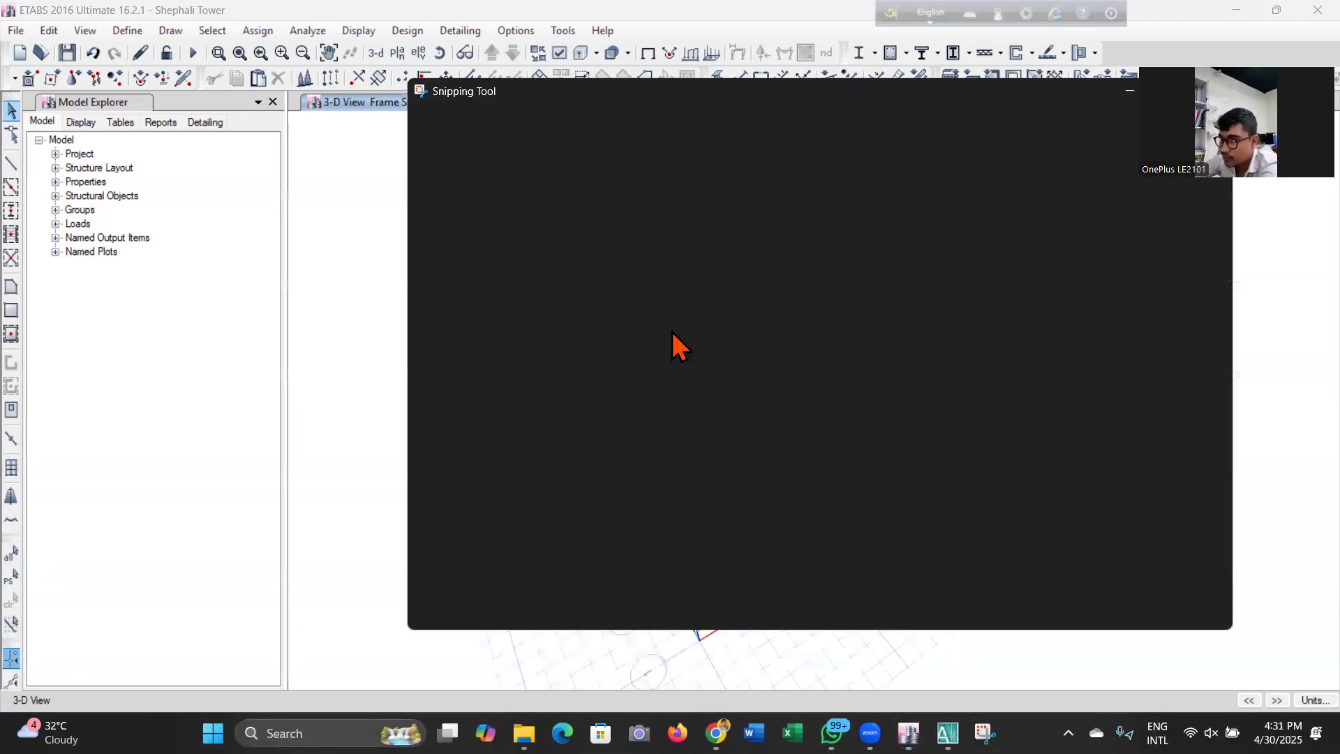
Save the captured image as a PNG named PW LOAD in the Shepali Tower folder under April 2025.
right_click(673, 346)
click(719, 384)
key(ctrl+s)
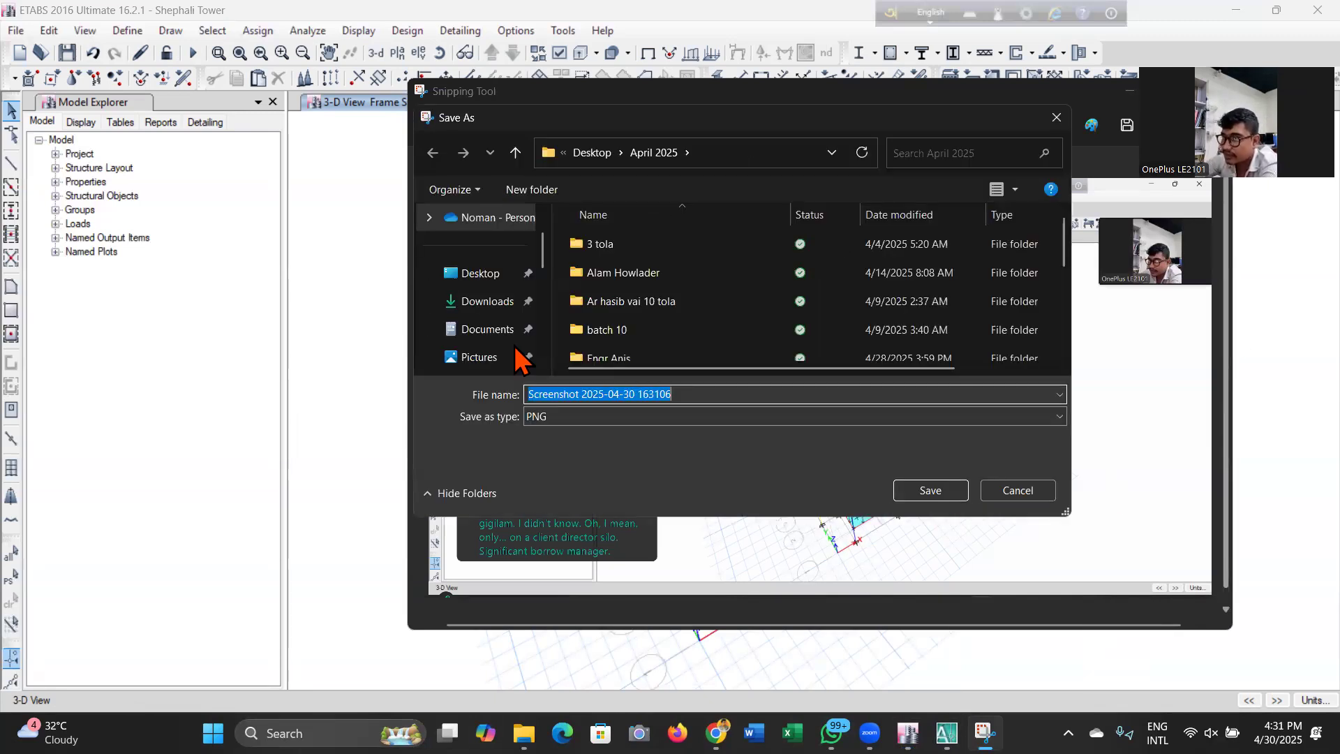
scroll(574, 268, down, 3)
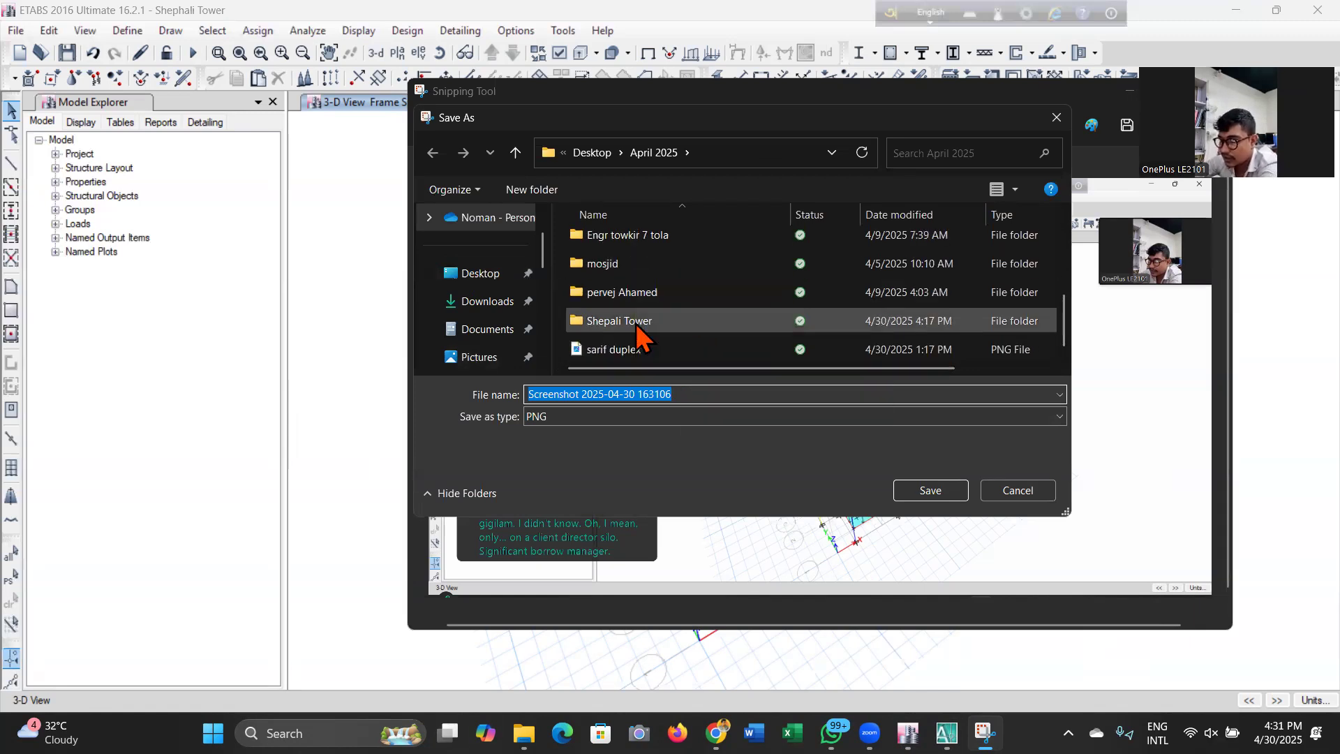
double_click(637, 323)
scroll(715, 363, down, 3)
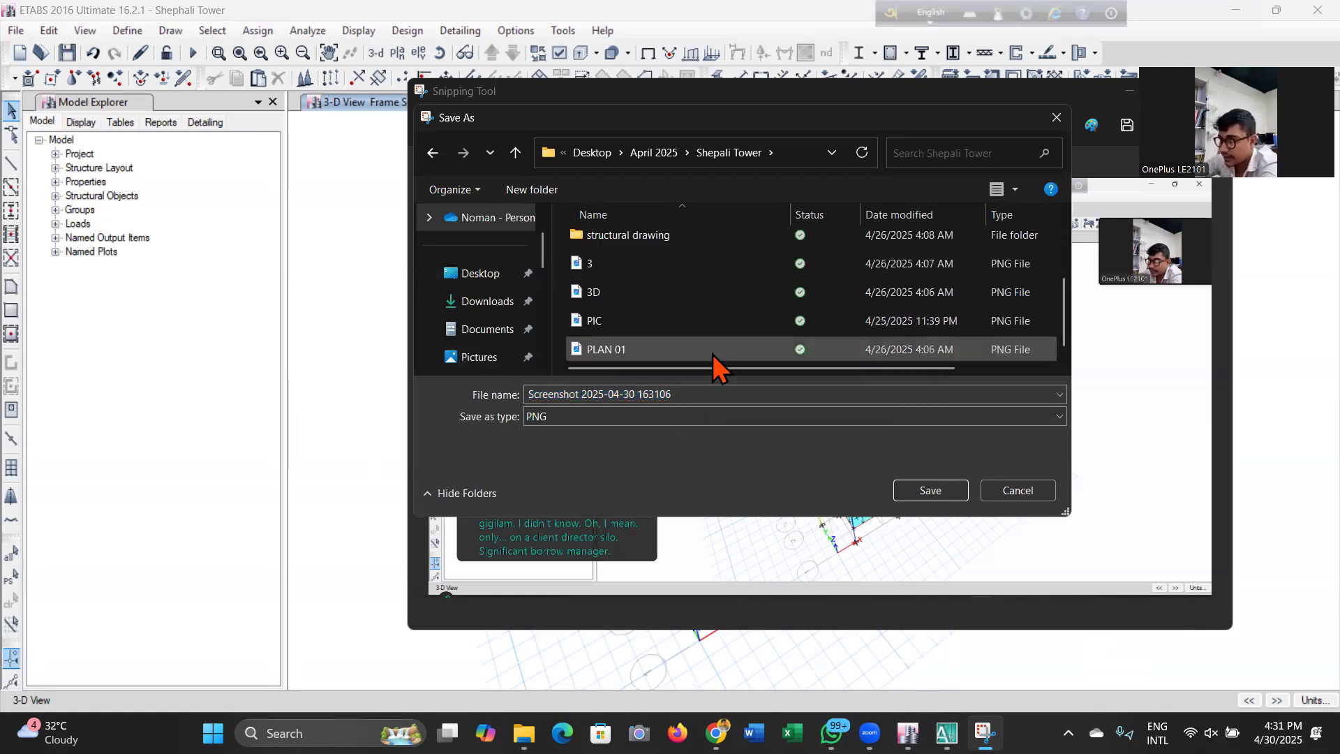
click(727, 388)
key(ctrl+a)
text(P)
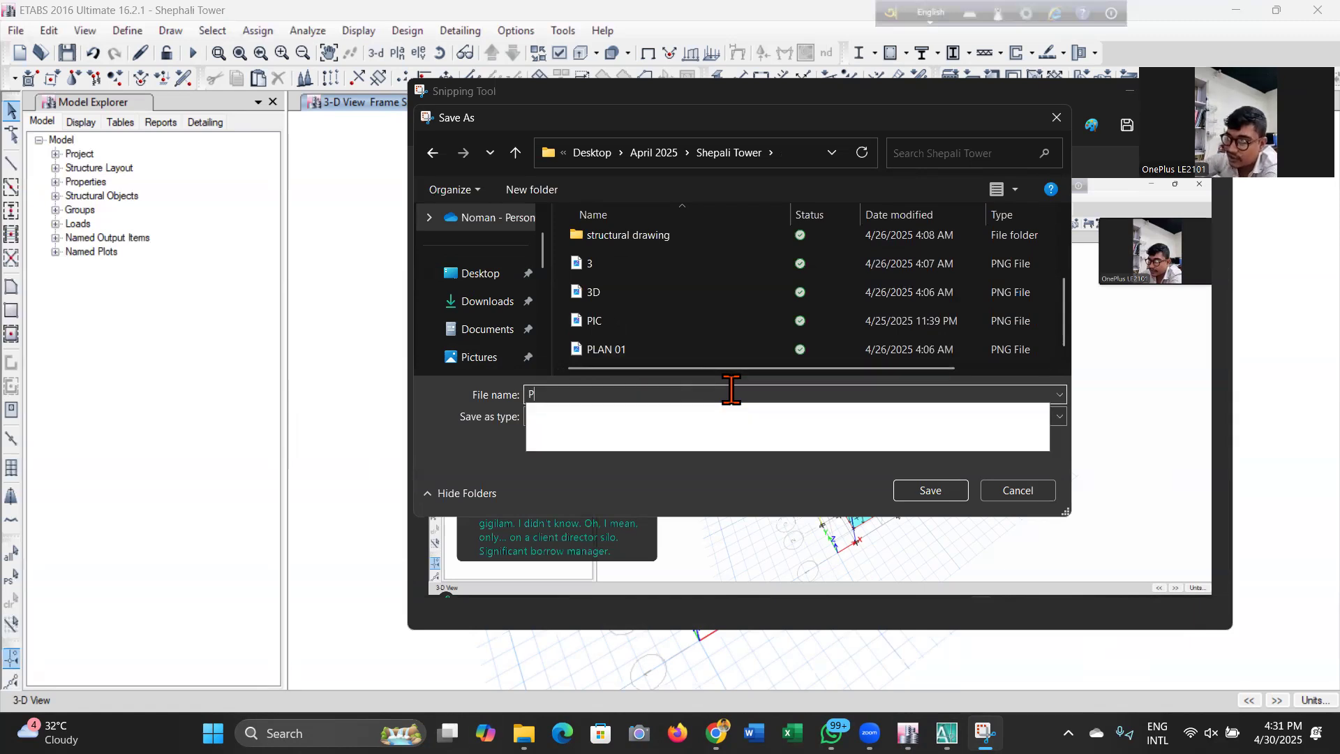
text(W LOAD)
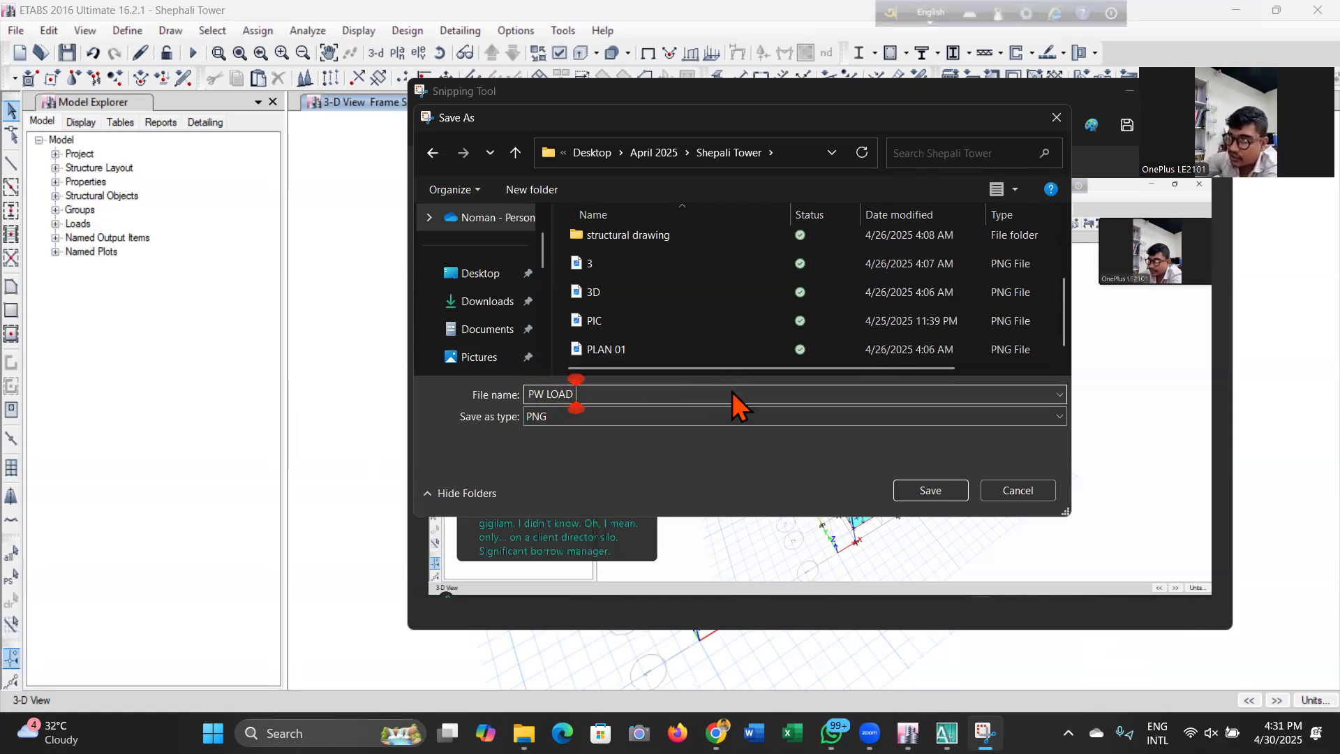
key(Return)
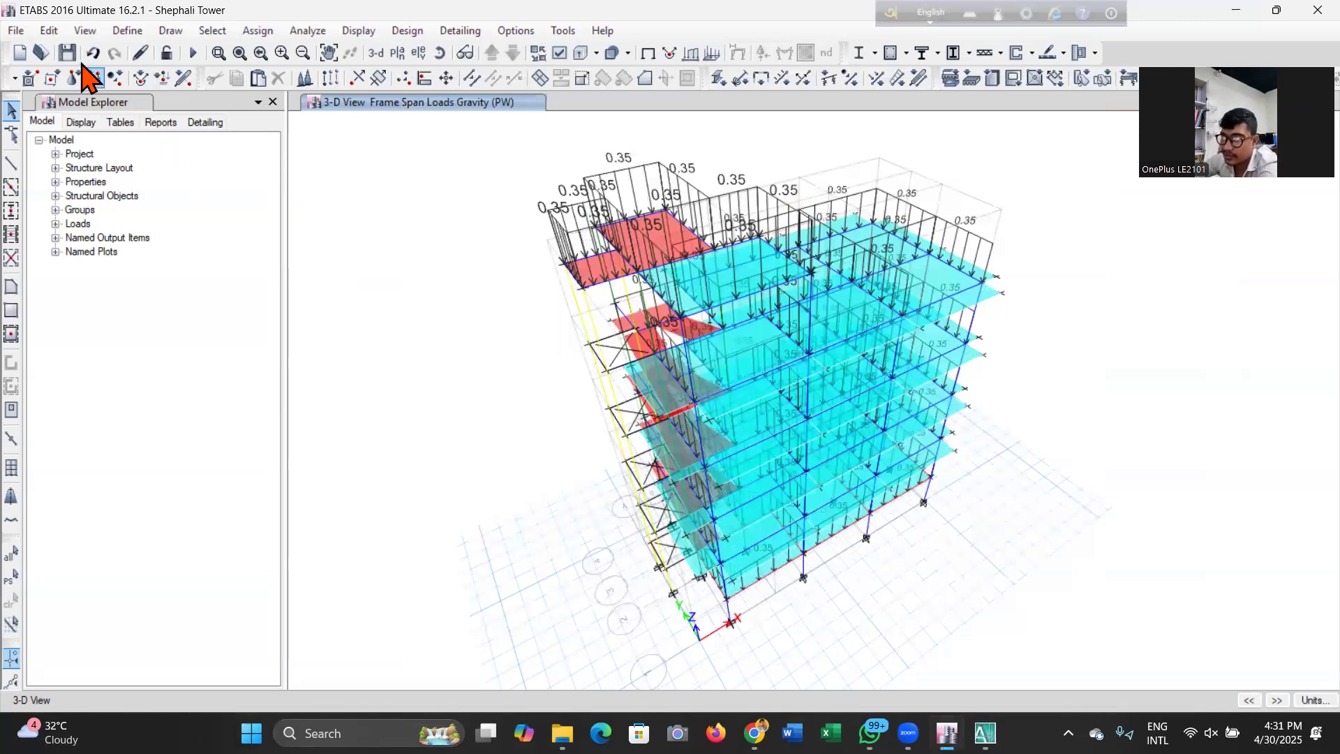
Save the Shephali Tower model.
click(72, 54)
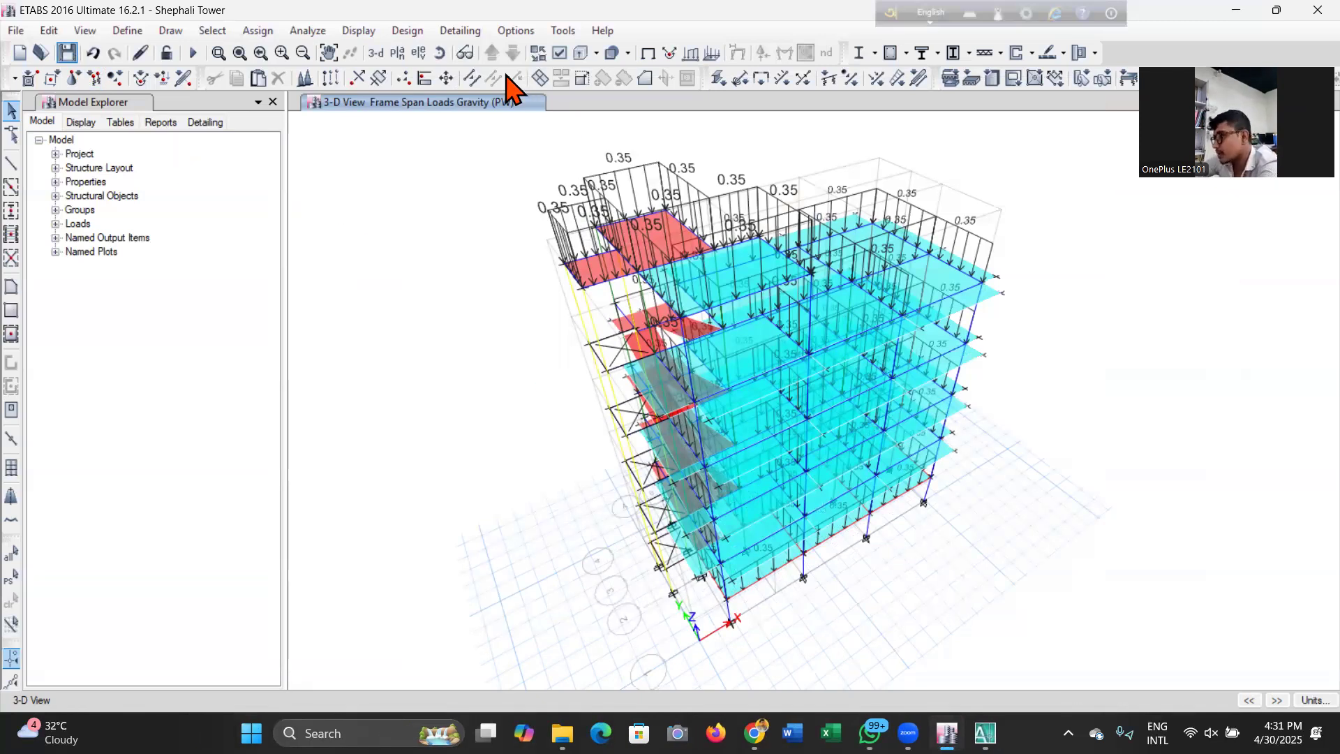
click(397, 54)
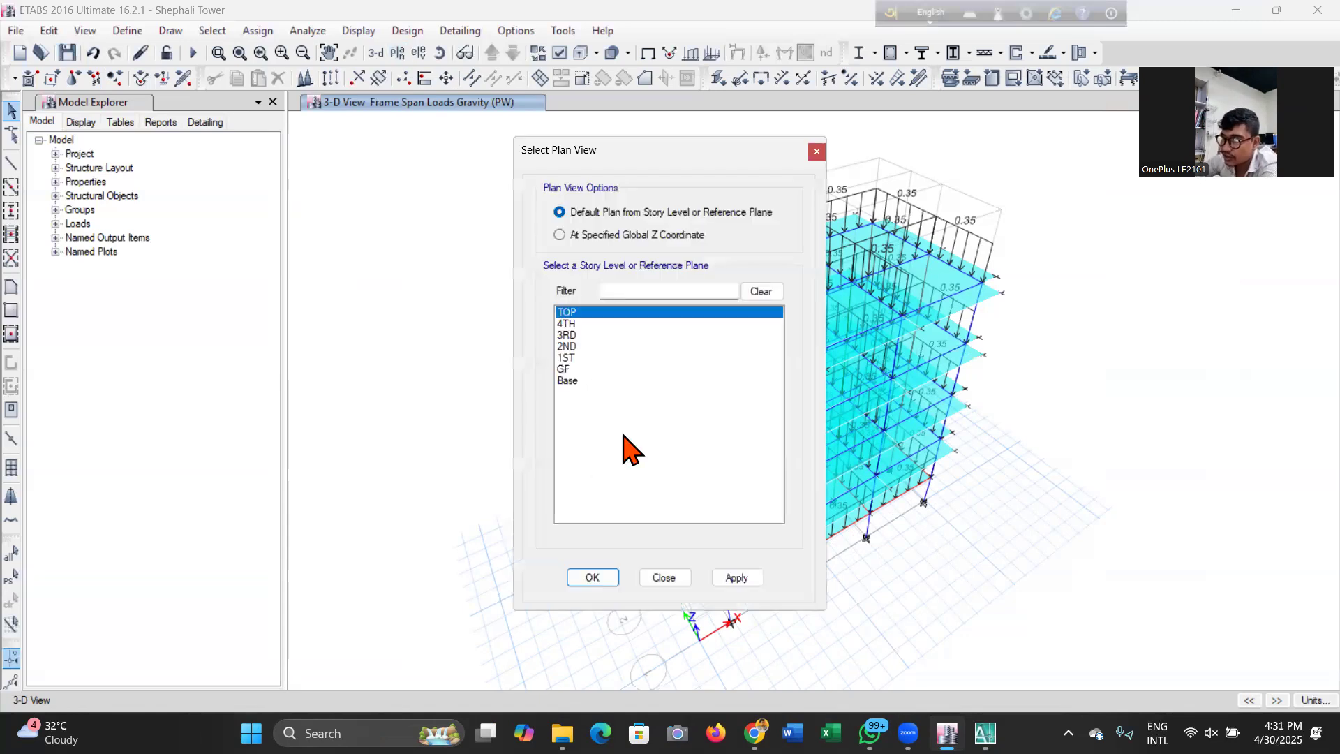
click(601, 370)
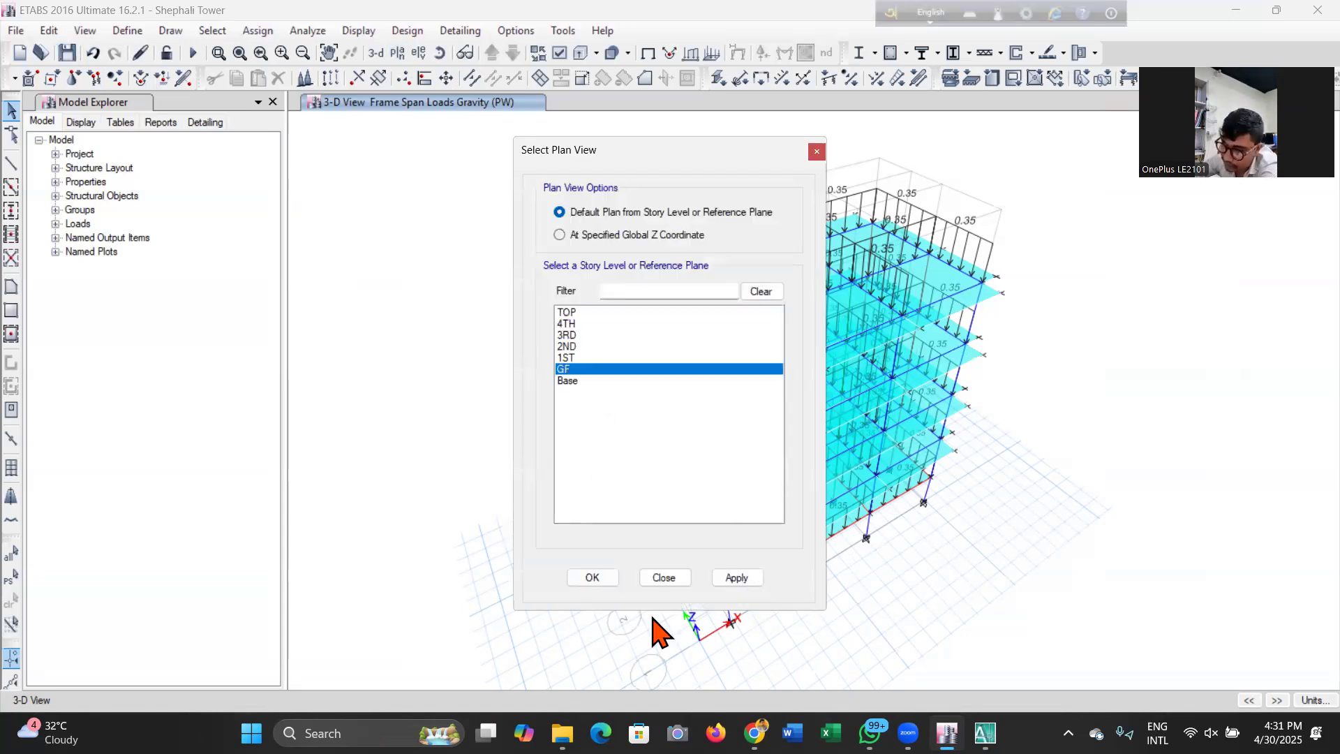
click(661, 579)
Try to select the lowest stair flight and landing shells one by one in the 3D view.
drag(722, 596, 873, 563)
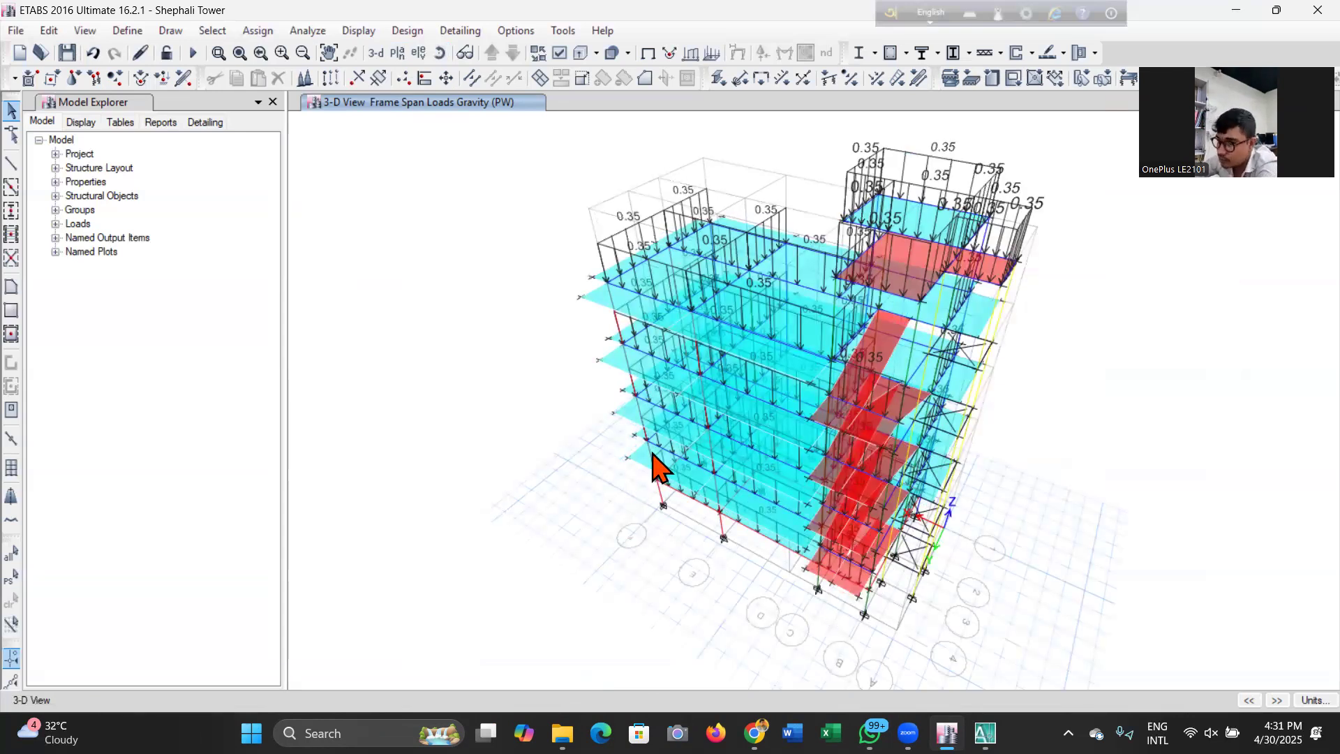
scroll(553, 291, up, 4)
scroll(621, 365, down, 5)
scroll(723, 443, up, 4)
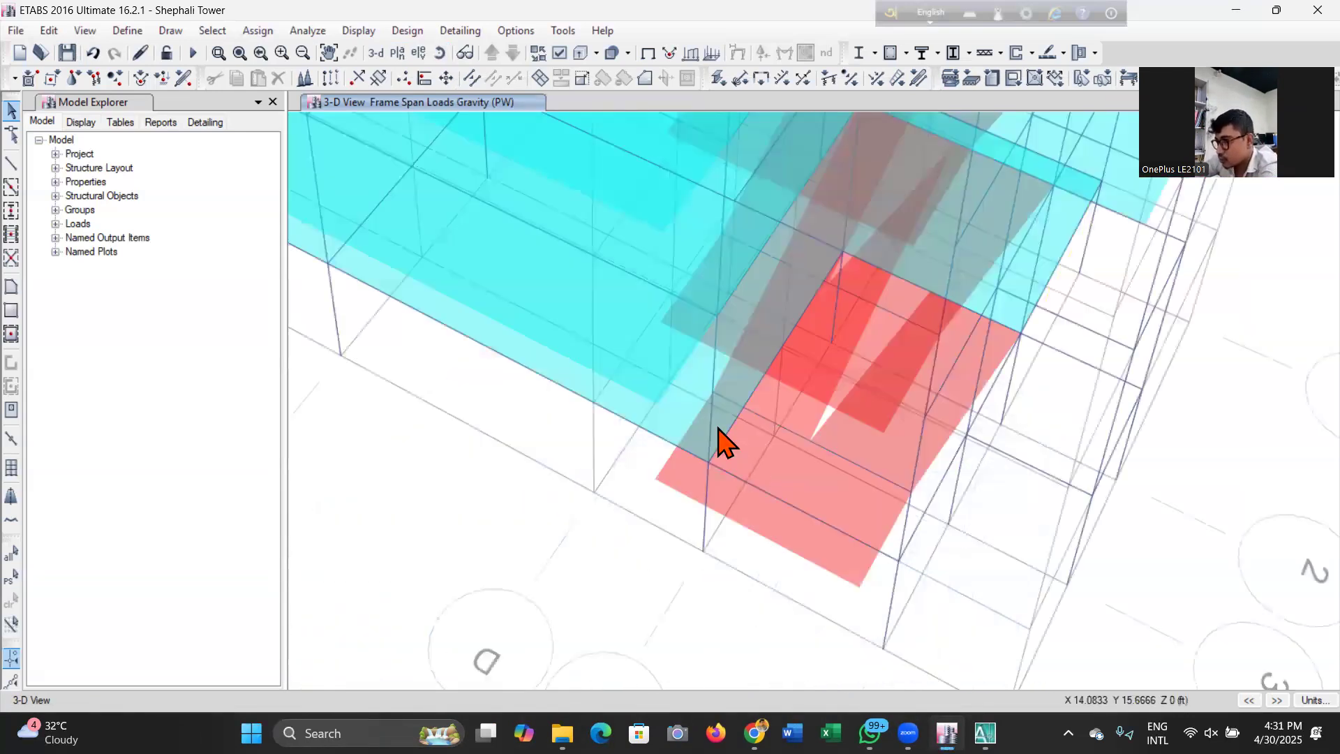
scroll(722, 443, up, 2)
click(716, 566)
click(803, 377)
click(920, 419)
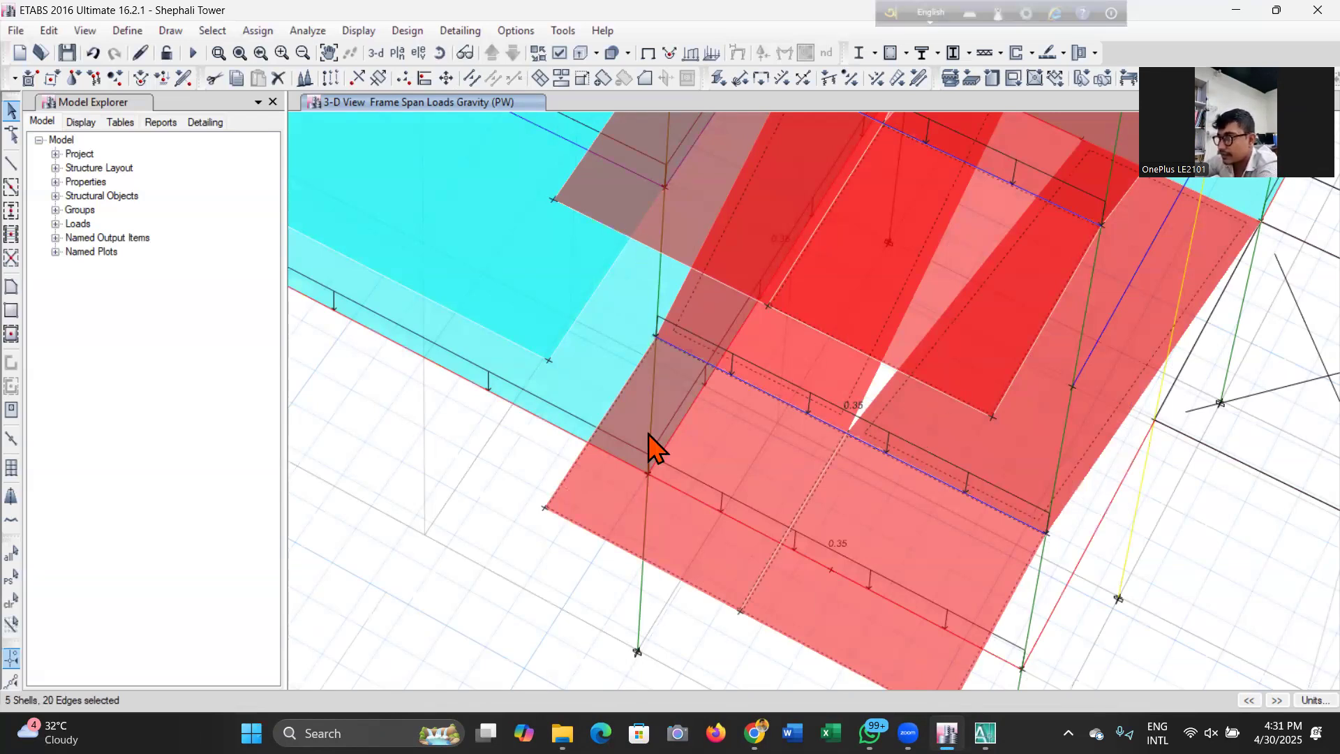
click(648, 433)
scroll(648, 434, down, 4)
click(67, 53)
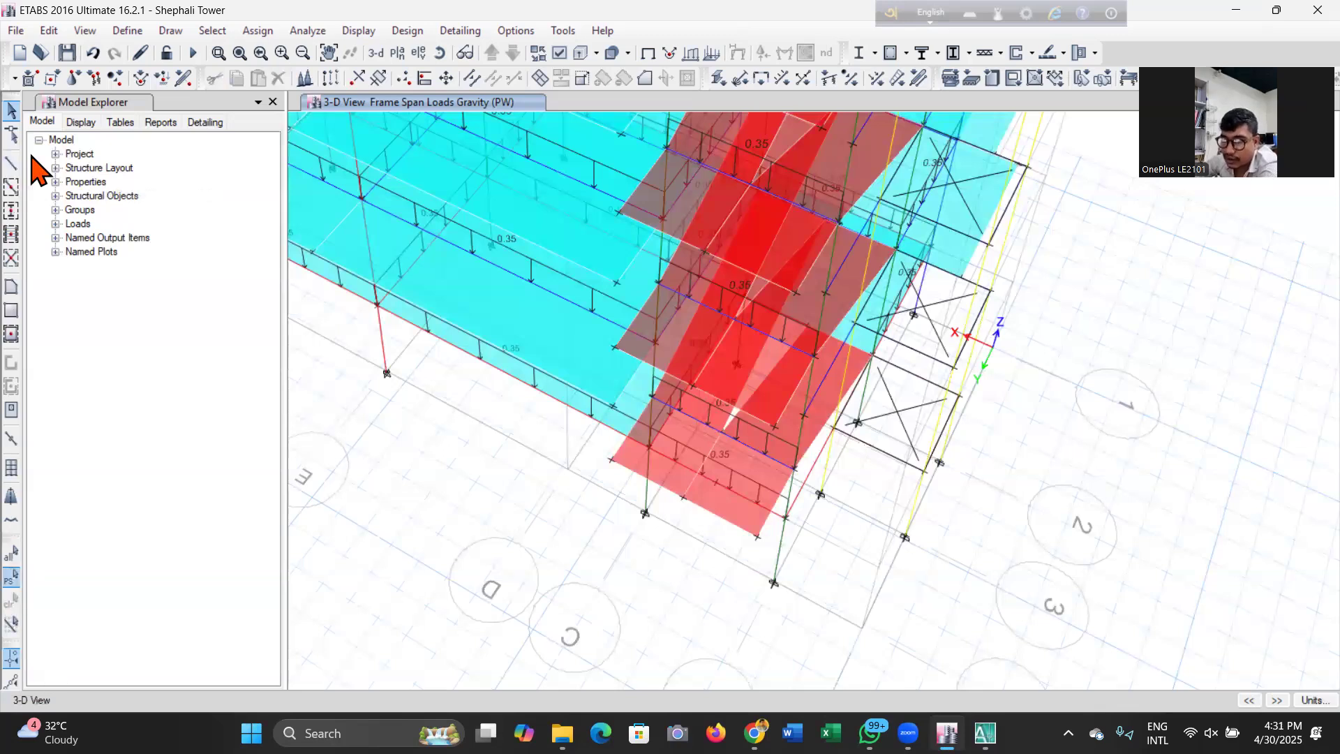
Switch the story scope from One Story to All Stories using the line draw mode.
click(11, 187)
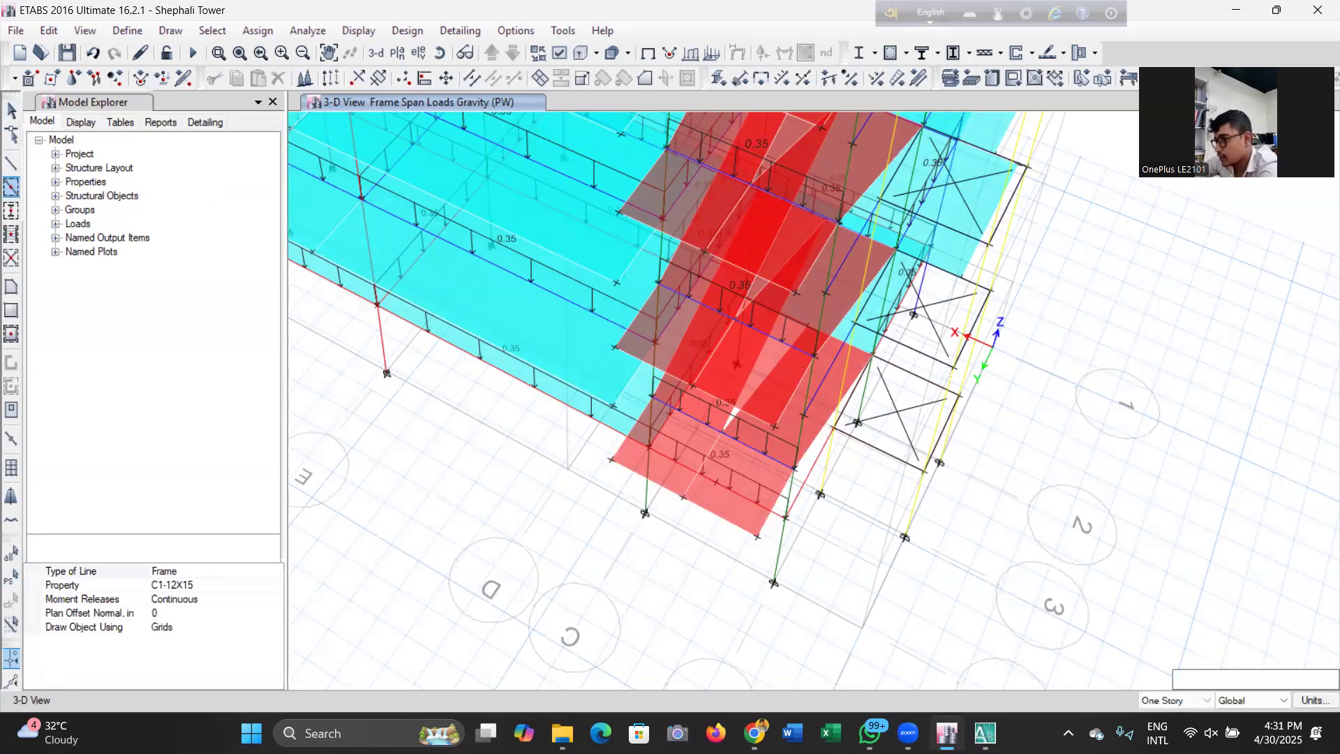
click(1176, 700)
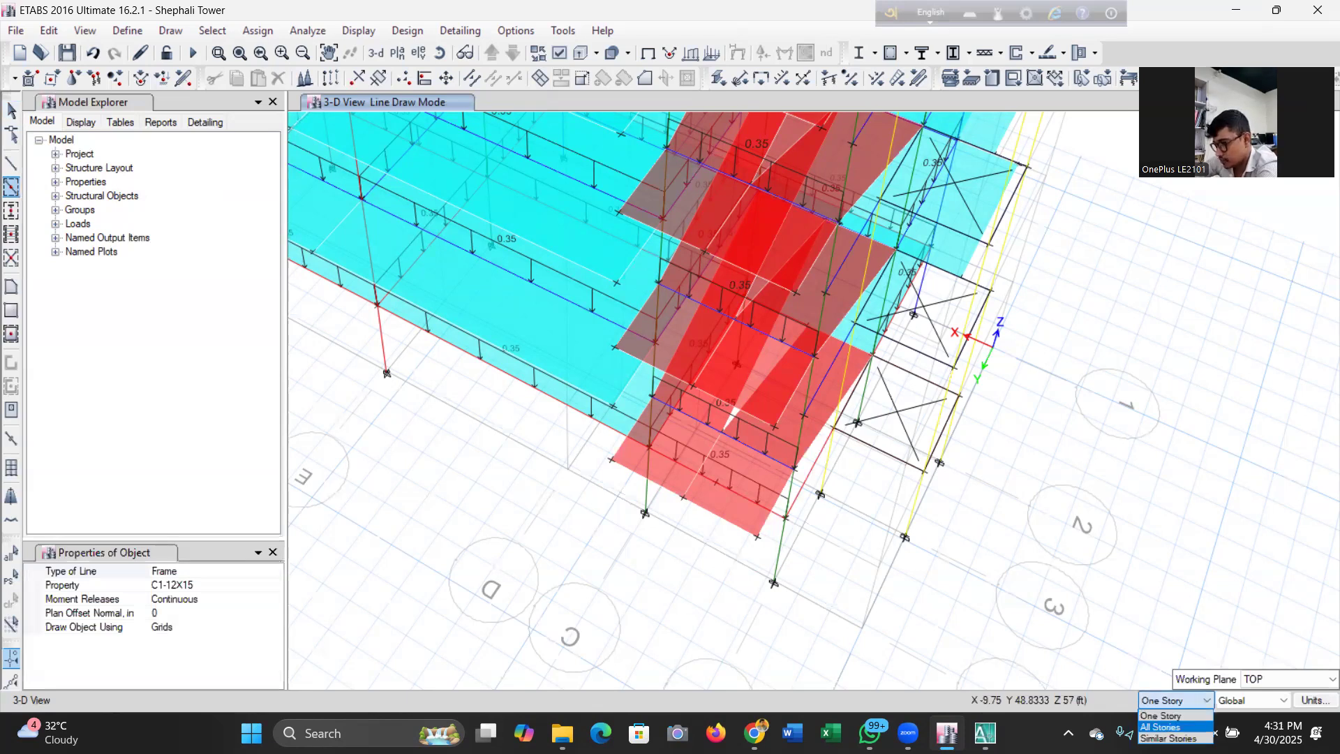
click(1162, 726)
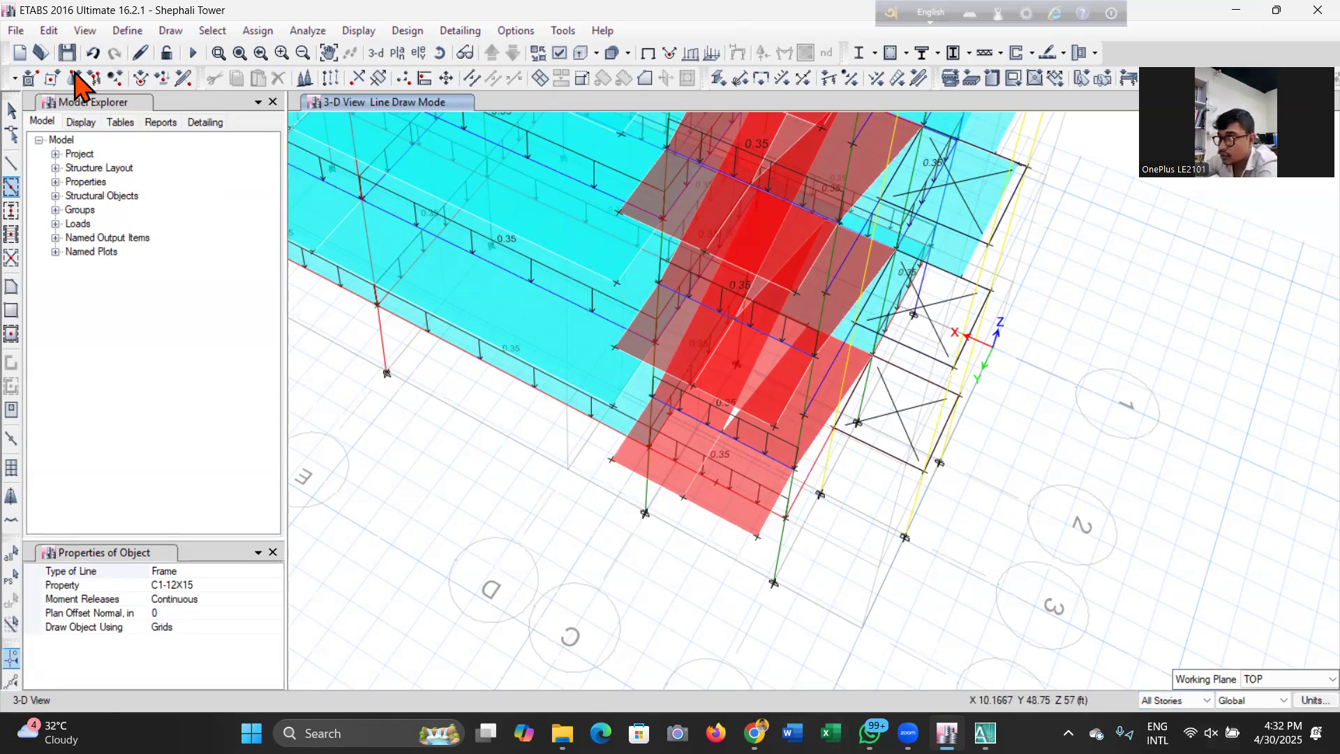
In the 1ST story plan, select the stair landing shells beyond grid 4 between grids B and C across all stories.
click(398, 58)
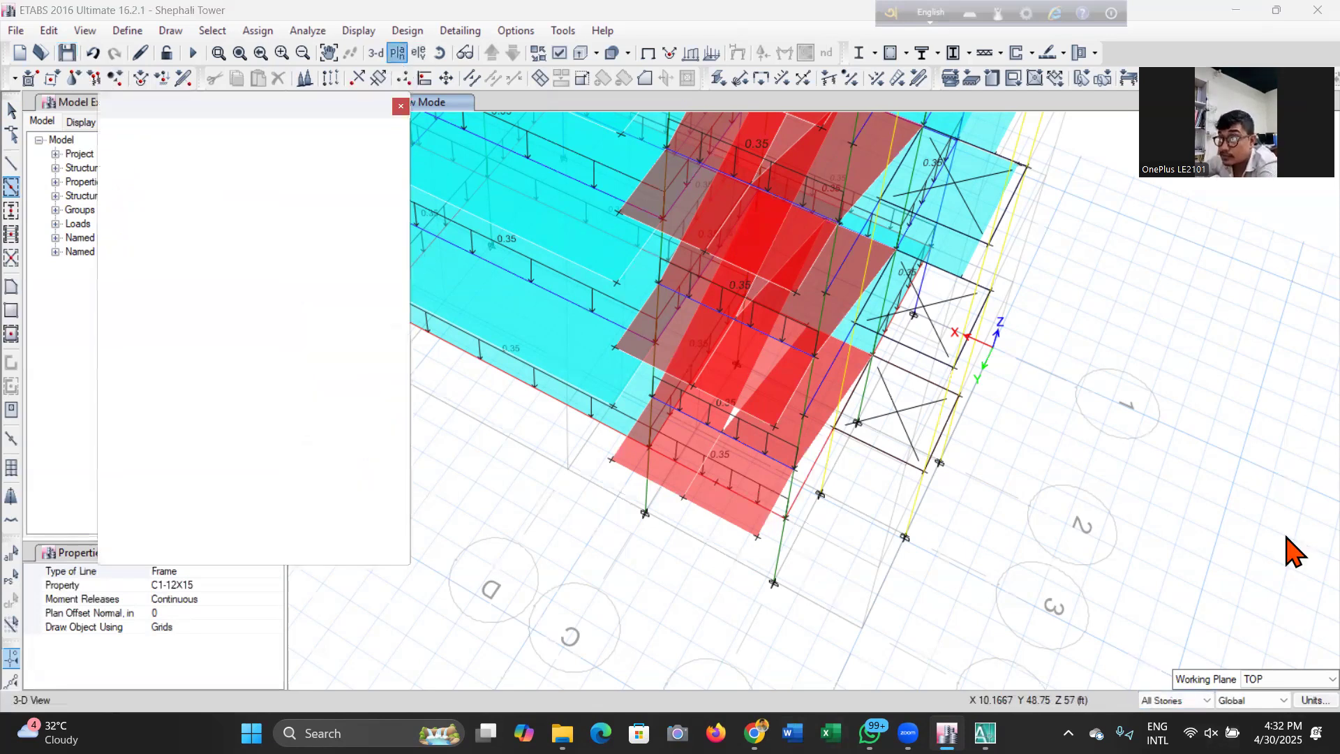
click(624, 370)
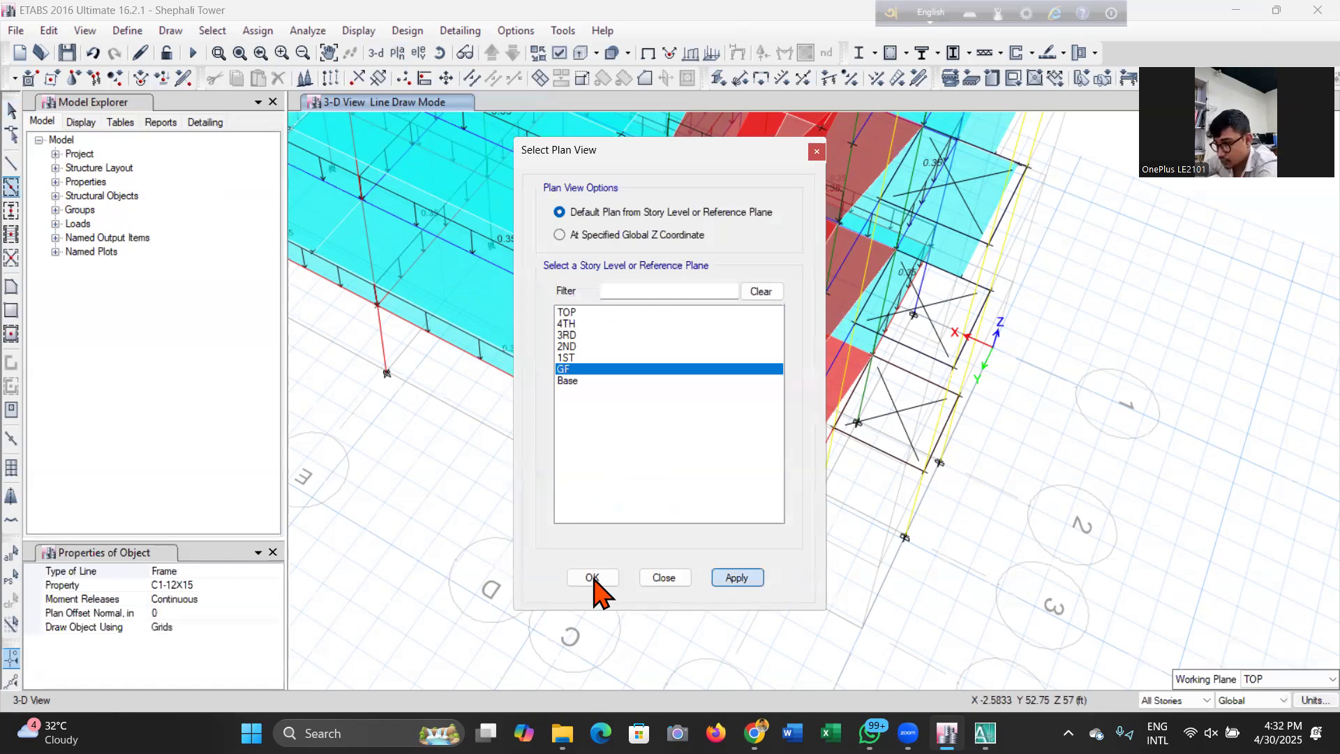
click(592, 577)
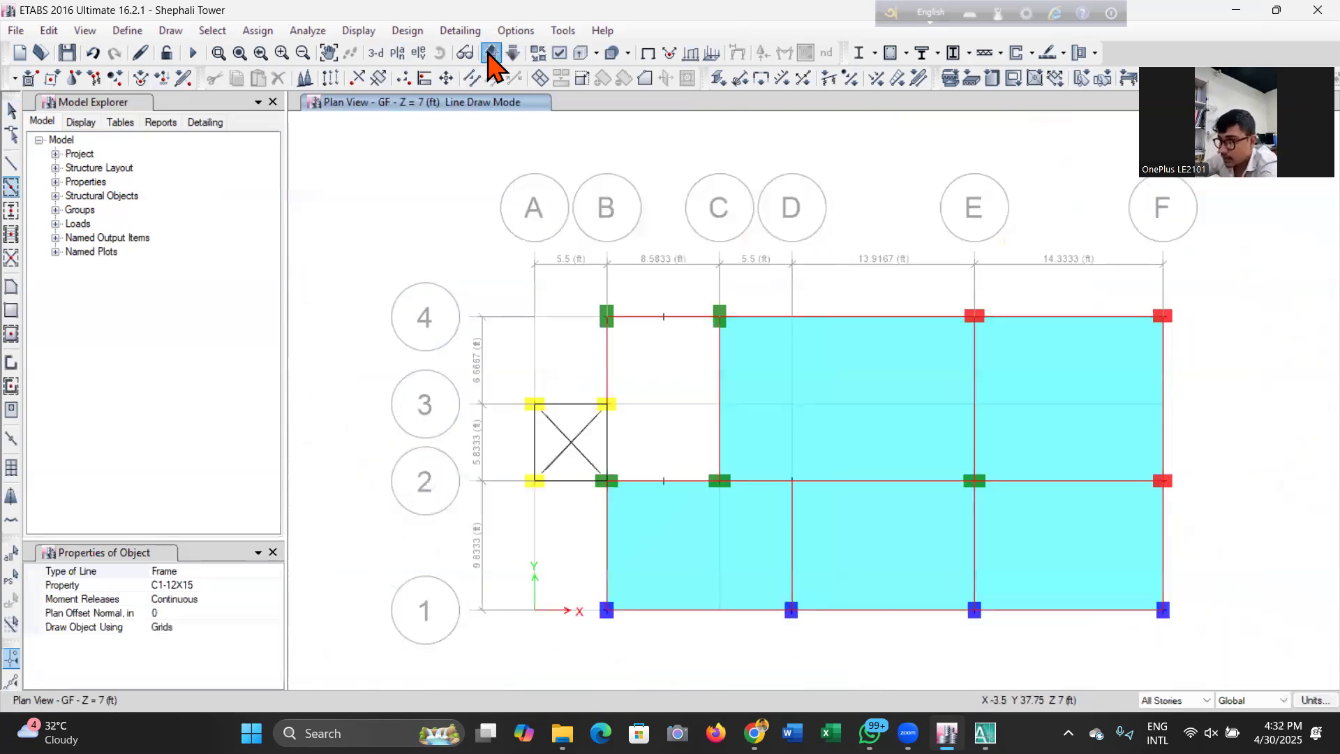
click(492, 53)
click(12, 111)
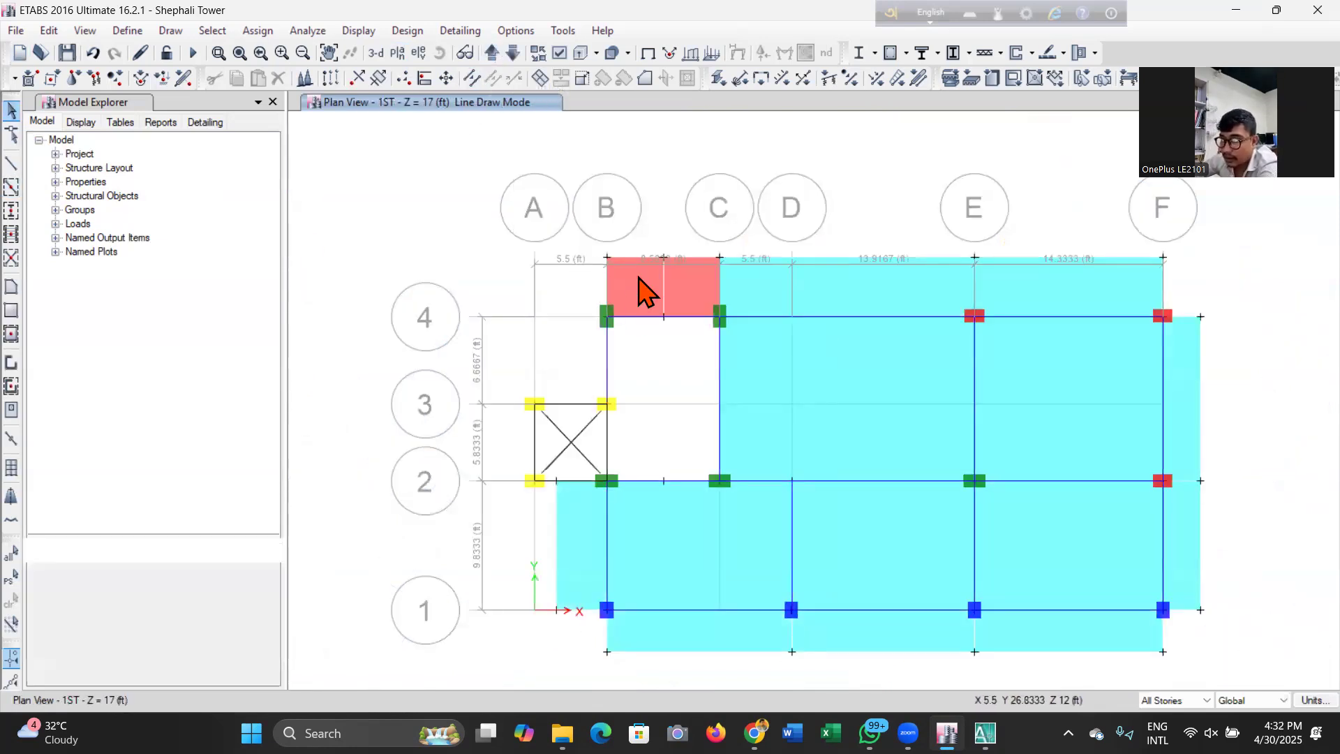
click(686, 300)
click(493, 53)
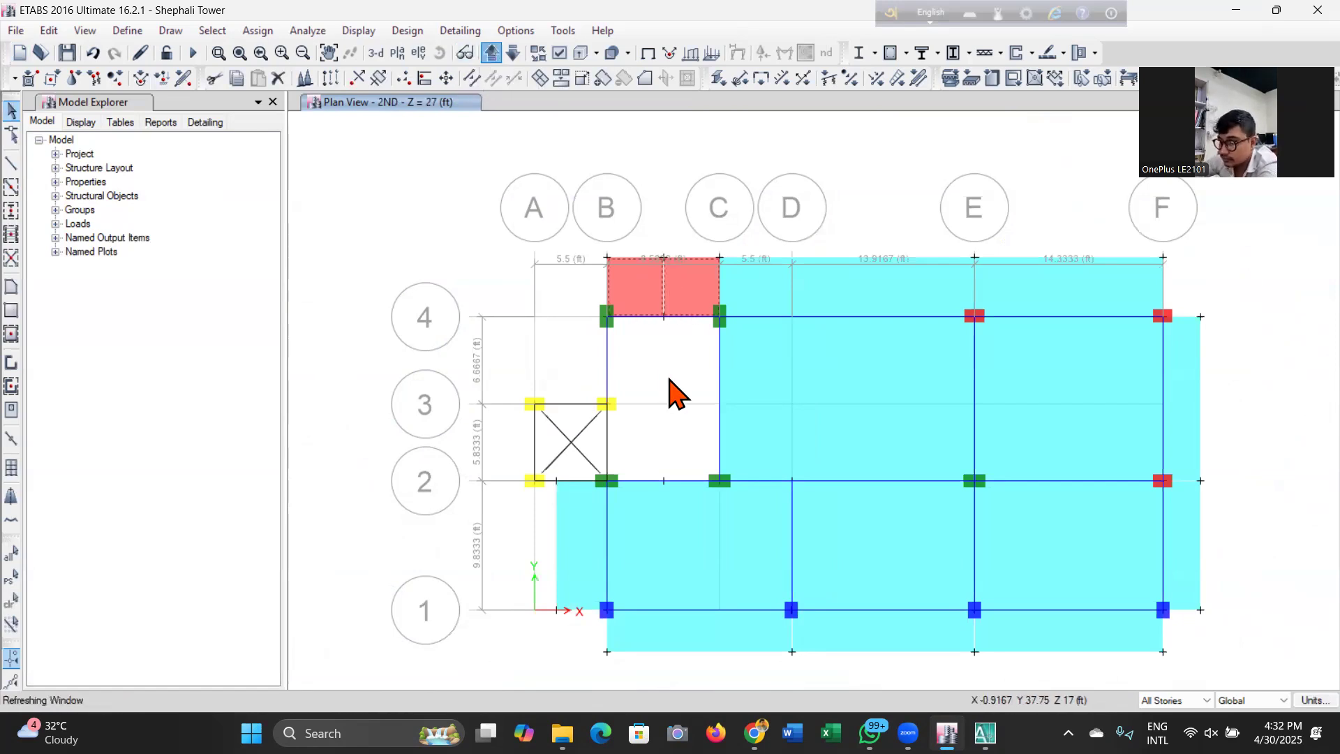
Add the inclined stair flight shells of all stories to the selection in the 3D view.
click(377, 57)
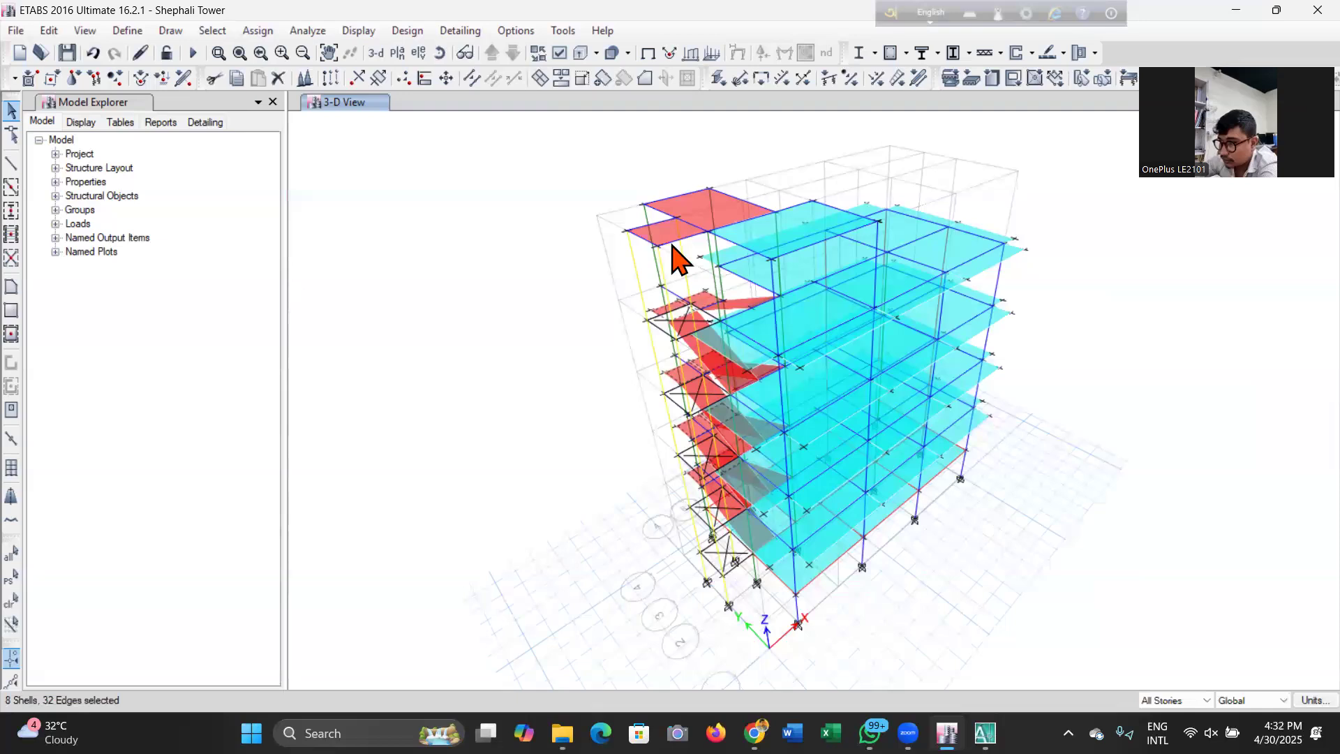
scroll(742, 288, up, 3)
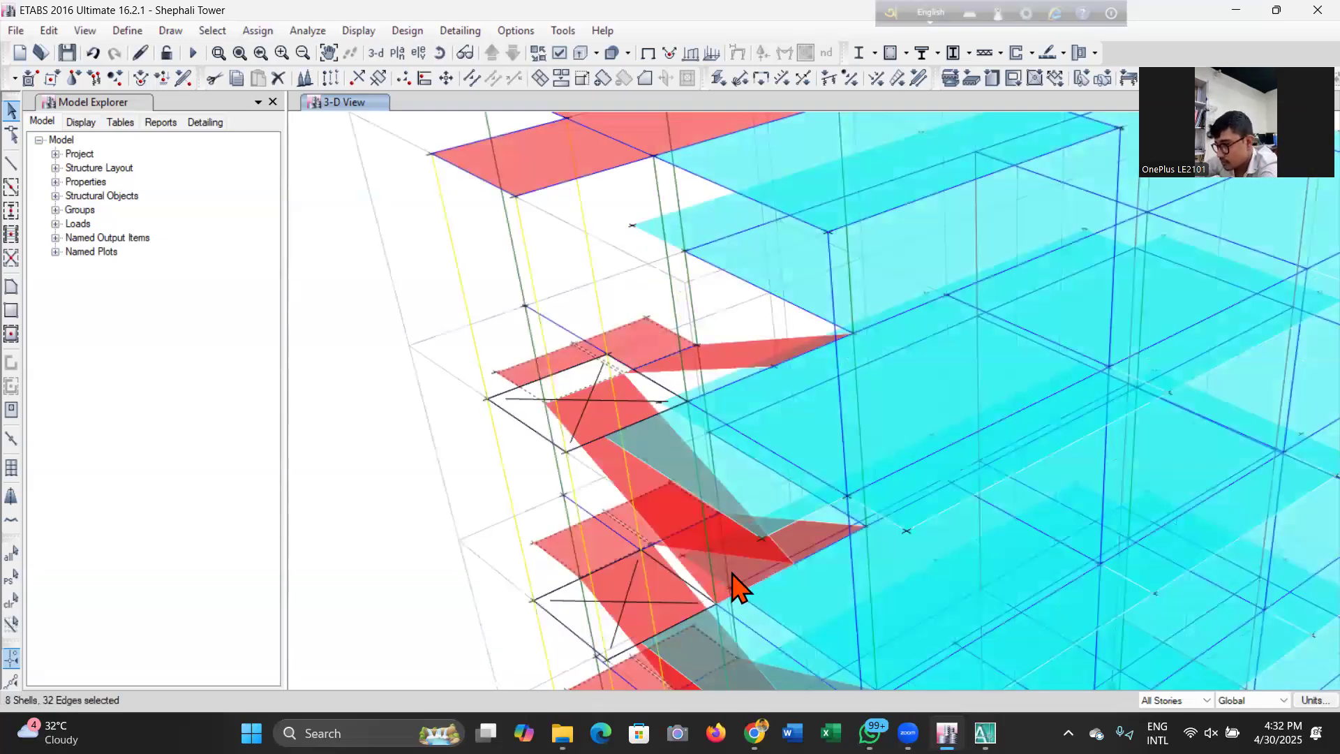
click(811, 541)
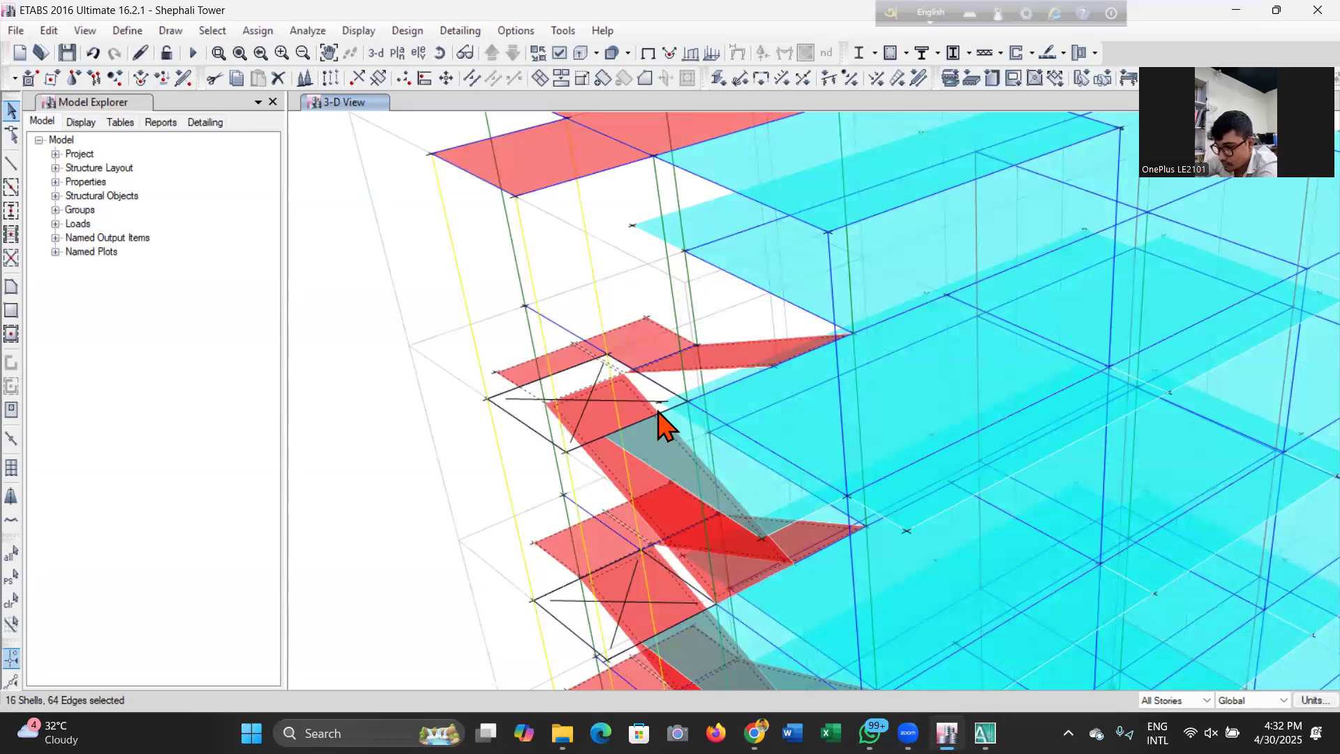
Check the selected stair flights and landings on every story from several sides of the 3D model.
scroll(658, 412, down, 5)
scroll(700, 593, up, 4)
scroll(670, 542, down, 1)
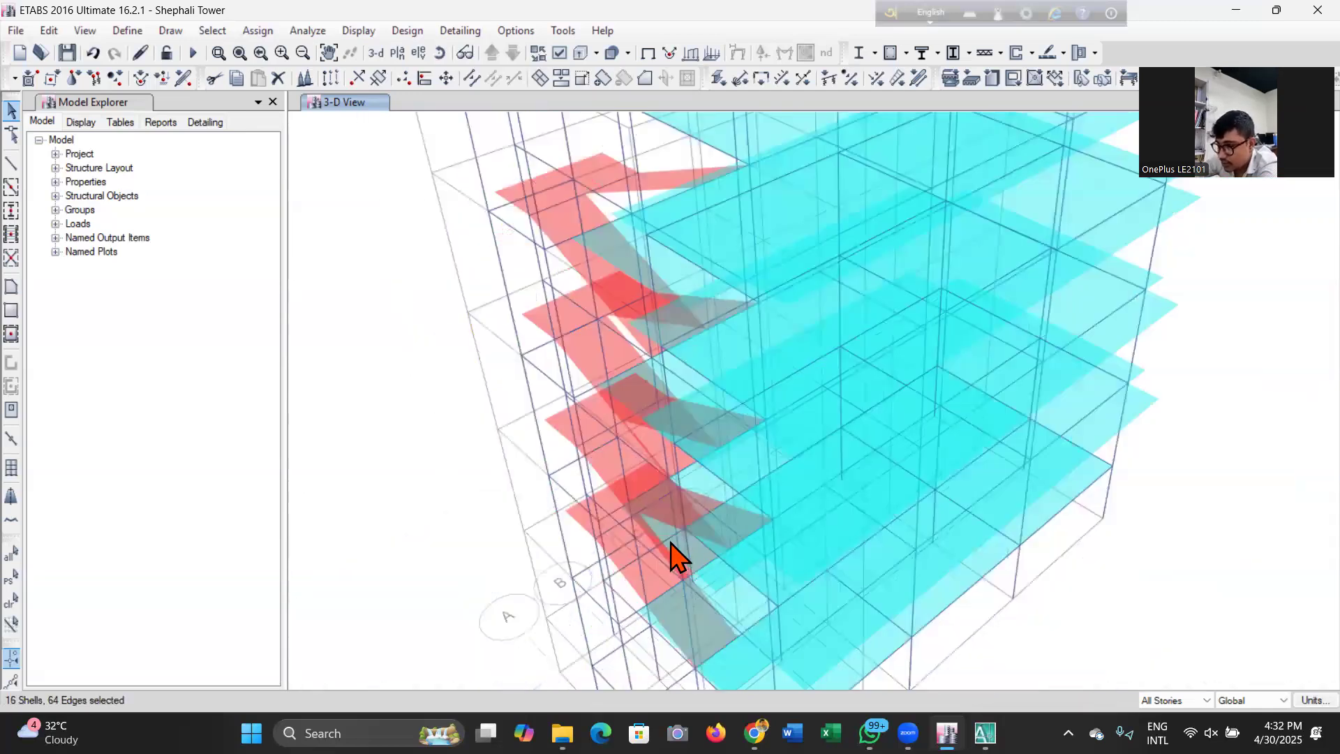
scroll(670, 551, down, 4)
scroll(640, 275, up, 4)
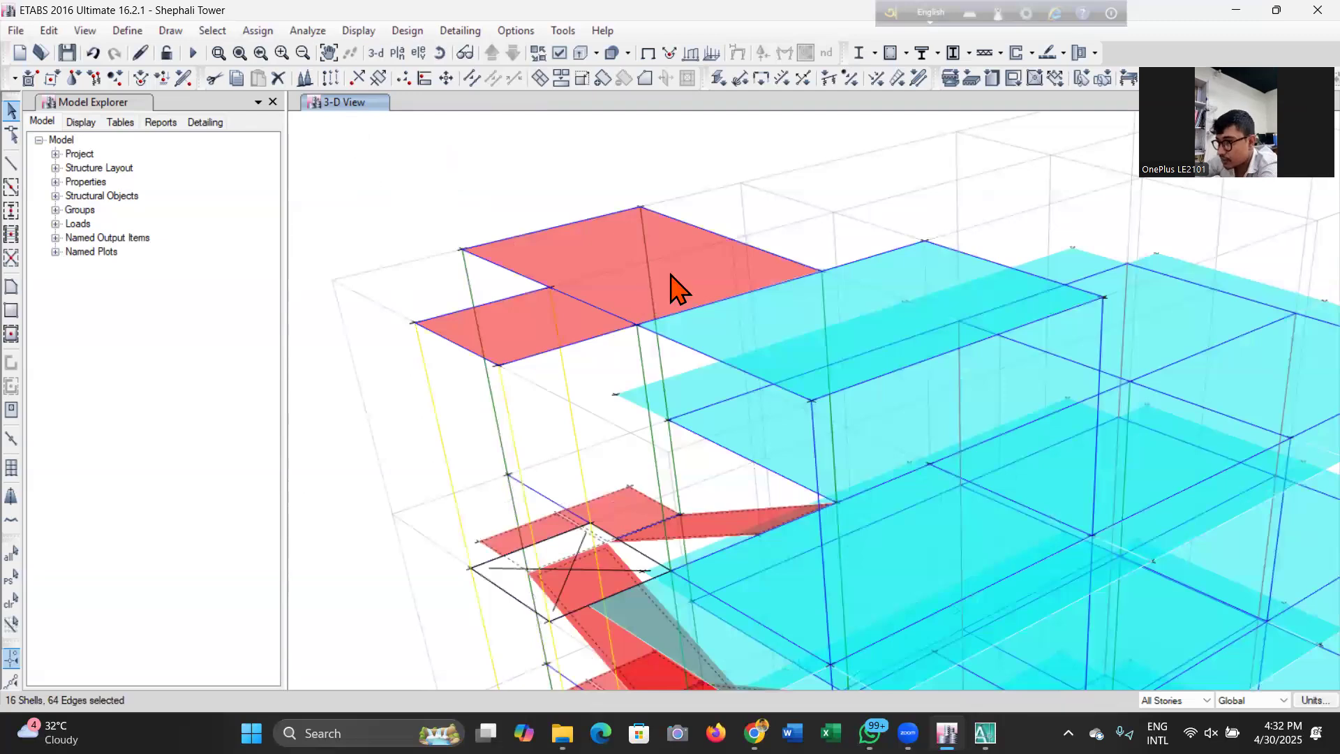
scroll(677, 288, down, 4)
click(439, 53)
drag(567, 604, 994, 608)
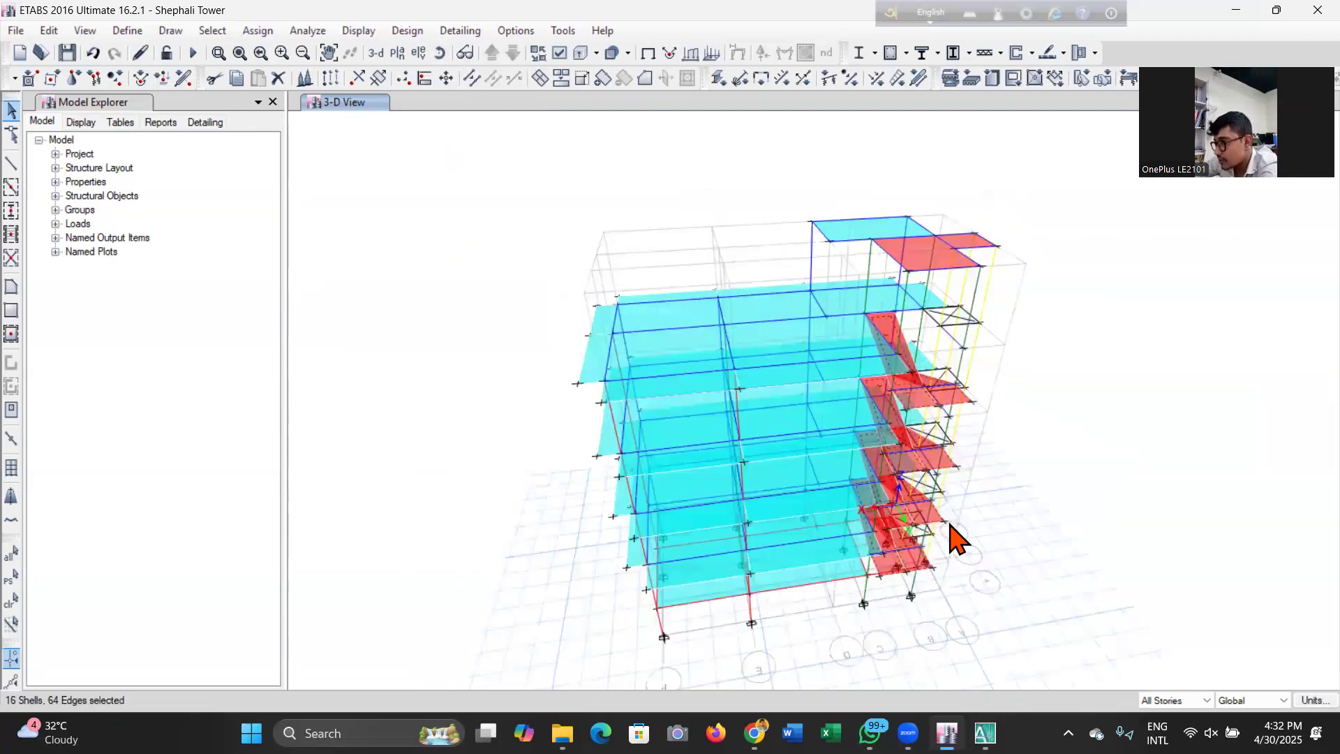
Assign a uniform gravity shell load of 20 lb/ft² under the FF load pattern to the selected stair shells, replacing existing loads.
click(257, 31)
mouse_move(323, 209)
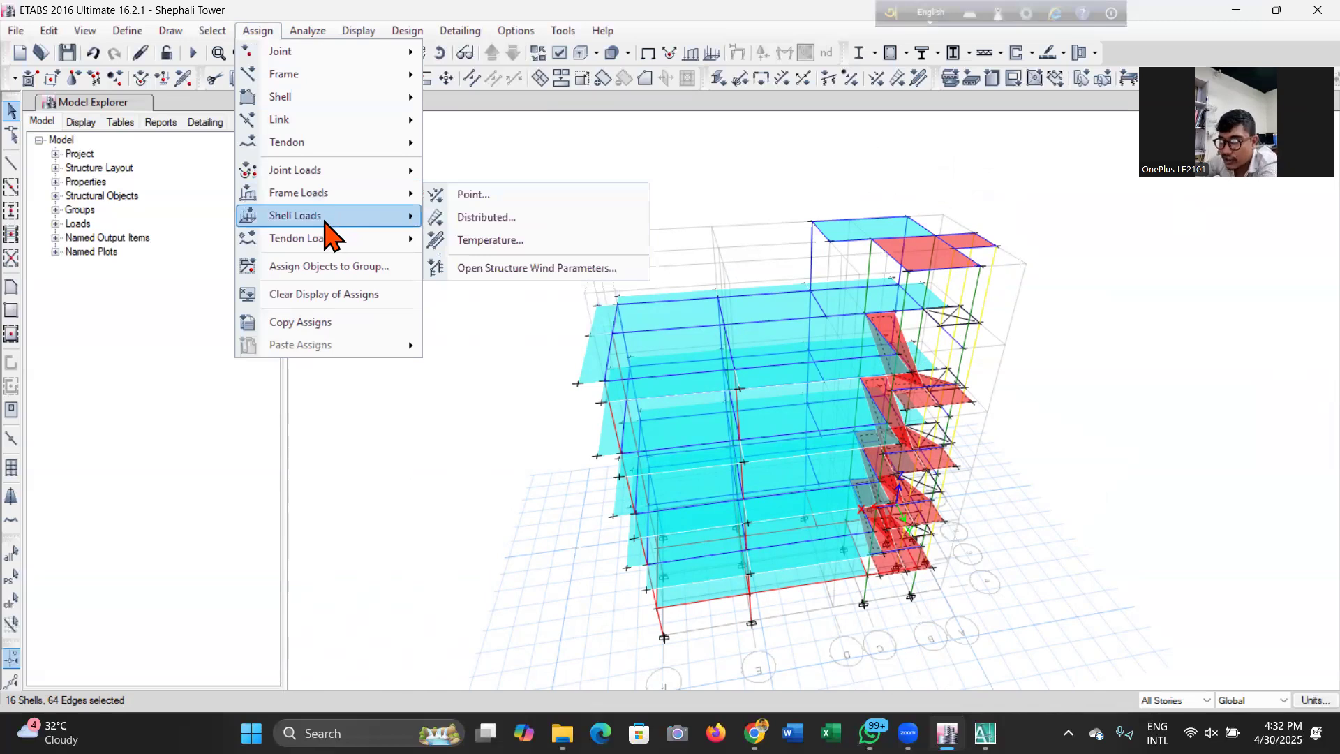
click(469, 244)
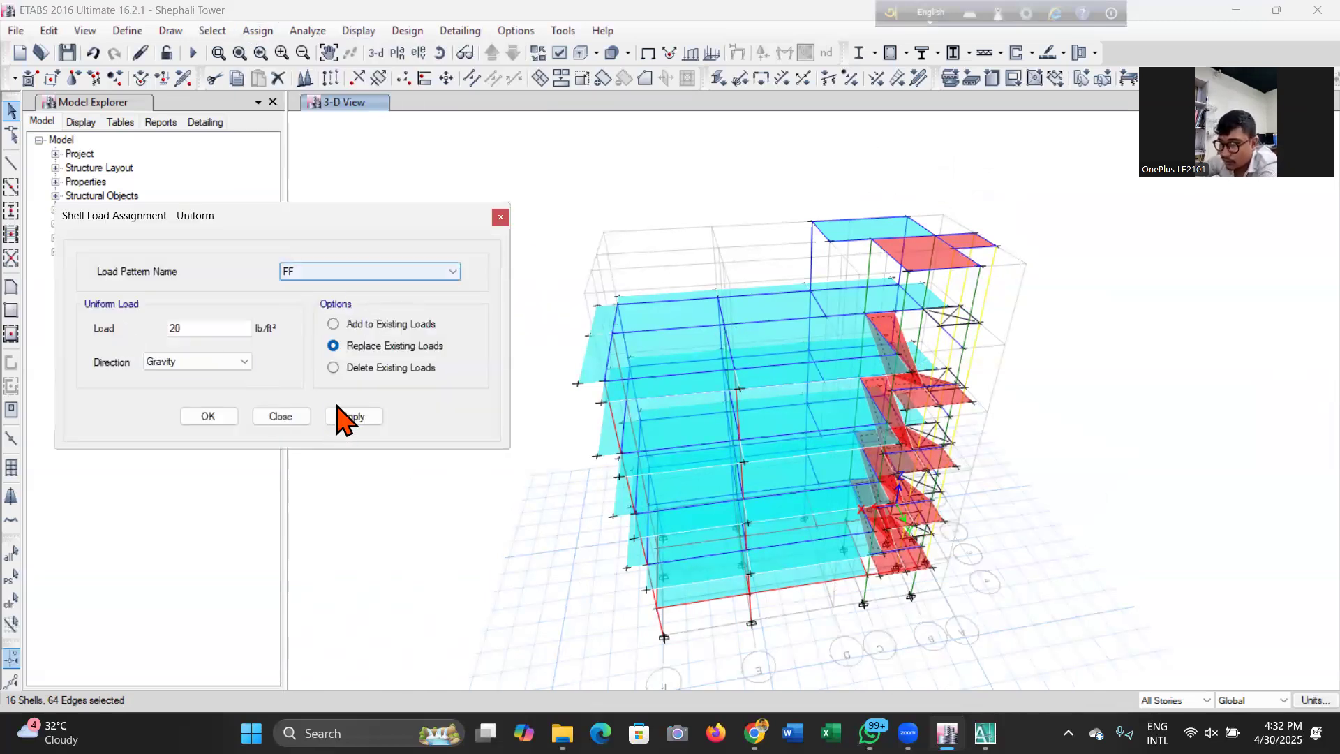
click(349, 417)
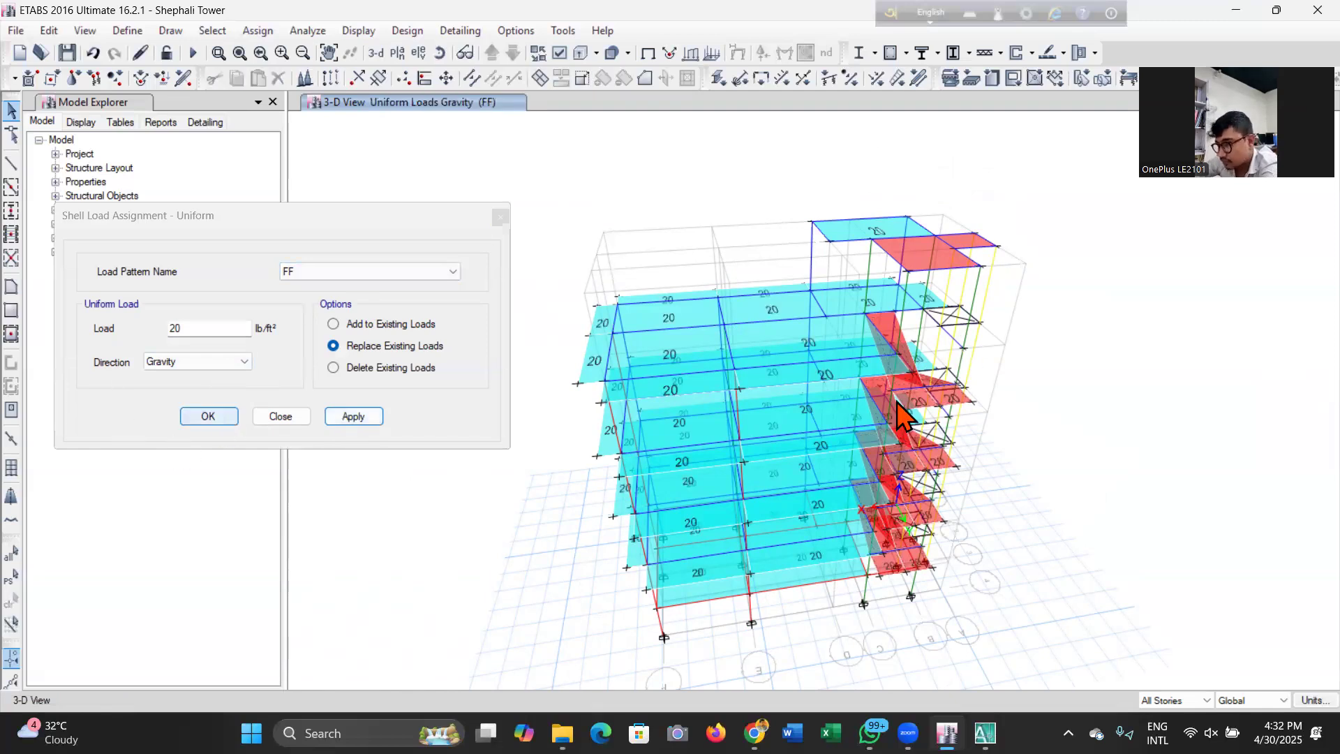
Reselect the stair shells and assign them a uniform gravity load of 84 lb/ft² under the Live load pattern, replacing existing loads.
click(371, 272)
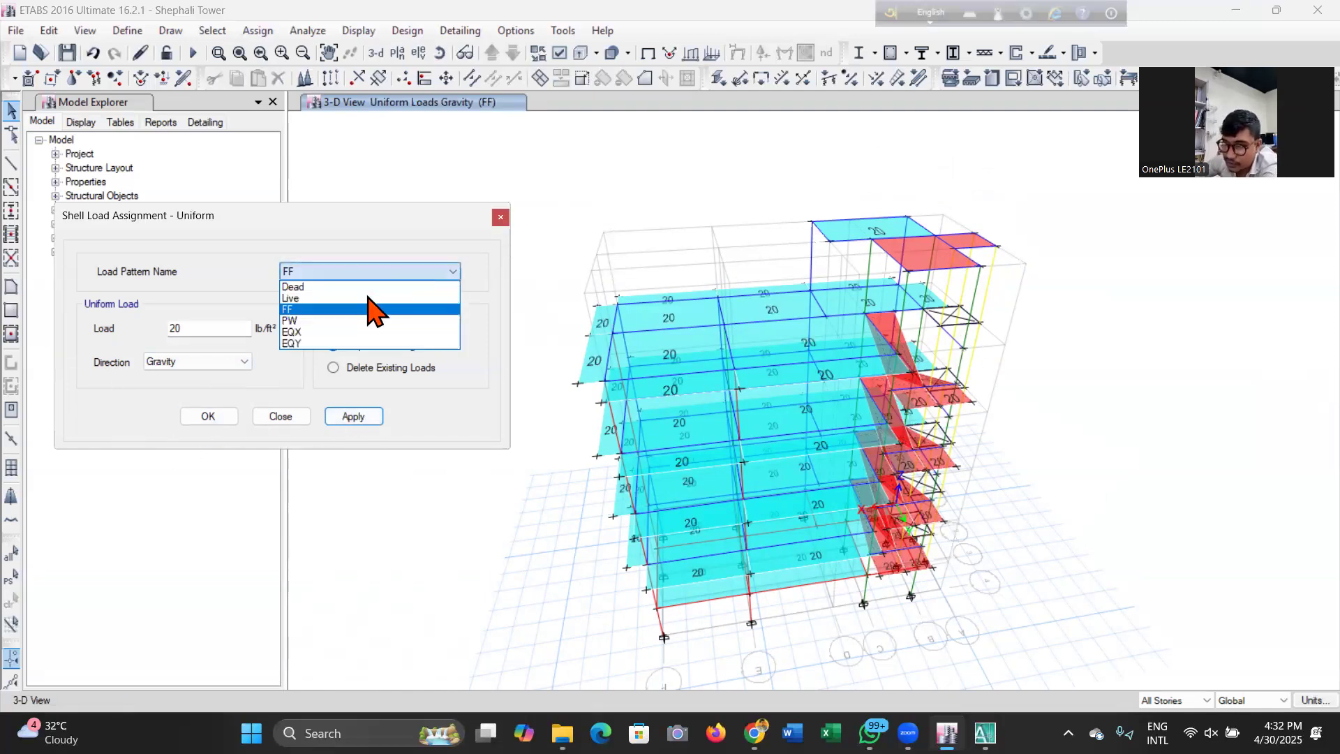
click(360, 322)
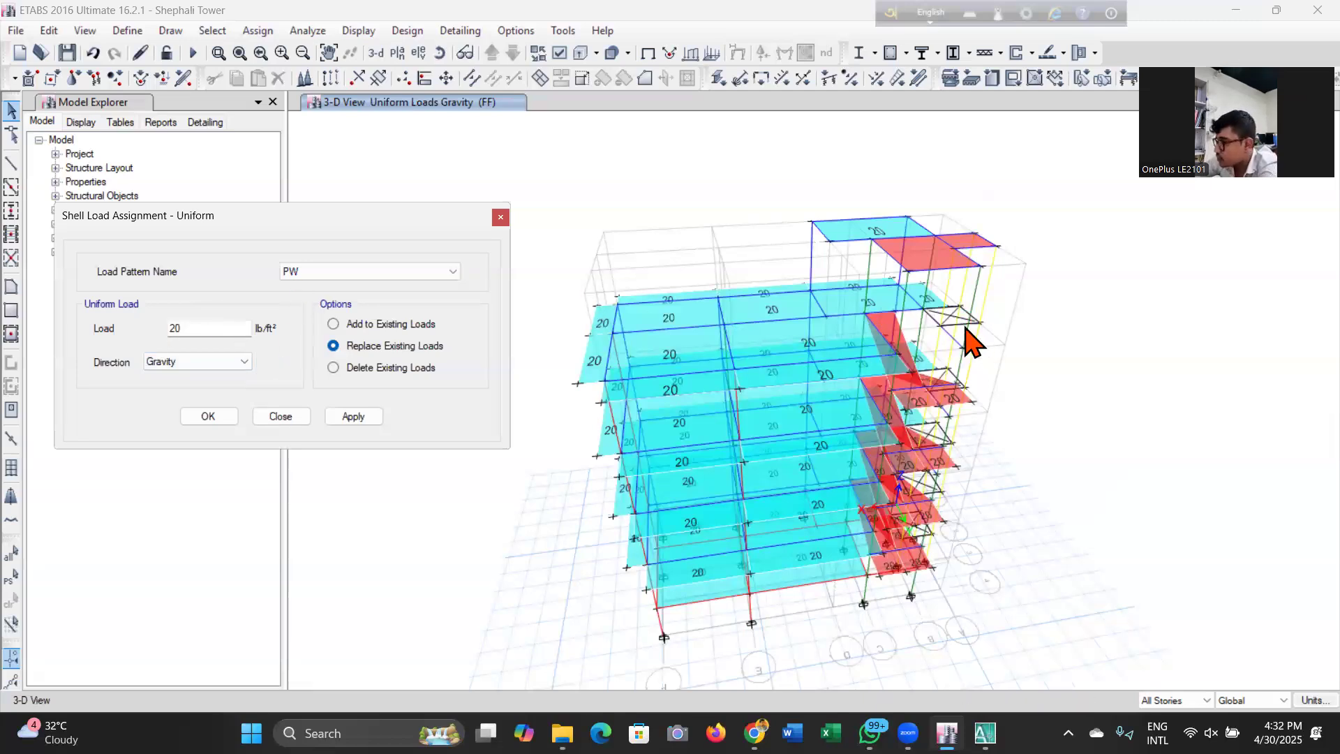
click(363, 276)
click(360, 300)
double_click(225, 326)
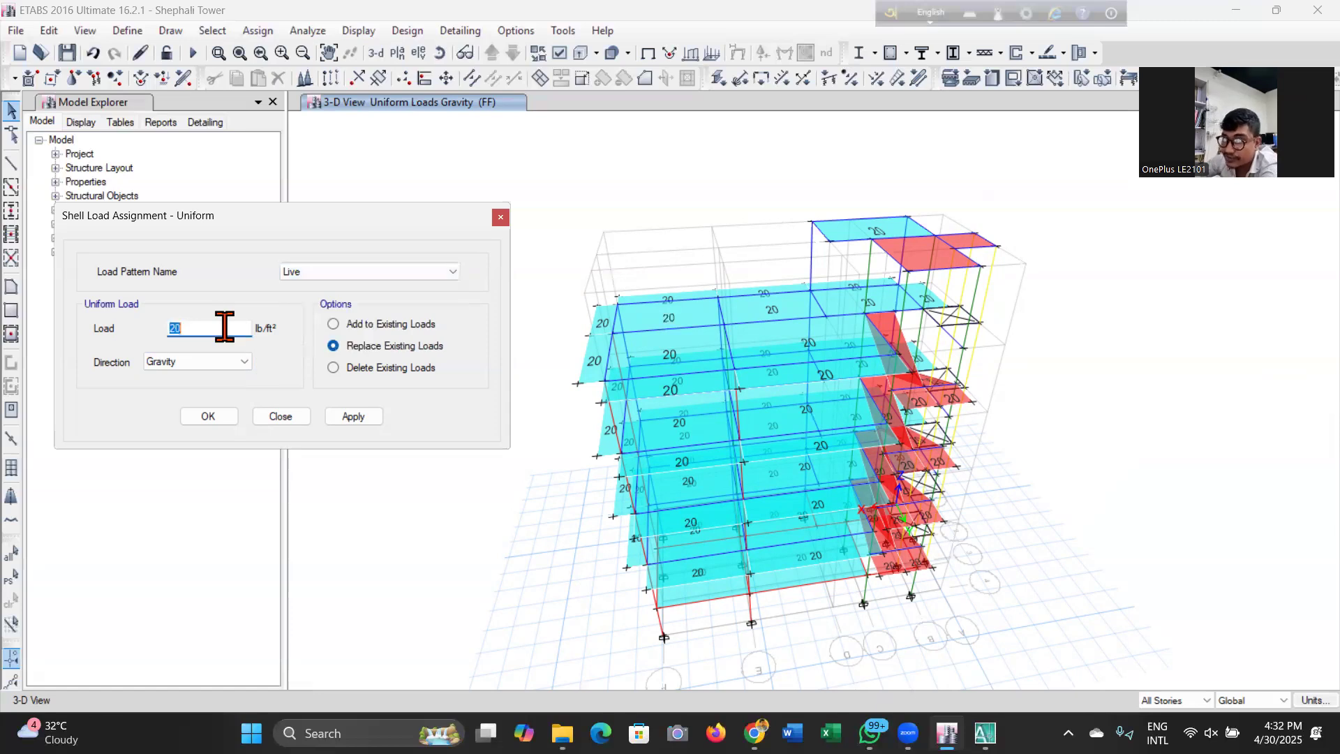
click(353, 416)
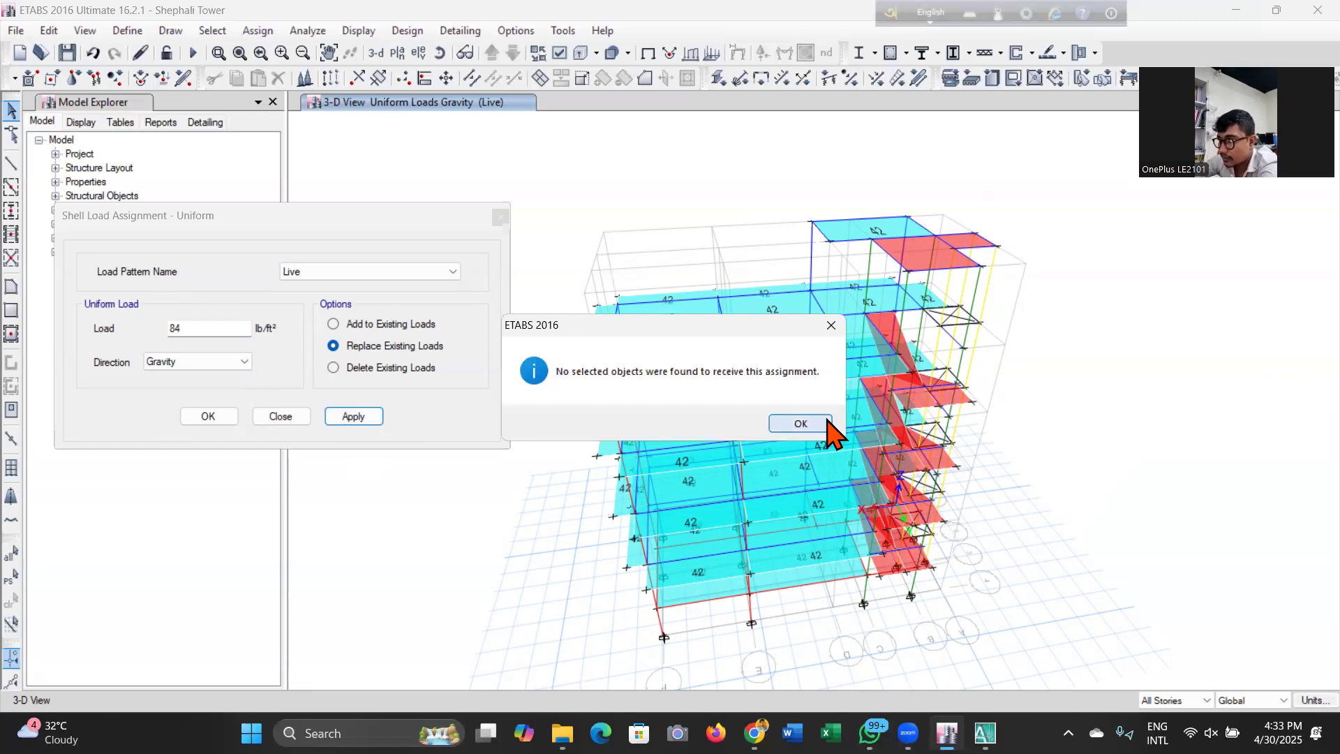
click(828, 422)
click(14, 579)
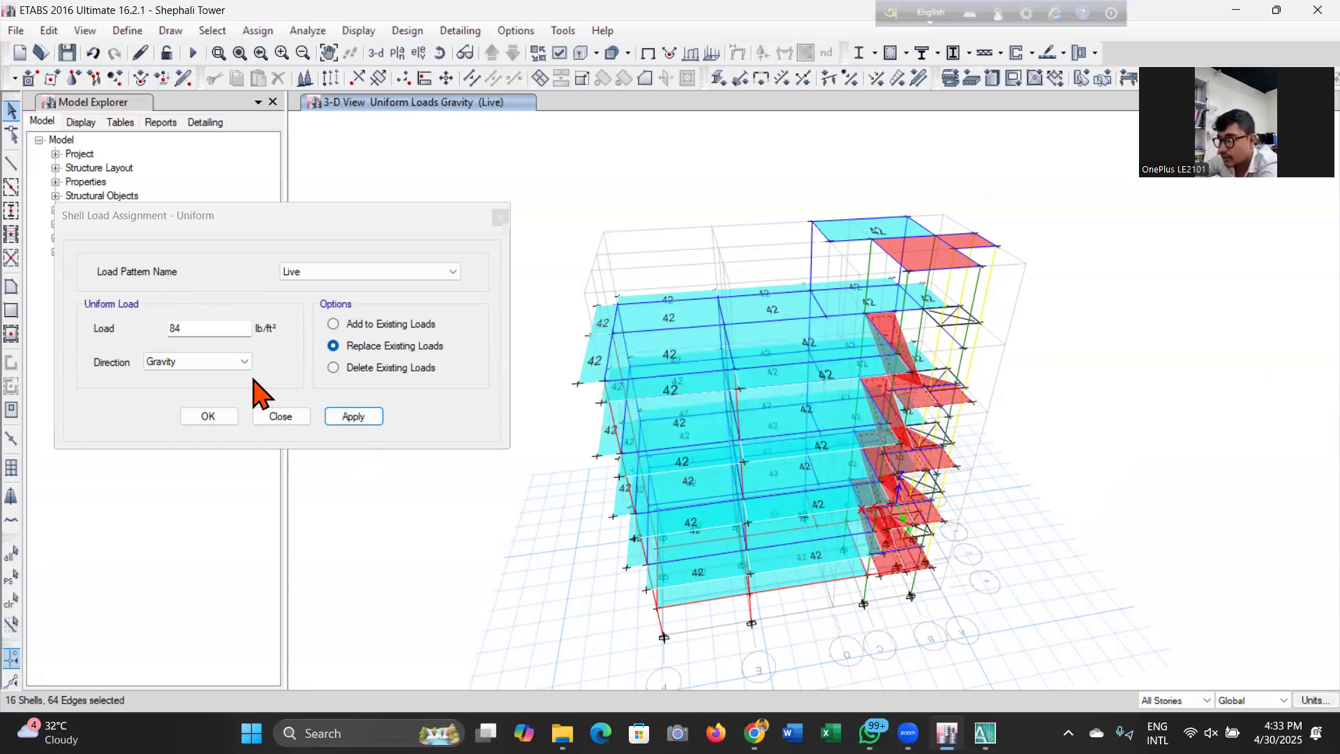
click(353, 416)
click(208, 416)
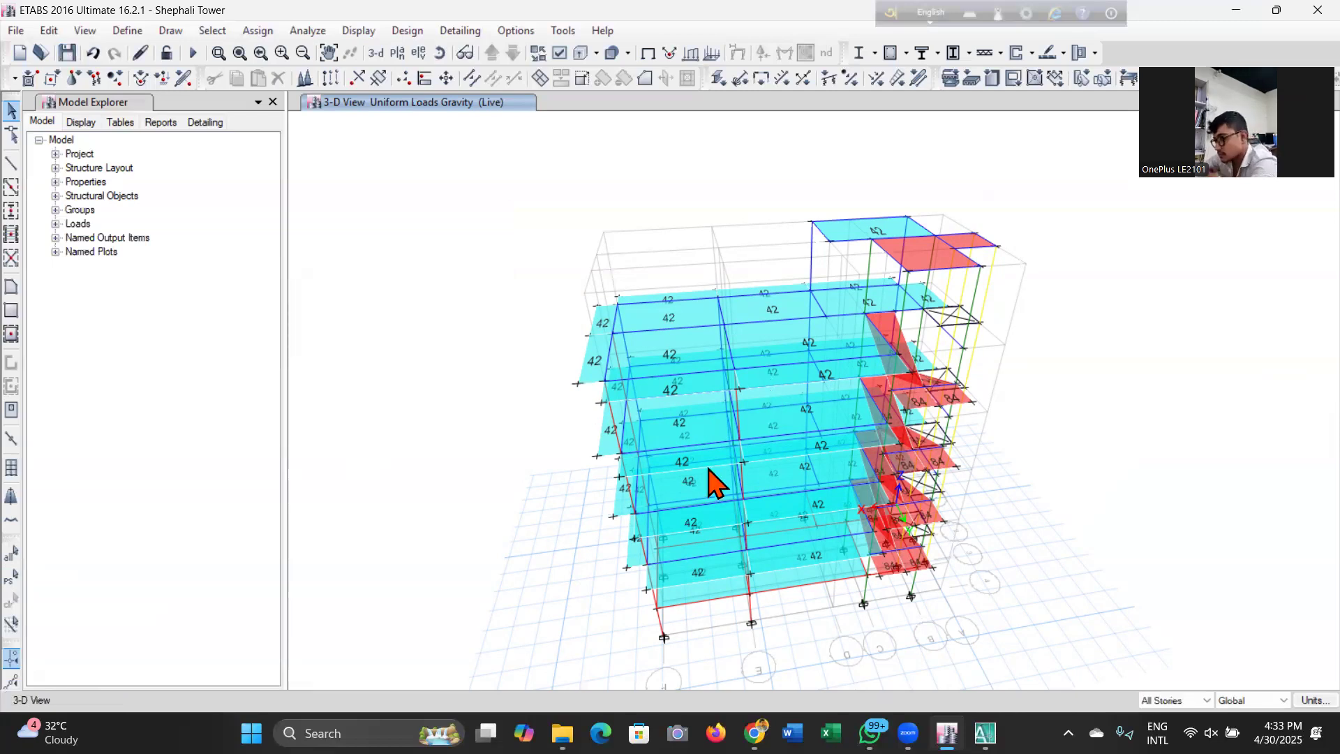
In the TOP story plan, limit selection to One Story and select the two red slabs: A–B between grids 2–3 and B–C between grids 2–4.
click(440, 54)
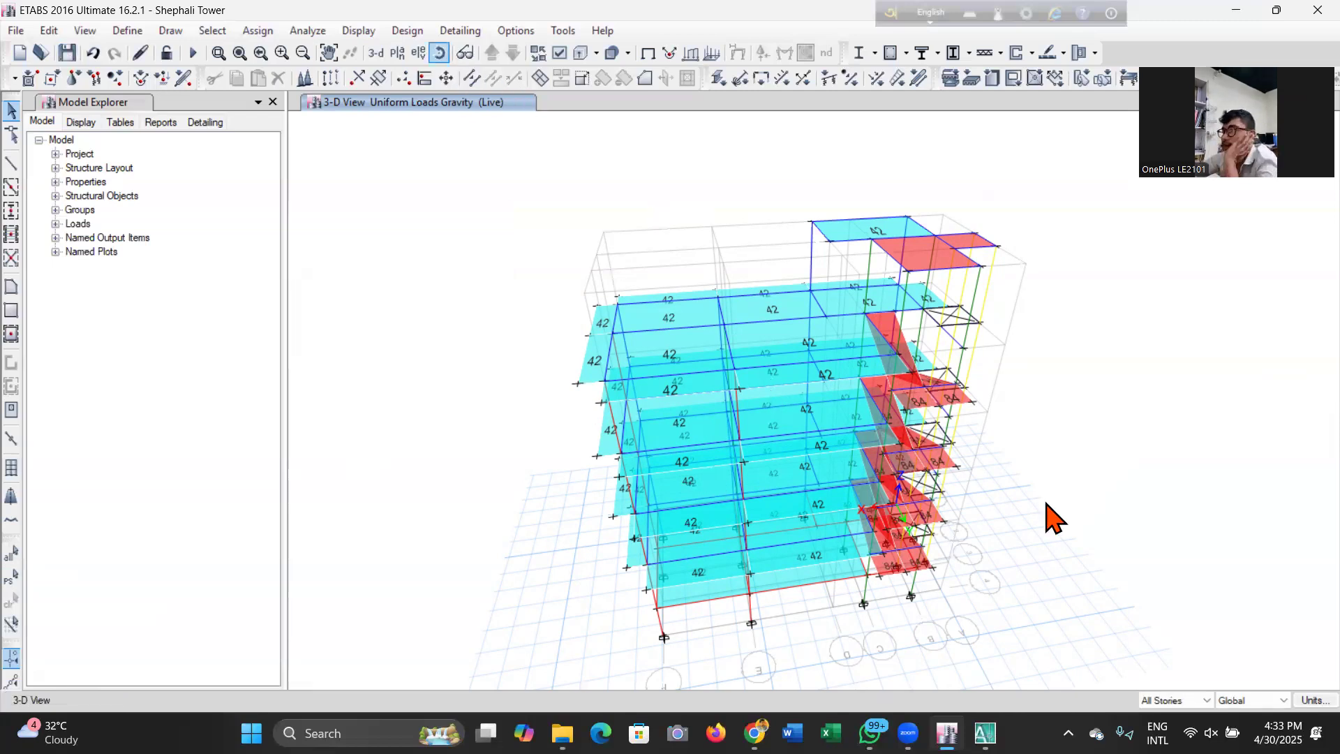
drag(1084, 592, 621, 626)
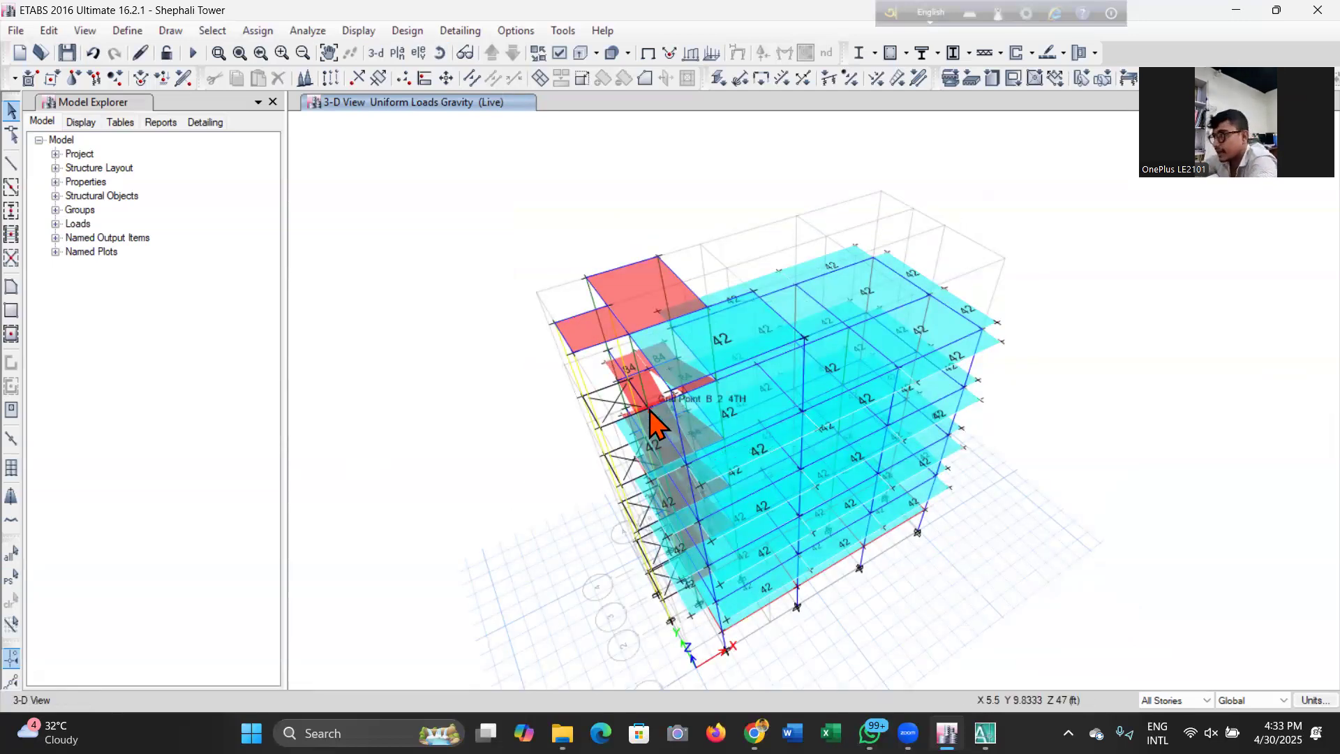
click(397, 53)
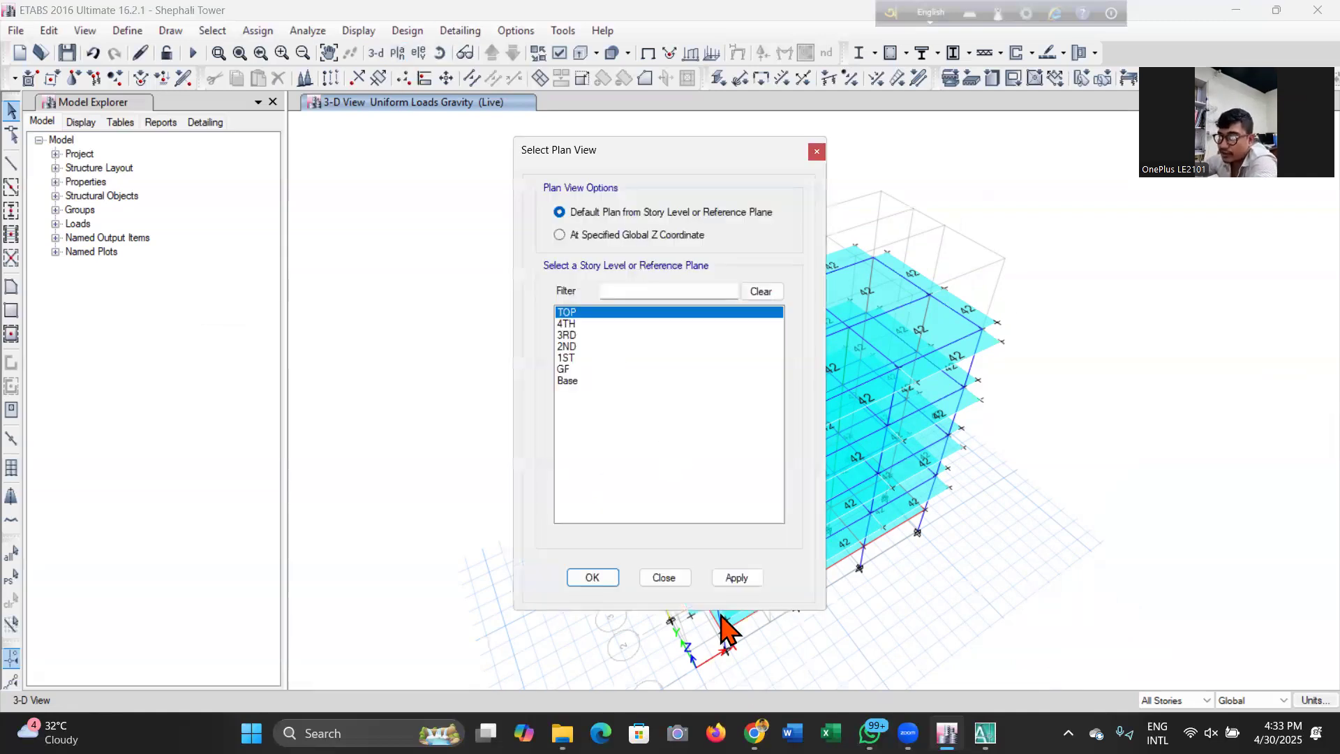
click(737, 577)
click(593, 578)
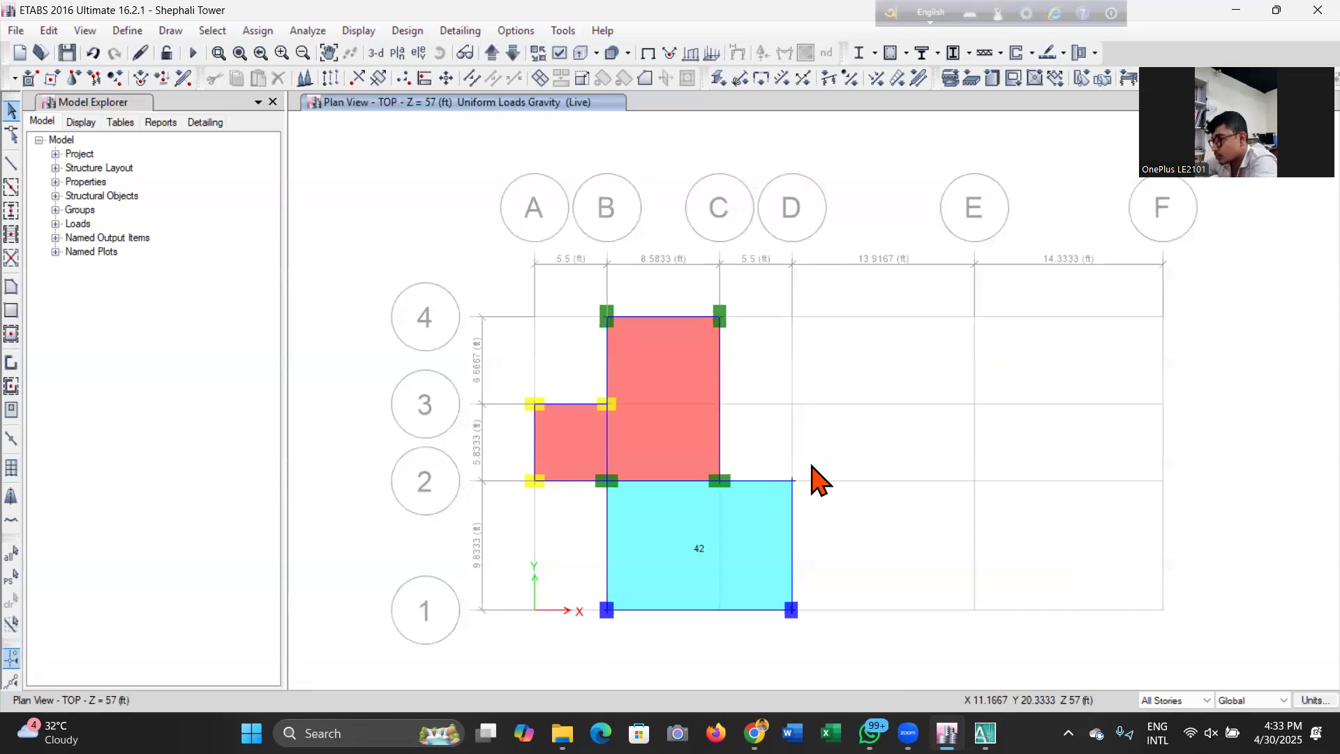
click(1175, 700)
click(1167, 716)
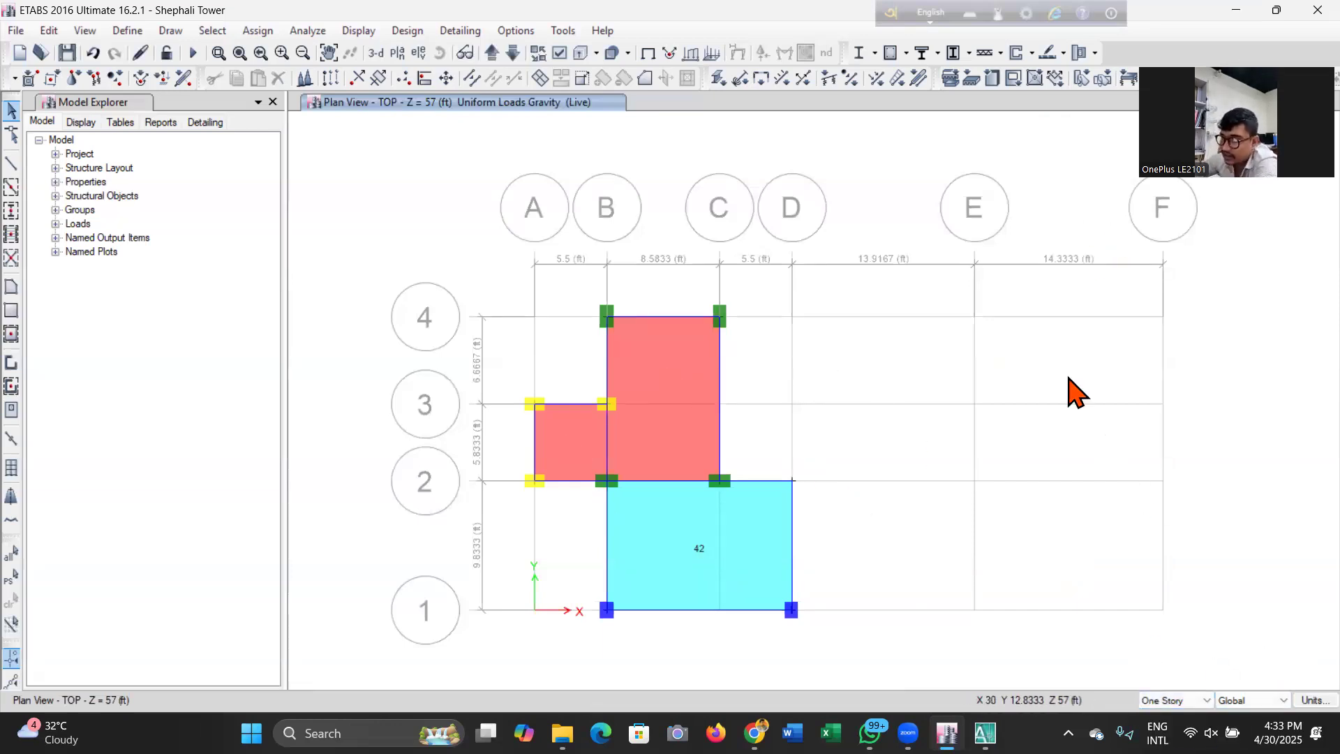
click(567, 439)
click(653, 434)
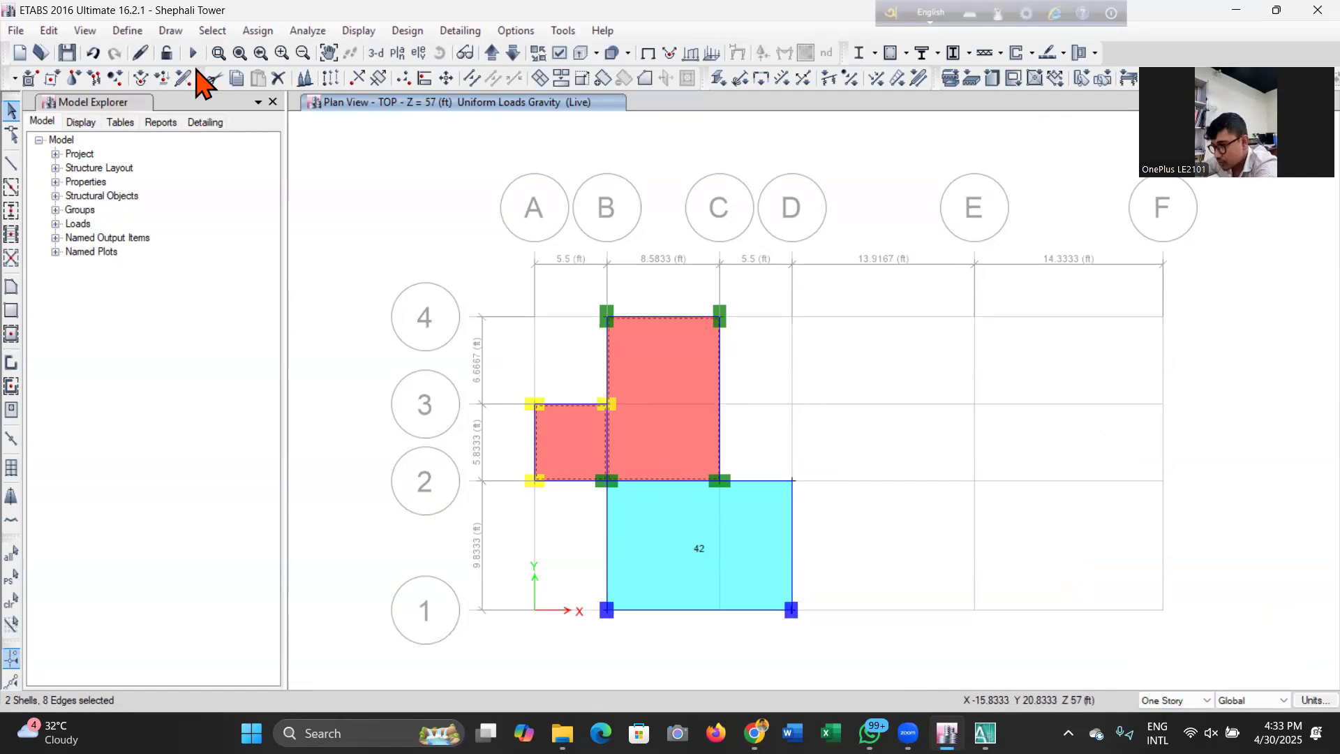
Assign a uniform gravity shell load of 105 lb/ft² under the FF load pattern to the two selected TOP slabs, replacing existing loads.
click(257, 31)
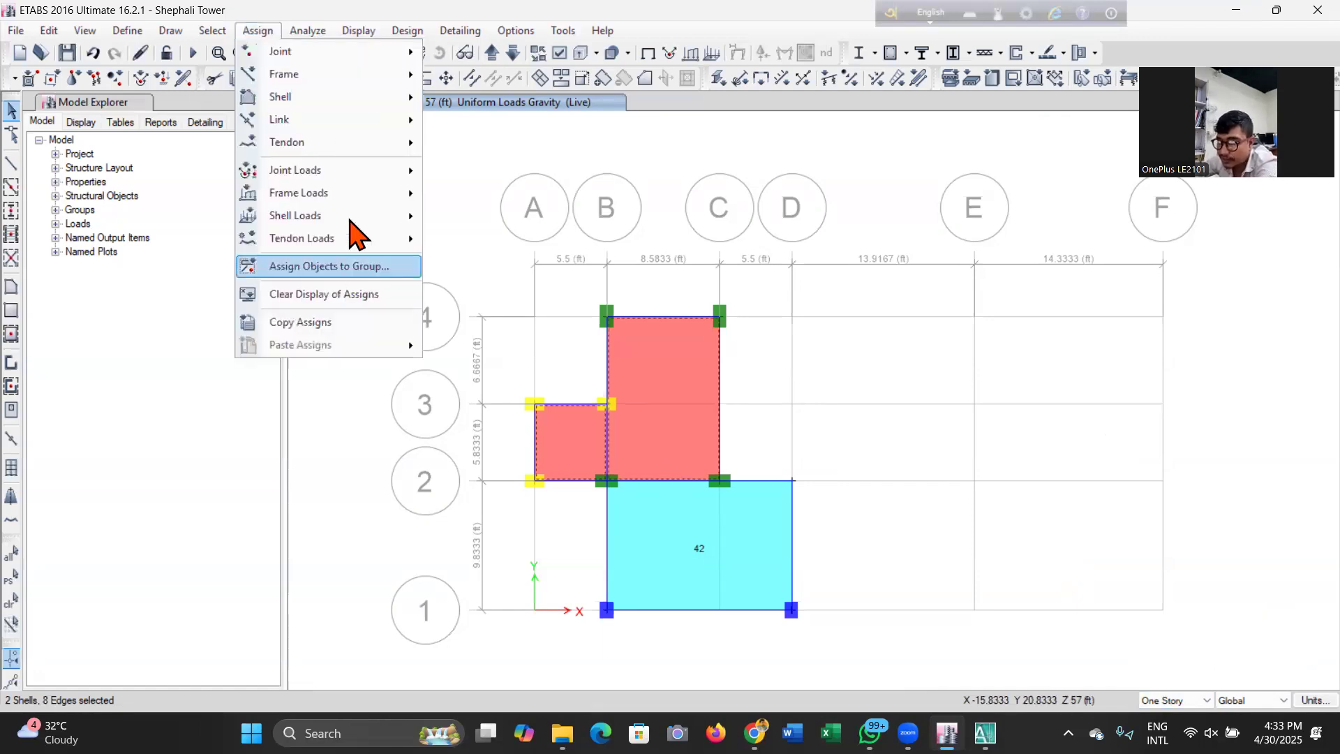
mouse_move(351, 218)
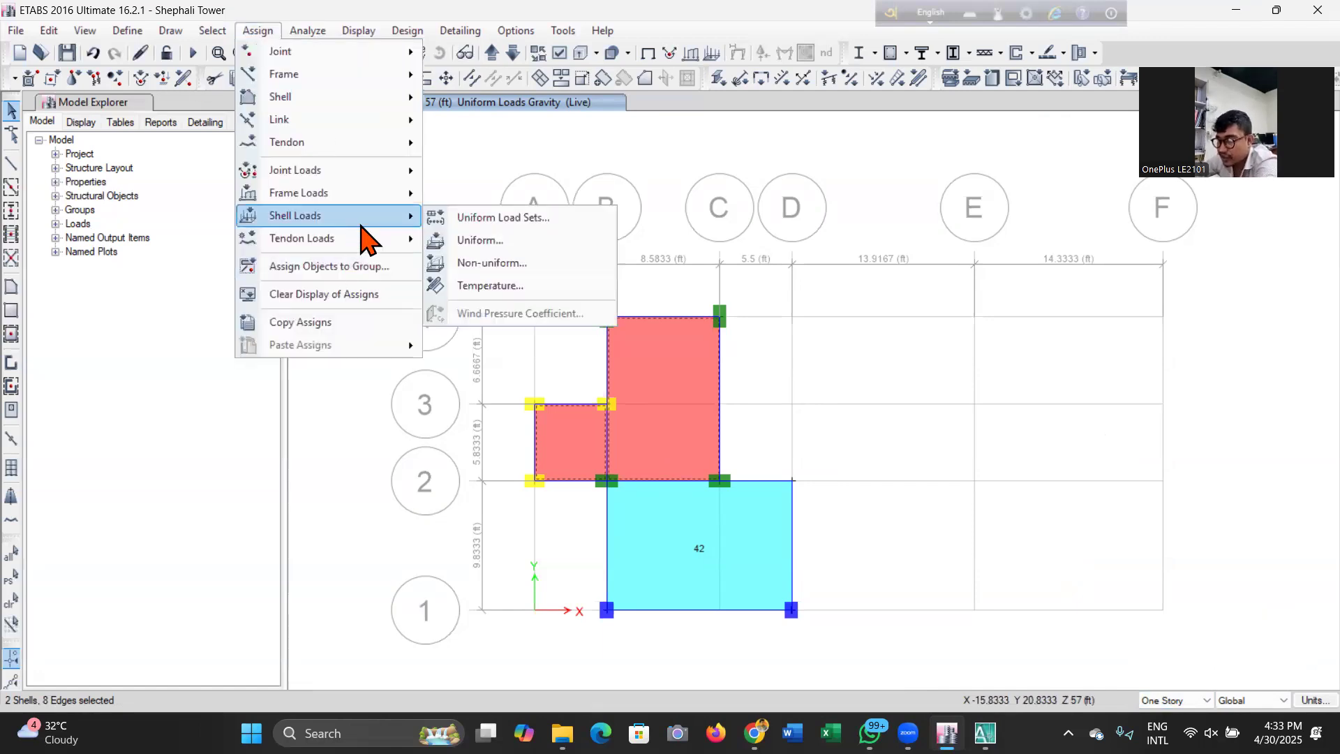
click(471, 239)
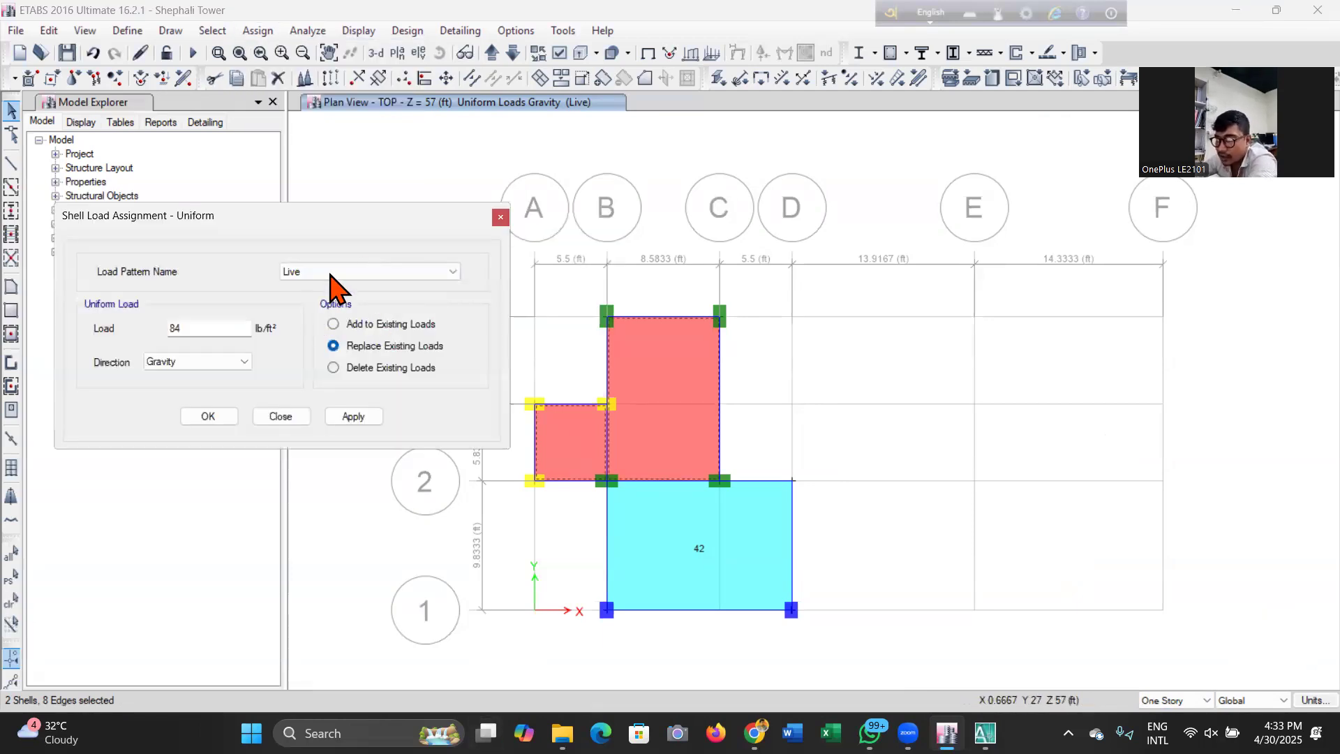
click(331, 272)
click(333, 309)
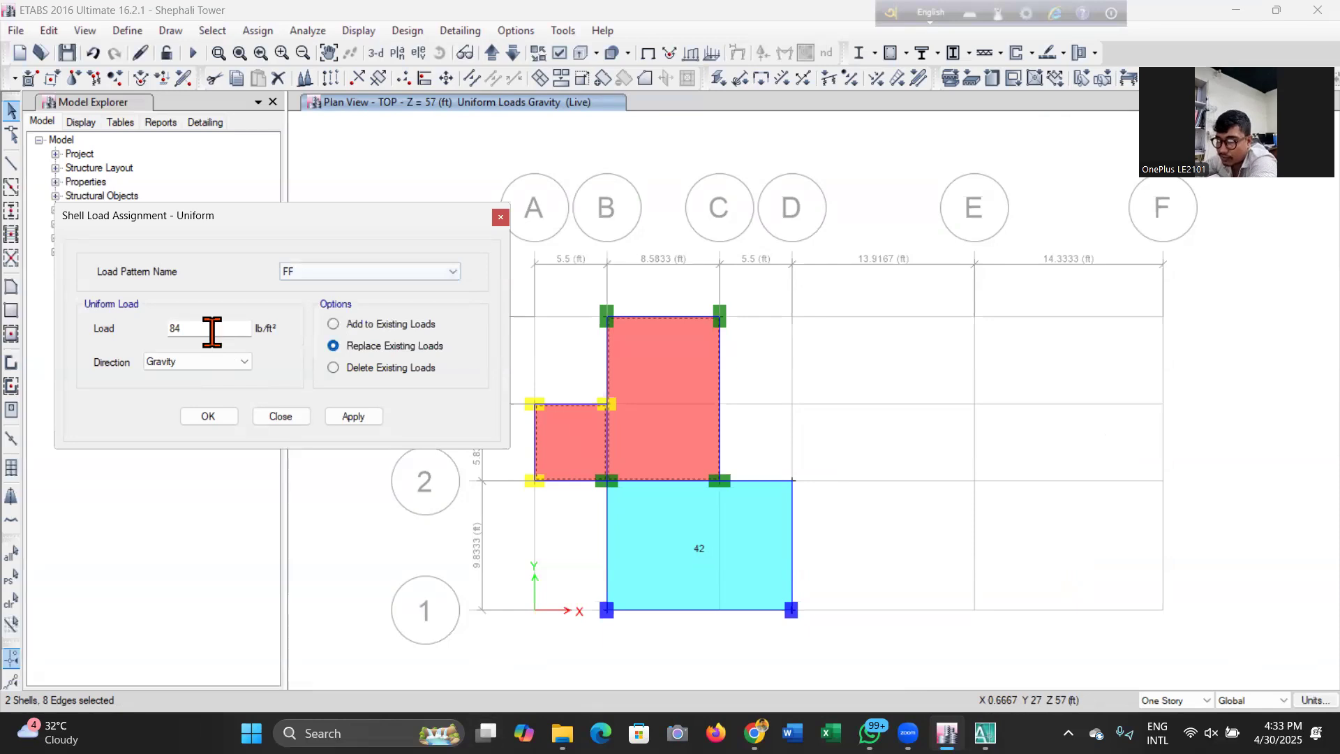
text(105)
click(353, 416)
click(208, 416)
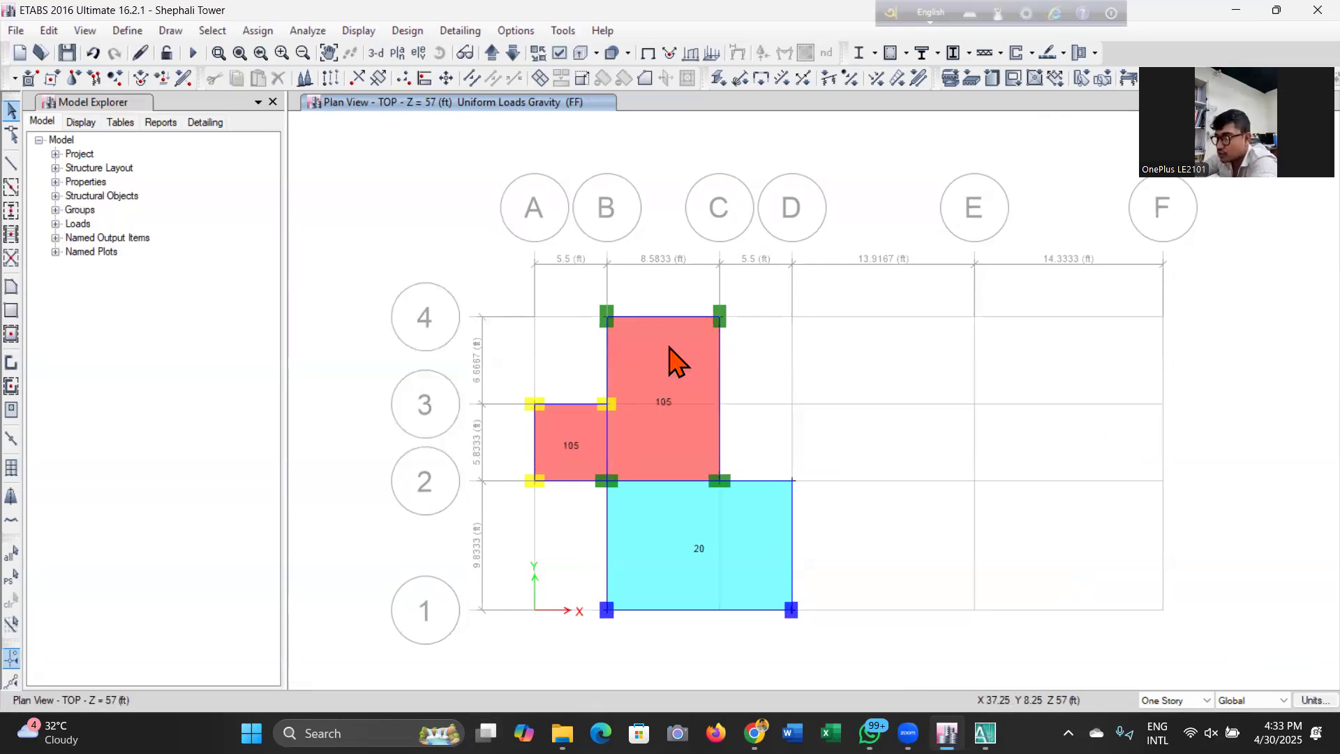
Inspect the FF shell loads on the 3D model and in the GF story plan.
click(376, 52)
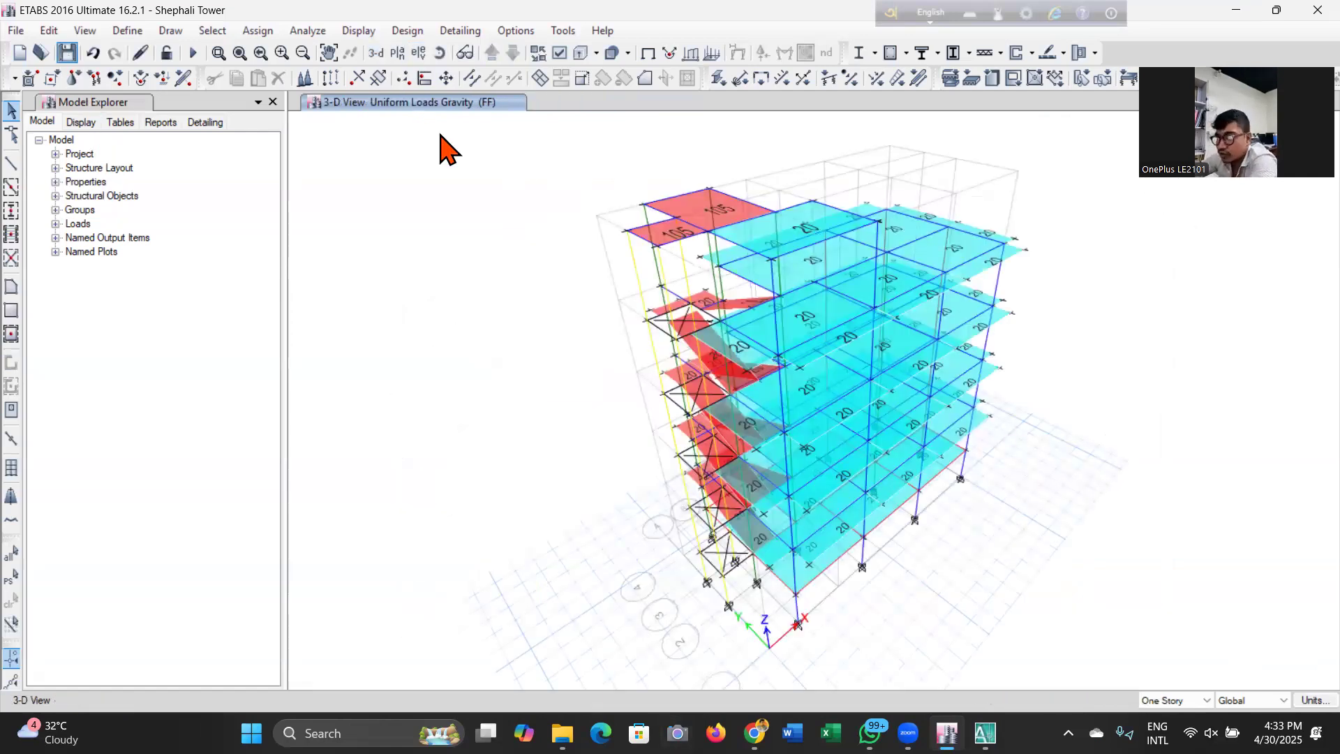
click(440, 55)
drag(554, 593, 569, 617)
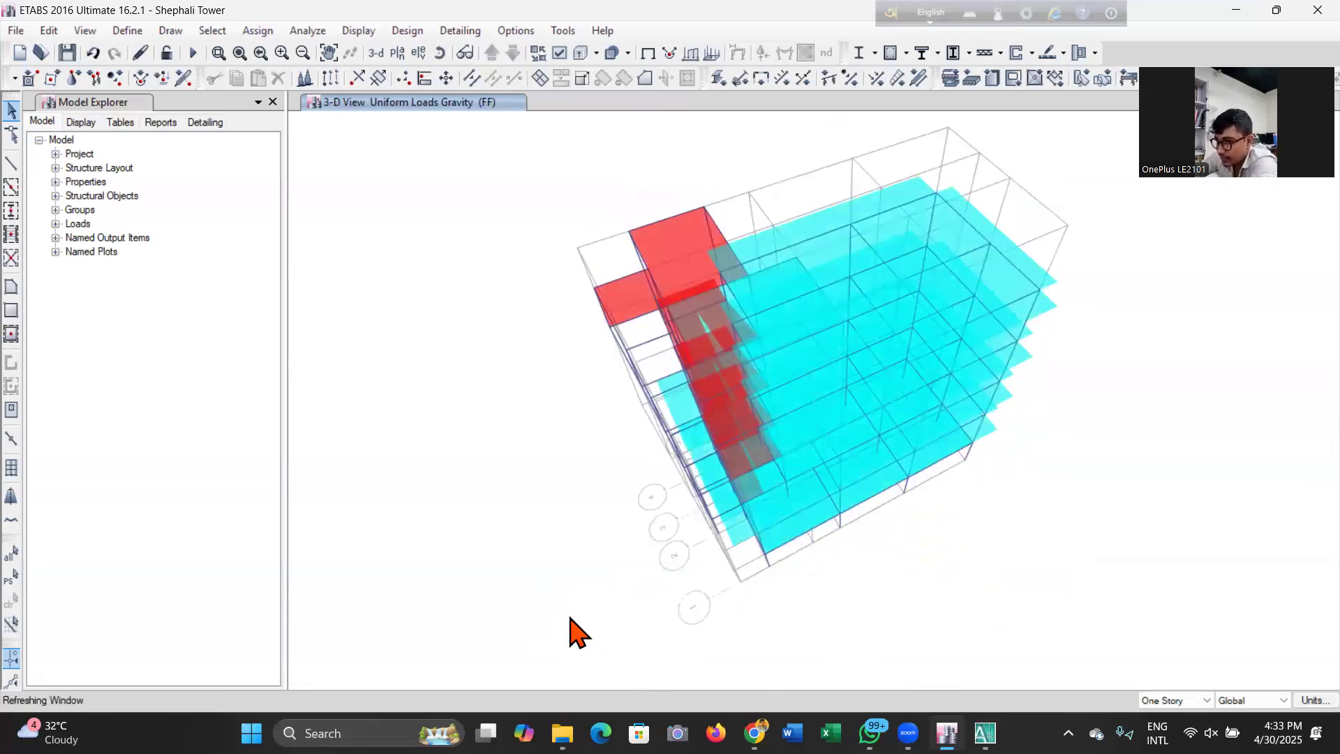
click(397, 54)
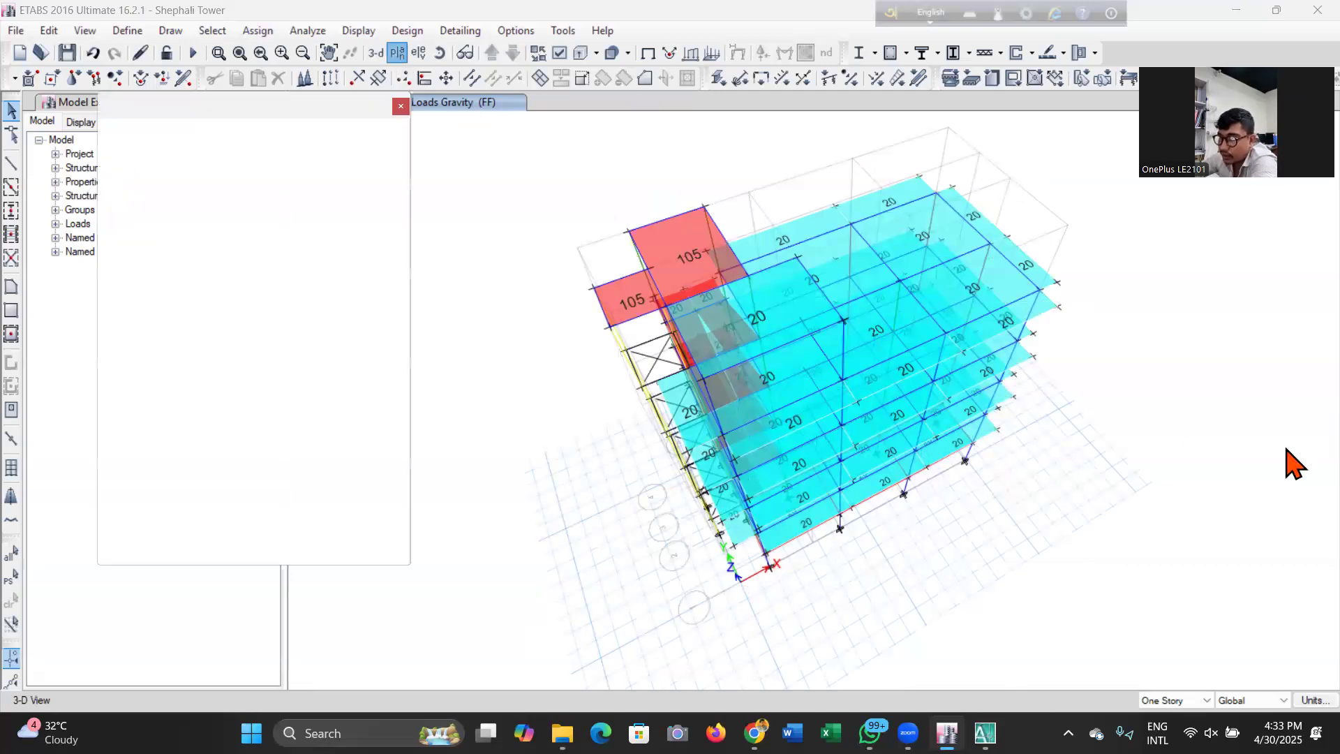
click(751, 574)
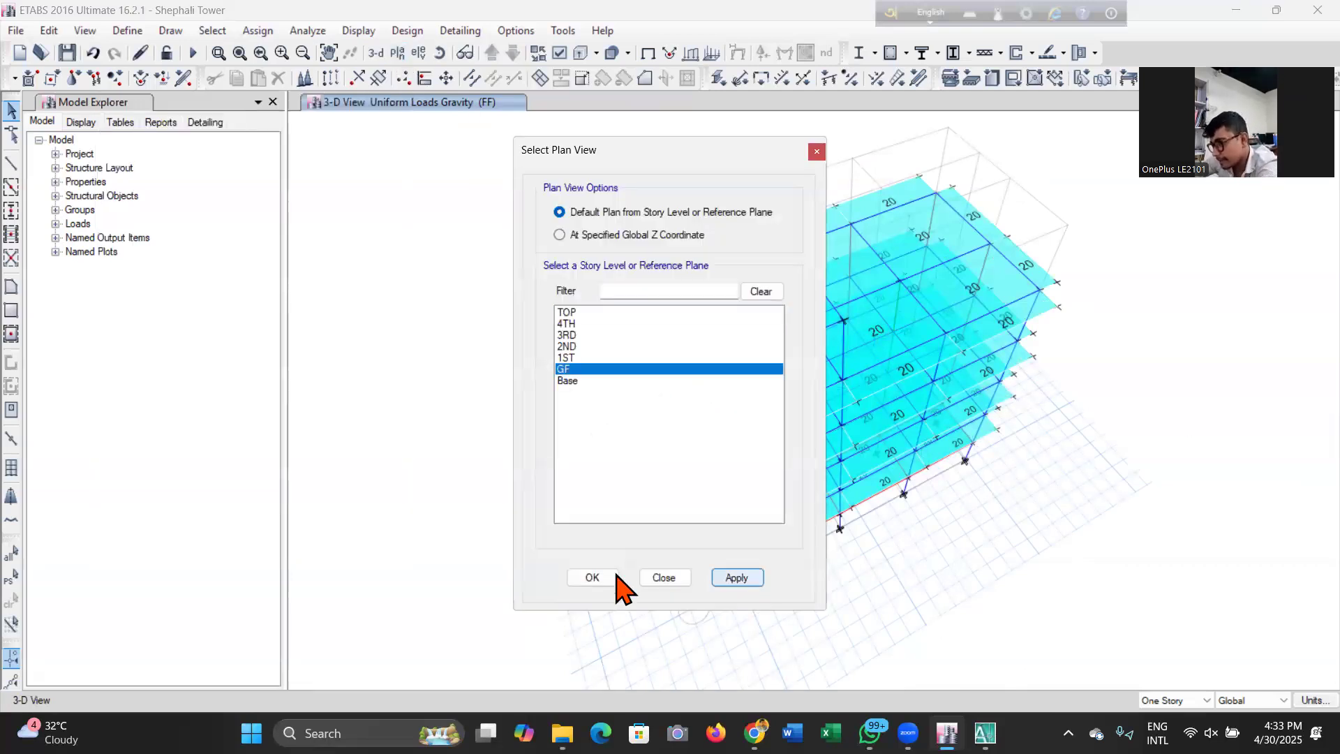
click(620, 578)
middle_drag(736, 514, 656, 425)
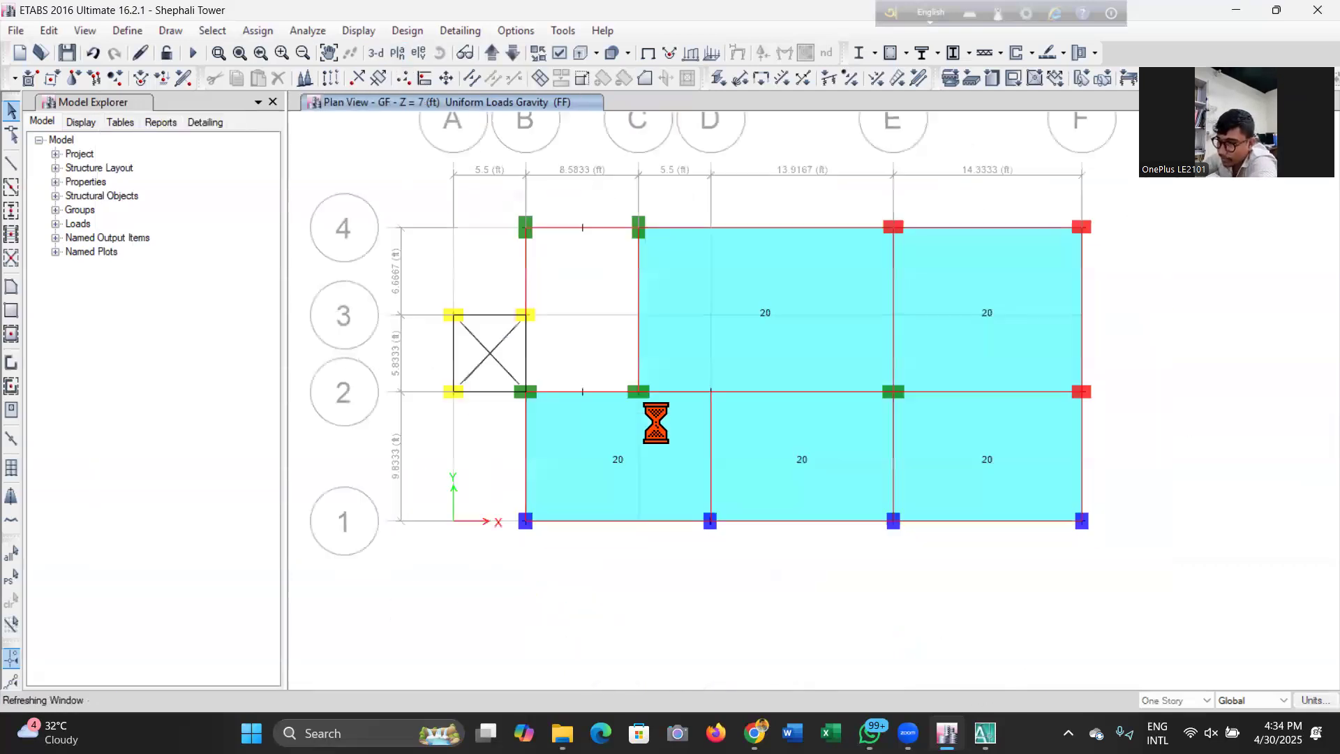
Delete the three grid 1 beams between grids B and F on each of the 1ST, 2ND and 3RD stories.
click(491, 53)
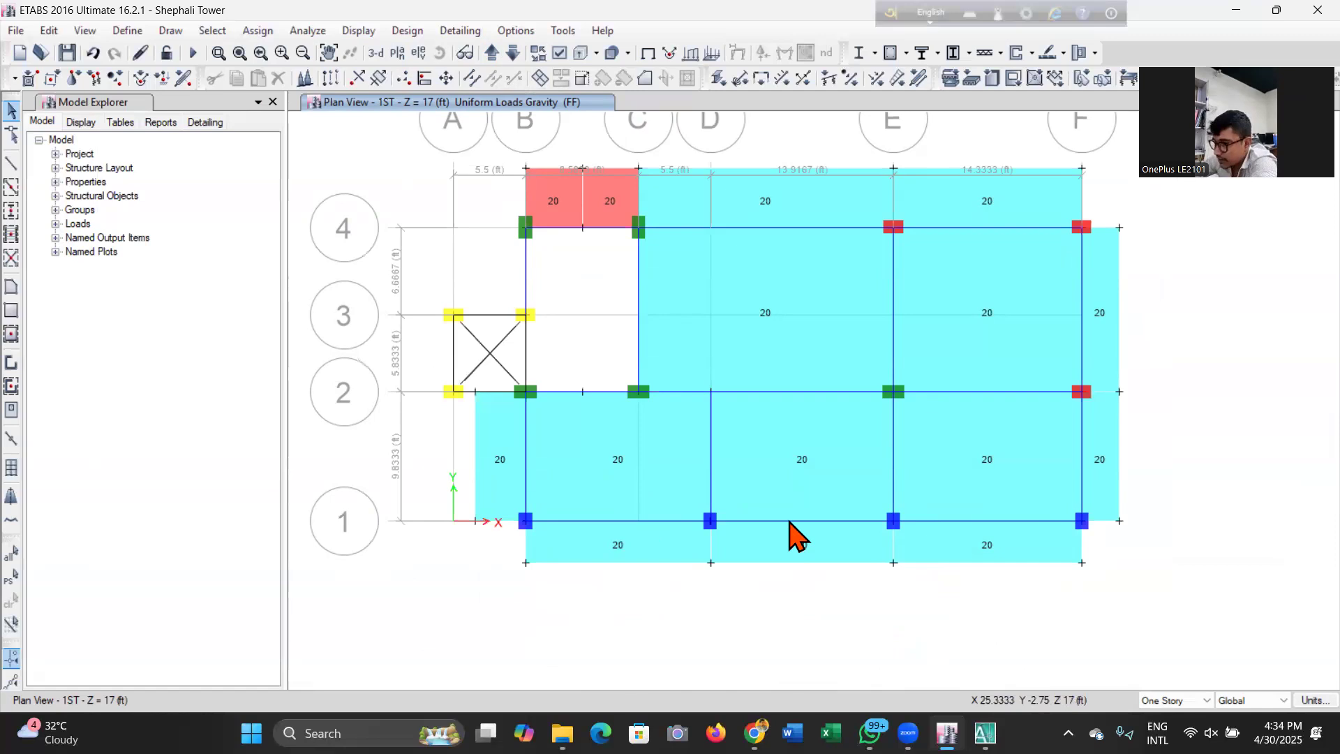
click(674, 521)
click(861, 521)
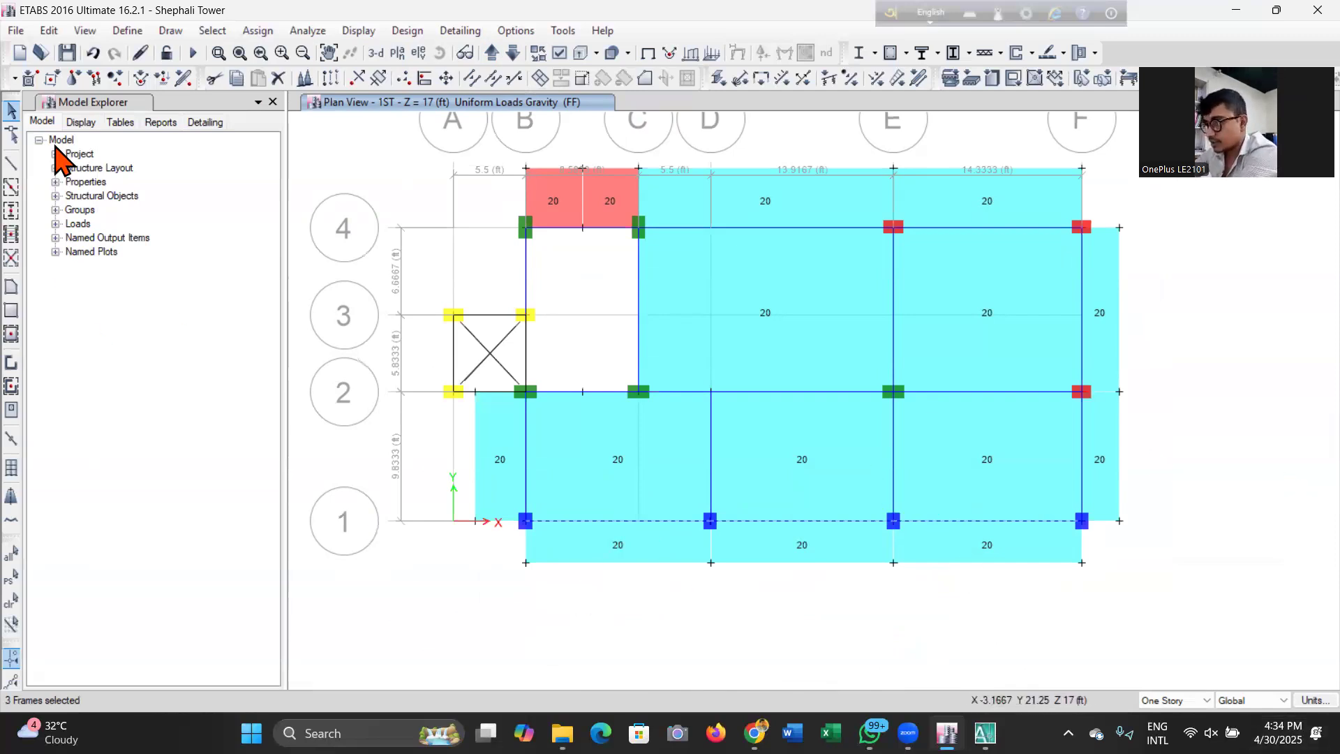
click(492, 52)
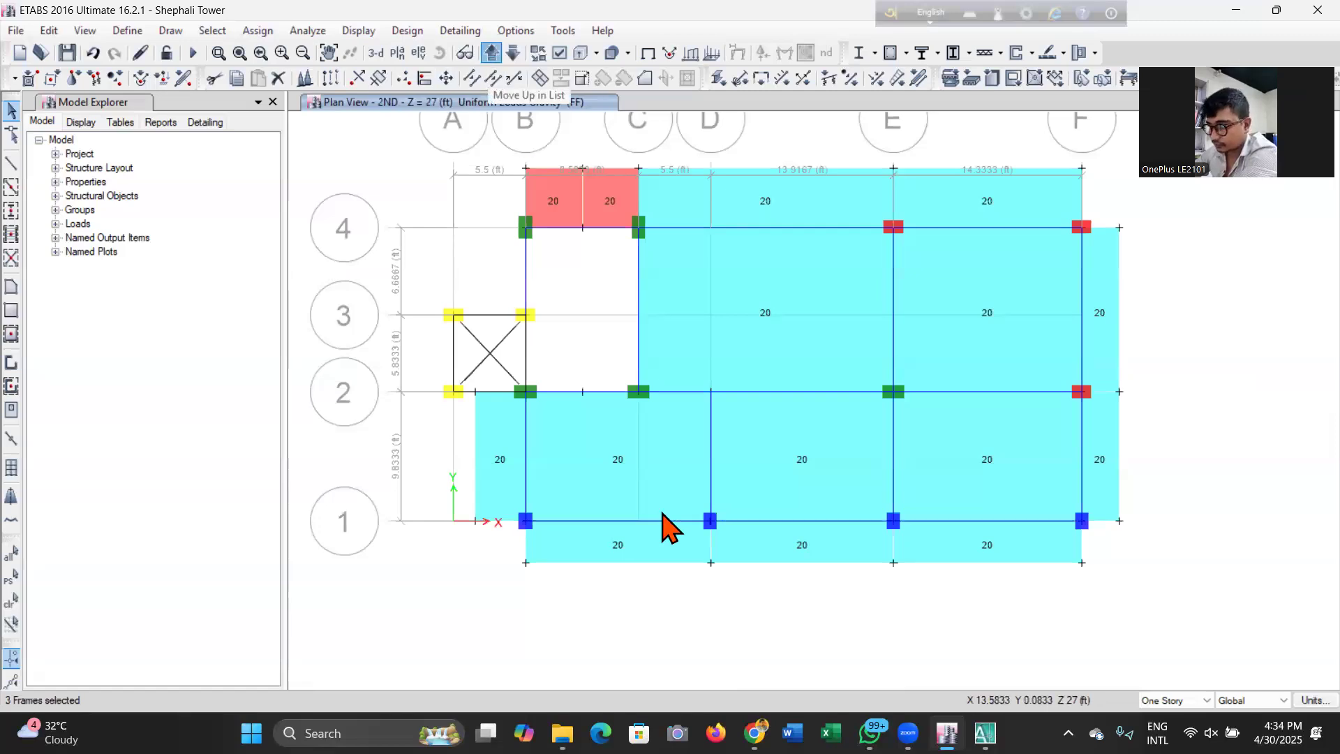
click(674, 532)
click(803, 534)
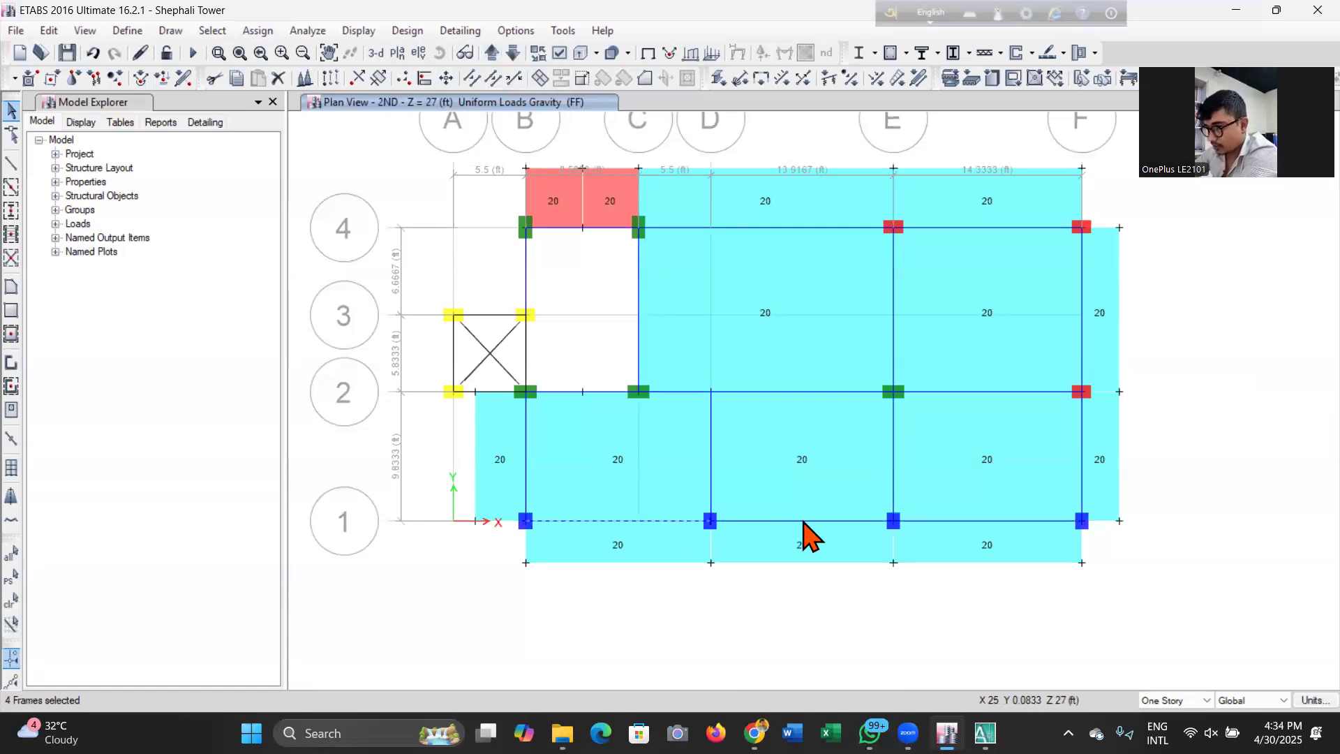
click(492, 53)
click(688, 532)
click(748, 523)
click(932, 524)
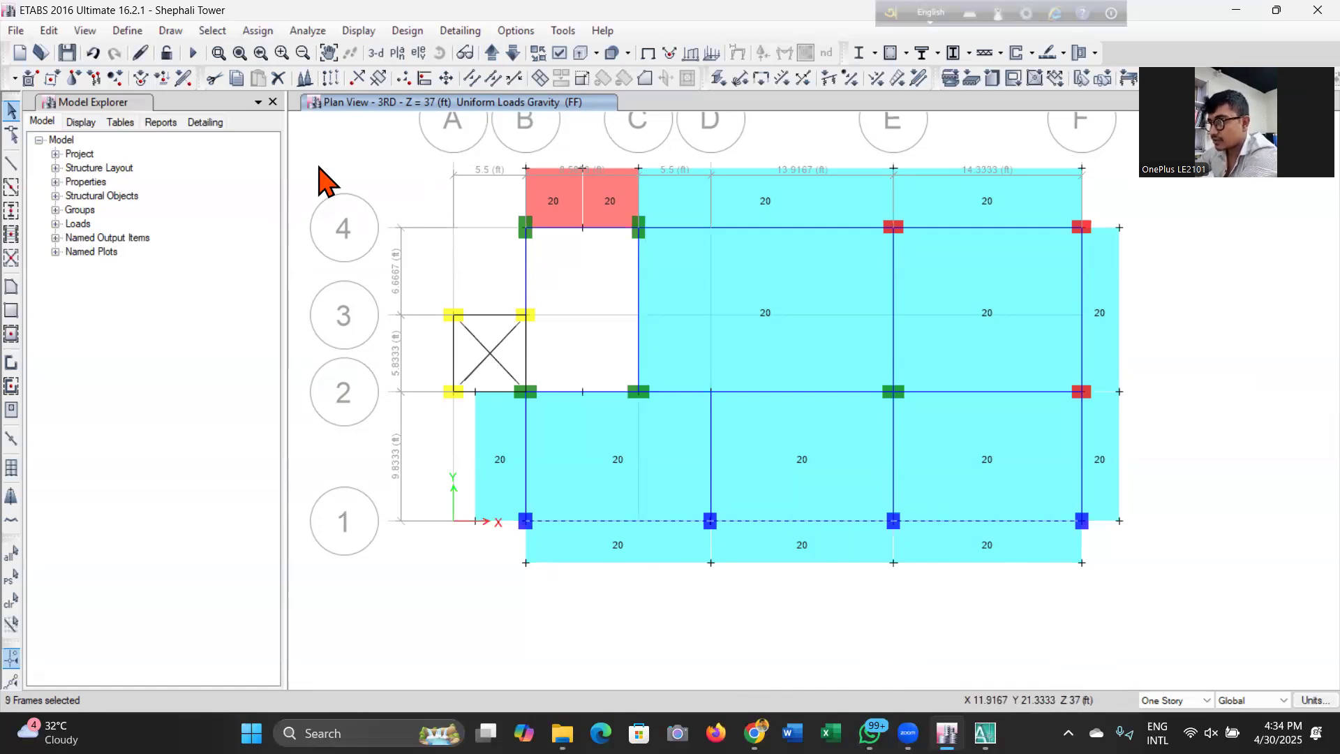
click(50, 31)
click(88, 171)
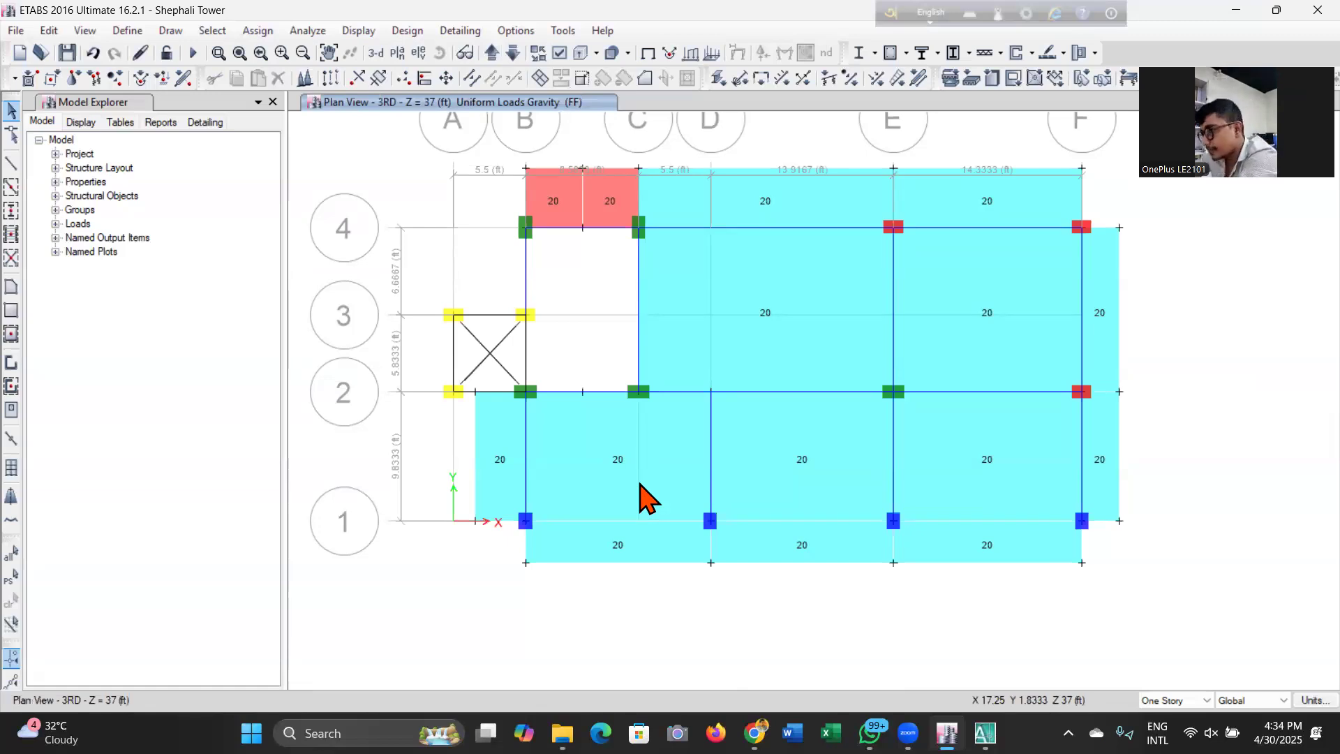
Delete the three grid 1 beams between grids B and F on the 4TH story after checking the other story plans.
click(664, 521)
click(778, 522)
click(1000, 529)
click(1000, 525)
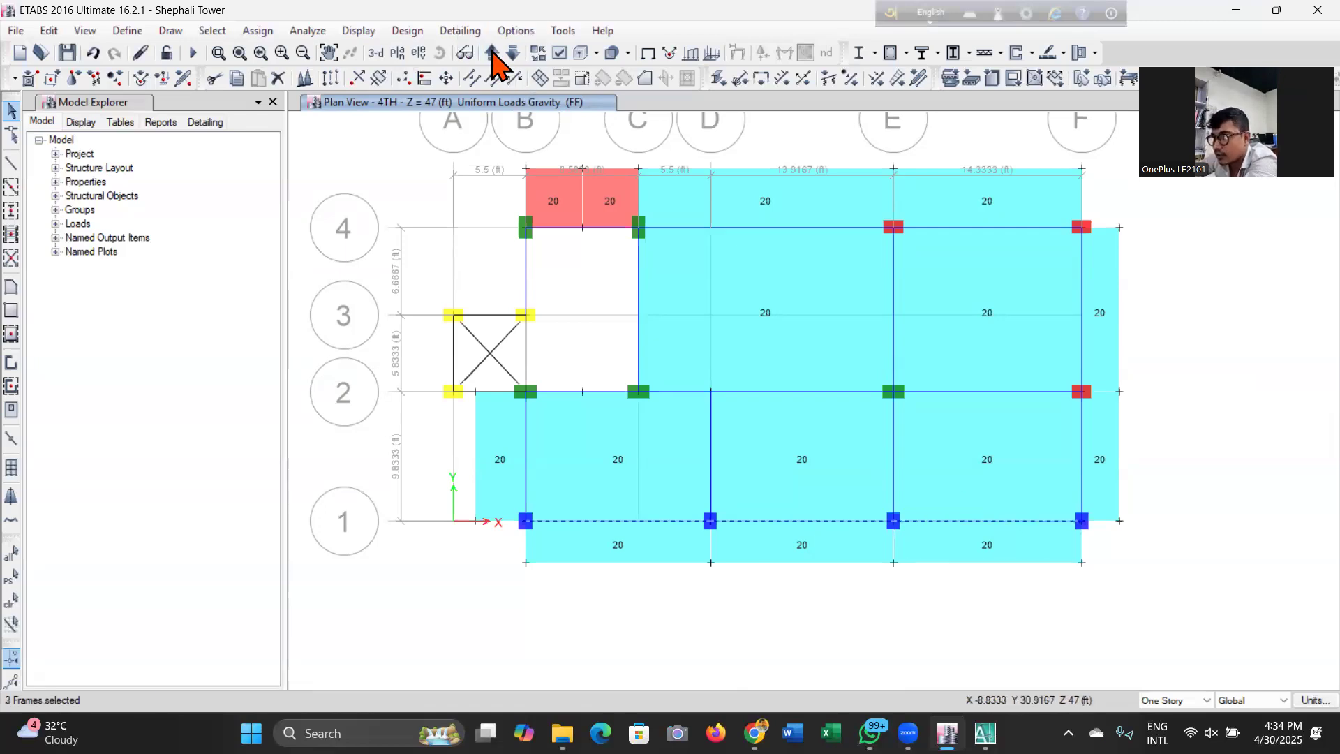
click(492, 55)
click(513, 56)
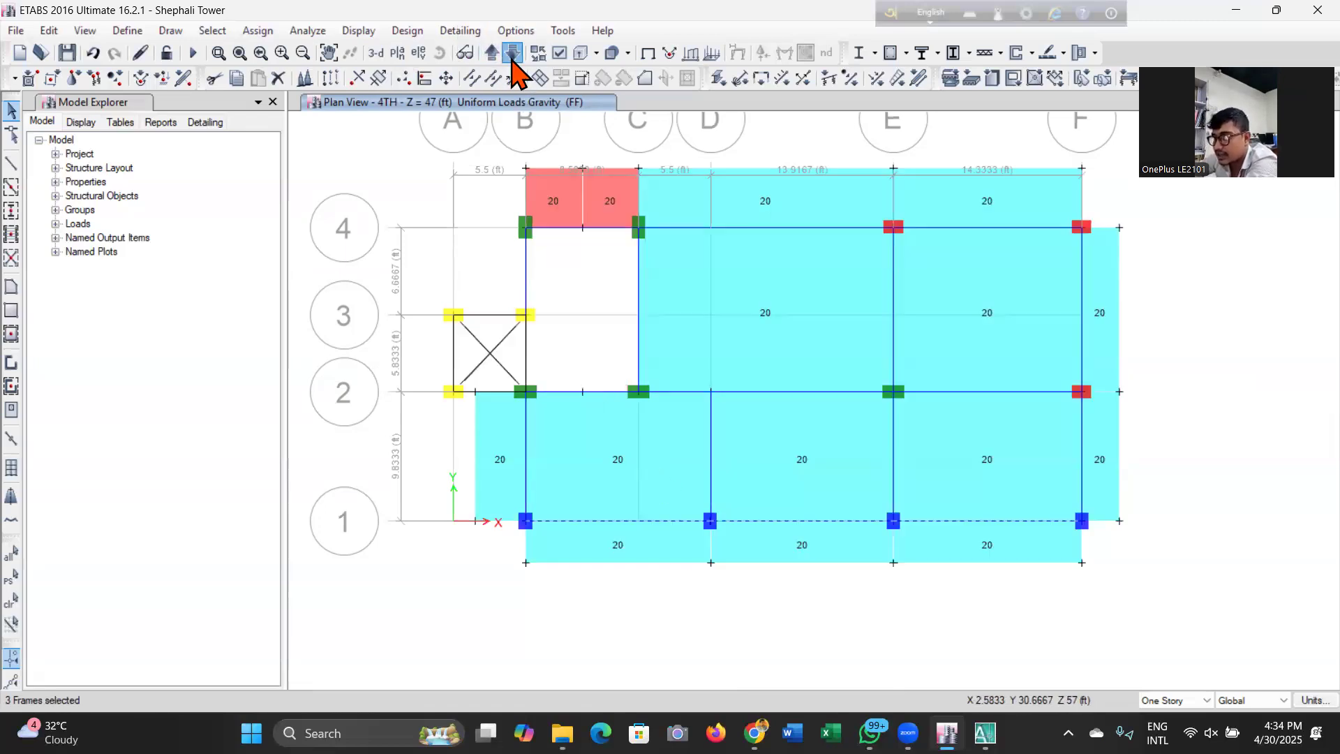
click(513, 54)
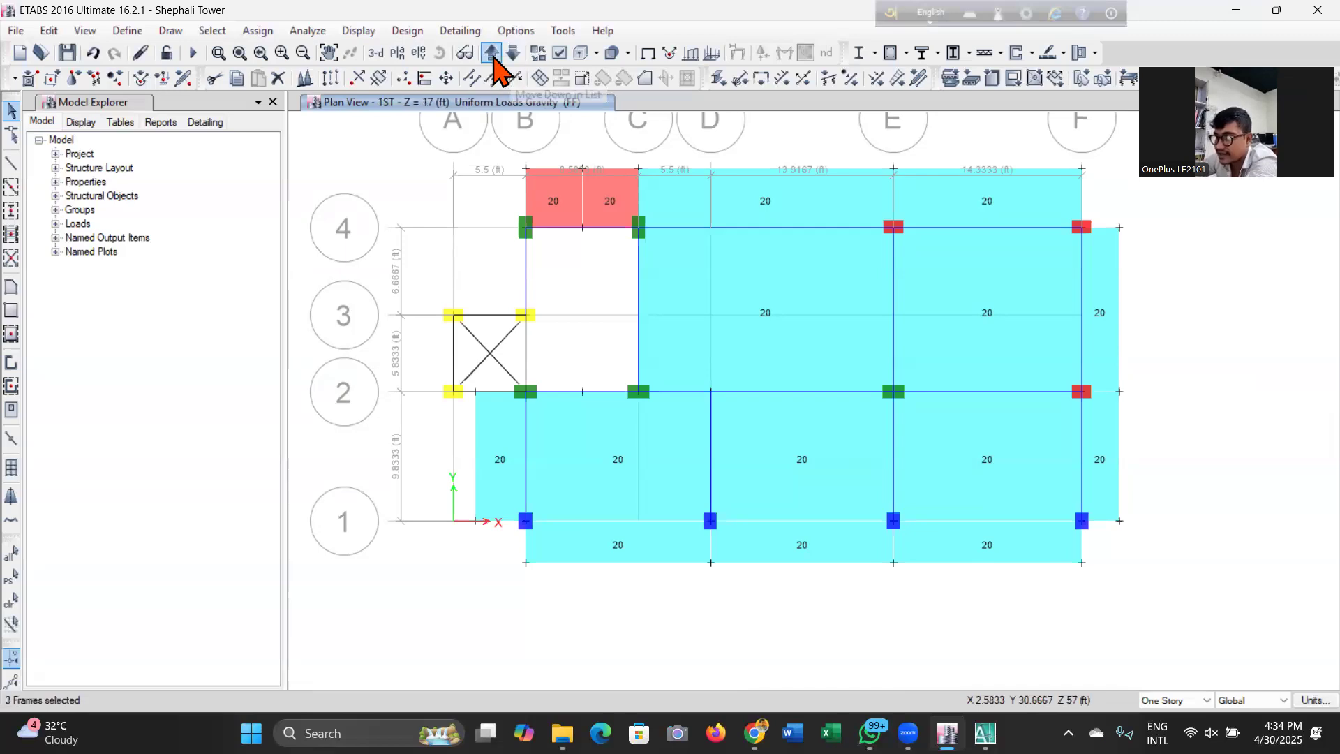
click(493, 56)
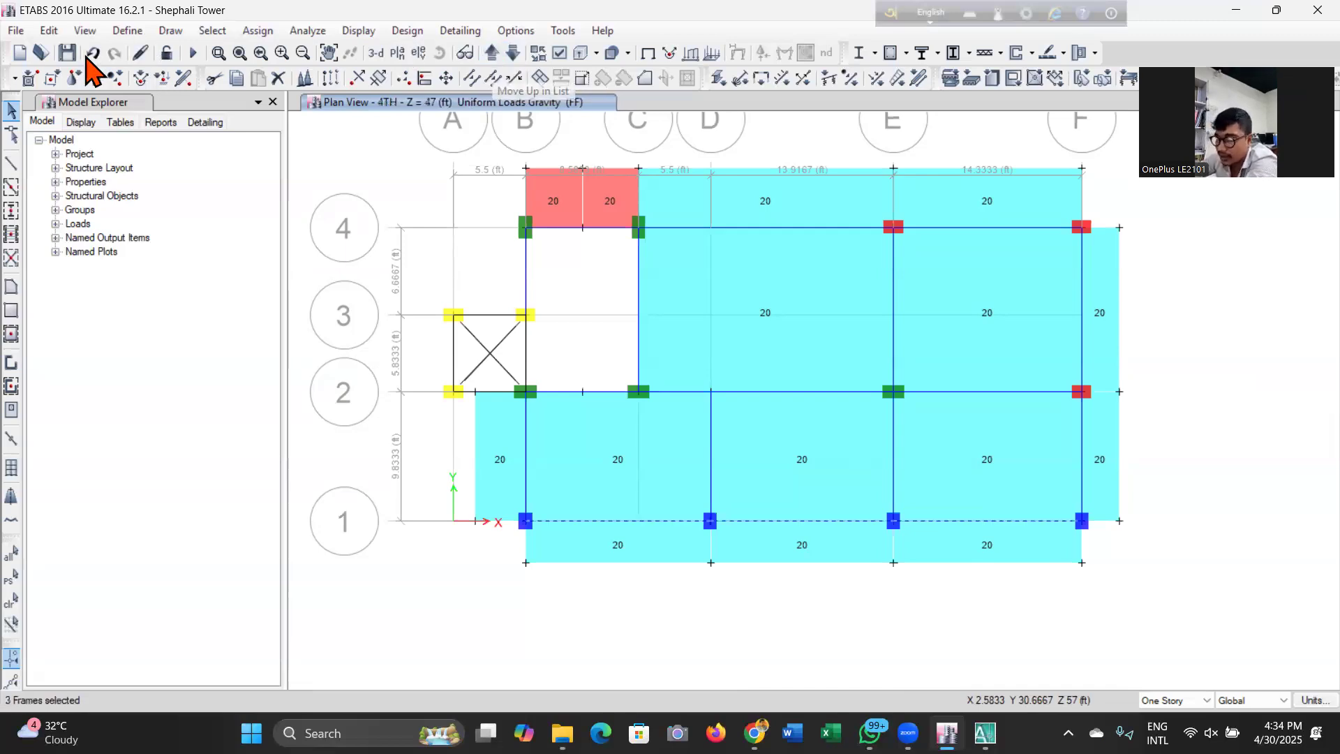
click(103, 171)
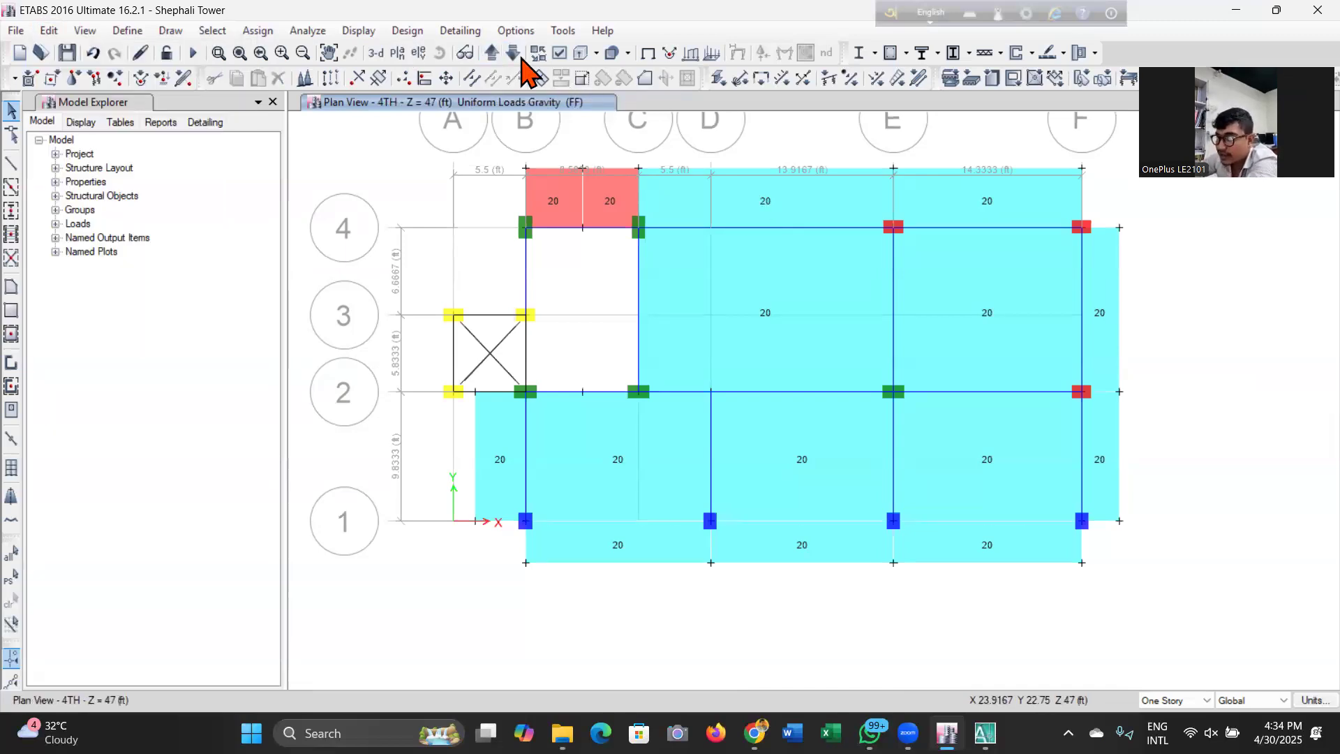
In the 1ST story plan, select the slab panel between grids B–D and 1–2 and the cantilever slab adjoining it beyond grid 1.
click(516, 56)
click(516, 55)
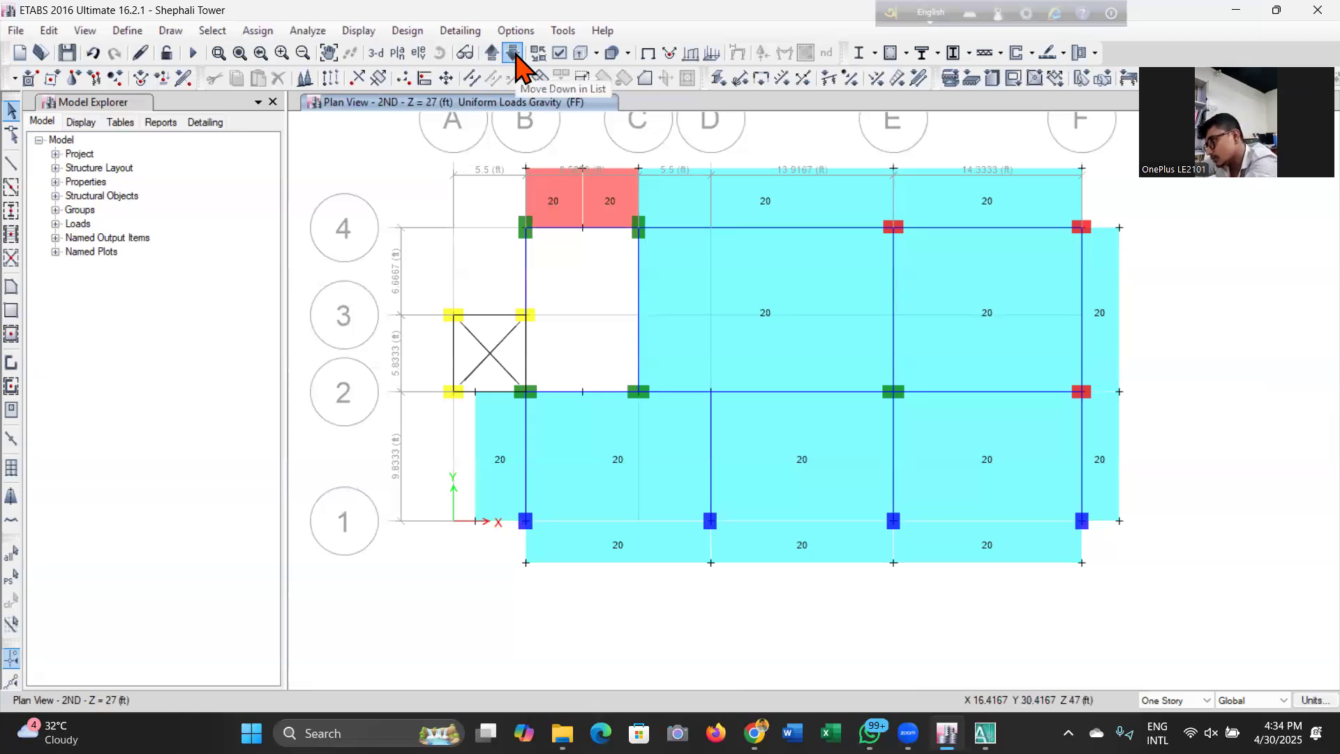
click(516, 56)
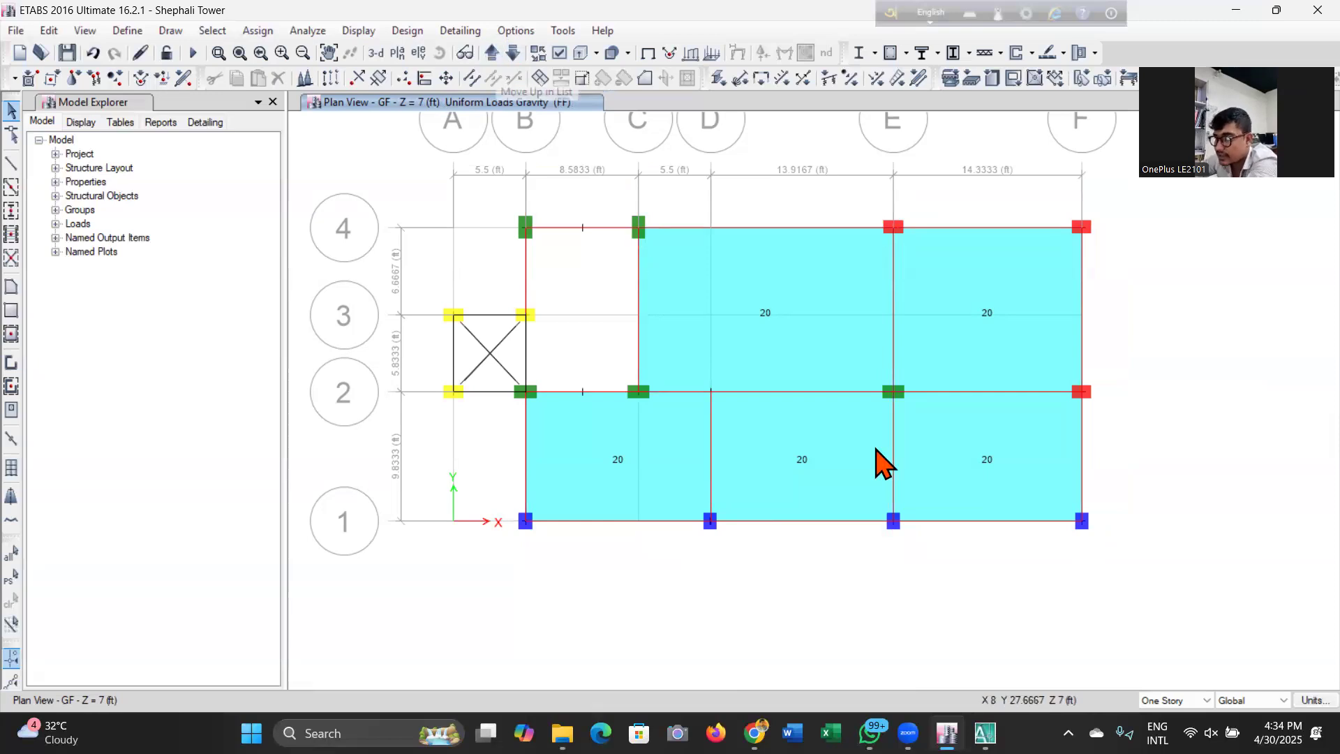
click(491, 53)
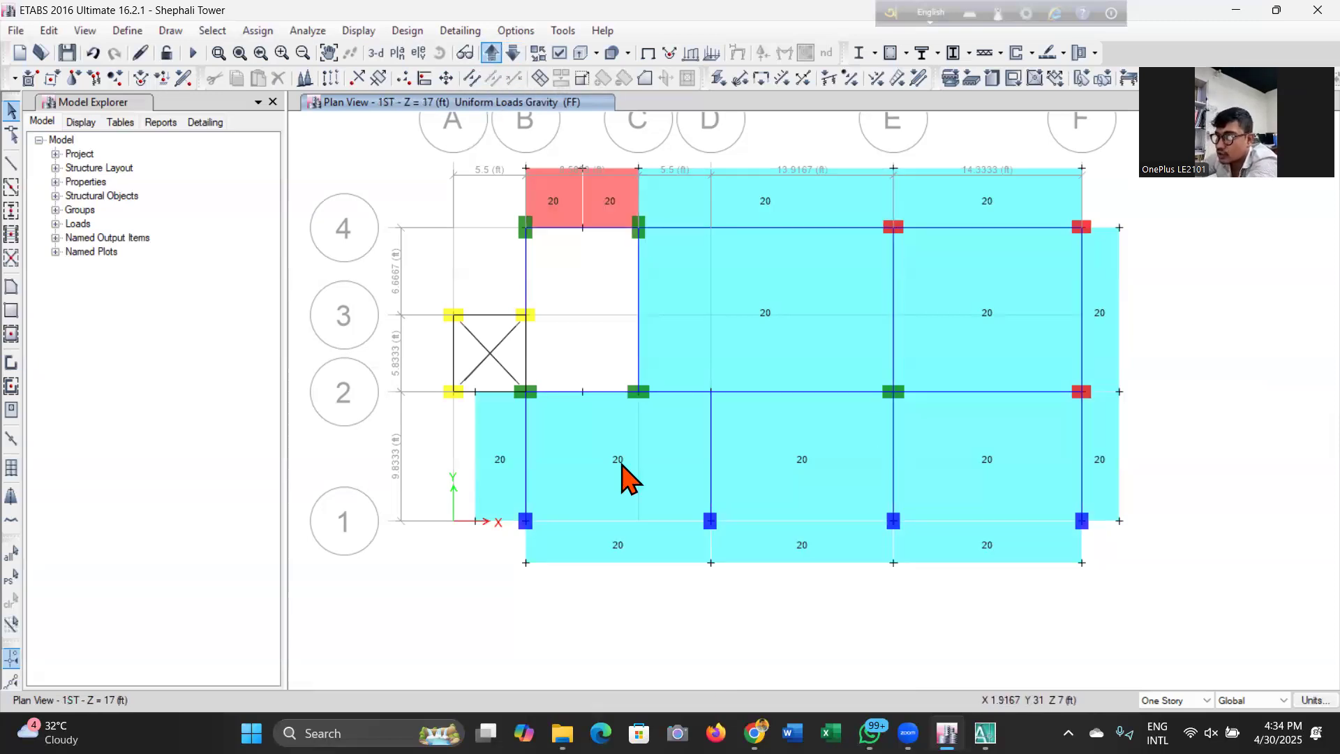
click(639, 549)
click(646, 555)
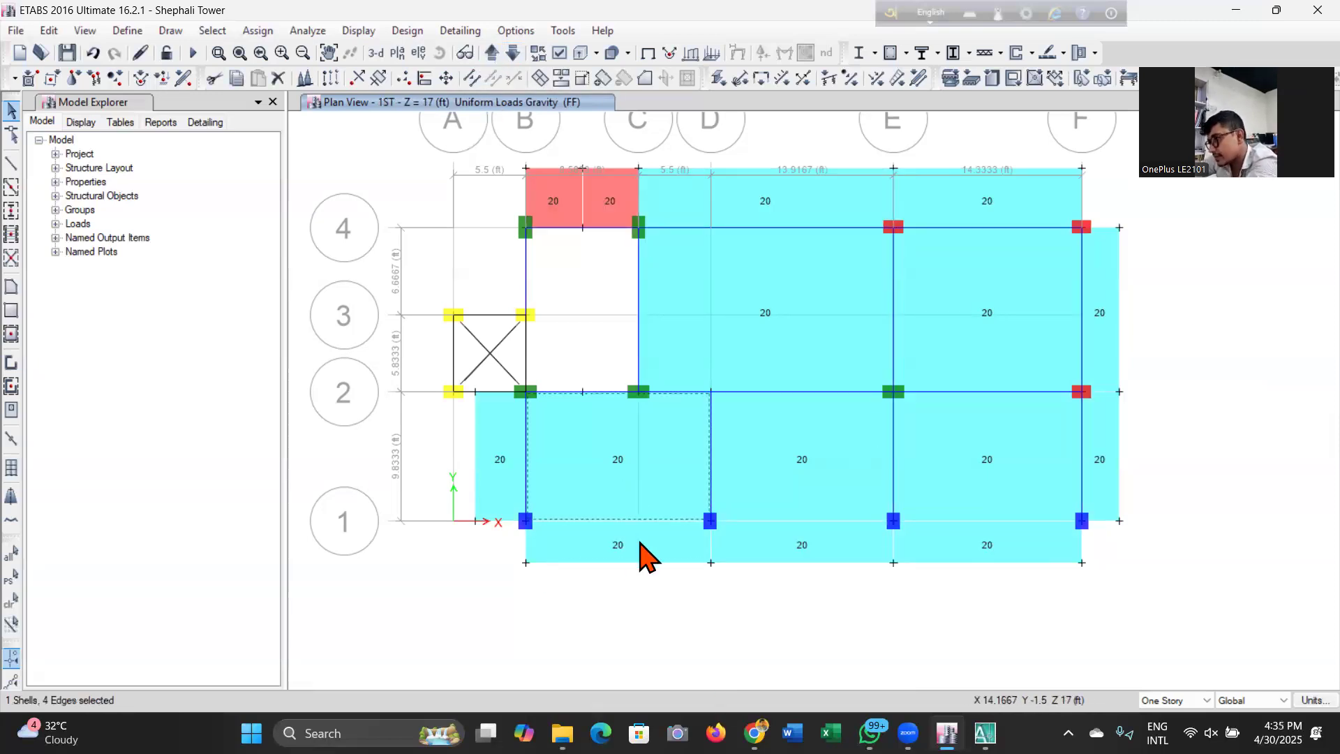
click(49, 31)
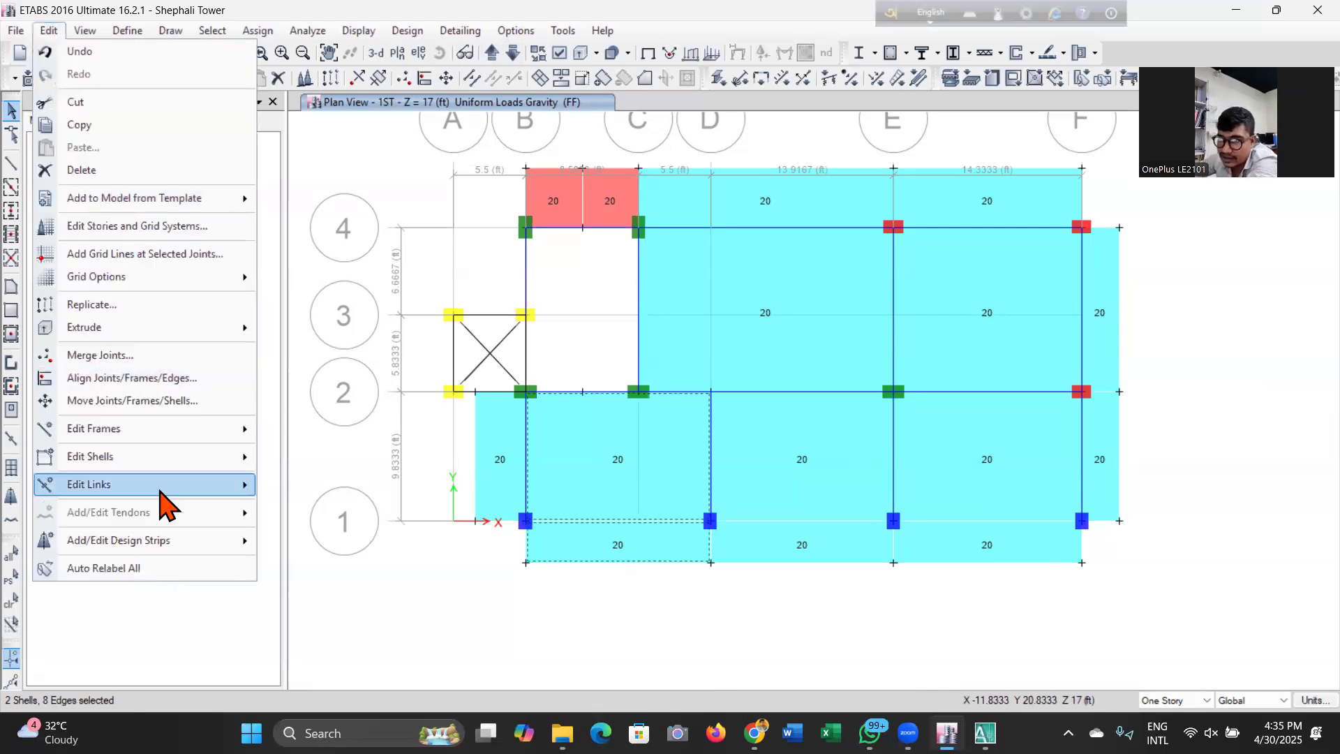
On the 1ST story, merge the slab panels at grids B–D and D–E, between grids 1 and 2, each with its overhang strip beyond grid 1.
mouse_move(167, 457)
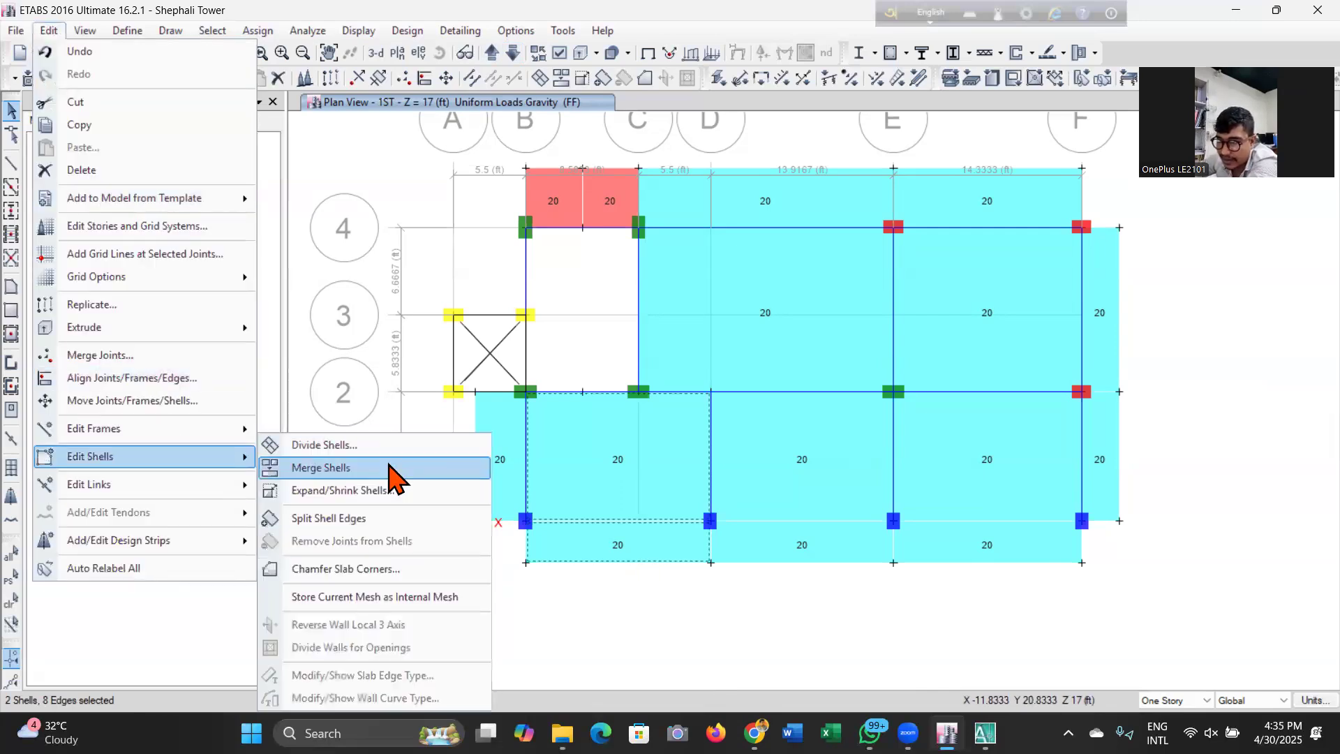
click(389, 469)
click(788, 547)
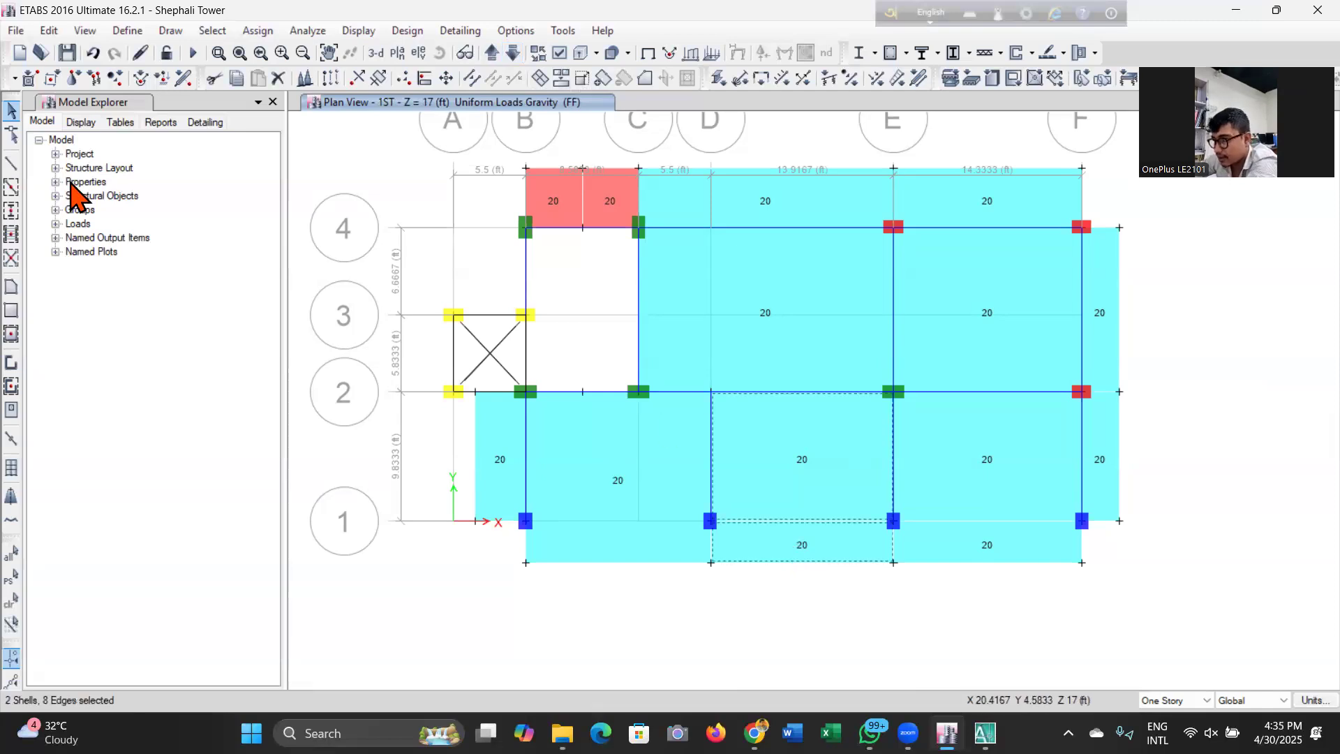
click(49, 31)
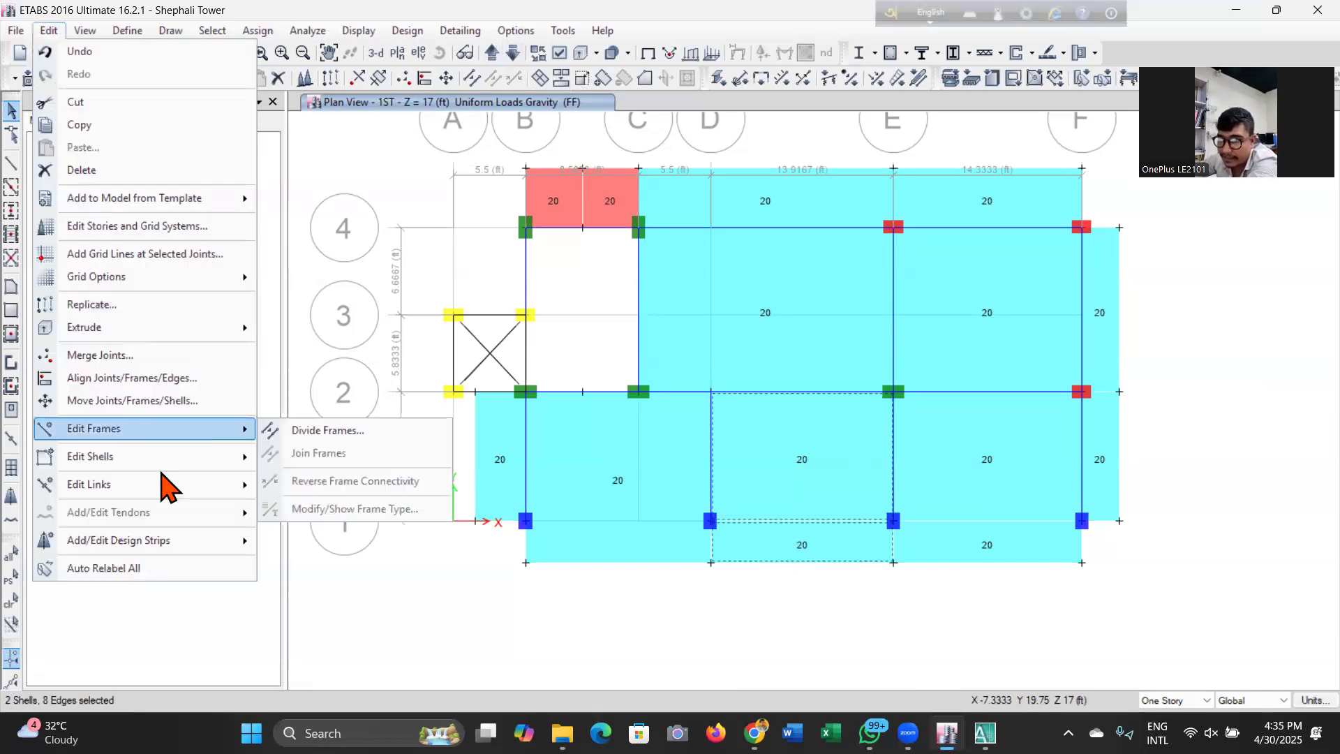
mouse_move(170, 461)
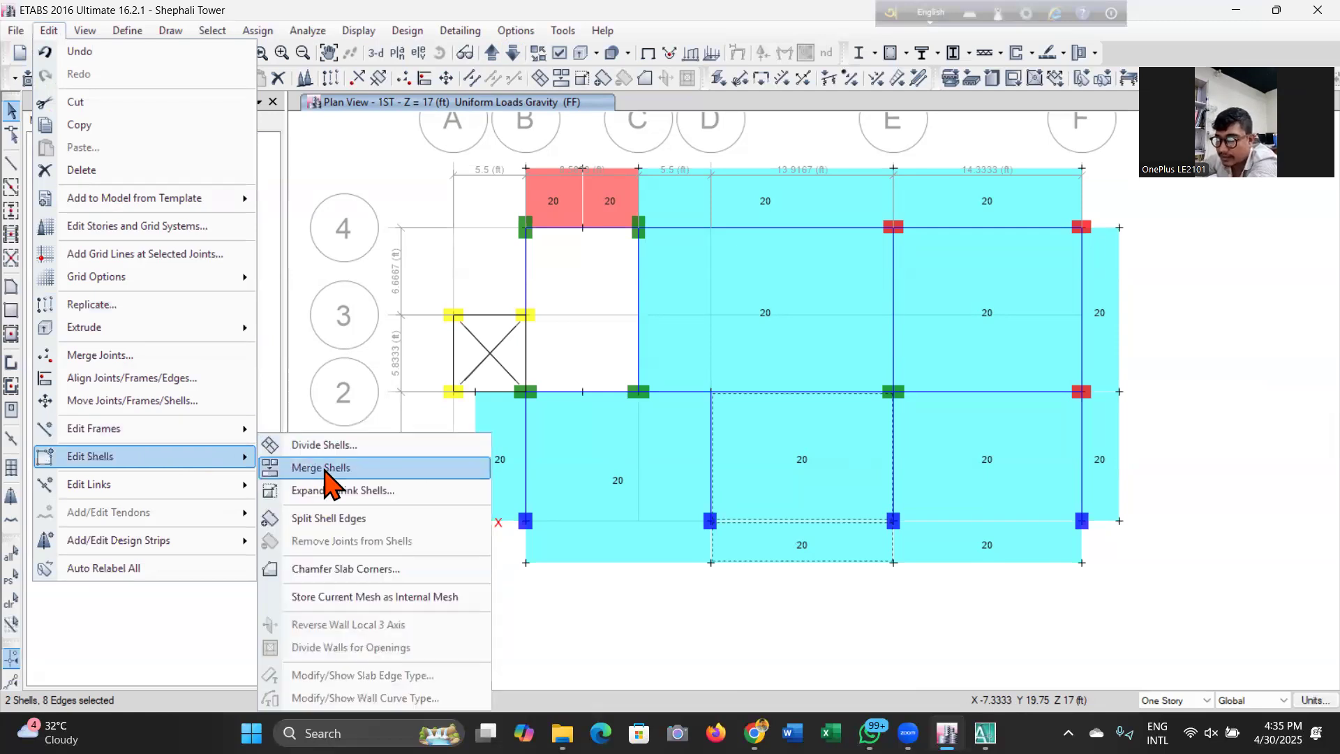
click(325, 470)
On the 1ST story, merge the slab panel at grids E–F, between grids 1 and 2, with its overhang strip beyond grid 1.
click(1018, 467)
click(1006, 534)
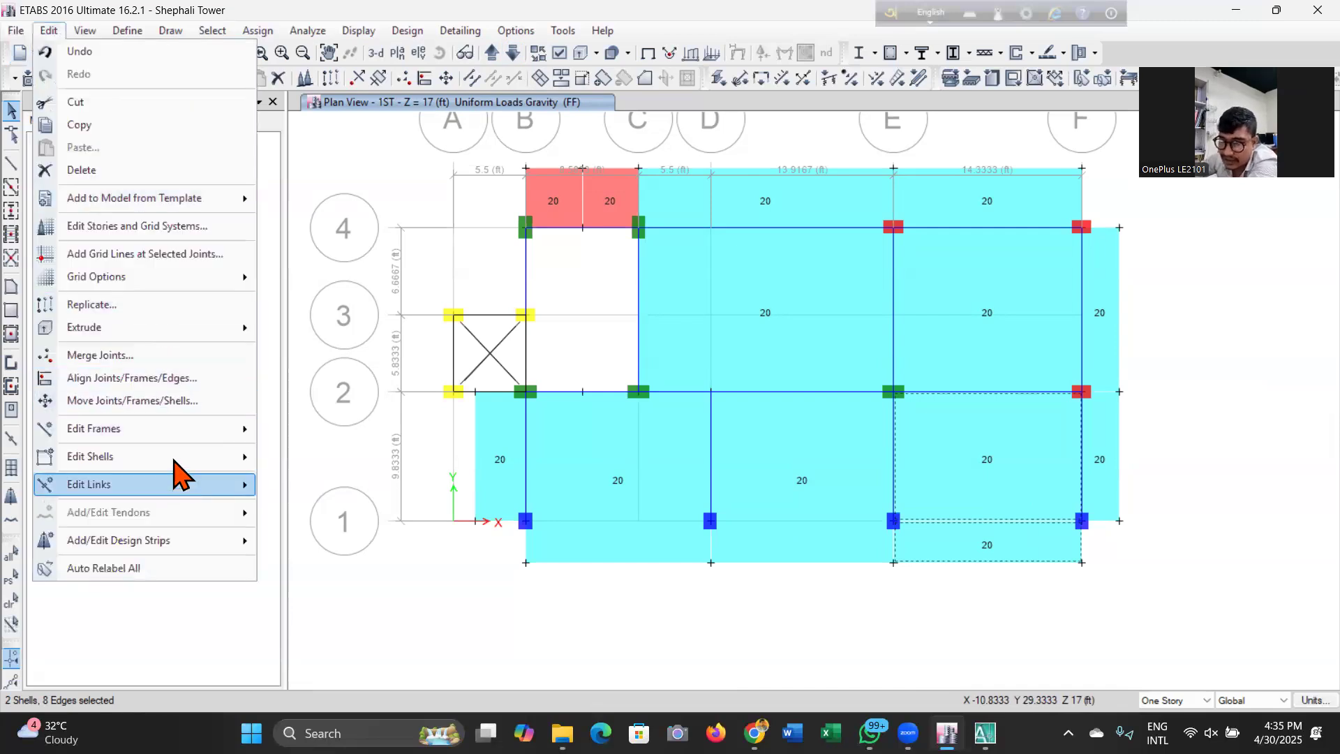
mouse_move(175, 468)
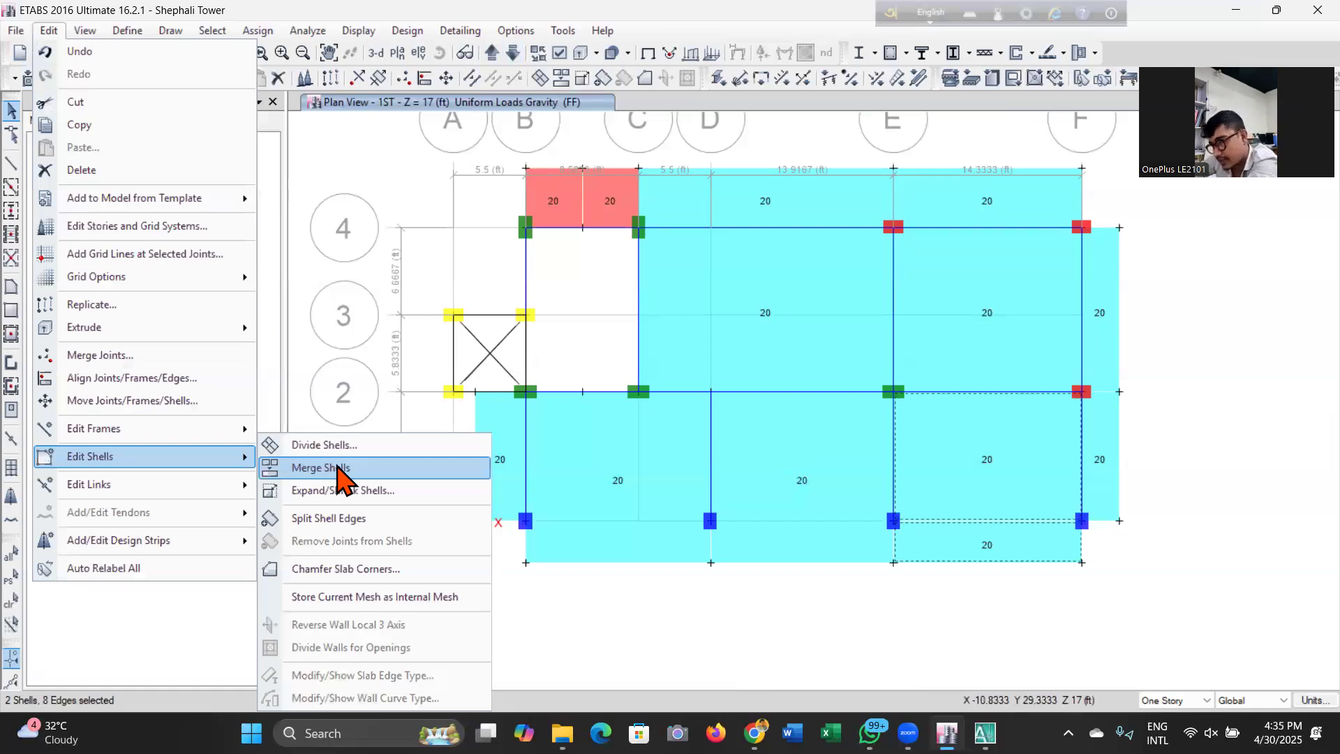
click(338, 468)
Go up to the 2ND story plan and merge the slab panel at grids B–D with its overhang strip beyond grid 1.
click(492, 52)
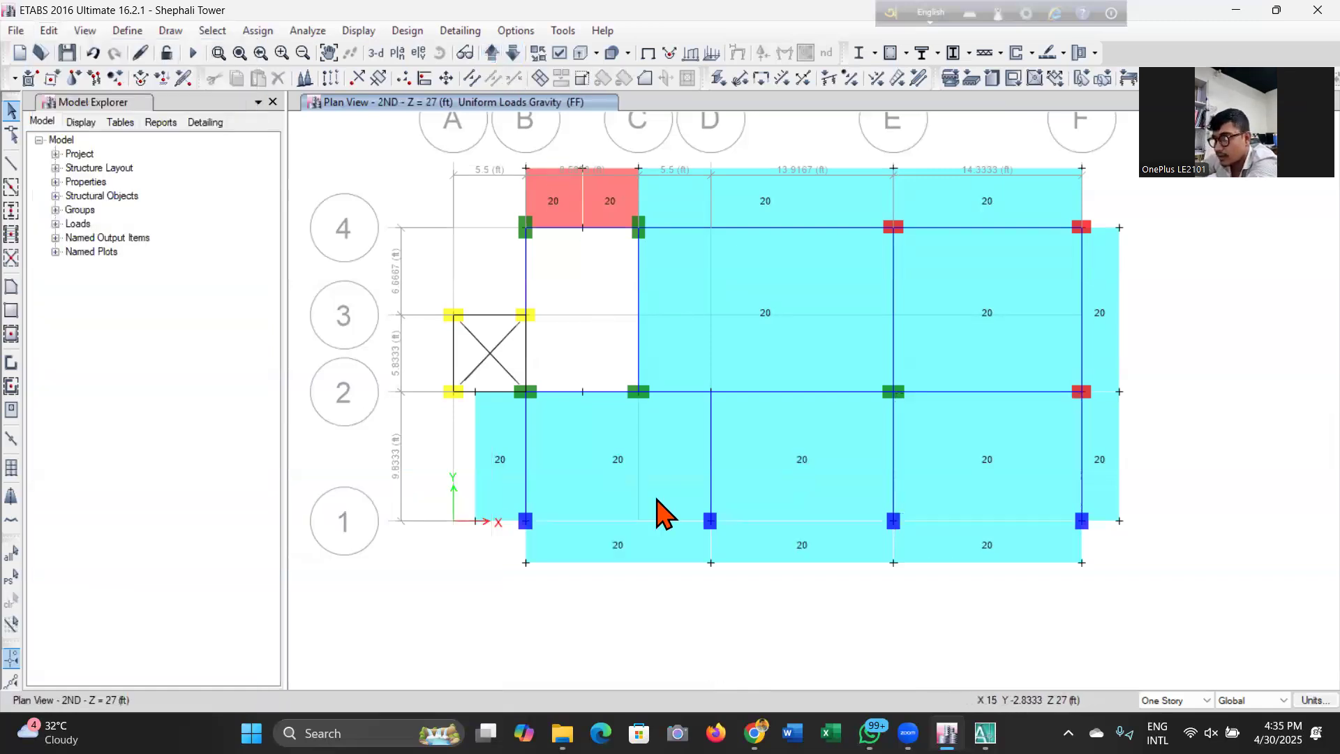
click(670, 548)
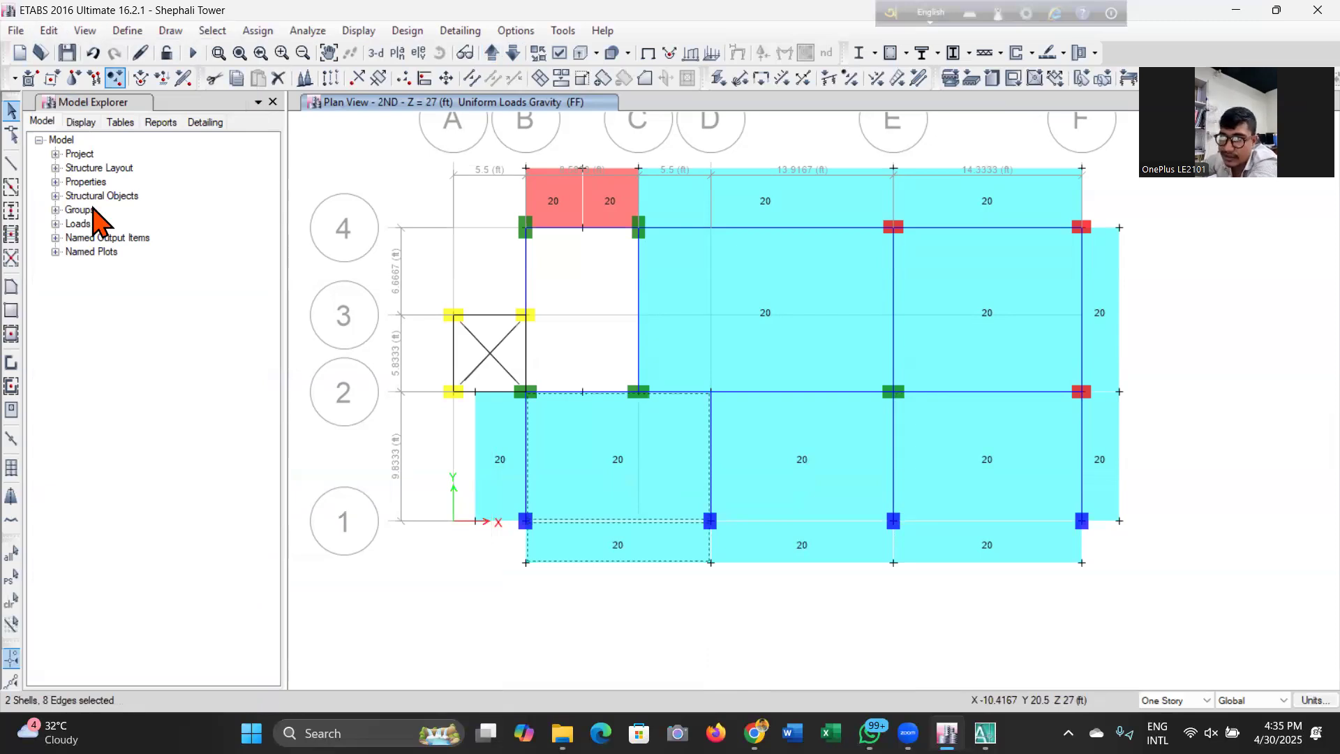
click(48, 31)
mouse_move(148, 458)
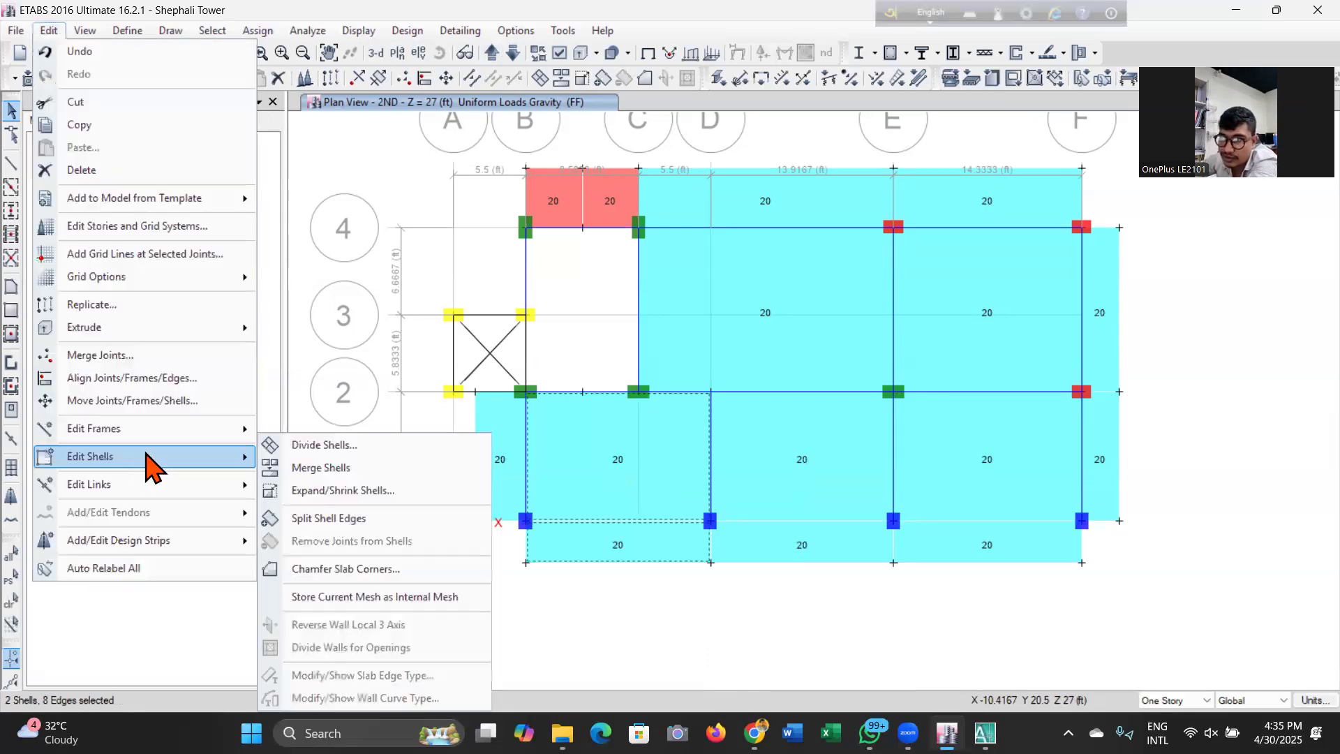
click(401, 477)
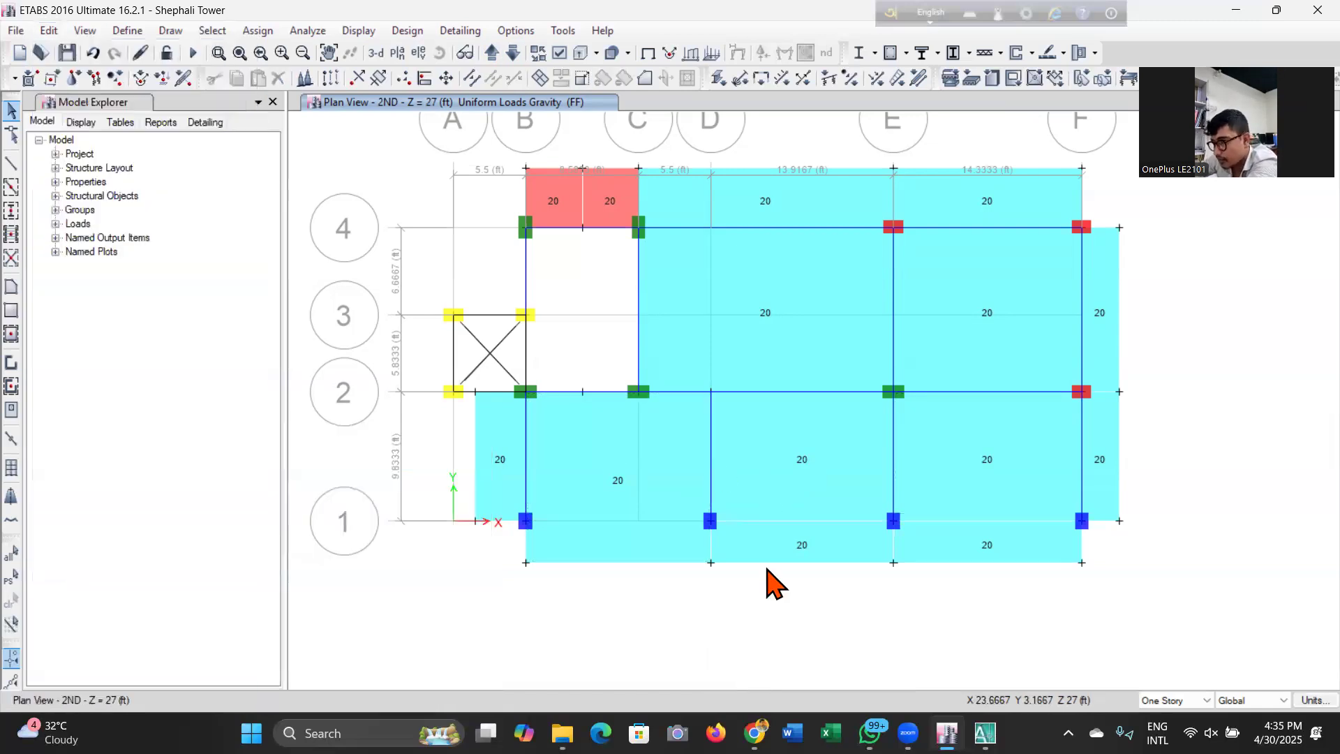
On the 2ND story, merge the slab panel at grids D–E with its overhang strip beyond grid 1.
click(49, 30)
mouse_move(133, 456)
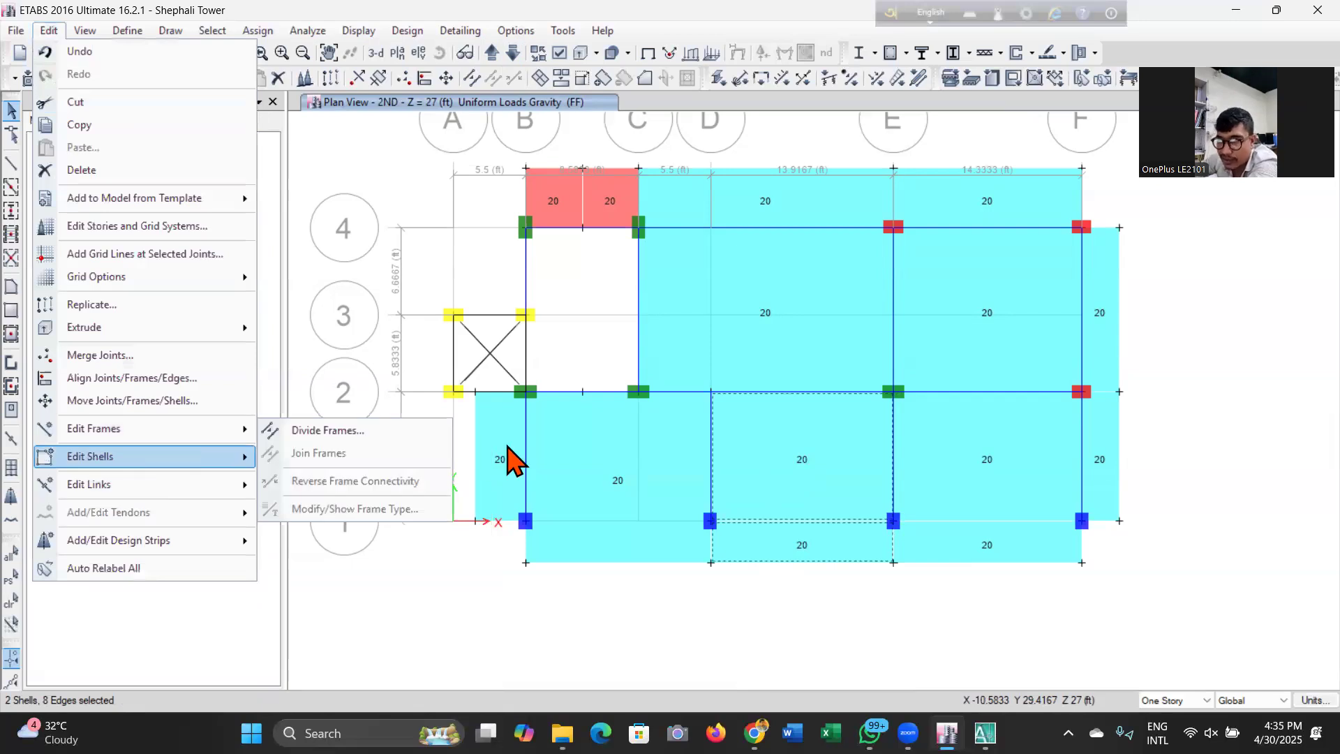
click(444, 467)
On the 2ND story, merge the slab panel at grids E–F with its overhang strip beyond grid 1.
click(977, 548)
click(972, 501)
click(49, 31)
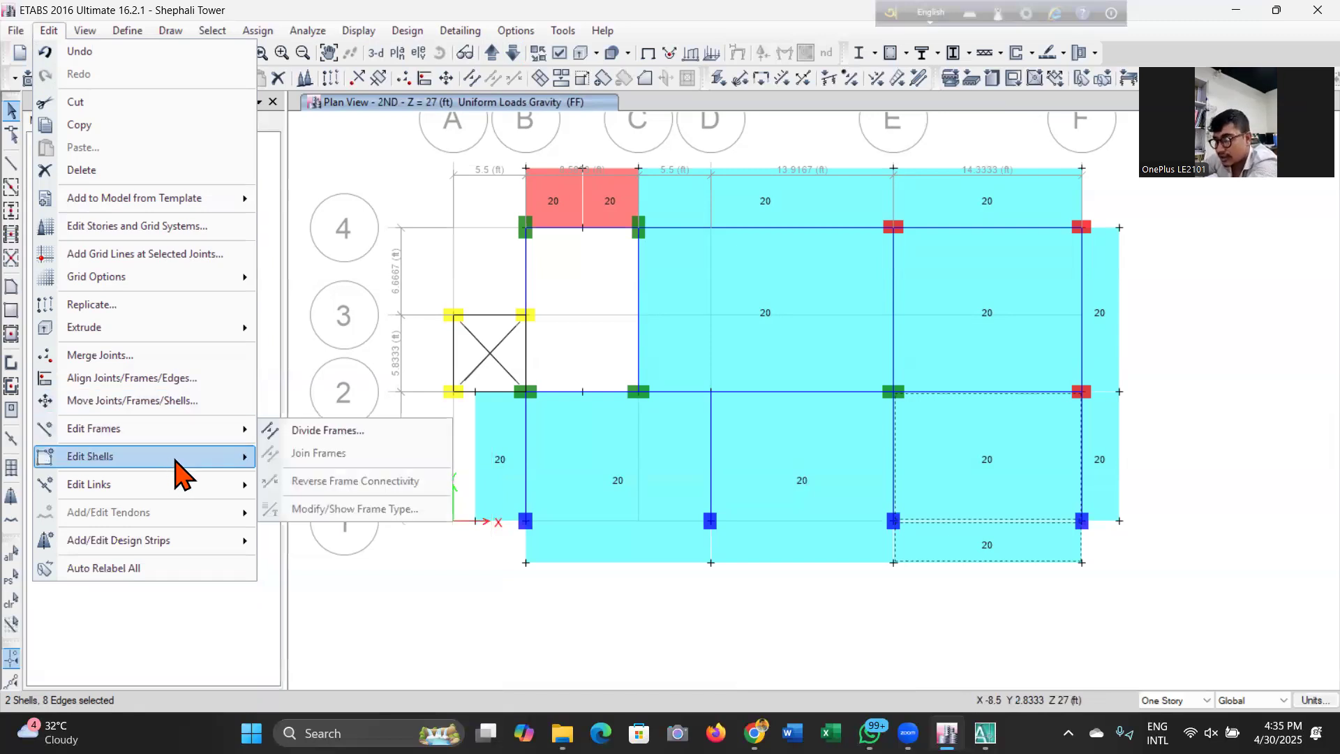
mouse_move(175, 460)
click(386, 469)
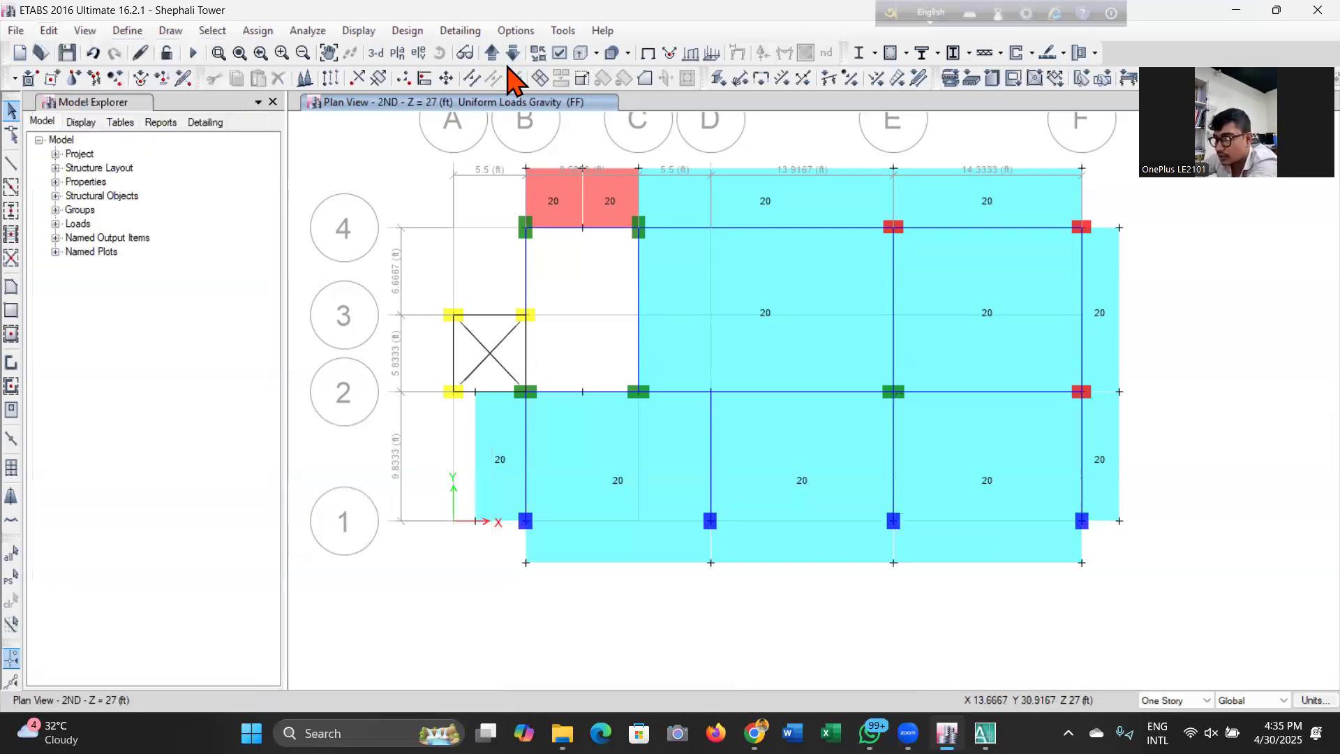
Go up to the 3RD story plan and merge the slab panel at grids B–D with its overhang strip beyond grid 1.
click(620, 514)
click(658, 557)
click(43, 33)
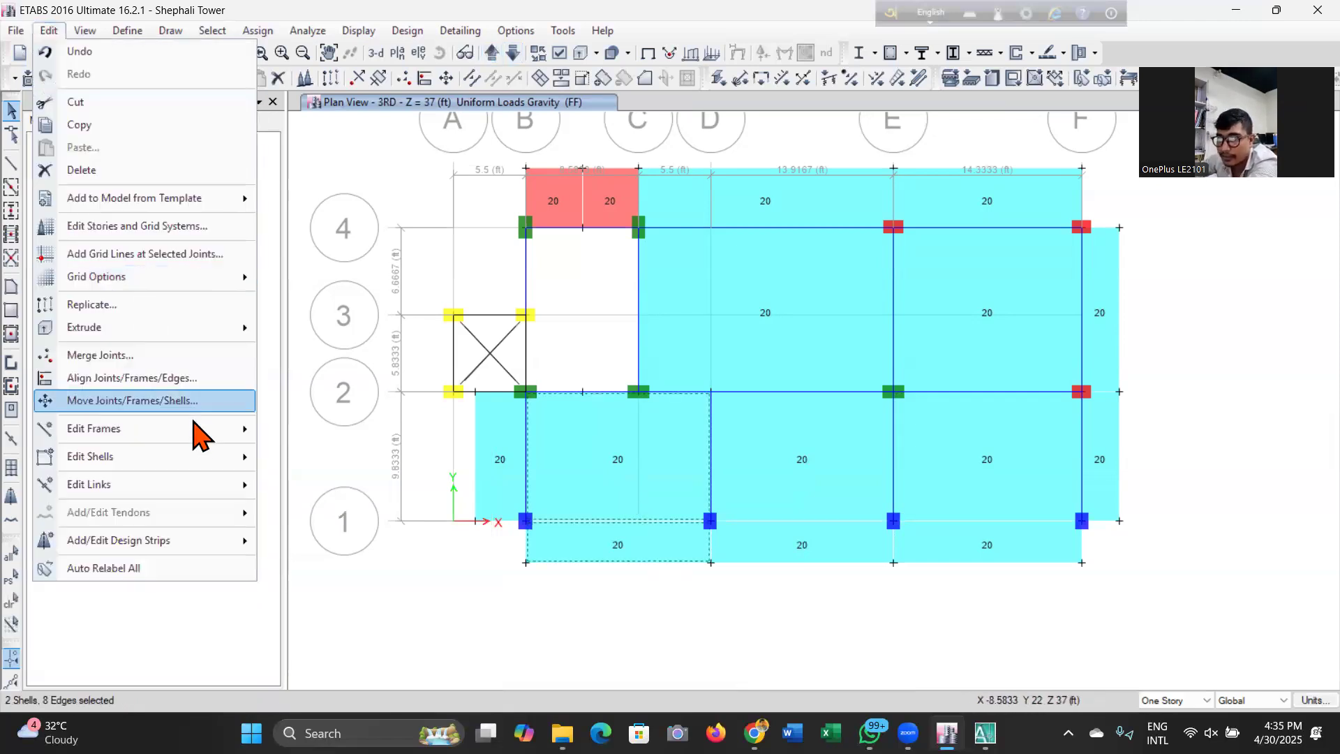
mouse_move(208, 460)
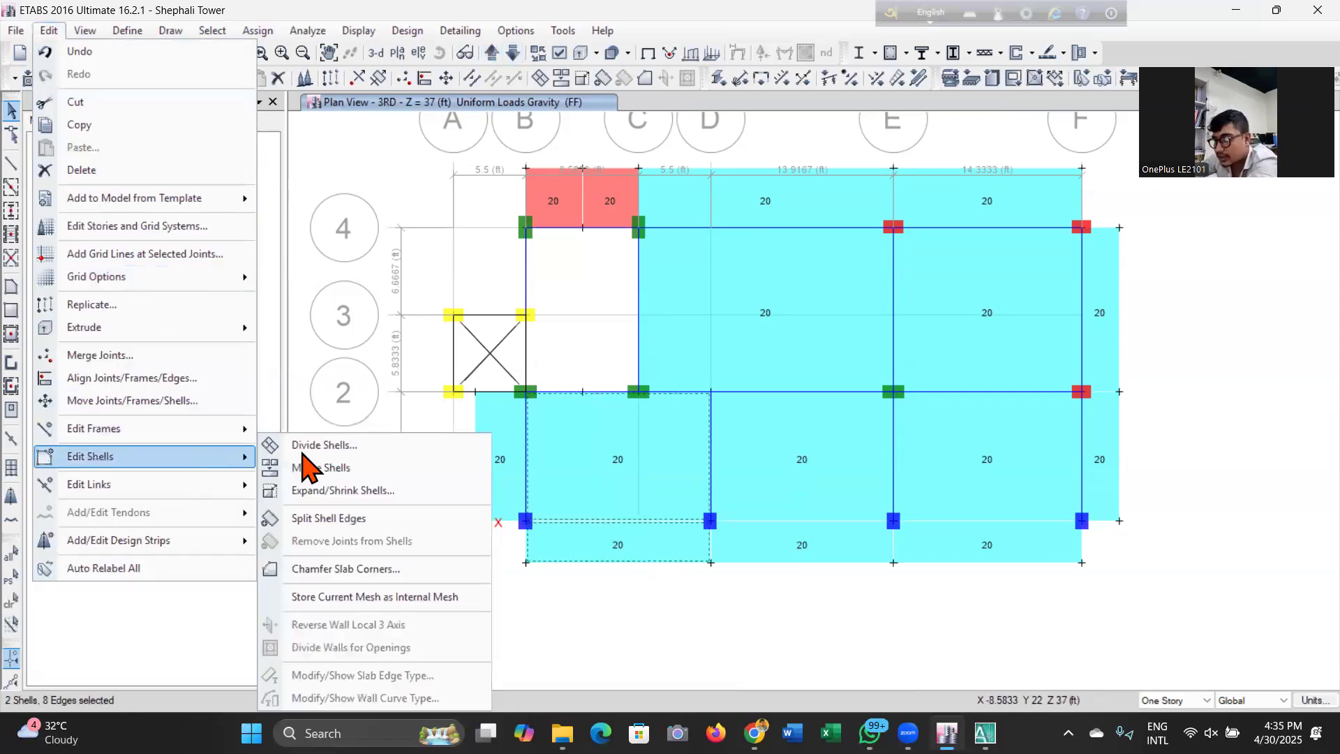
On the 3RD story, merge the slab panel at grids D–E with its overhang strip beyond grid 1.
click(764, 500)
click(762, 554)
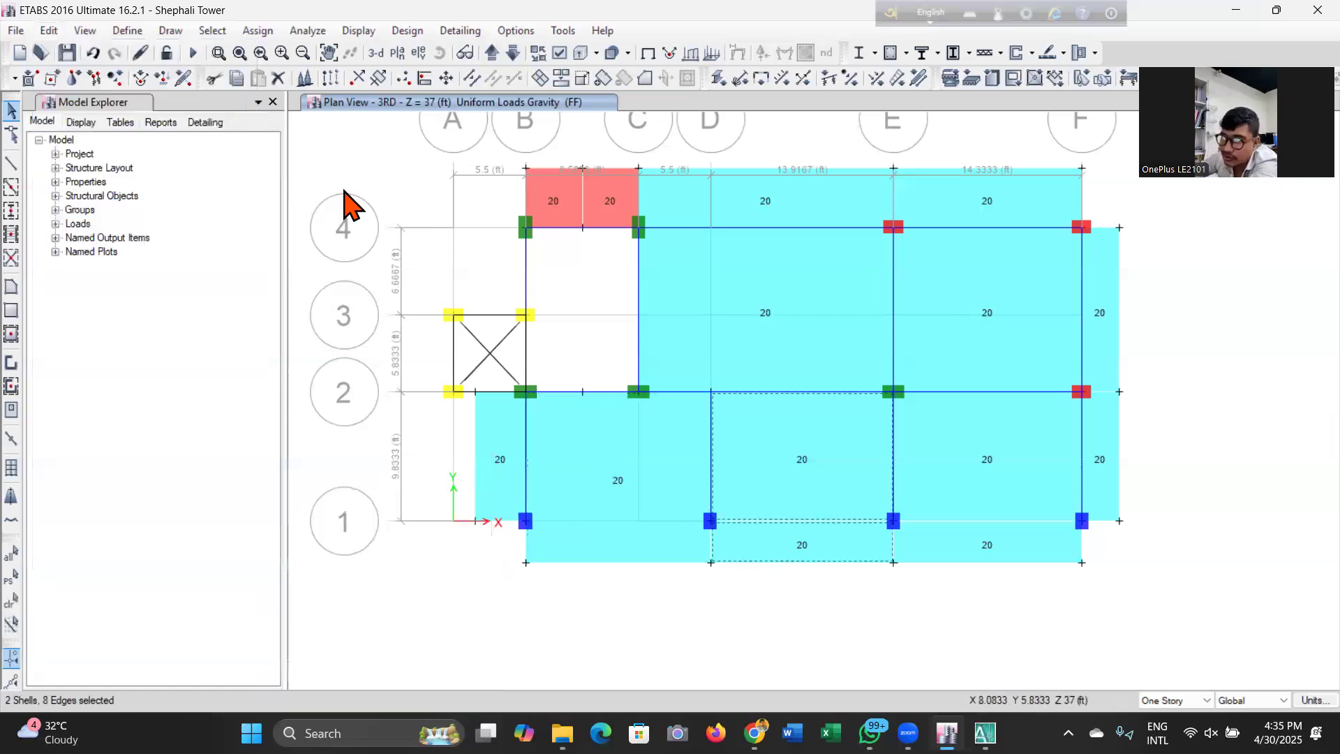
click(50, 32)
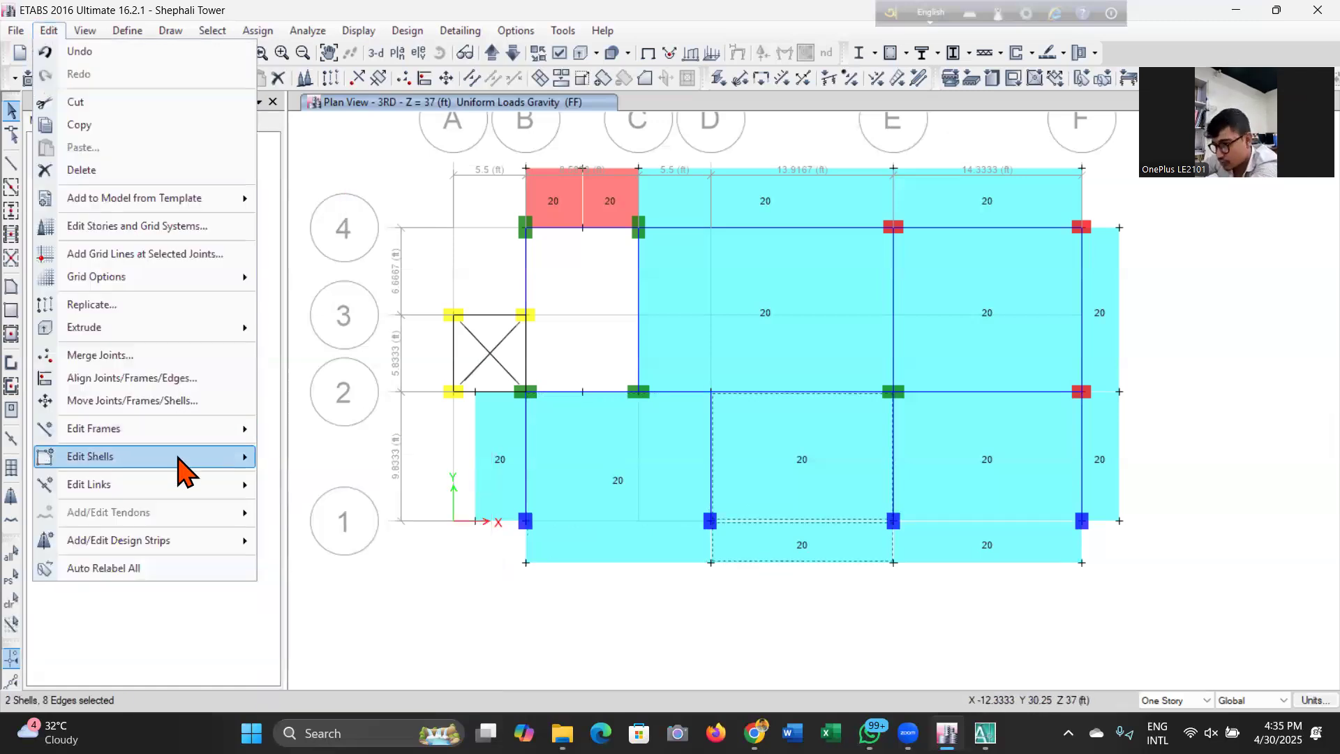
mouse_move(209, 457)
click(319, 471)
On the 3RD story, merge the slab panel at grids E–F with its overhang strip beyond grid 1.
click(948, 487)
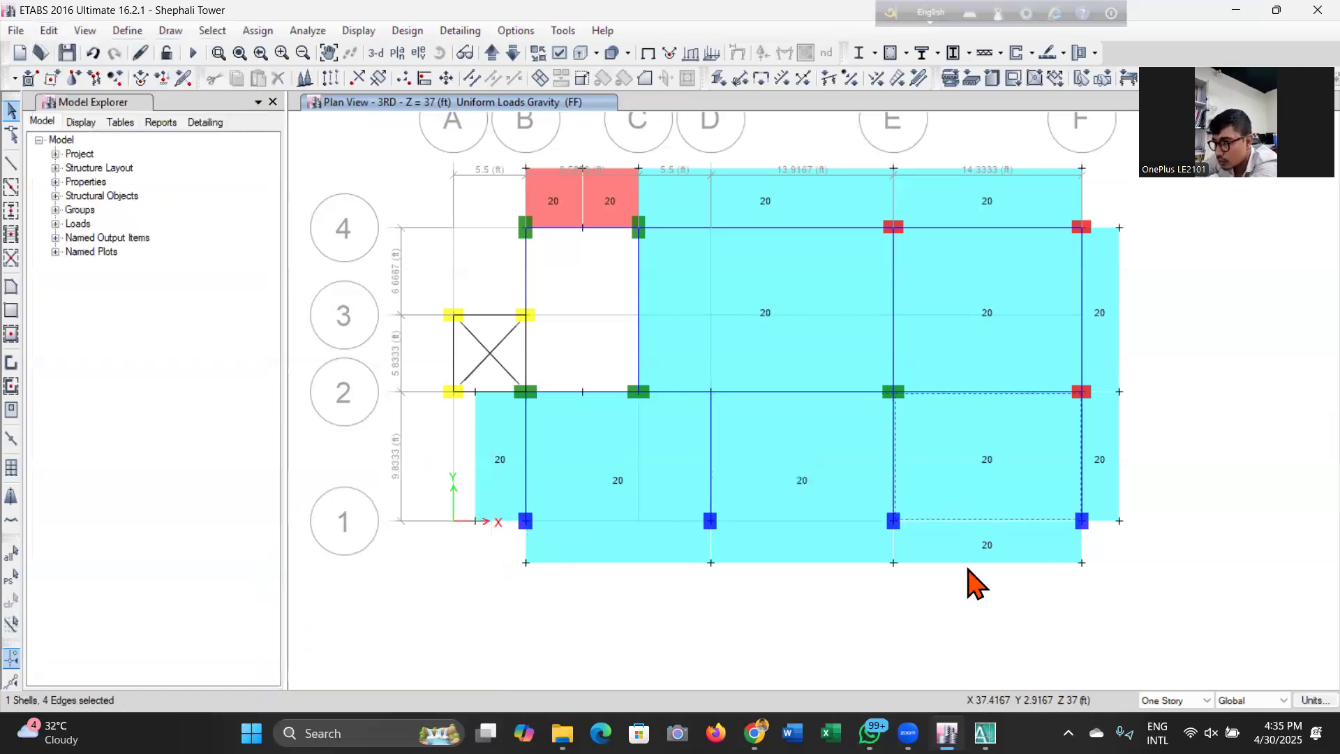
click(957, 551)
click(49, 31)
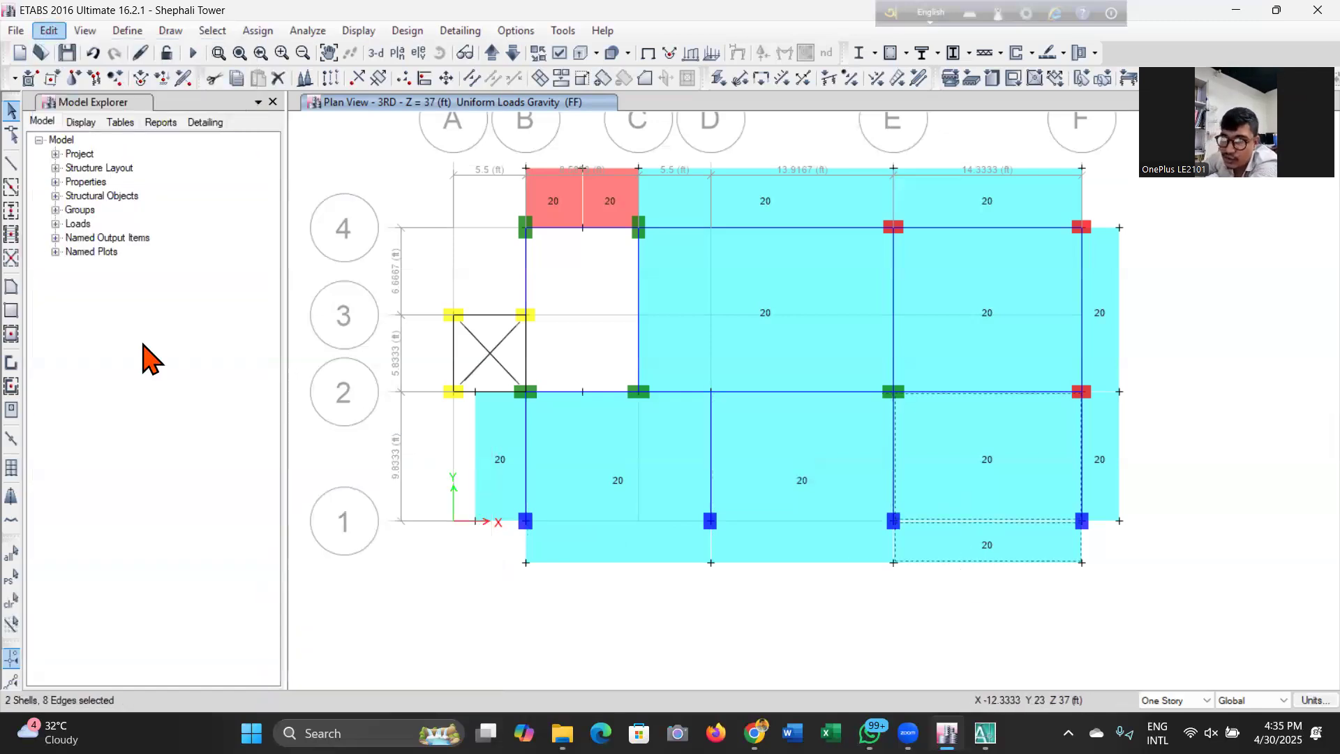
mouse_move(210, 457)
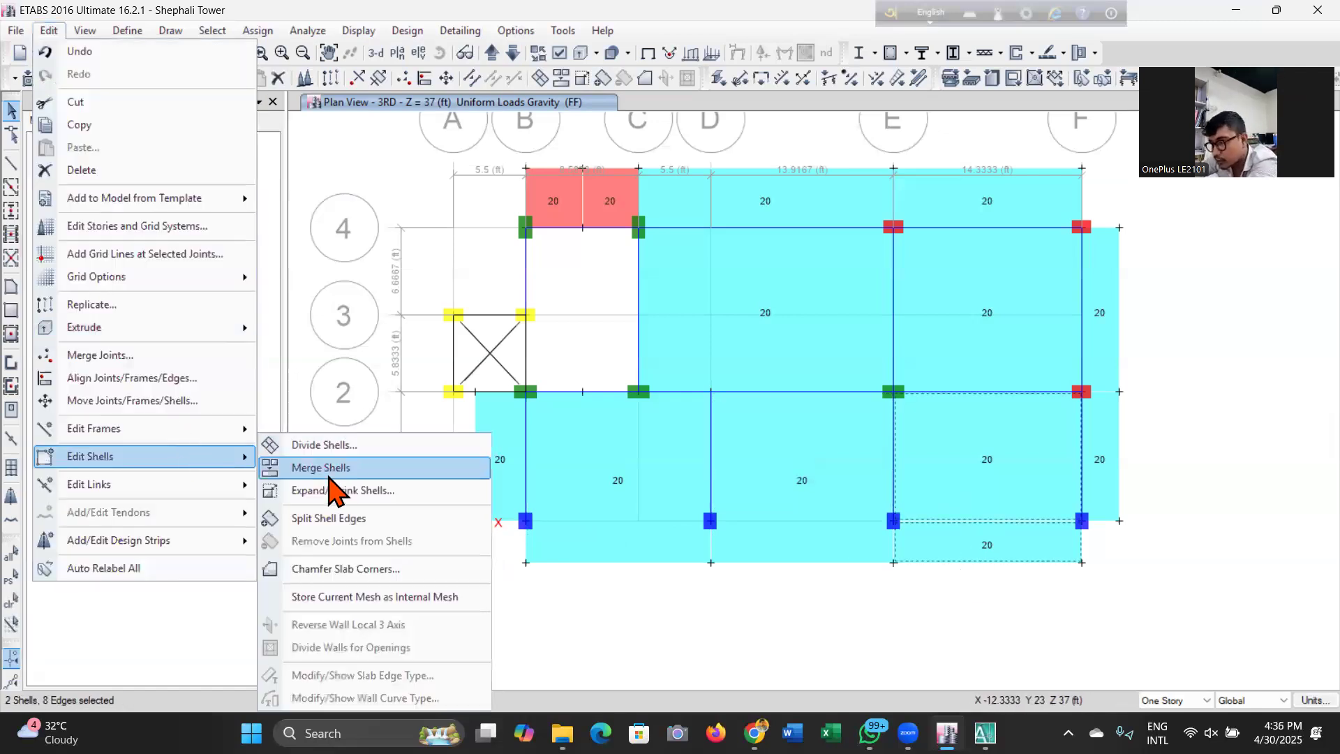
click(328, 466)
Go up to the 4TH story plan and merge the slab panel at grids B–D with its overhang strip beyond grid 1.
click(491, 55)
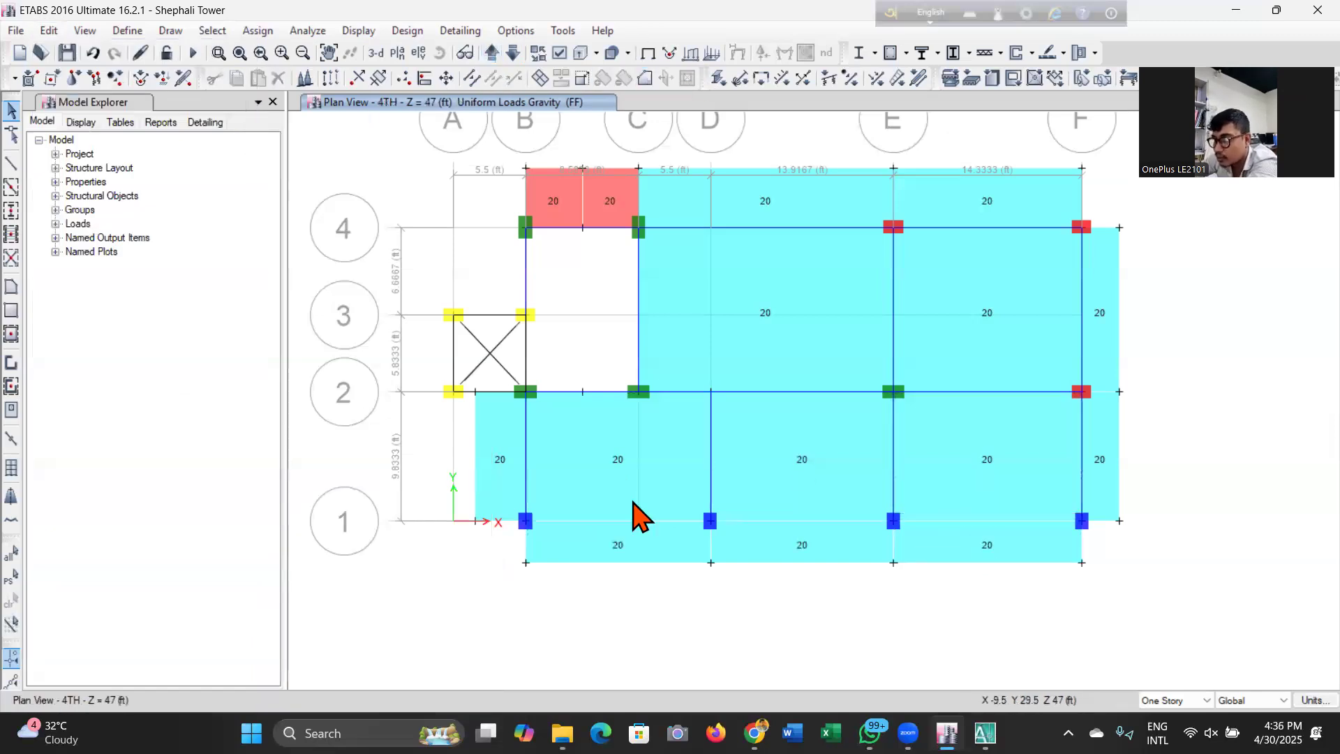
click(655, 488)
click(656, 547)
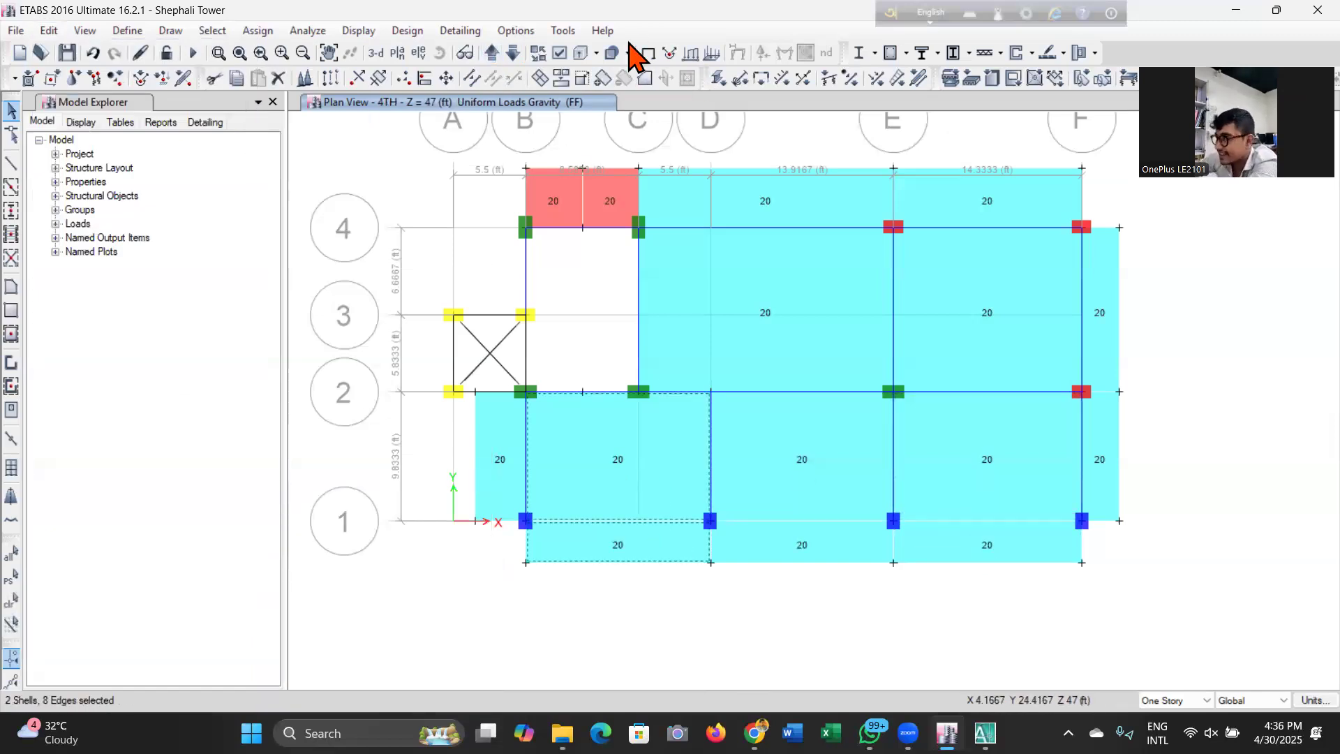
click(51, 35)
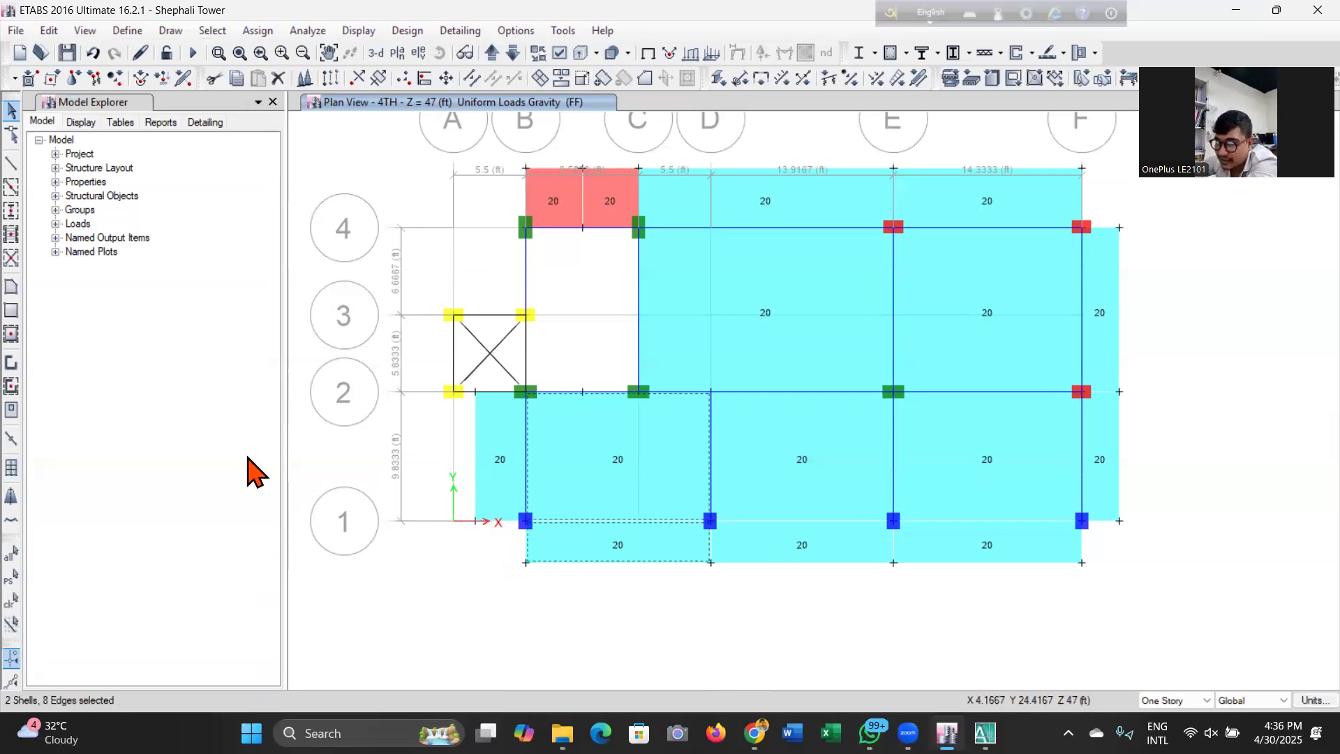
mouse_move(222, 458)
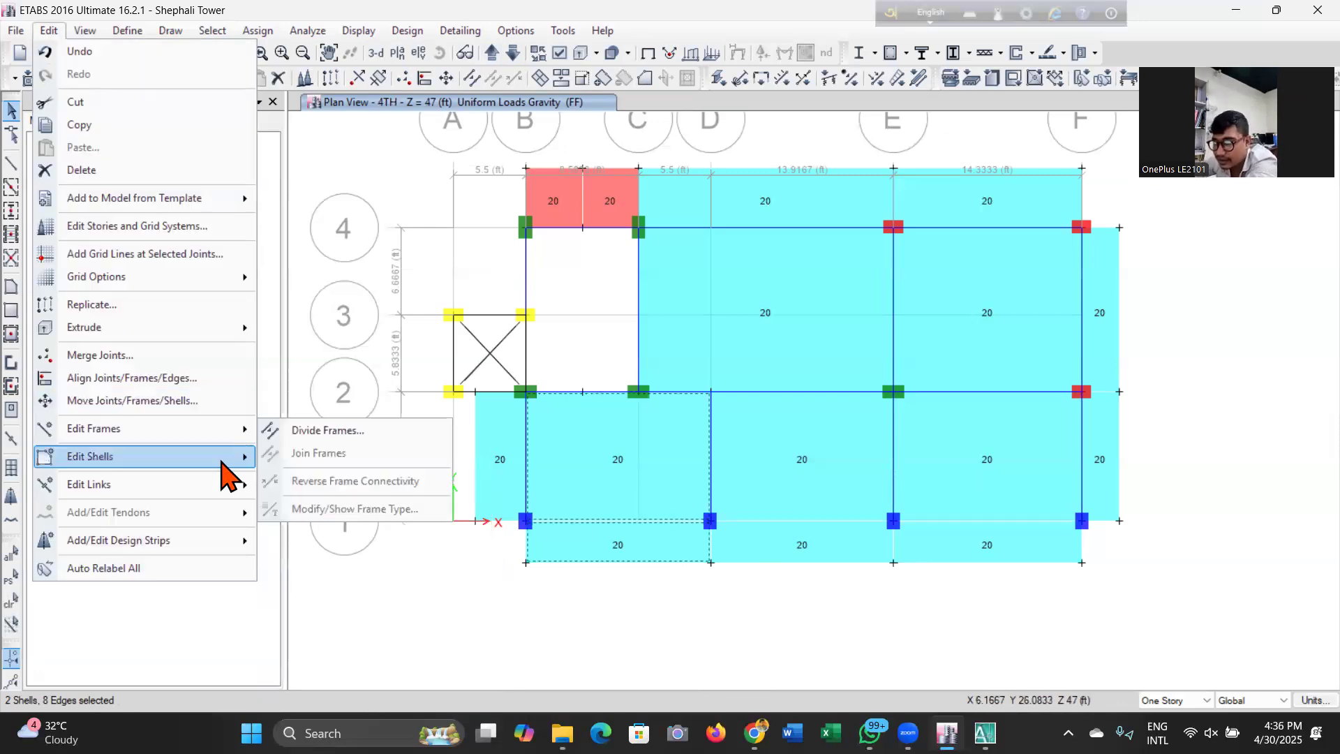
click(322, 469)
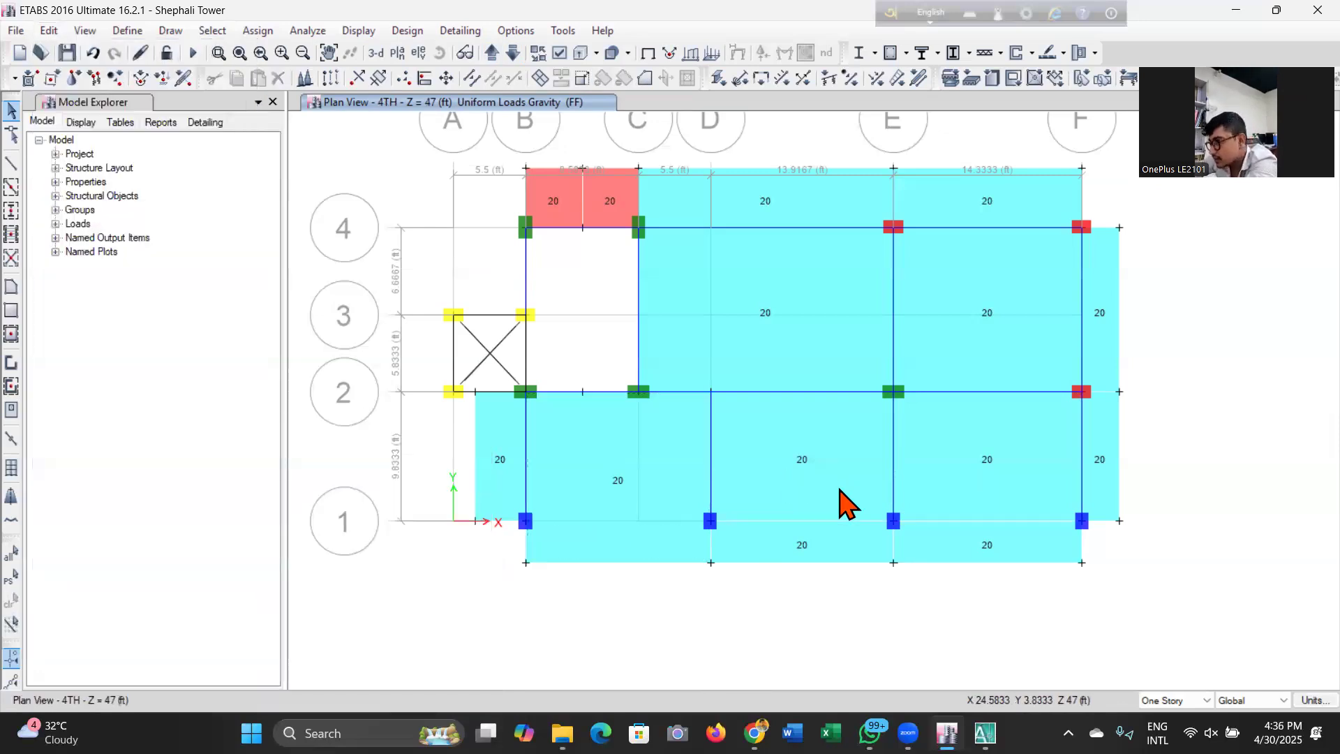
On the 4TH story, merge the slab panels at grids D–E and E–F, each with its overhang strip beyond grid 1.
click(50, 31)
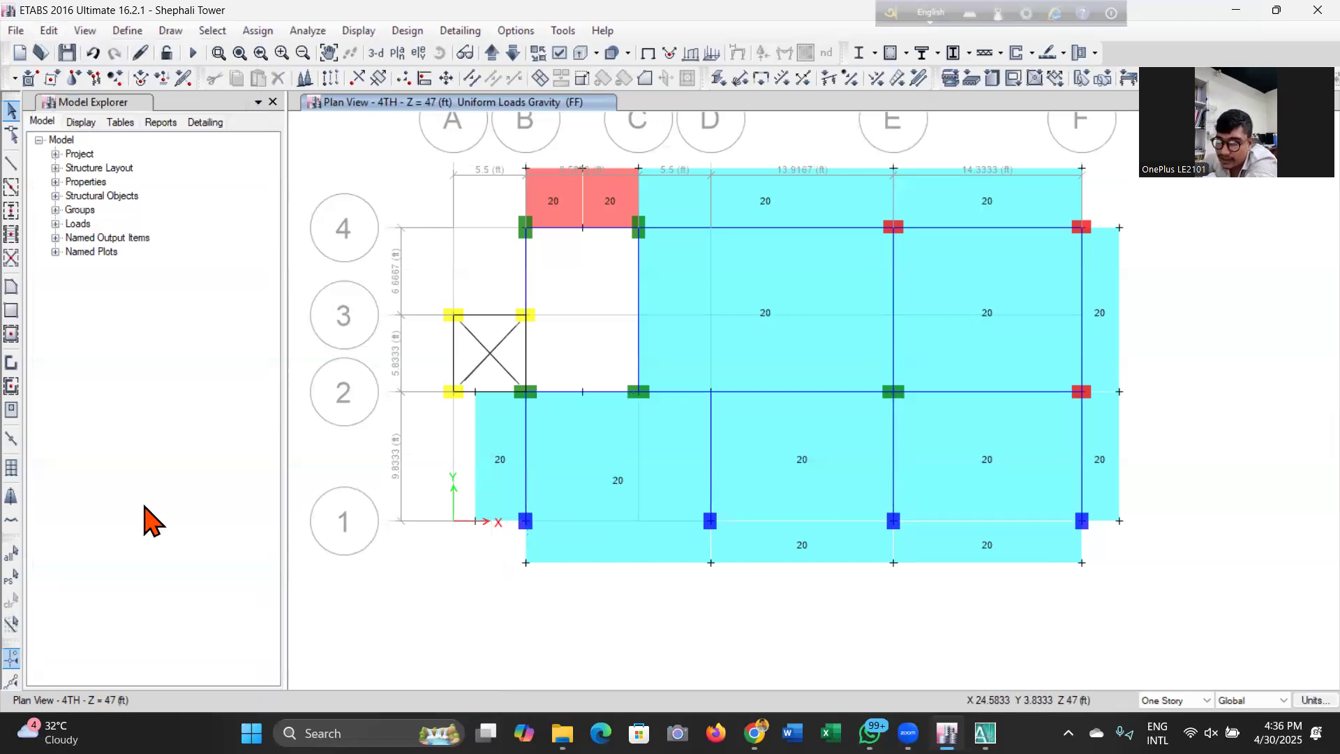
mouse_move(142, 455)
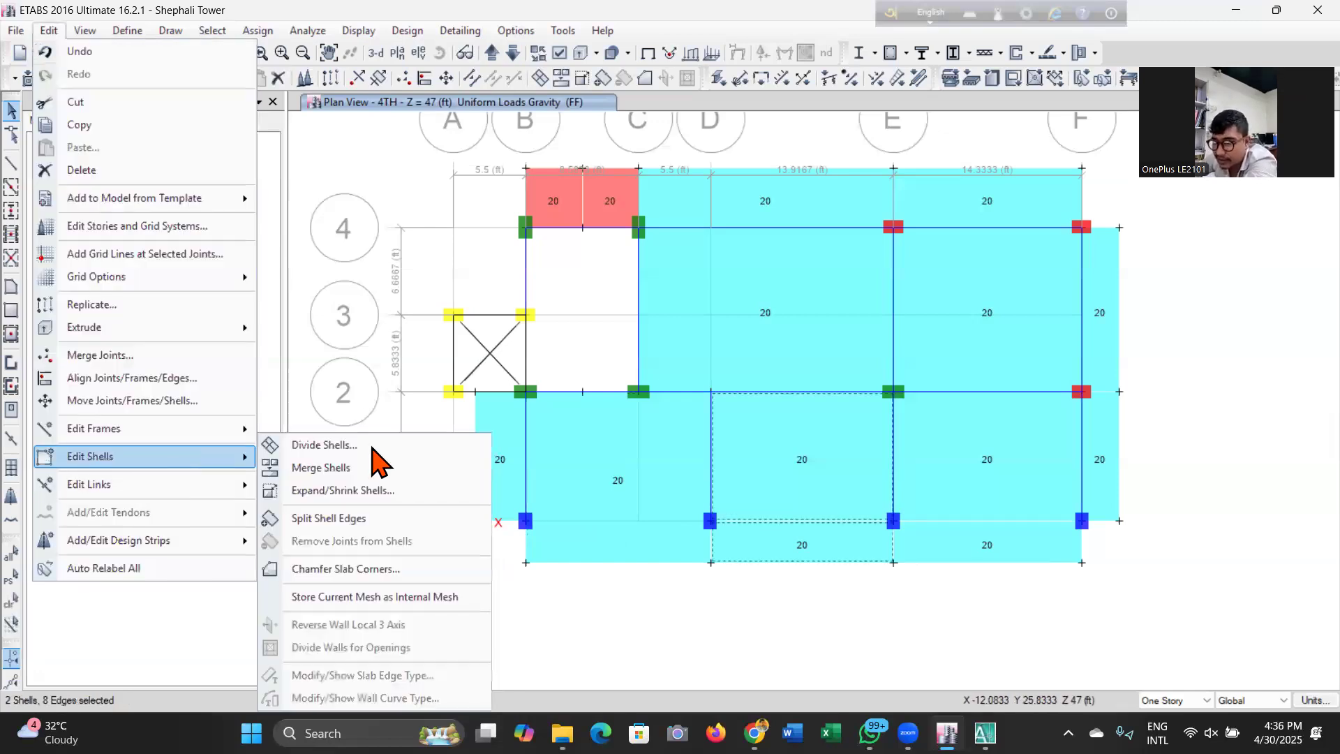
click(986, 465)
click(992, 551)
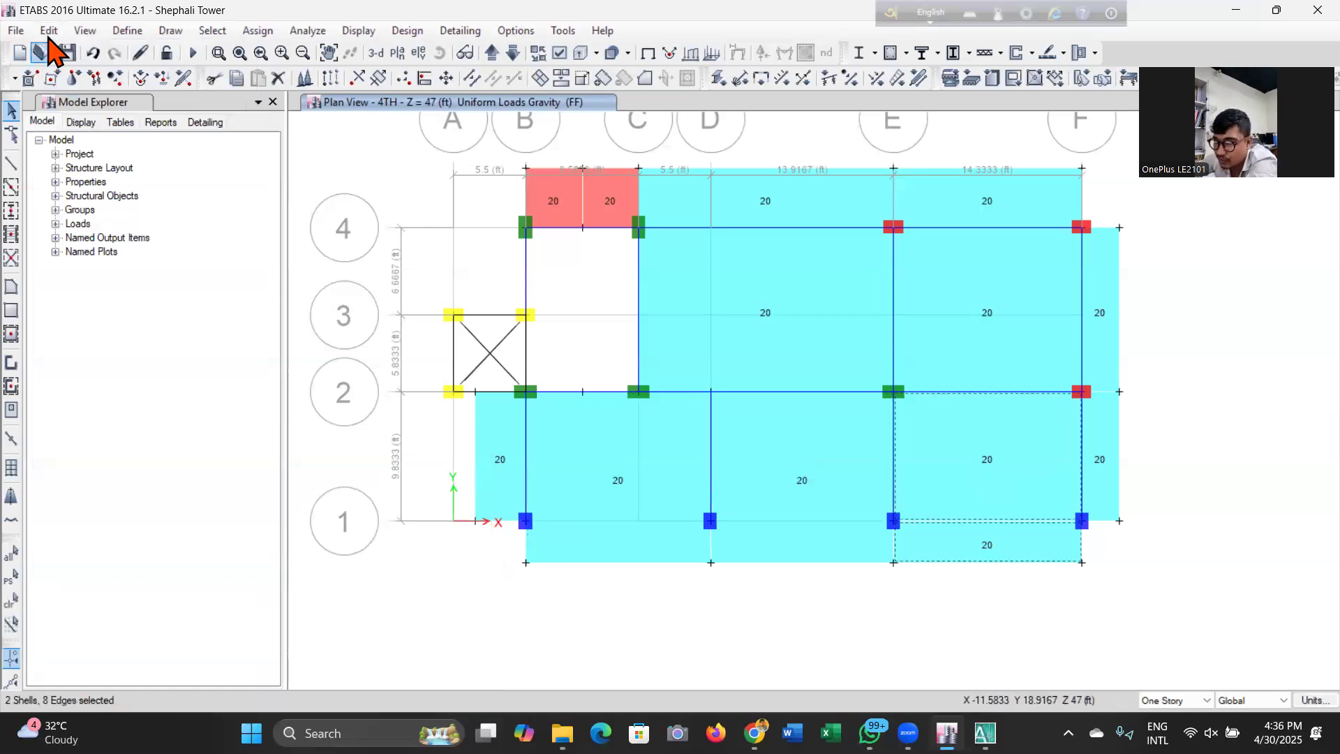
click(48, 32)
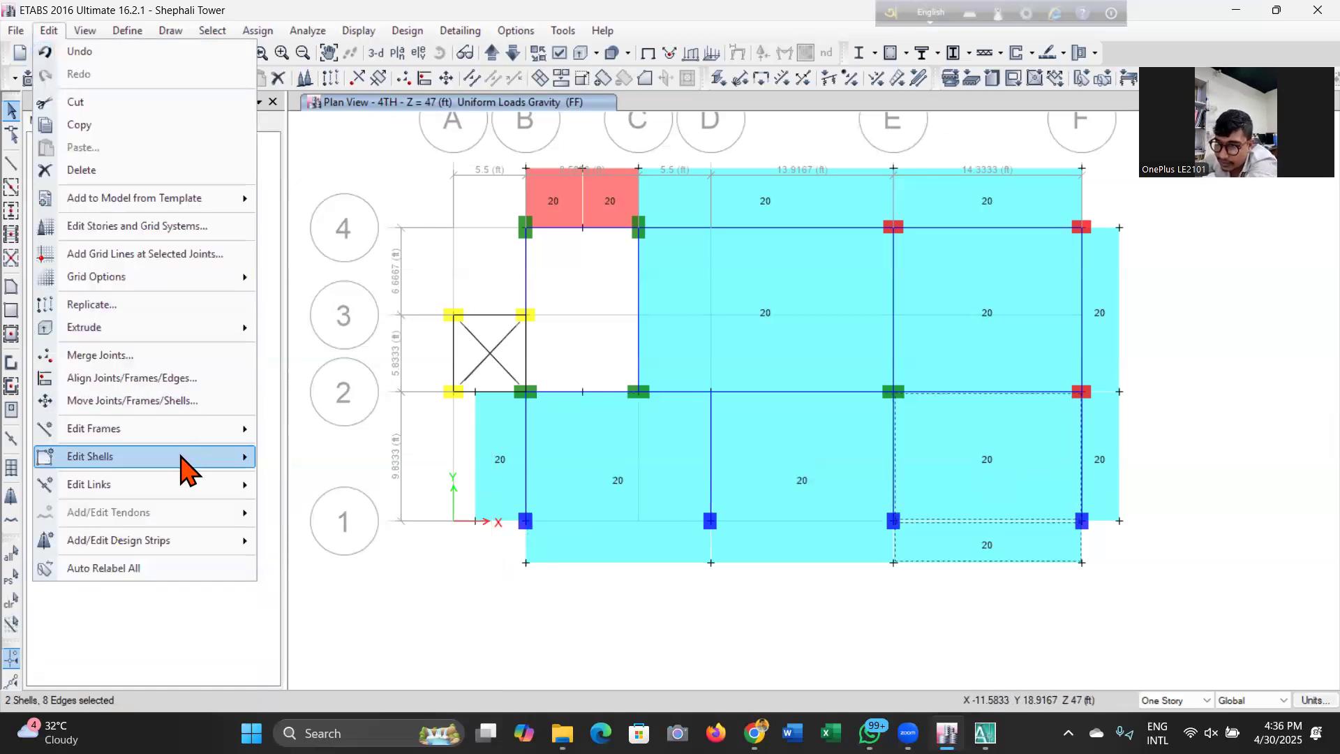
mouse_move(182, 457)
click(329, 473)
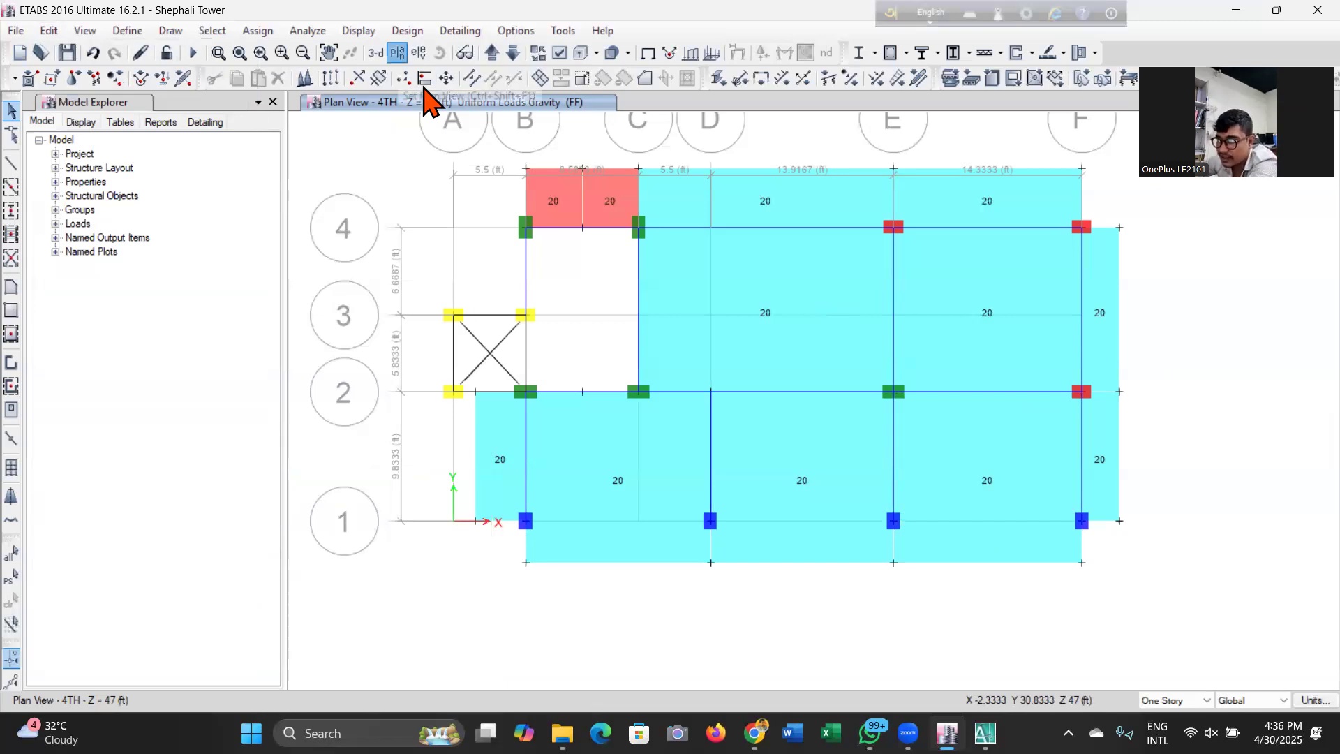
Redisplay the default plan view of the 4TH story.
click(424, 81)
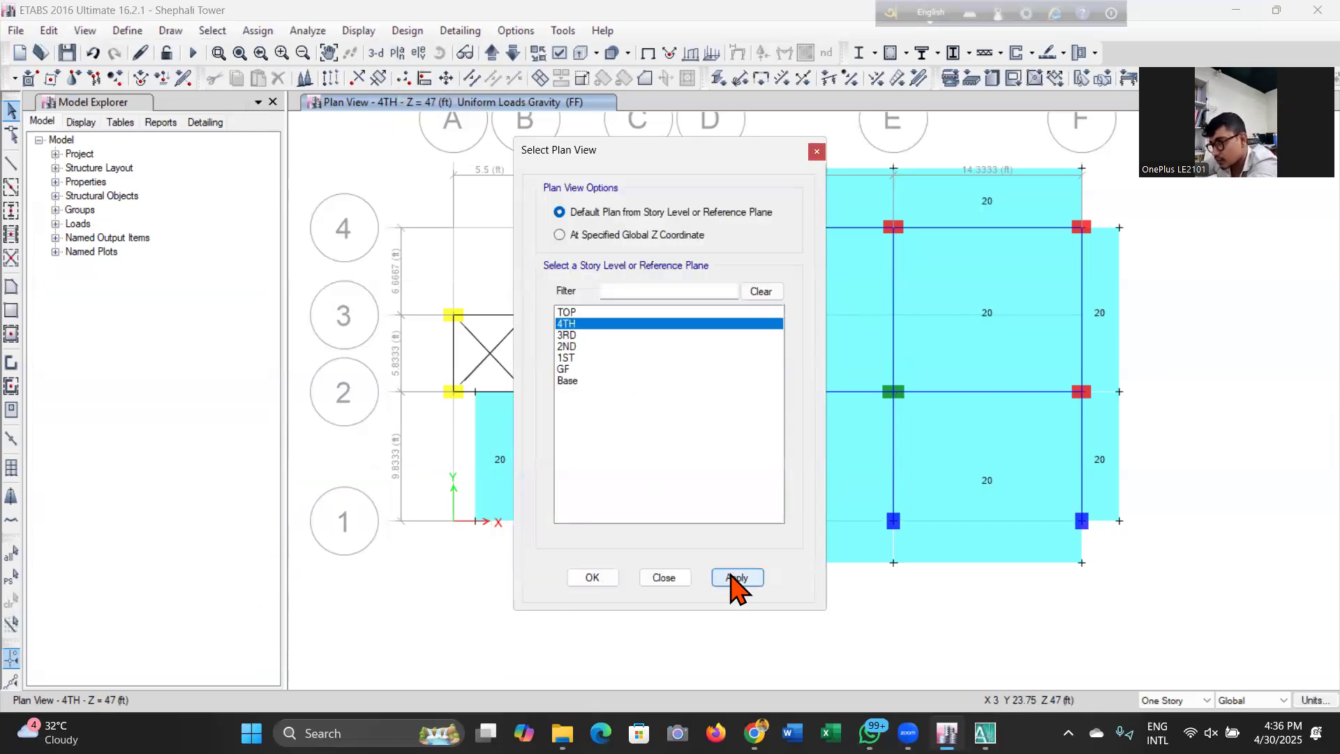
click(737, 577)
click(594, 579)
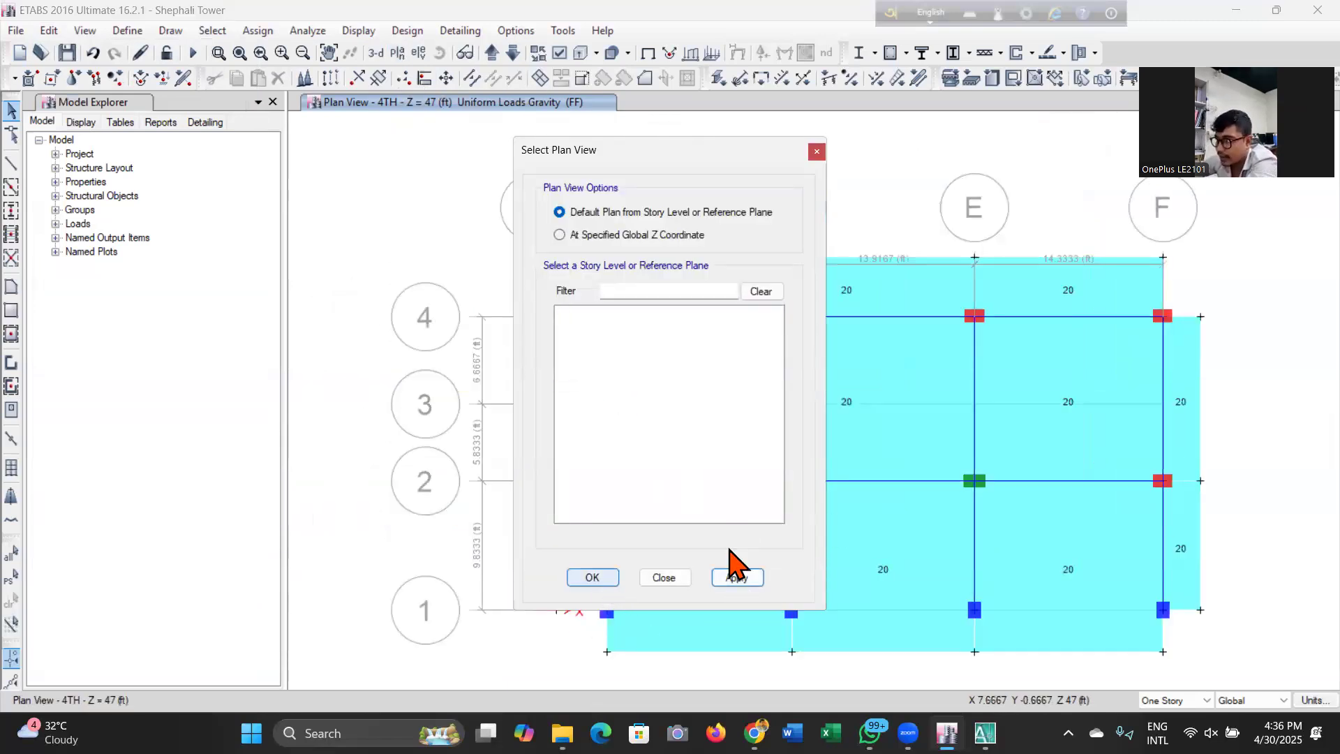
click(878, 631)
click(878, 620)
double_click(1034, 589)
click(679, 581)
click(717, 536)
scroll(713, 523, down, 5)
scroll(710, 524, up, 5)
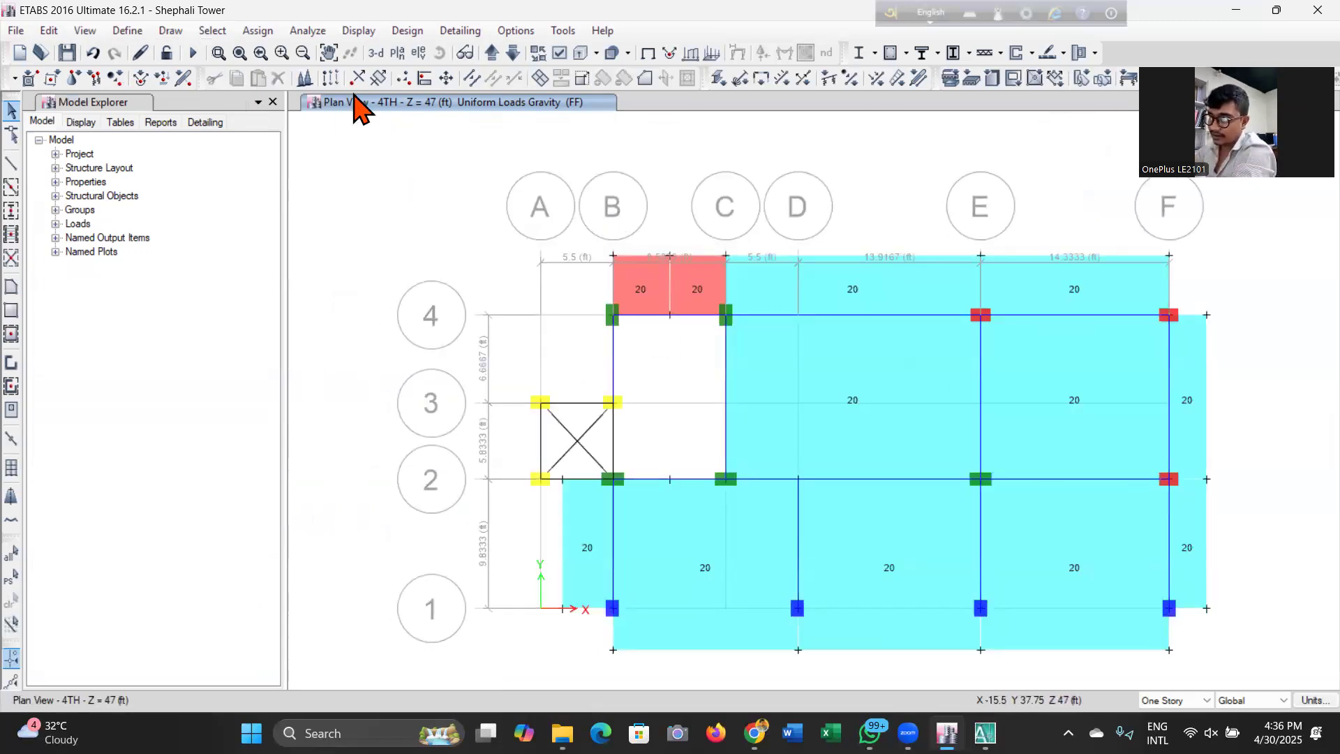
click(418, 53)
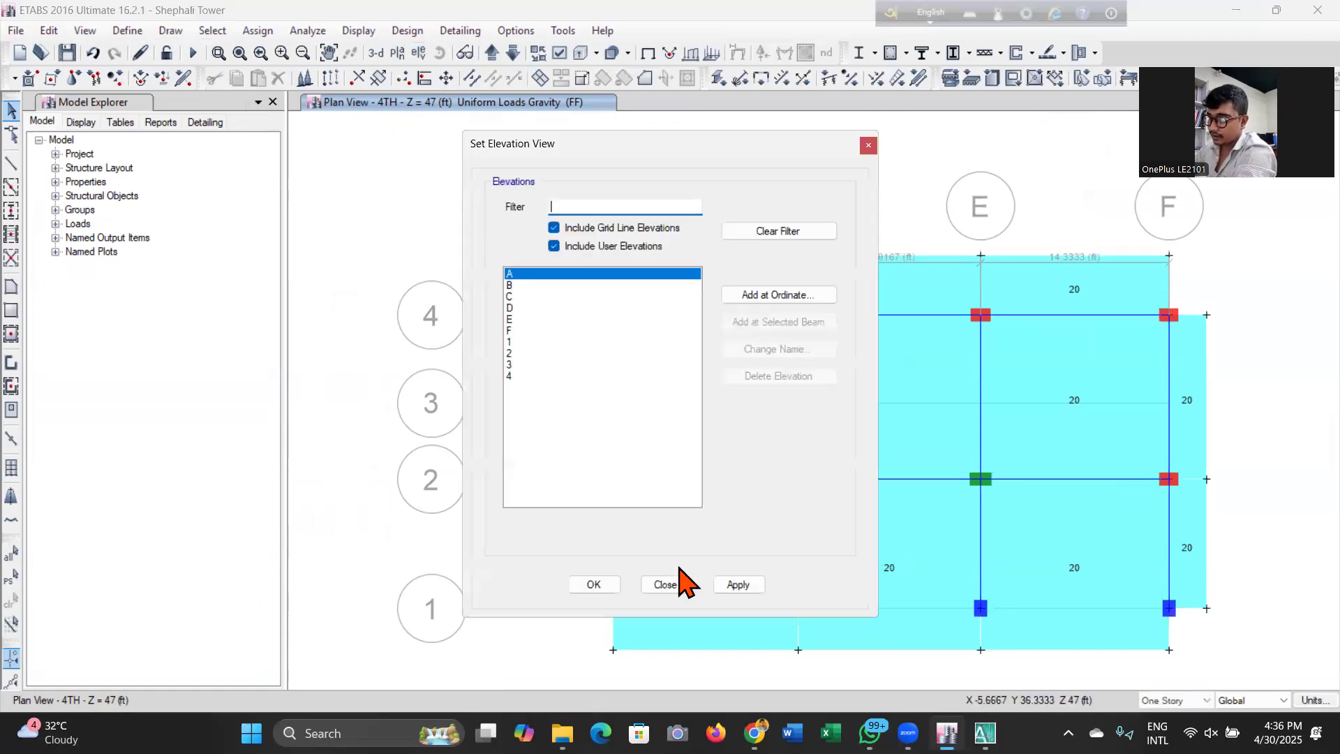
key(Escape)
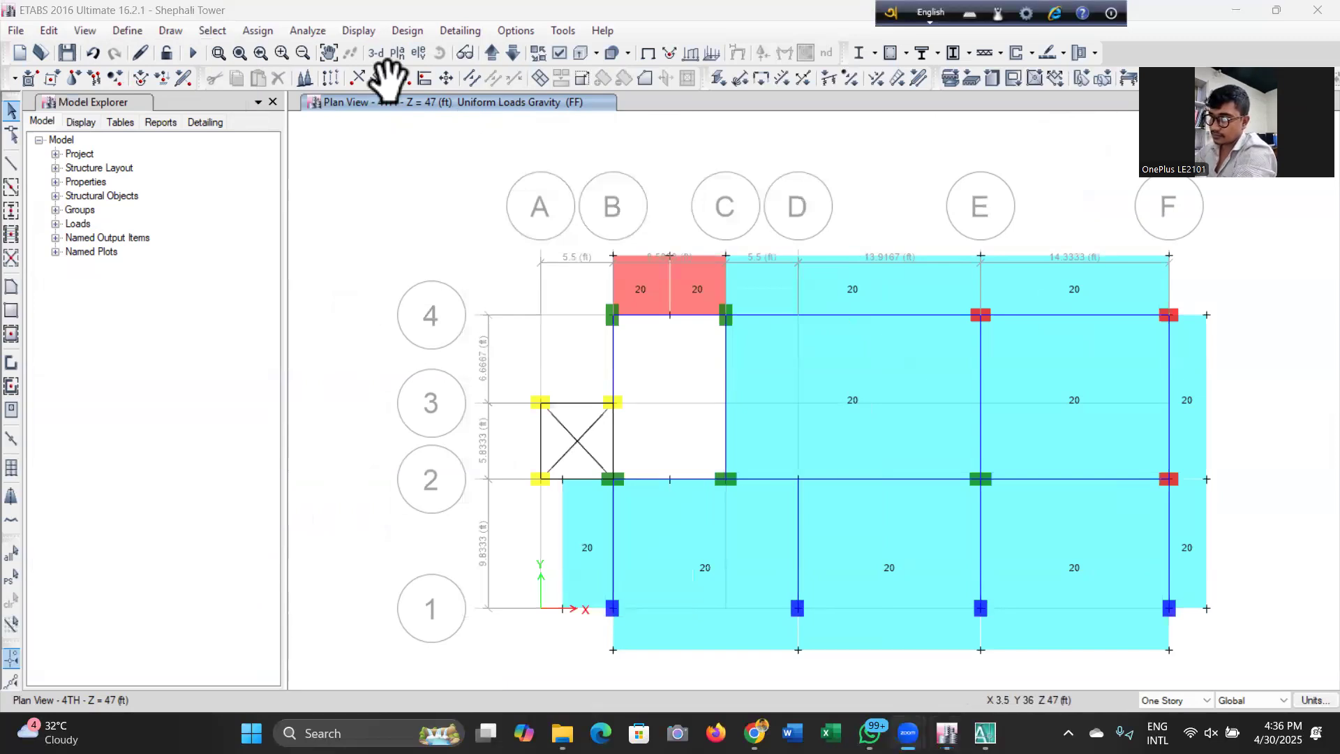
On the 1ST story plan view, inspect the loads assigned to the merged slab panel at grids B–D, then close its information.
click(380, 56)
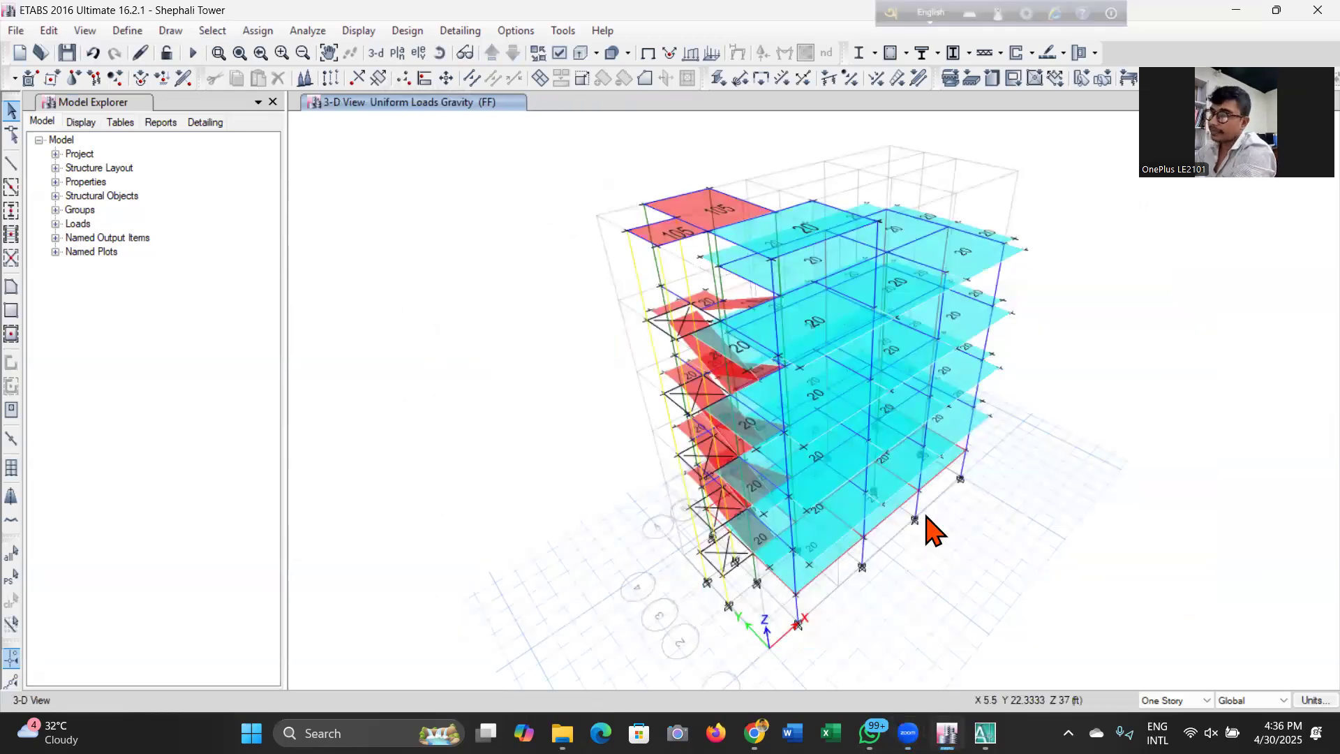
click(397, 54)
click(588, 357)
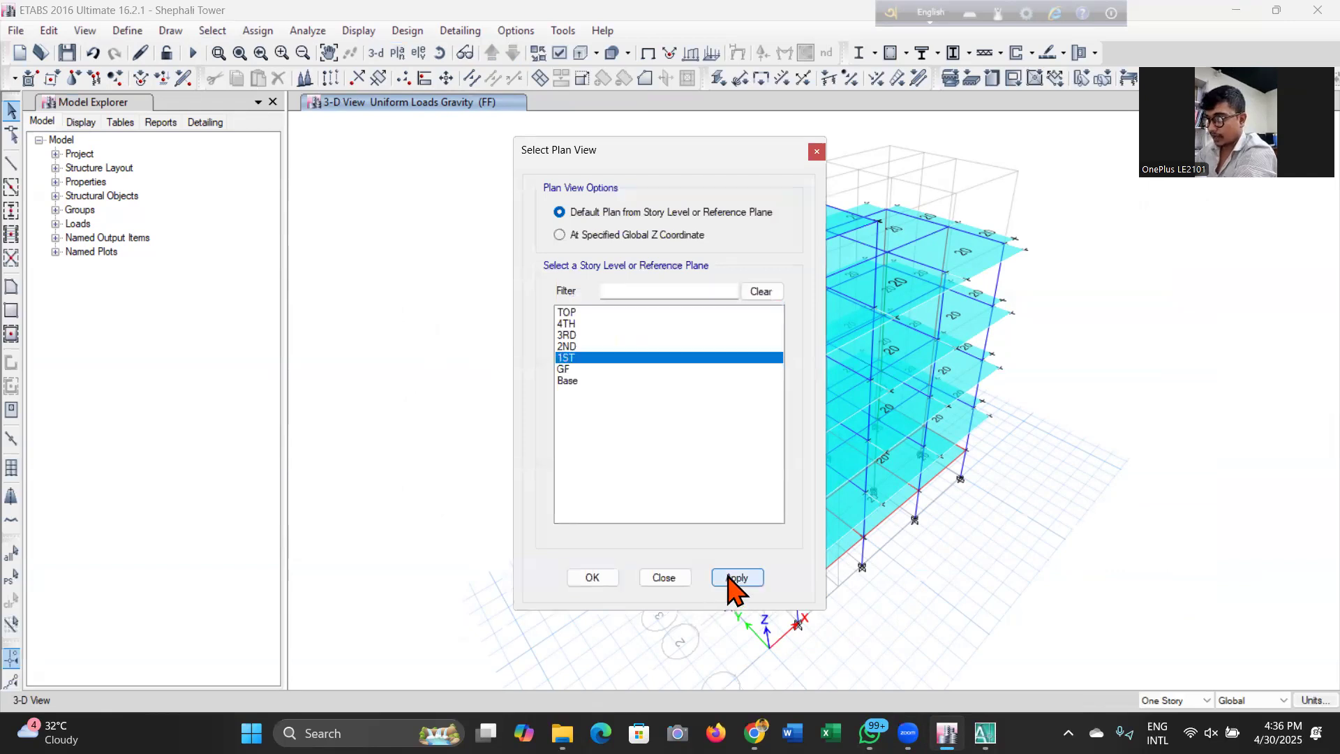
click(733, 577)
click(599, 578)
right_click(717, 609)
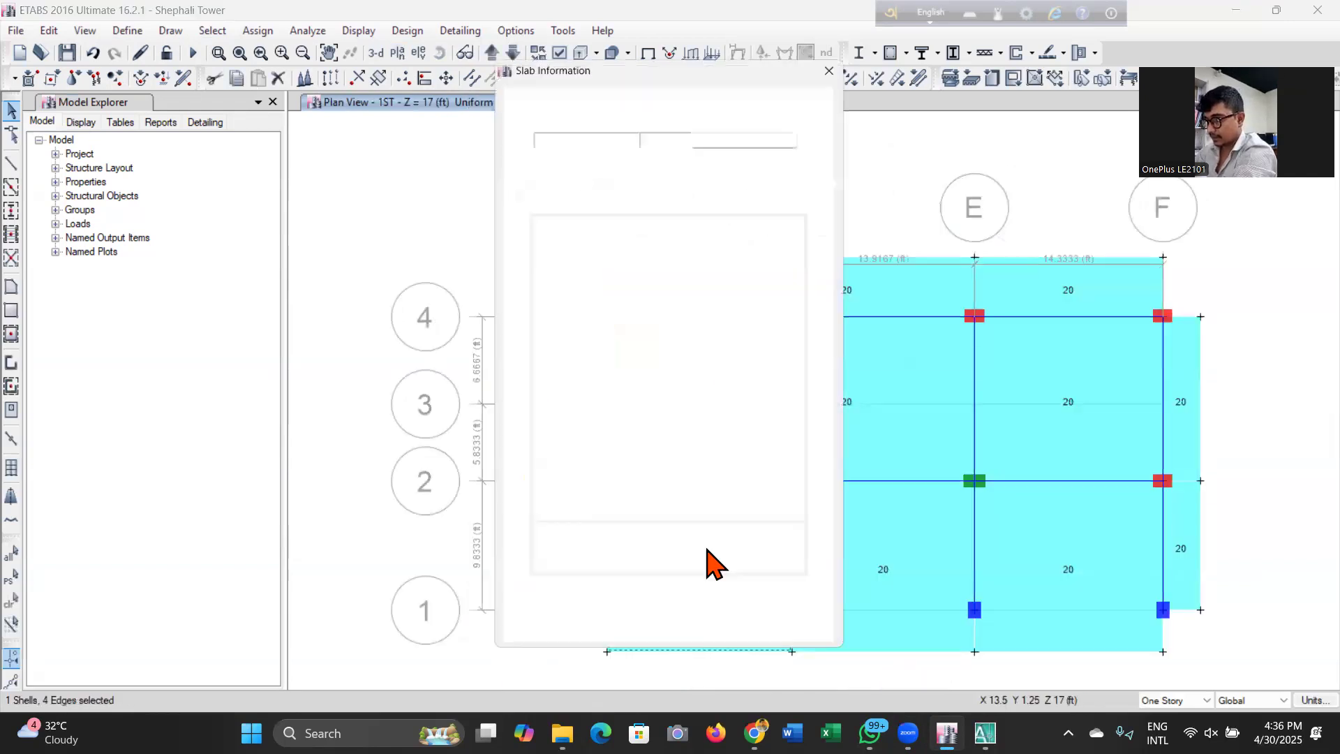
click(684, 202)
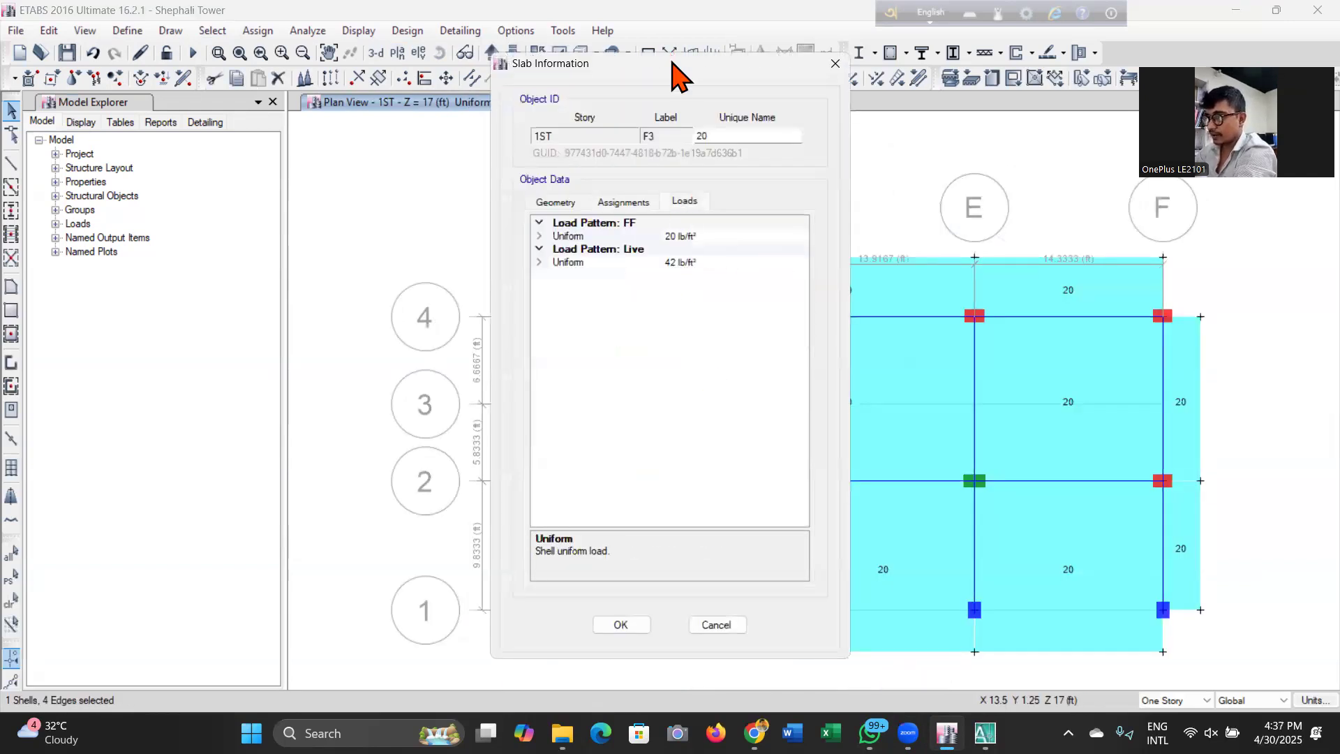
drag(677, 72, 246, 73)
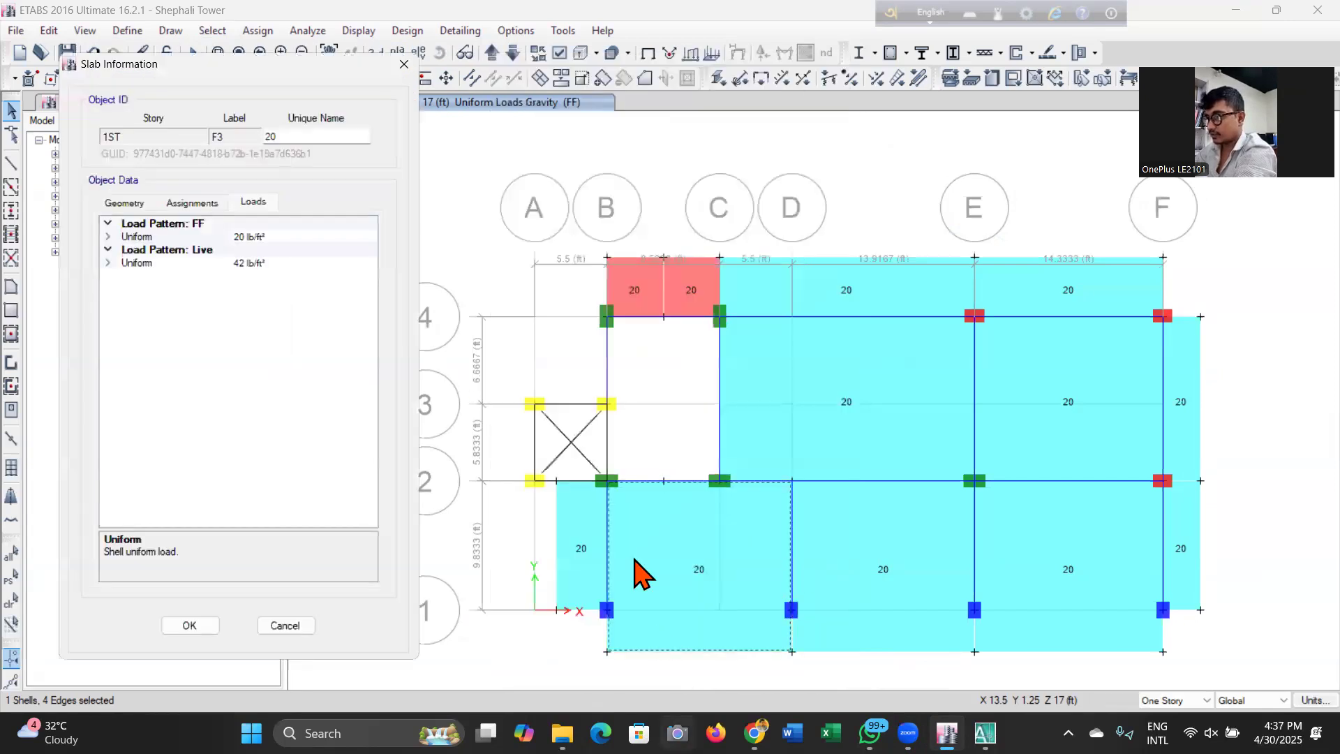
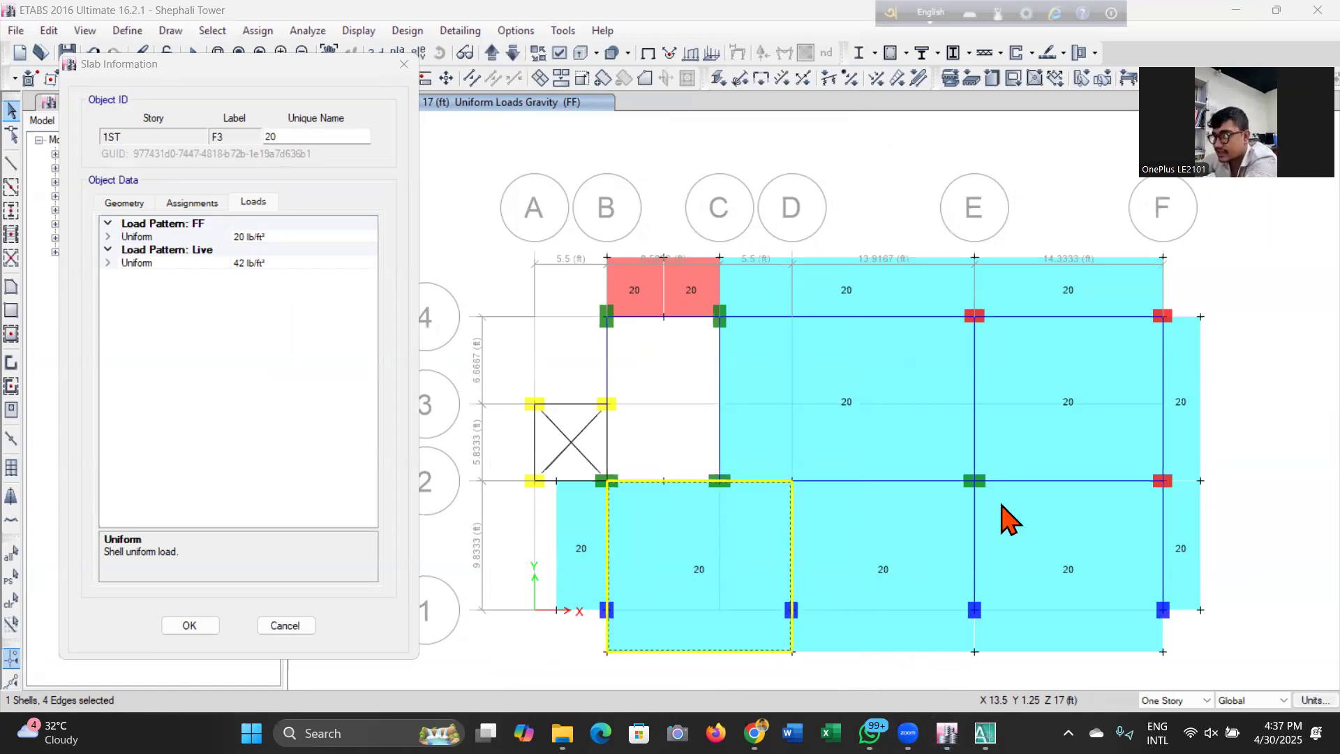
drag(317, 74, 430, 65)
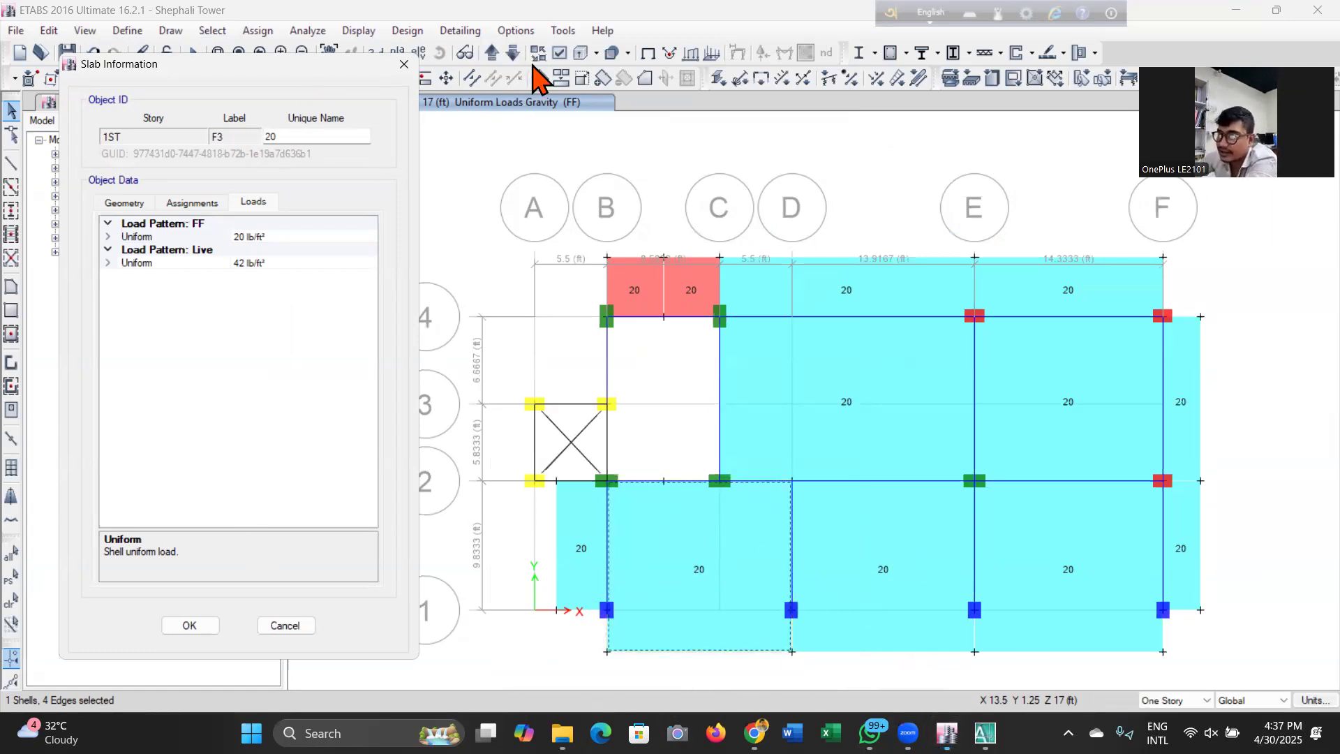
click(524, 61)
click(710, 587)
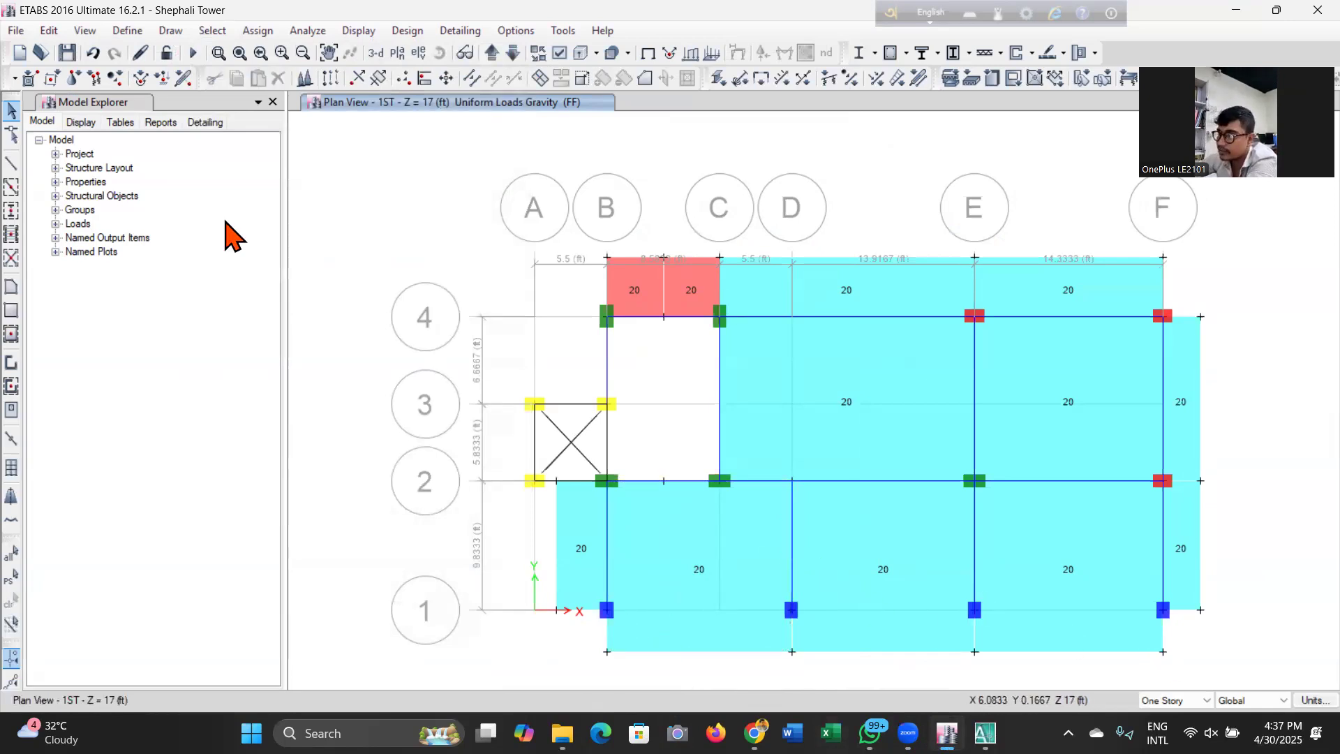
Save the model and open the GF plan view with the selection scope set to All Stories.
click(375, 53)
click(67, 54)
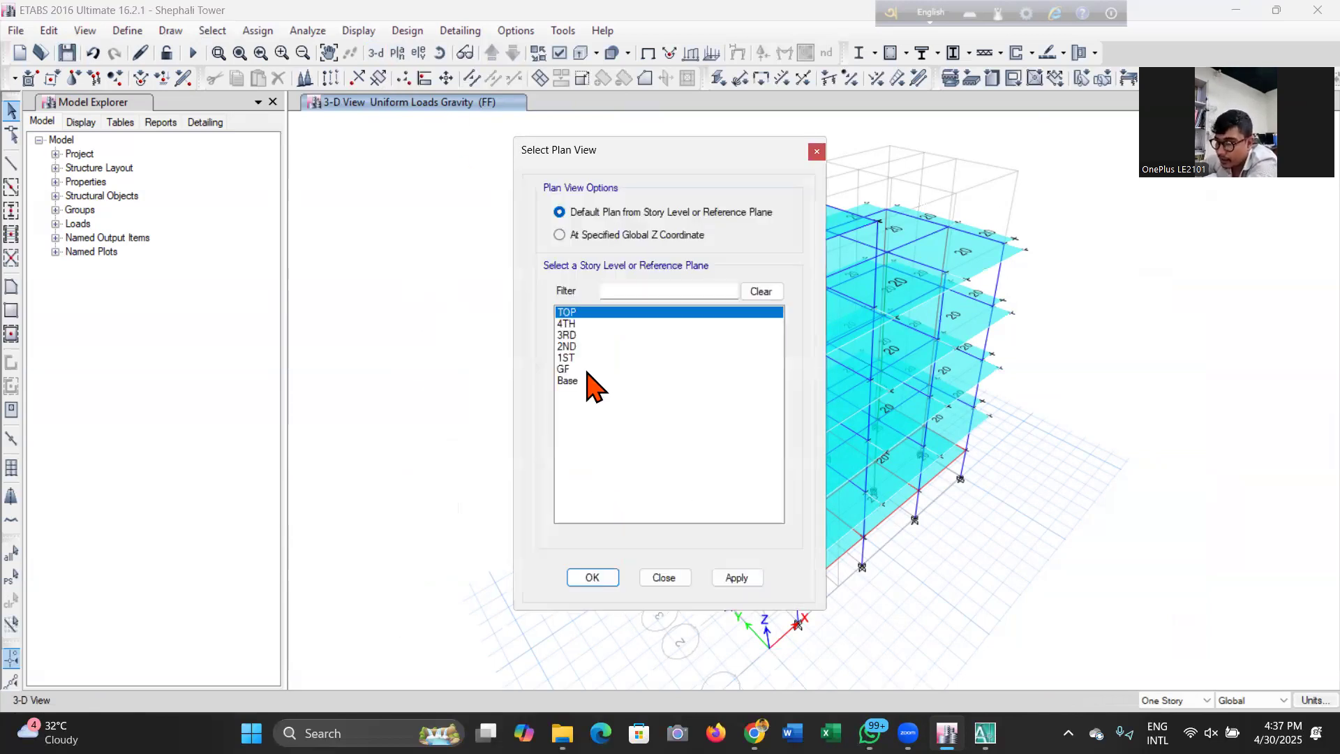
click(587, 369)
click(734, 579)
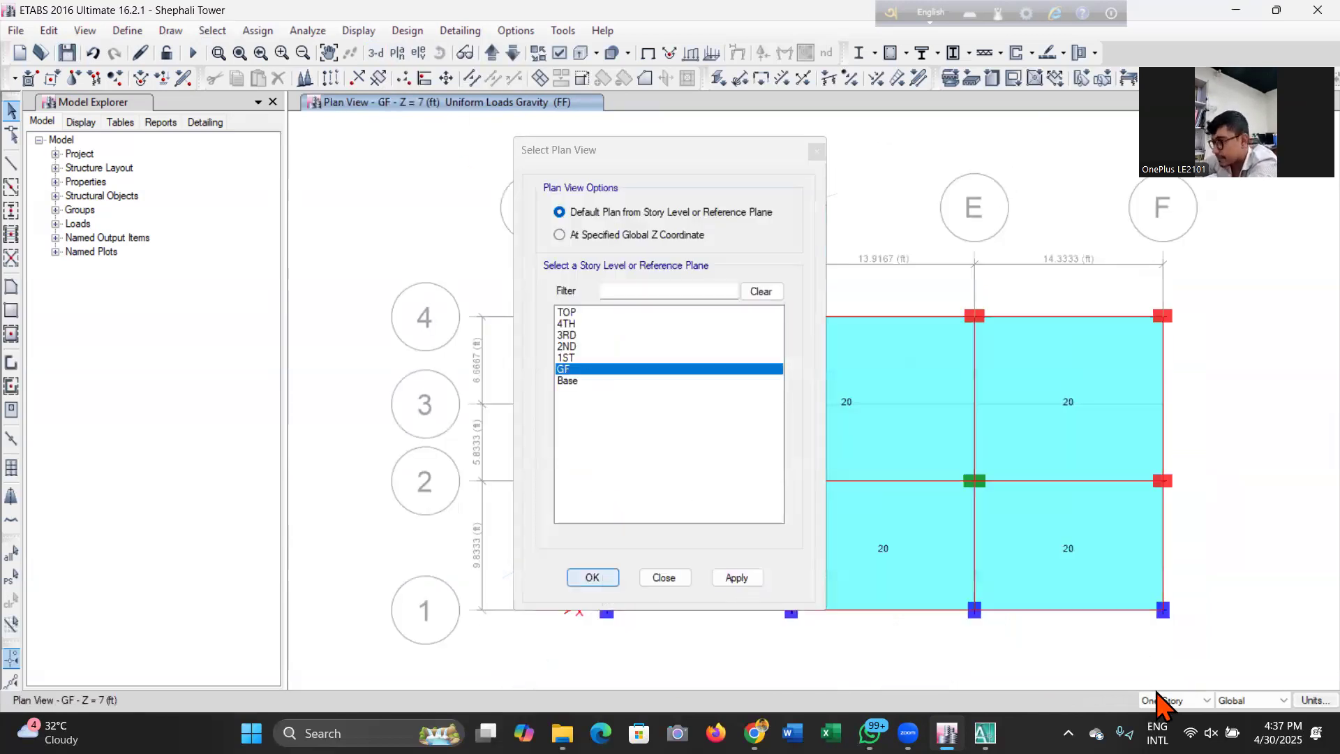
click(1176, 700)
click(1173, 725)
Select the GF slab panels between grids 1 and 4.
click(1036, 416)
click(1038, 520)
click(953, 535)
click(912, 406)
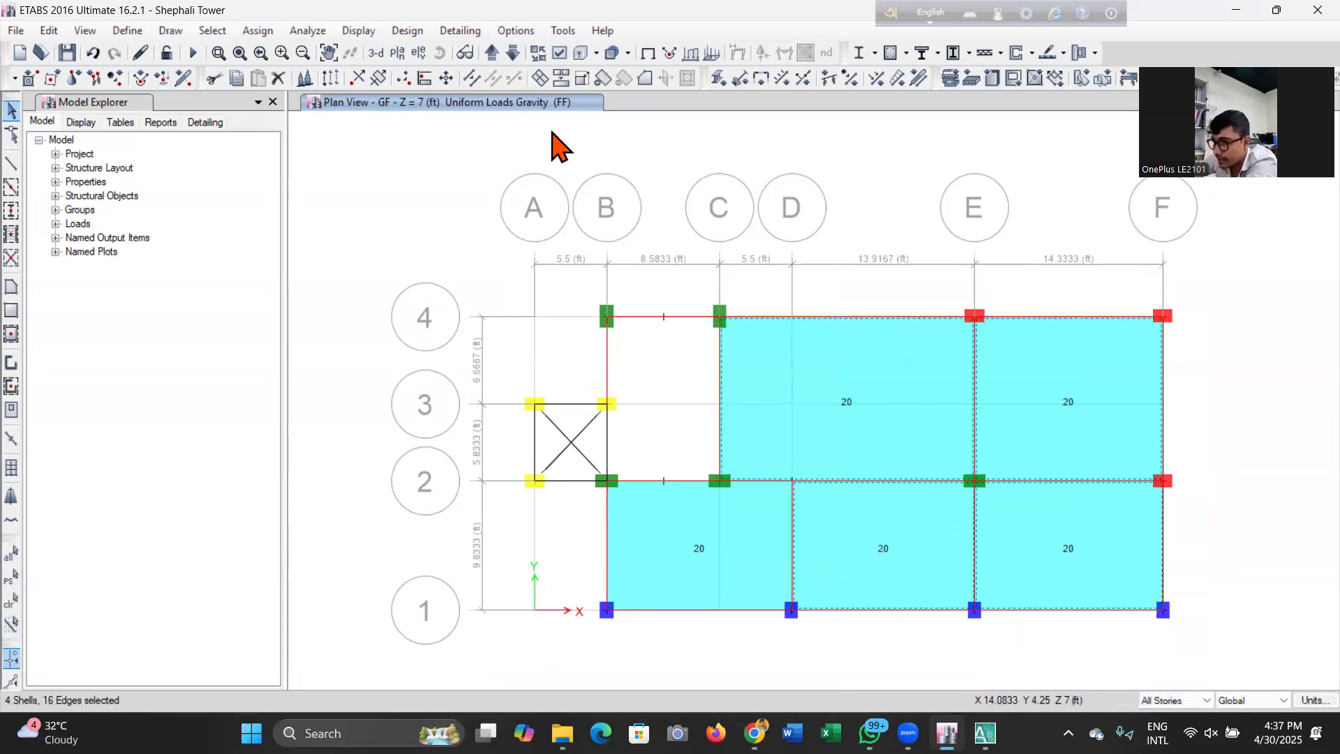
Go up to the 1ST story and add its floor slab panels and overhang strips on all stories to the selection, excluding the red stair landings.
click(493, 53)
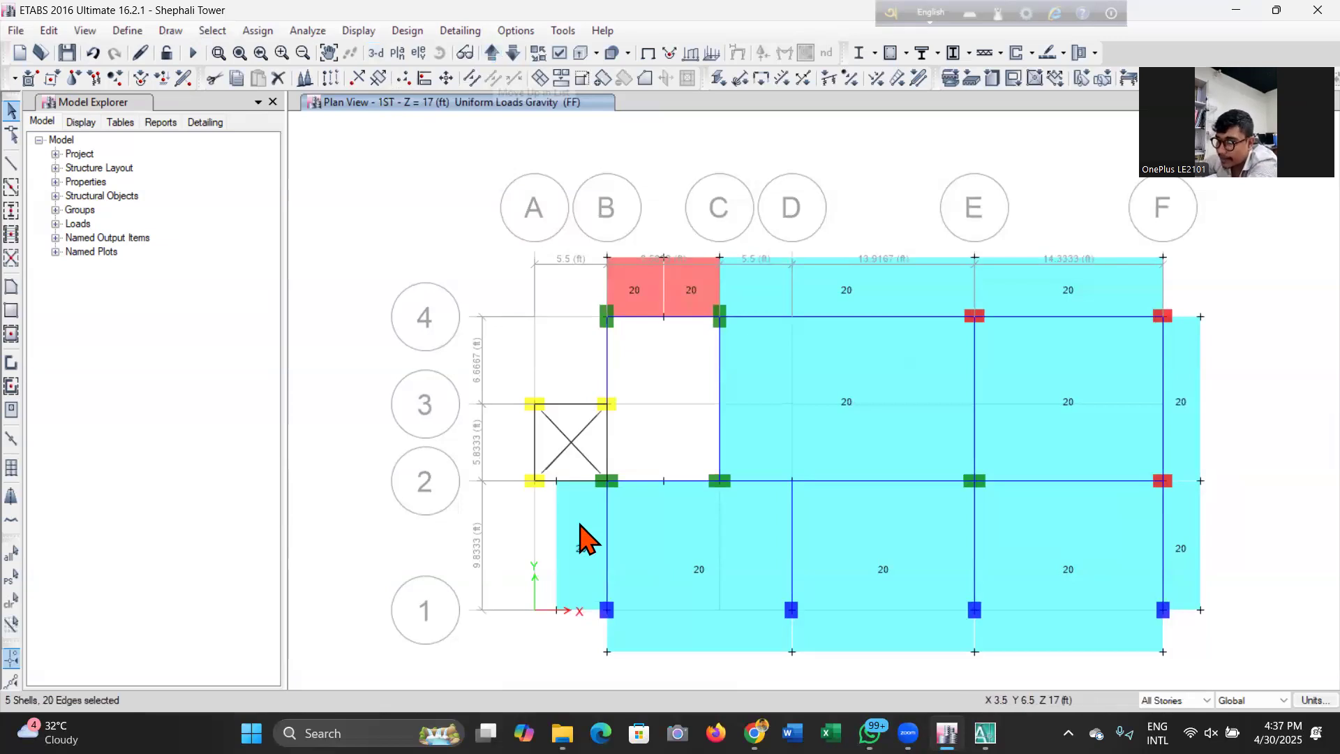
click(883, 548)
click(847, 442)
click(859, 300)
click(1045, 301)
click(1051, 405)
click(1196, 372)
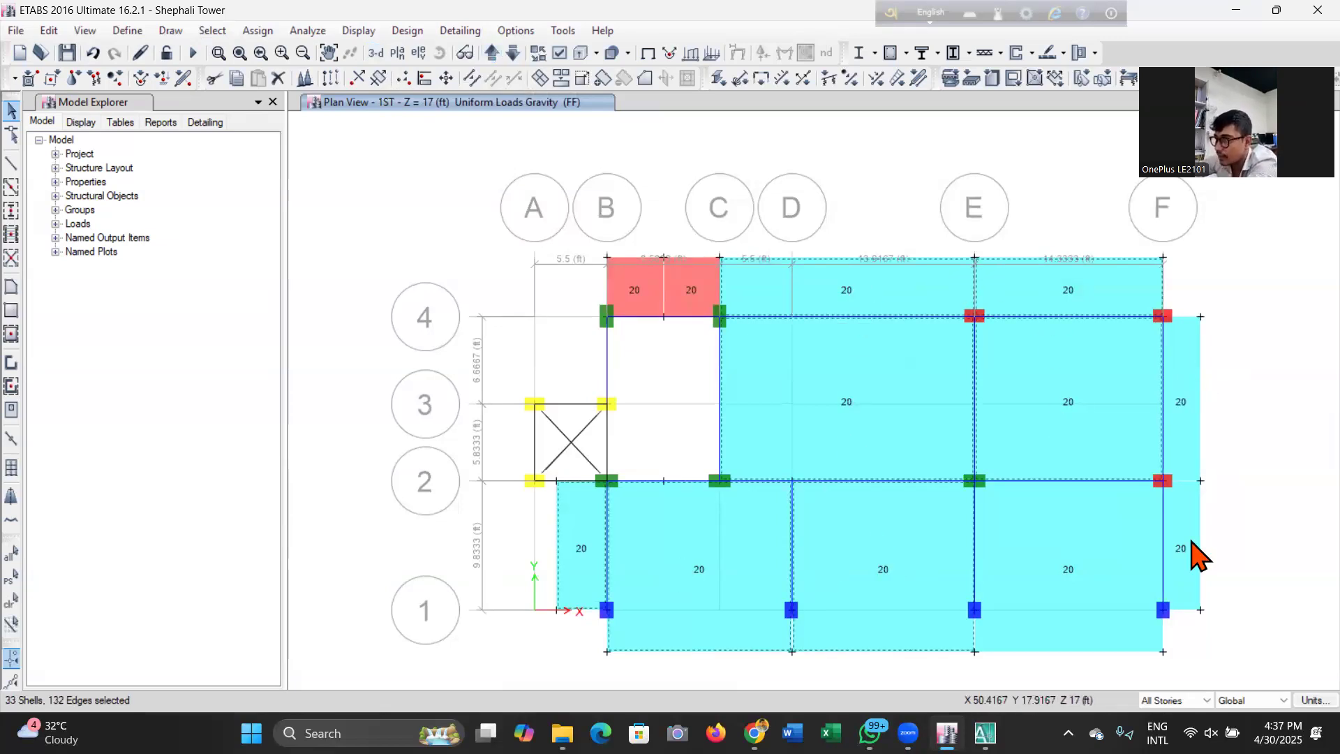
click(1184, 546)
click(1062, 509)
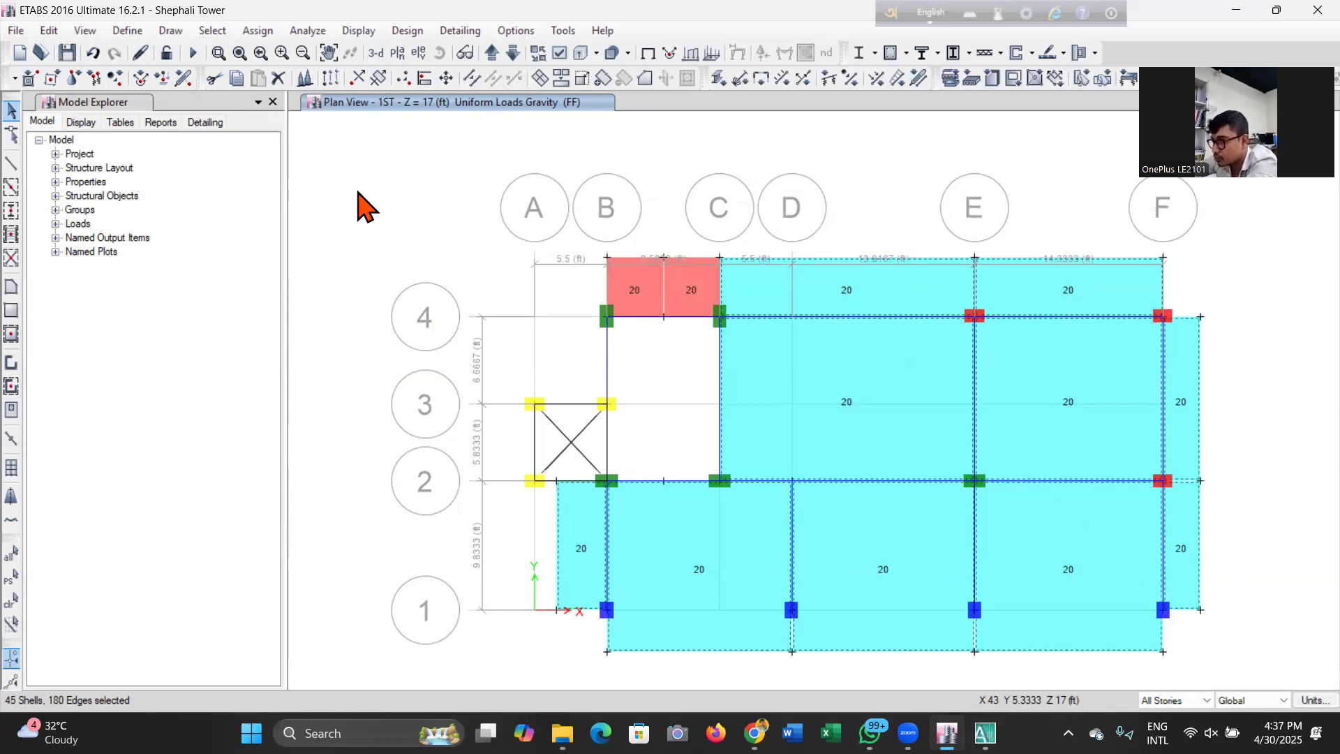
Go up to the TOP story, limit the selection scope to One Story and add its three slab panels to the selection.
click(492, 54)
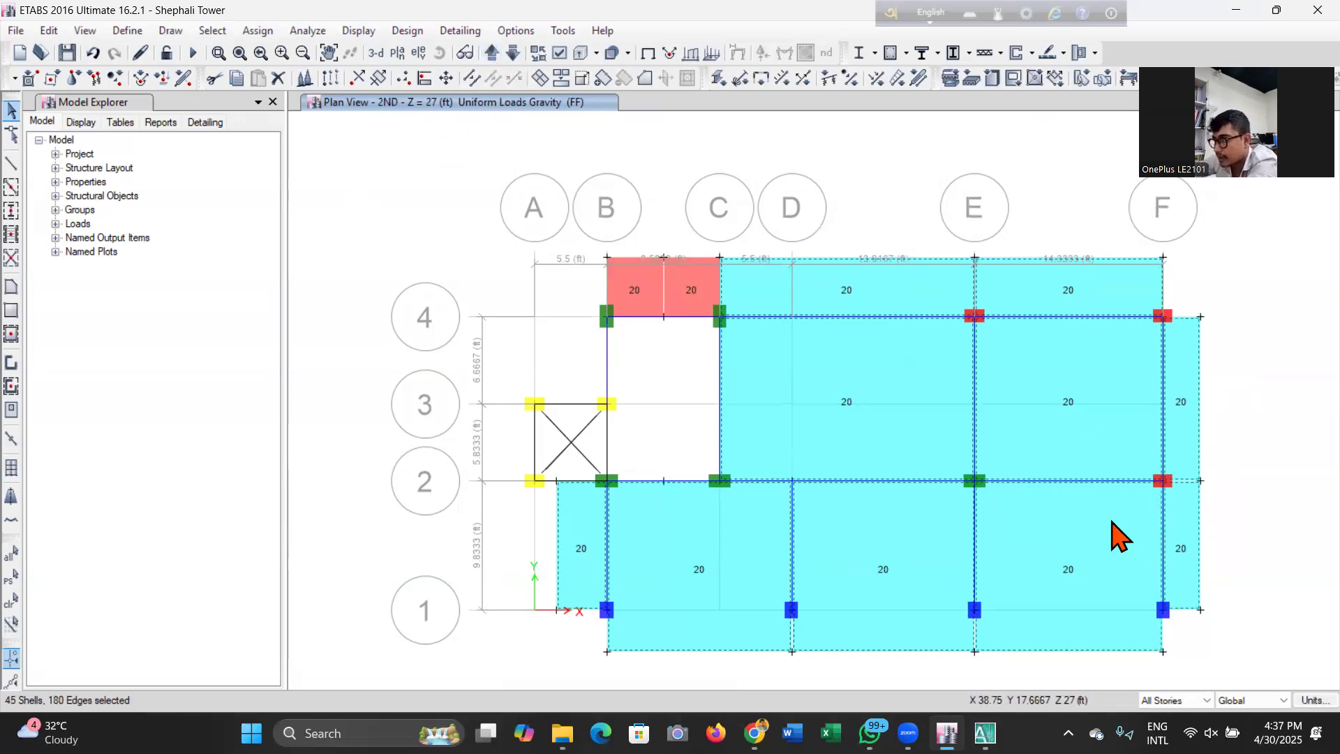
click(492, 53)
click(492, 54)
click(492, 53)
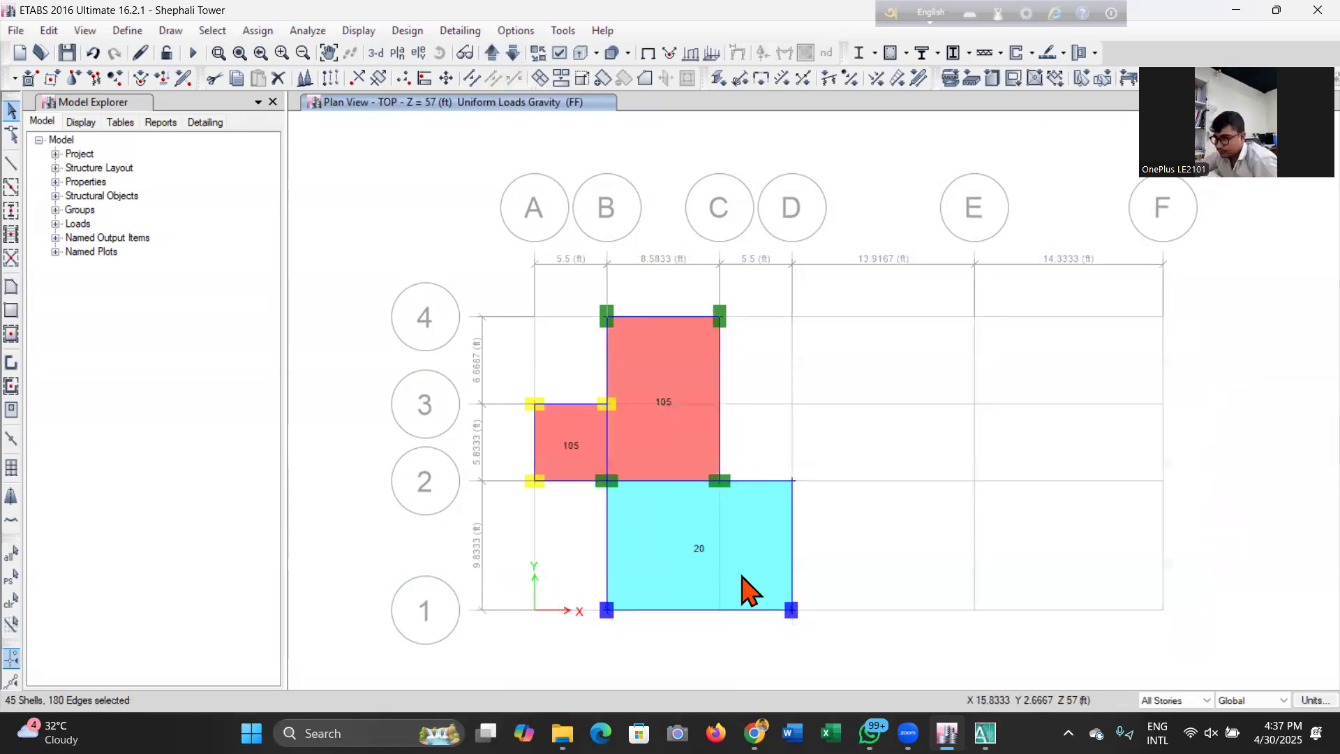
click(1206, 700)
click(1206, 700)
click(1205, 700)
click(1161, 716)
click(733, 532)
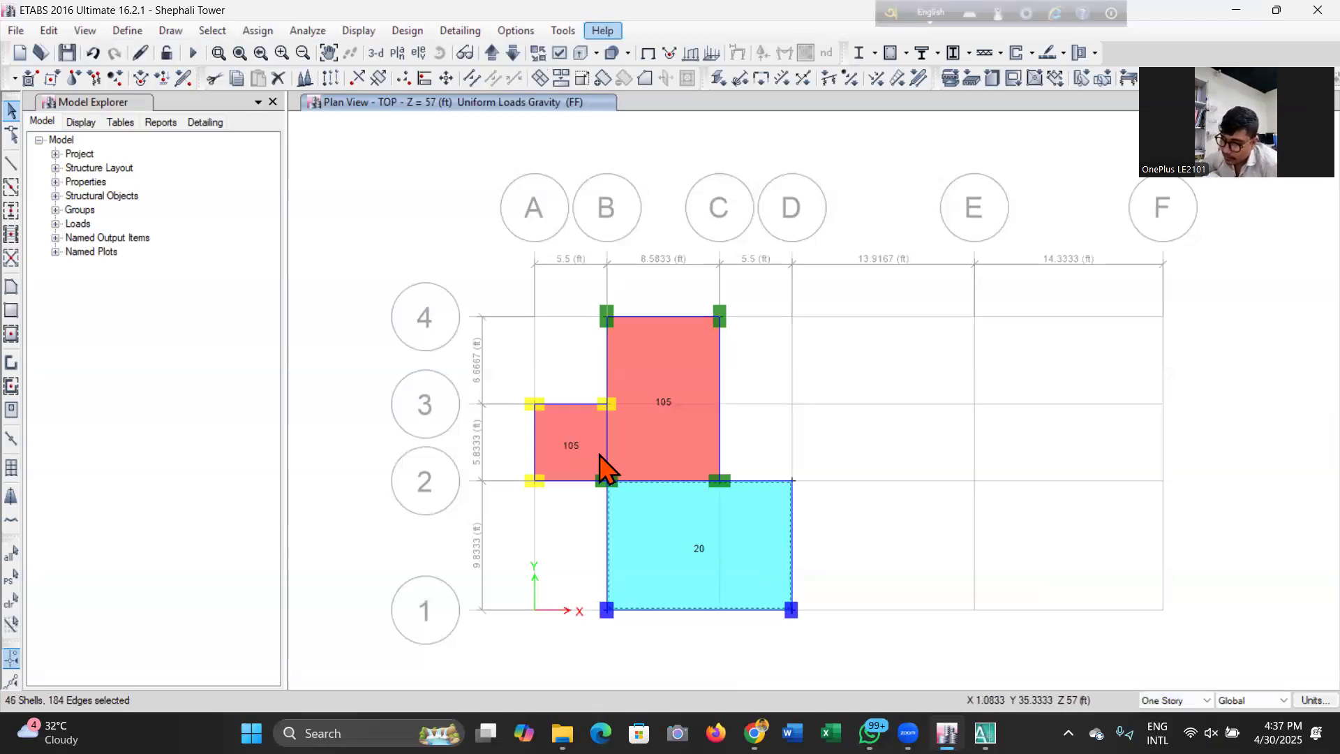
click(575, 449)
click(687, 433)
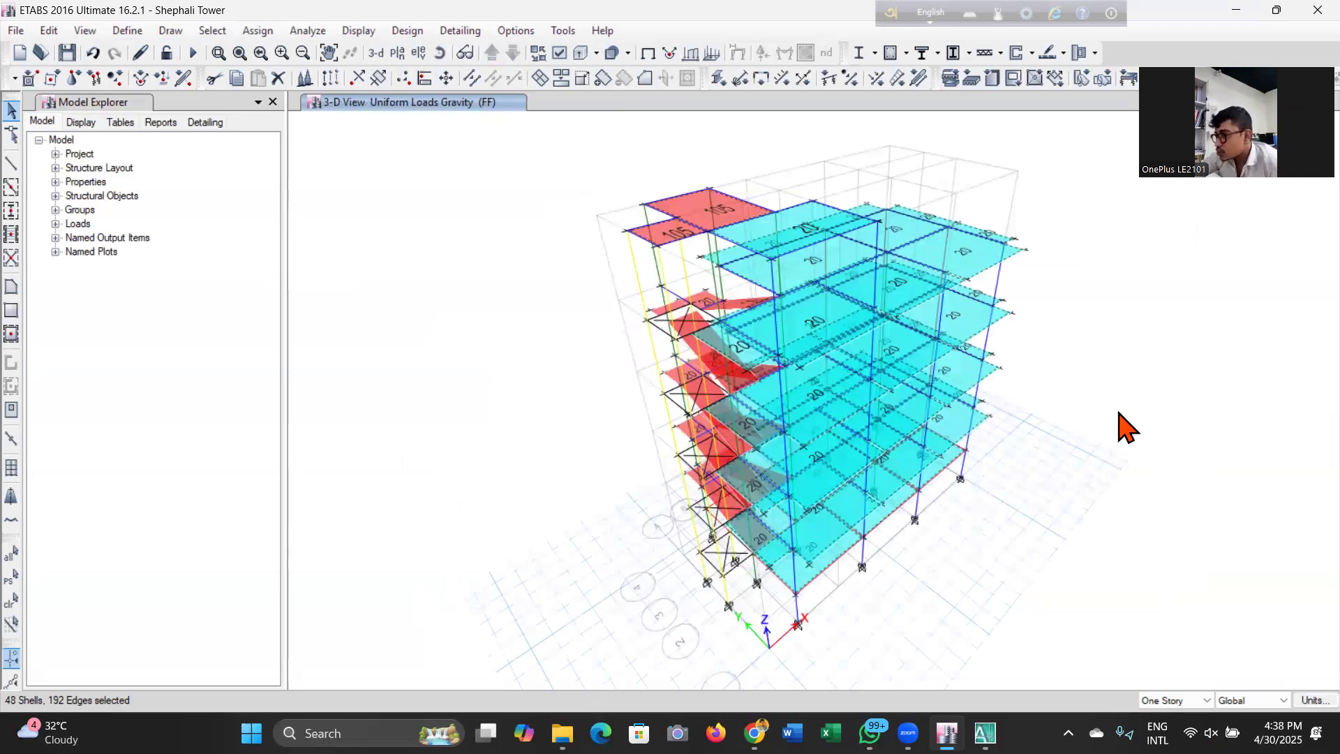
Assign Auto Cookie Cut floor meshing to the selected slabs, with meshing at visible grids and a maximum element size of 12 in.
click(257, 31)
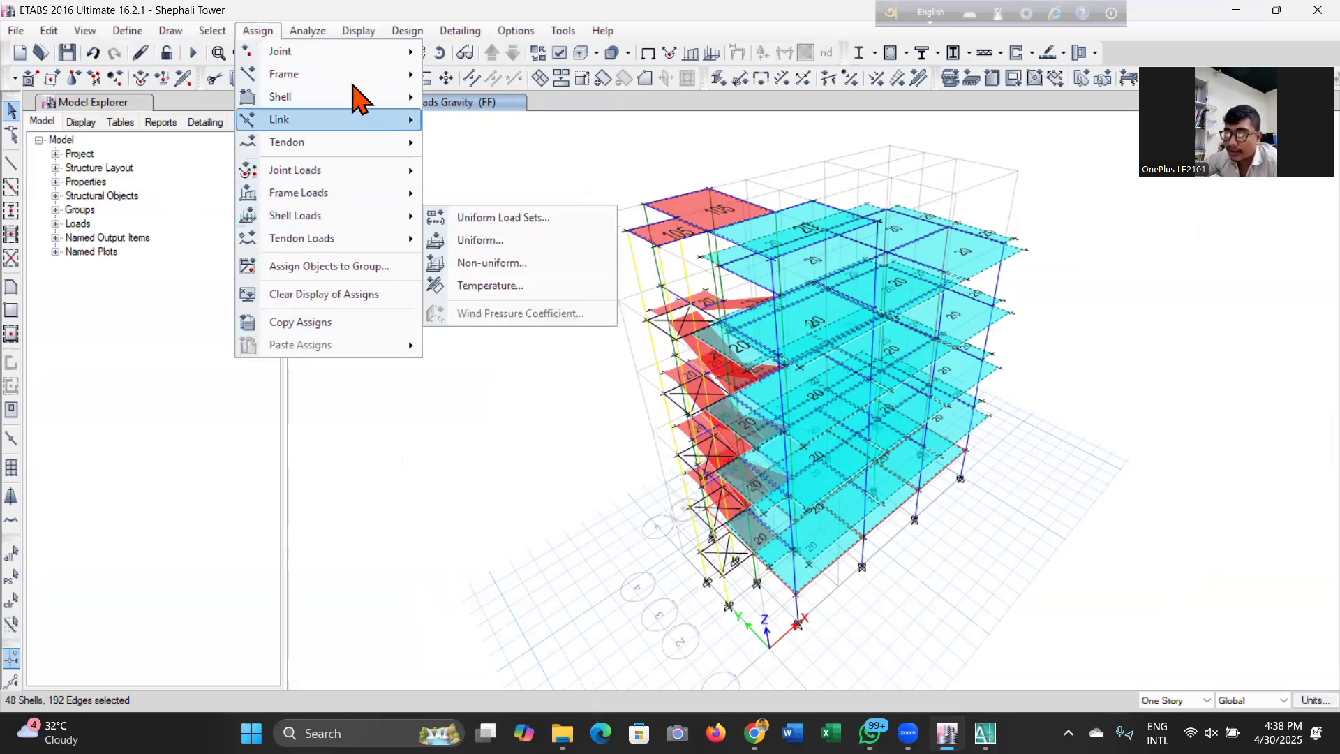
mouse_move(359, 98)
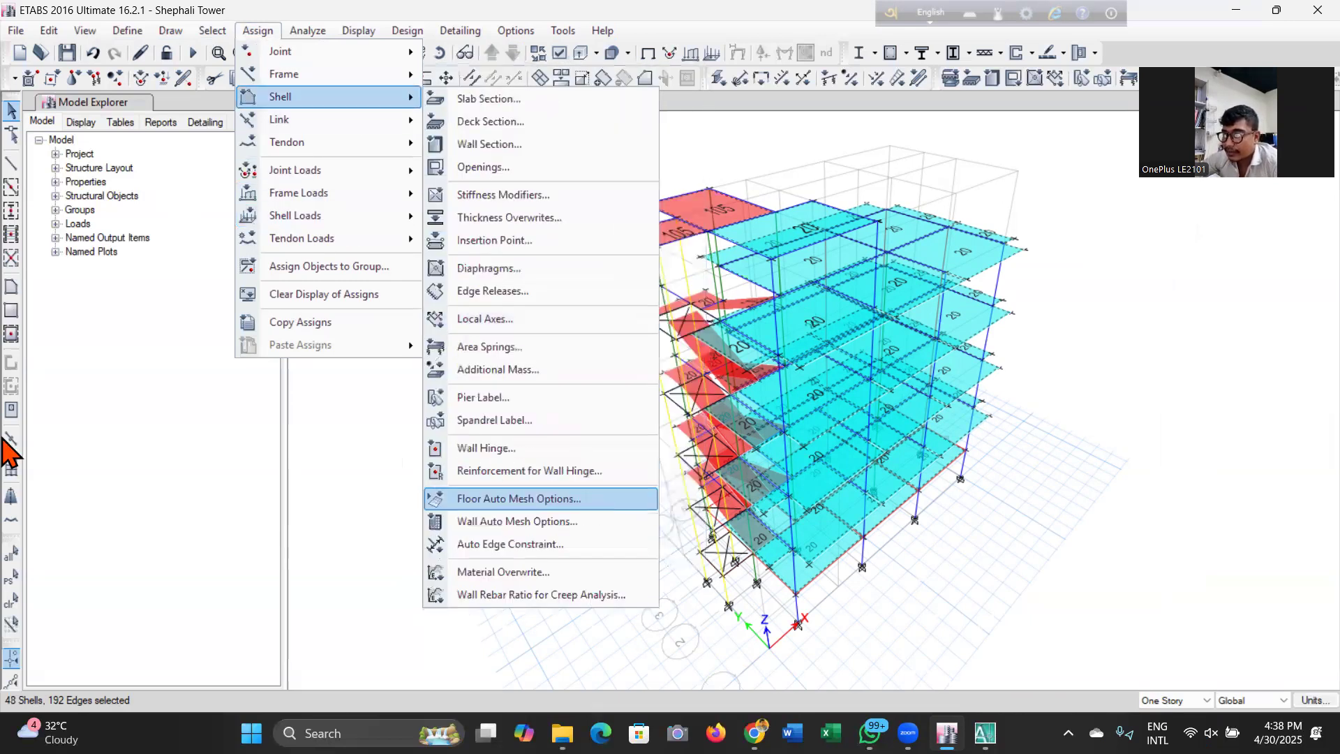
click(518, 499)
click(418, 391)
click(418, 411)
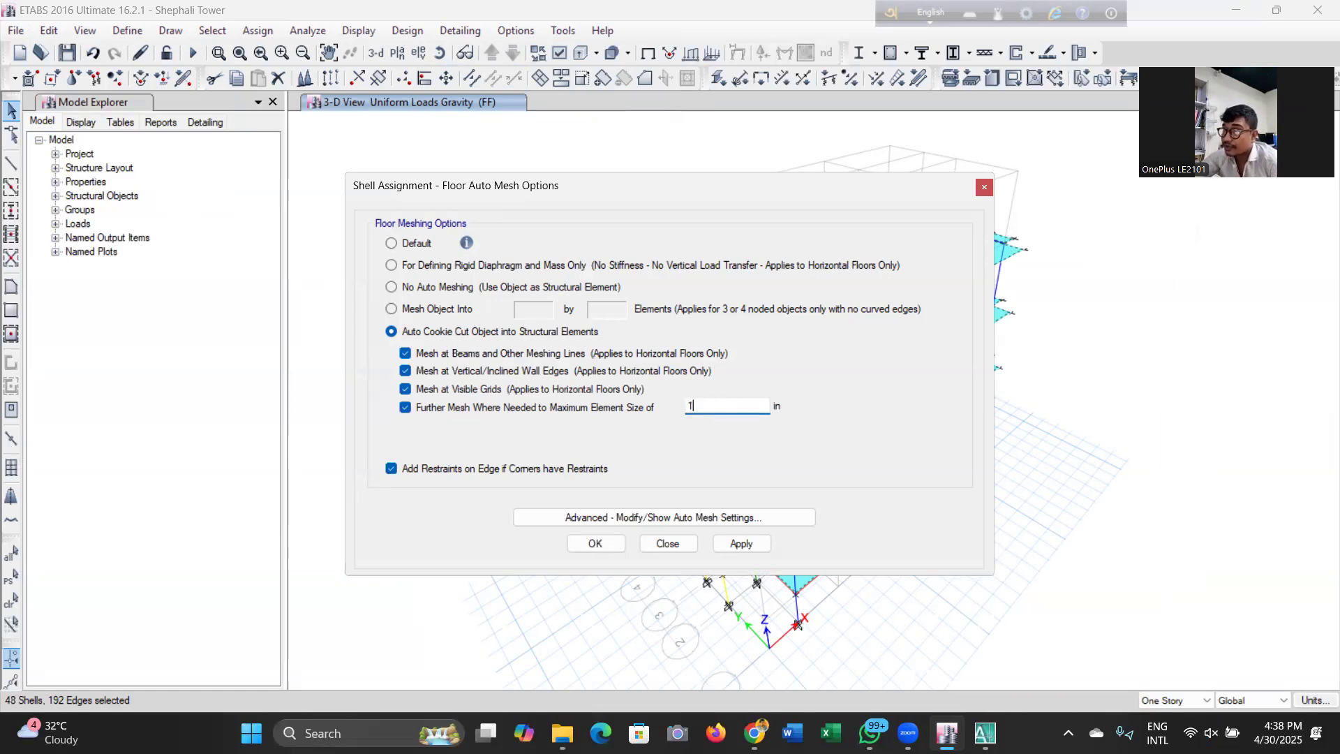
click(741, 544)
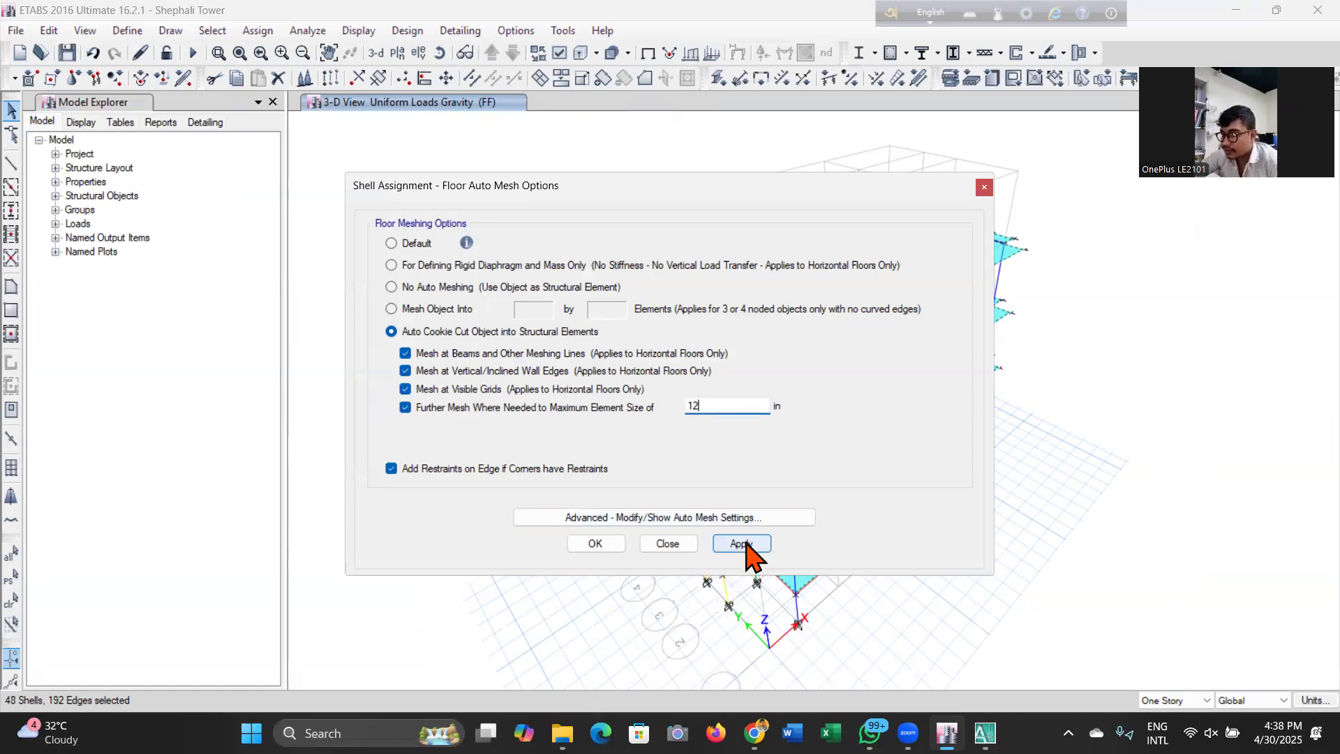
click(596, 543)
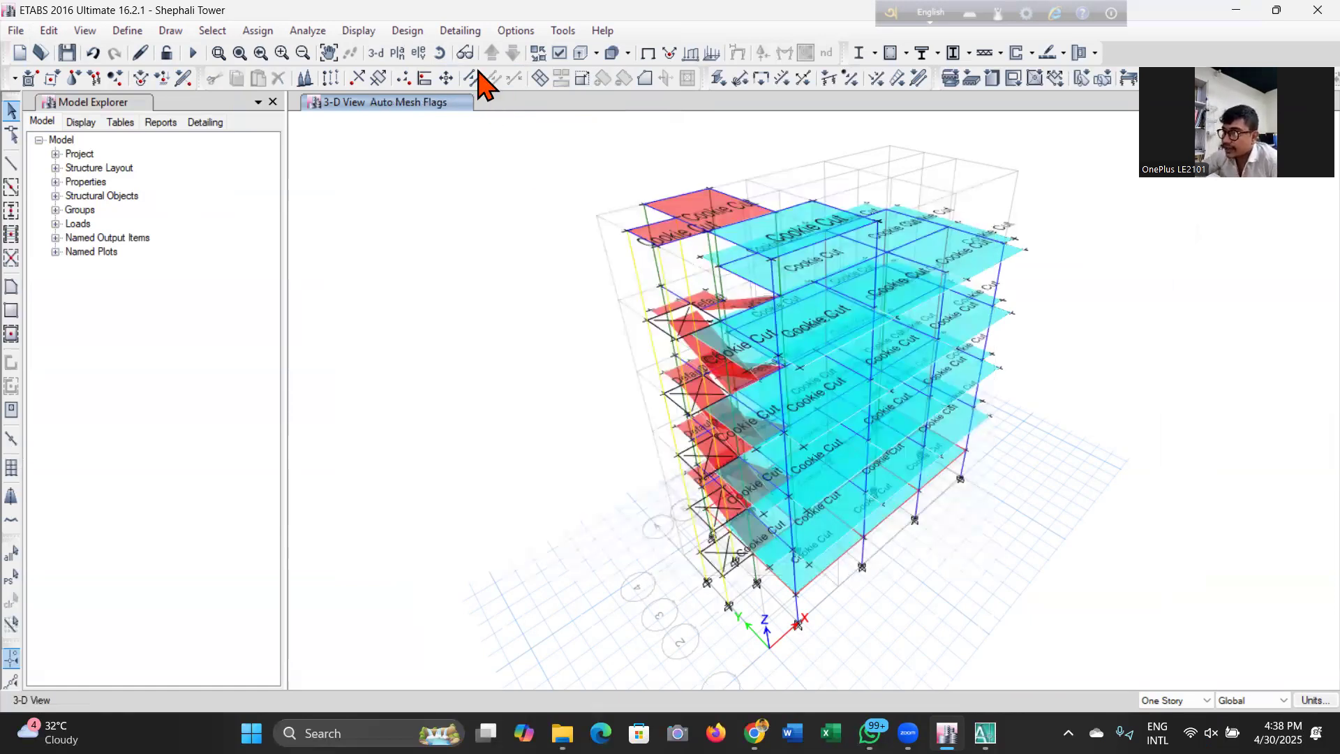
Save the model and restore the default 3D view.
drag(581, 538, 524, 598)
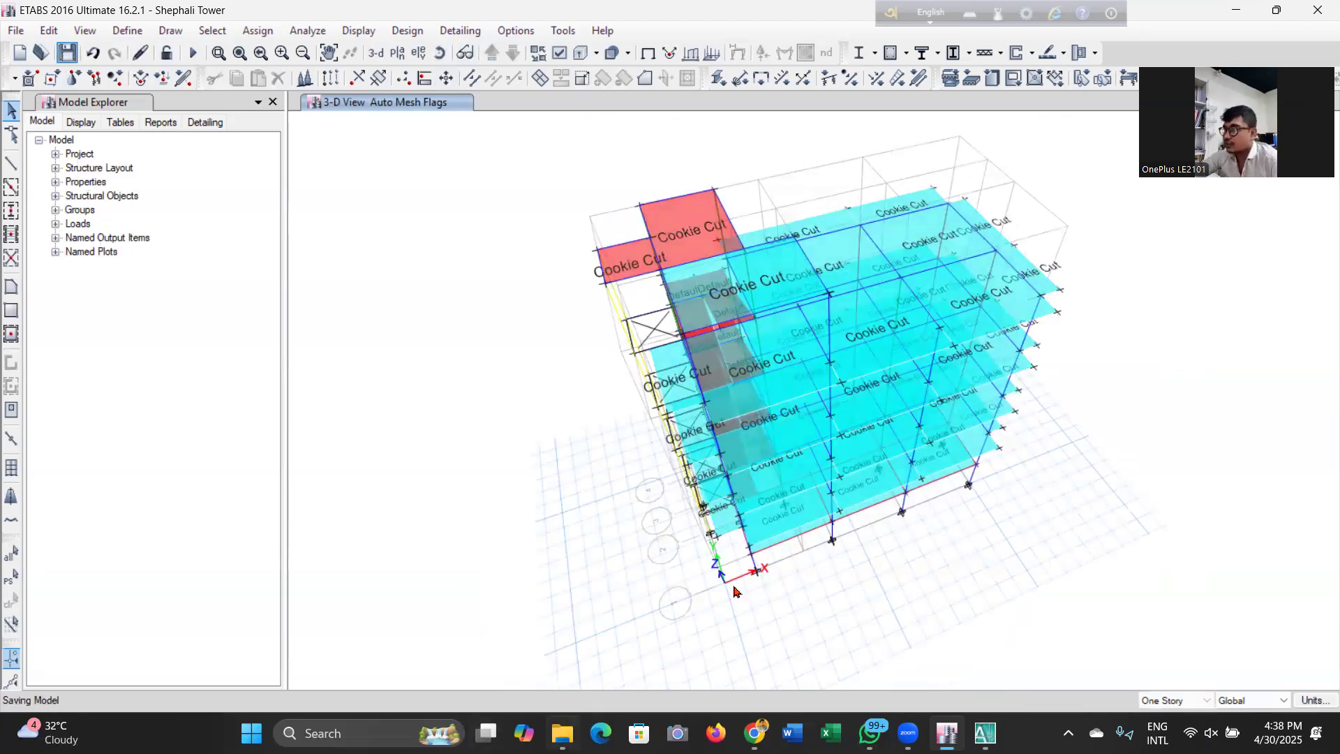
click(376, 54)
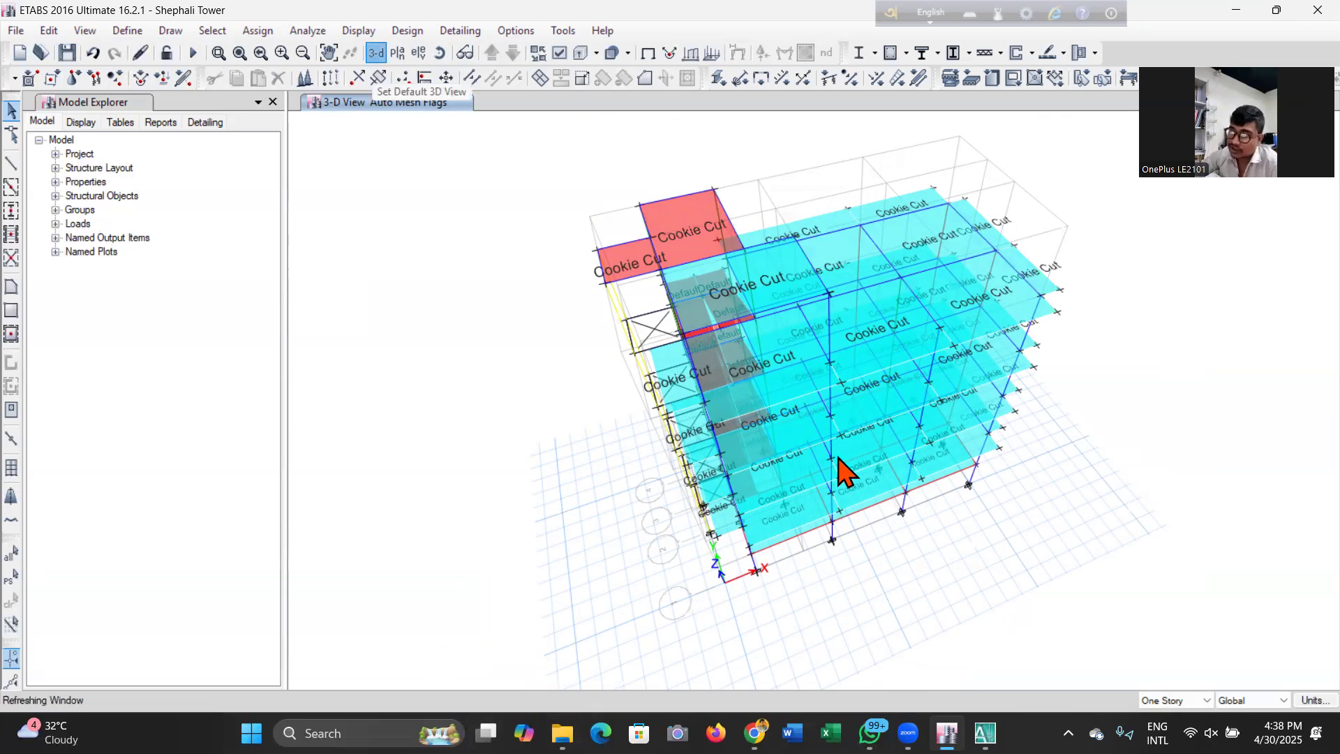
drag(847, 469, 449, 360)
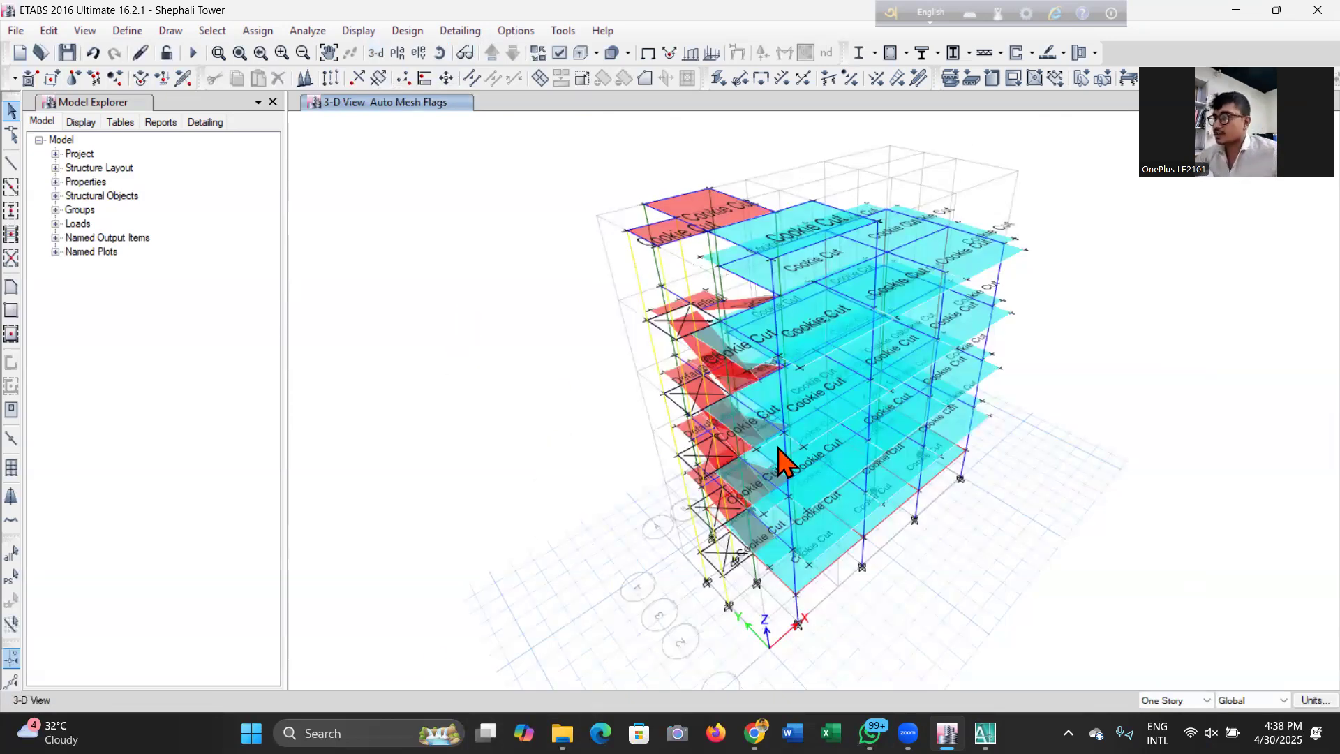
Open the UBC 94 settings of the EQX load pattern and keep only X Dir, without any eccentricity or Y direction cases.
click(130, 32)
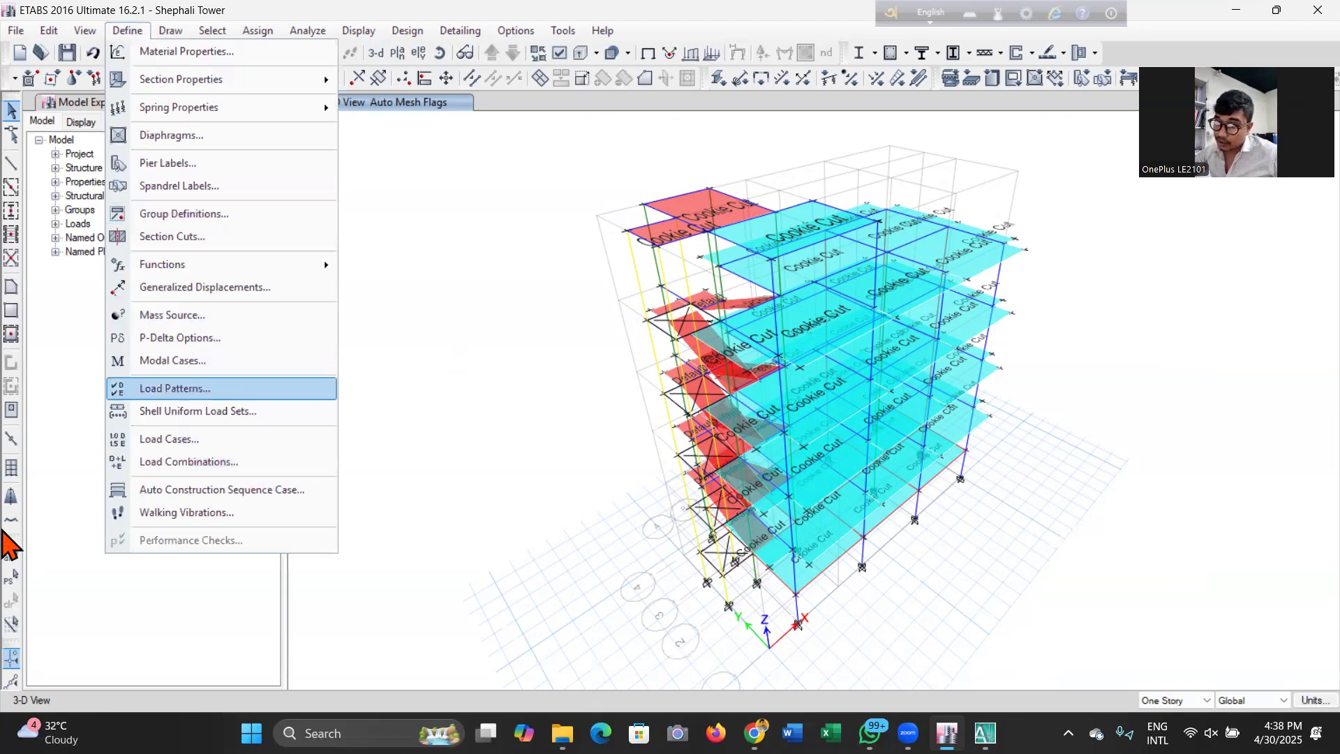
click(241, 388)
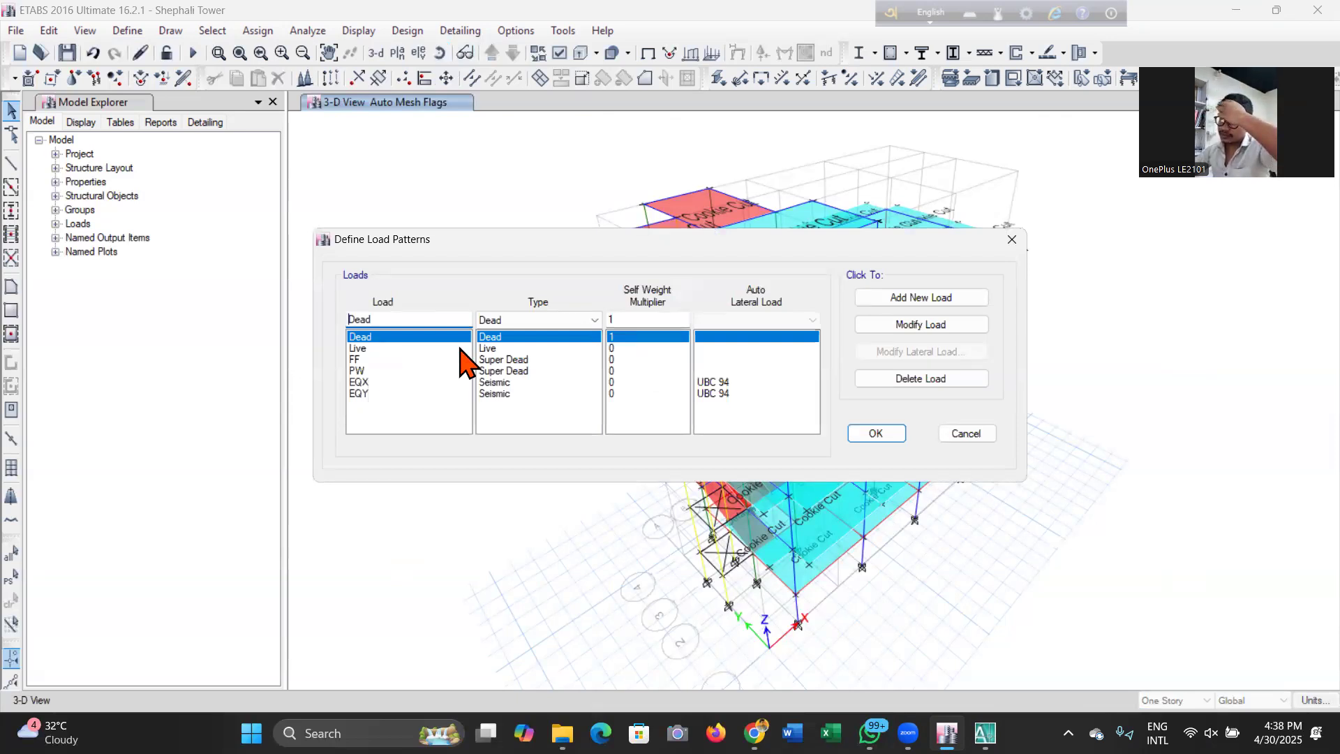
click(525, 383)
click(942, 353)
click(451, 266)
click(602, 247)
click(597, 265)
click(590, 283)
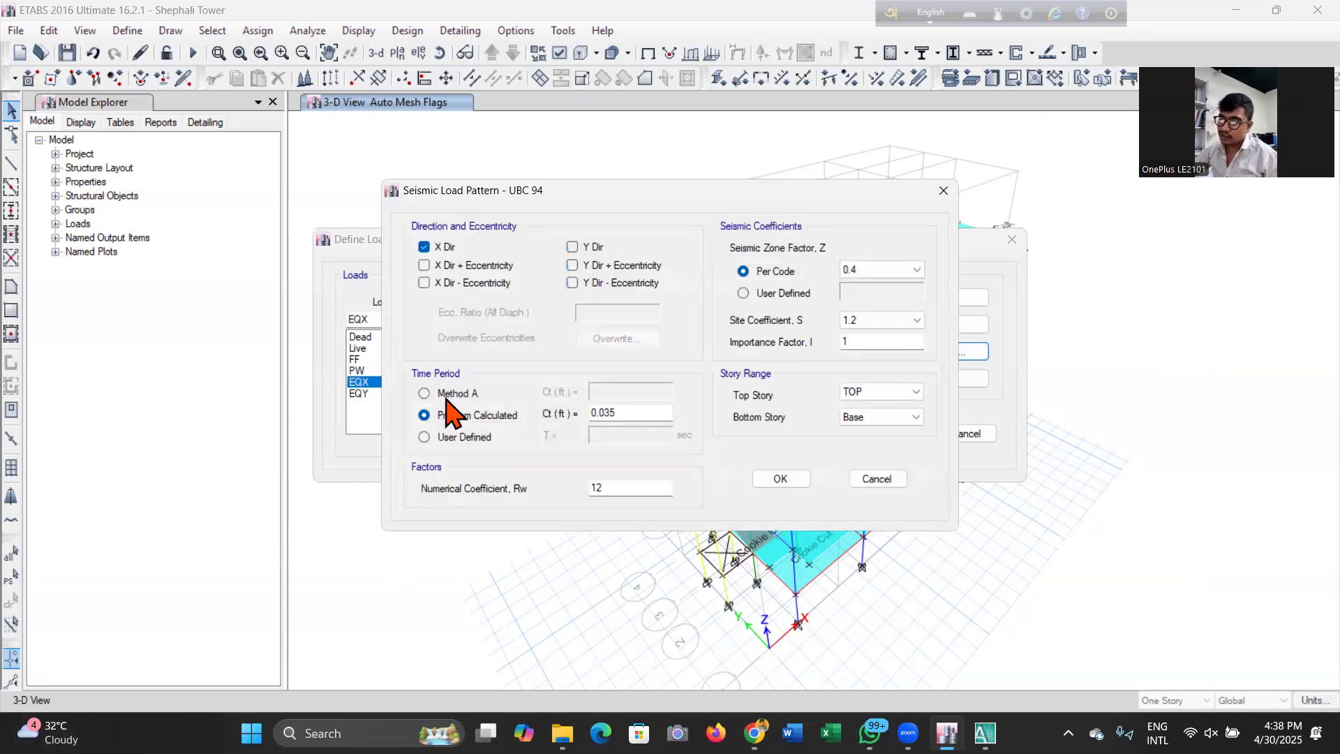
Set EQX to Method A with Ct 0.031, numerical coefficient Rw 8 and seismic zone factor 0.15, and accept the settings.
click(646, 391)
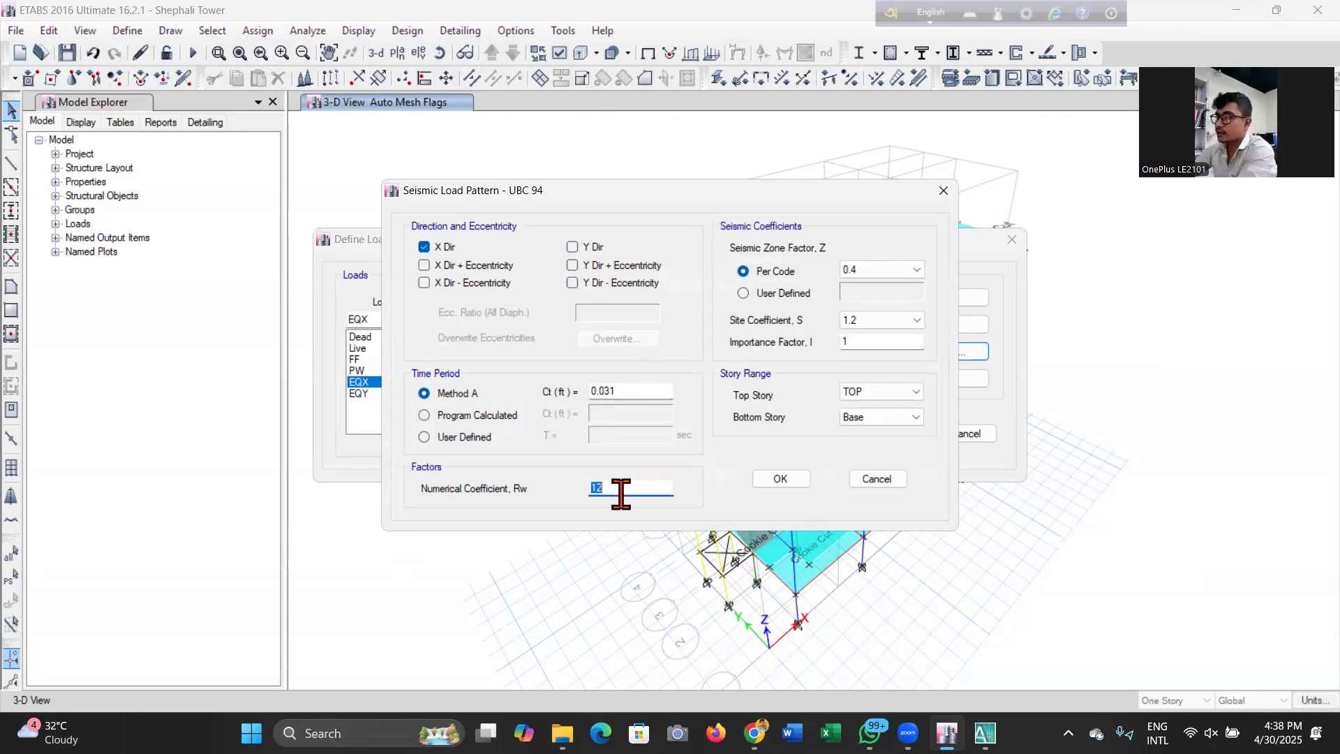
click(908, 270)
click(876, 292)
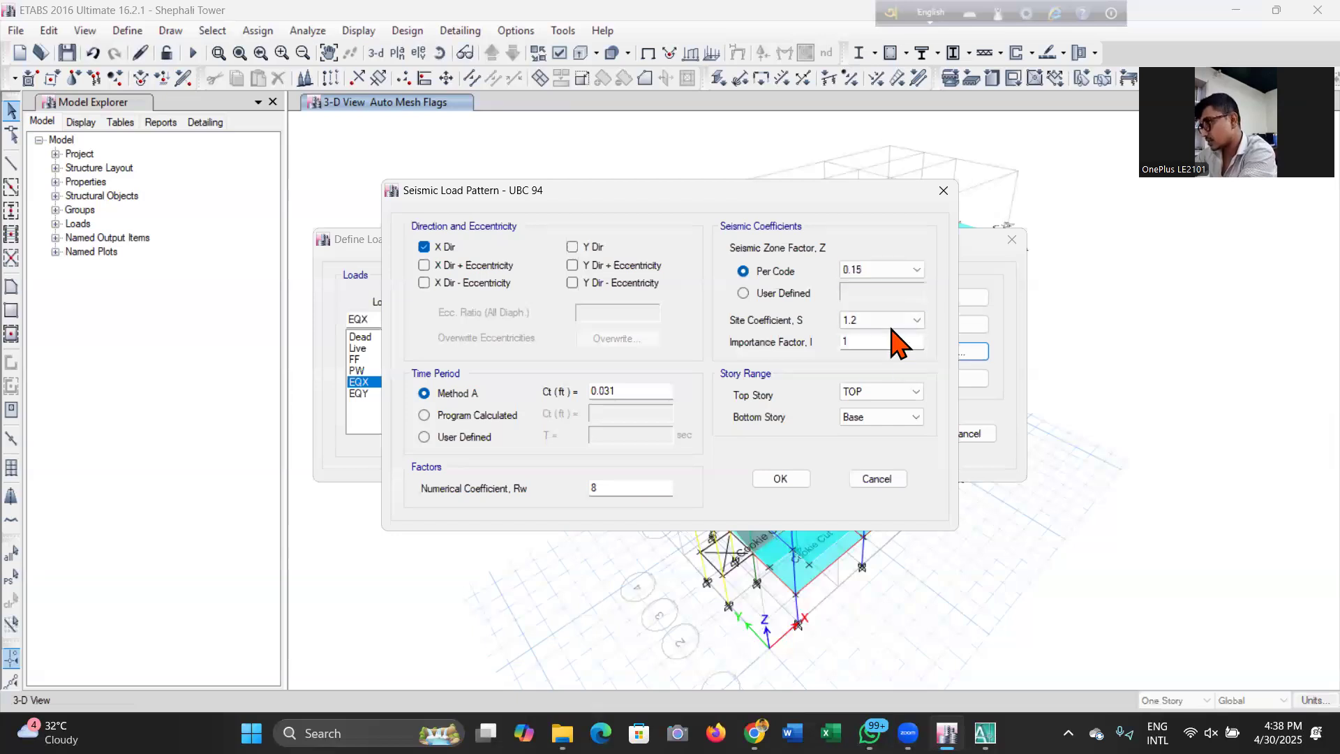
click(782, 481)
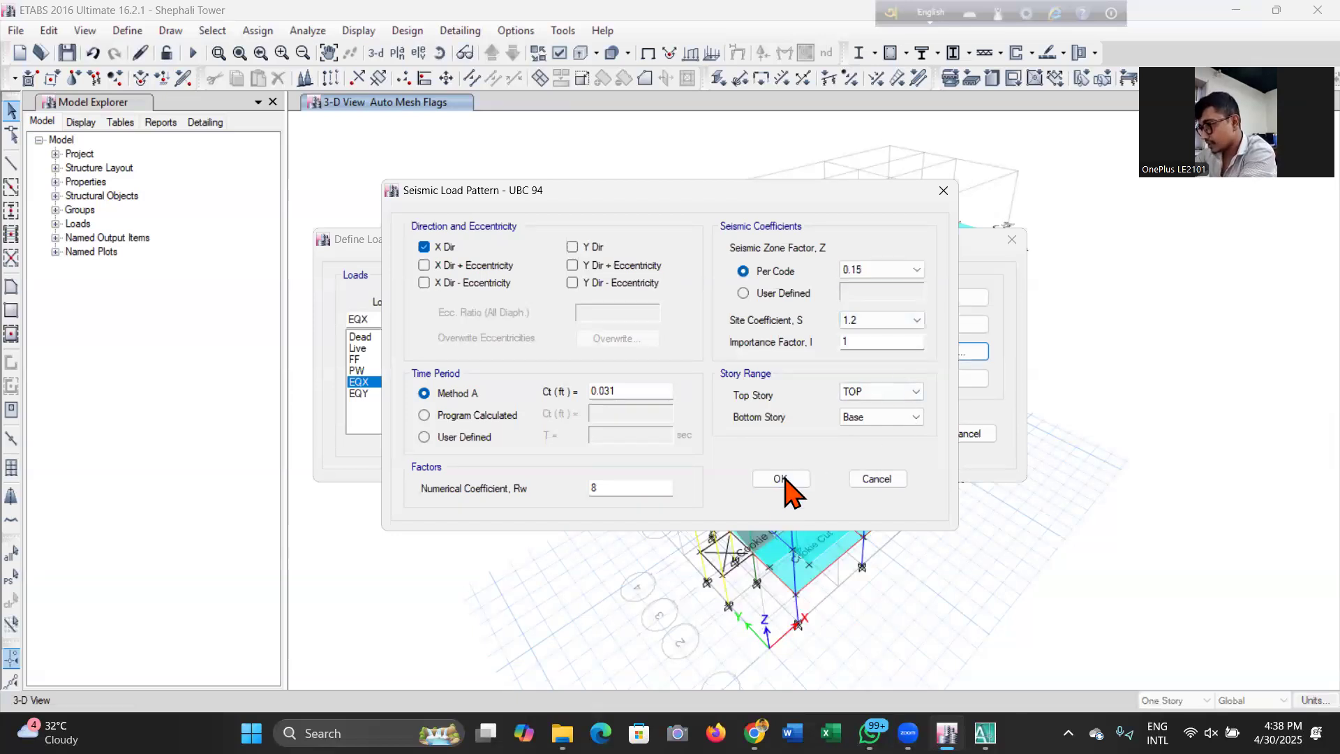
Open the UBC 94 settings of the EQY load pattern and keep only Y Dir, without any eccentricity or X direction cases.
click(513, 395)
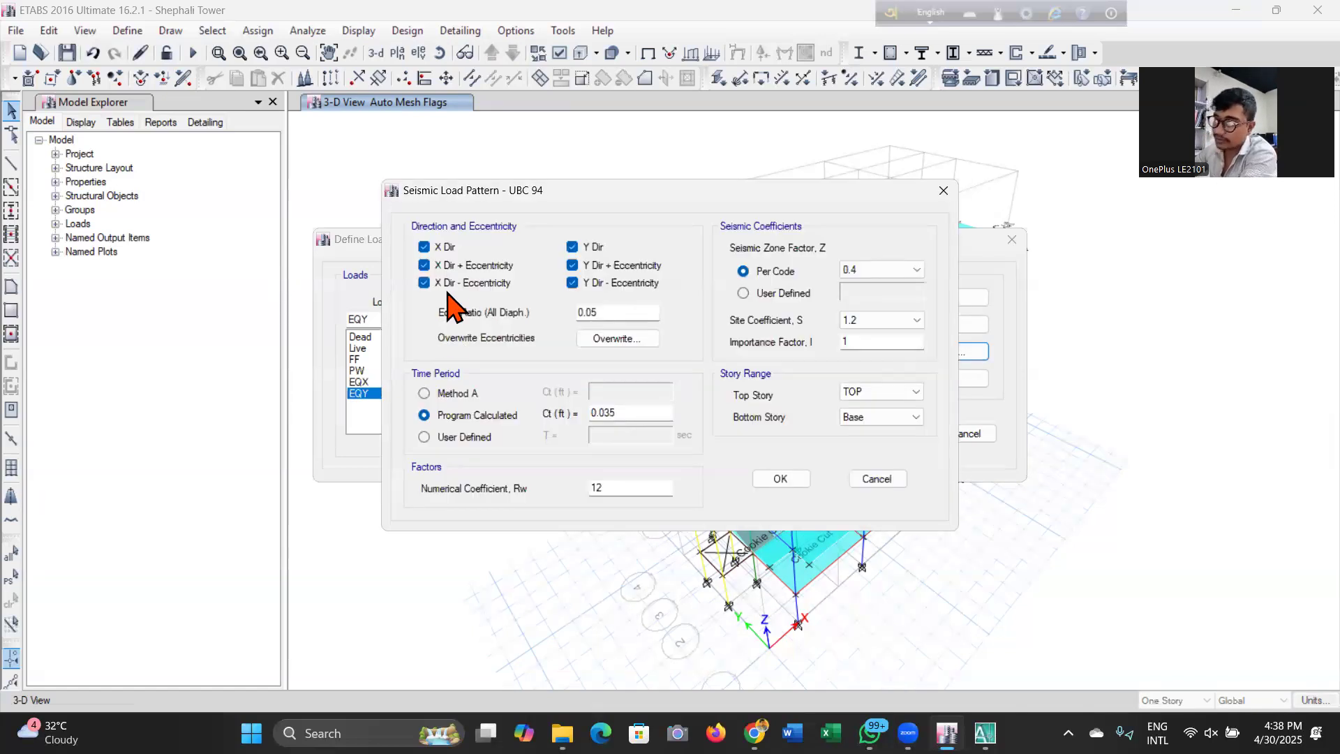
click(447, 247)
click(449, 265)
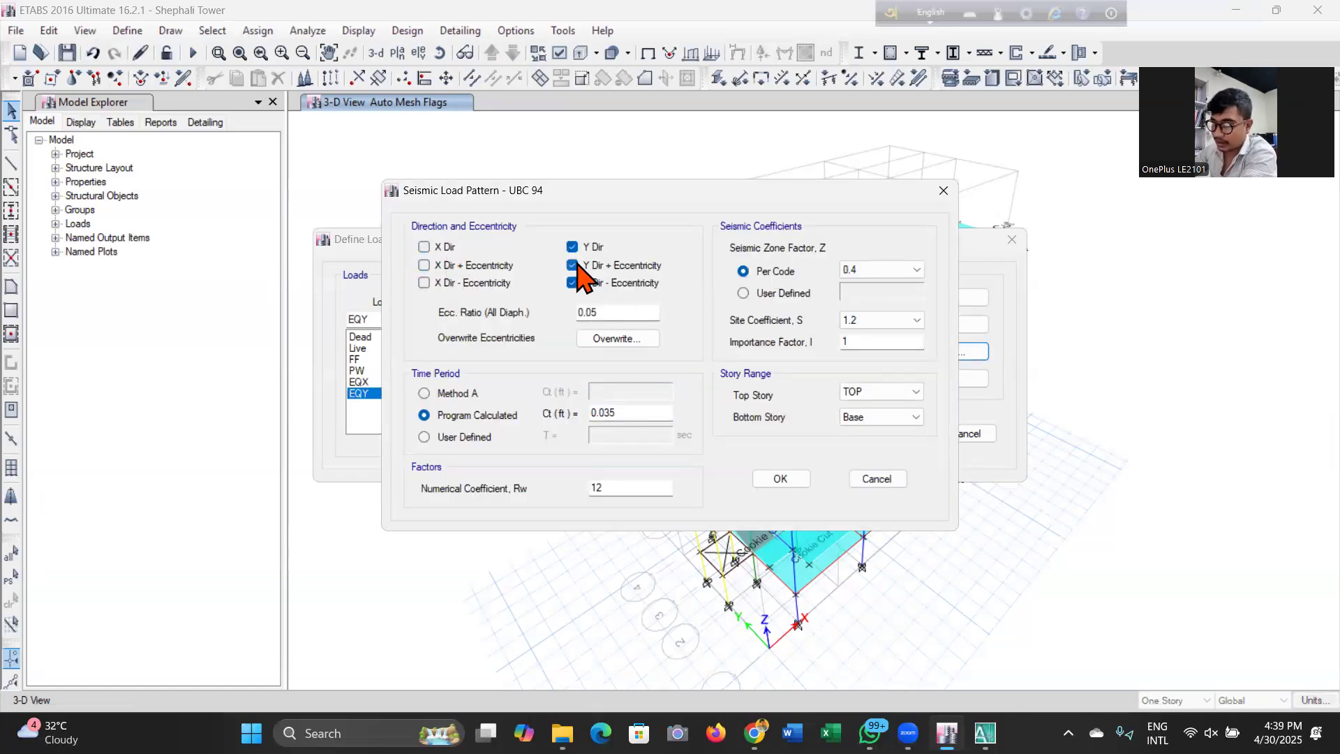
click(572, 283)
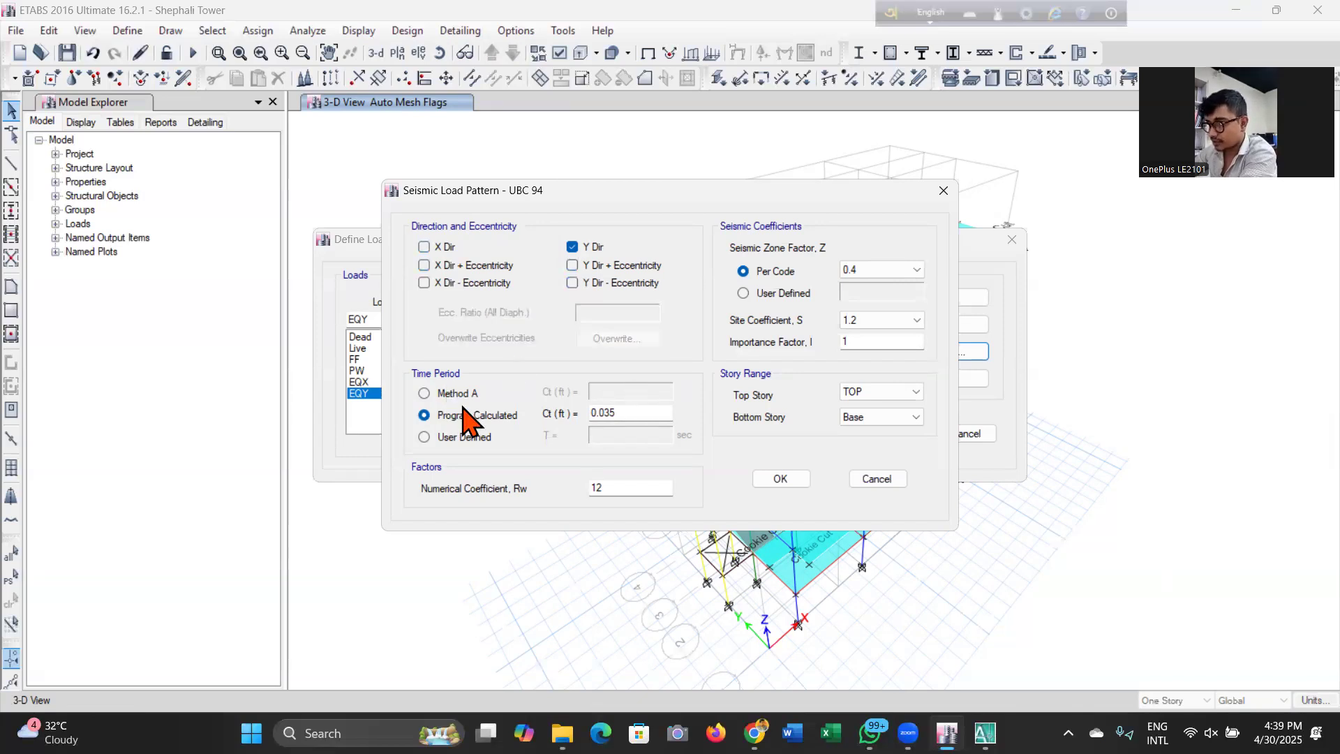
Set EQY to Method A with Ct 0.031, Rw 8 and seismic zone factor 0.15, accept the load patterns and save the model.
click(461, 395)
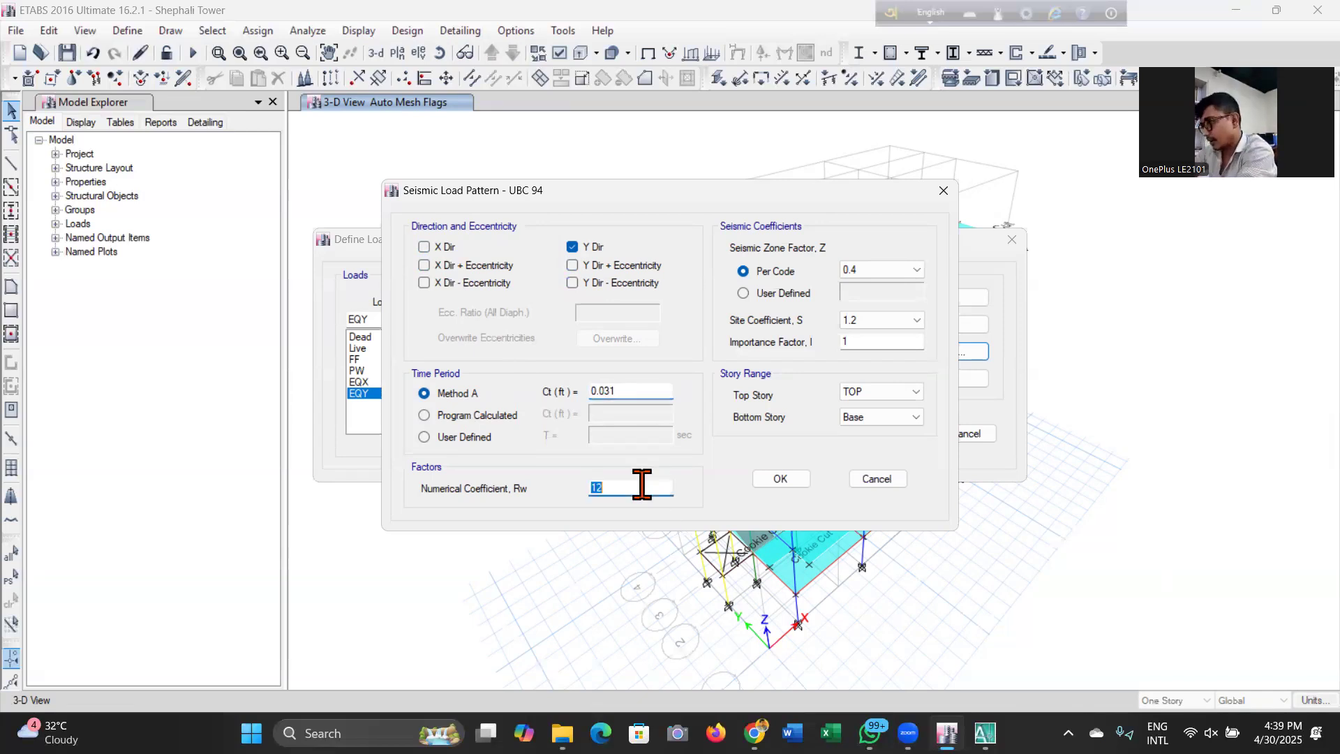
text(8)
click(887, 271)
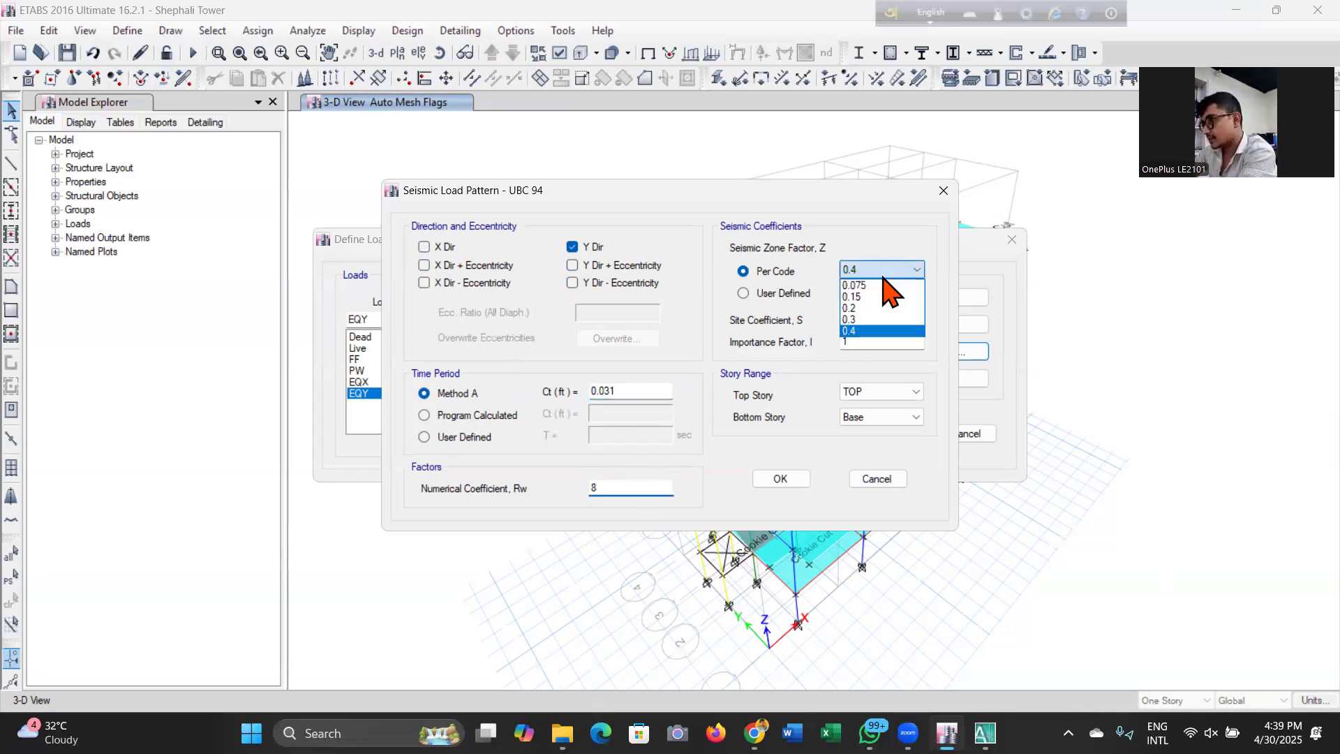
click(890, 299)
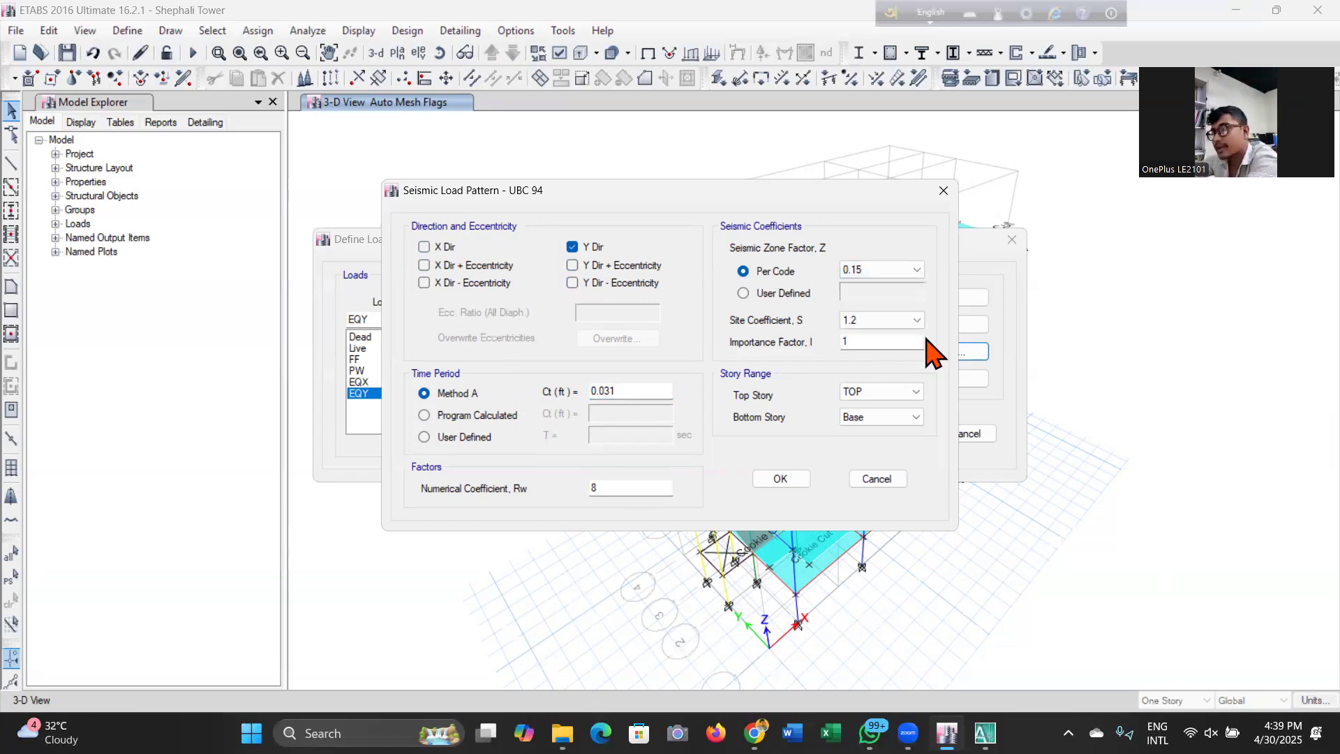
click(790, 479)
click(883, 434)
click(67, 52)
click(67, 53)
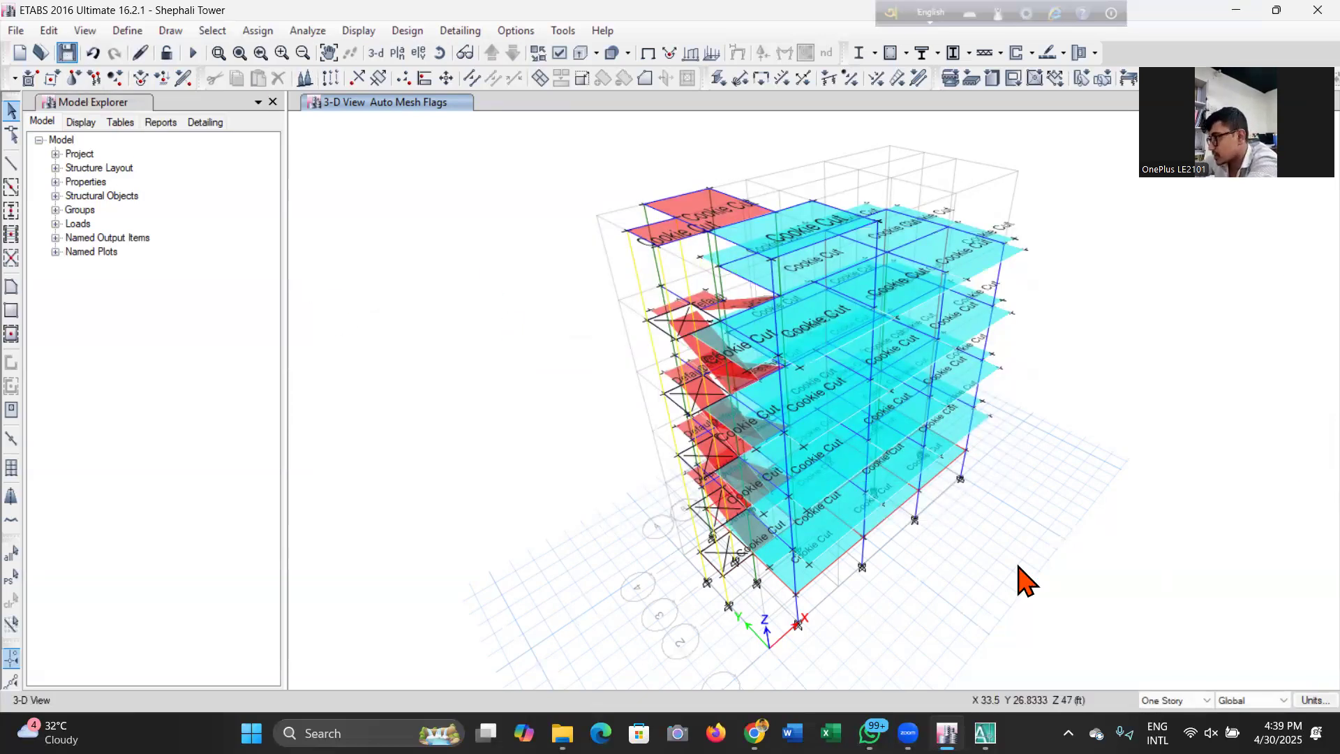
Base mass source MsSrc1 only on specified load patterns, adding Dead, FF and PW with a multiplier of 1 each.
click(127, 30)
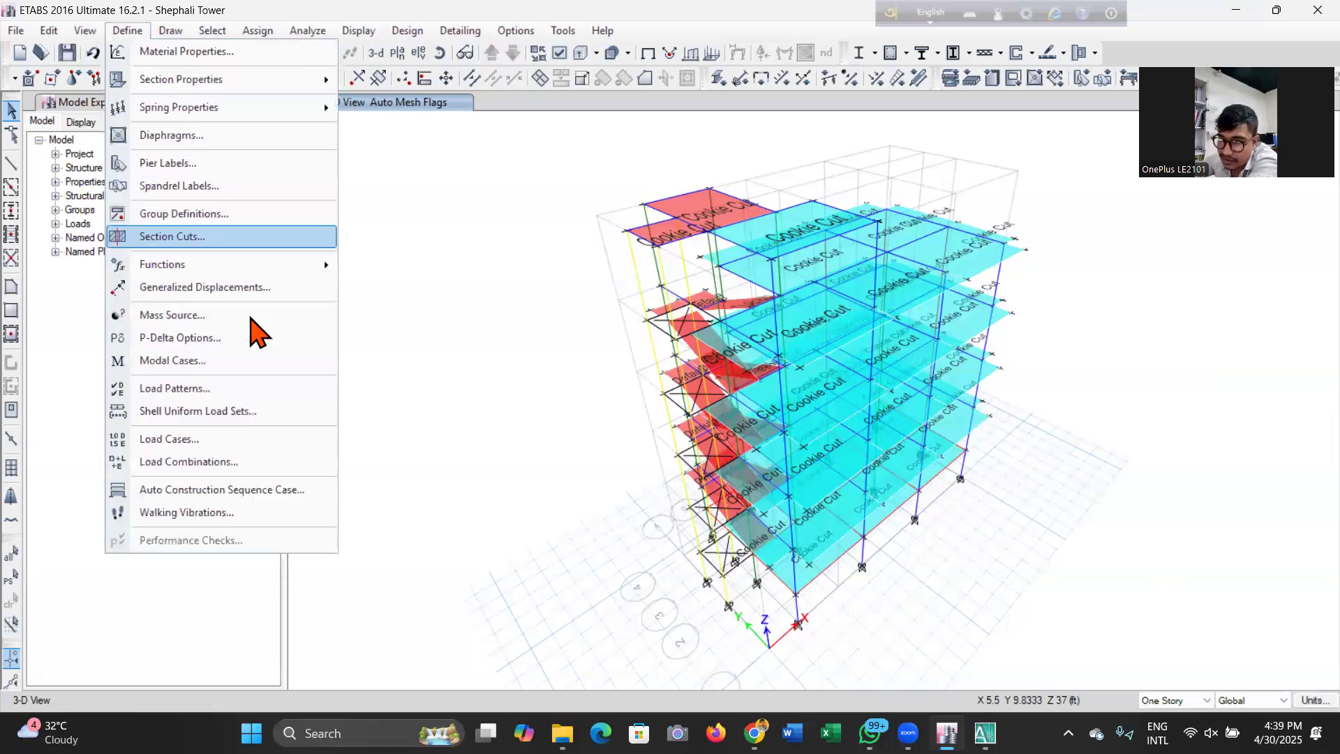
click(250, 318)
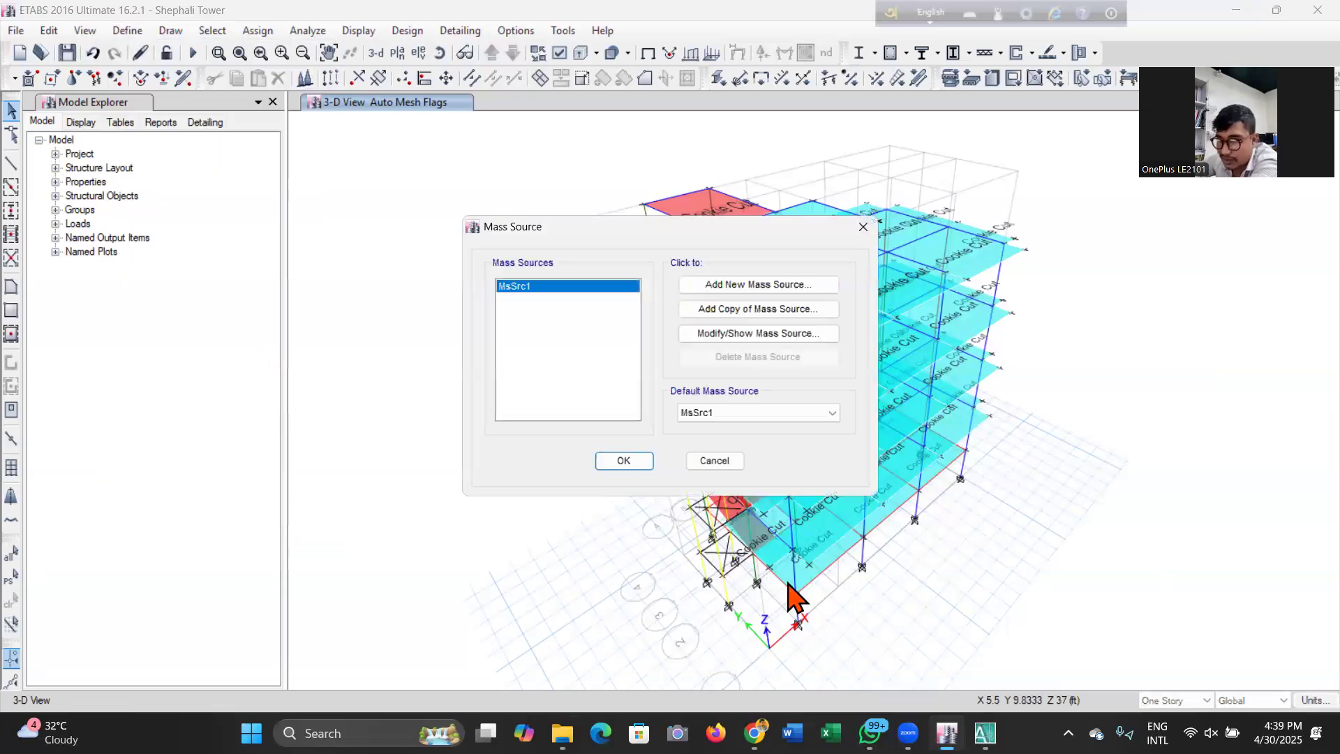
click(789, 335)
click(374, 354)
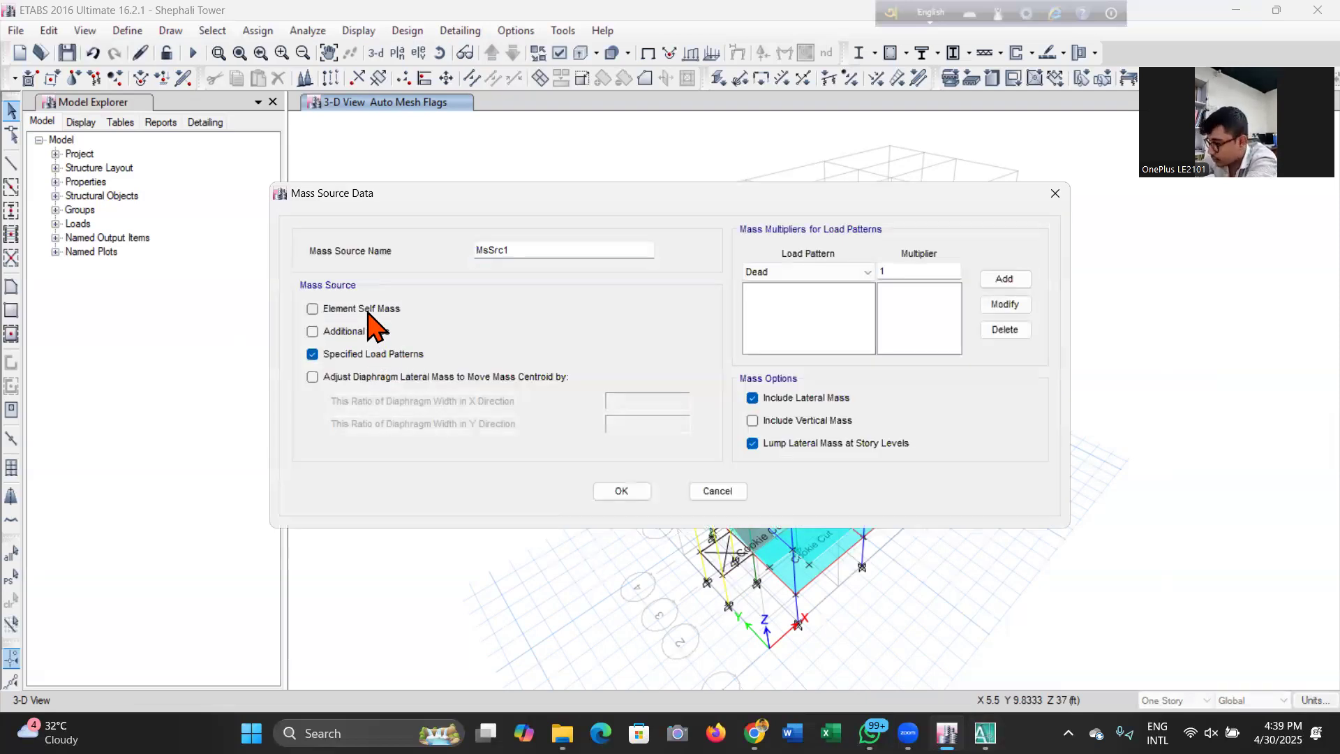
click(850, 271)
click(841, 300)
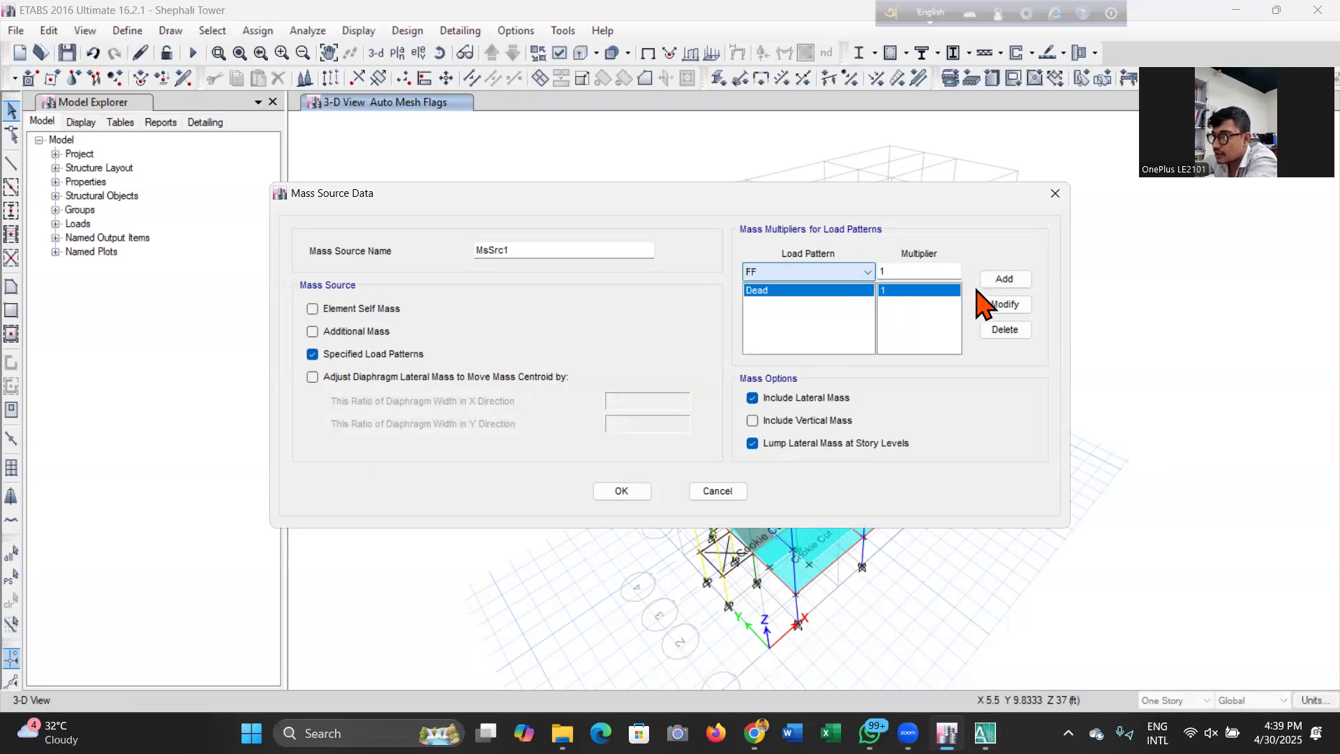
click(1004, 279)
click(860, 272)
click(1004, 279)
Add the Live load pattern with a multiplier of 0.25 to the mass source and accept the definition.
click(816, 273)
click(780, 301)
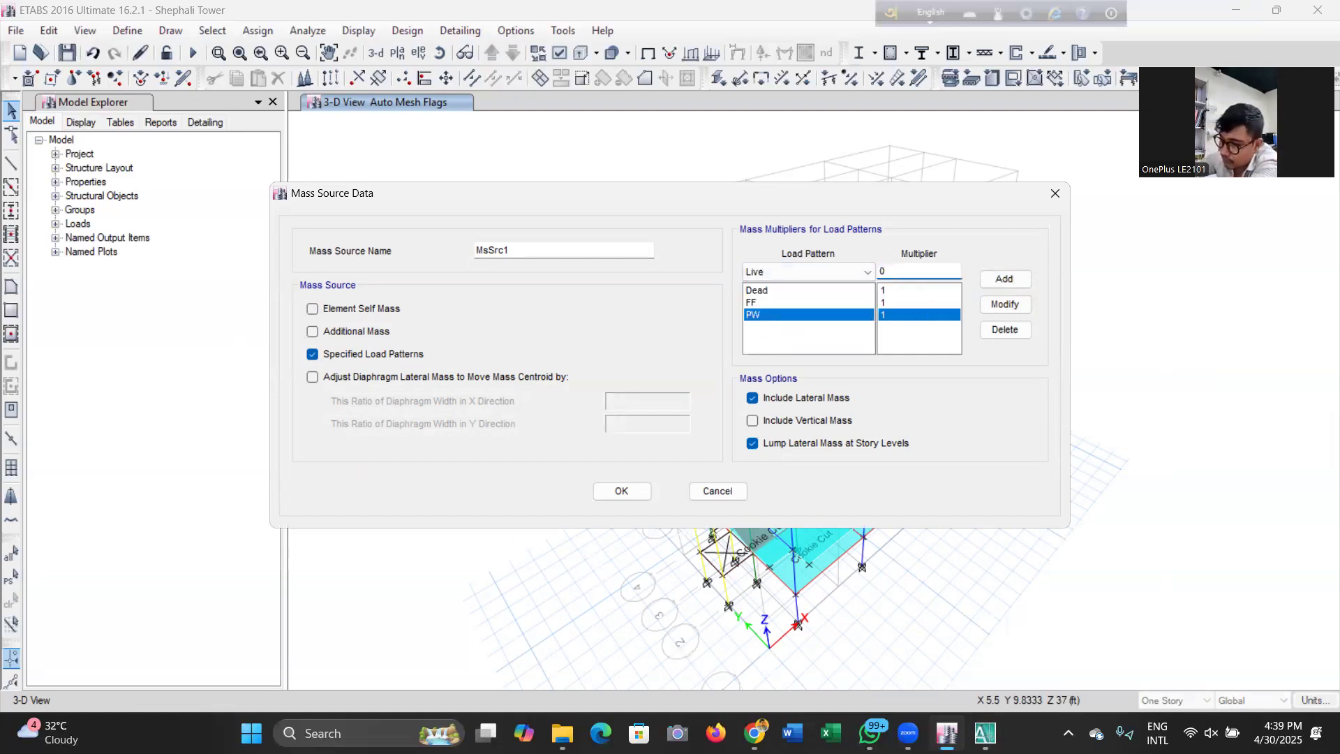
click(1010, 281)
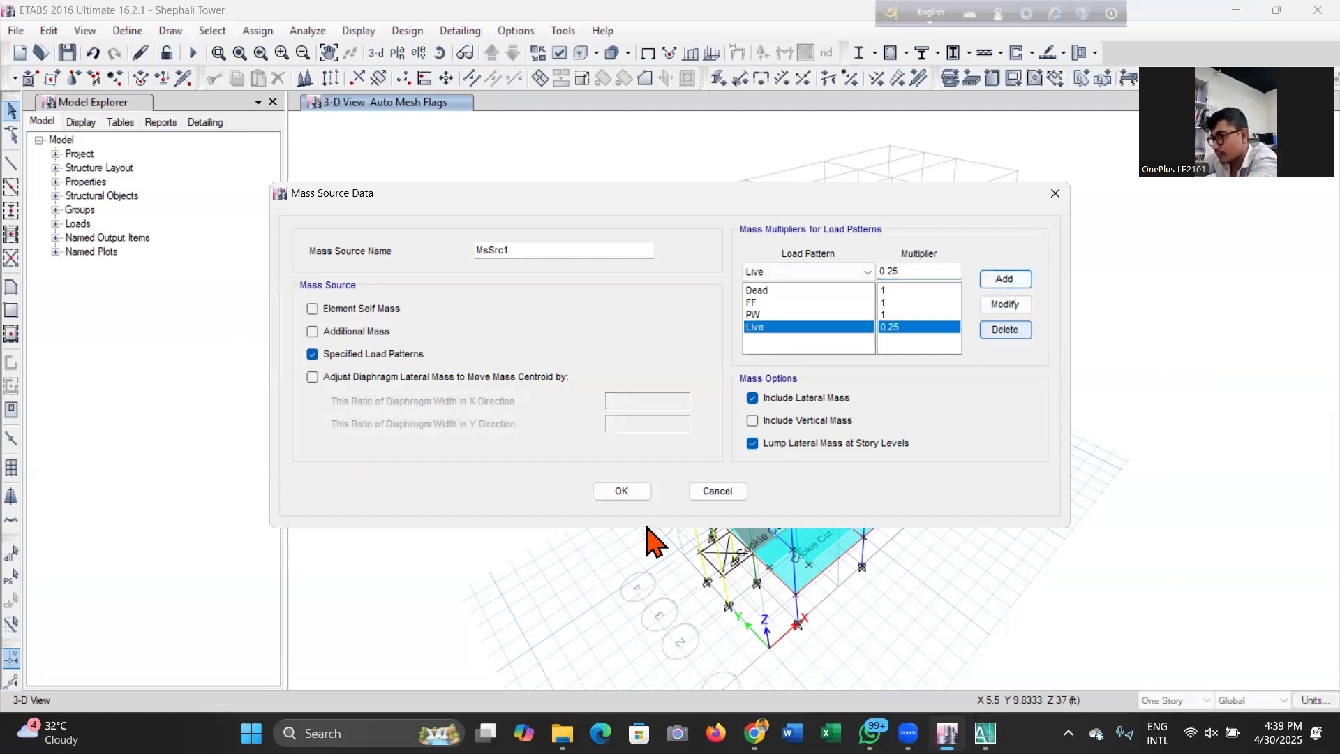
click(621, 490)
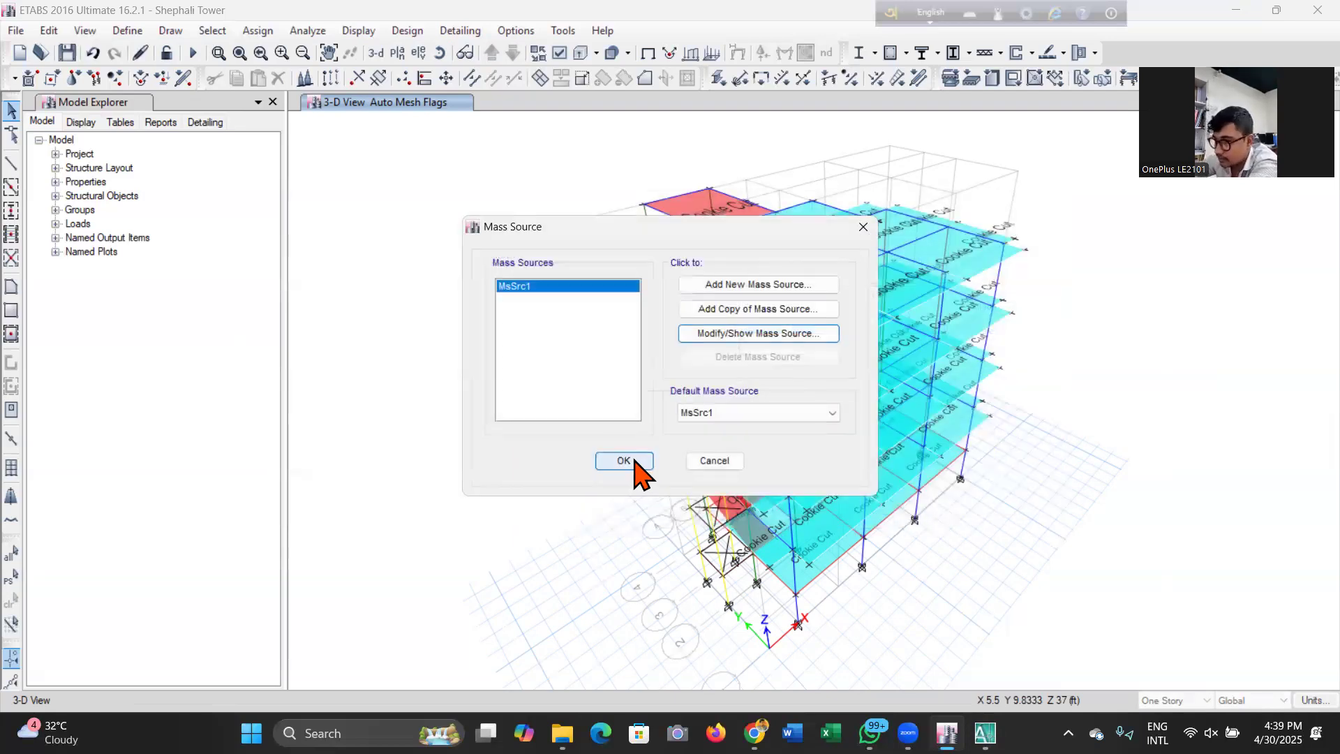
click(632, 464)
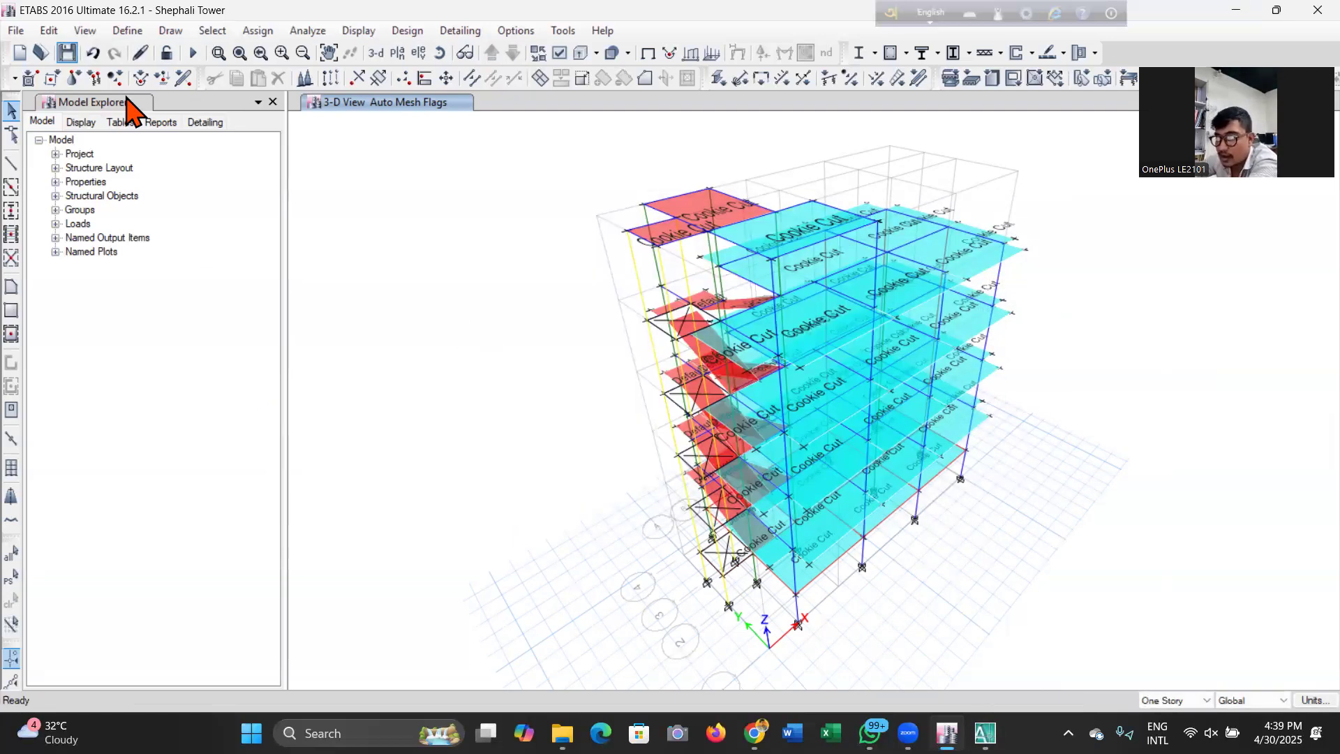
Inspect the building from several sides, then restore the default 3D view and save the model.
click(440, 52)
drag(563, 542, 538, 565)
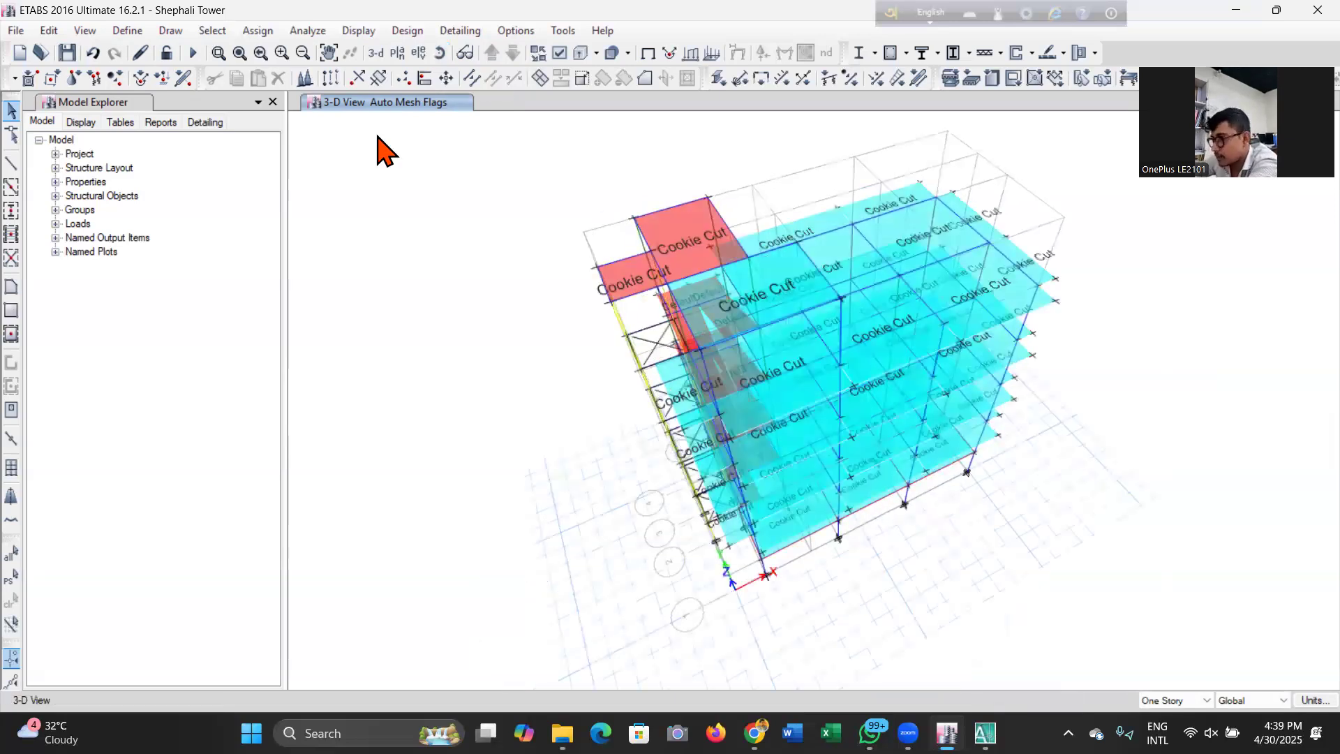
click(434, 57)
drag(786, 589, 973, 632)
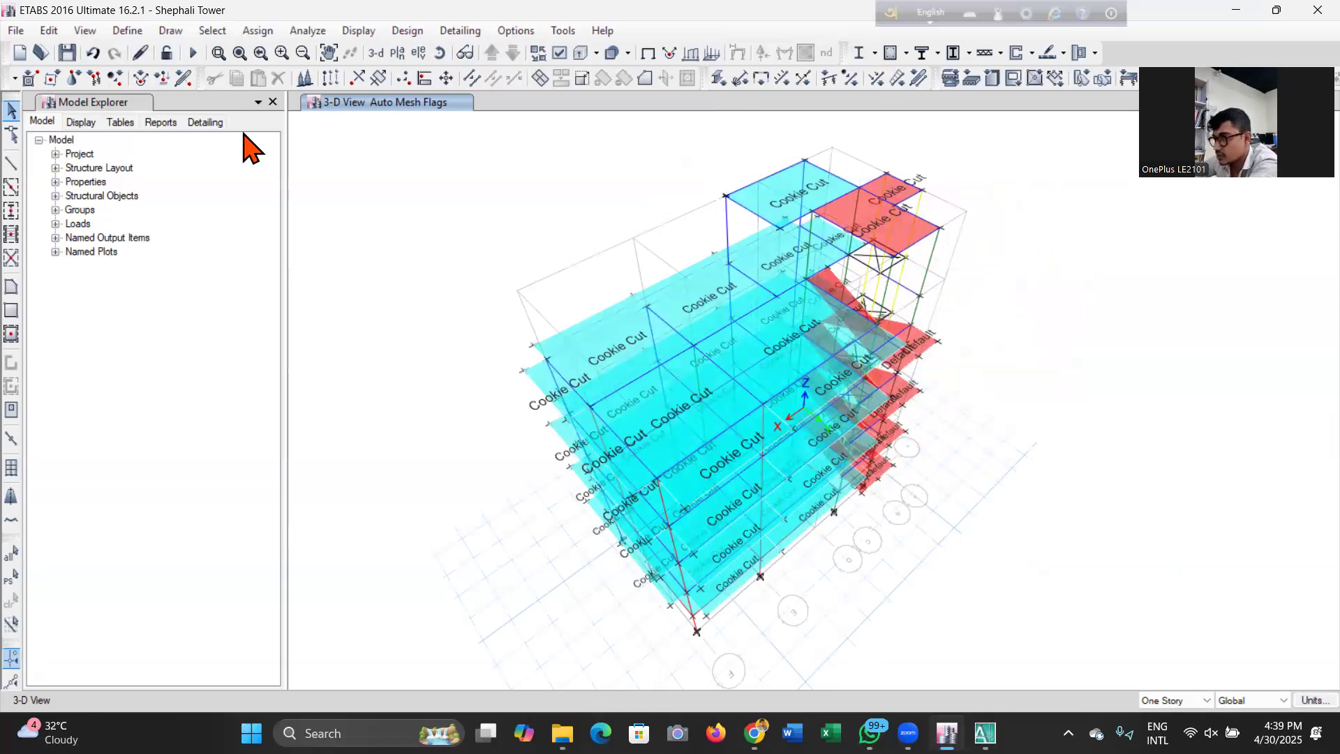
click(380, 57)
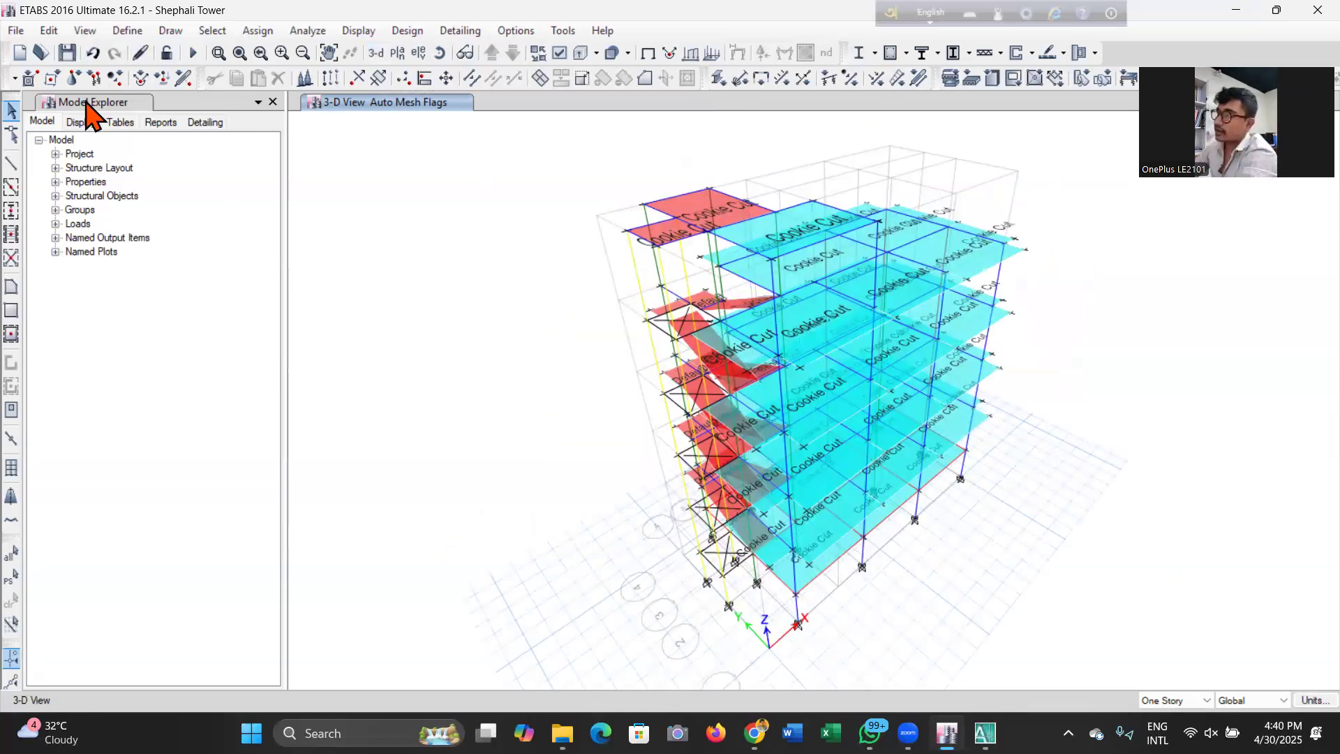
click(66, 53)
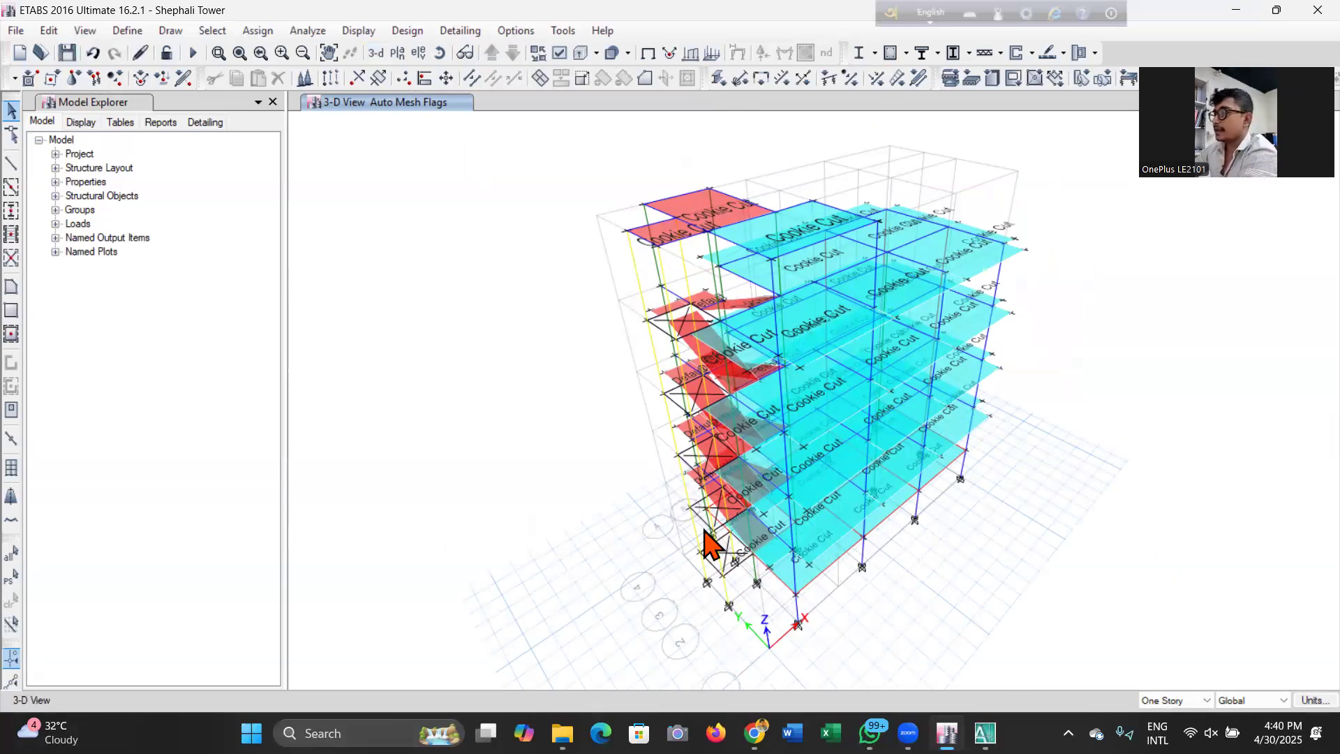
Add the default load combinations for Concrete Frame Design, converted to editable user combinations.
click(123, 32)
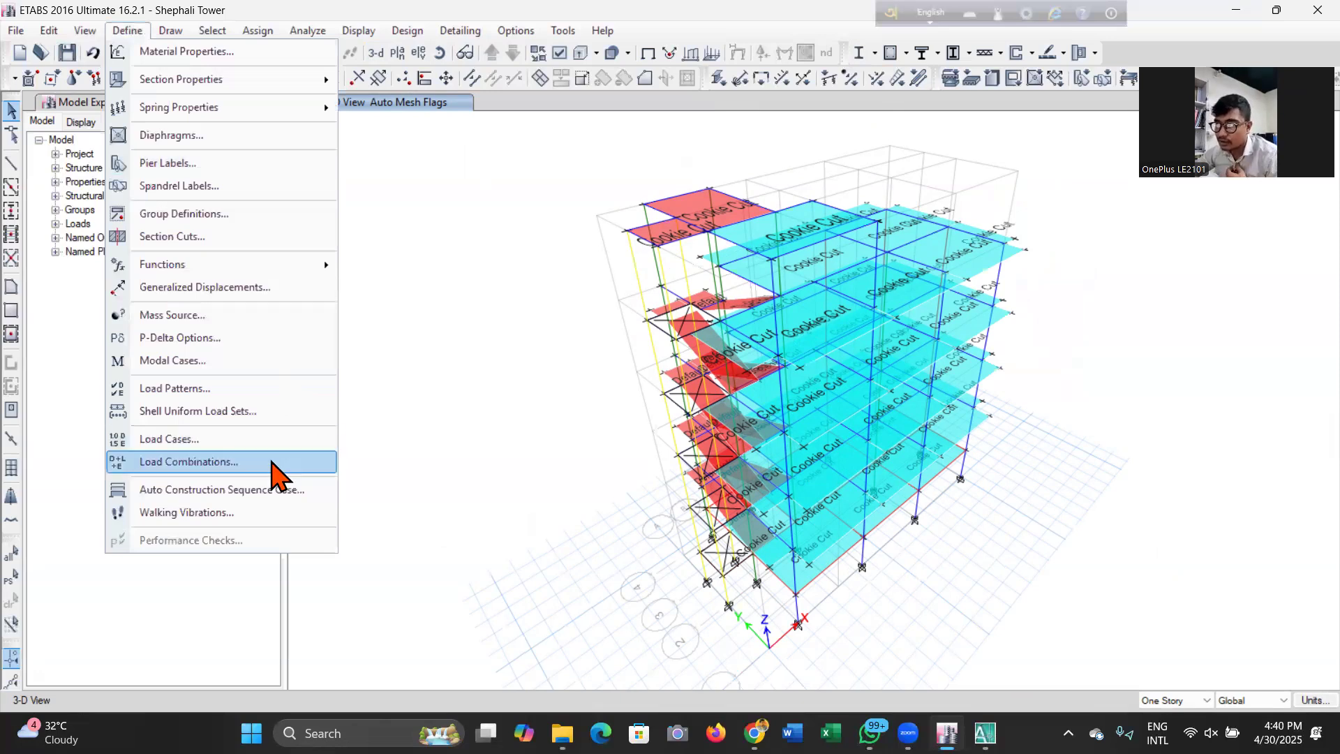
click(272, 463)
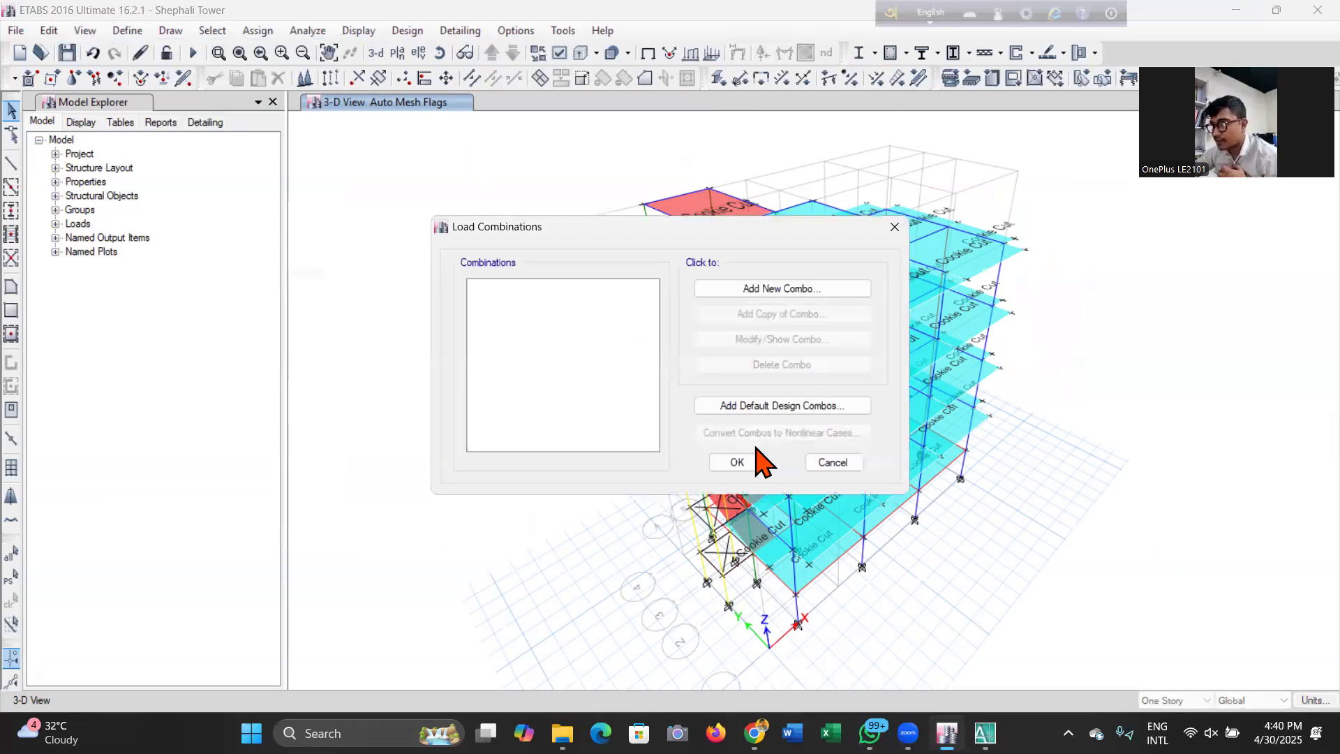
click(787, 291)
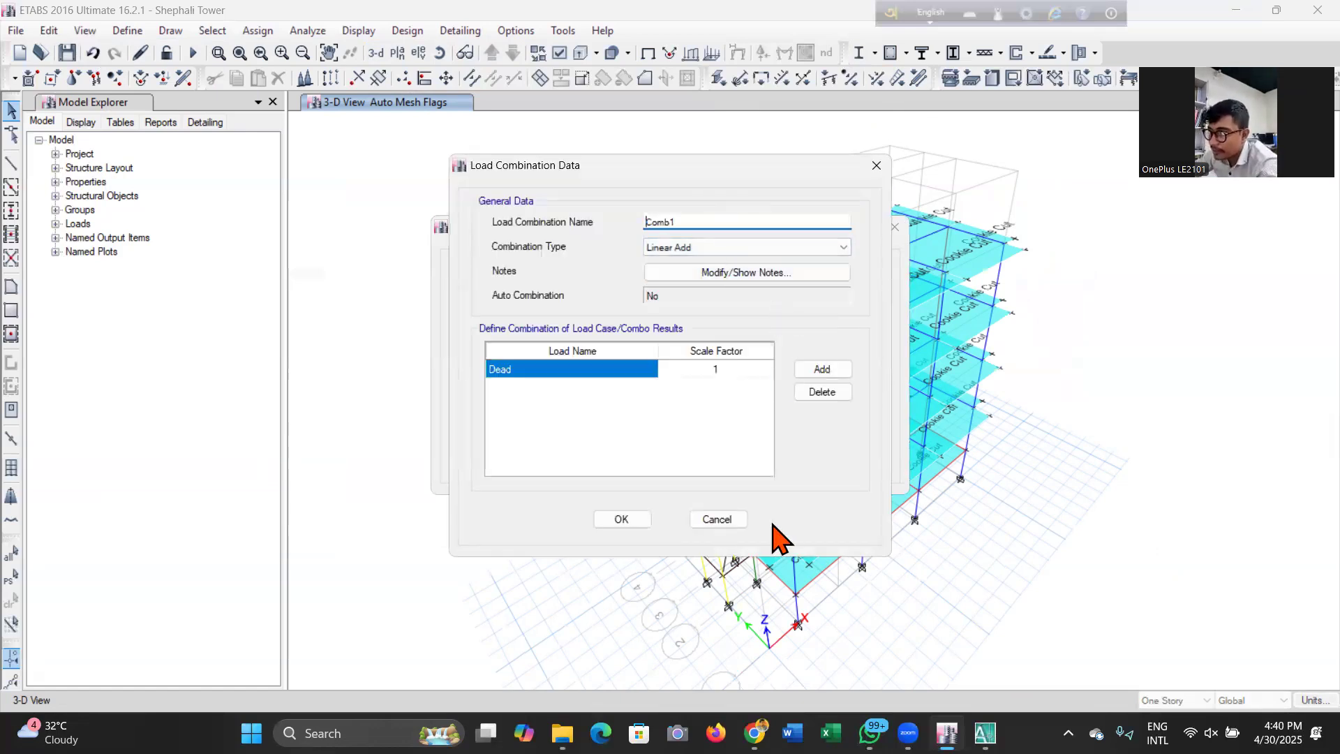
click(725, 520)
click(771, 408)
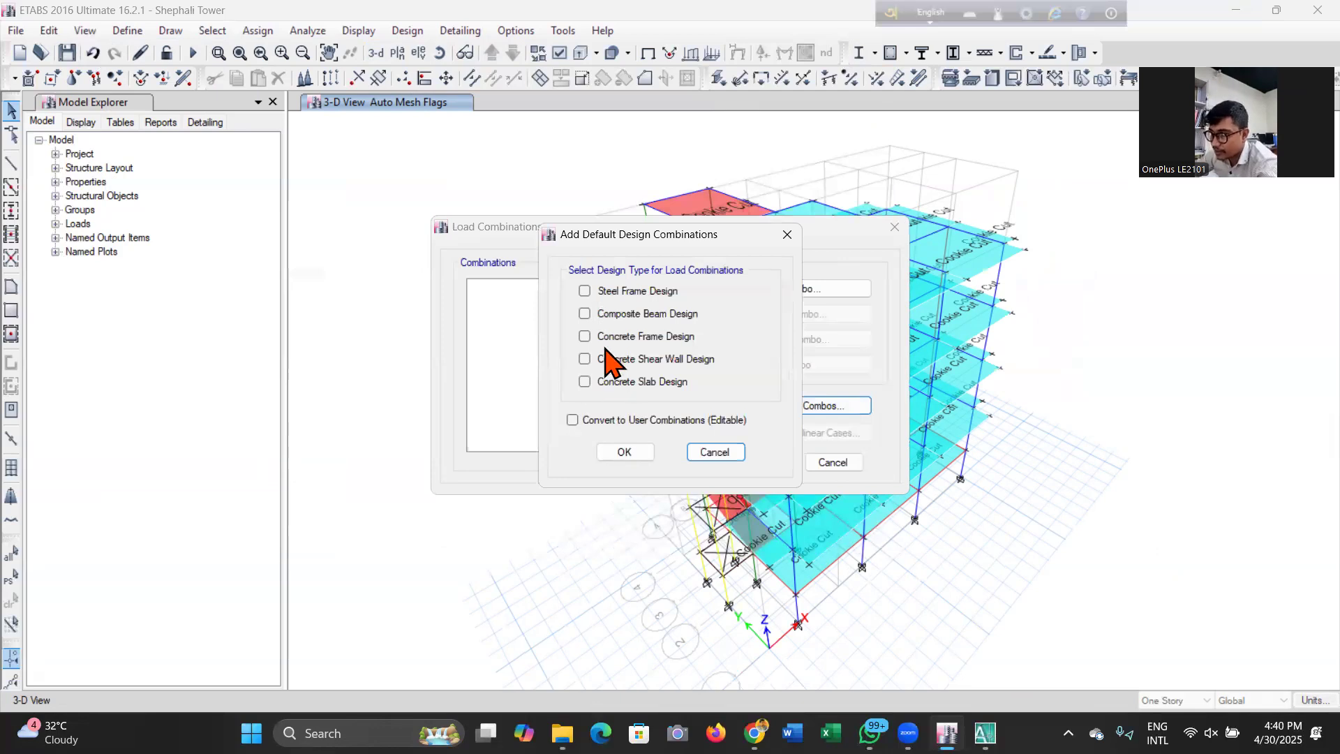
click(595, 337)
click(573, 420)
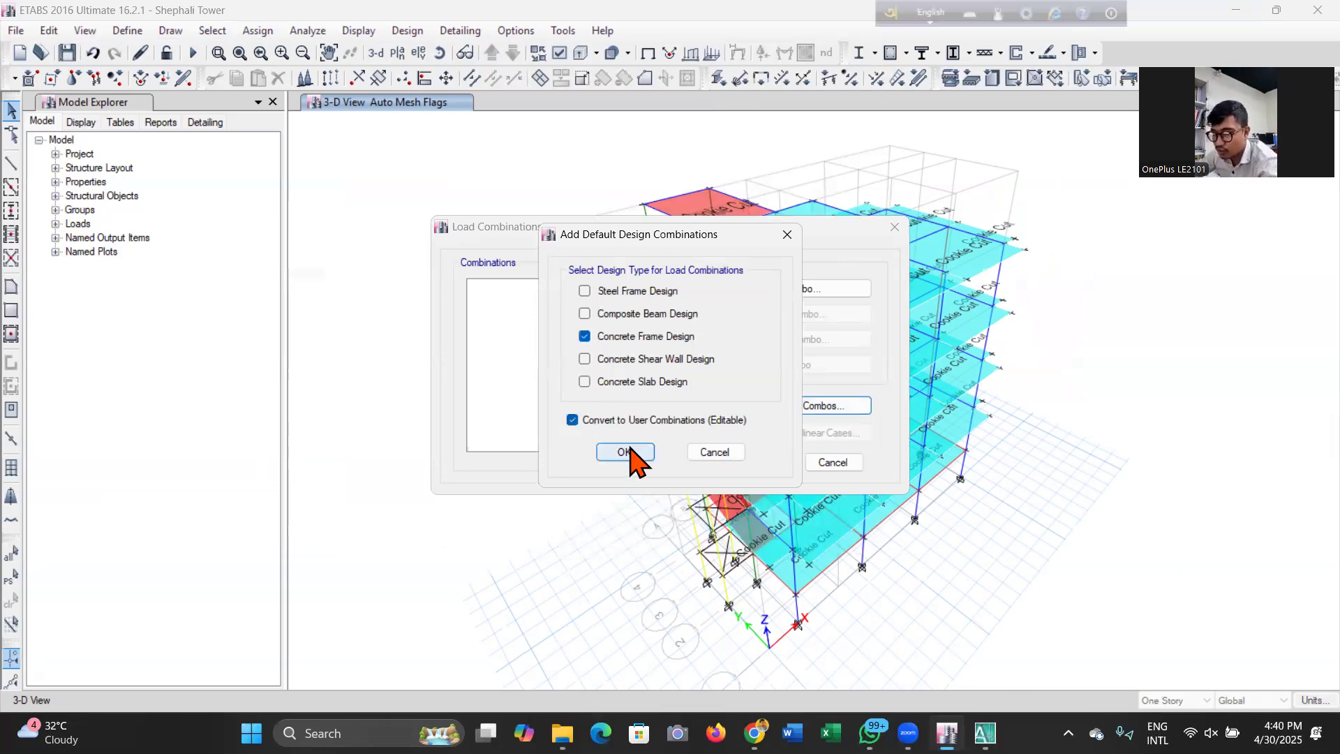
click(625, 453)
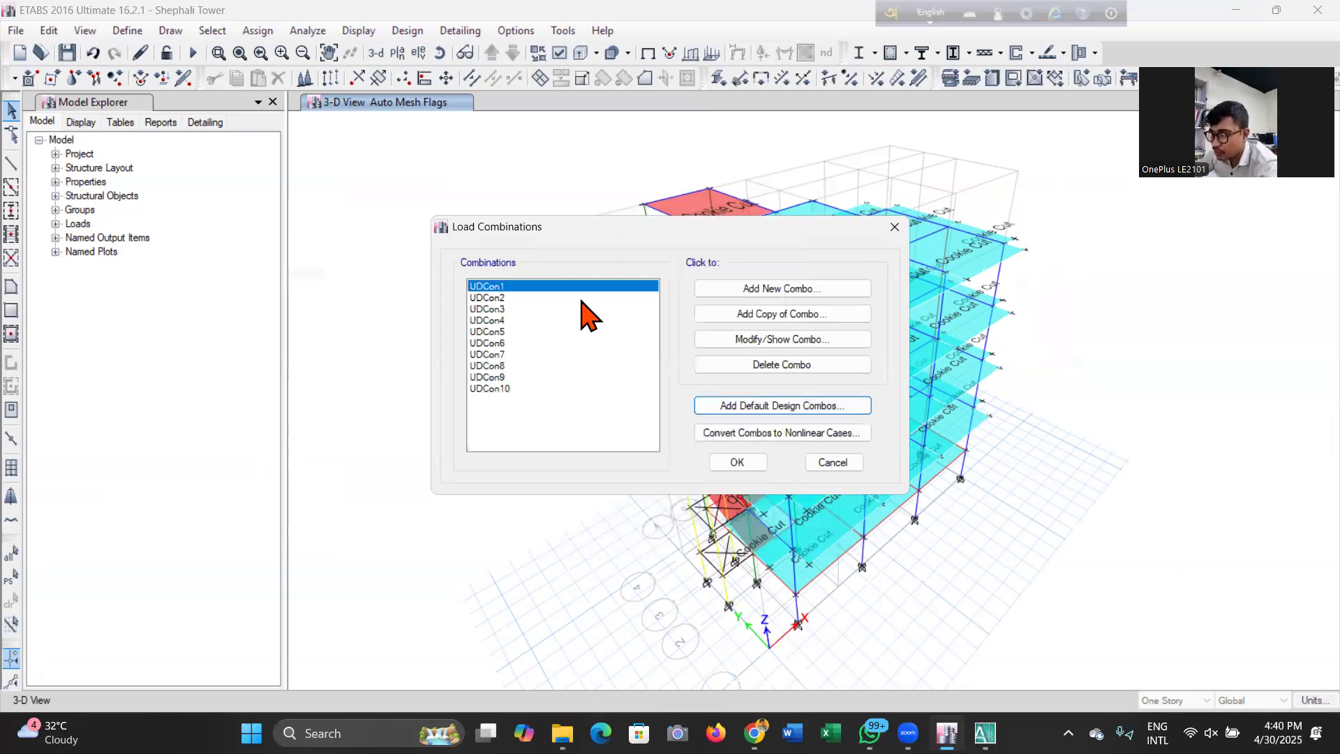
Rename the UDCon1 combination as DL+LL and set the scale factors of Dead, FF and PW to 1.
click(782, 344)
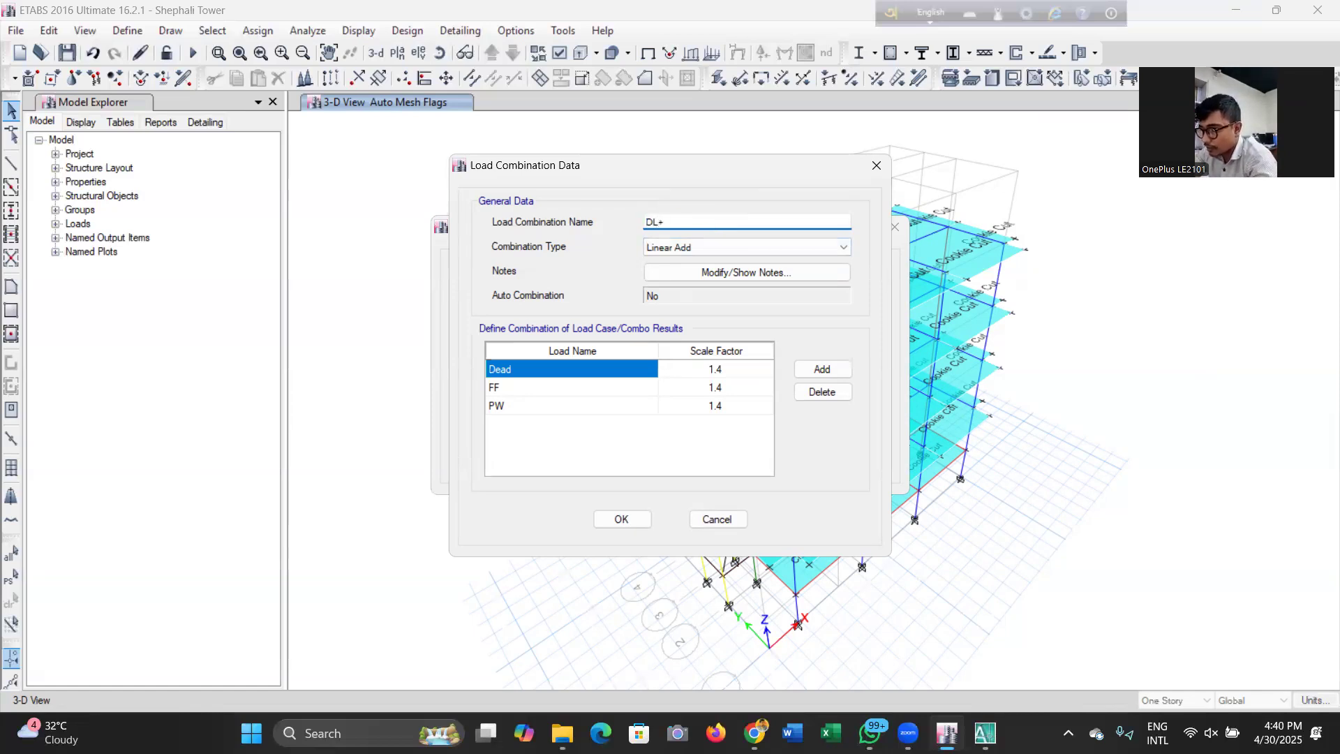
click(736, 368)
text(1)
click(737, 388)
text(1)
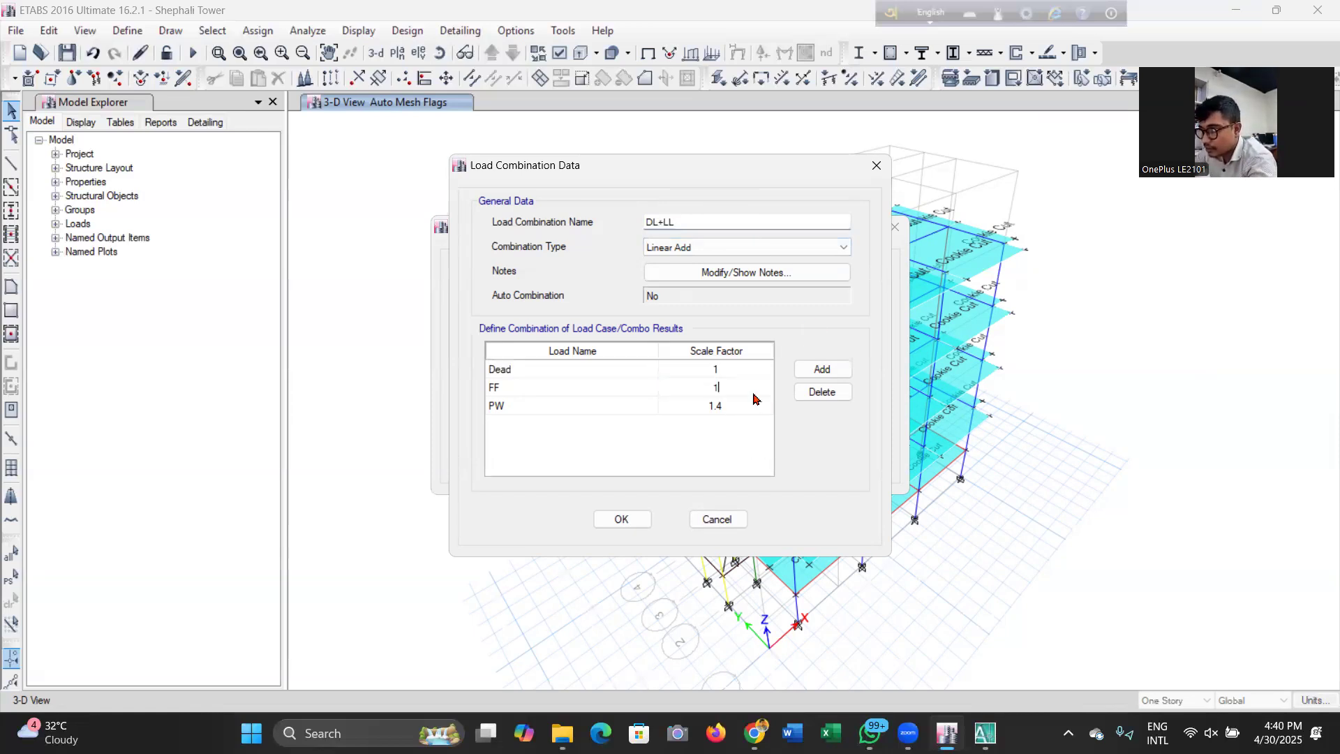
Add the Live load case with scale factor 1 to the DL+LL combination and accept it.
click(818, 370)
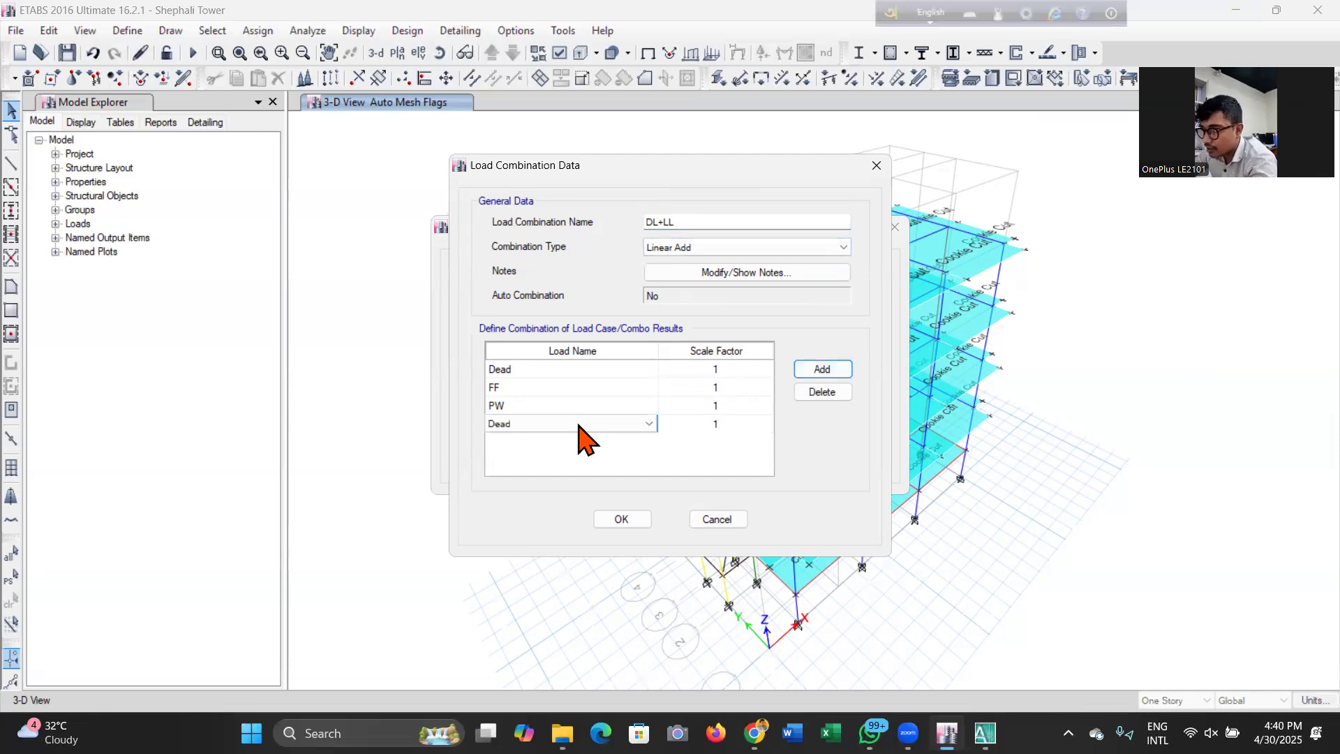
click(588, 427)
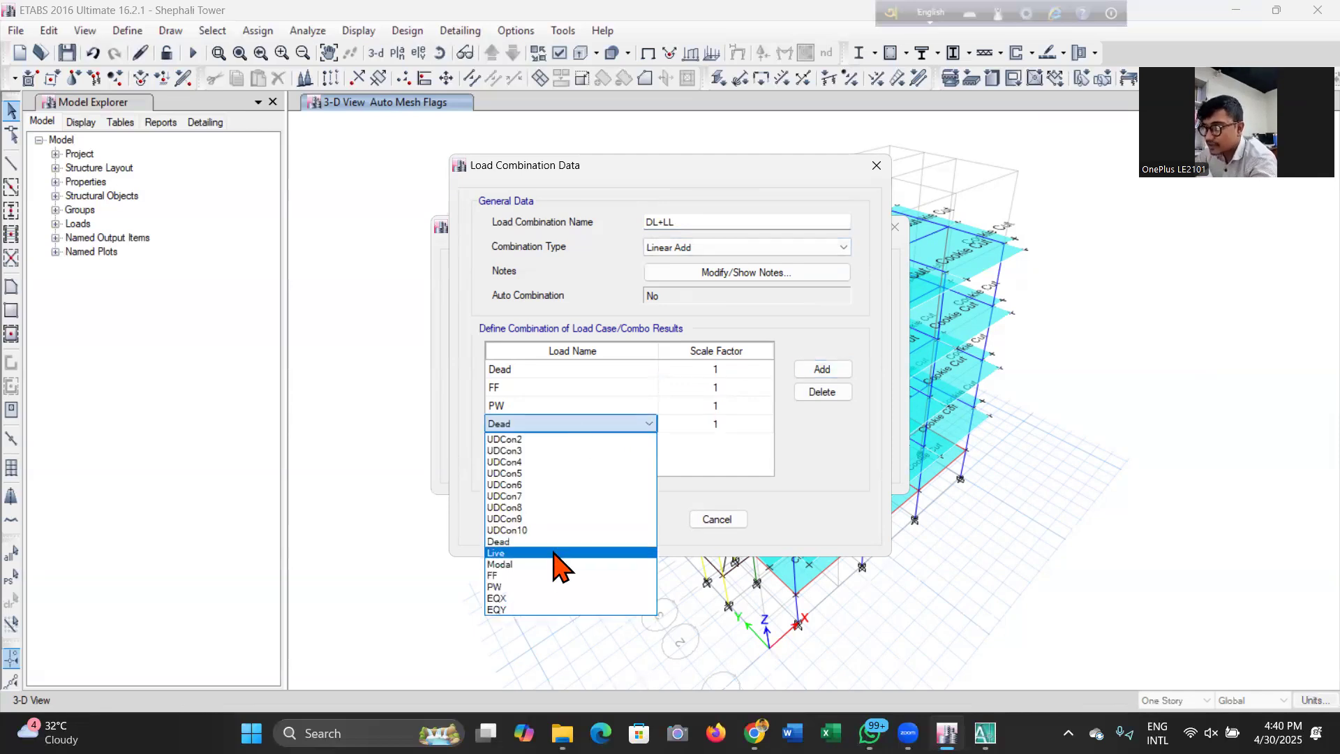
click(555, 553)
click(623, 517)
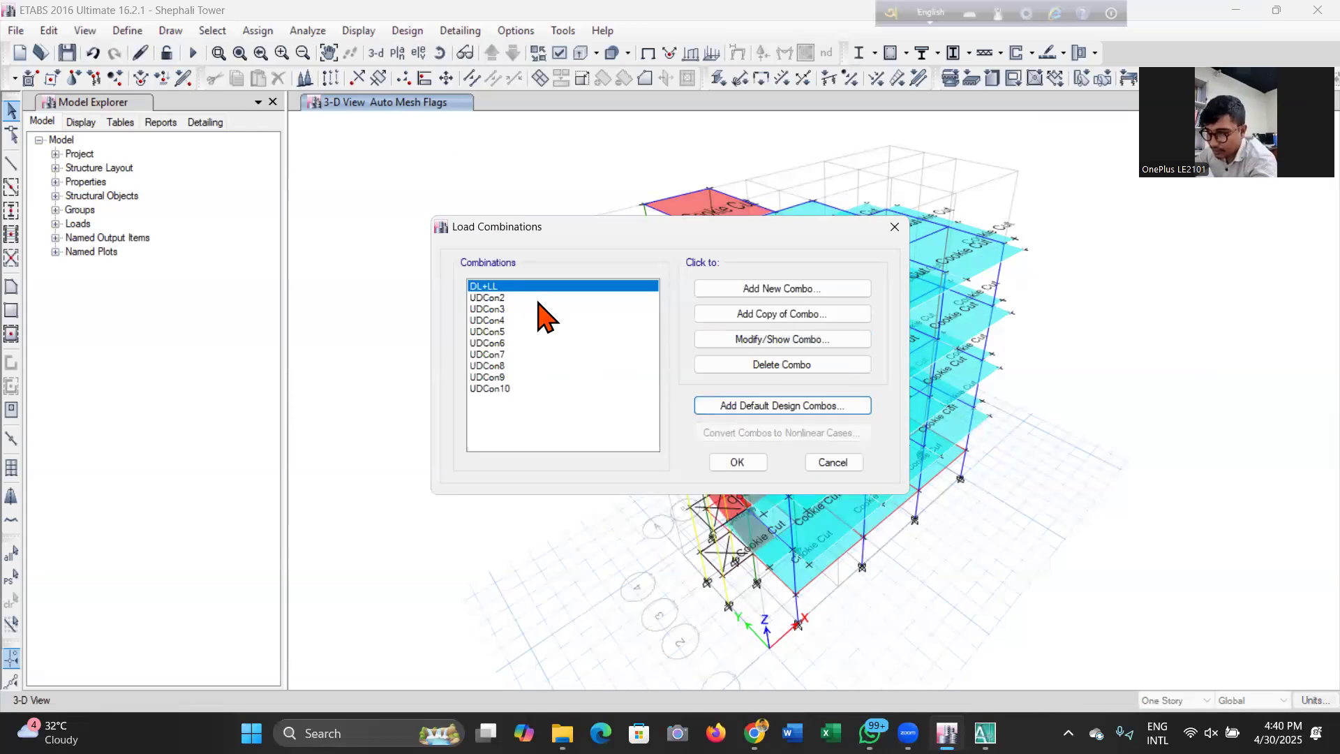
Delete the remaining default combinations UDCon2 through UDCon10, keeping only DL+LL.
shift+click(547, 388)
click(758, 366)
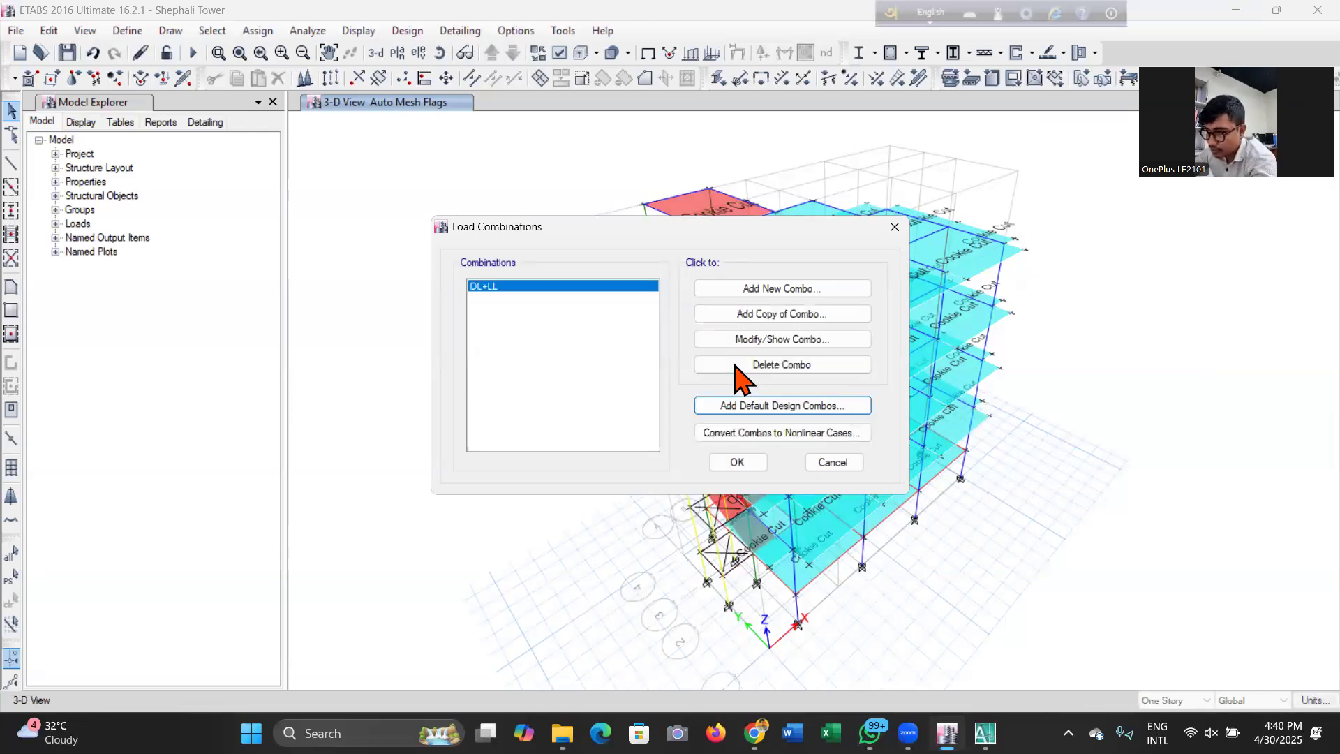
click(722, 339)
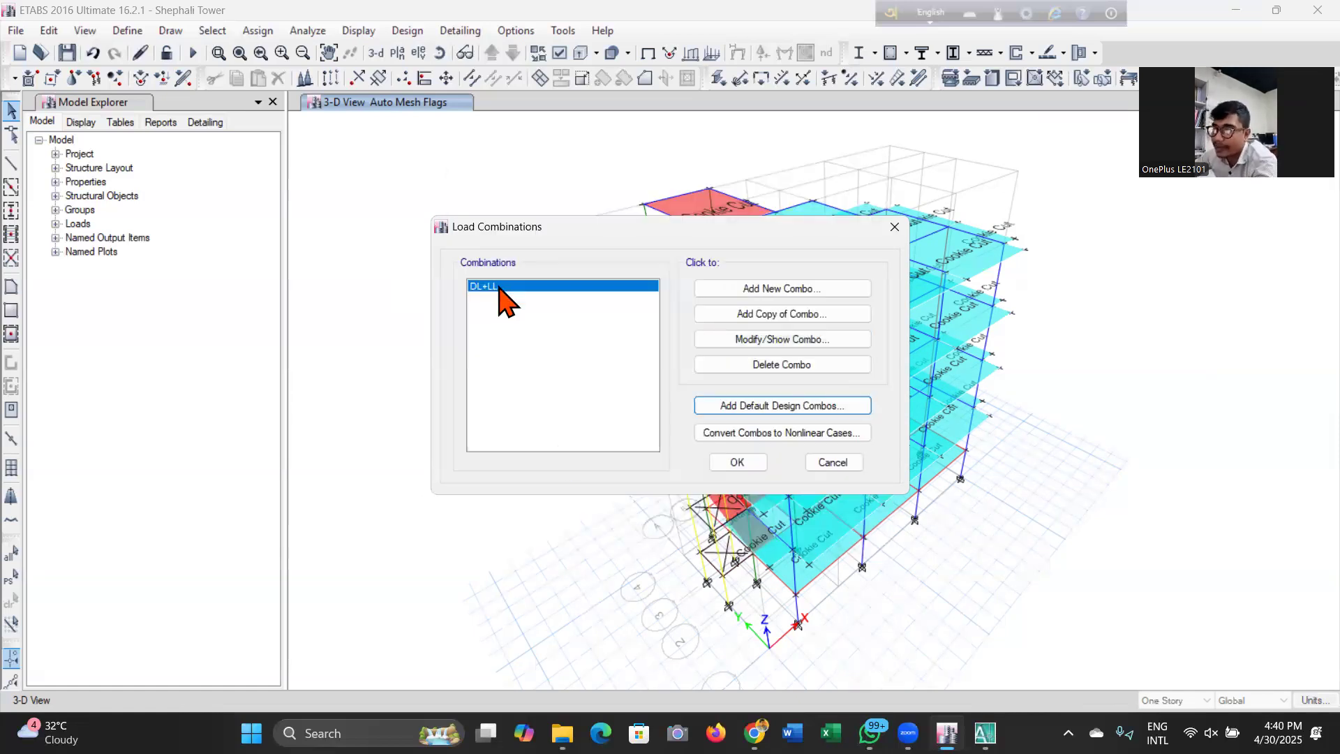
Create a copy of the DL+LL combination and name it 1.4DL+1.7LL.
click(754, 317)
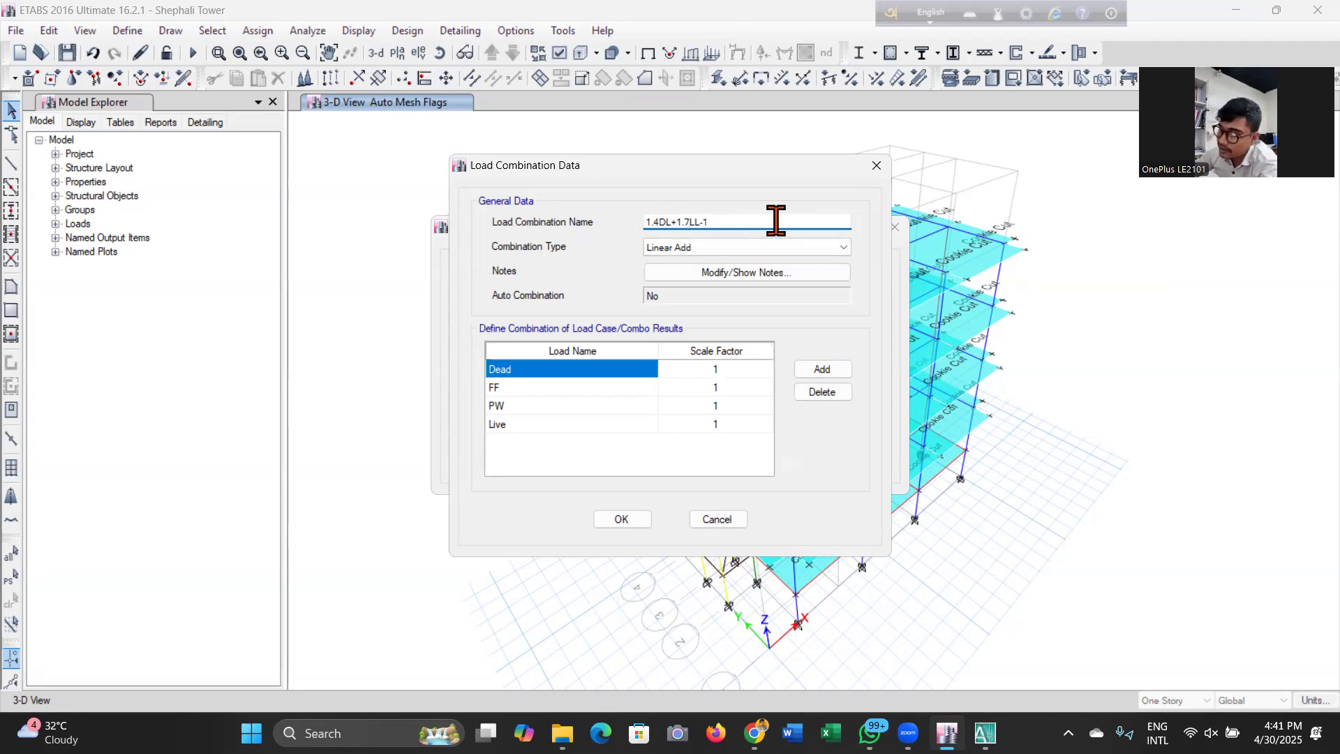
key(BackSpace)
key(BackSpace)
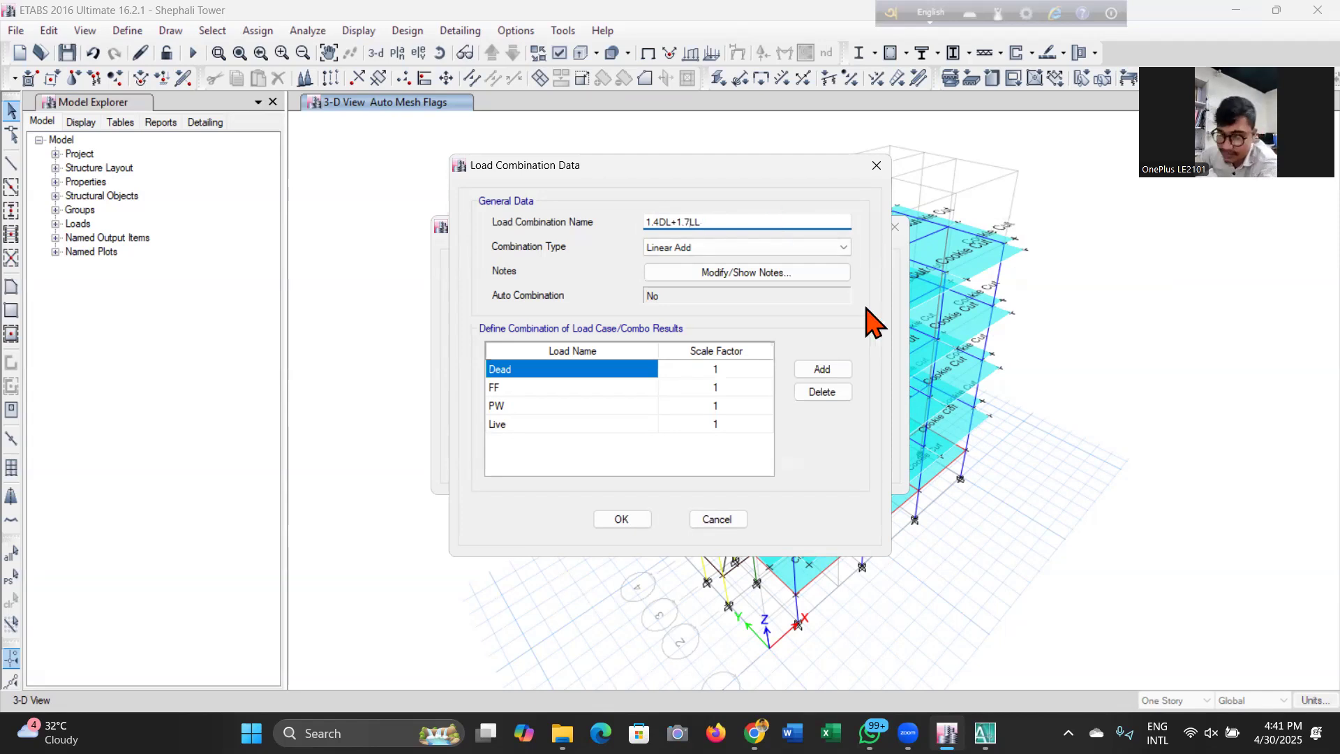
Set the 1.4DL+1.7LL scale factors to 1.4 for Dead, FF and PW and 1.7 for Live, and accept the combination.
click(729, 374)
text(1.4)
click(730, 388)
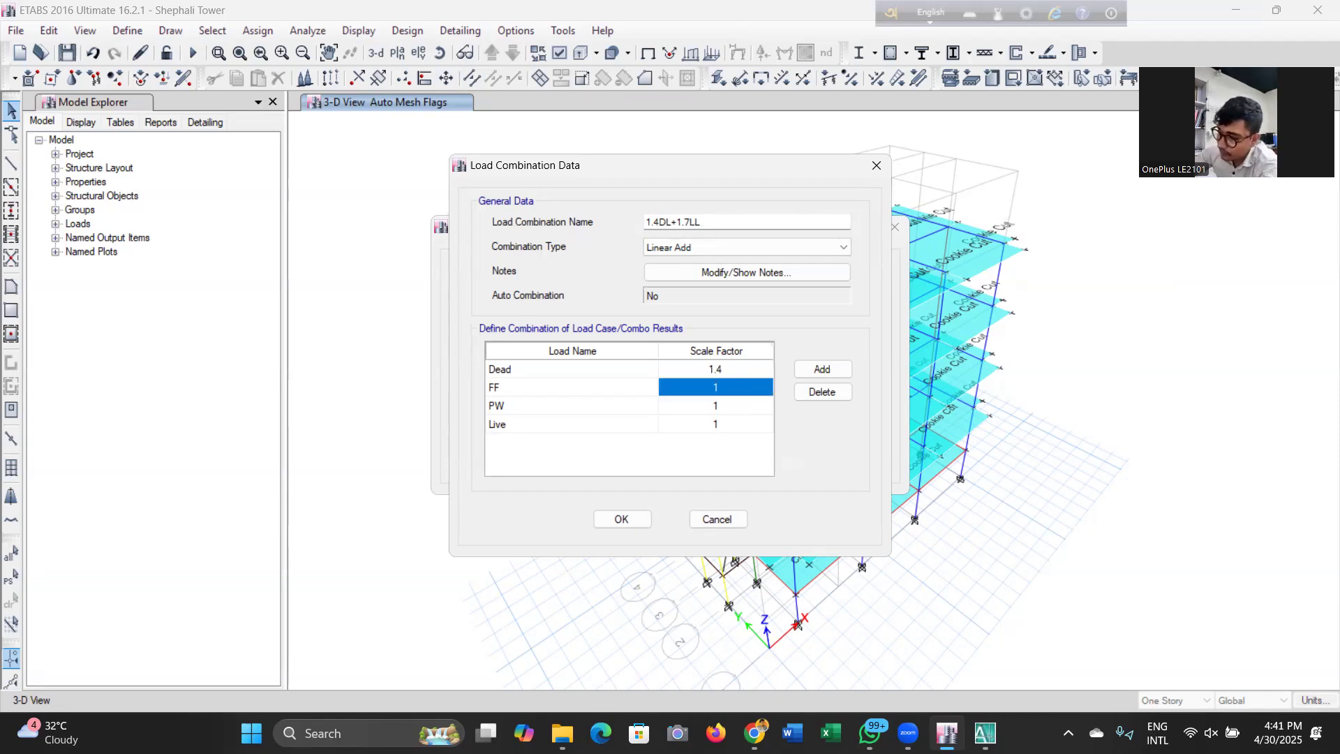
text(1.4)
click(745, 411)
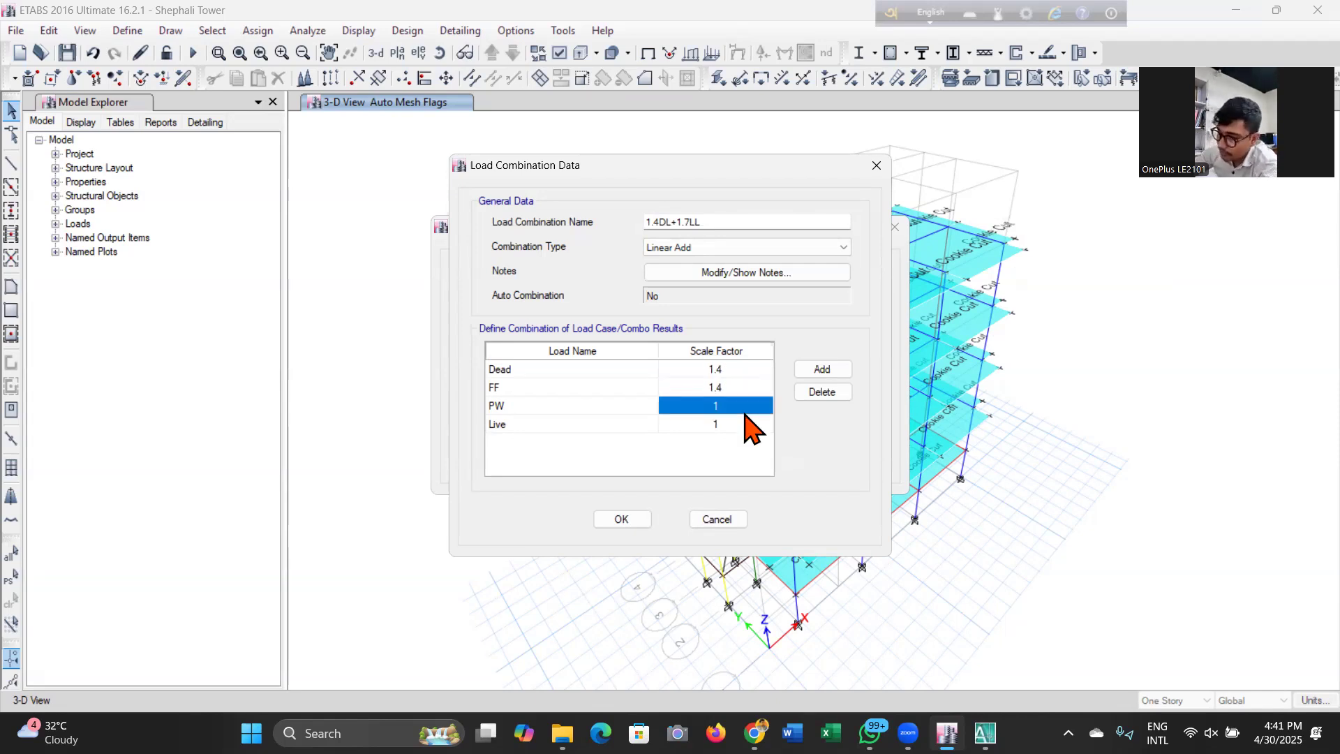
text(1.4)
key(Return)
text(1.7)
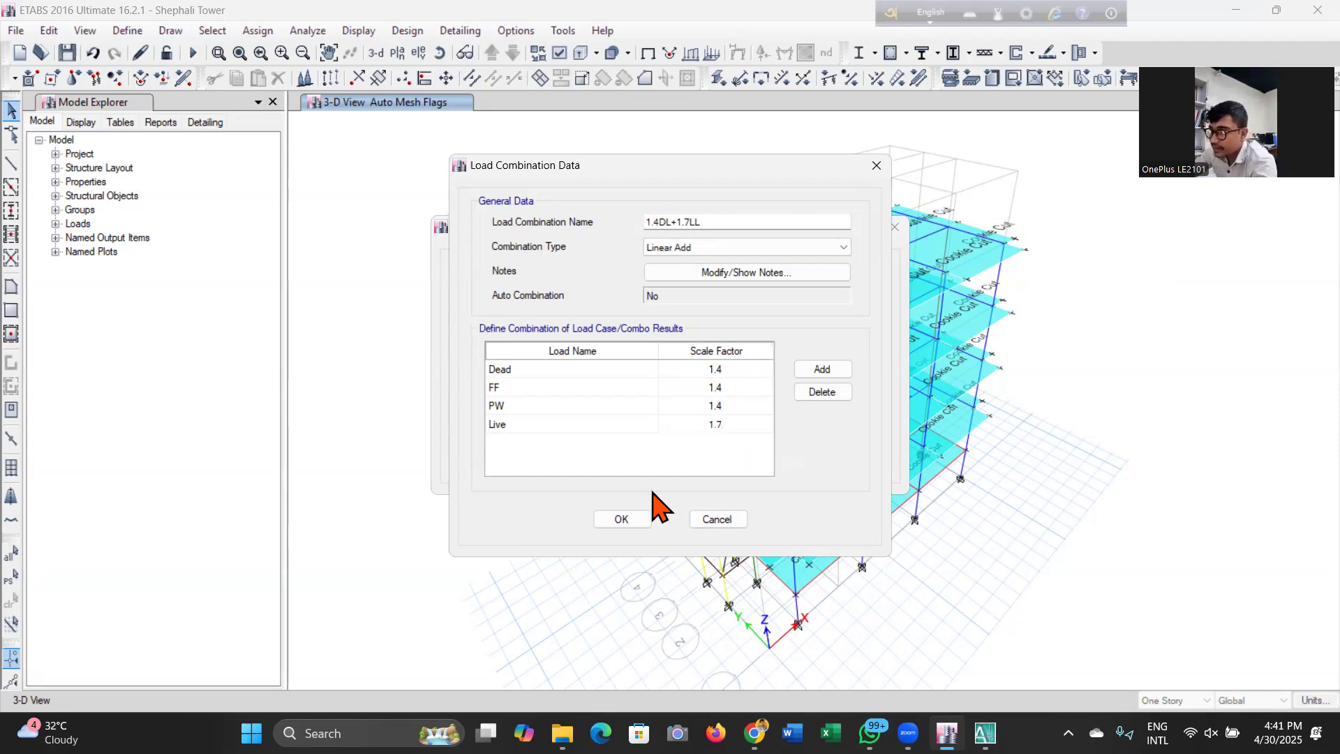
click(638, 520)
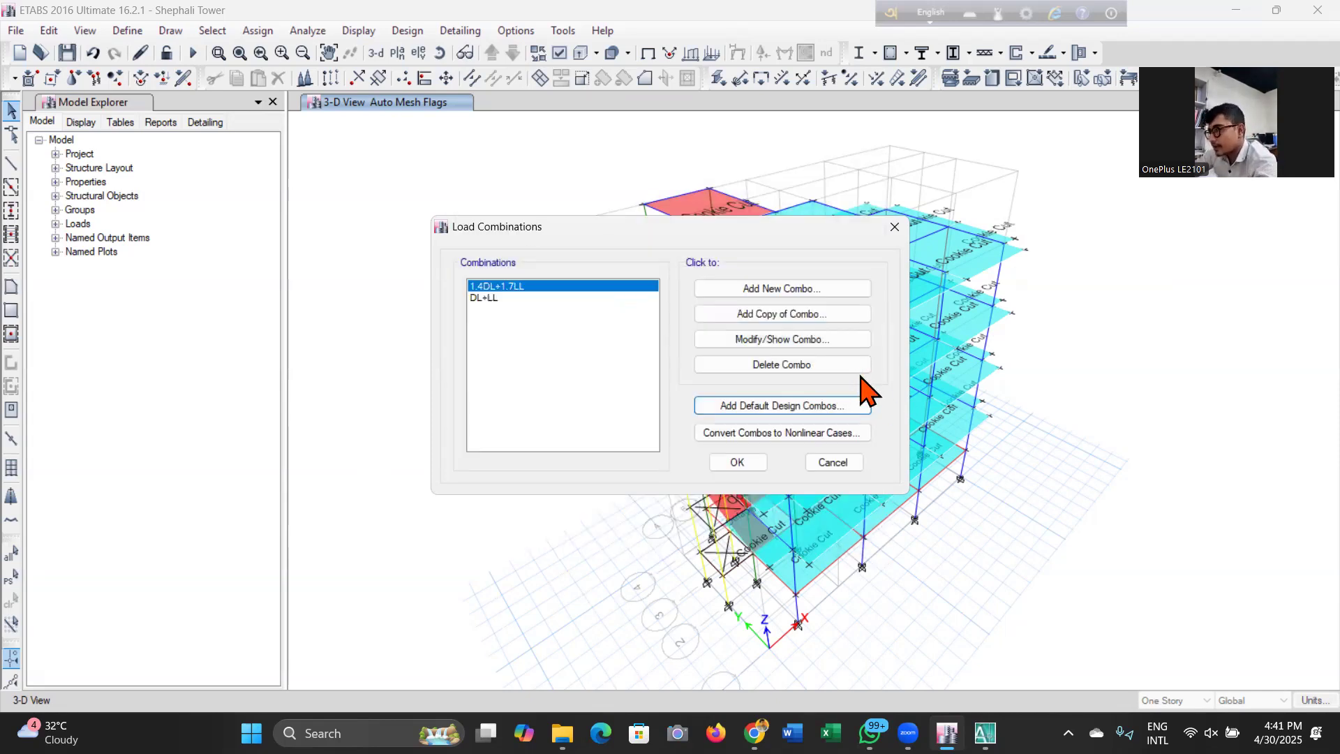
Create a copy of the 1.4DL+1.7LL combination named 1.4DL, remove its Live load case, and accept it.
click(850, 315)
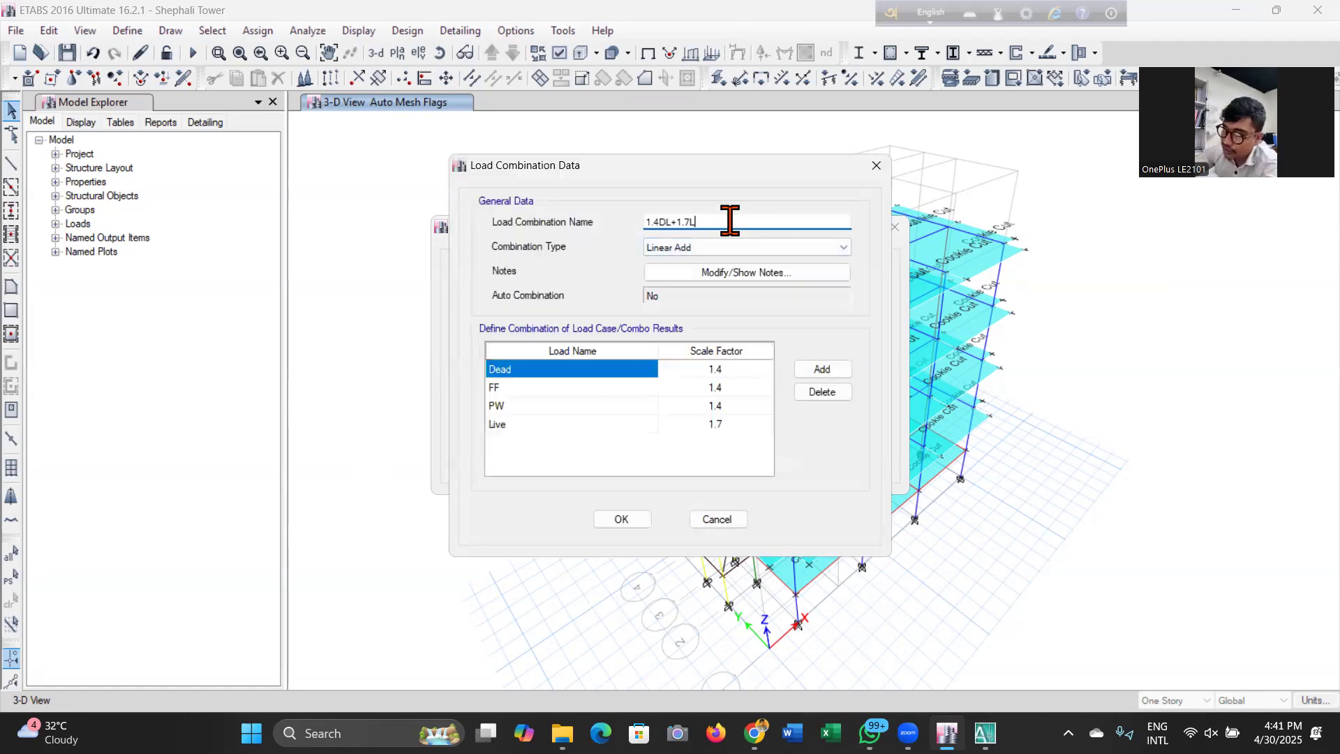
click(740, 426)
click(824, 394)
click(638, 522)
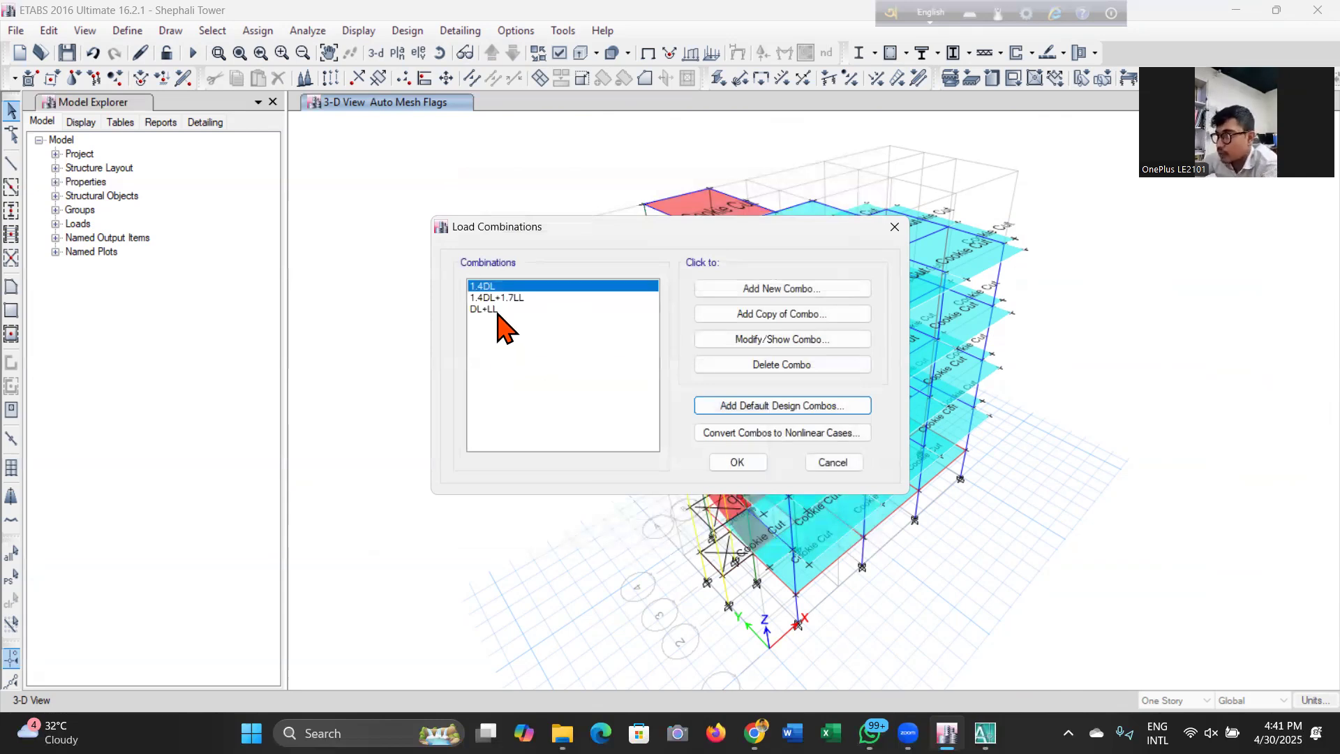
click(498, 311)
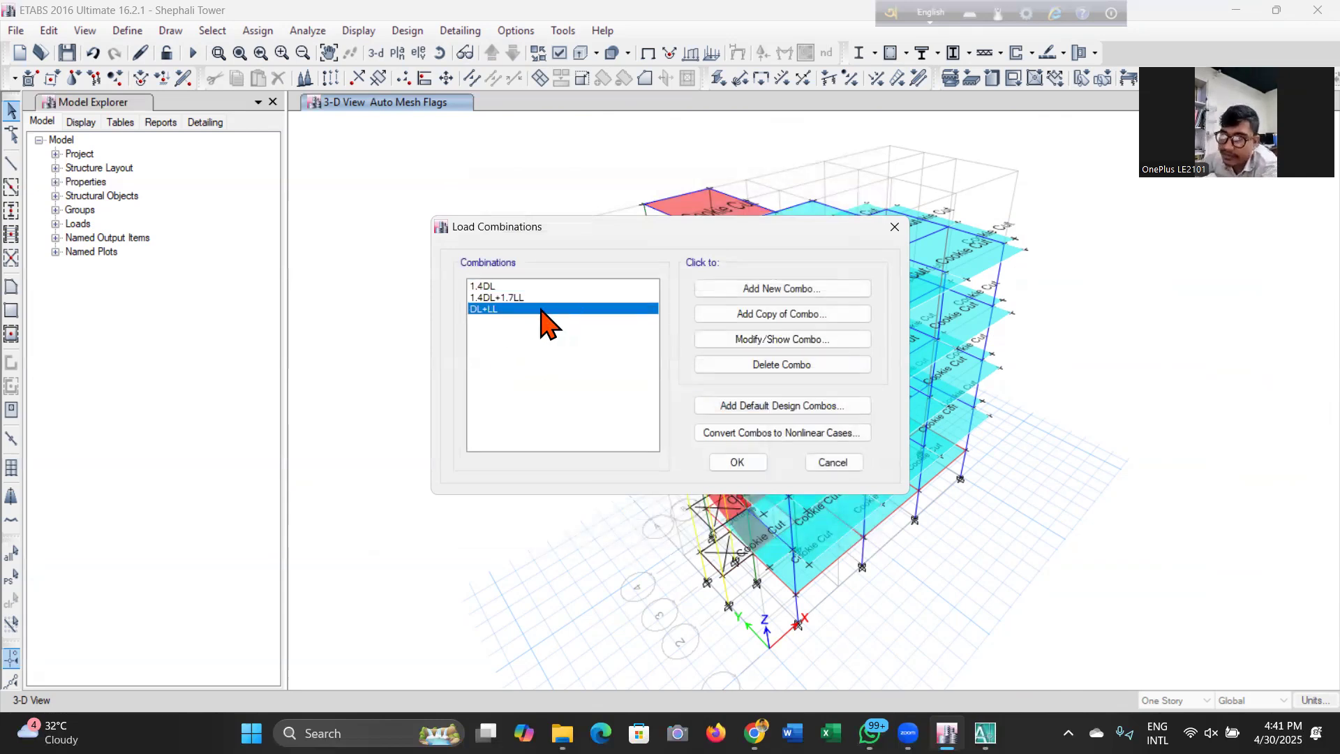
click(514, 299)
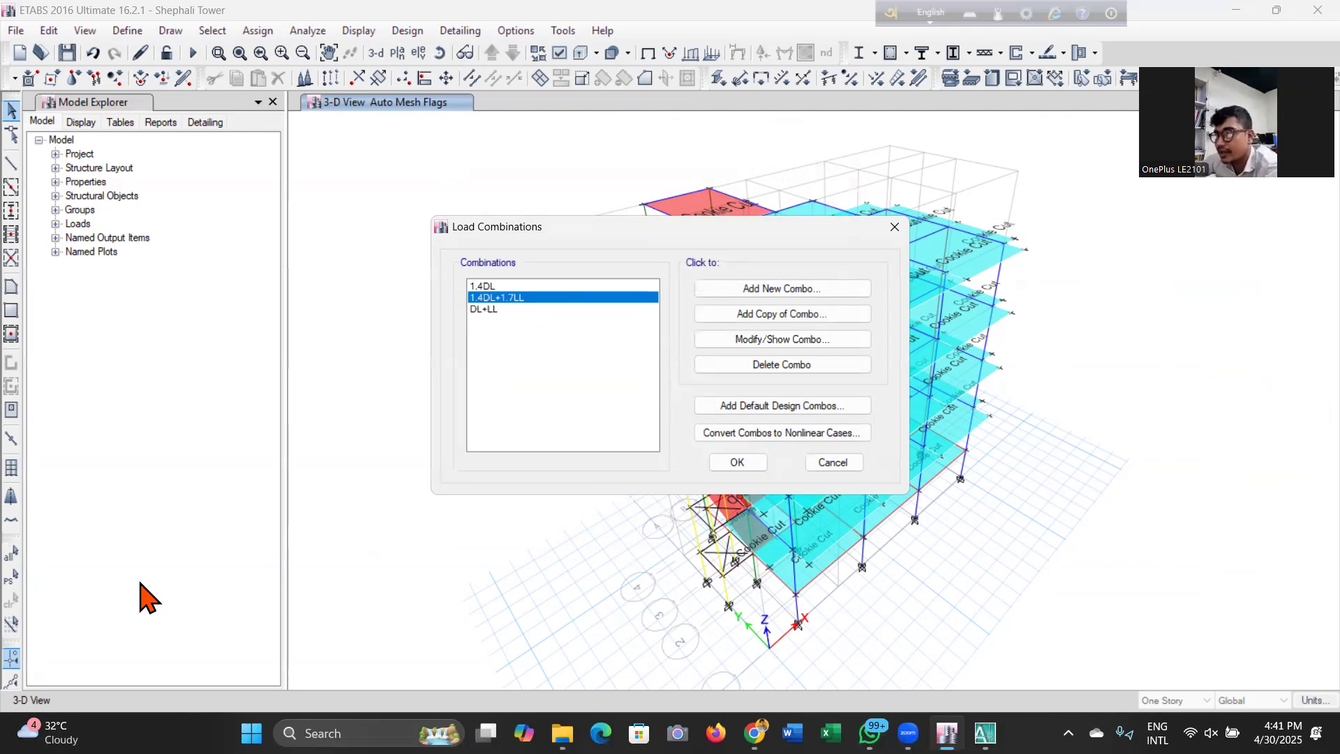
click(502, 310)
click(503, 300)
click(503, 308)
click(505, 301)
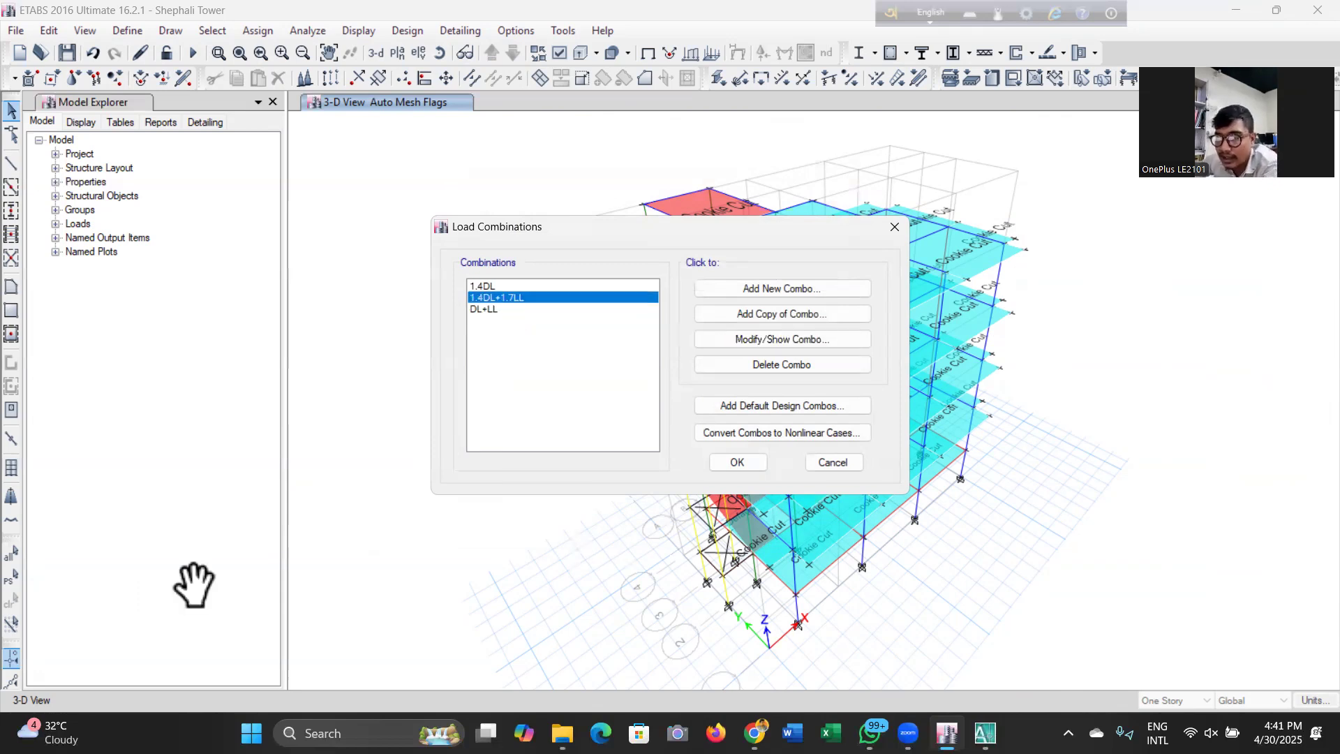
Create a copy of the DL+LL combination and name it 1.05DL+1.275LL+1.4025EQX.
click(709, 341)
key(Down)
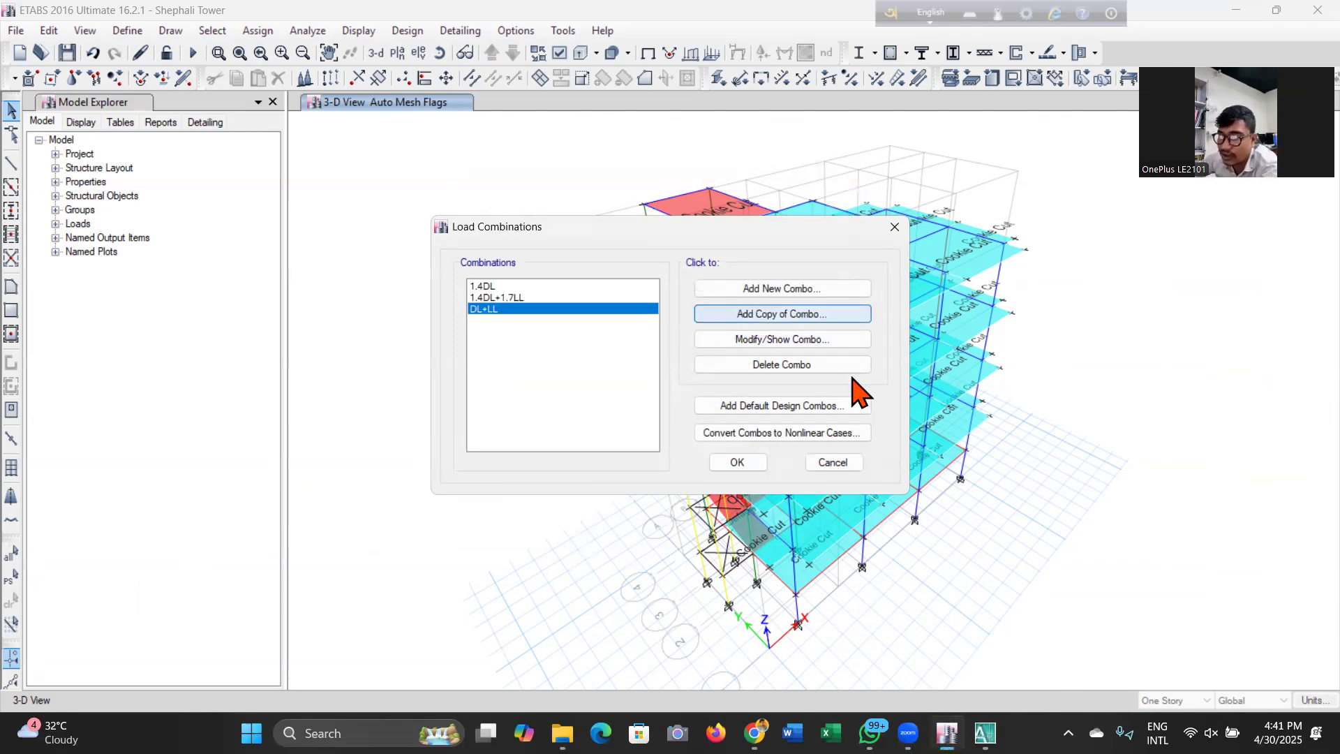
click(782, 313)
text(1.05DL+LL-1)
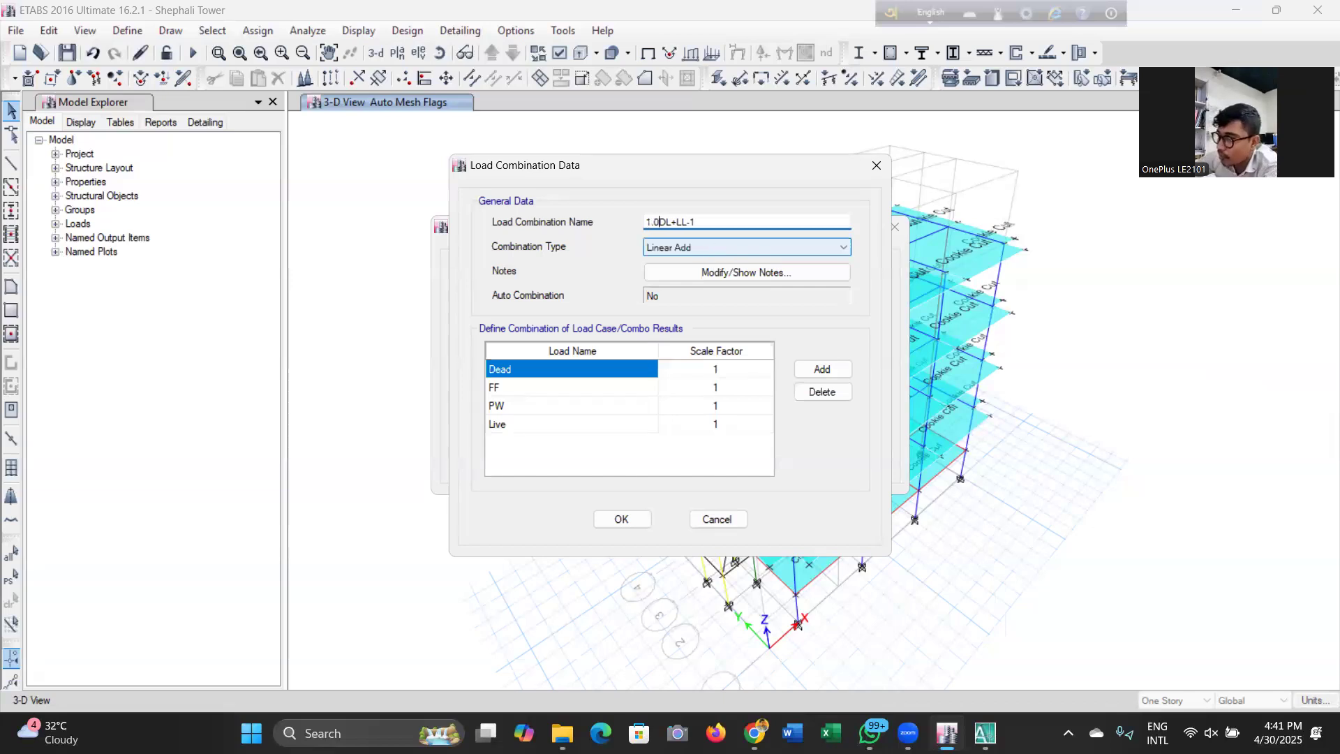
click(682, 221)
text(1.275)
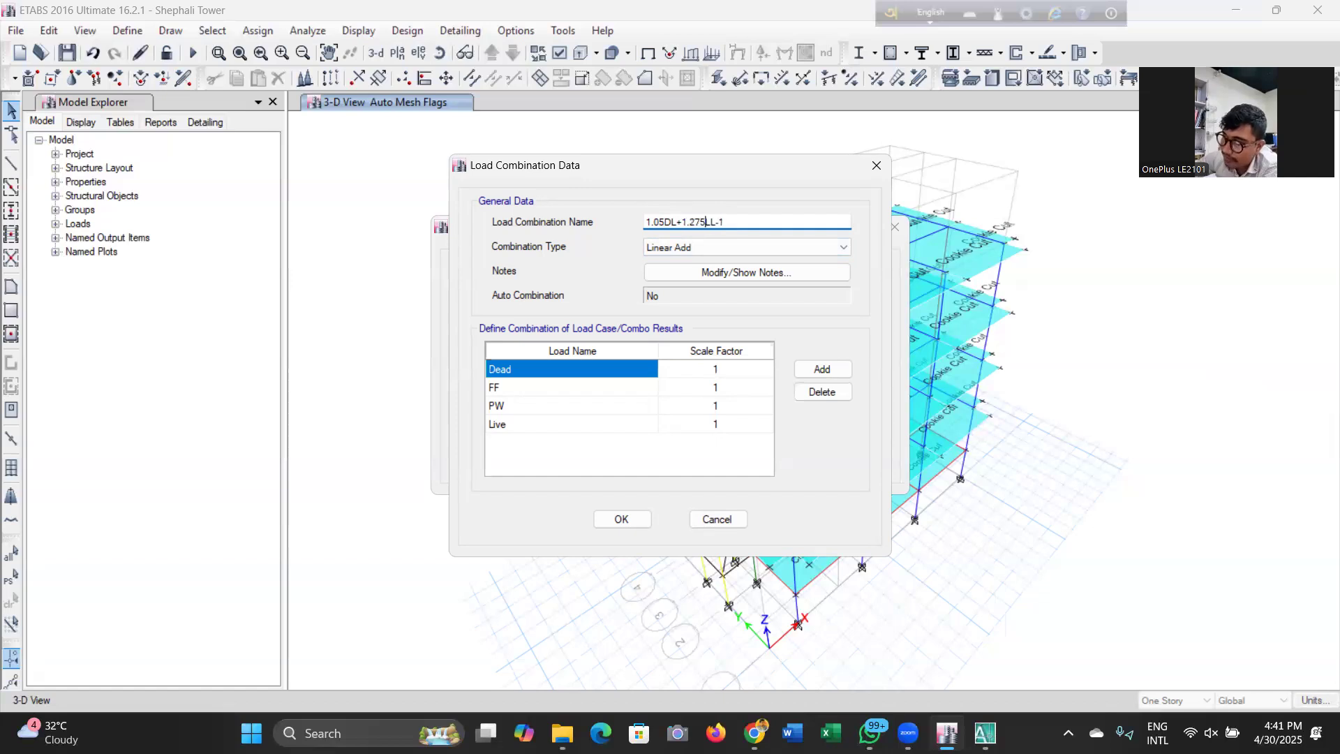
click(752, 223)
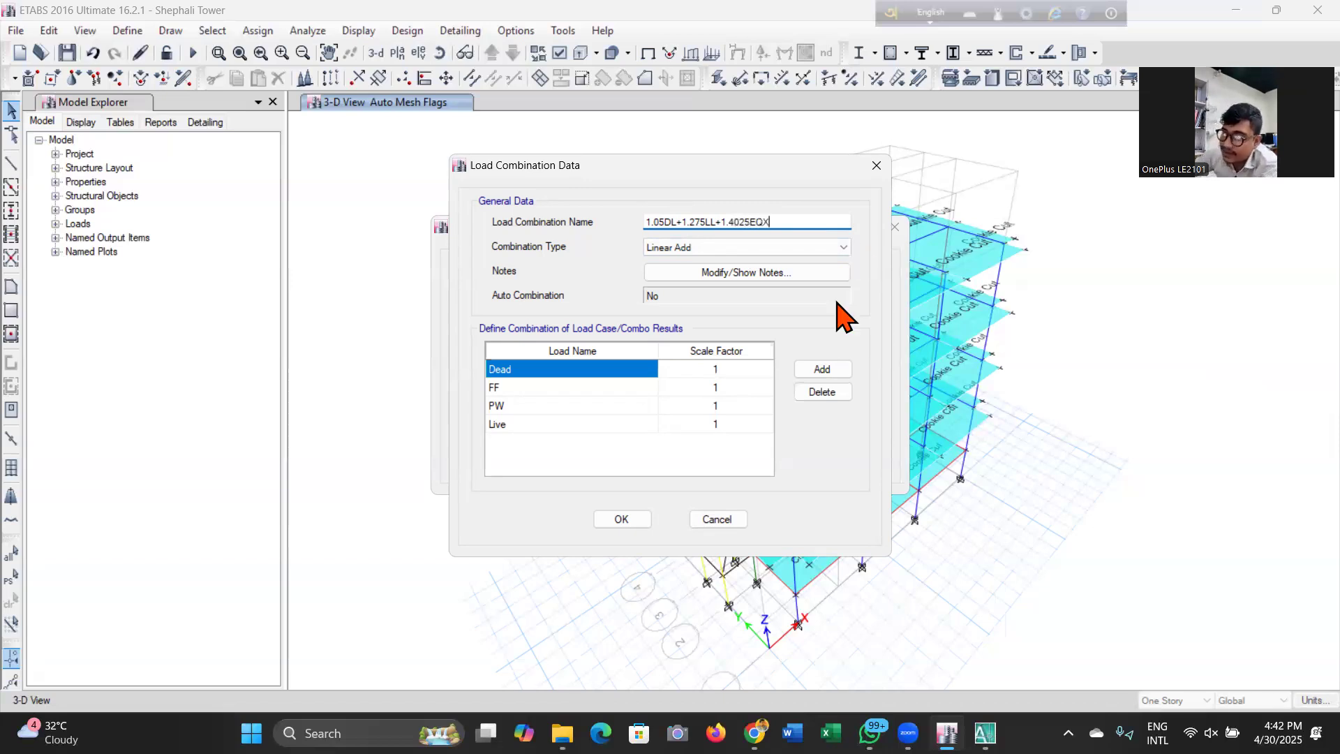
Set the combination's scale factors to 1.05 for Dead, FF and PW and 1.275 for Live.
click(754, 369)
text(1.05)
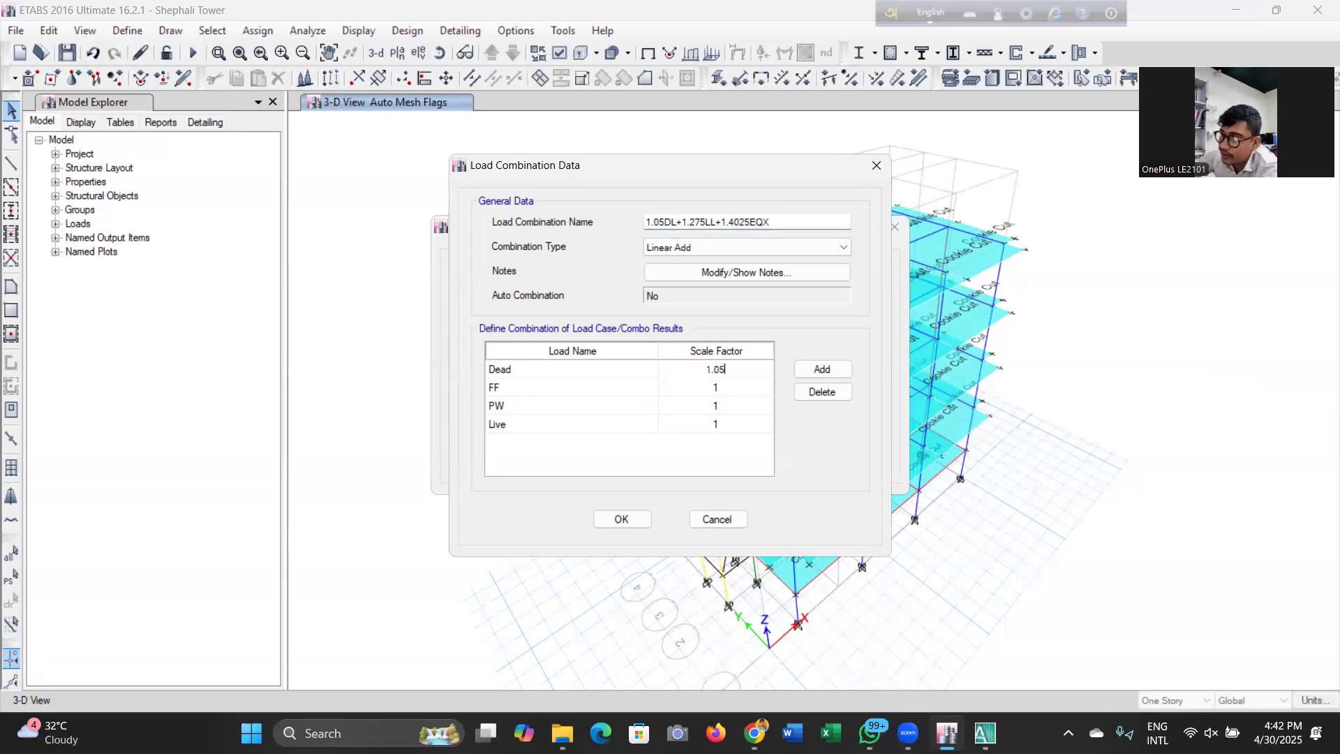
click(745, 391)
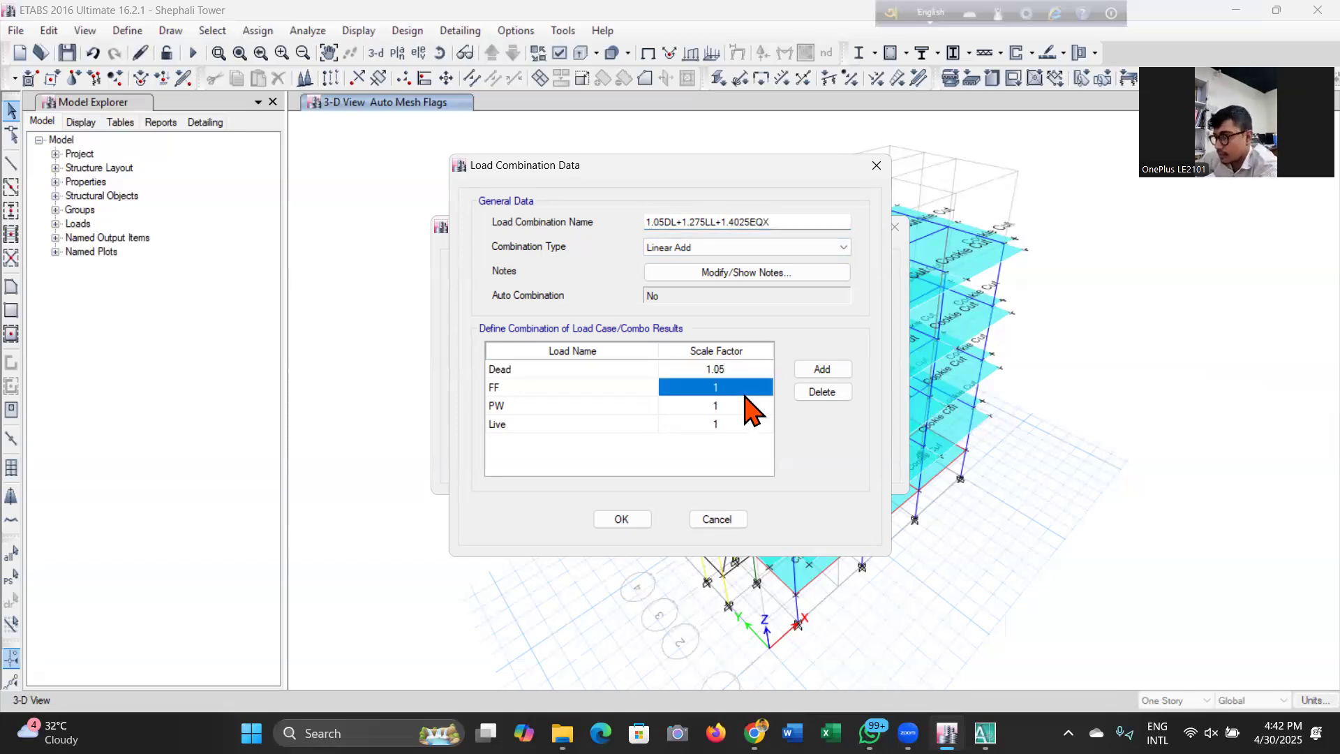
text(1)
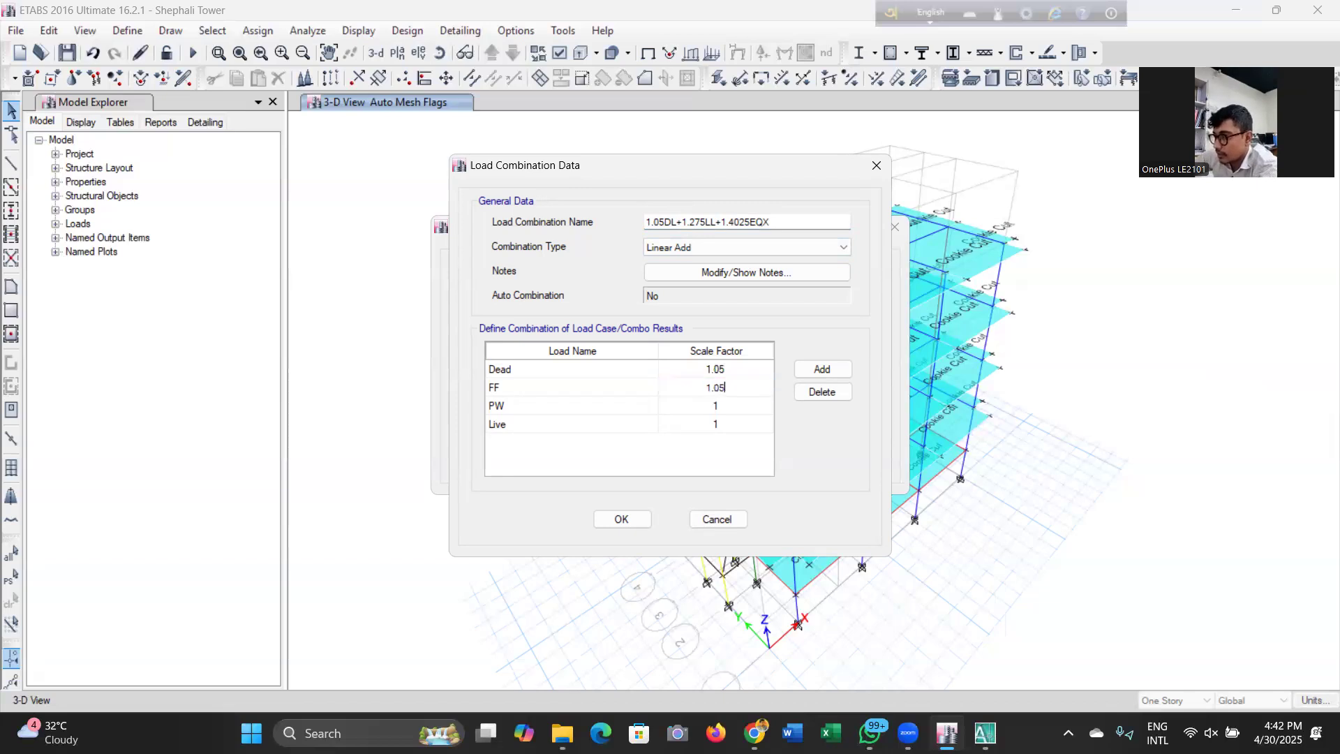
click(736, 406)
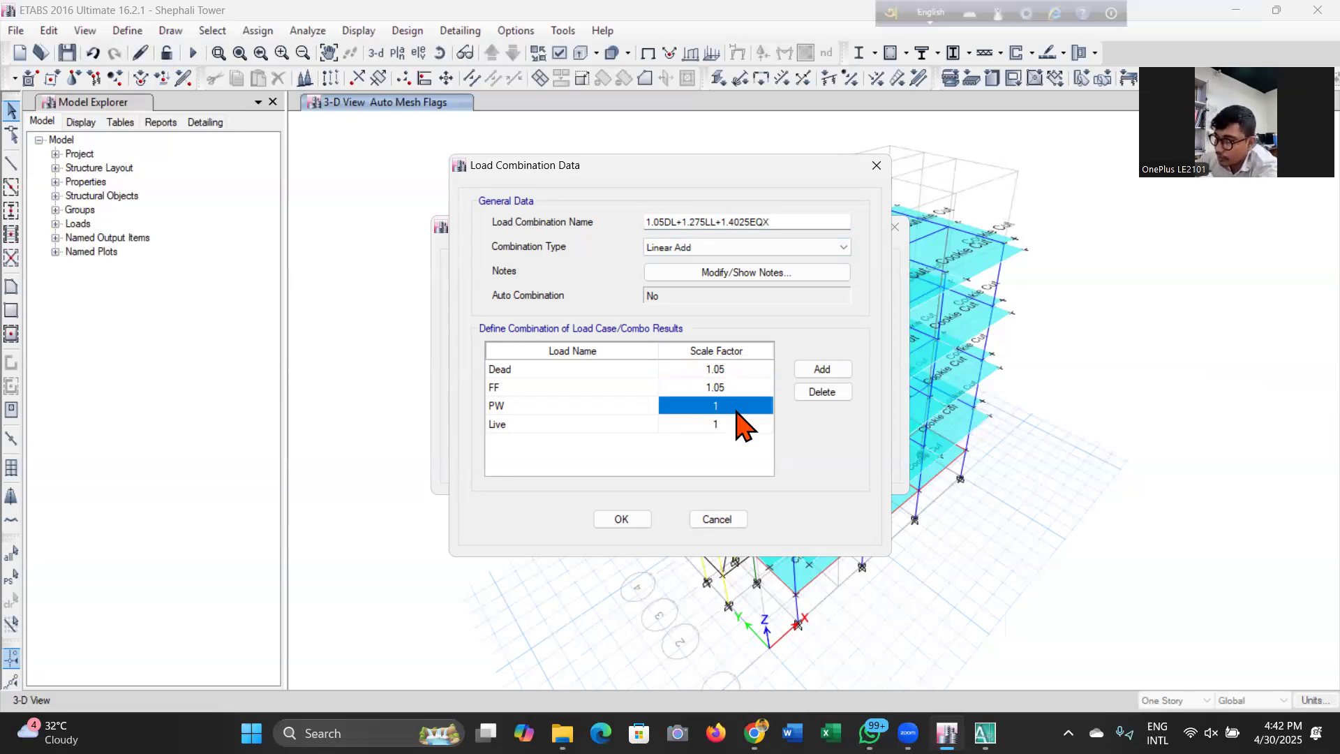
text(1.05)
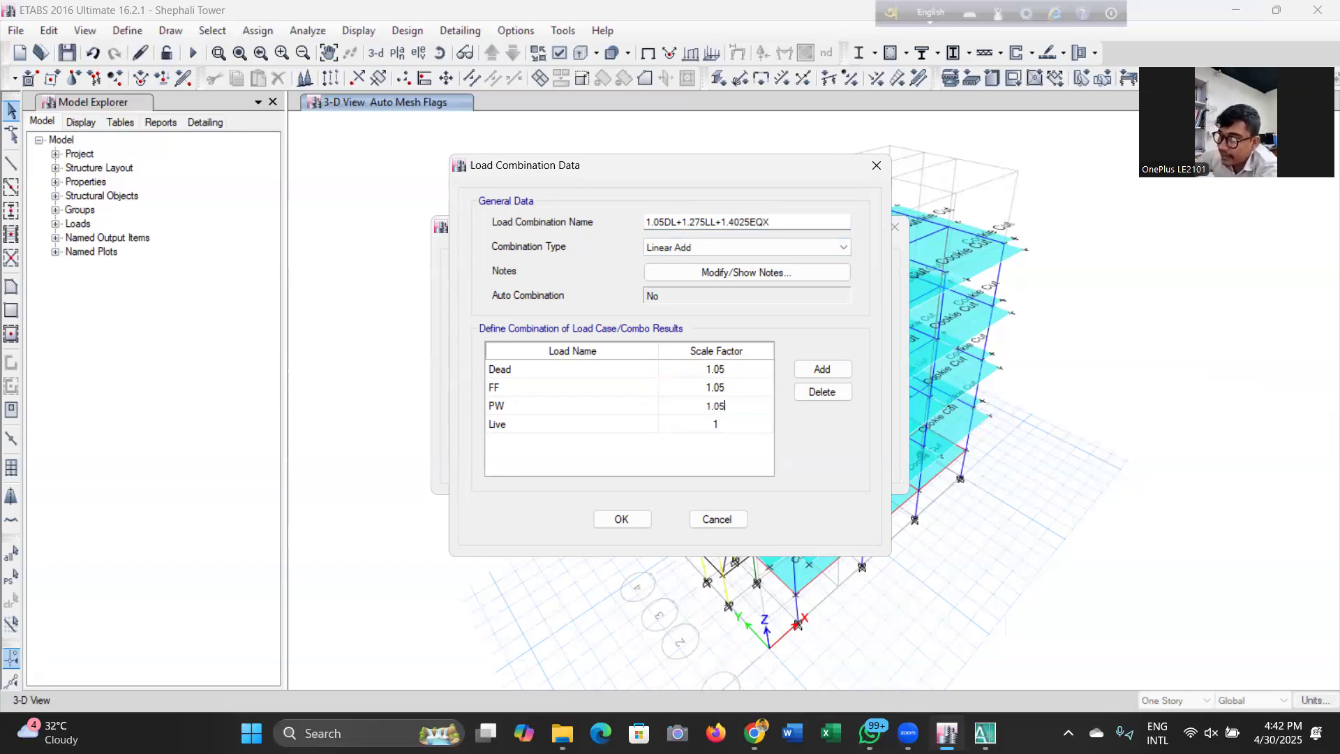
click(737, 424)
text(1.275)
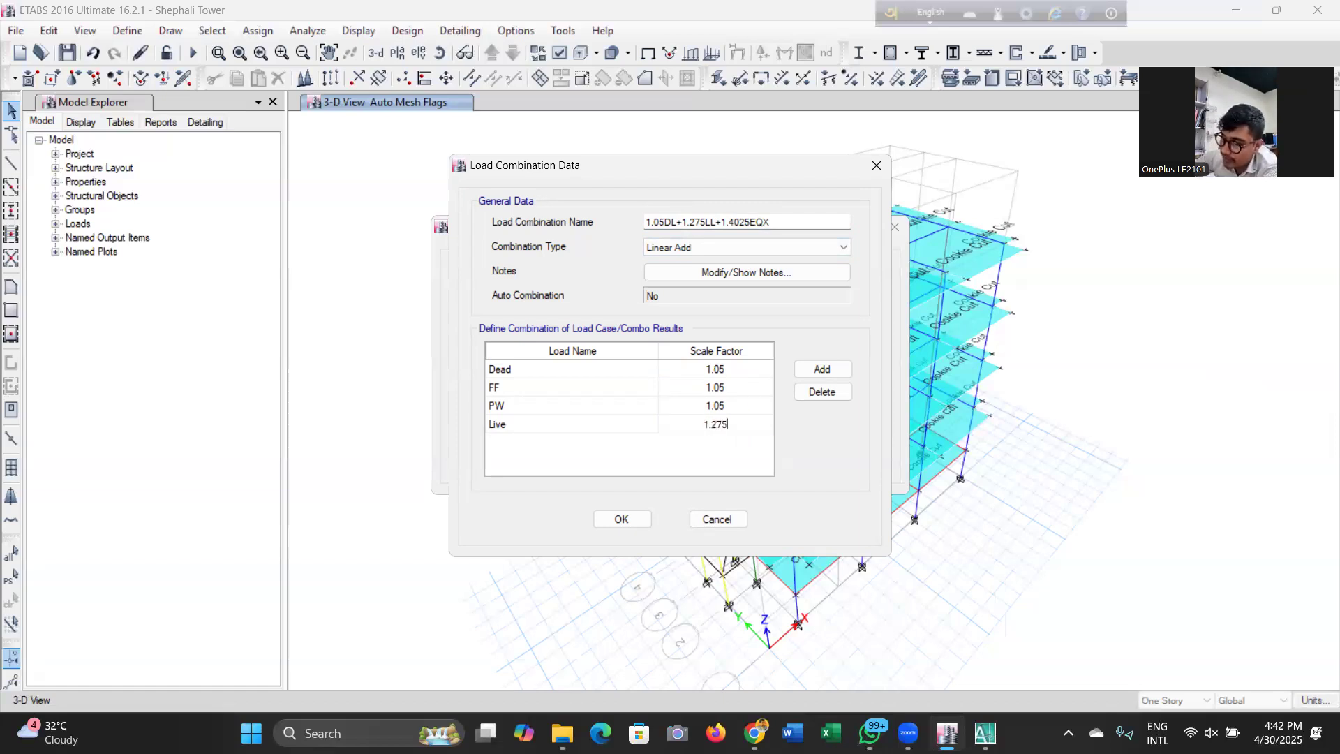
Add the EQX load case with scale factor 1.4025 to the combination and accept it.
click(822, 370)
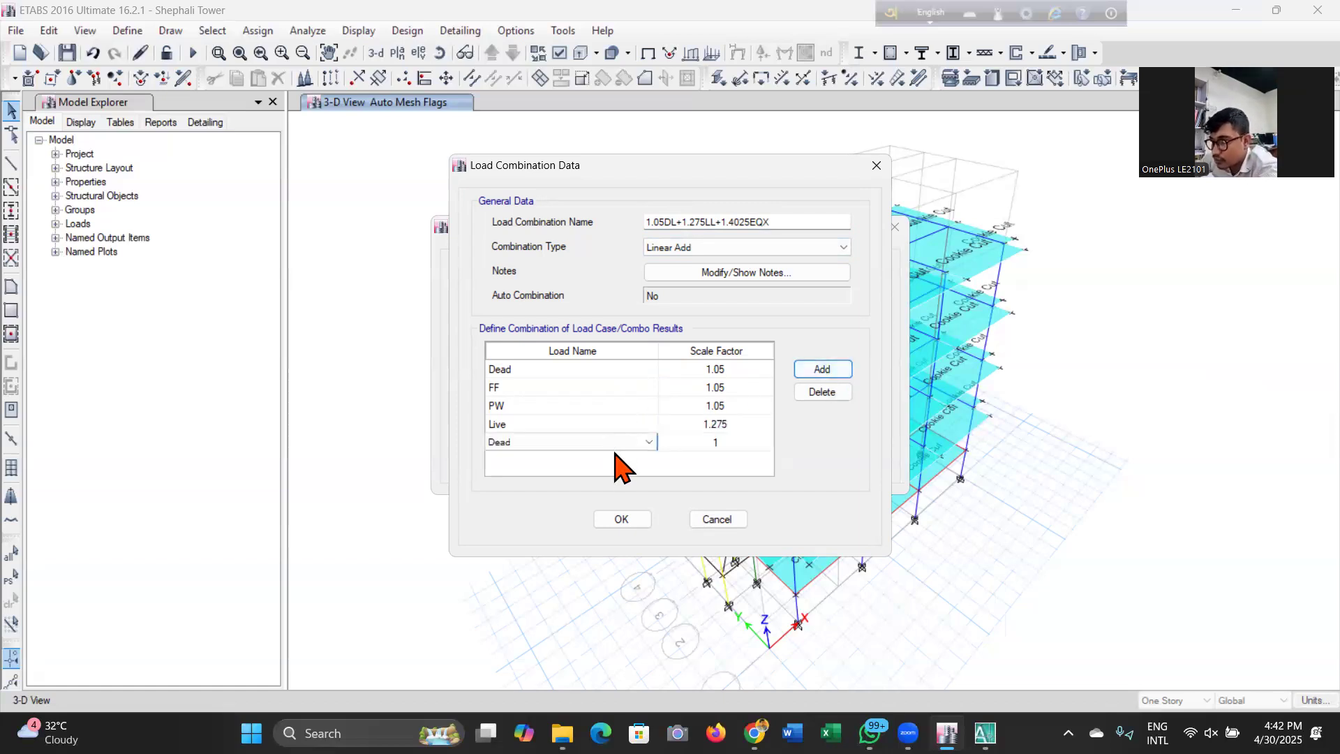
click(619, 443)
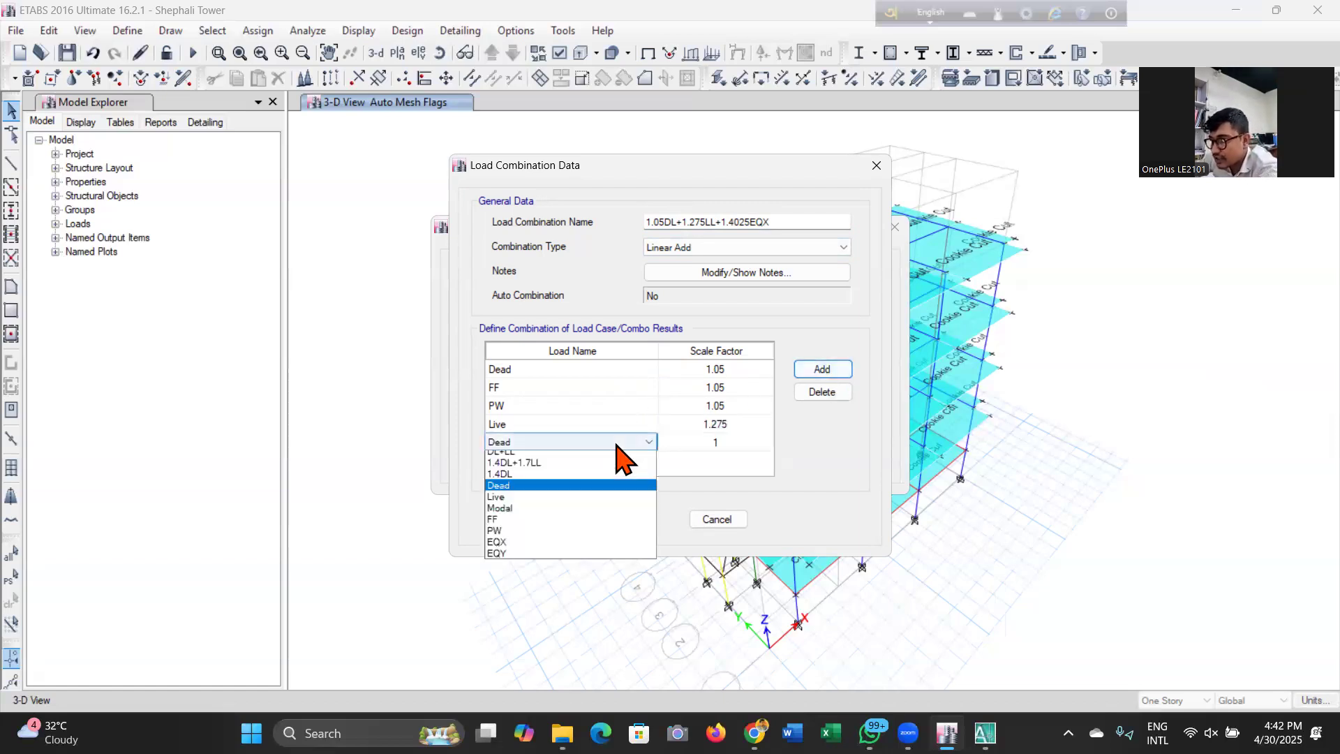
click(586, 548)
click(747, 446)
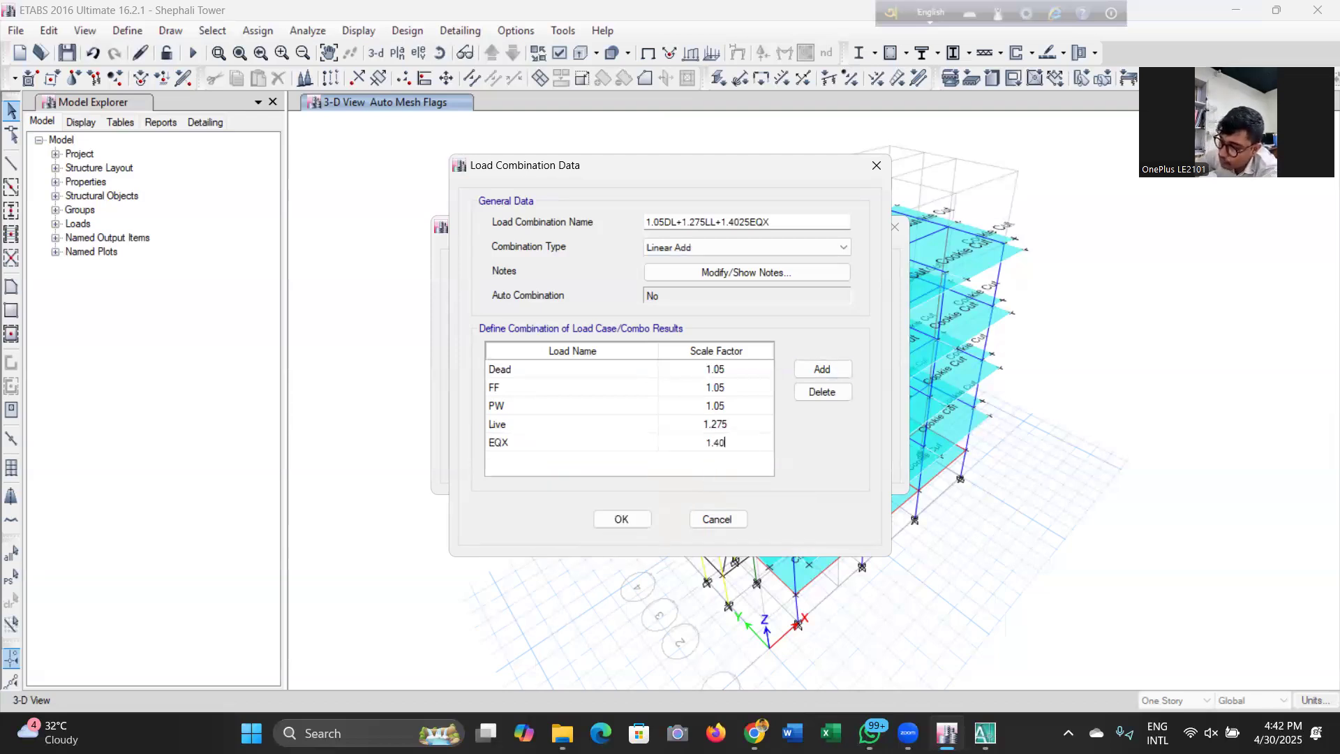
click(622, 520)
Copy the 1.05DL+1.275LL+1.4025EQX combination under its suggested name, make the copy's EQX scale factor negative, and accept it.
click(775, 316)
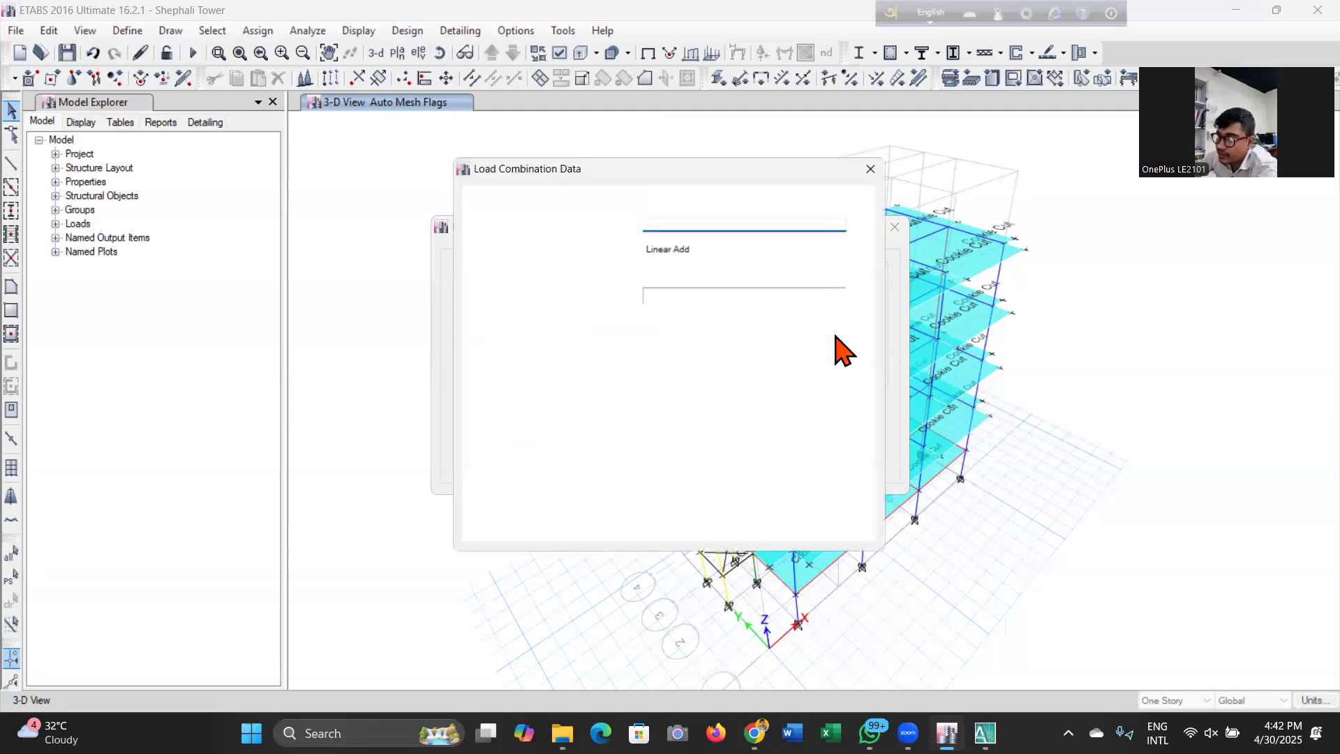
click(691, 442)
click(700, 443)
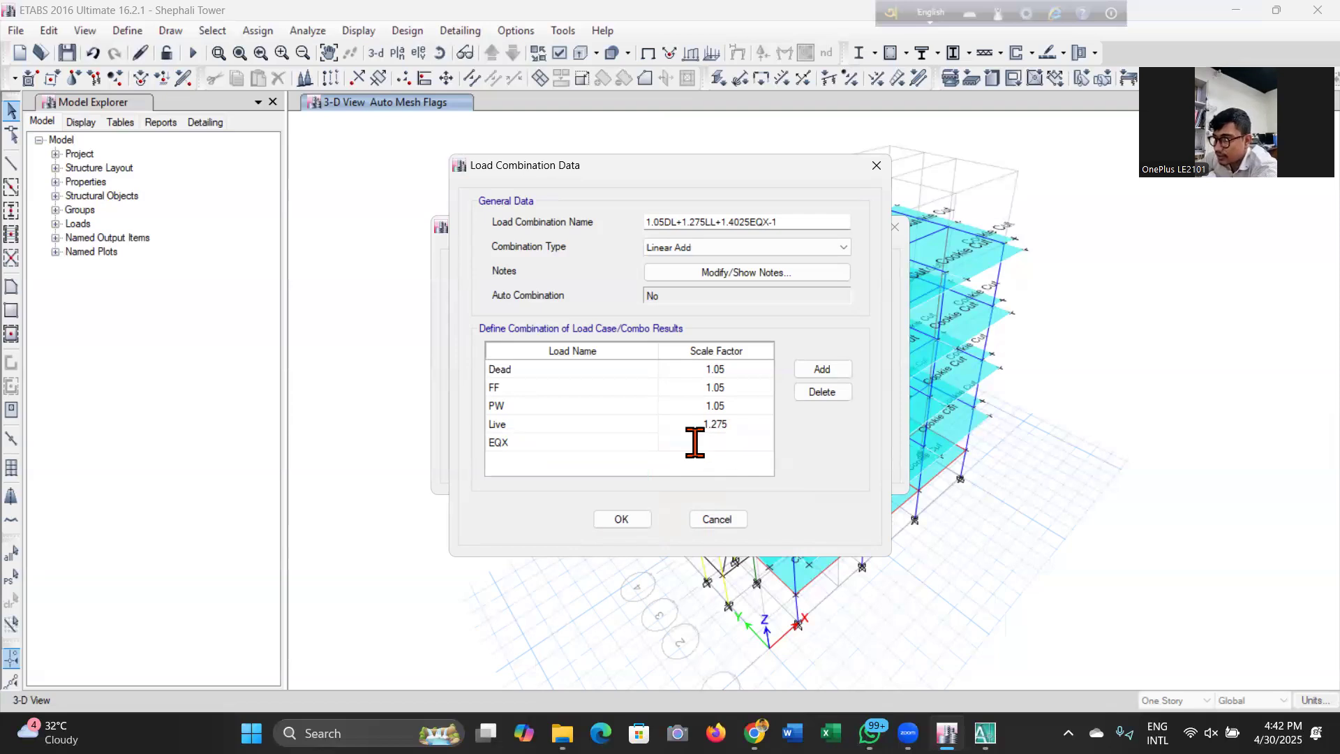
click(611, 520)
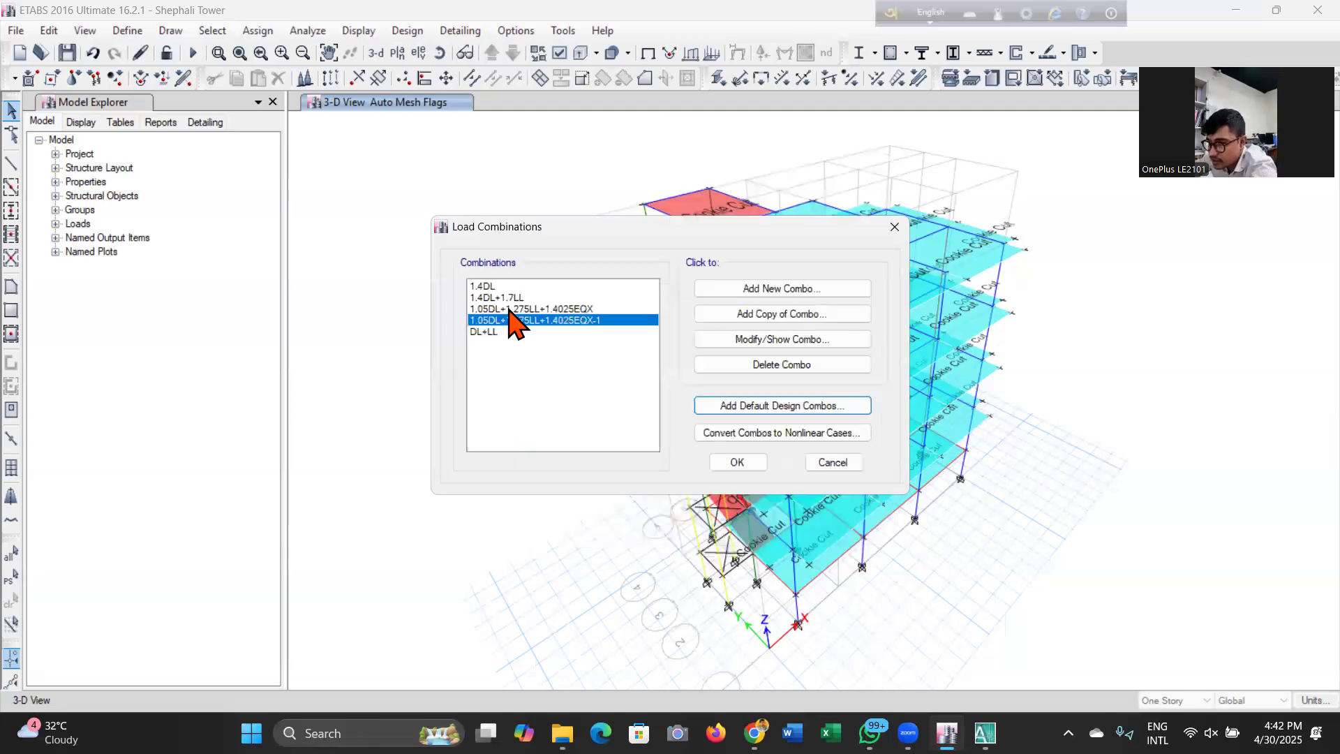
Copy the 1.05DL+1.275LL+1.4025EQX combination as 1.05DL+1.275LL+1.4025EQY, try to switch its seismic load case to EQY, and accept it.
click(586, 310)
click(794, 323)
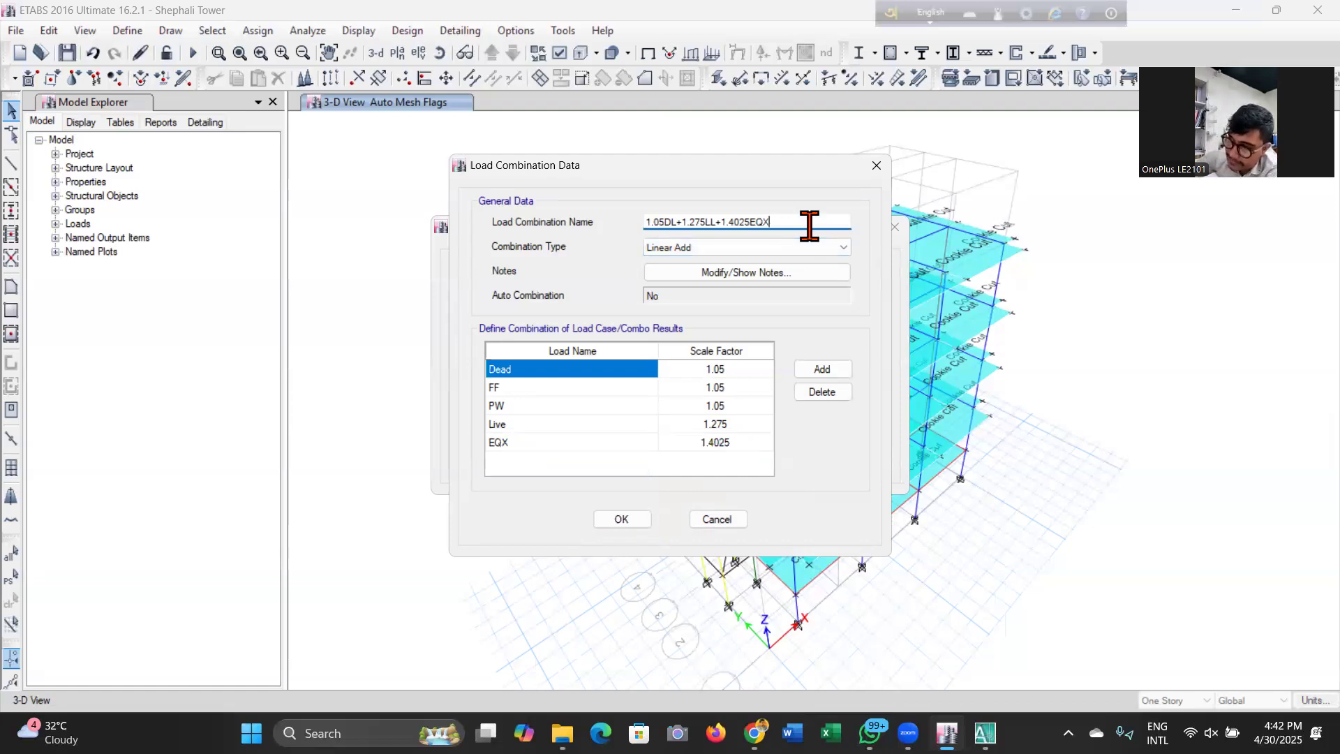
click(590, 442)
click(589, 442)
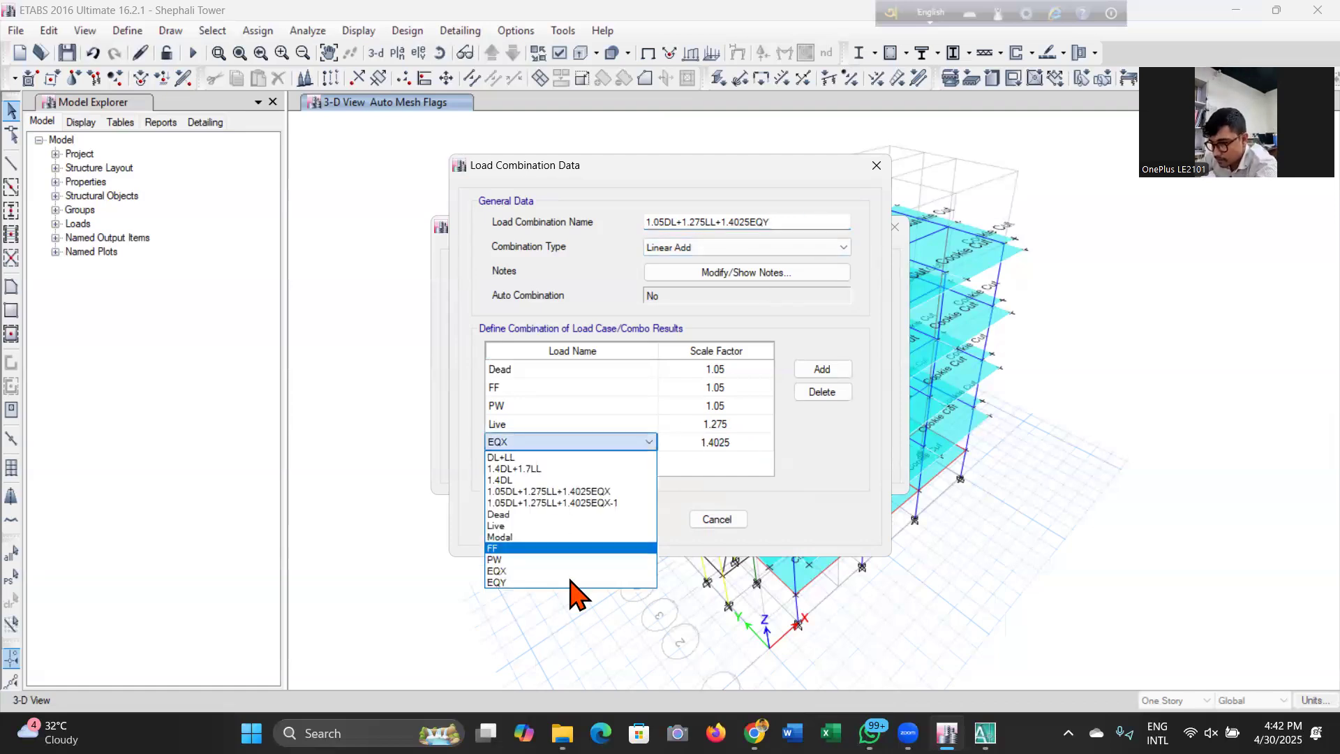
click(611, 523)
click(615, 519)
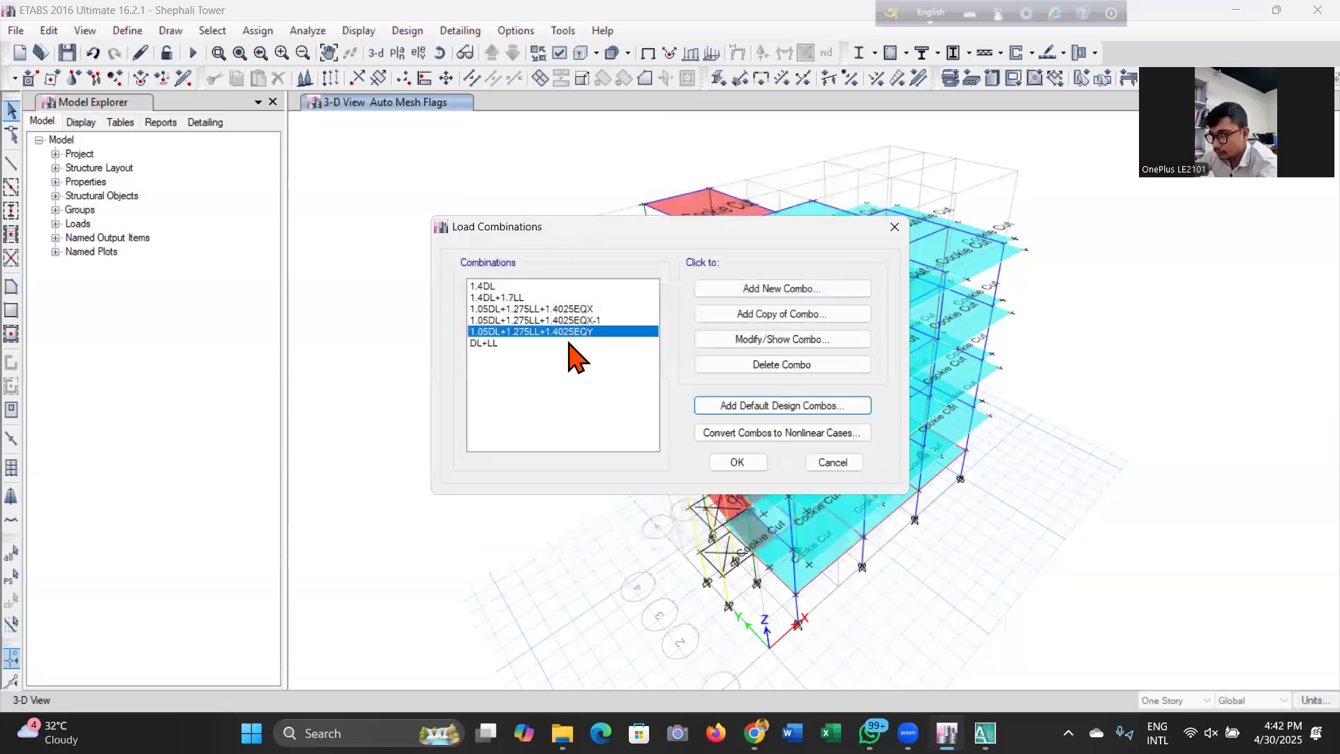
Copy the 1.05DL+1.275LL+1.4025EQY combination under its suggested name, set the copy's seismic scale factor to -1.4025, and accept it.
click(798, 339)
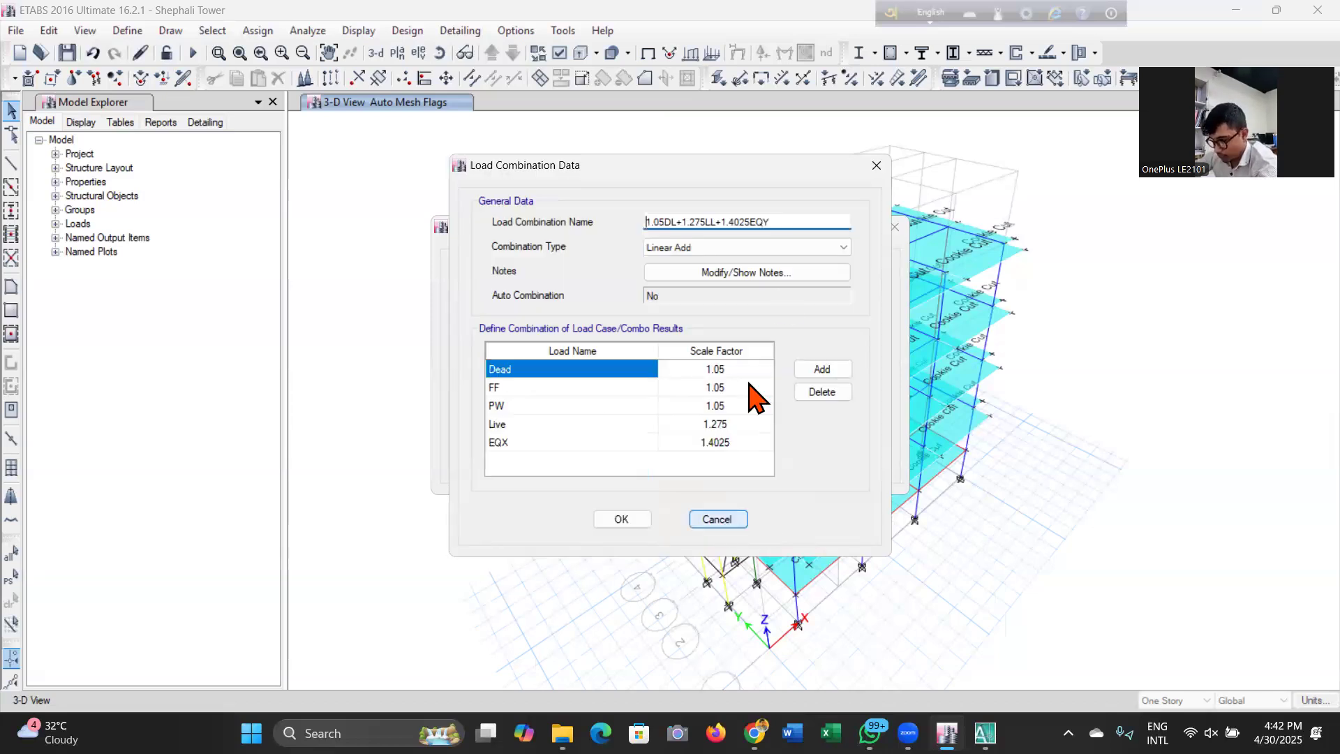
click(726, 517)
click(767, 313)
click(694, 443)
click(688, 443)
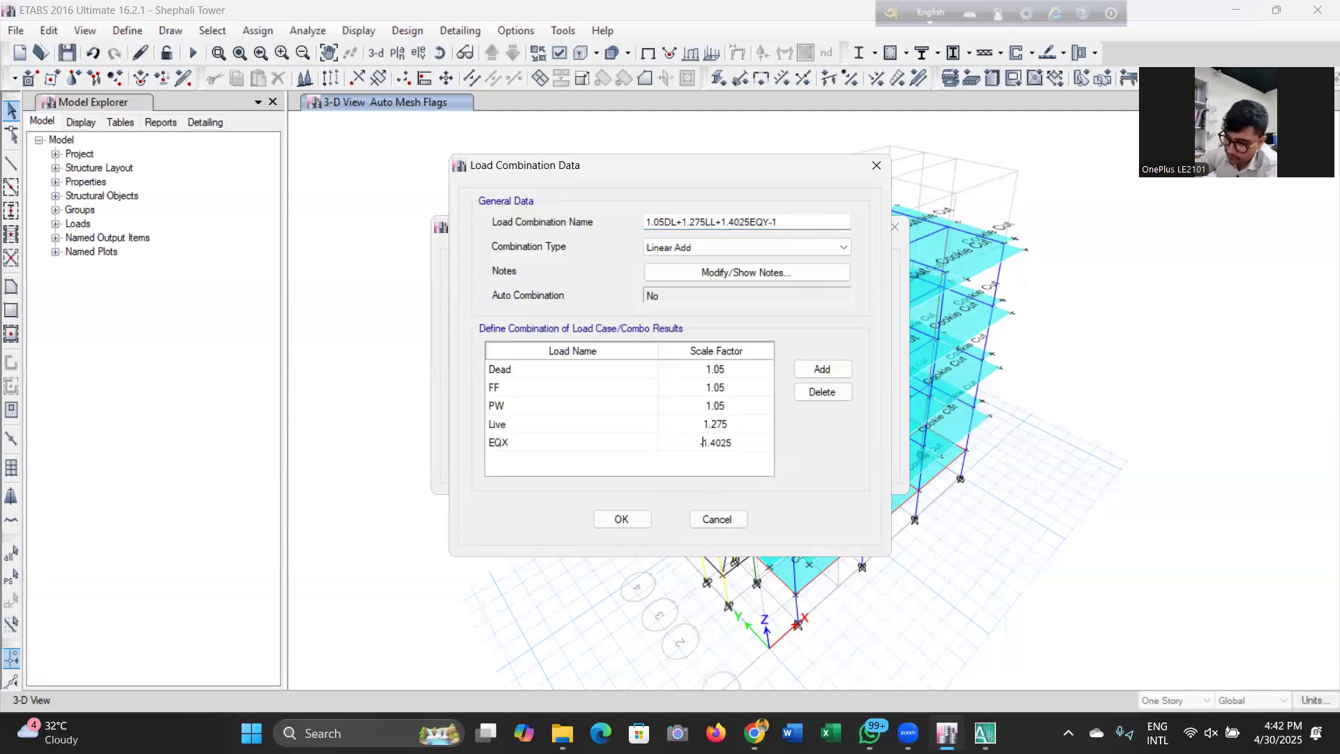
click(622, 519)
click(603, 320)
click(734, 314)
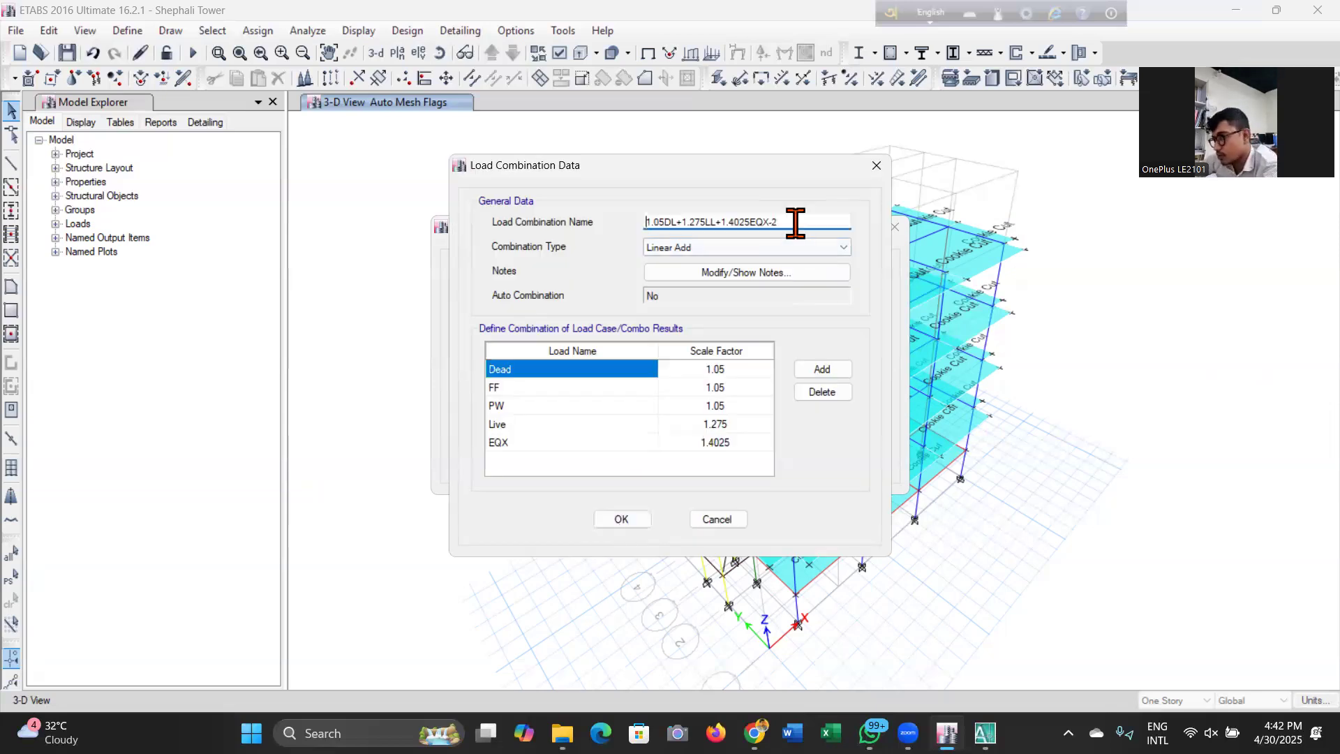
click(714, 519)
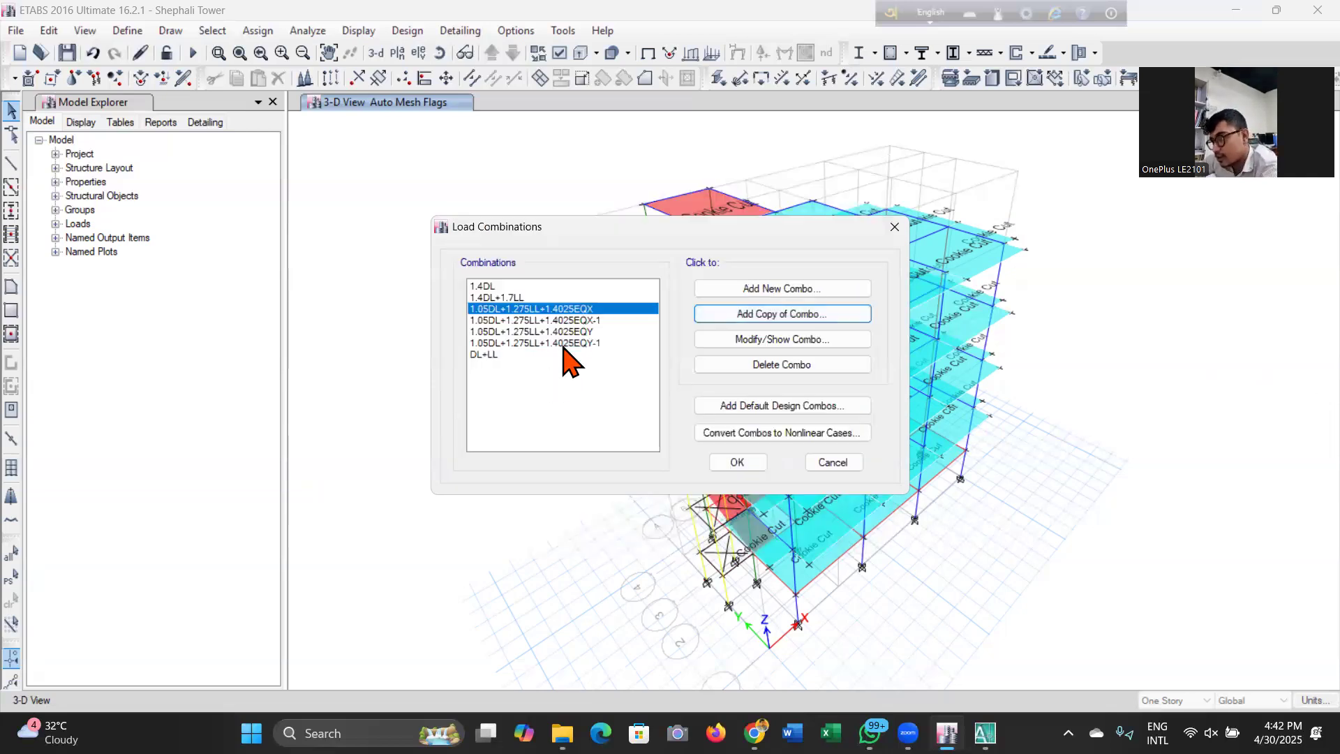
Create a copy of the 1.05DL+1.275LL+1.4025EQX combination named 1.05DL+1.4025EQX, remove its Live load case, and accept it.
click(724, 313)
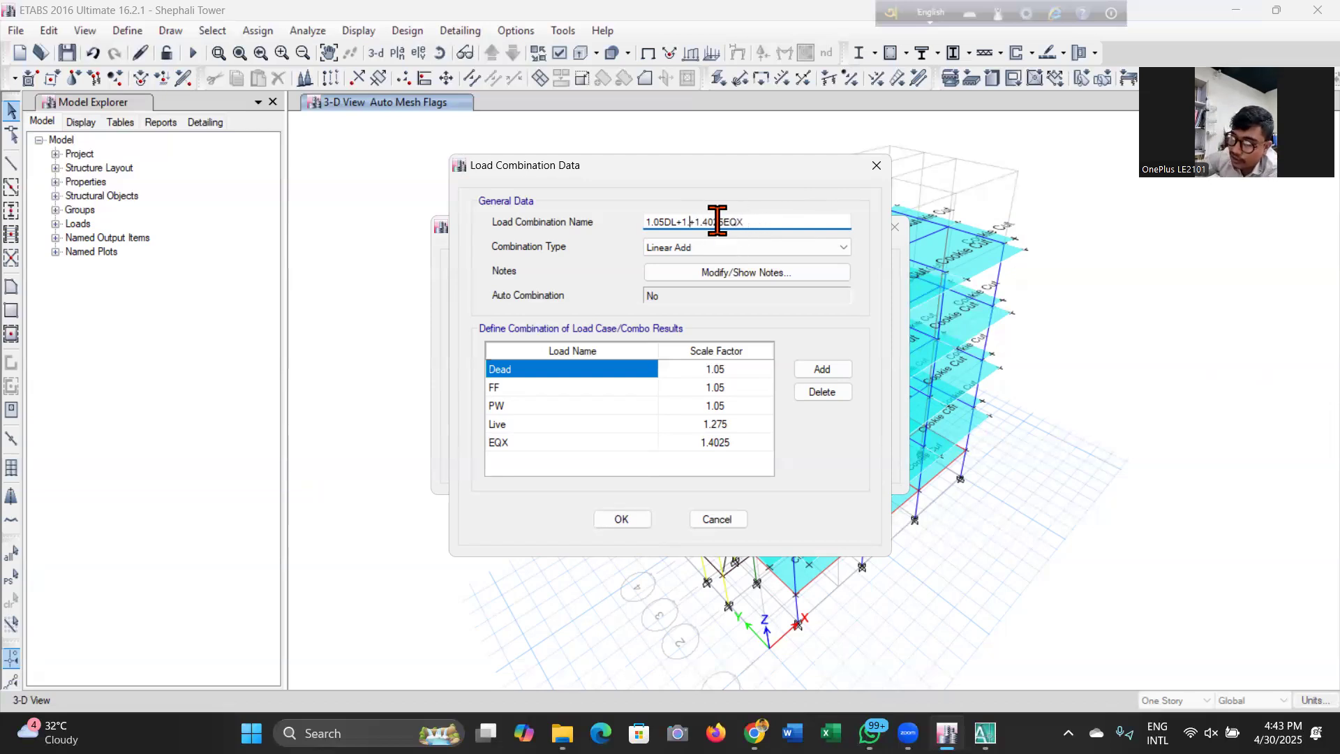
click(707, 422)
click(622, 519)
Copy the 1.05DL+1.4025EQX combination under its suggested name, set the copy's EQX scale factor to -1.4025, and accept it.
click(553, 354)
click(756, 321)
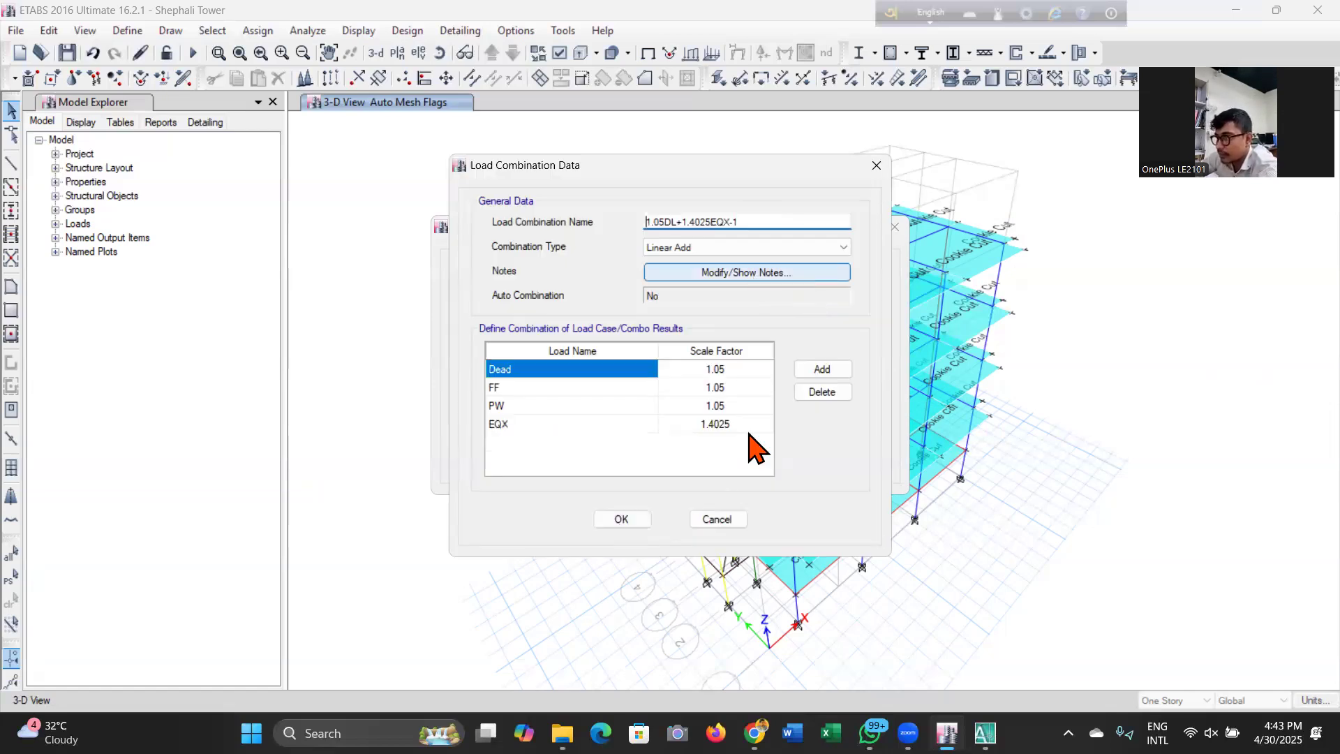
click(687, 423)
click(687, 424)
text(-)
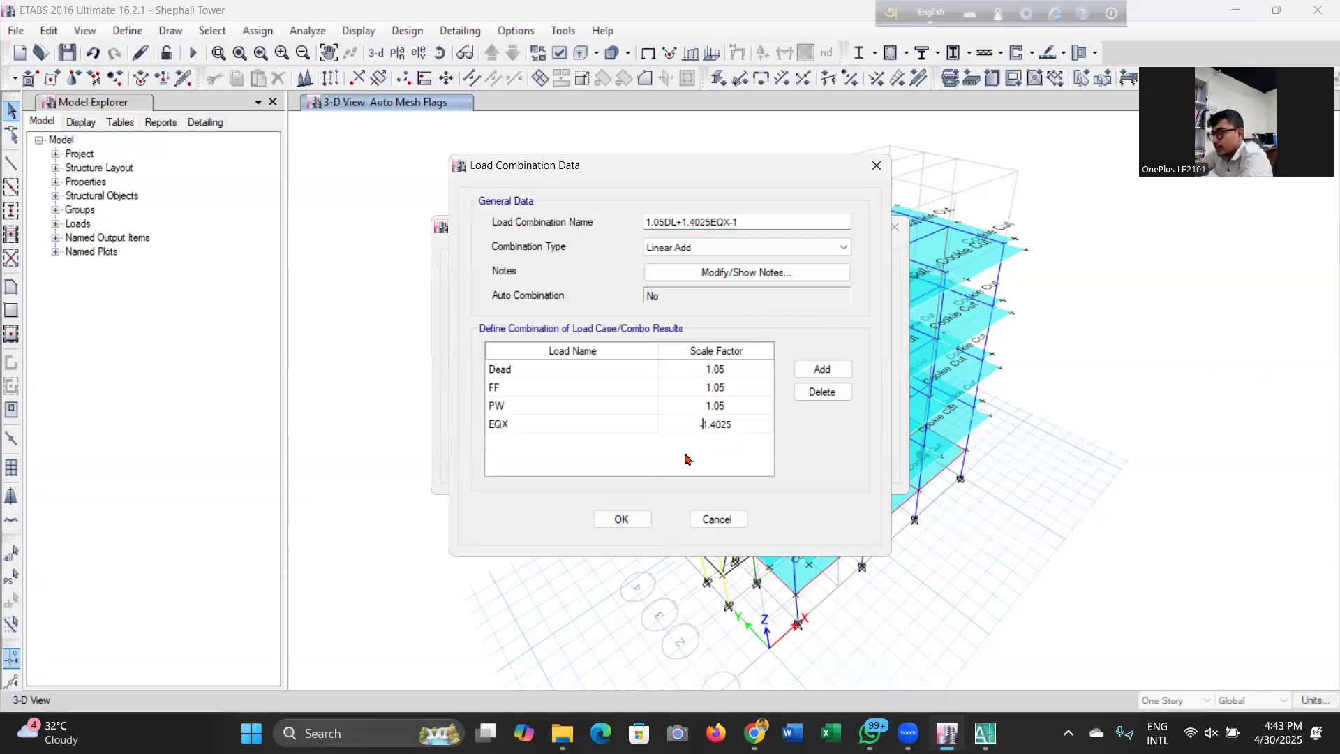
click(619, 515)
Create a copy of the 1.05DL+1.4025EQX combination named 1.05DL+1.4025EQY, switch its EQX load case to EQY, and accept it.
click(547, 365)
click(712, 312)
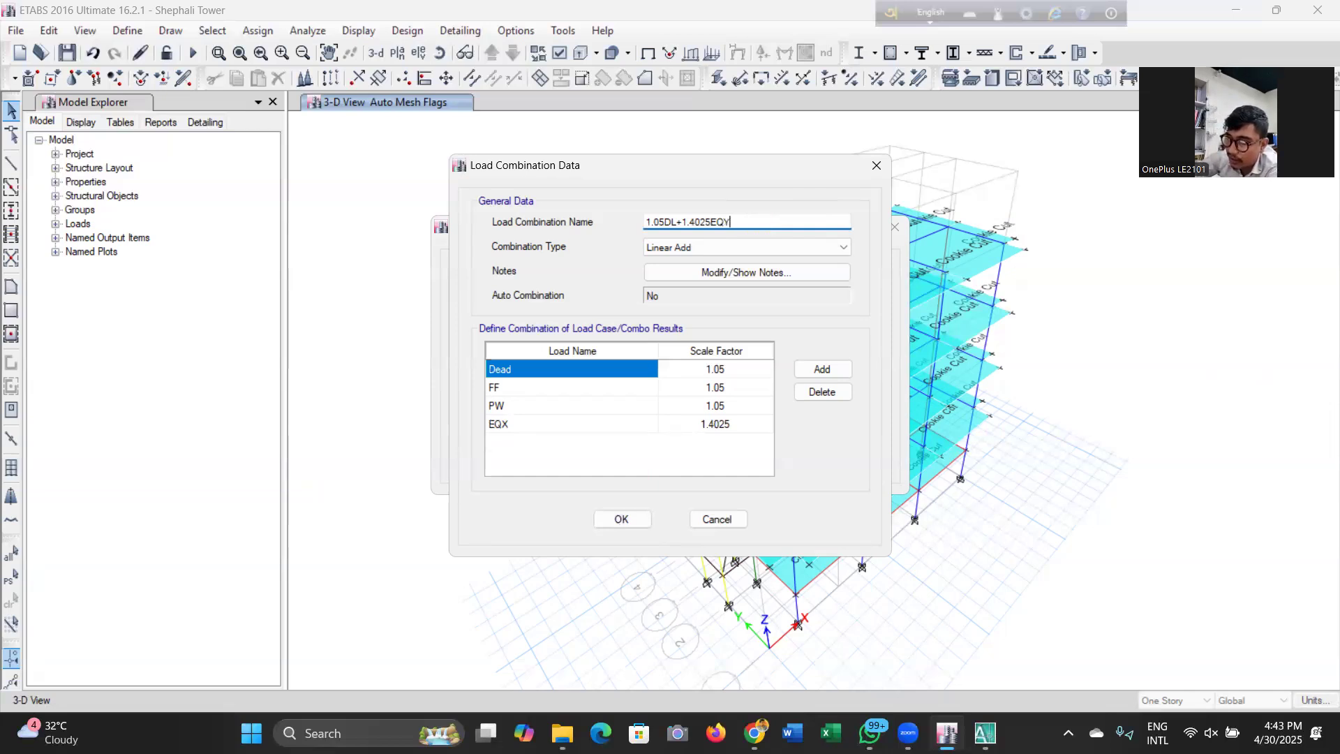
click(590, 424)
click(589, 424)
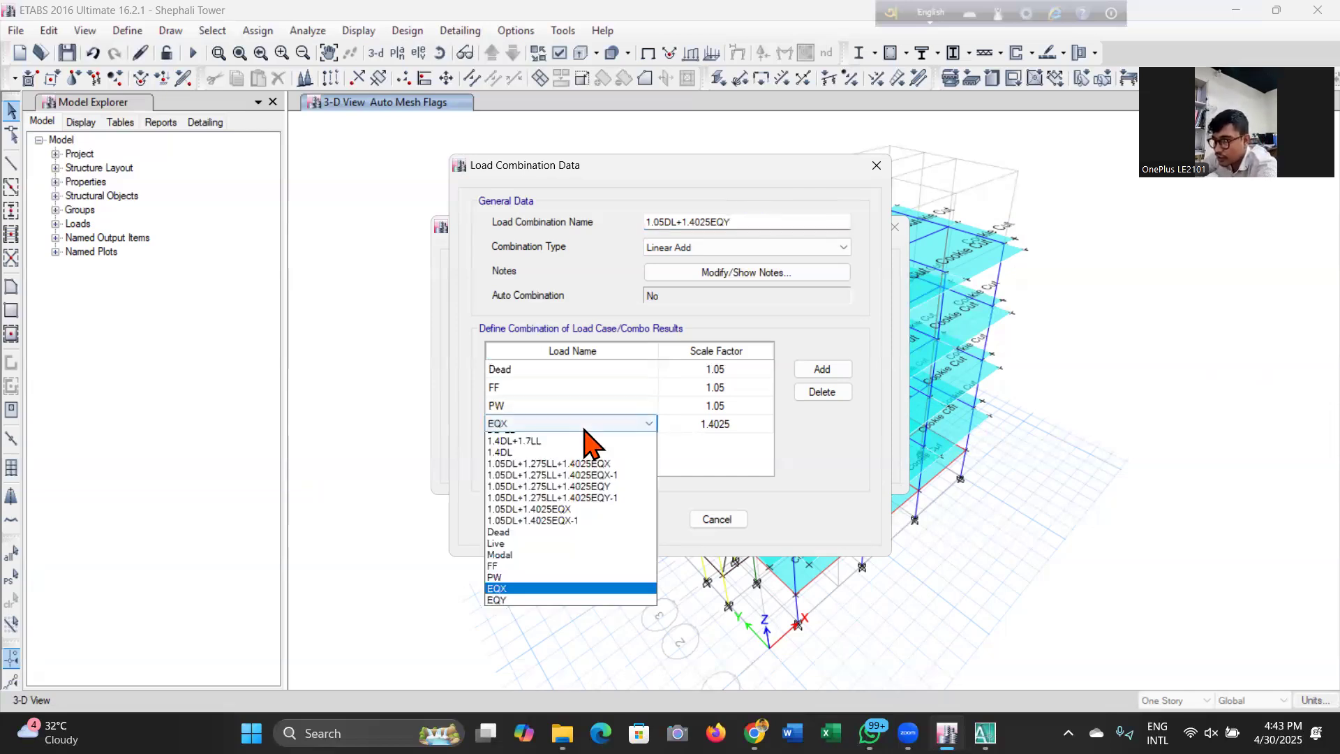
click(621, 521)
click(621, 521)
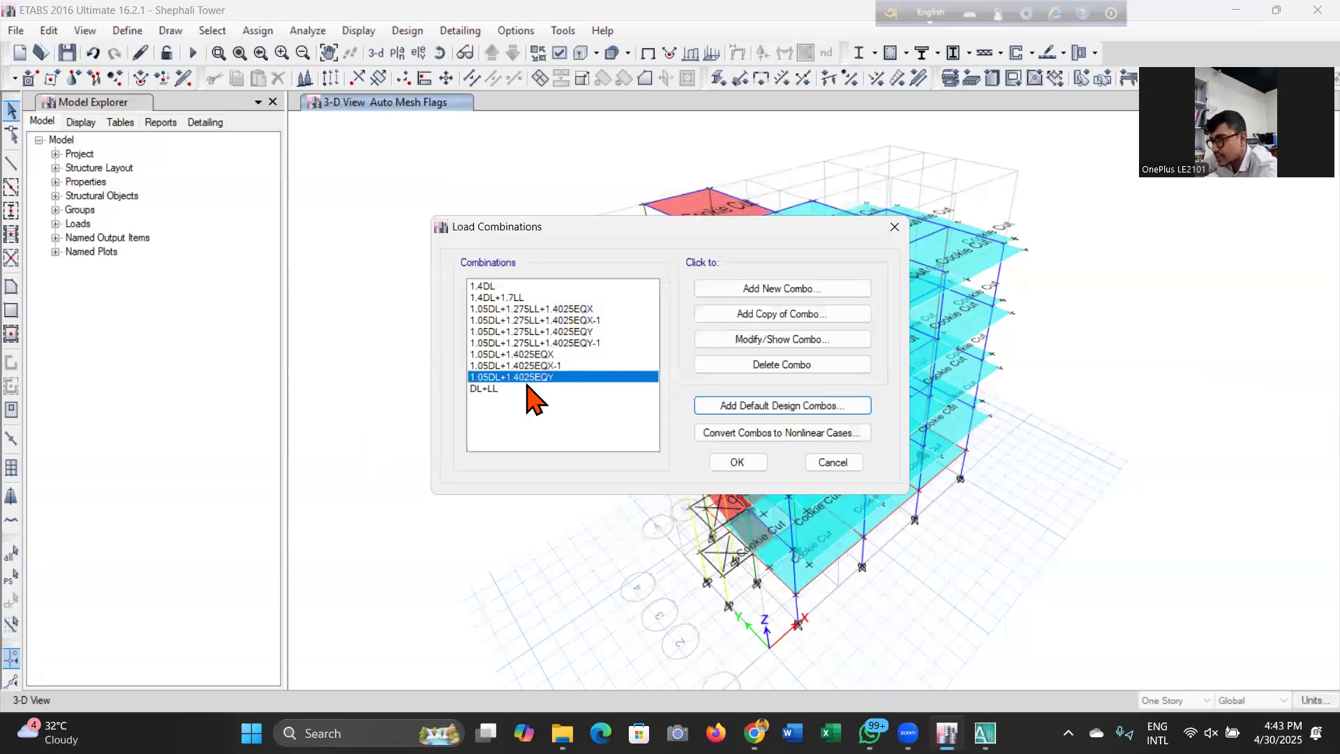
Copy the 1.05DL+1.4025EQY combination under its suggested name, set the copy's EQY scale factor to -1.4025, and accept it.
click(735, 315)
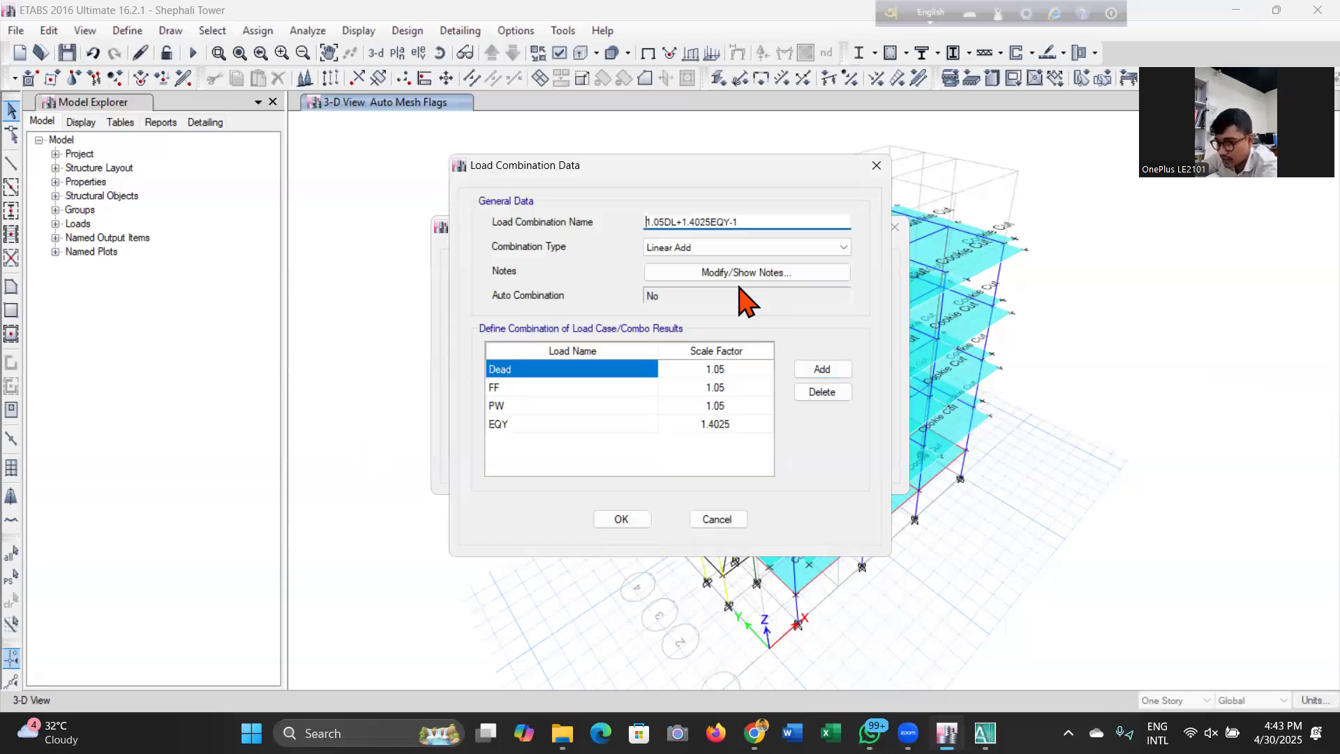
click(705, 424)
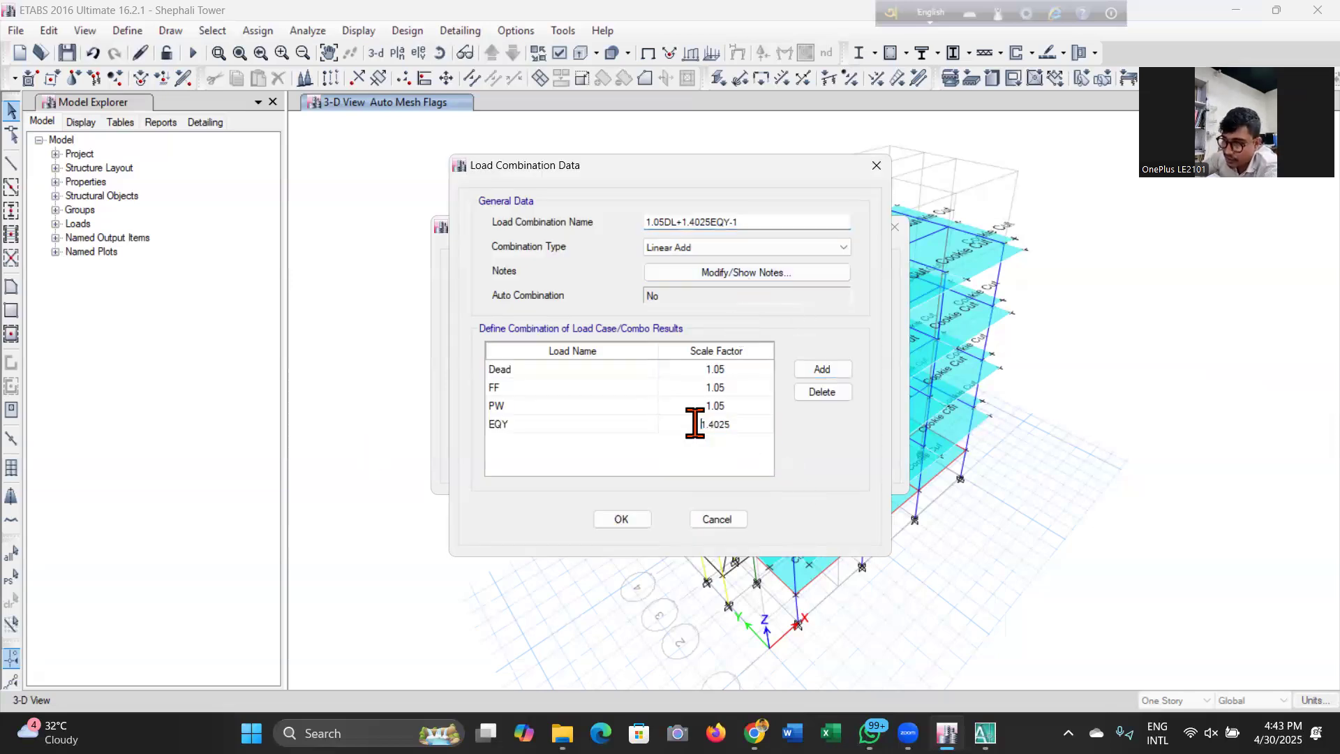
click(623, 524)
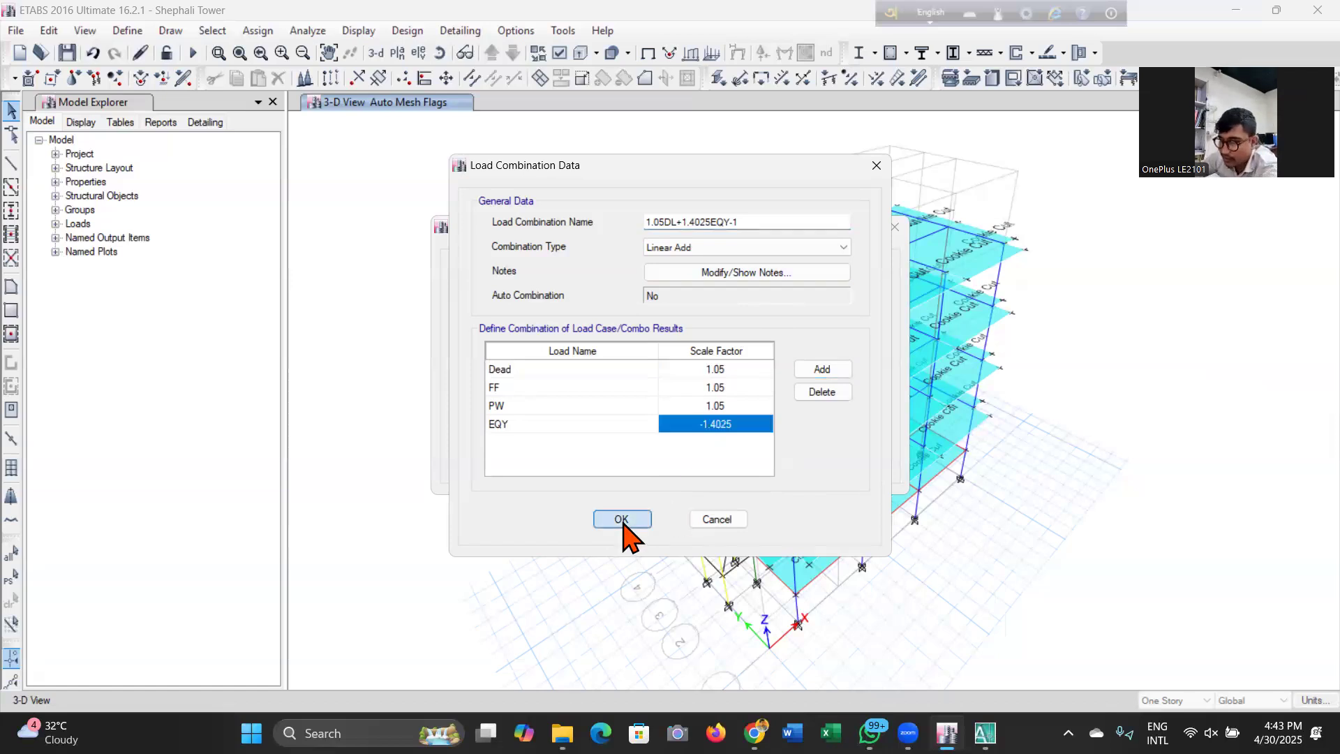
Create a copy of the 1.05DL+1.4025EQX combination and name it 0.9DL+1.43EQX.
click(571, 354)
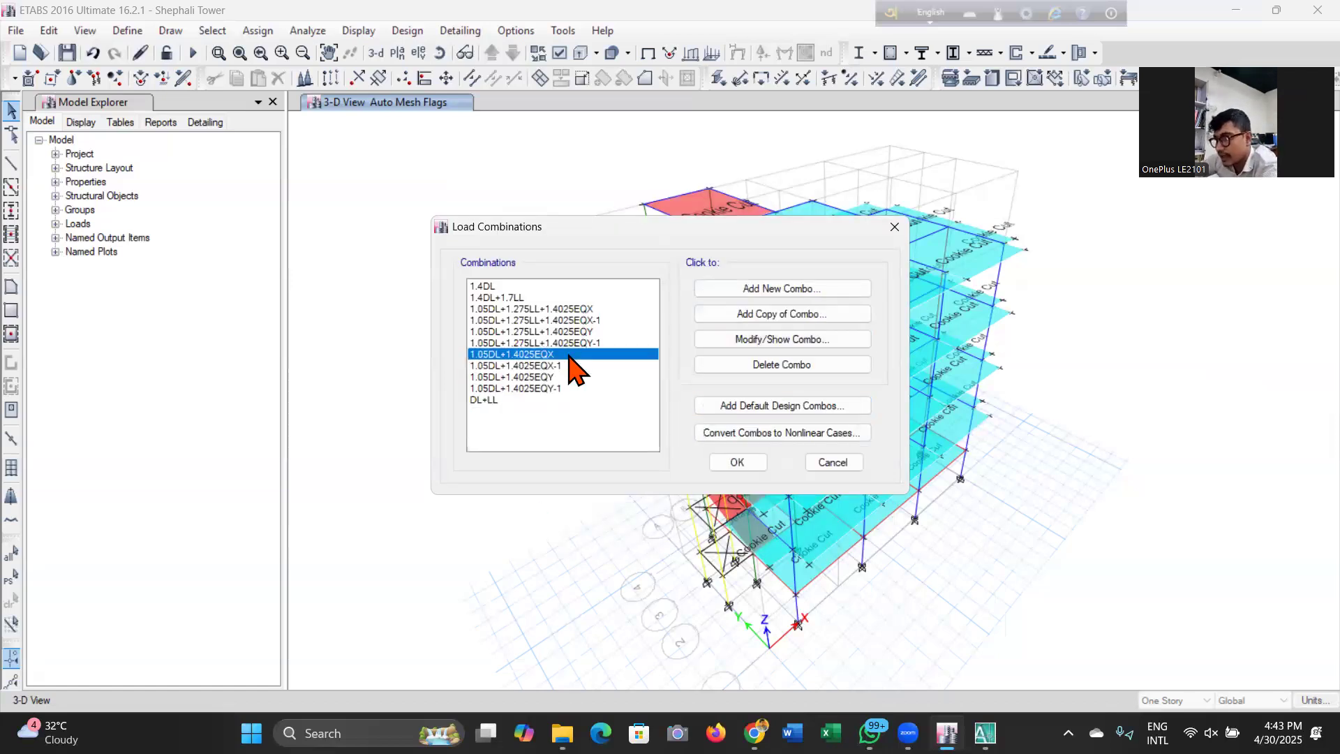
click(737, 316)
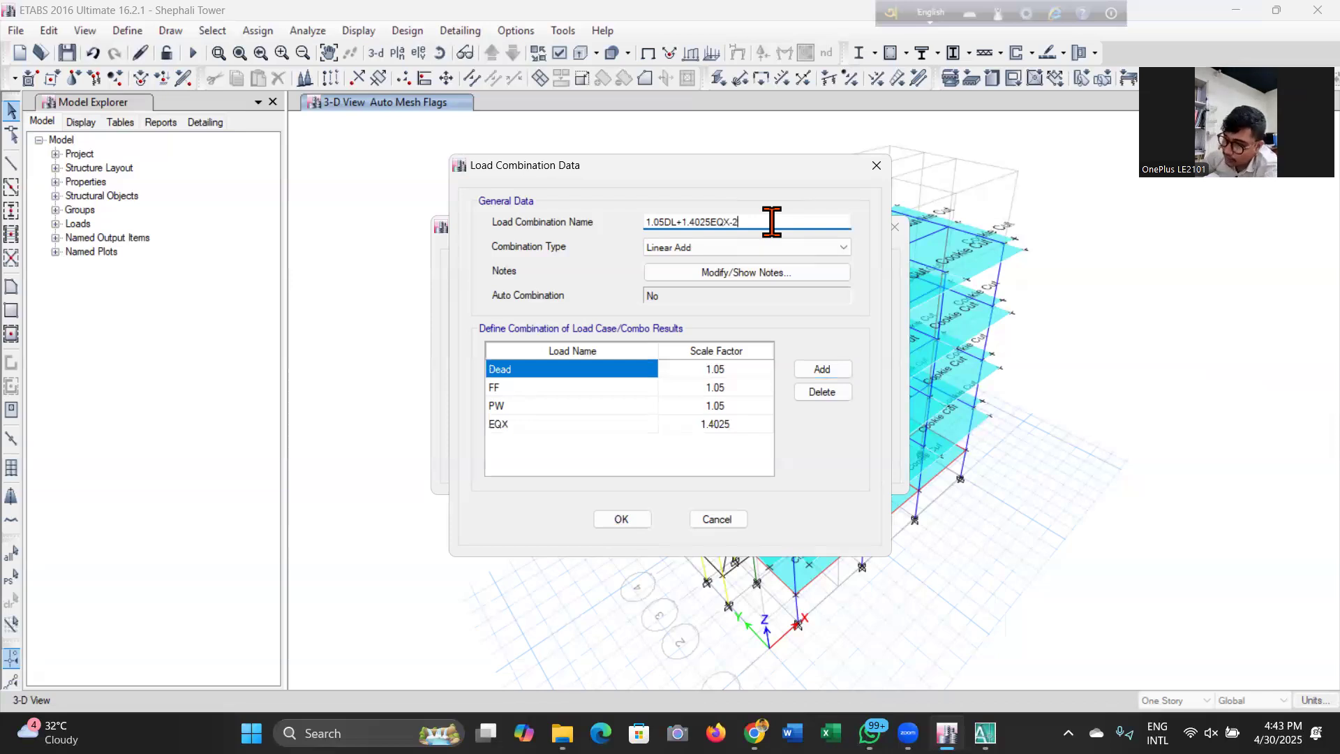
click(664, 221)
key(BackSpace)
key(BackSpace)
key(BackSpace)
key(BackSpace)
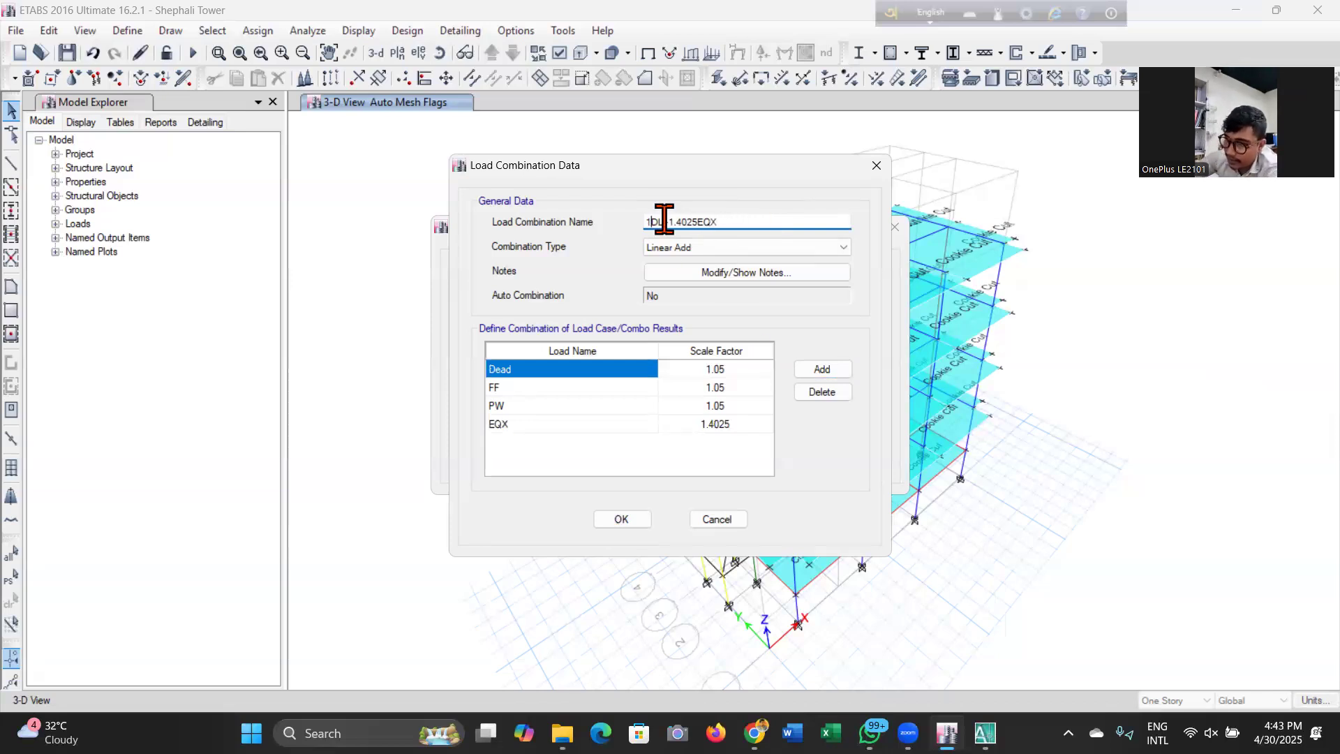
text(0.9)
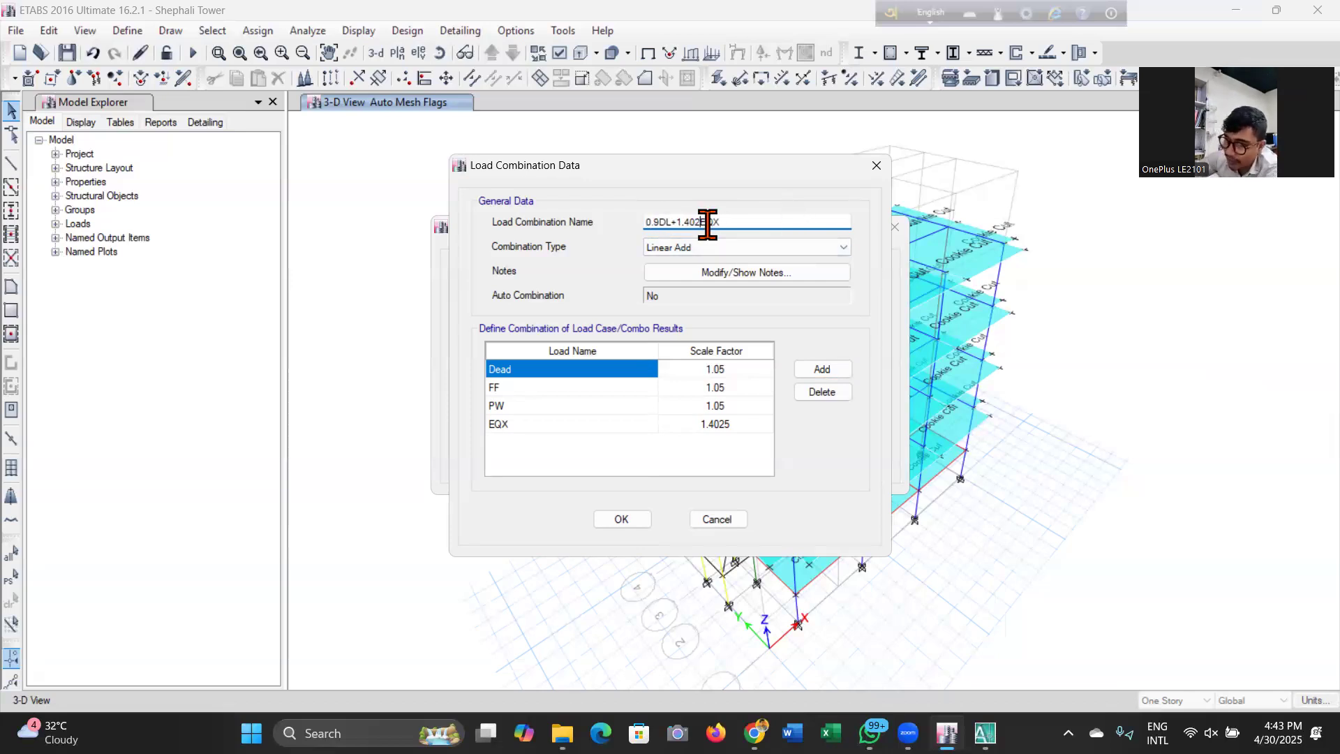
text(3)
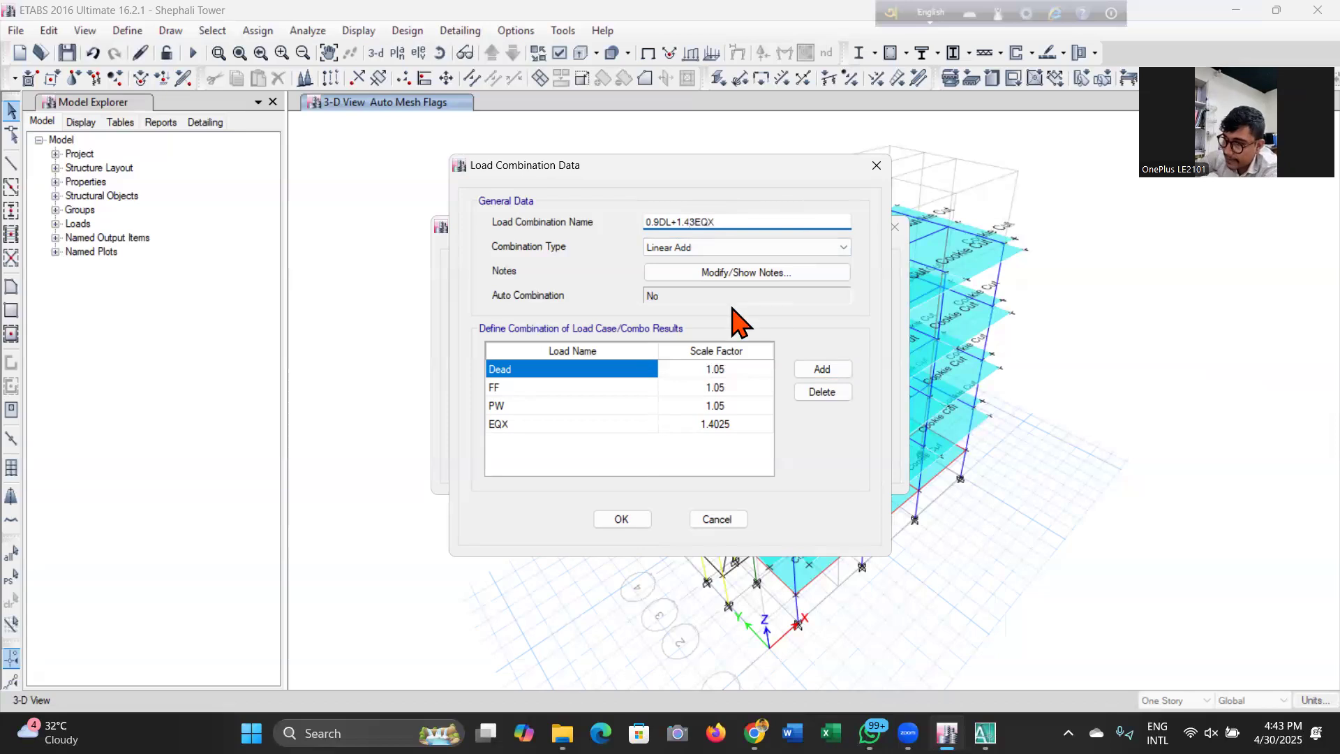
Set the new combination's Dead, FF and PW scale factors to 0.9 and EQX to 1.43, and accept it.
click(744, 370)
text(0.9)
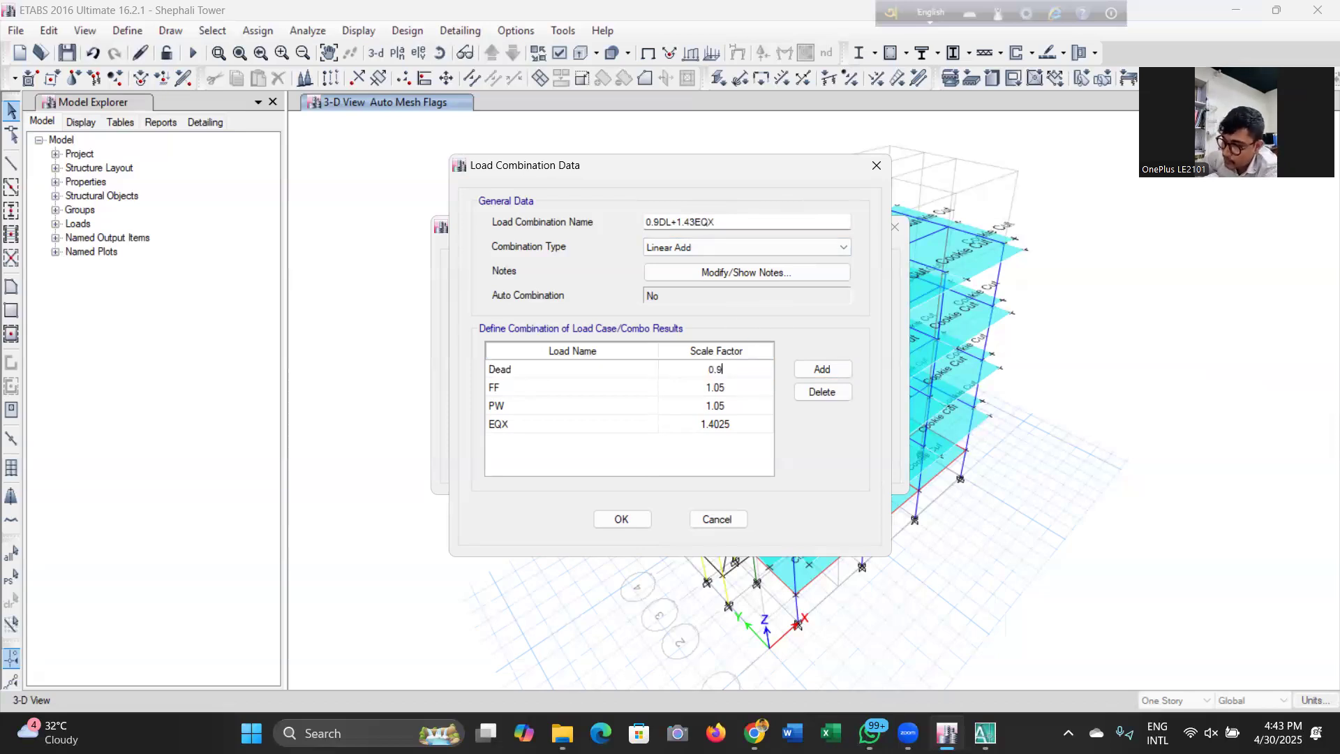
click(760, 391)
text(0.9)
click(765, 406)
text(0.9)
click(739, 428)
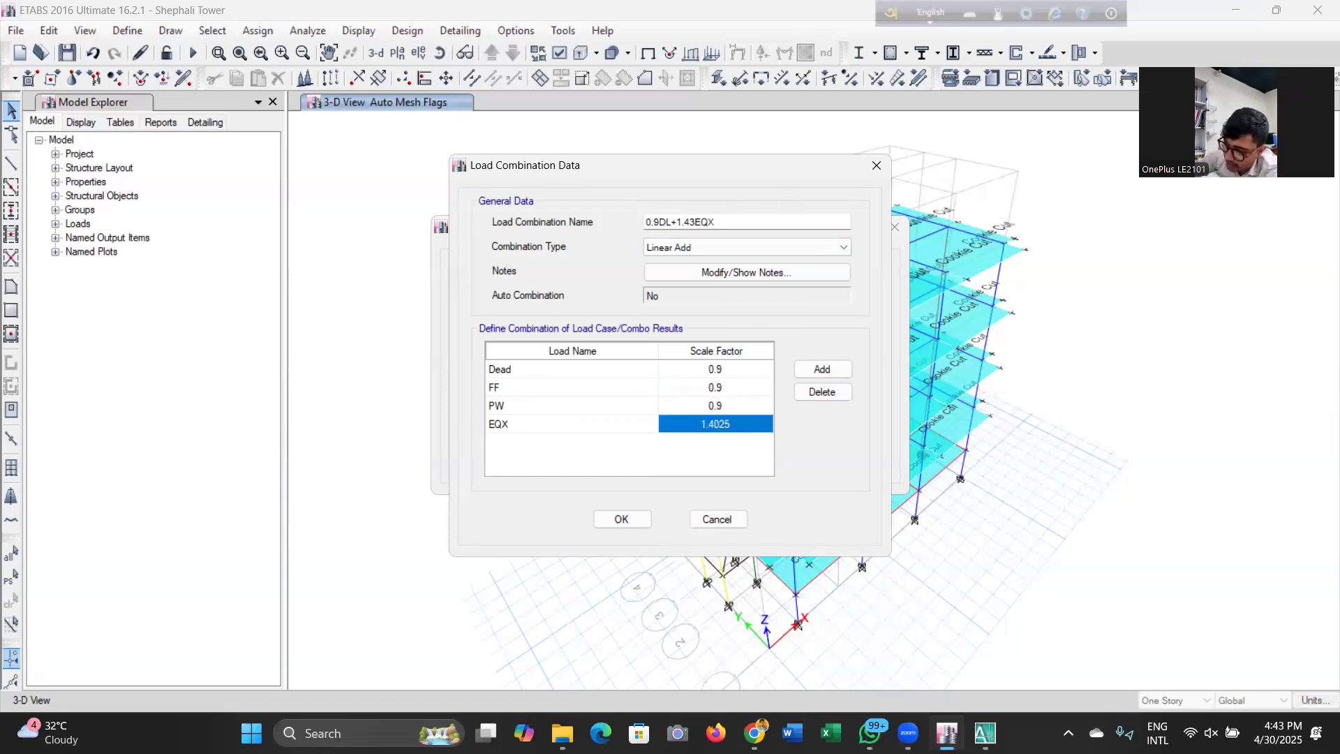
text(1.)
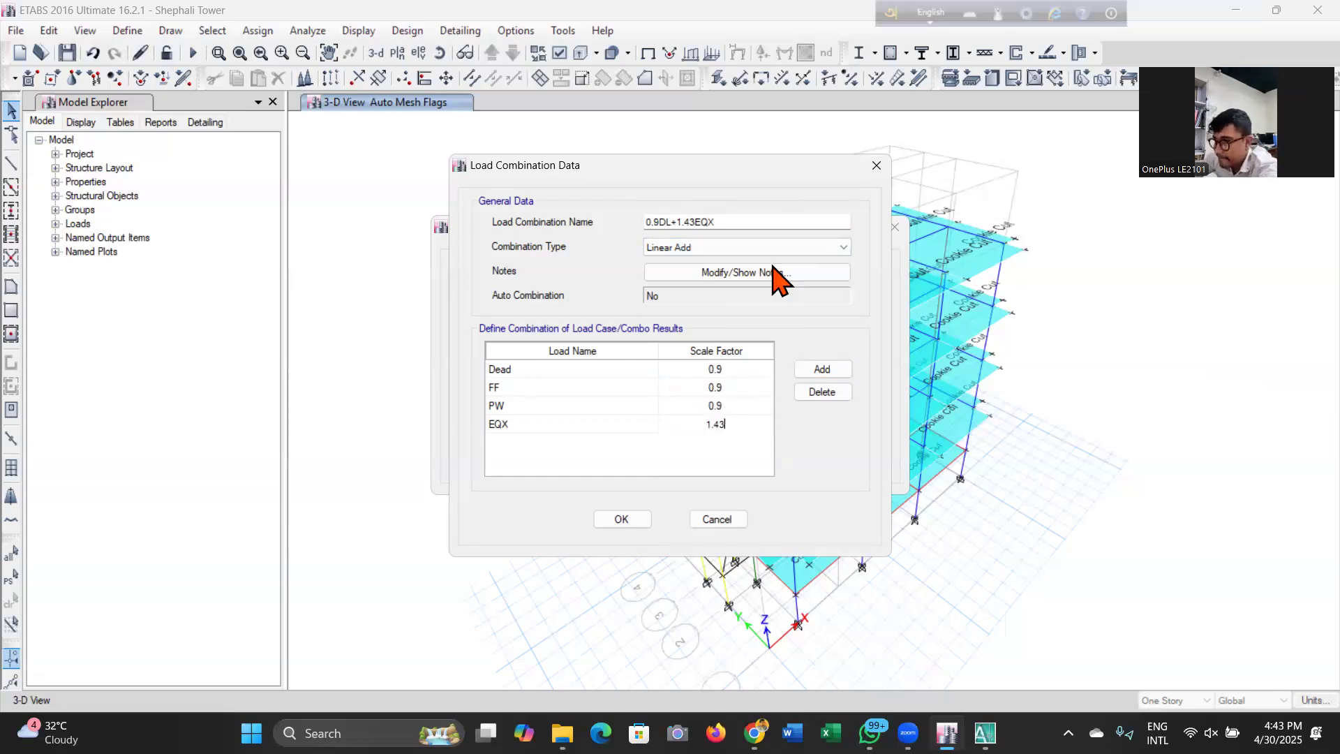
click(643, 522)
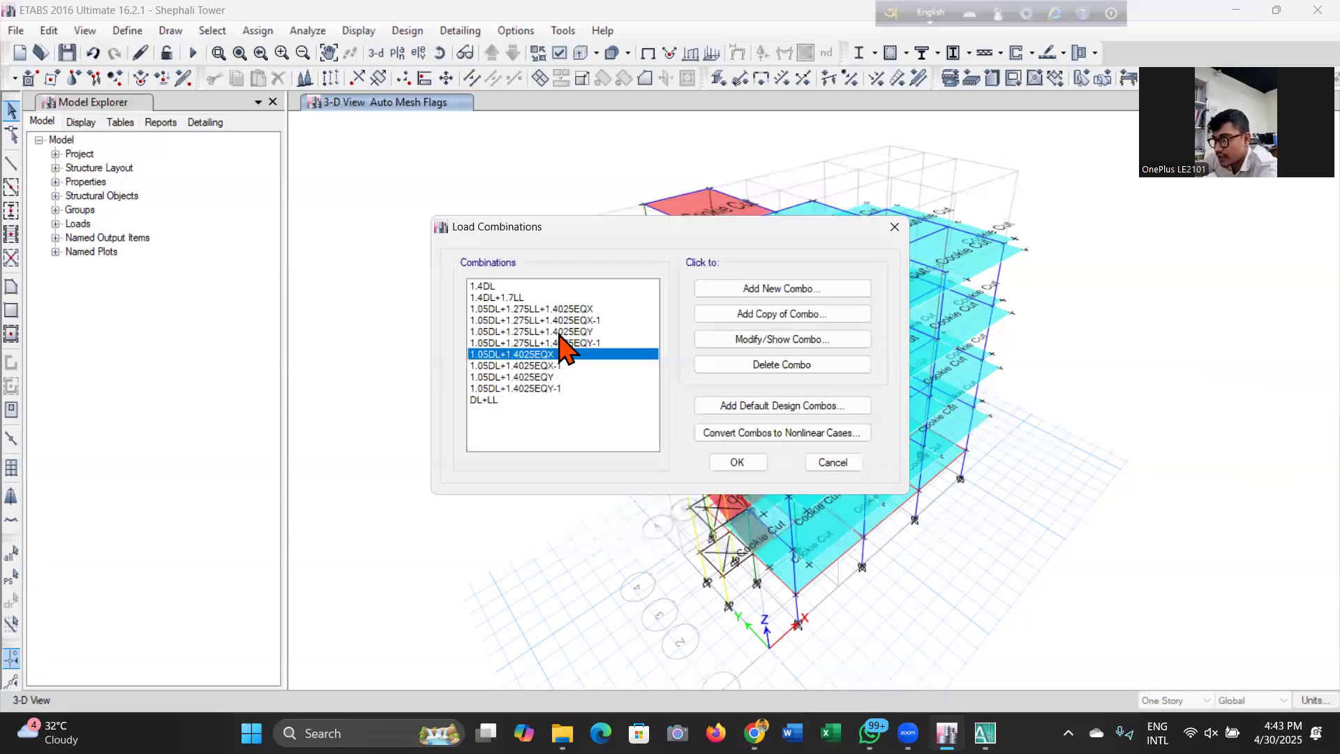
Copy the 0.9DL+1.43EQX combination under its suggested name, make the copy's EQX scale factor negative, and accept it.
click(782, 314)
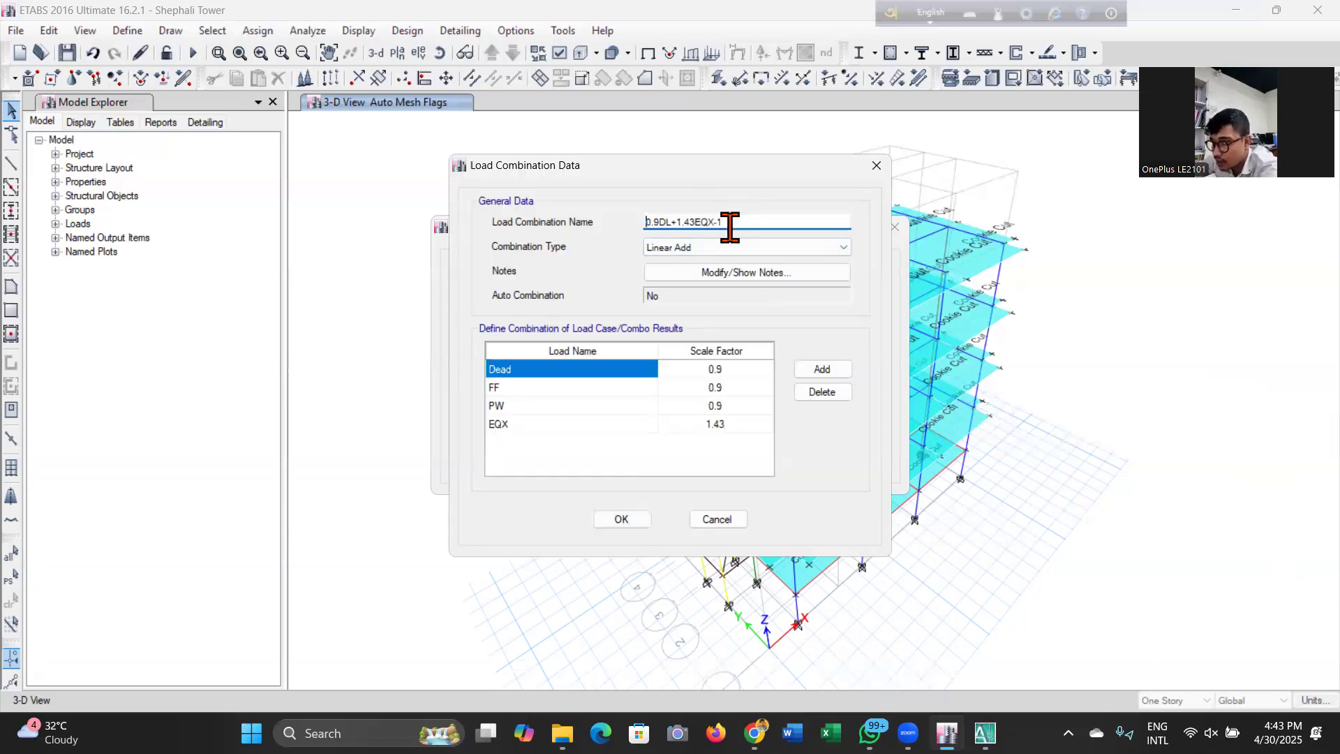
click(701, 427)
click(700, 426)
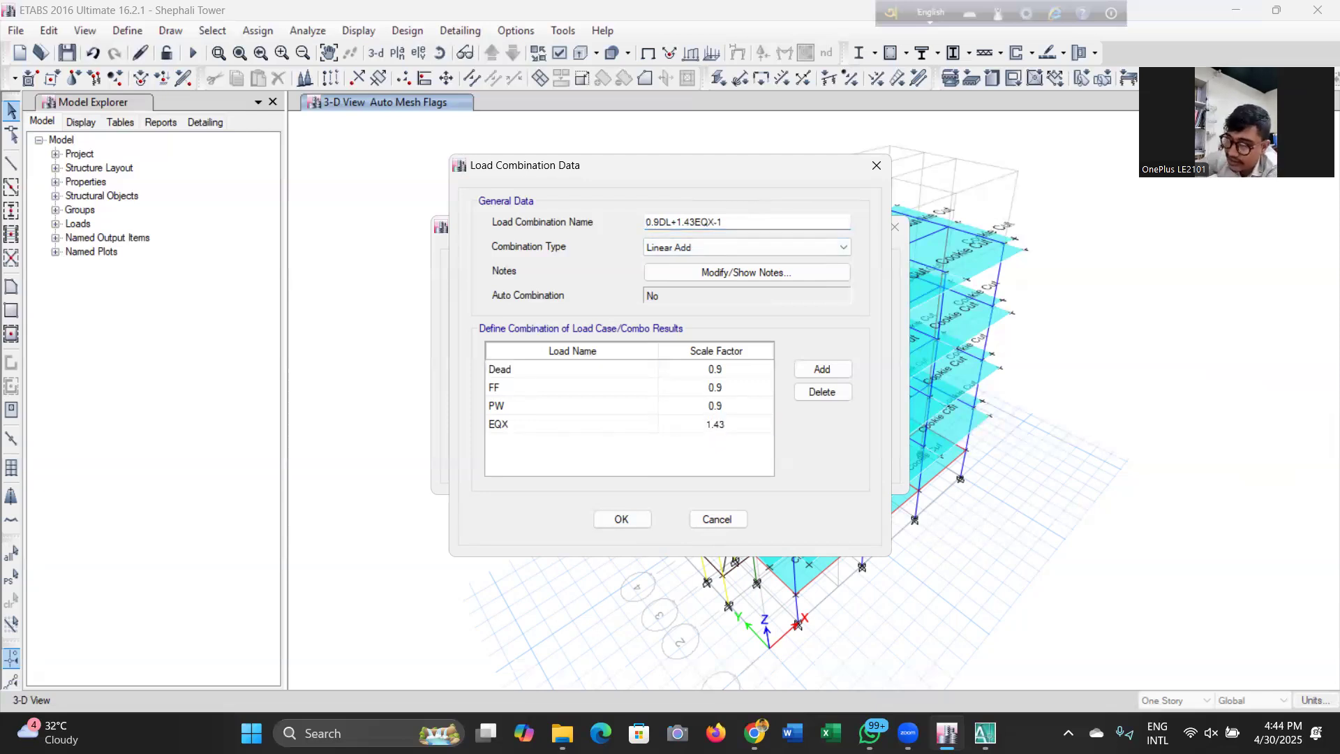
click(626, 522)
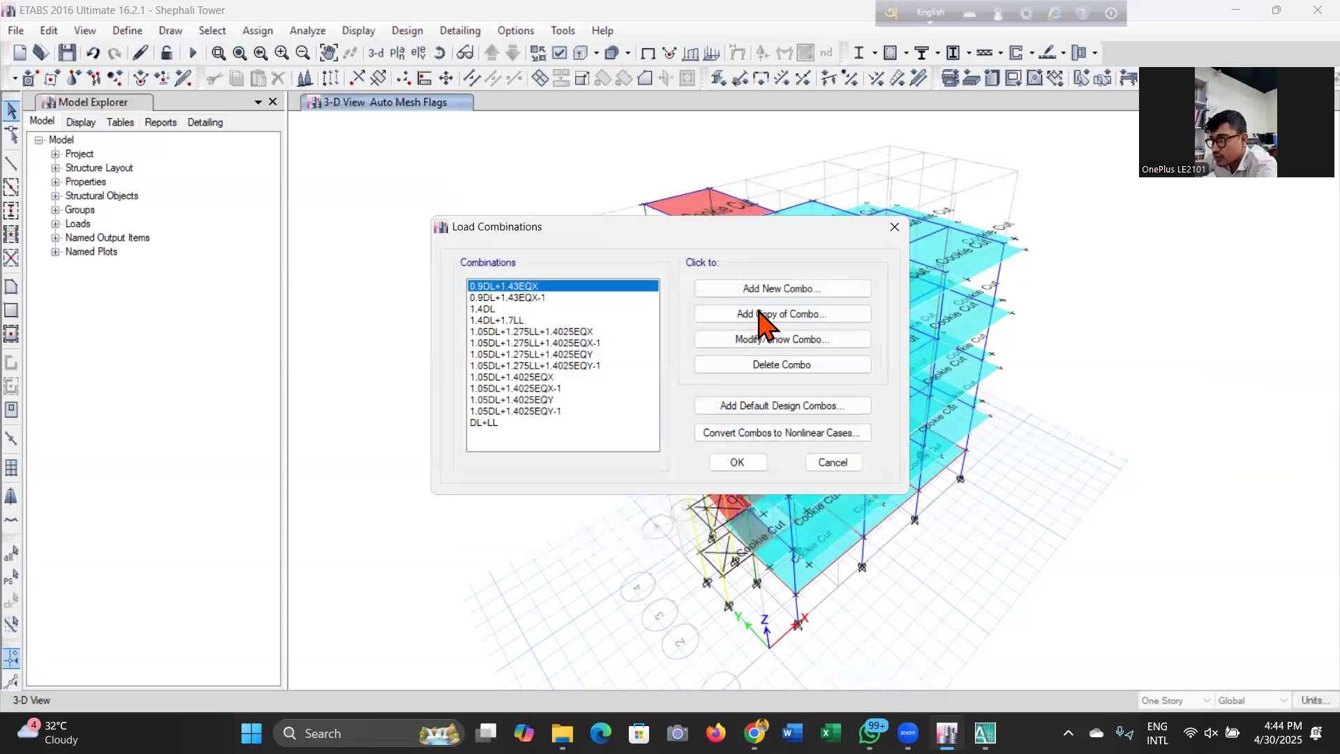
Create a copy of the 0.9DL+1.43EQX combination named 0.9DL+1.43EQY, switch its EQX load case to EQY, and accept it.
click(761, 315)
click(774, 219)
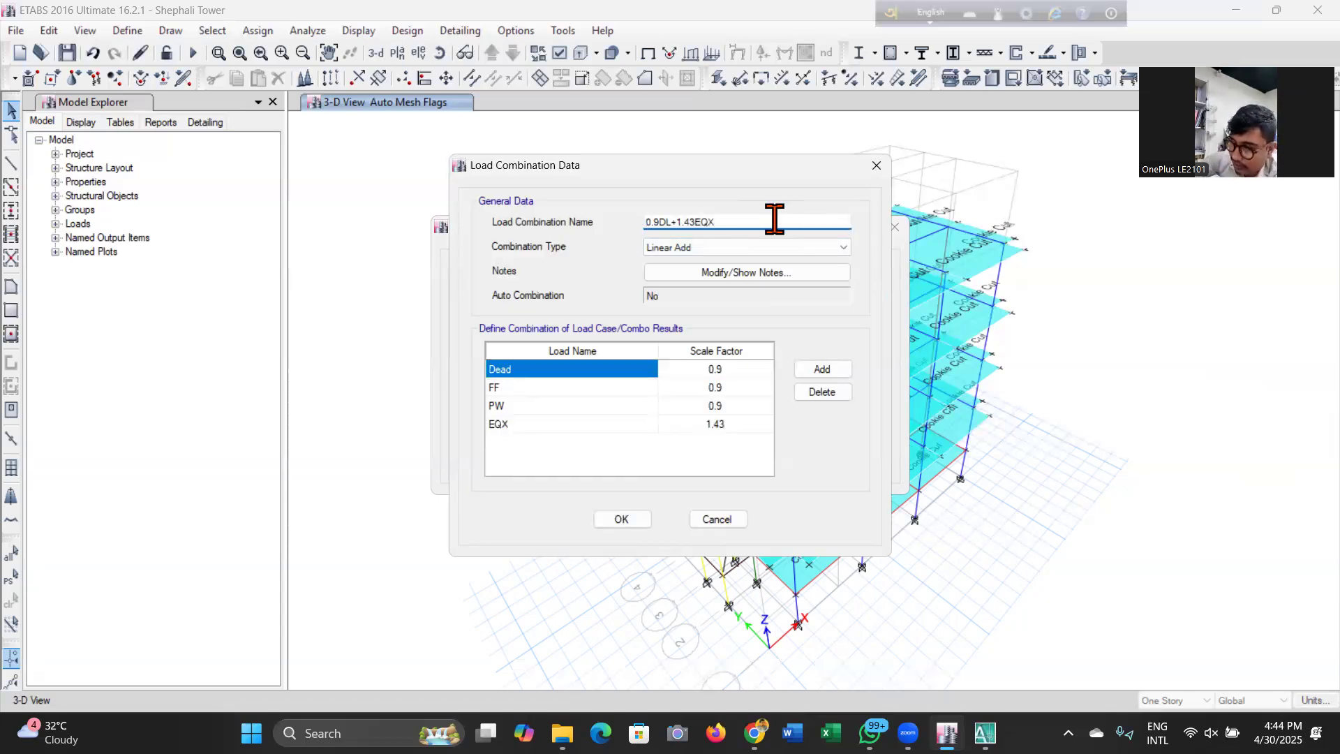
click(540, 408)
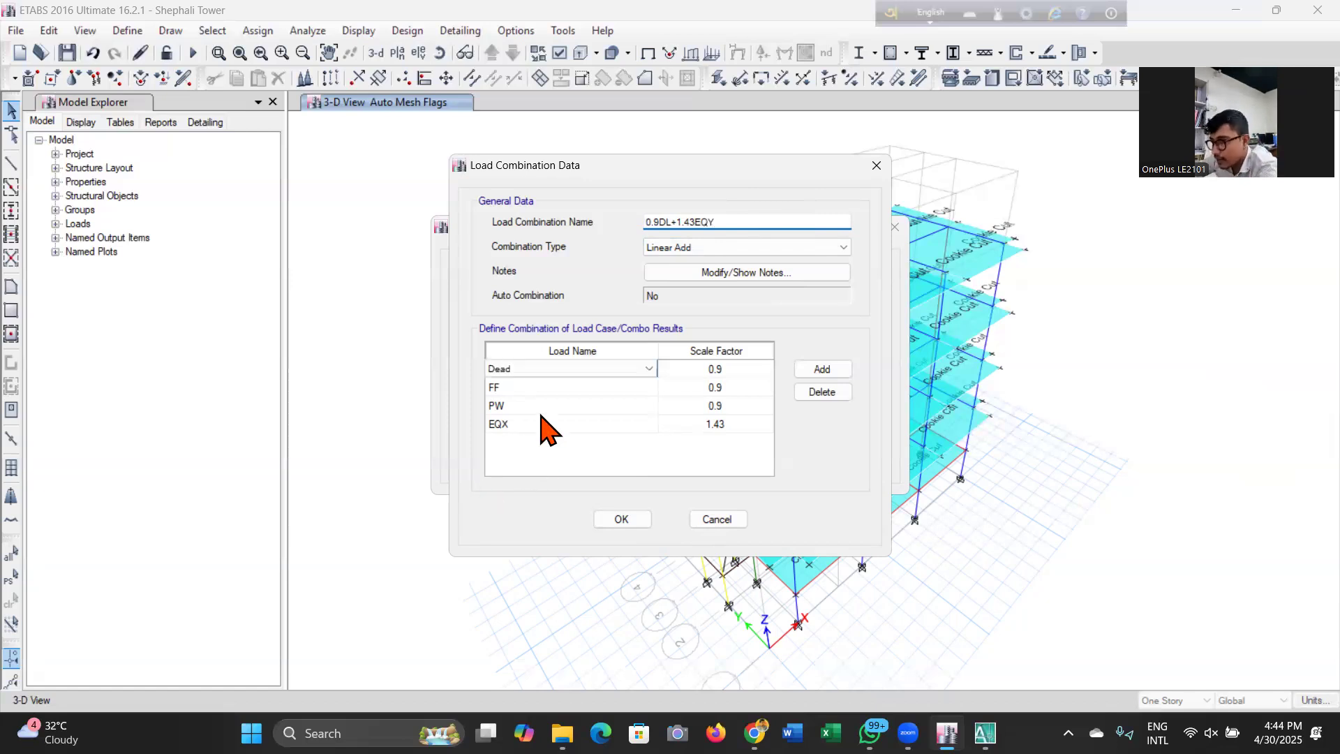
click(553, 424)
click(554, 423)
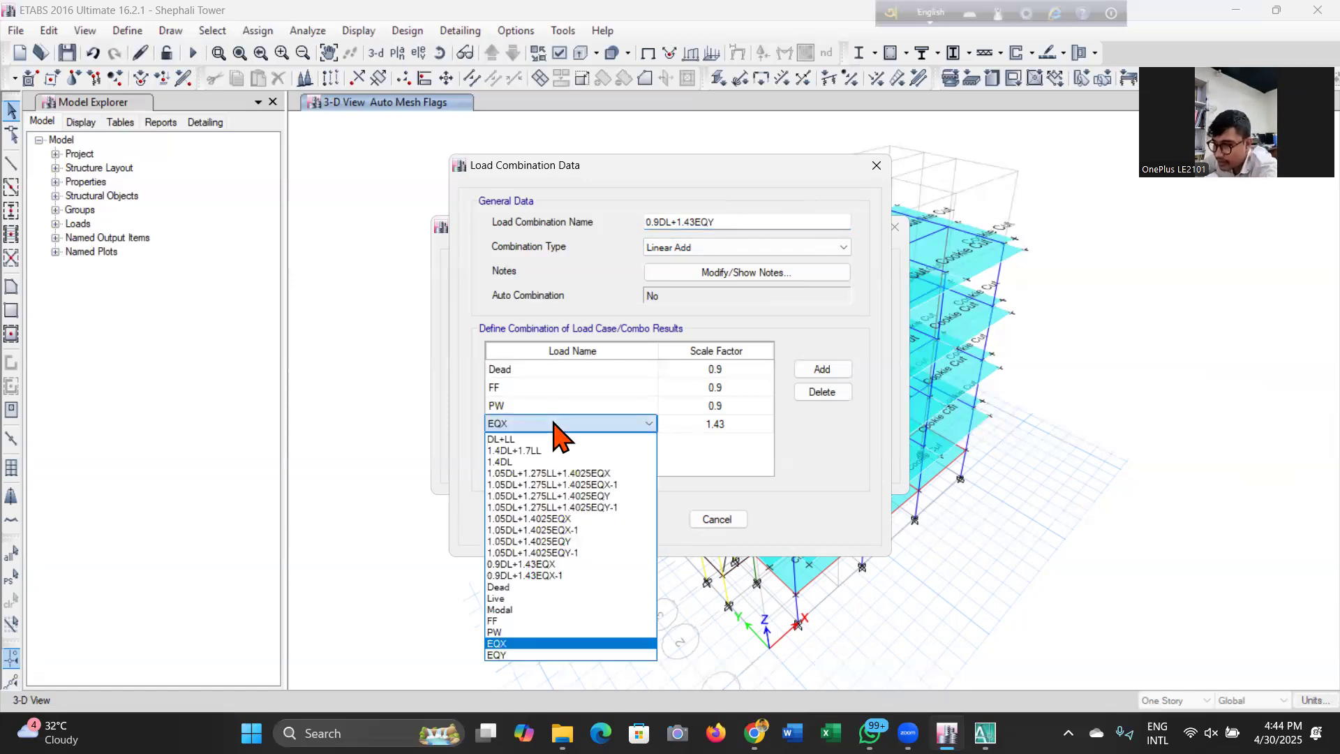
click(527, 654)
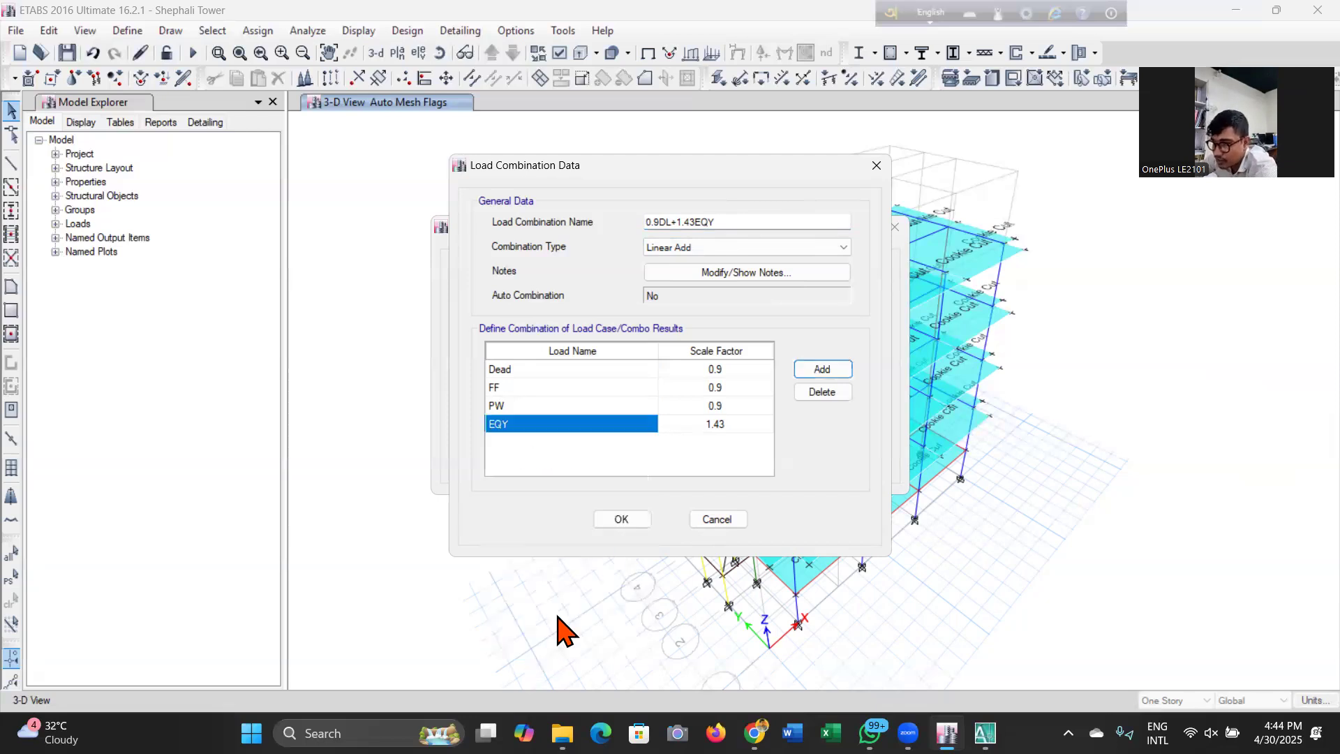
click(632, 519)
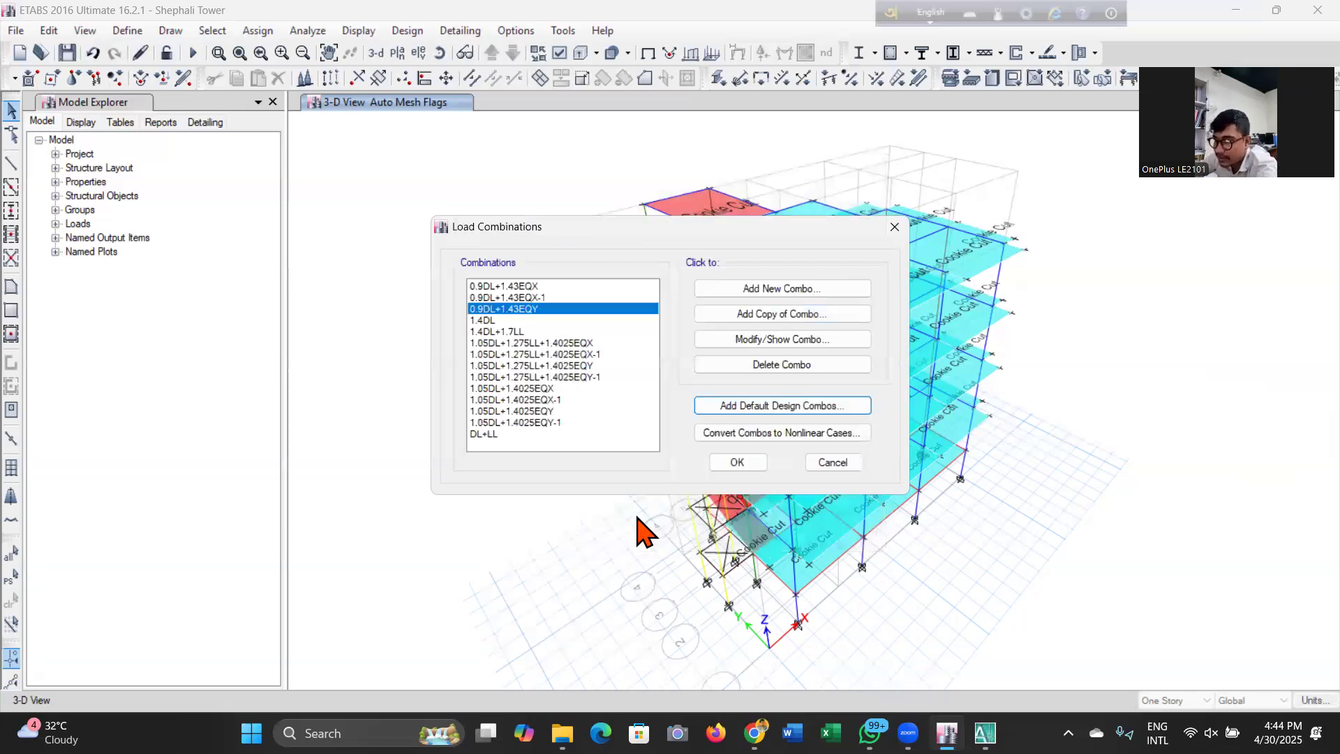
Copy the 0.9DL+1.43EQY combination under its suggested name, make the copy's EQY scale factor negative, and accept it.
click(758, 319)
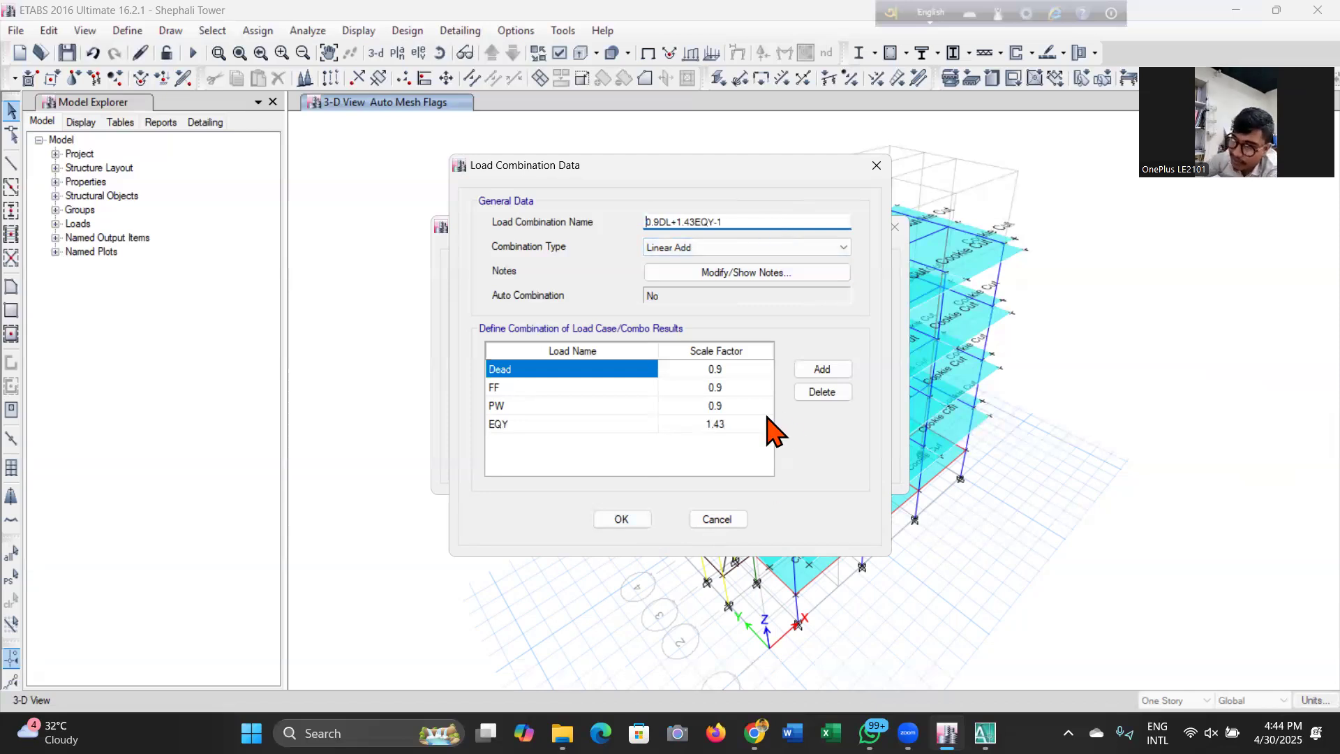
click(676, 436)
click(684, 427)
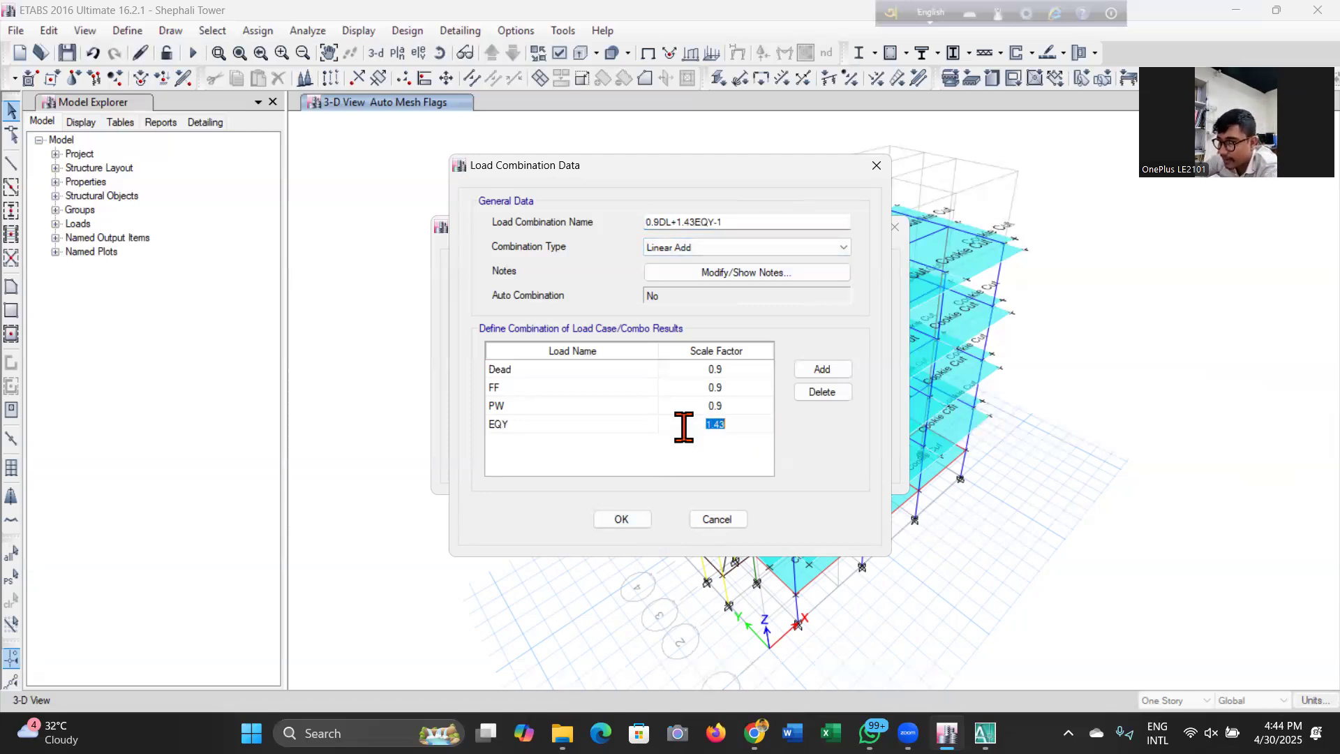
click(621, 519)
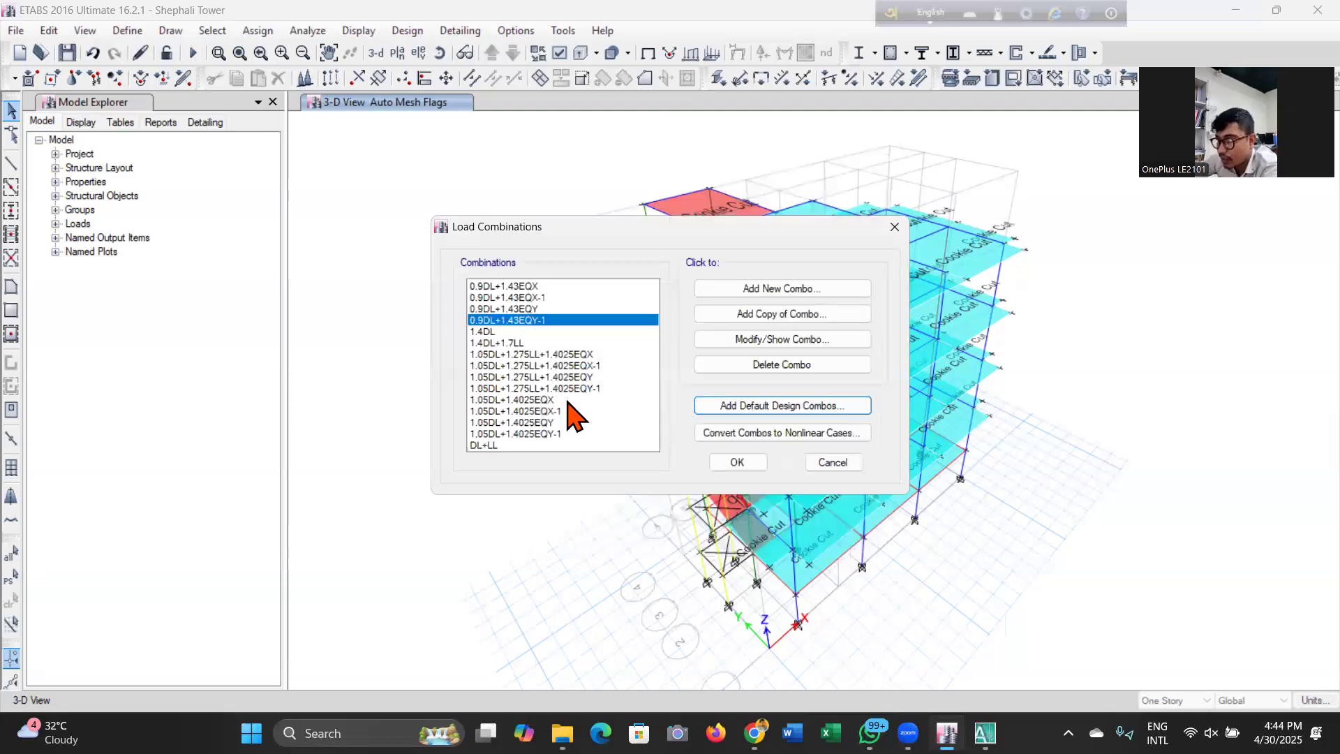
Accept the complete set of load combinations and save the model.
click(733, 462)
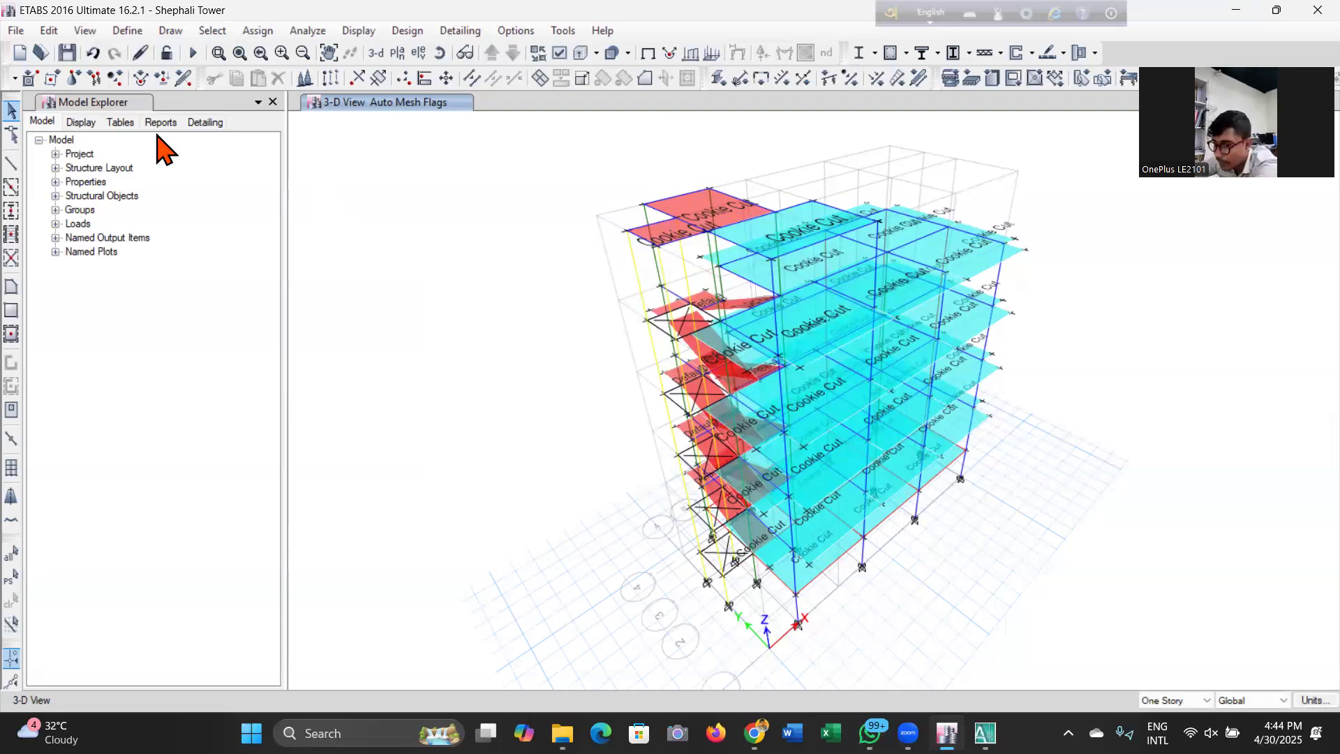
click(67, 53)
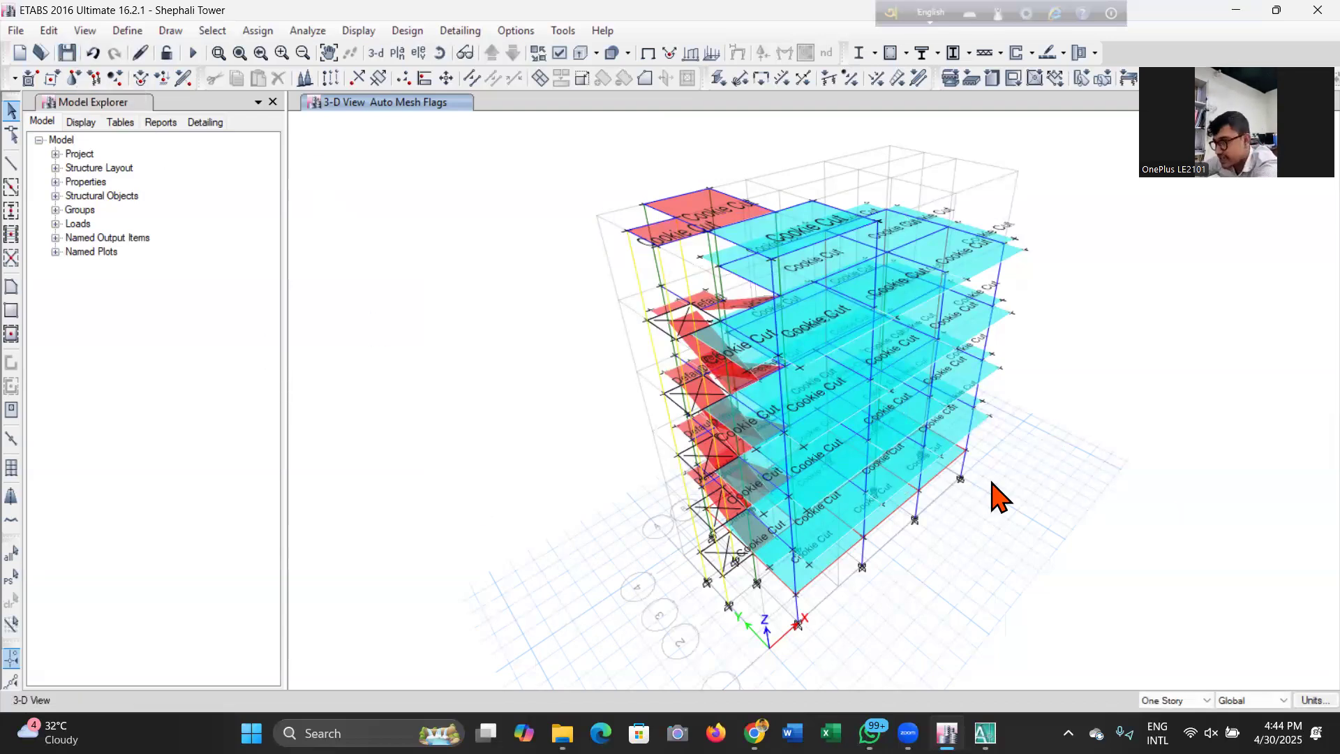
click(357, 77)
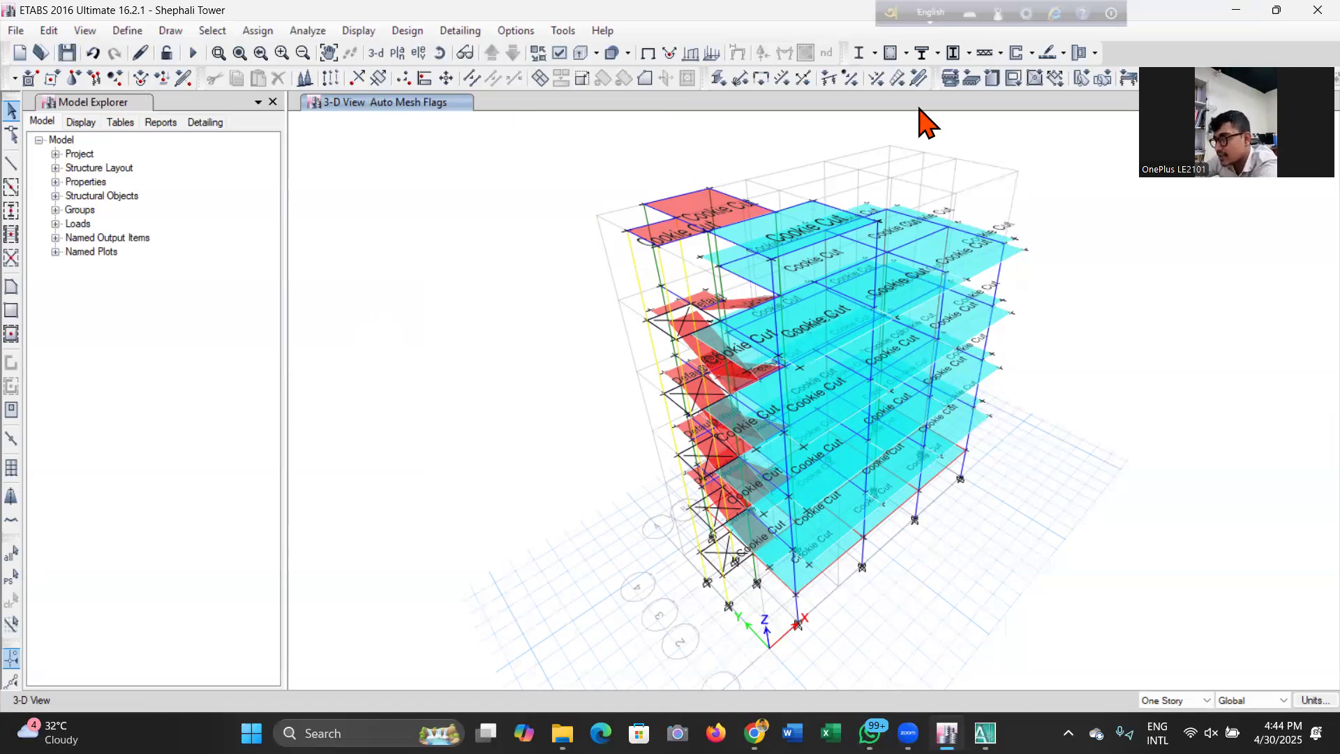
Review the load combinations selected for concrete frame design and accept the selection.
click(907, 55)
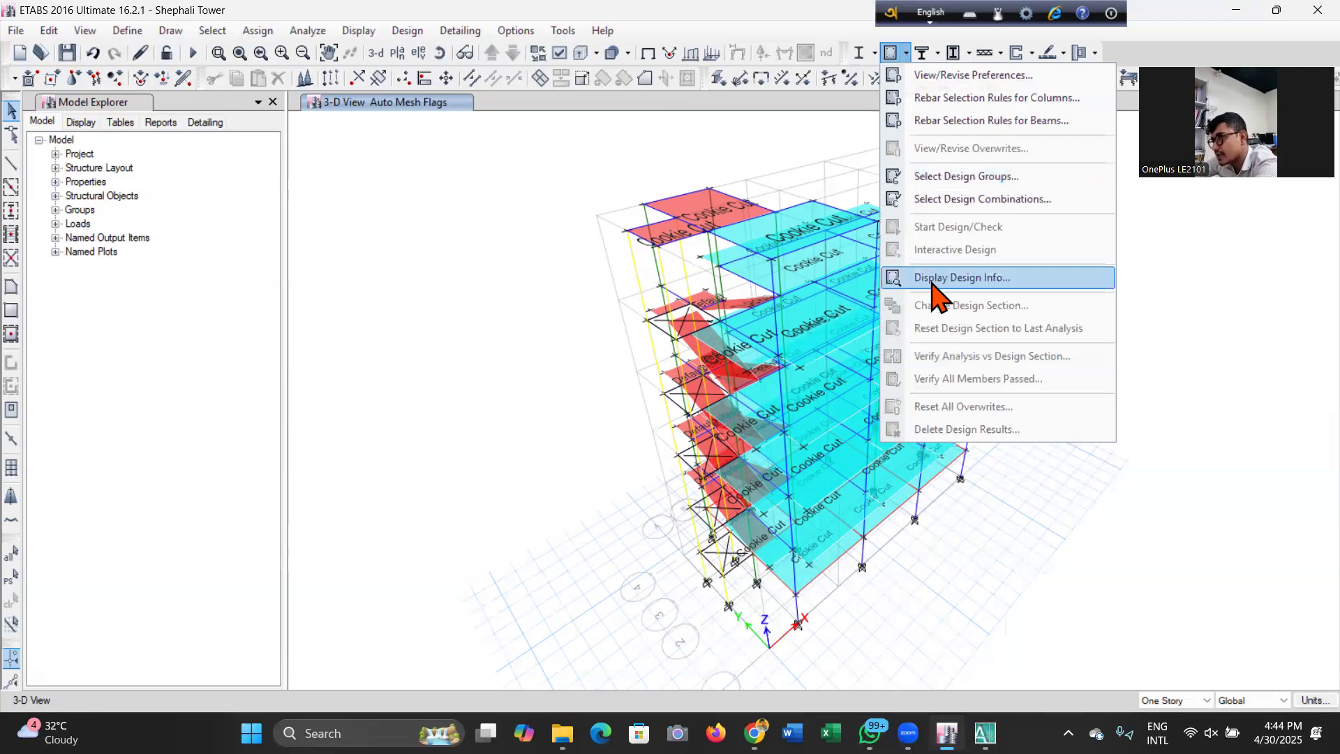
click(952, 205)
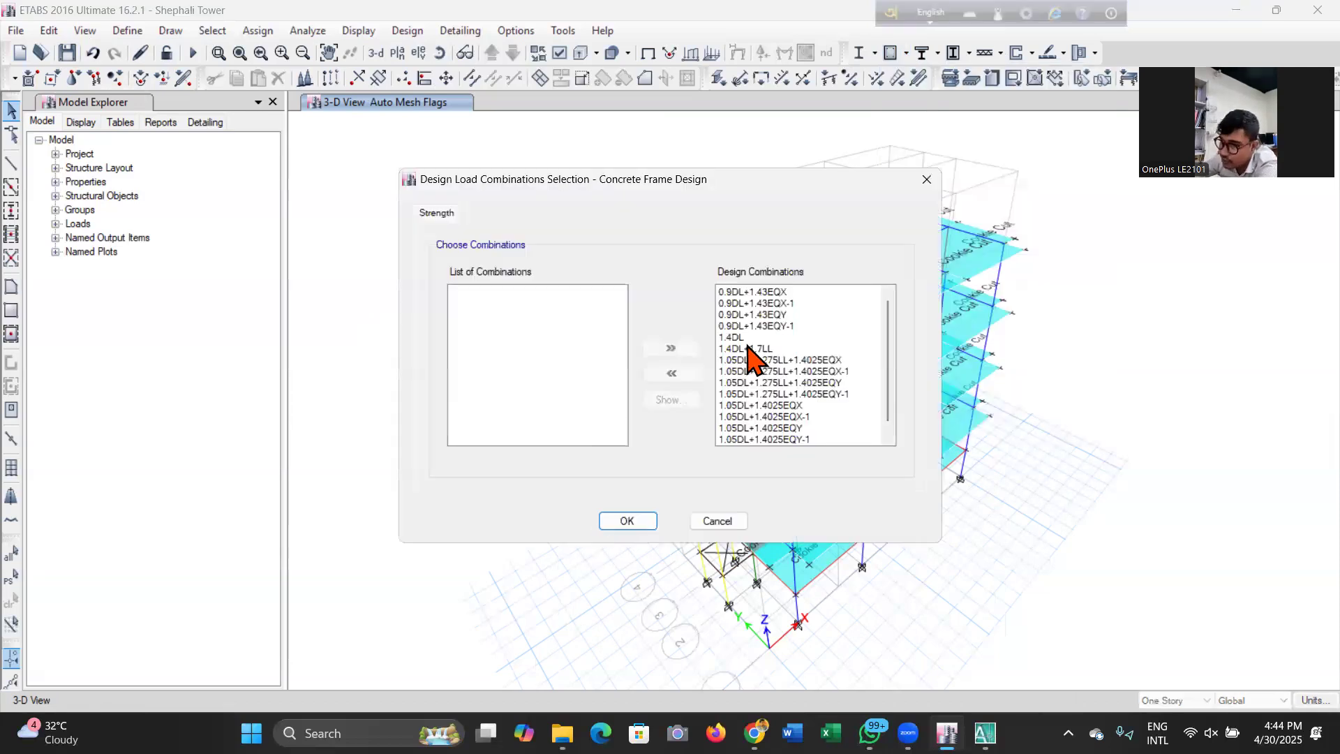
click(640, 520)
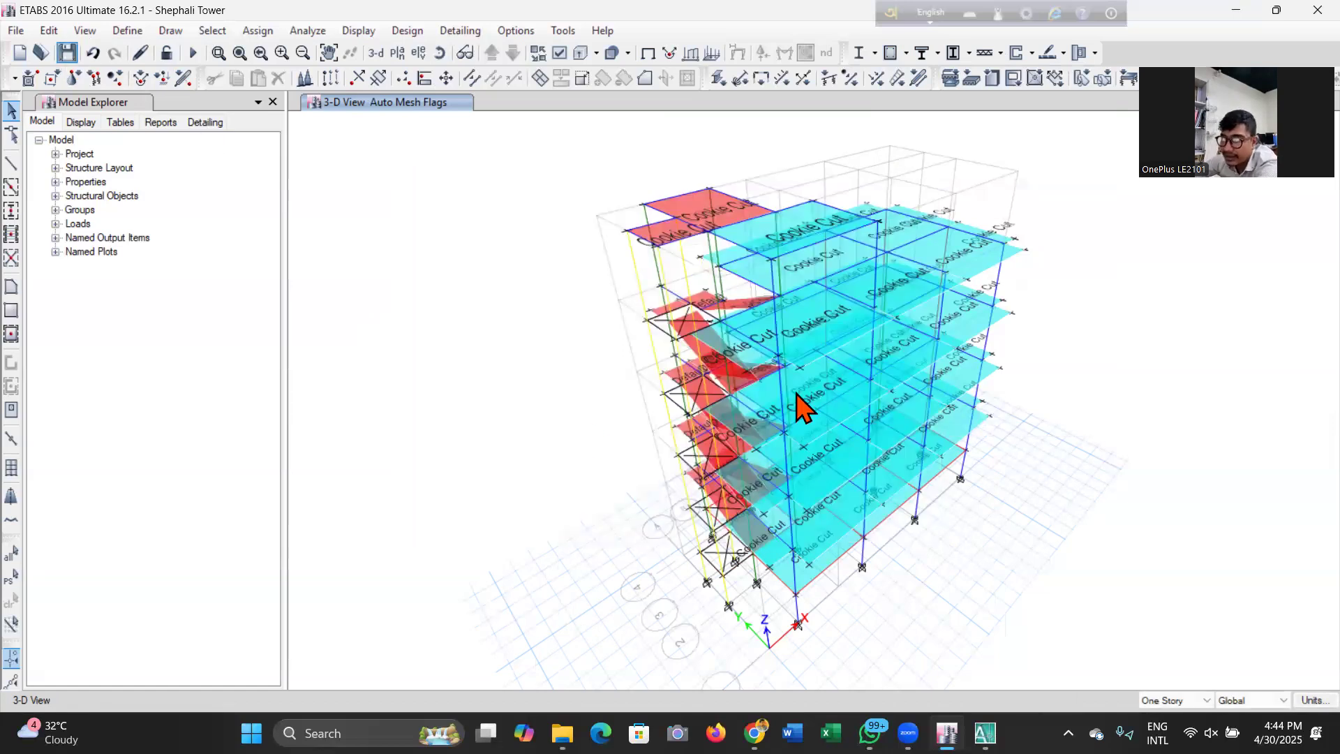
Run Check Model with every joint, frame, shell and other check plus both fix options enabled, including Joint Story Assignment, and close the report.
click(441, 54)
drag(533, 493, 441, 633)
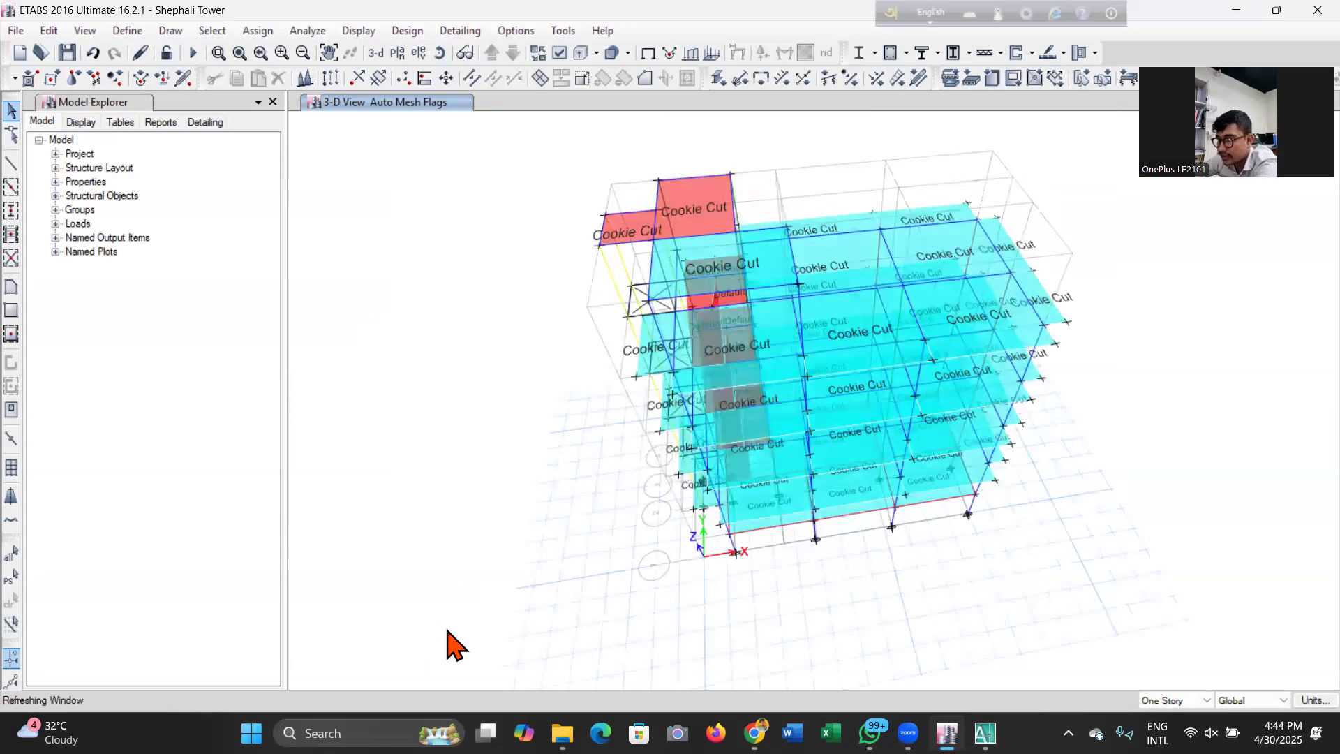
click(292, 33)
click(319, 51)
click(663, 579)
click(556, 517)
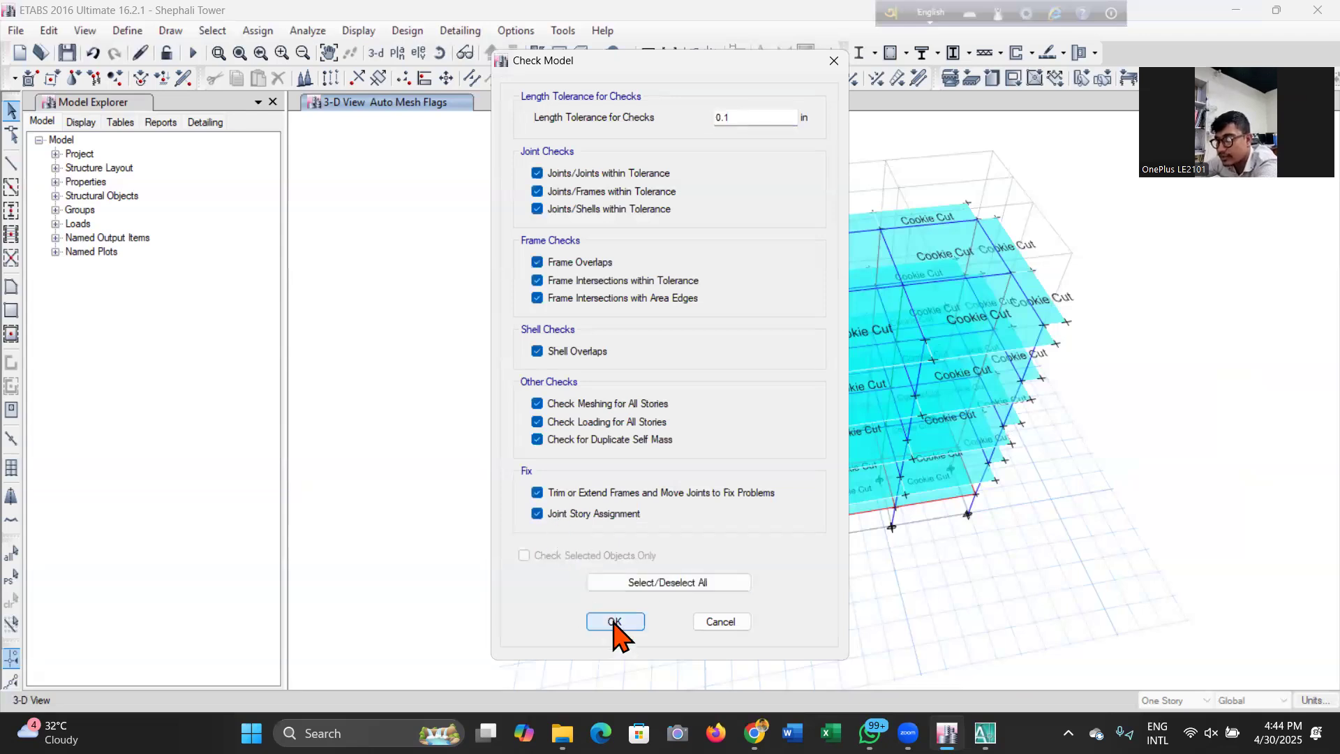
click(614, 623)
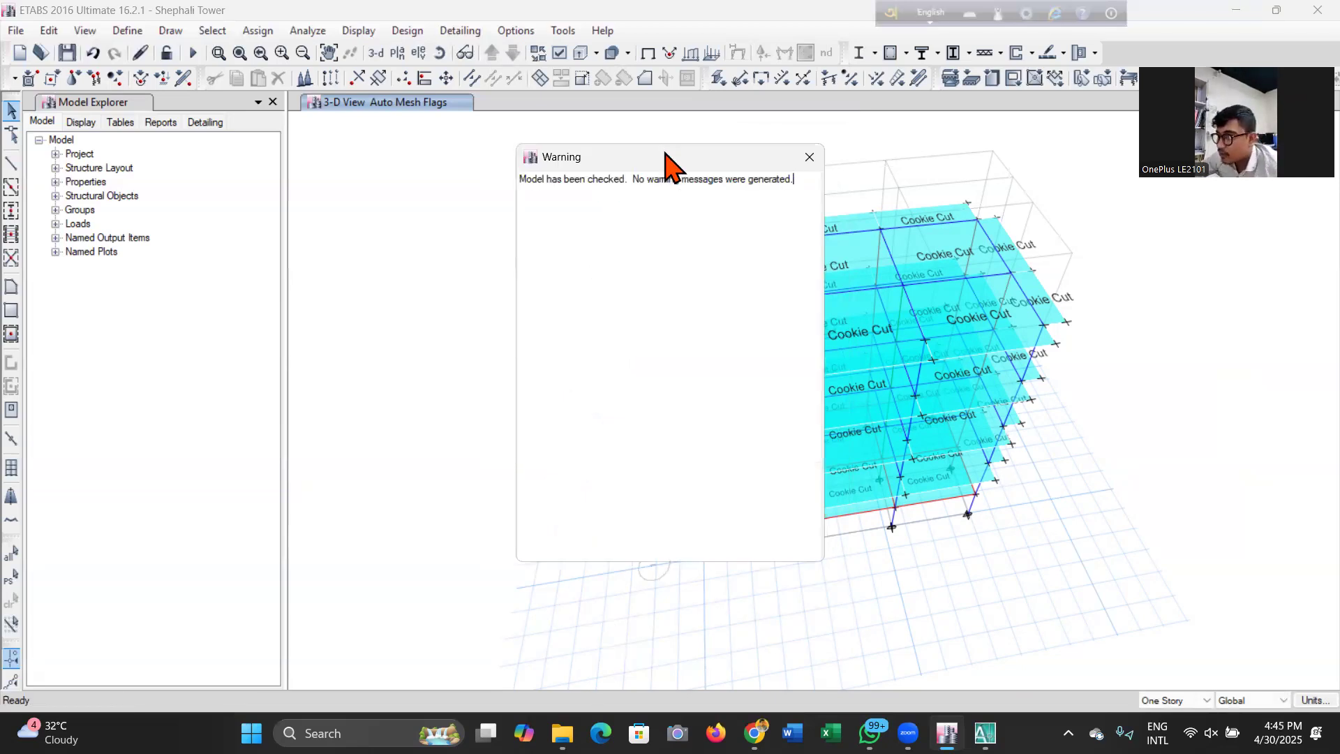
drag(665, 154, 411, 150)
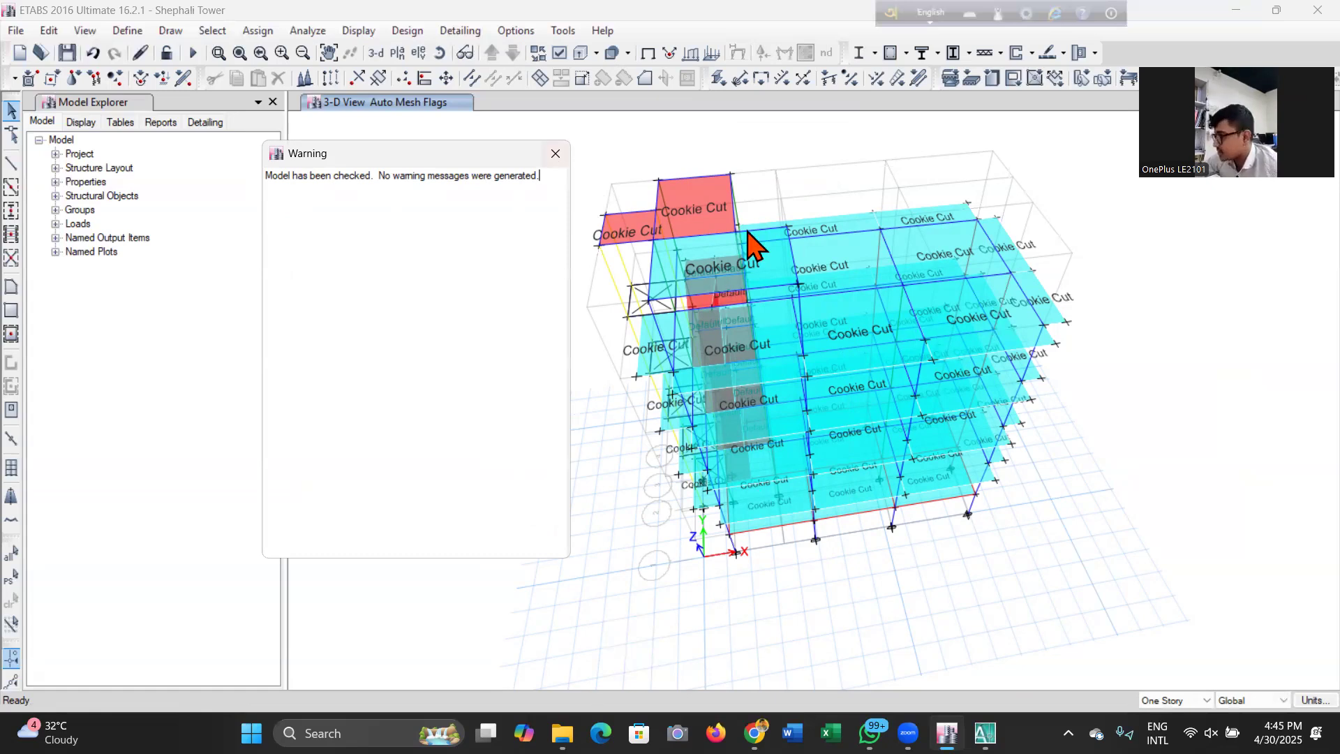
click(556, 153)
Restore the default 3-D view and run the structural analysis.
click(376, 53)
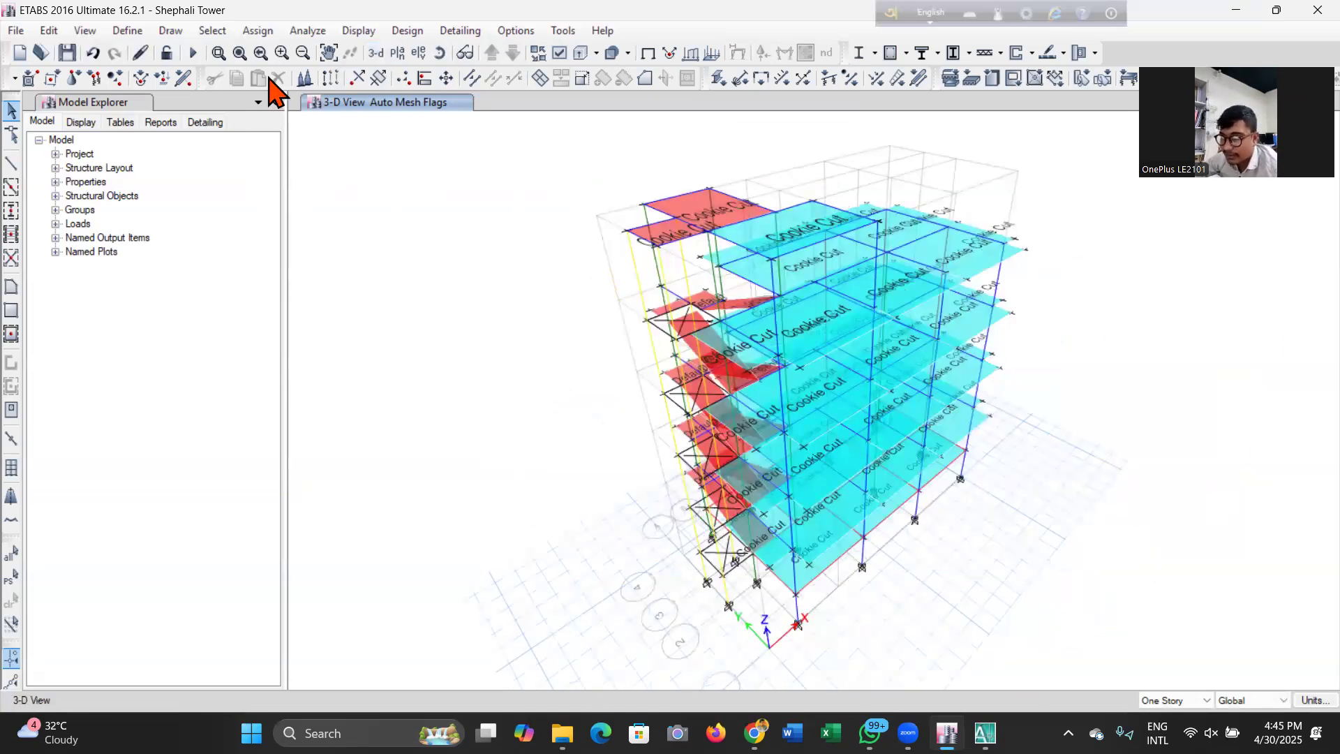
click(194, 54)
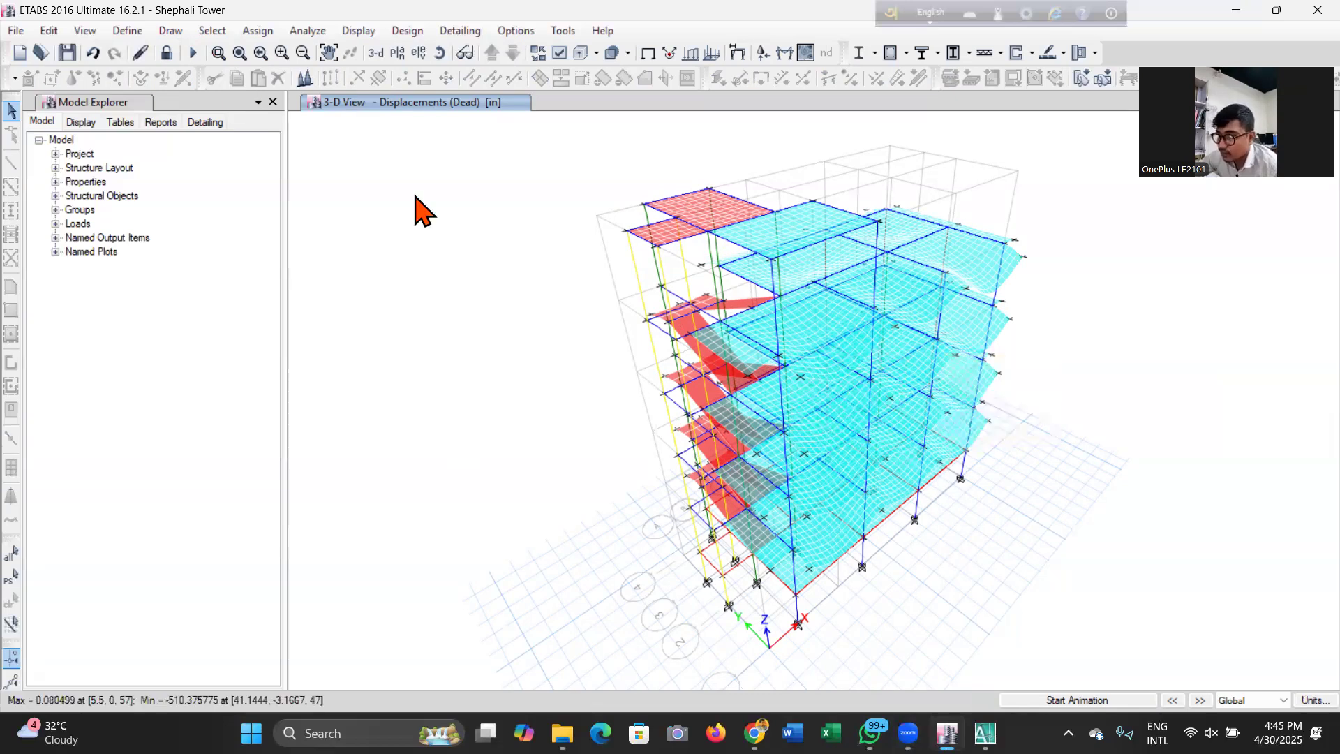
Examine the dead-load deformed shape from a rotated 3-D view, reading slab joint displacements, and restore the default 3-D view.
click(439, 54)
drag(559, 634, 551, 668)
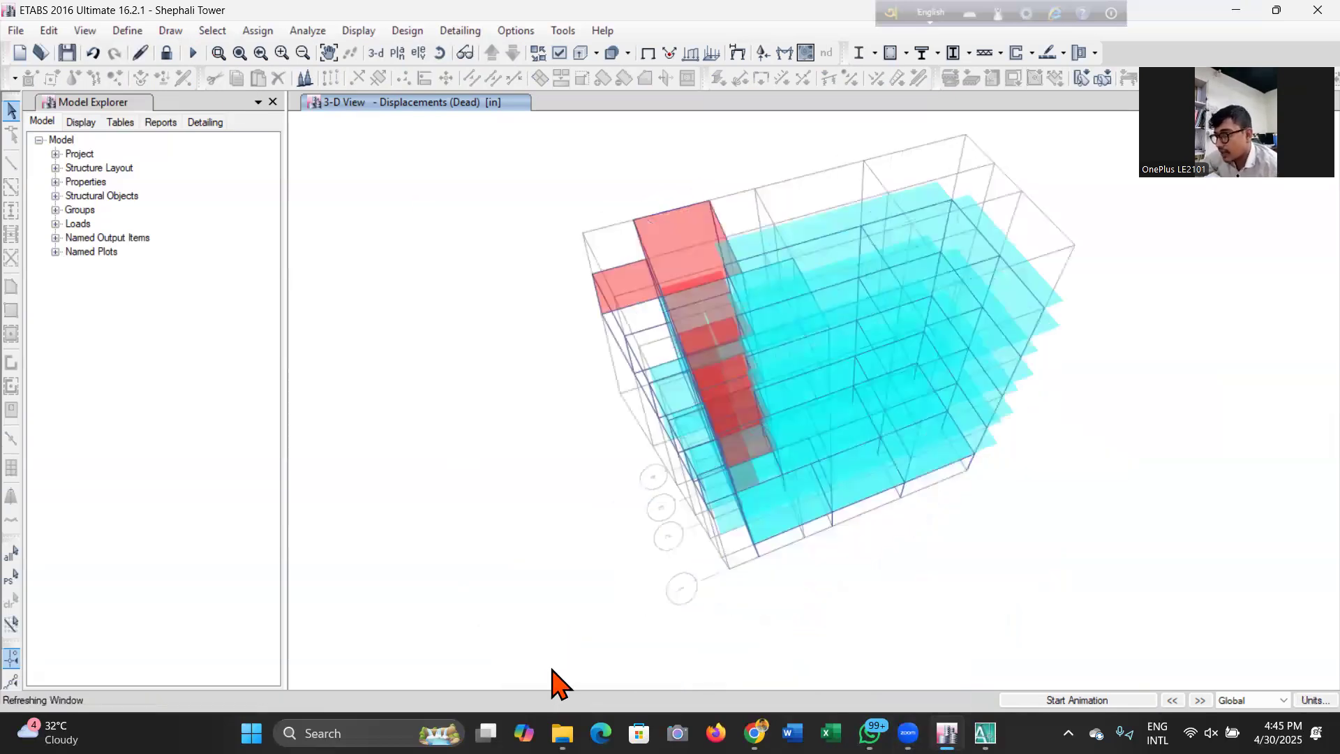
right_click(960, 343)
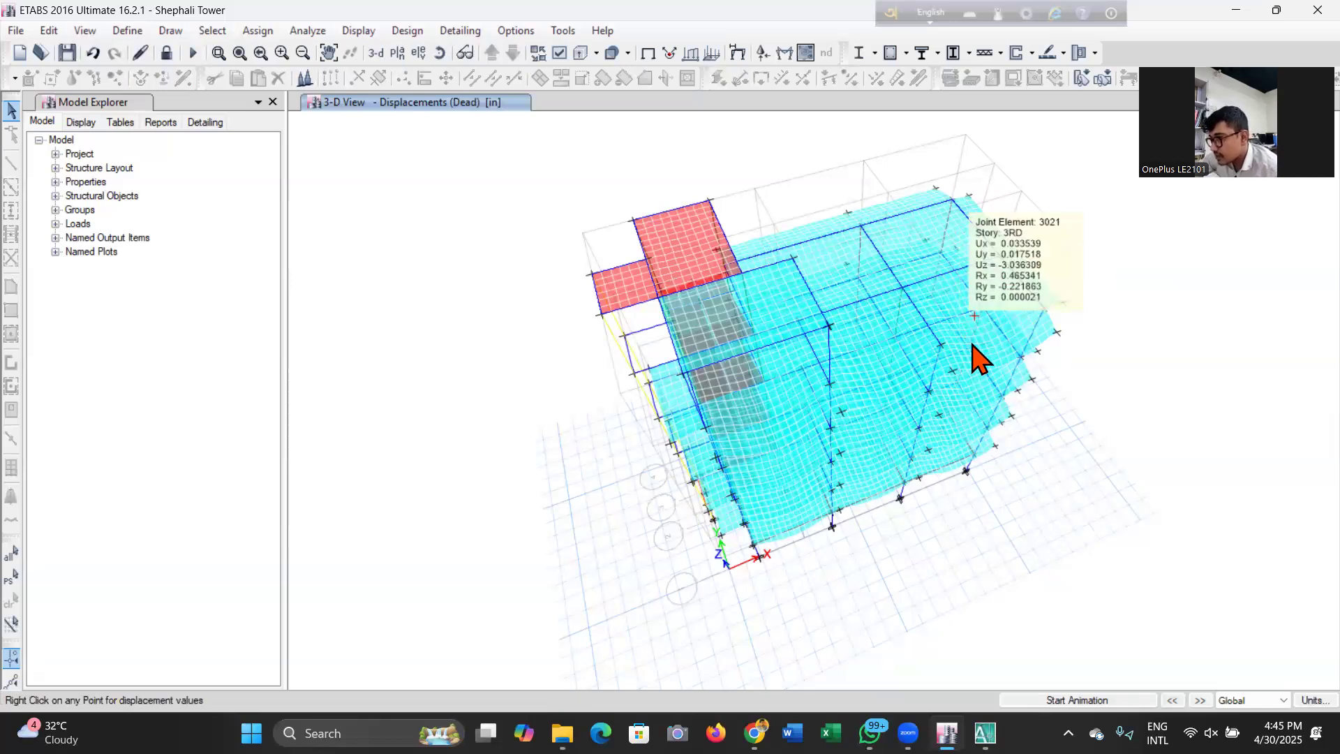
scroll(962, 345, up, 5)
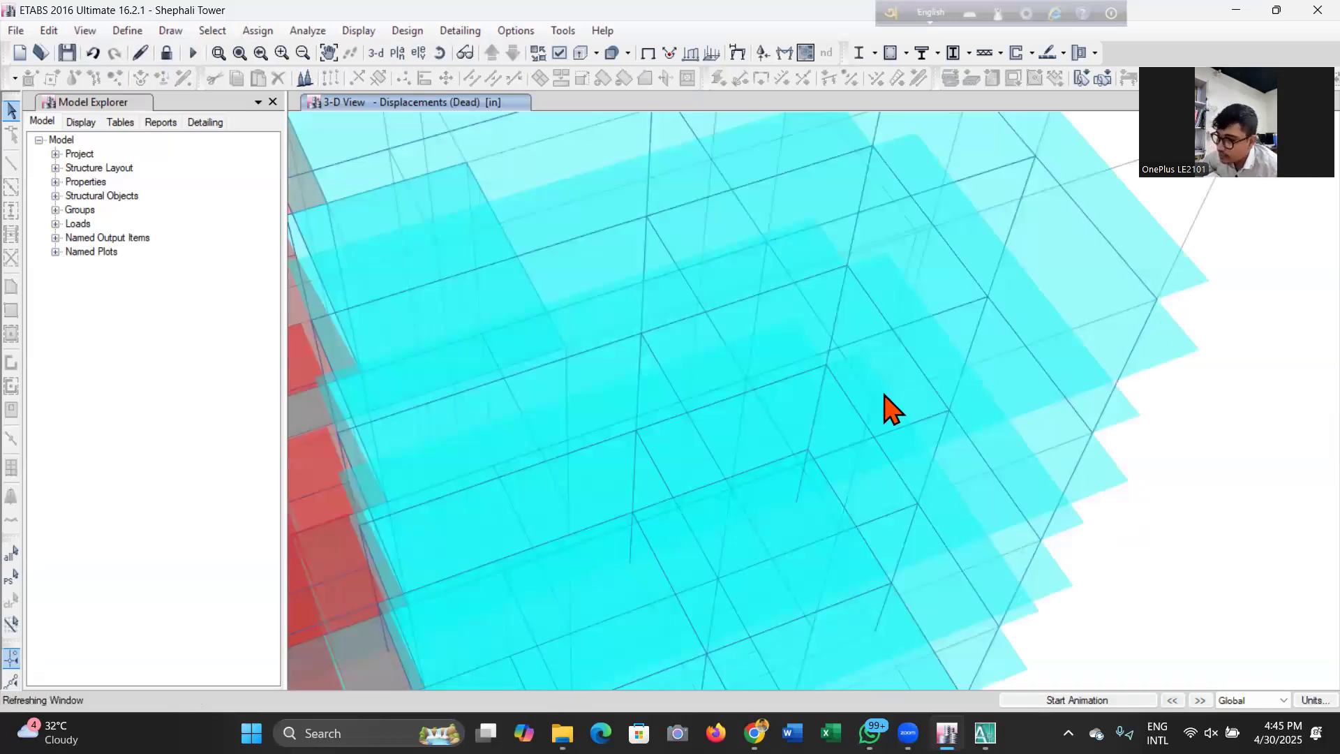
right_click(941, 398)
scroll(1103, 335, down, 5)
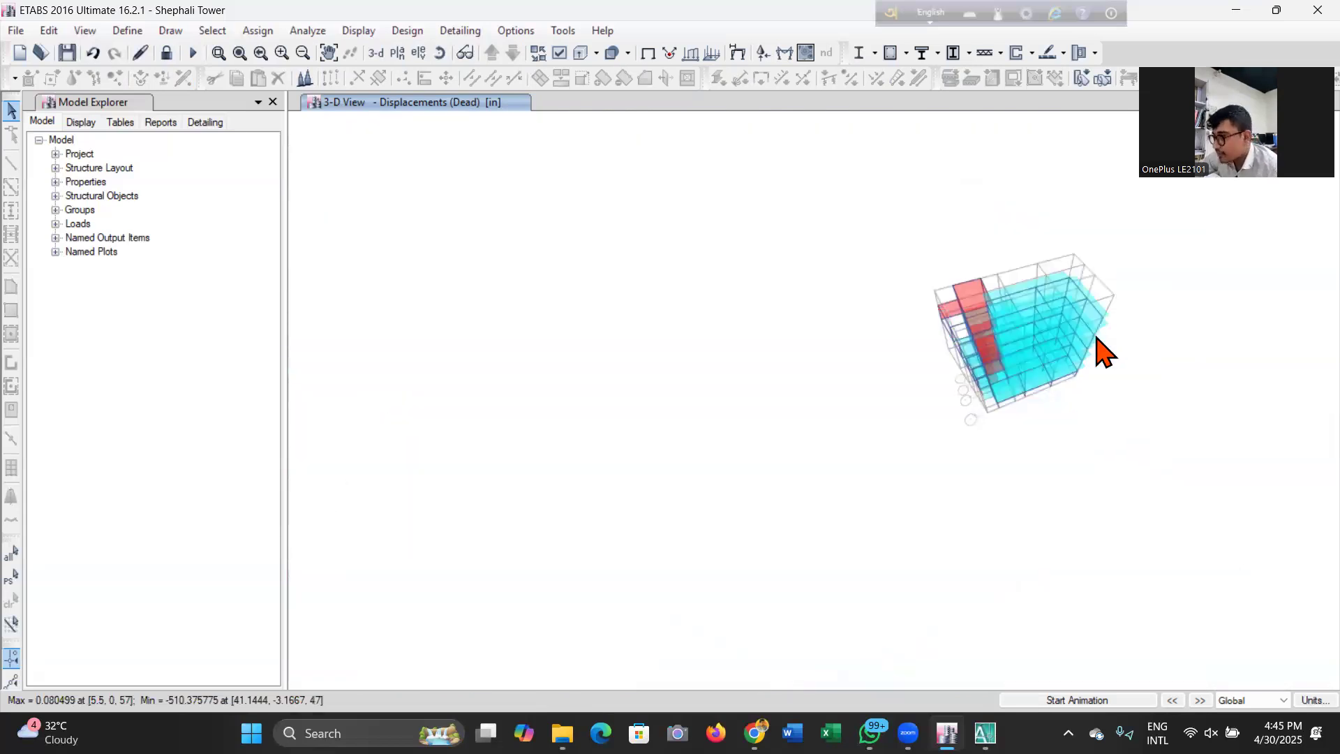
click(439, 53)
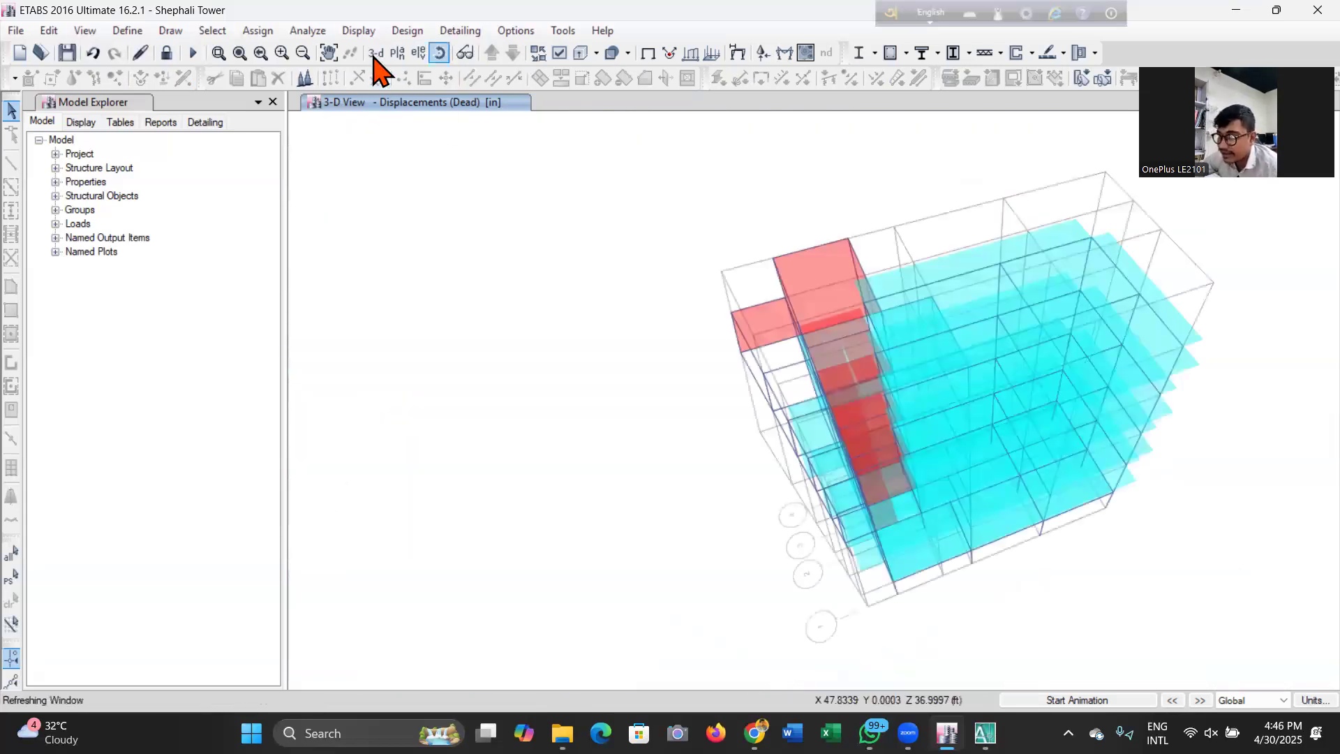
click(376, 53)
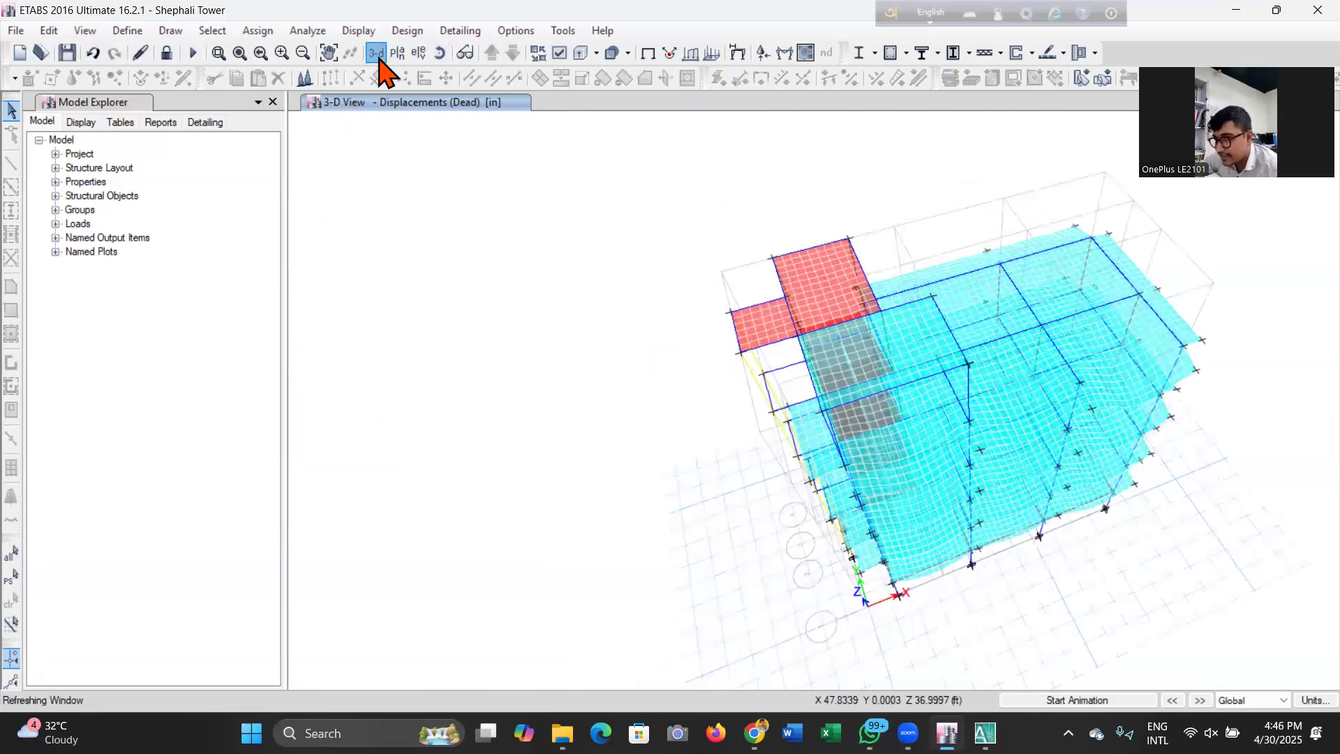
Read the dead-load displacements at several joints of the 4TH story slab and its overhanging edge.
right_click(1003, 311)
scroll(965, 264, up, 3)
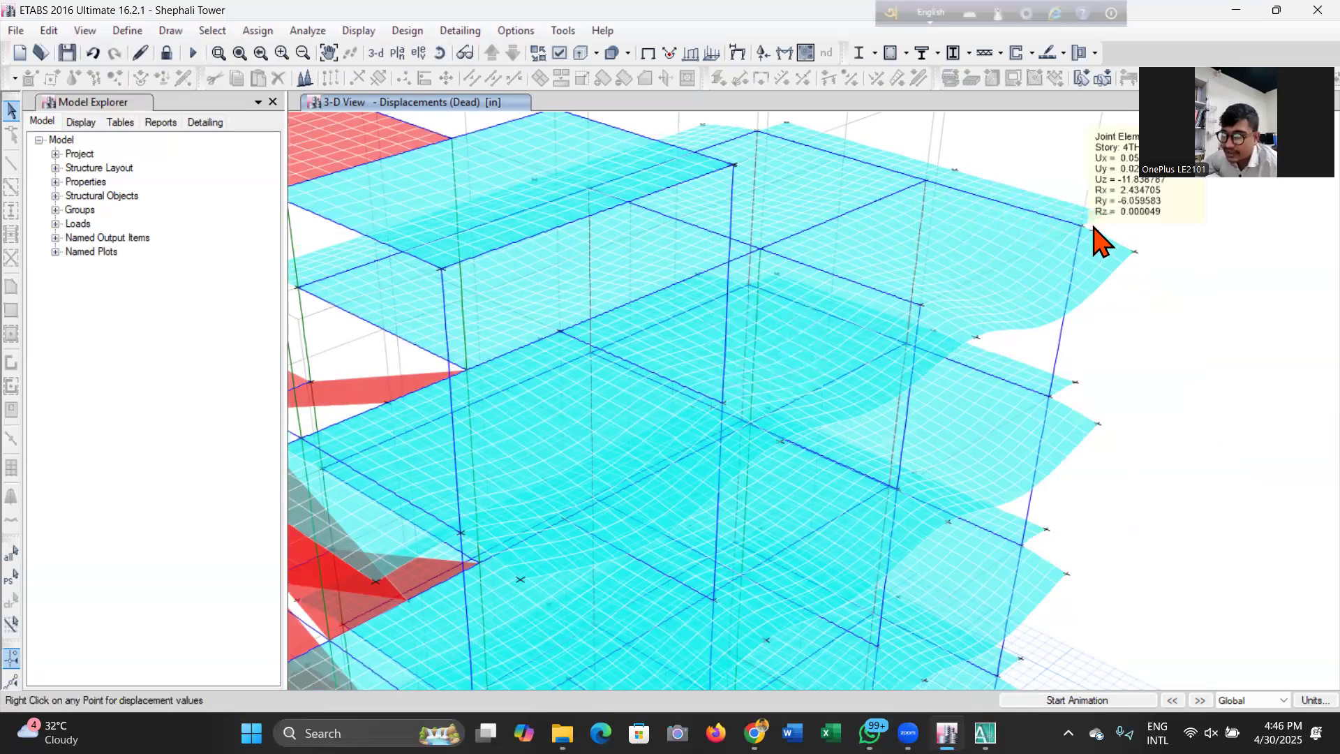
mouse_move(977, 248)
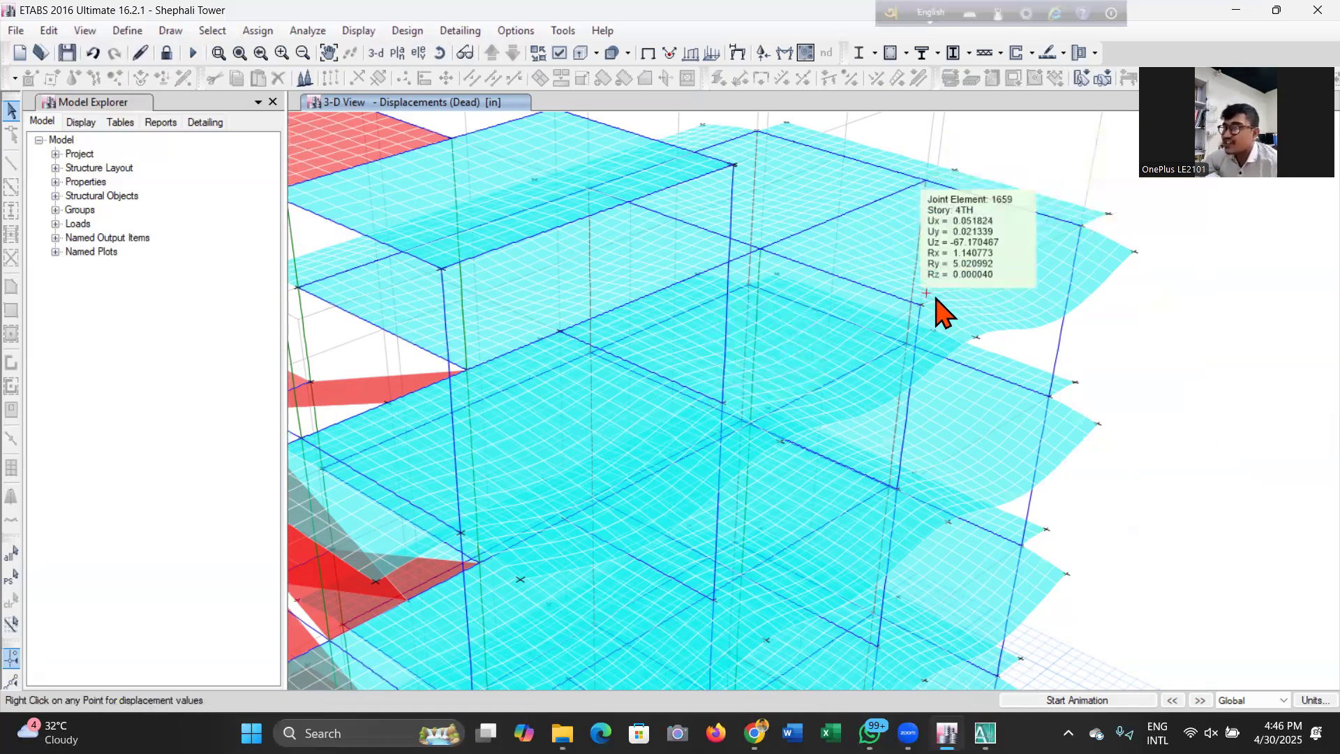
mouse_move(723, 409)
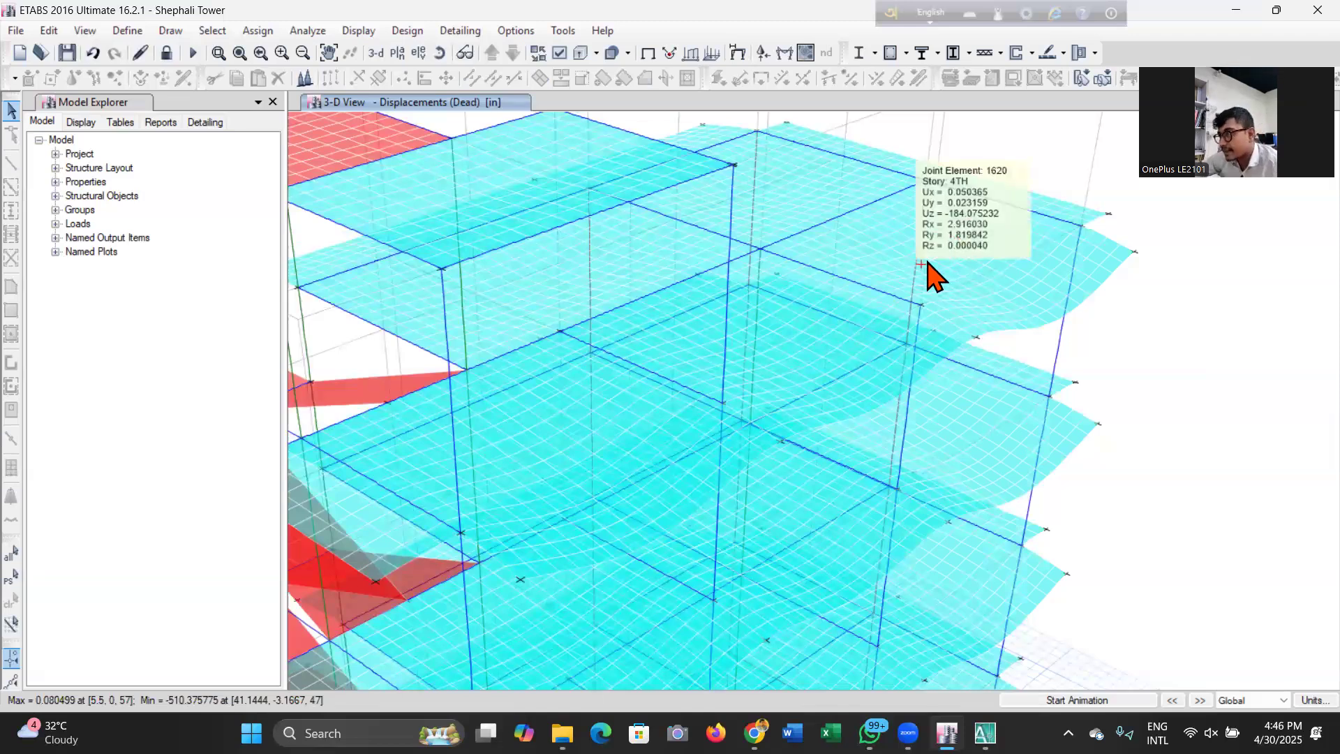
scroll(943, 272, down, 5)
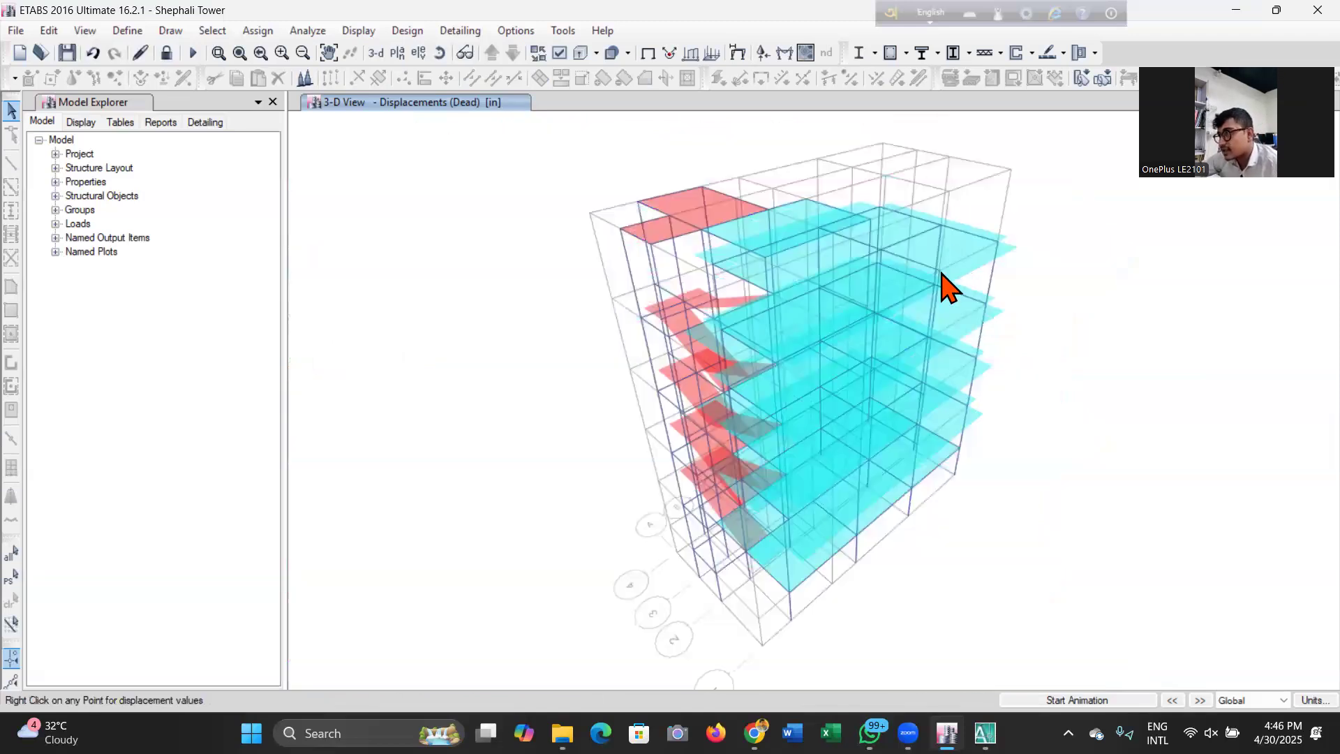
Inspect the deflected slabs on all stories from a low side angle and again from the default 3-D view.
click(440, 56)
drag(491, 504, 459, 323)
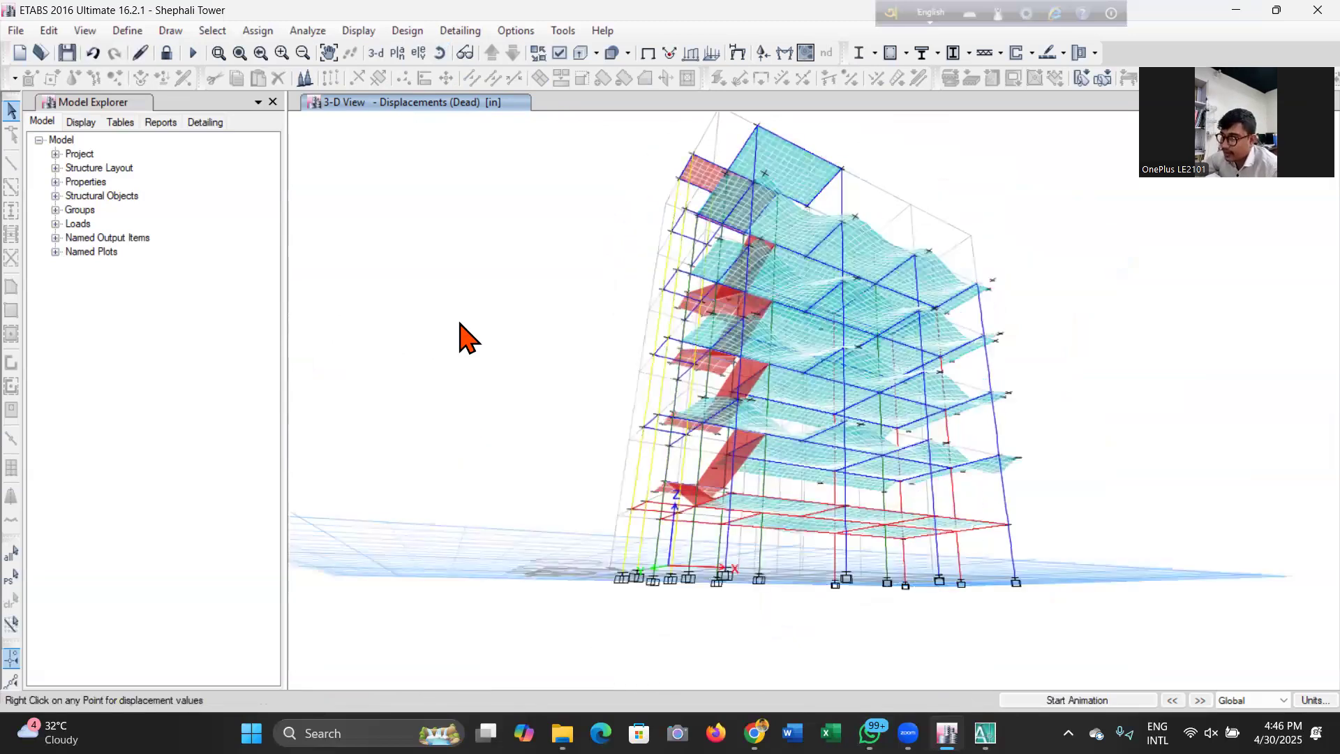
scroll(986, 242, up, 5)
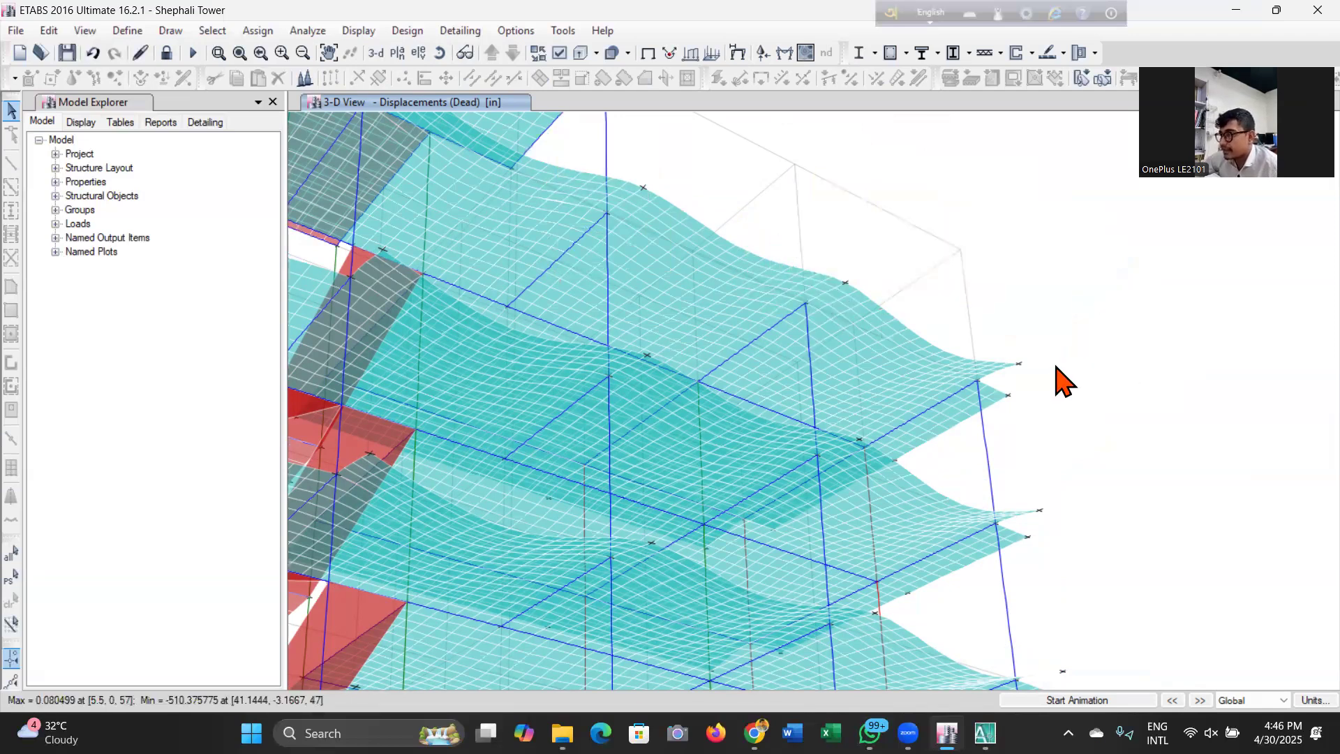
scroll(1061, 380, down, 5)
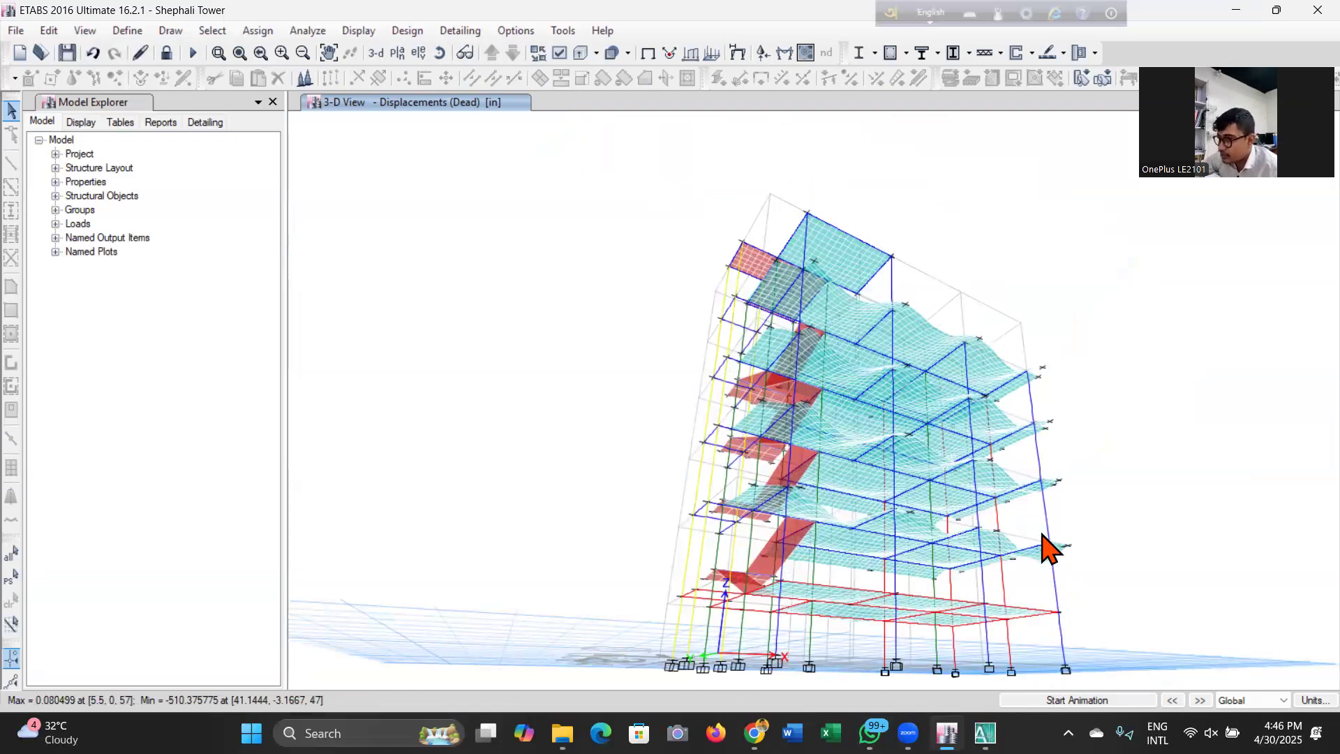
click(377, 53)
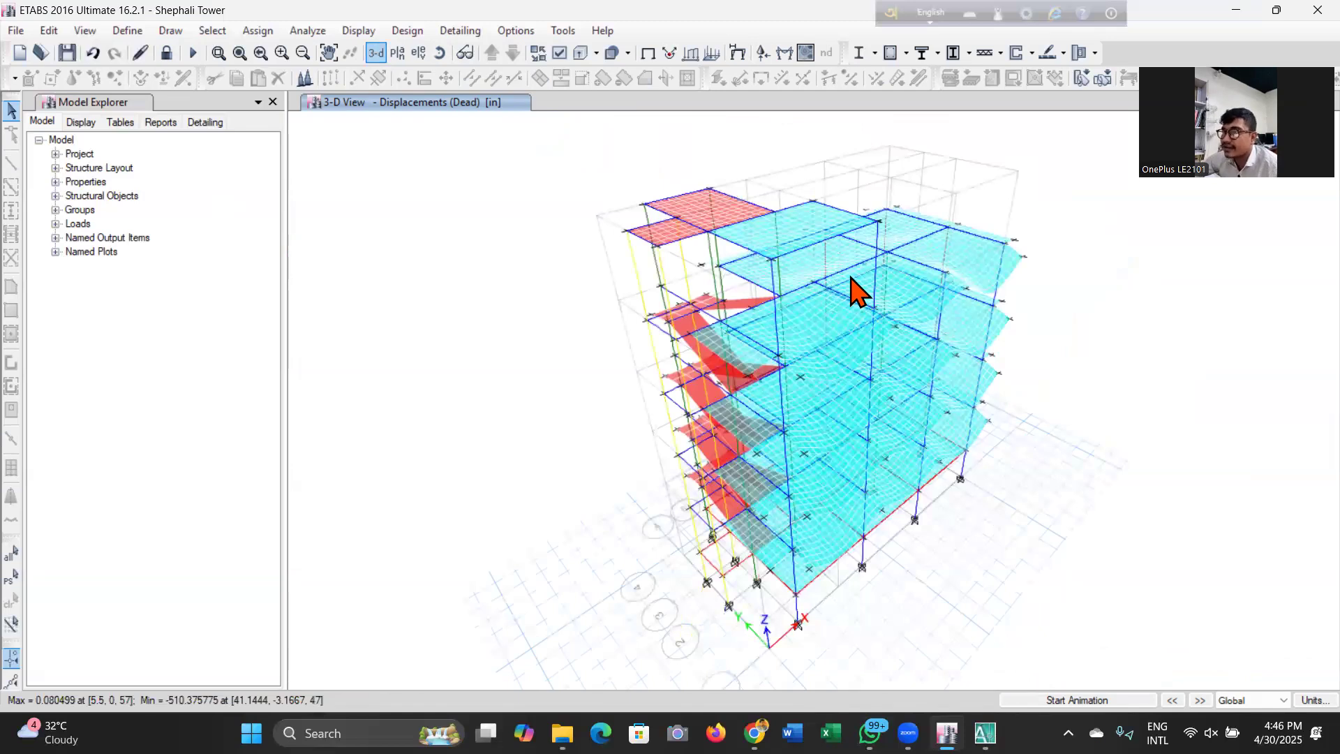
scroll(957, 276, up, 5)
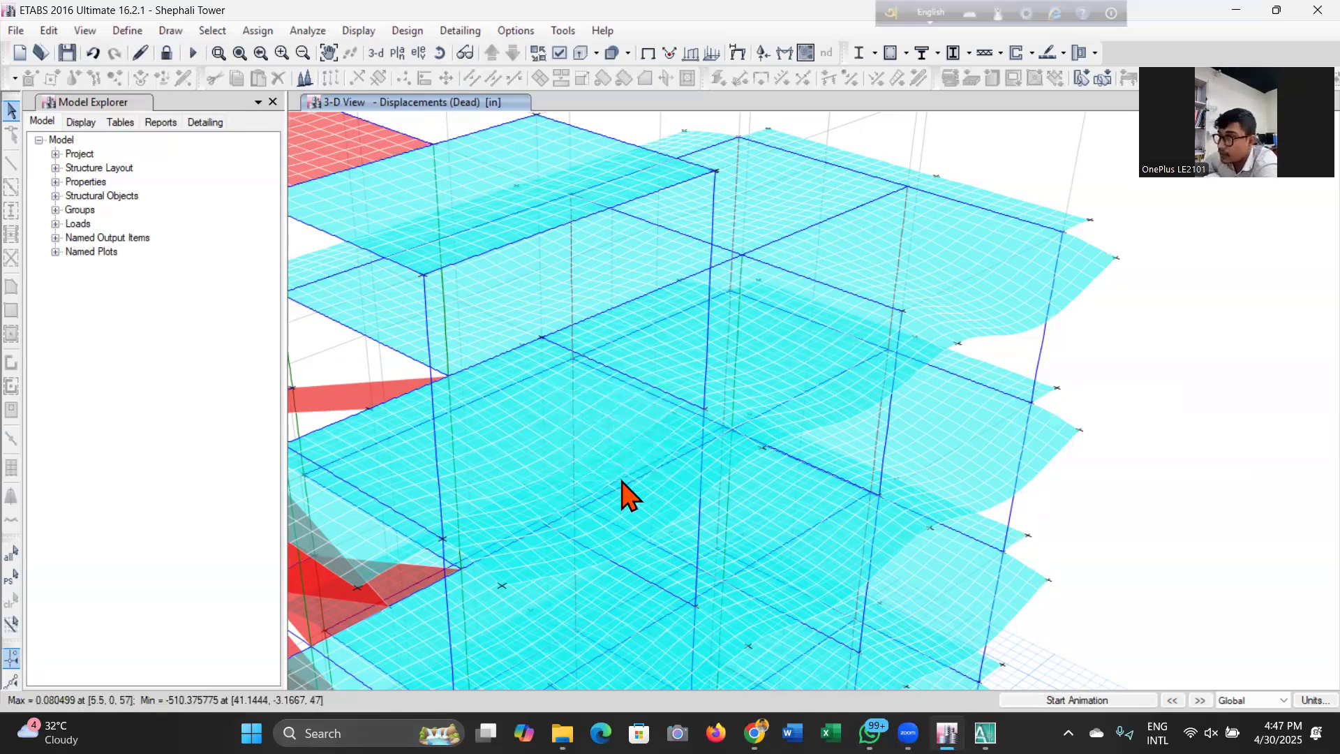
scroll(622, 492, down, 5)
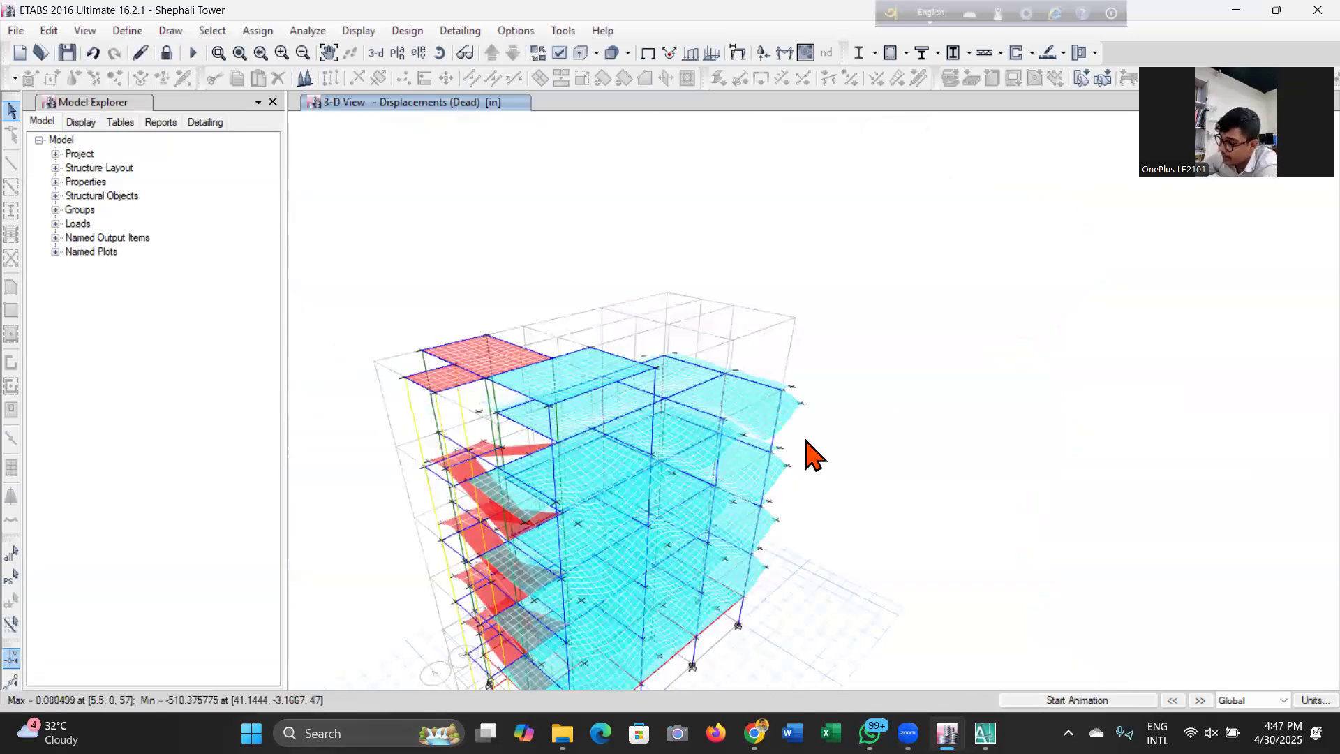
middle_drag(805, 440, 908, 375)
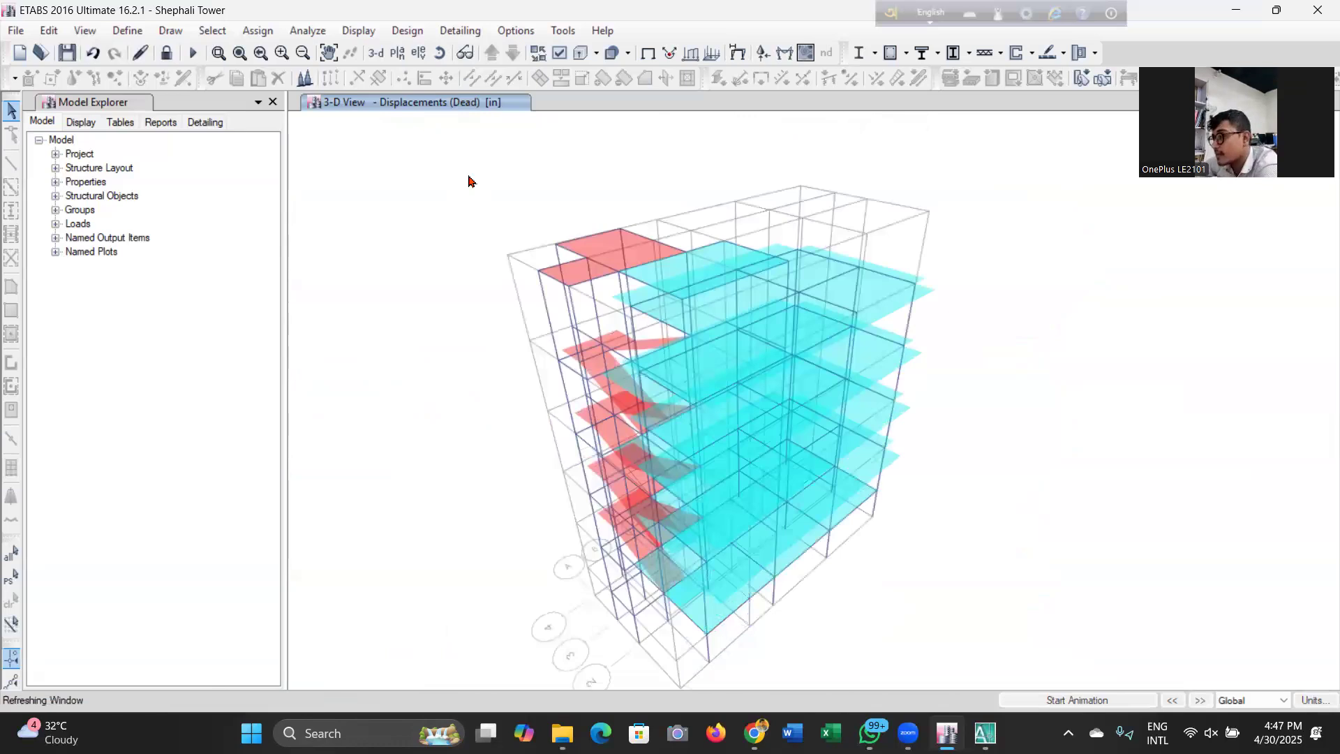
Display the support reactions in tabulated form for the DL+LL load combination, showing only the Fz component.
click(763, 54)
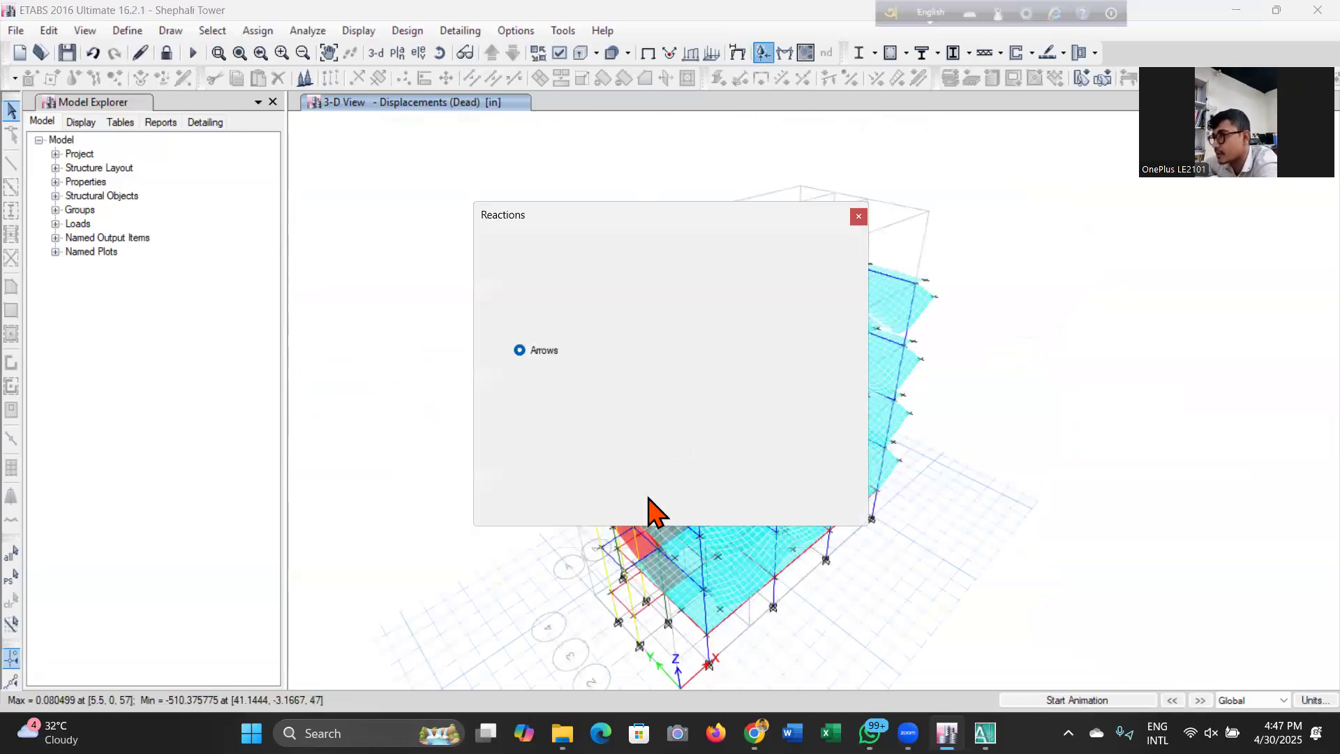
click(634, 275)
click(551, 373)
click(740, 515)
click(587, 517)
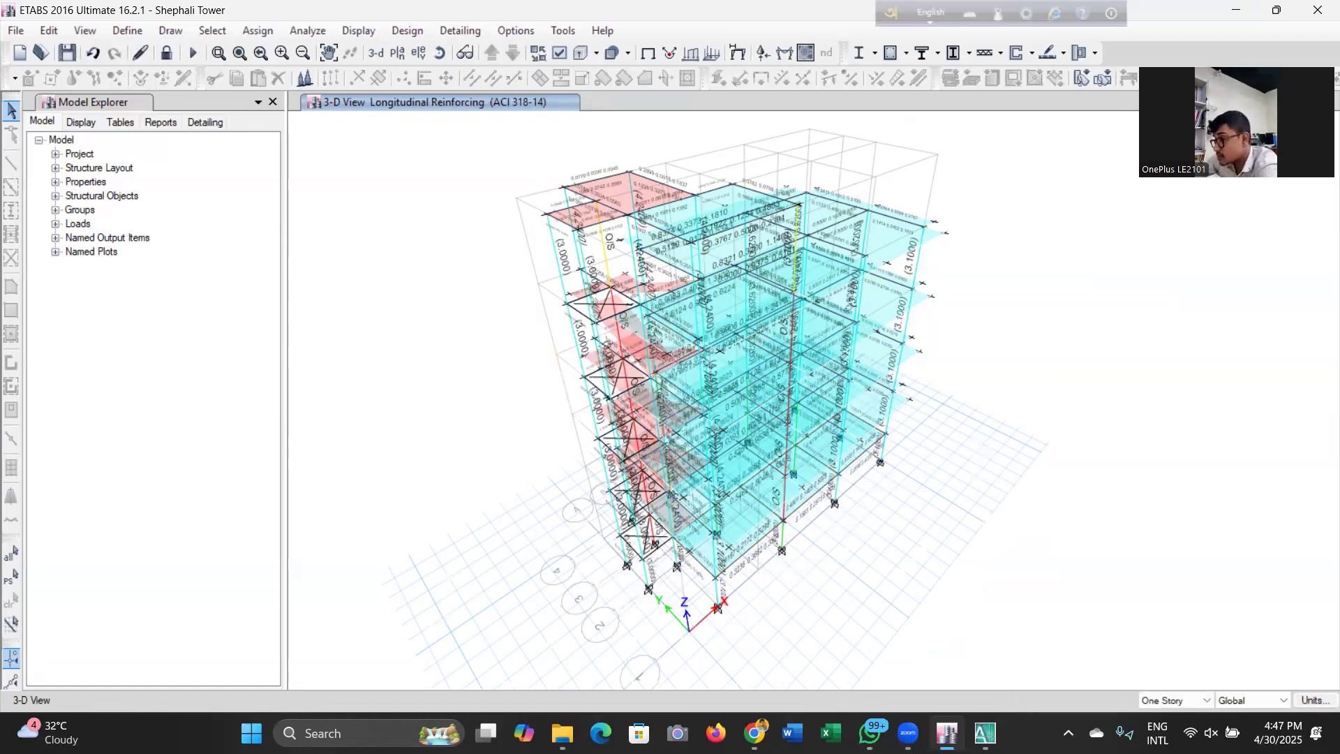
Inspect the longitudinal reinforcing results in a rotated 3-D view and in the GF plan, including the column at grid B-3.
click(440, 54)
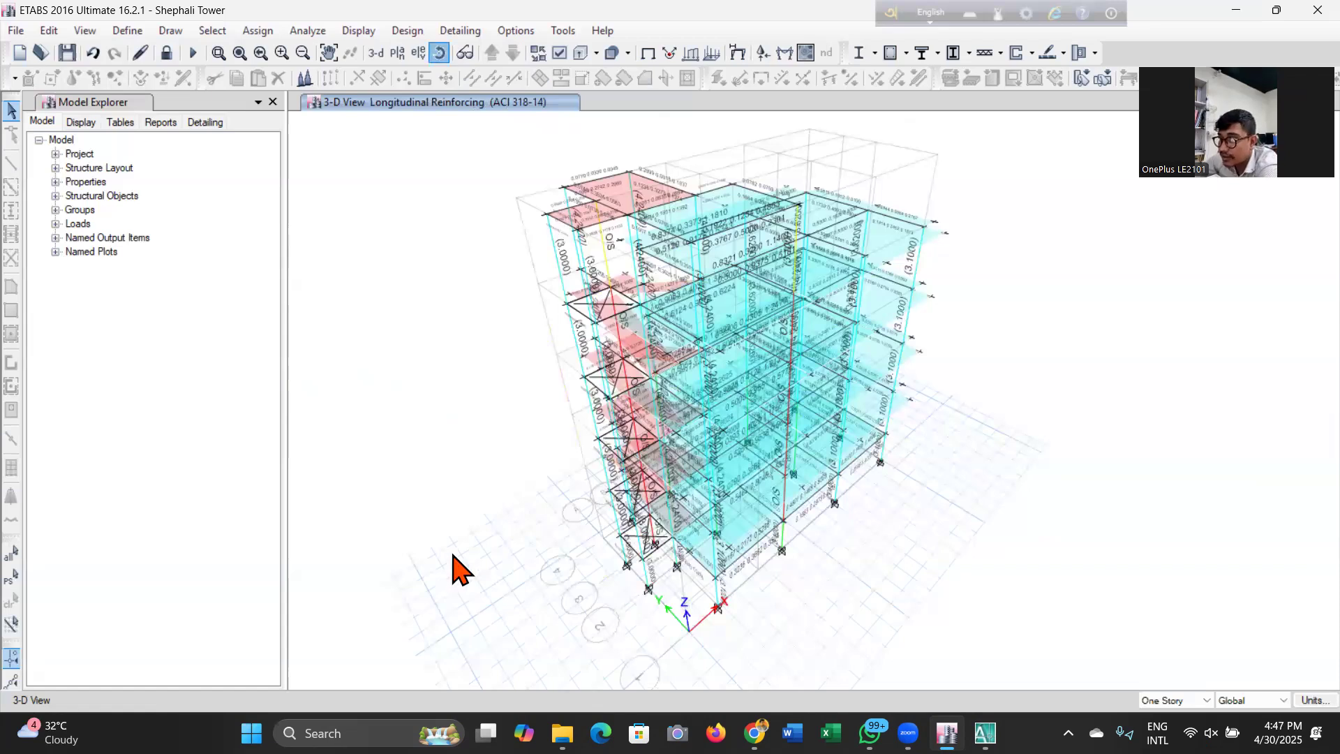
drag(409, 532, 392, 536)
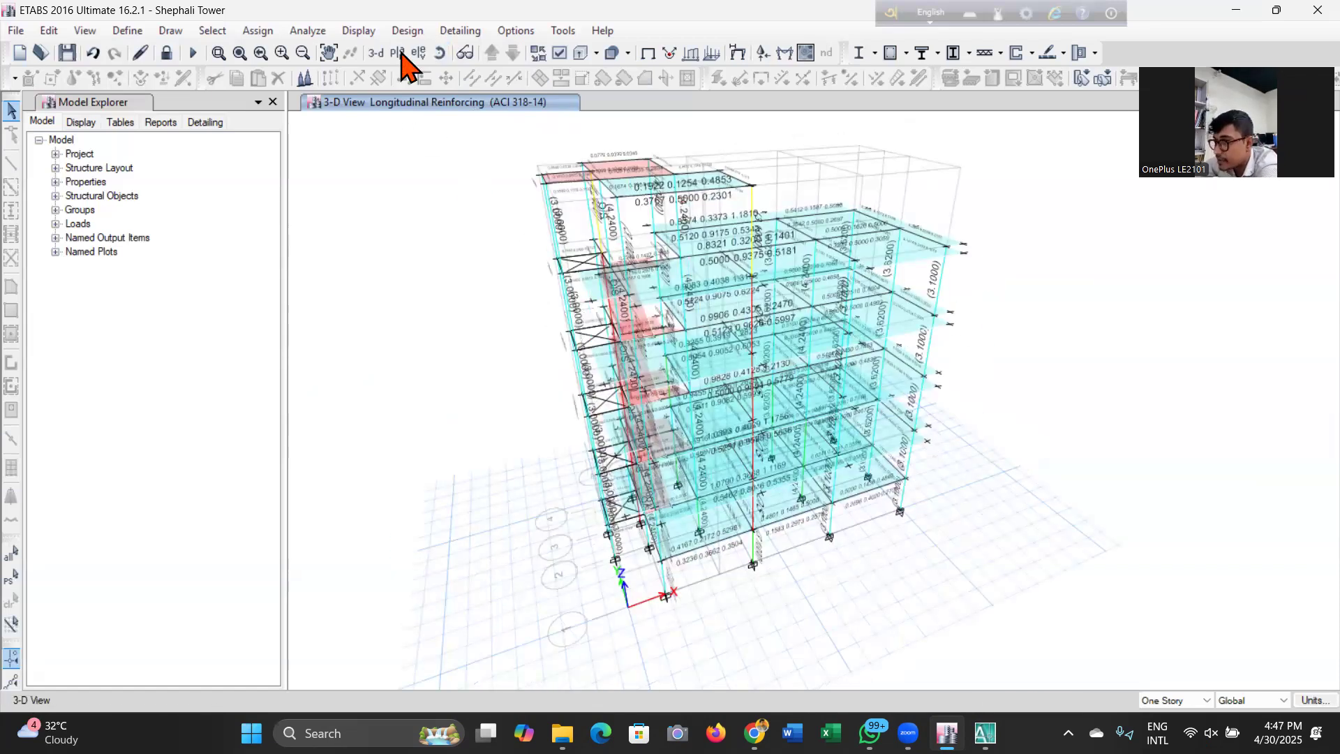
click(602, 369)
click(734, 577)
click(592, 577)
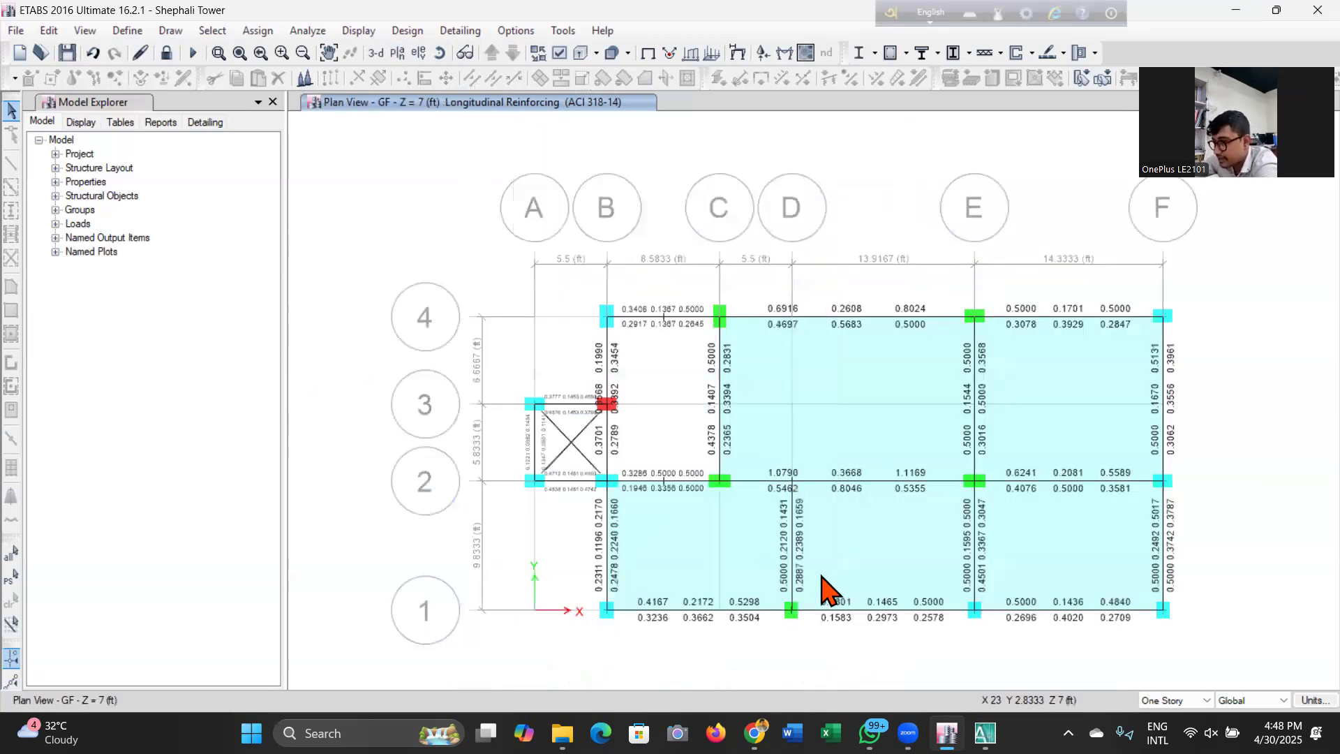
scroll(558, 374, up, 5)
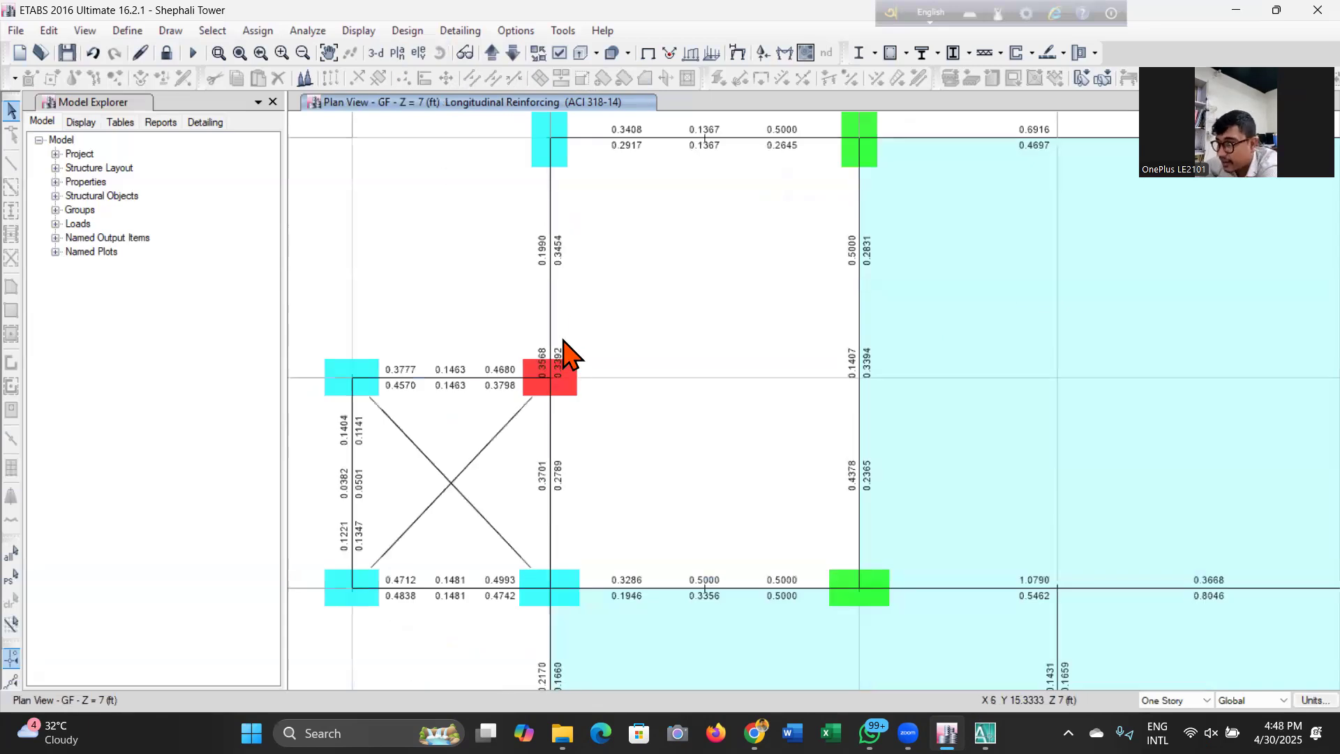
scroll(590, 384, down, 4)
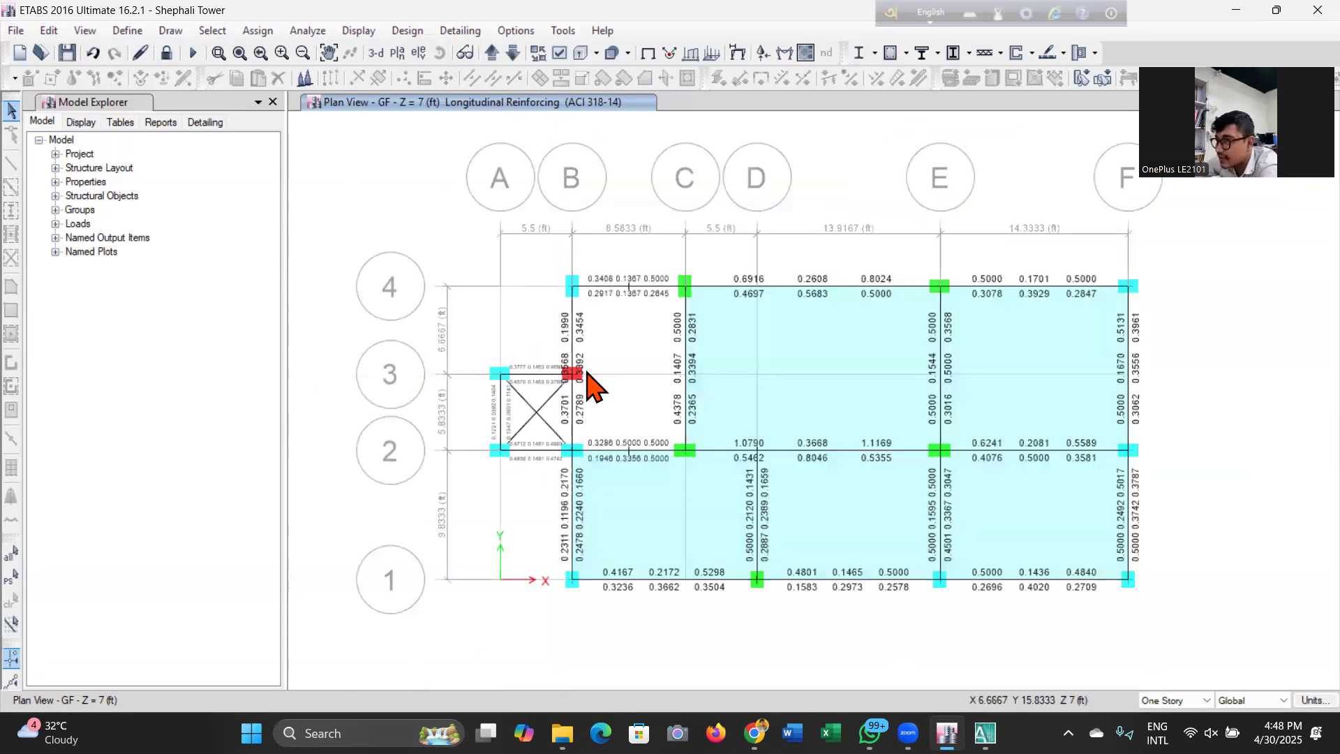
Show the Base plan with tabulated Fz support reactions for the DL+LL combination.
click(513, 52)
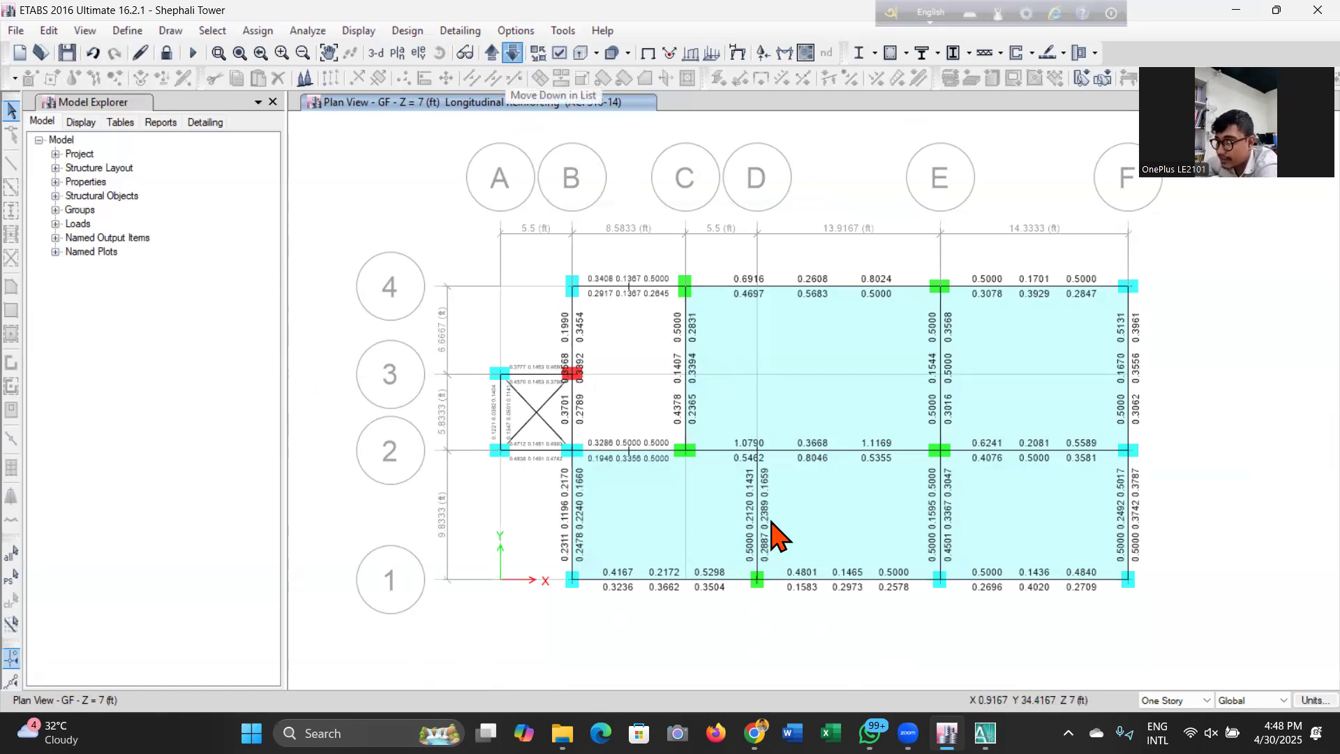
click(762, 54)
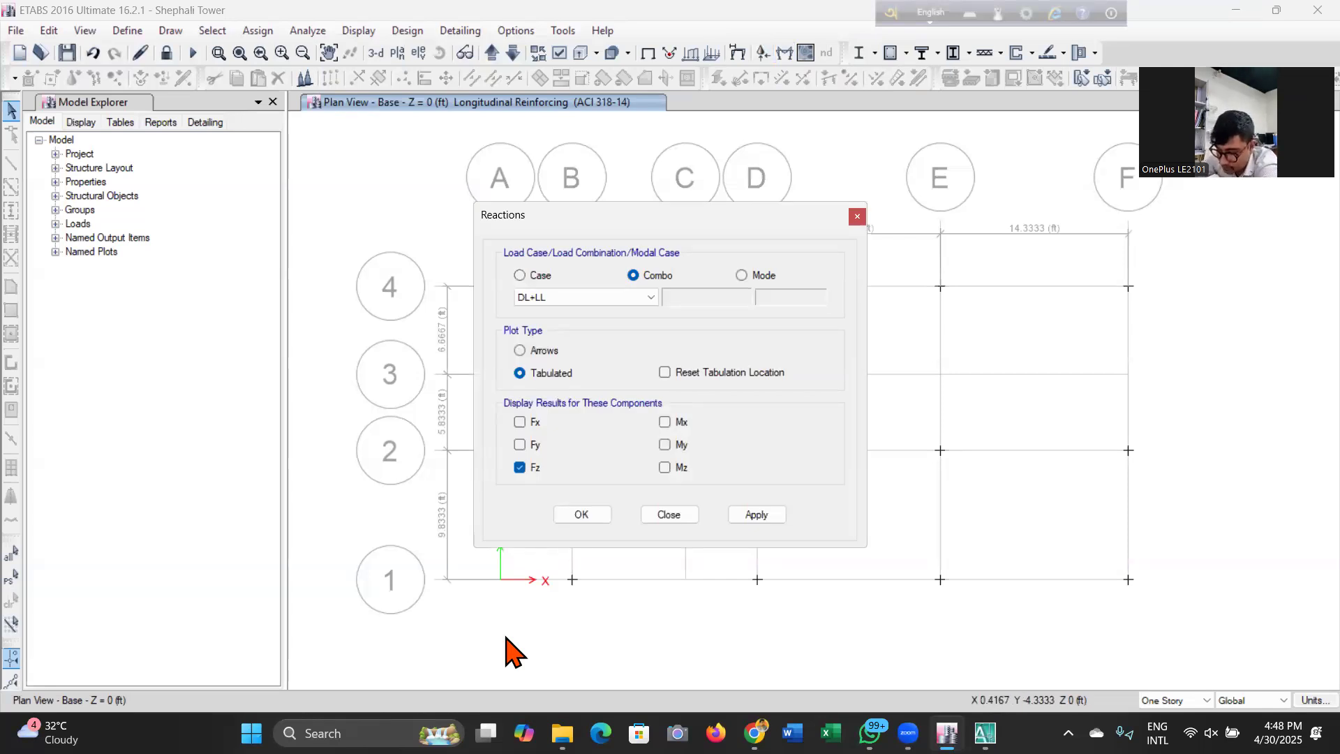
click(779, 514)
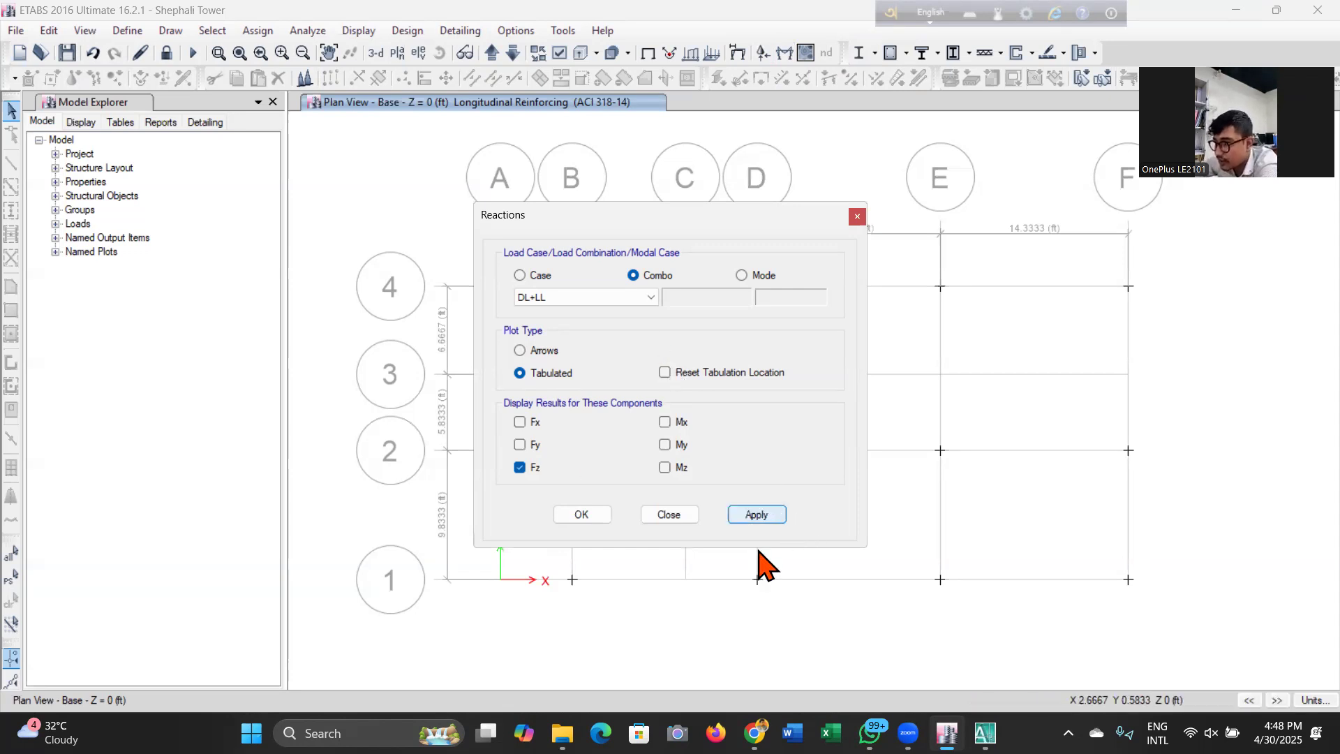
click(601, 514)
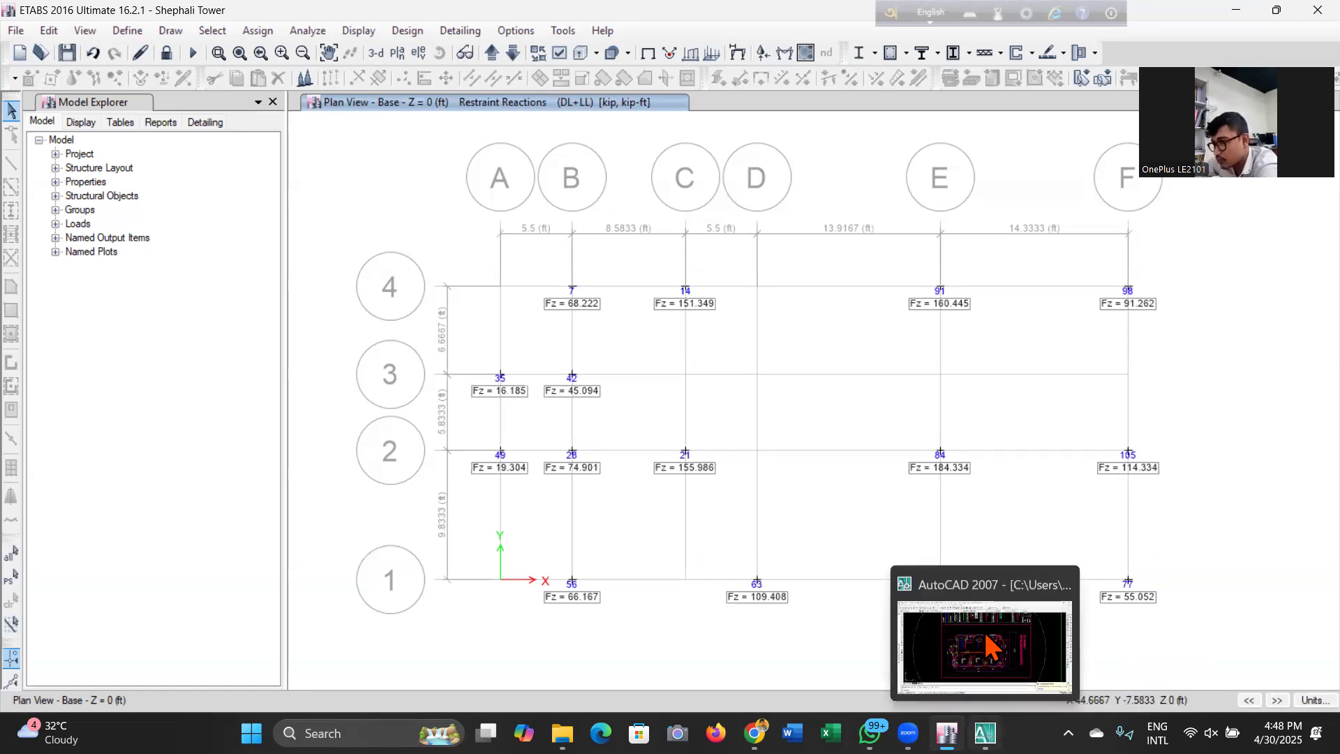
Switch to AutoCAD and add a vertical linear dimension between grid lines 4 and 2 beside grid F in the column layout plan.
mouse_move(985, 733)
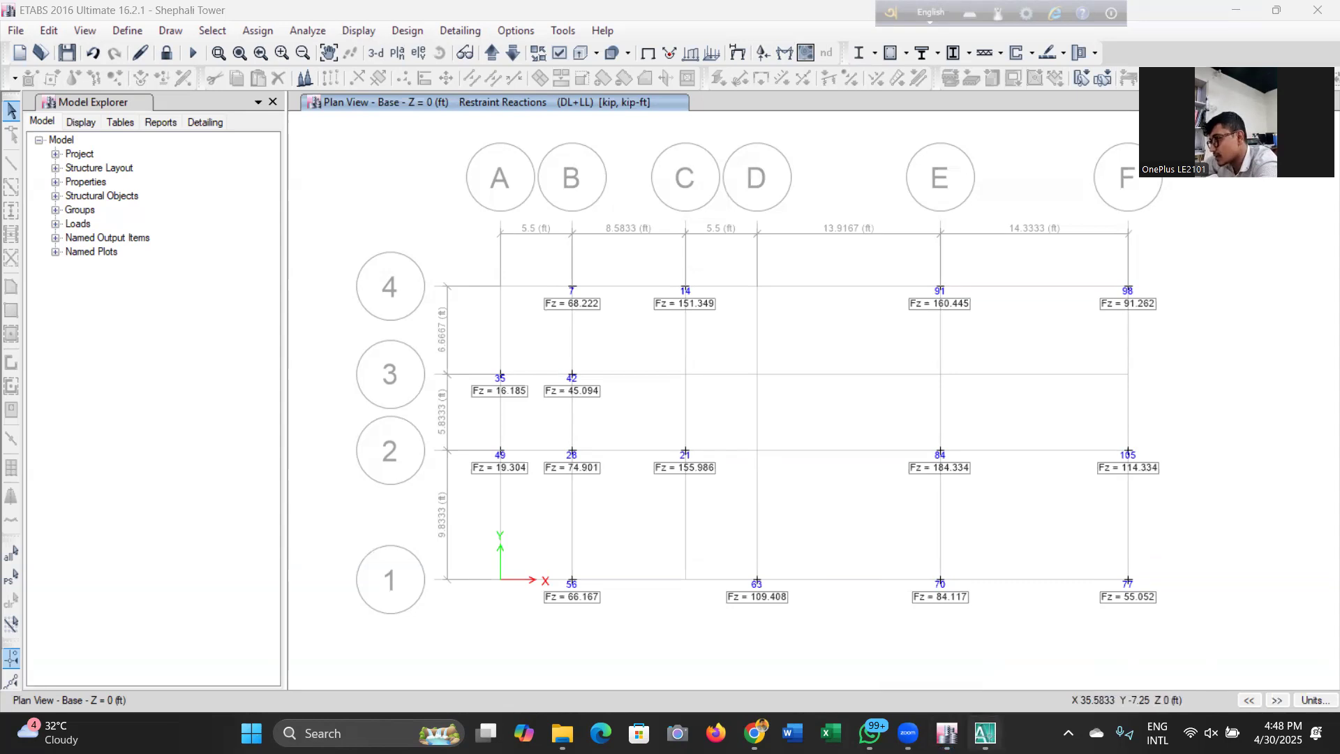
click(985, 733)
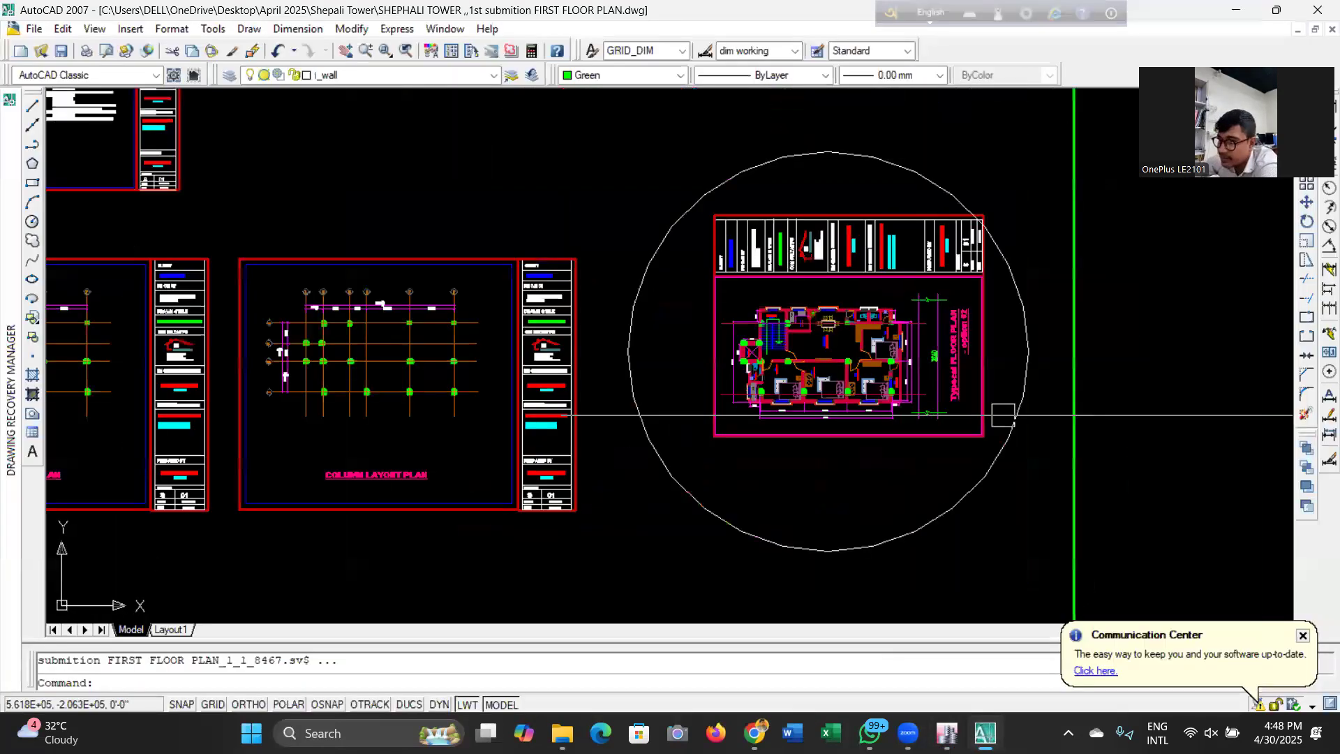
scroll(305, 351, up, 6)
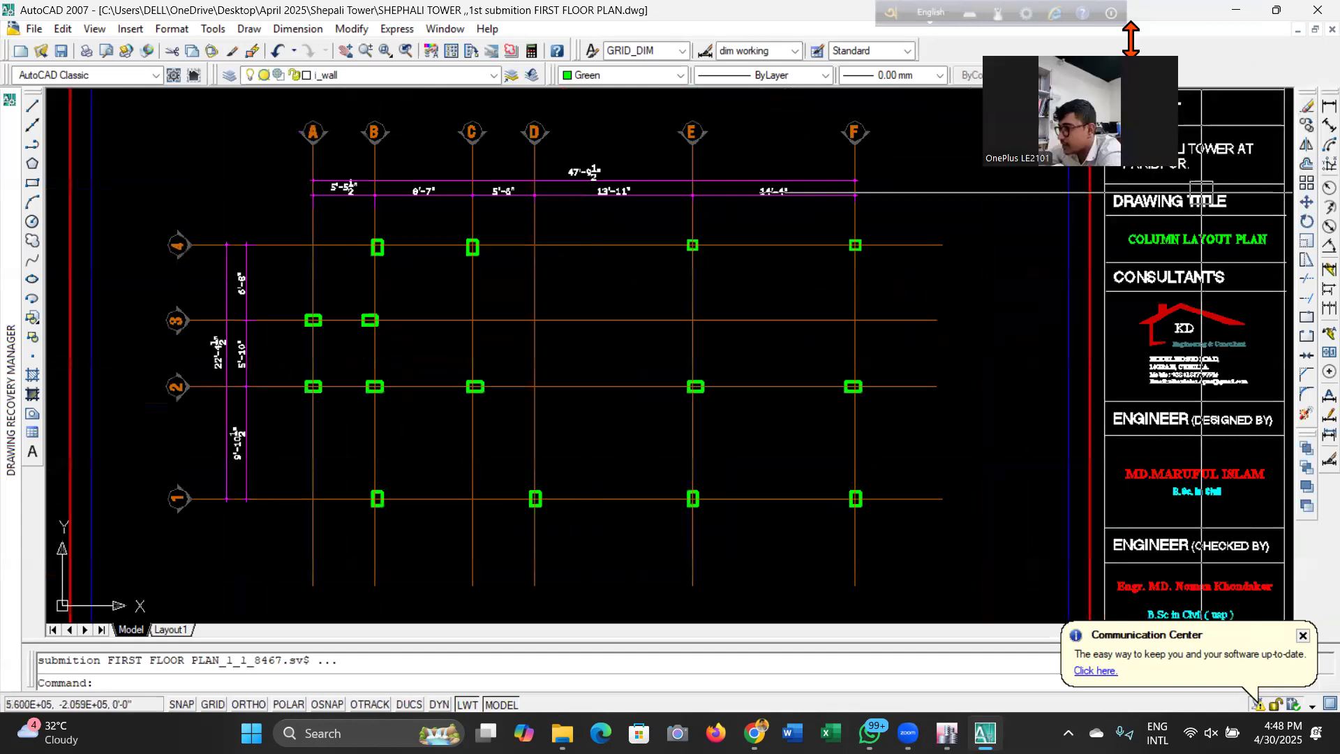
click(1329, 106)
click(883, 243)
click(883, 385)
click(881, 345)
scroll(881, 350, up, 5)
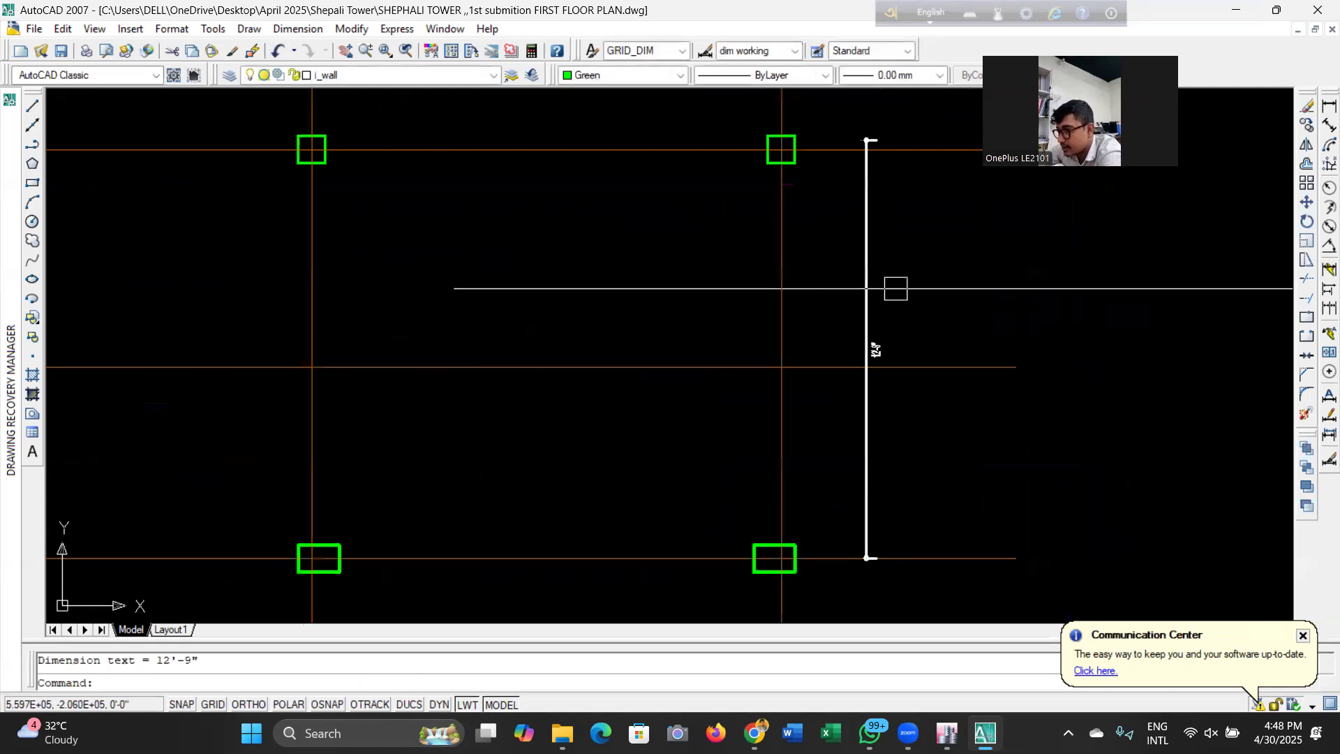
scroll(741, 275, down, 8)
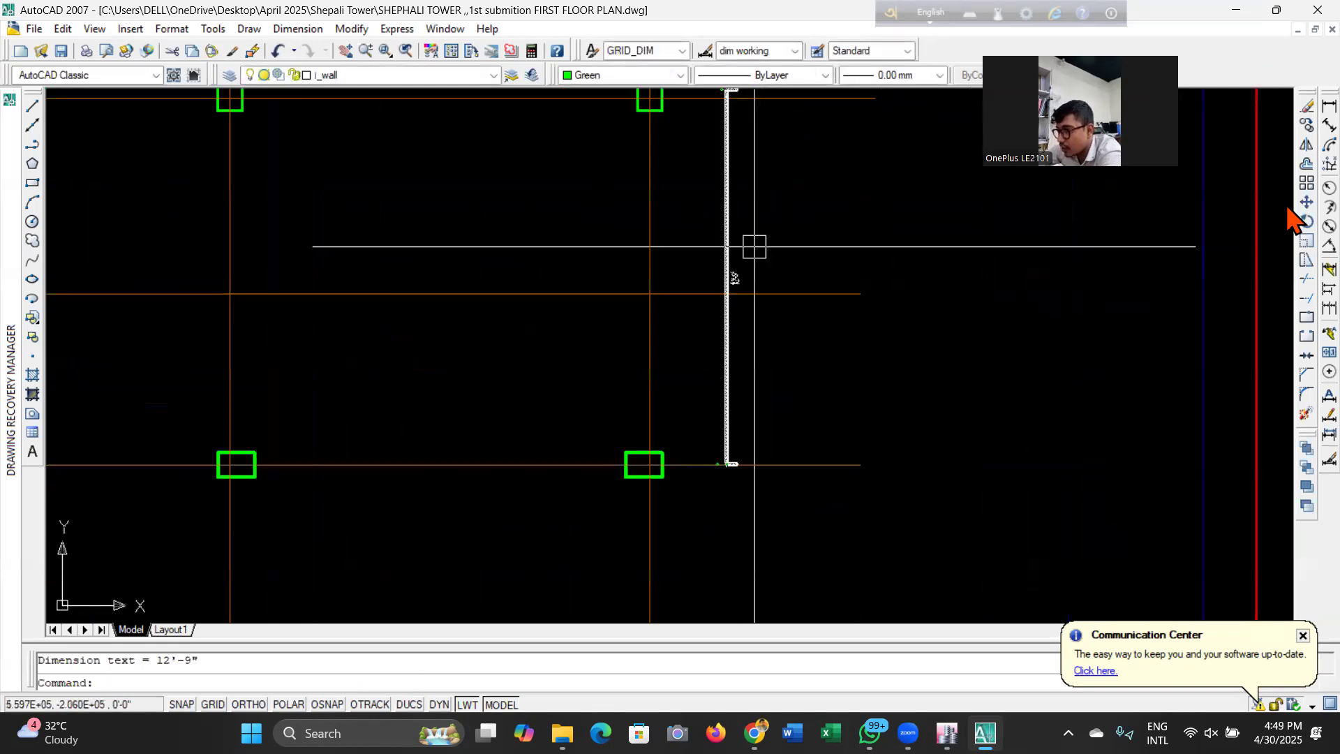
Add a vertical linear dimension between grid lines 2 and 1 beside grid F, in line with the existing dimension above it.
click(1329, 106)
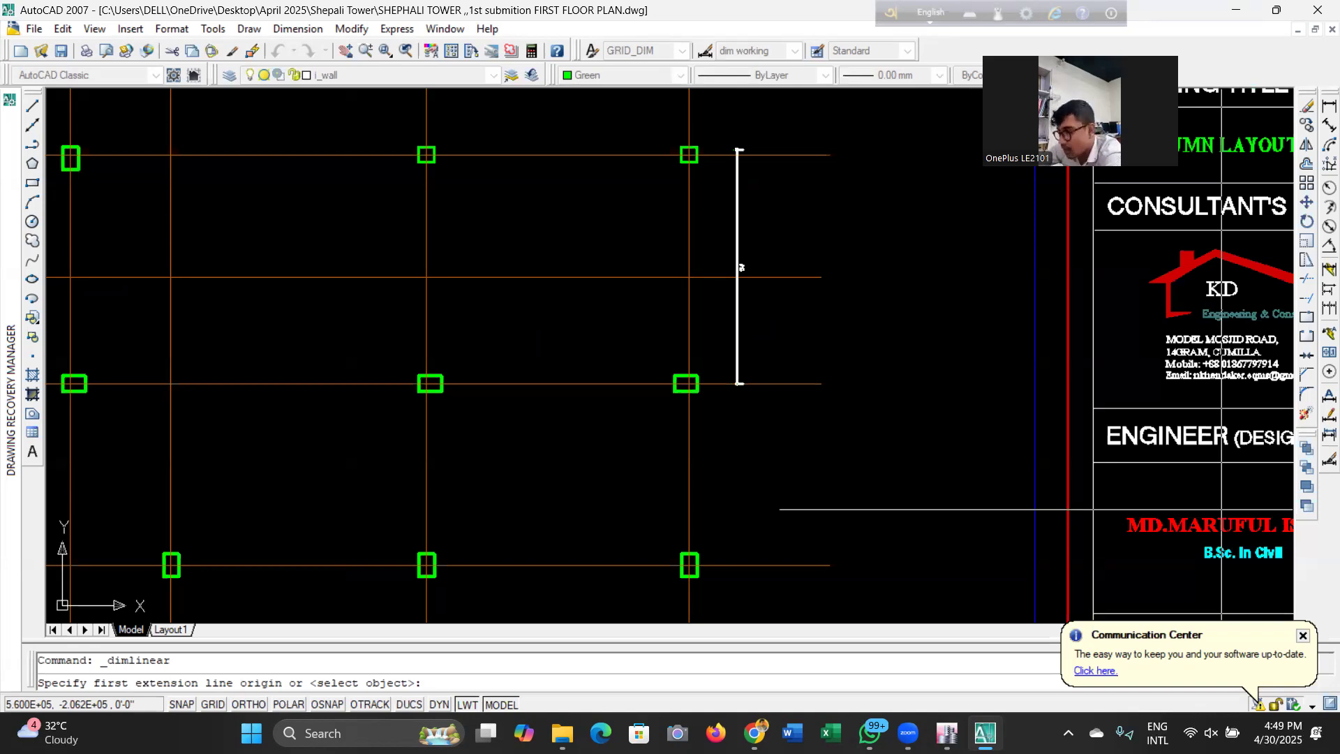
click(742, 384)
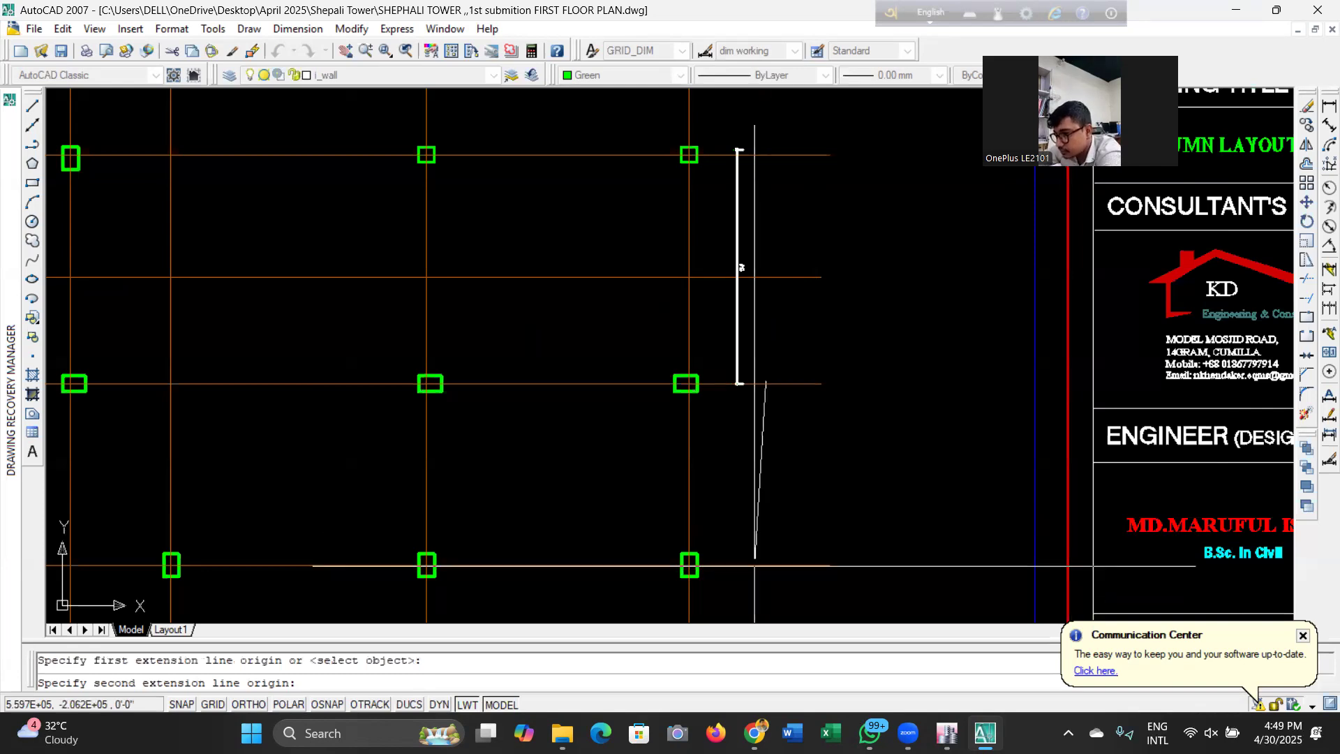
click(755, 566)
click(740, 502)
scroll(756, 500, up, 9)
scroll(778, 454, down, 14)
scroll(775, 430, up, 3)
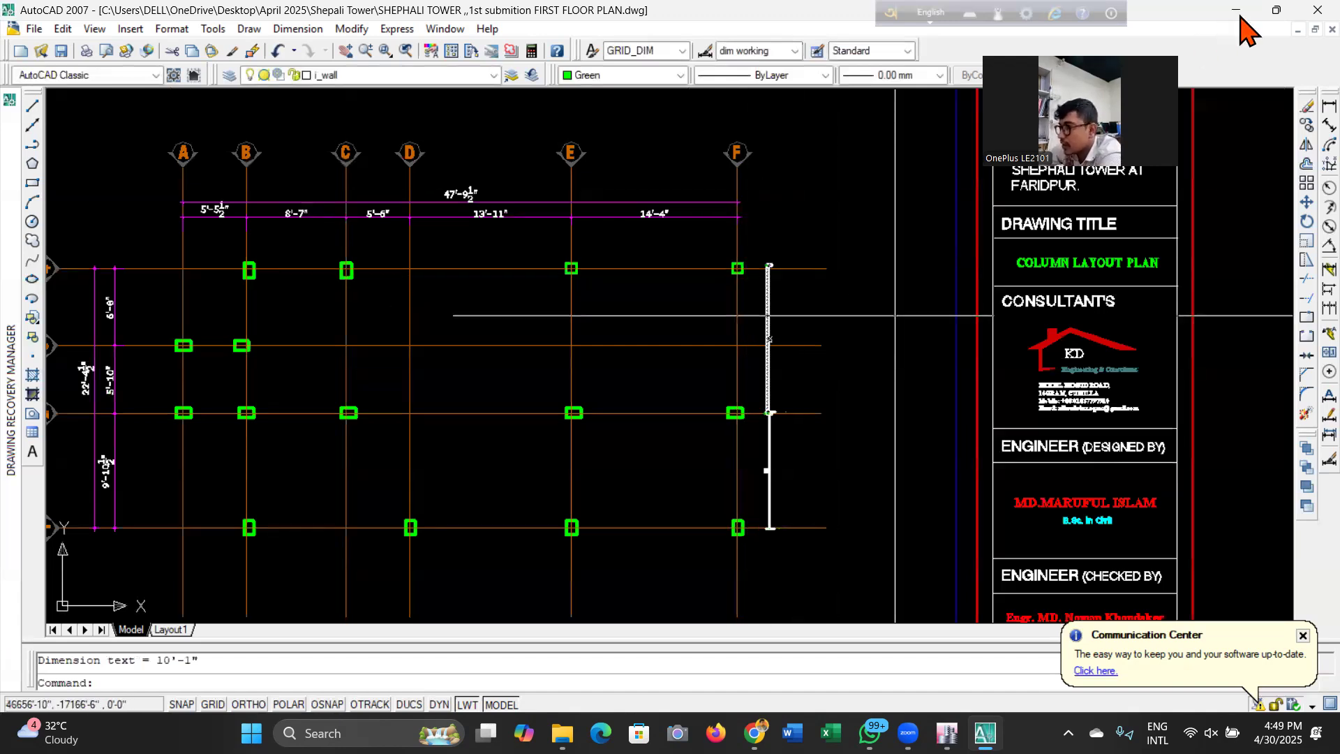
Switch to ETABS and show the tabulated Fz base reactions for the 1.4DL+1.7LL load combination.
key(alt+Tab)
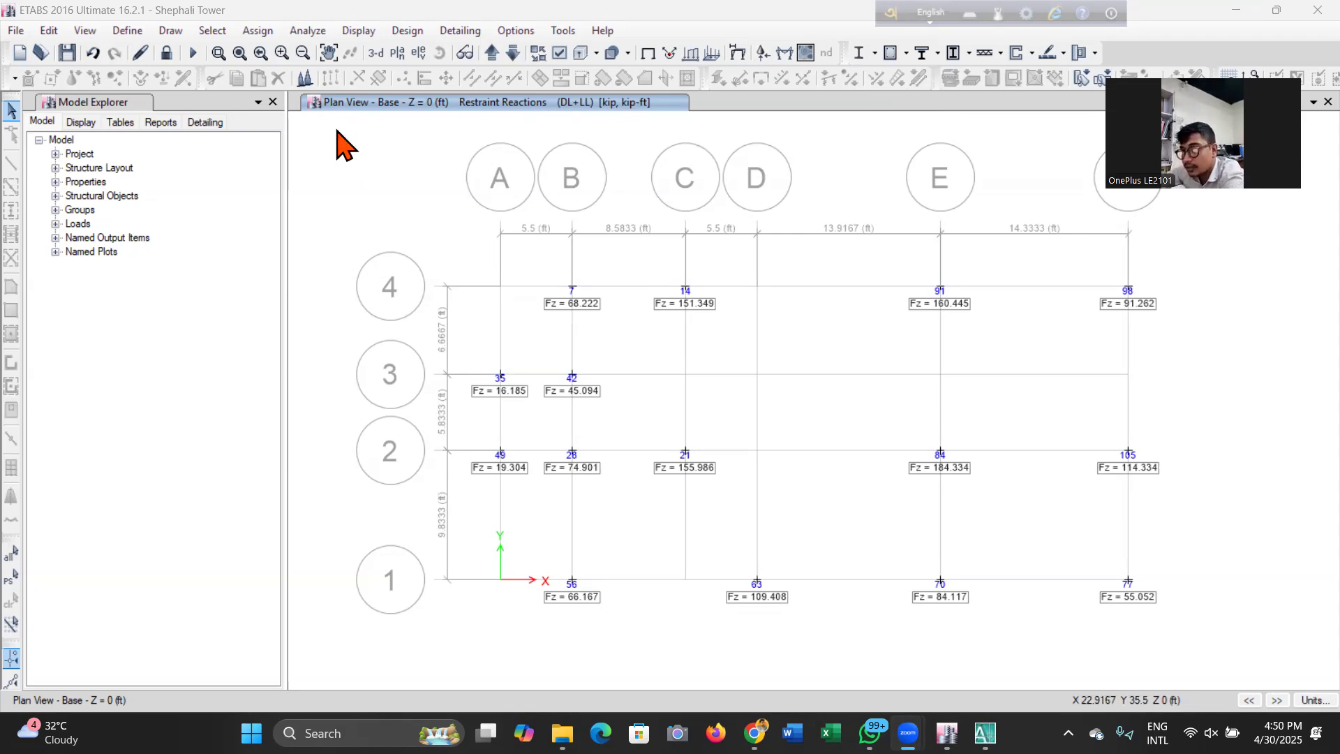
click(396, 55)
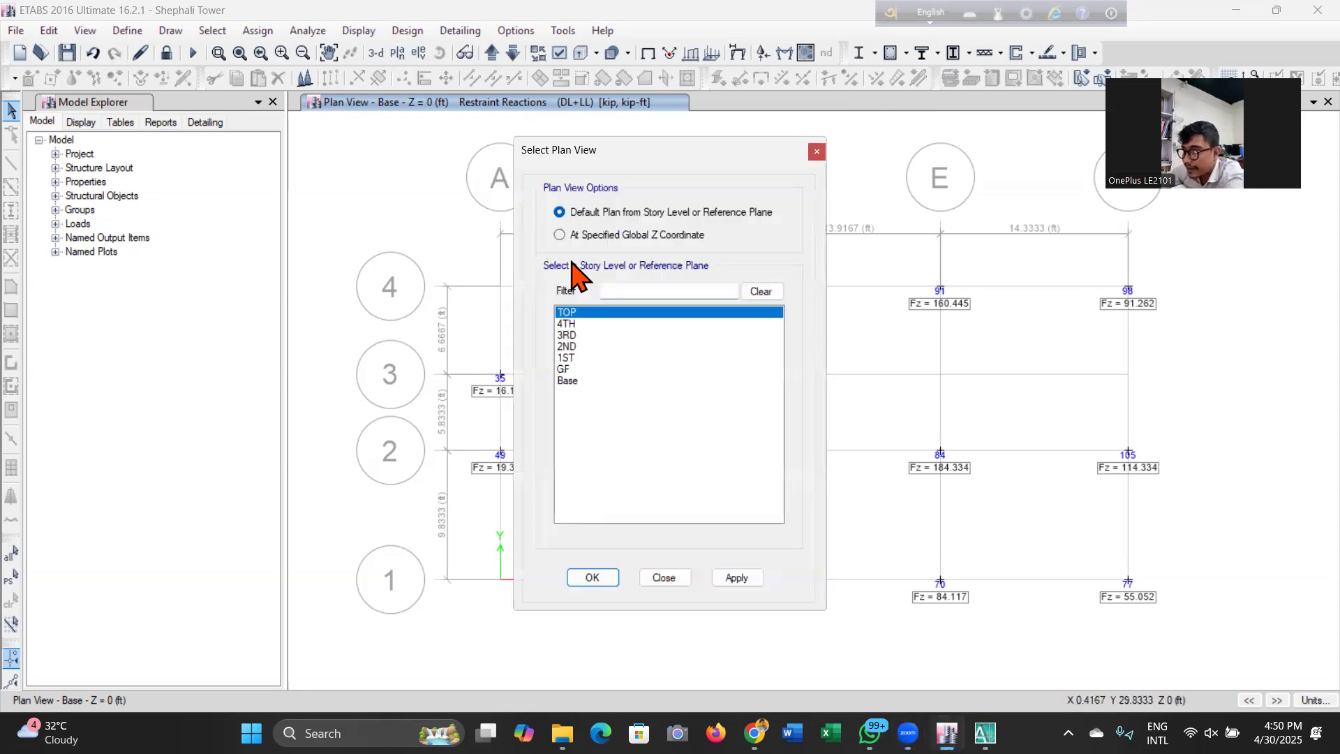
click(817, 152)
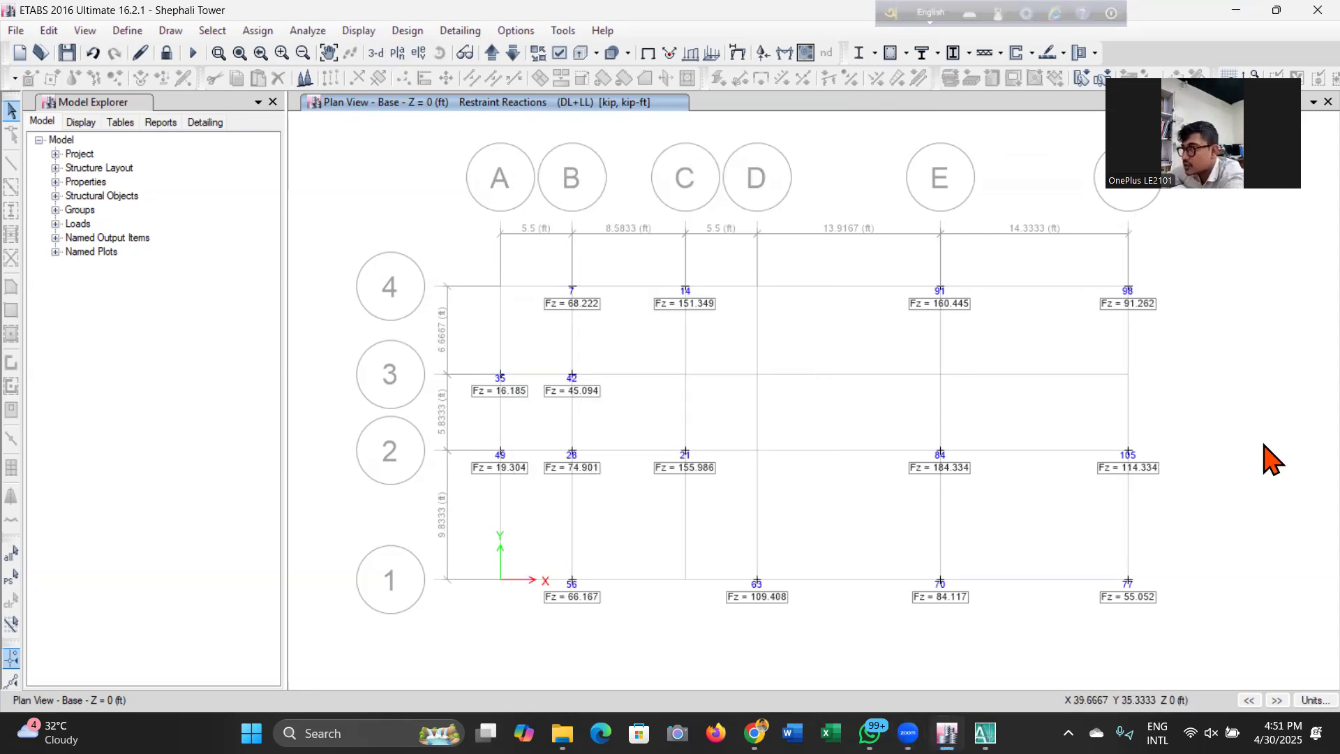
click(765, 56)
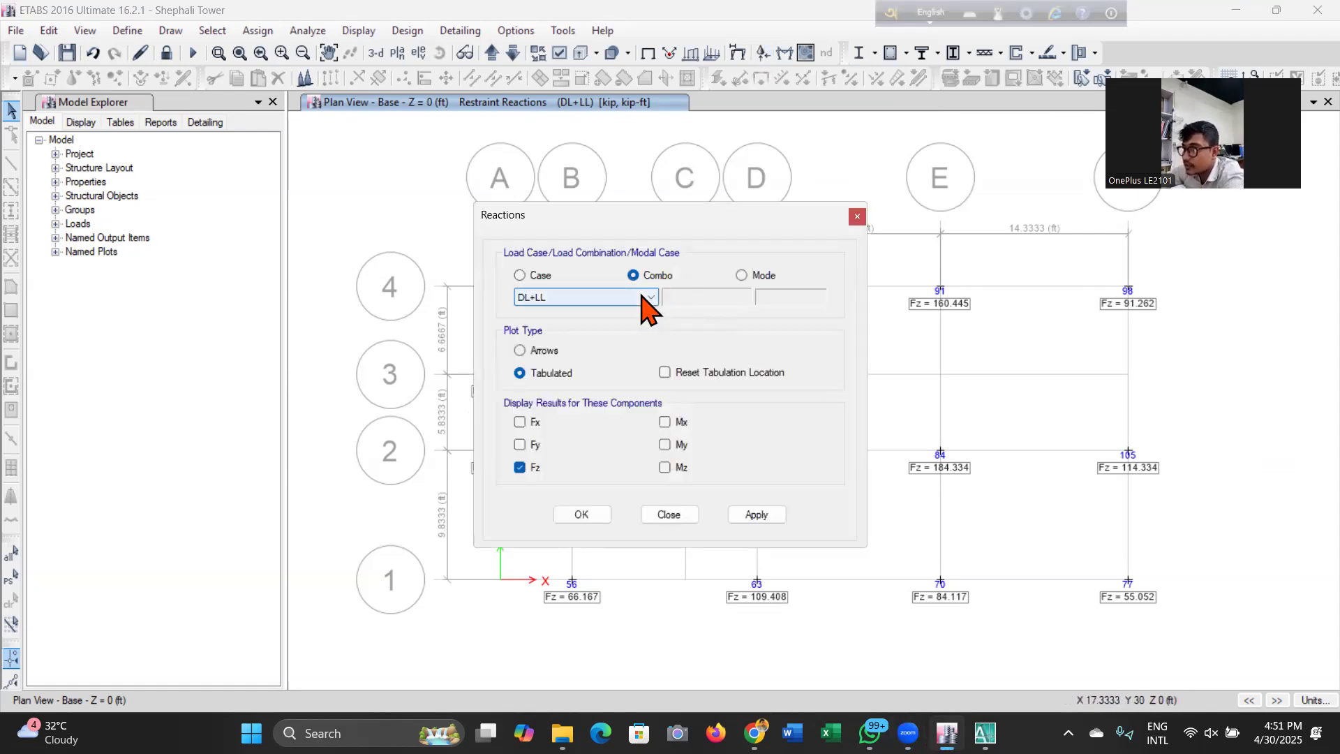
click(648, 299)
click(756, 517)
click(593, 518)
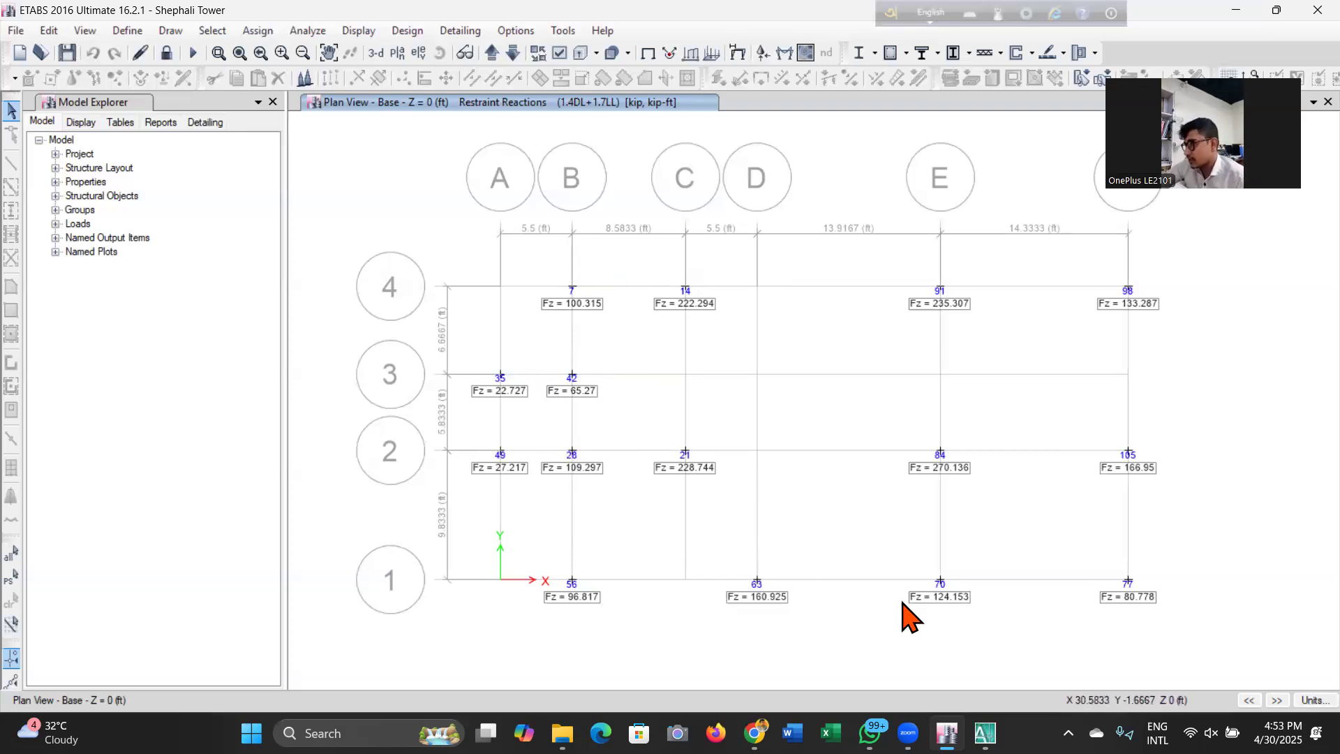
Display the longitudinal reinforcing design results in the 3-D view and in the GF plan.
click(492, 53)
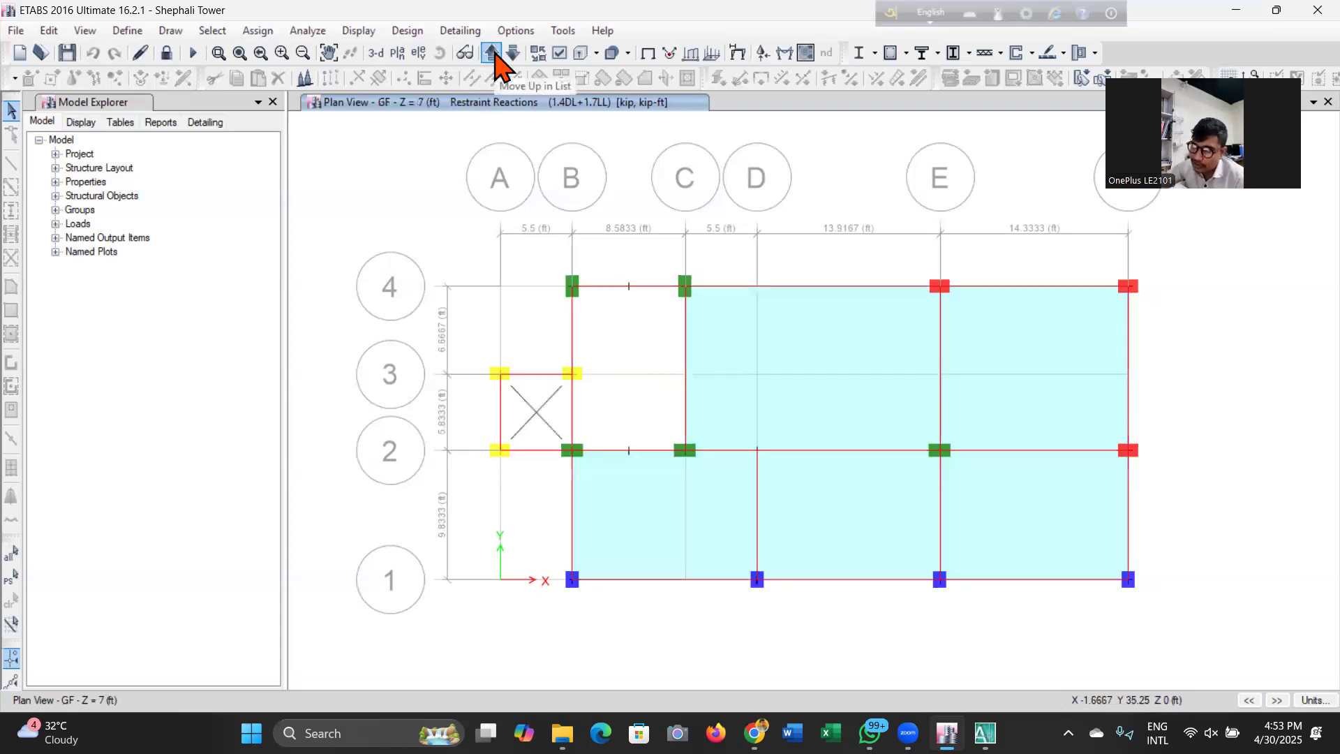
click(492, 53)
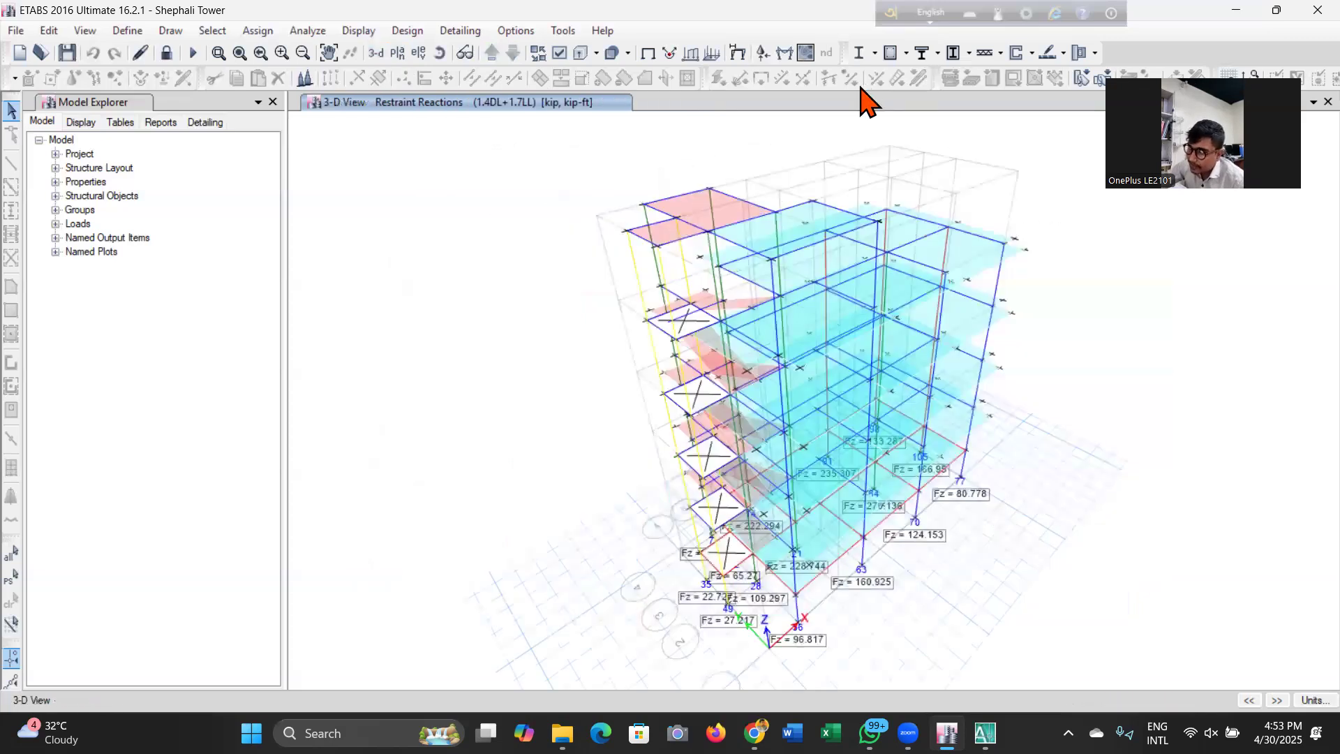
click(890, 53)
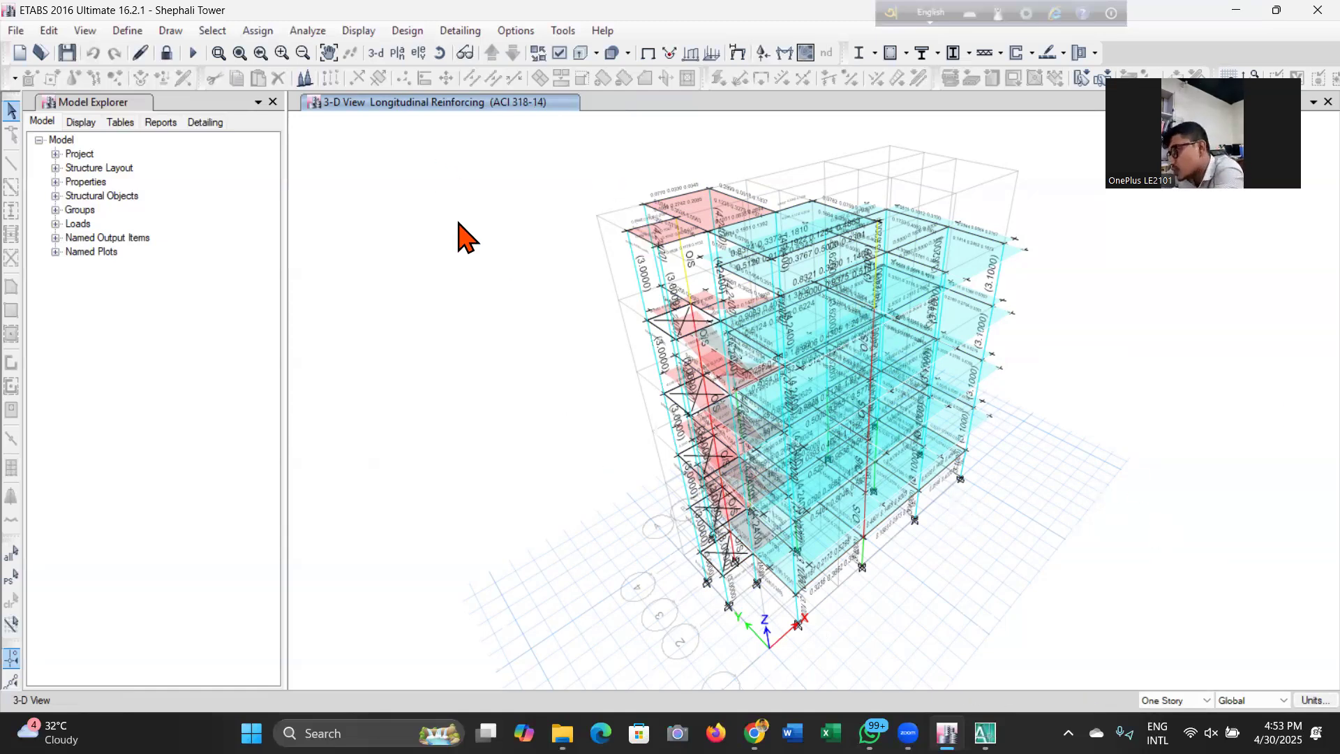
click(397, 52)
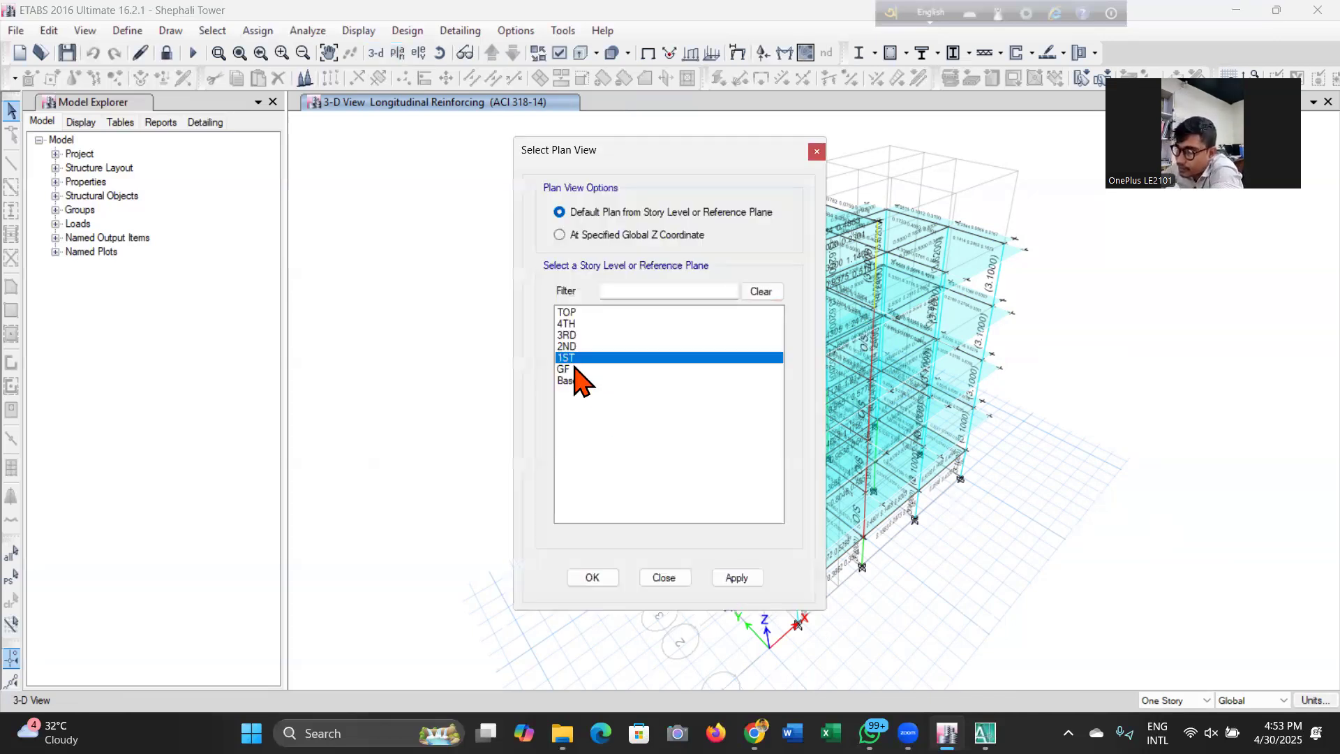
click(575, 369)
click(732, 578)
click(591, 578)
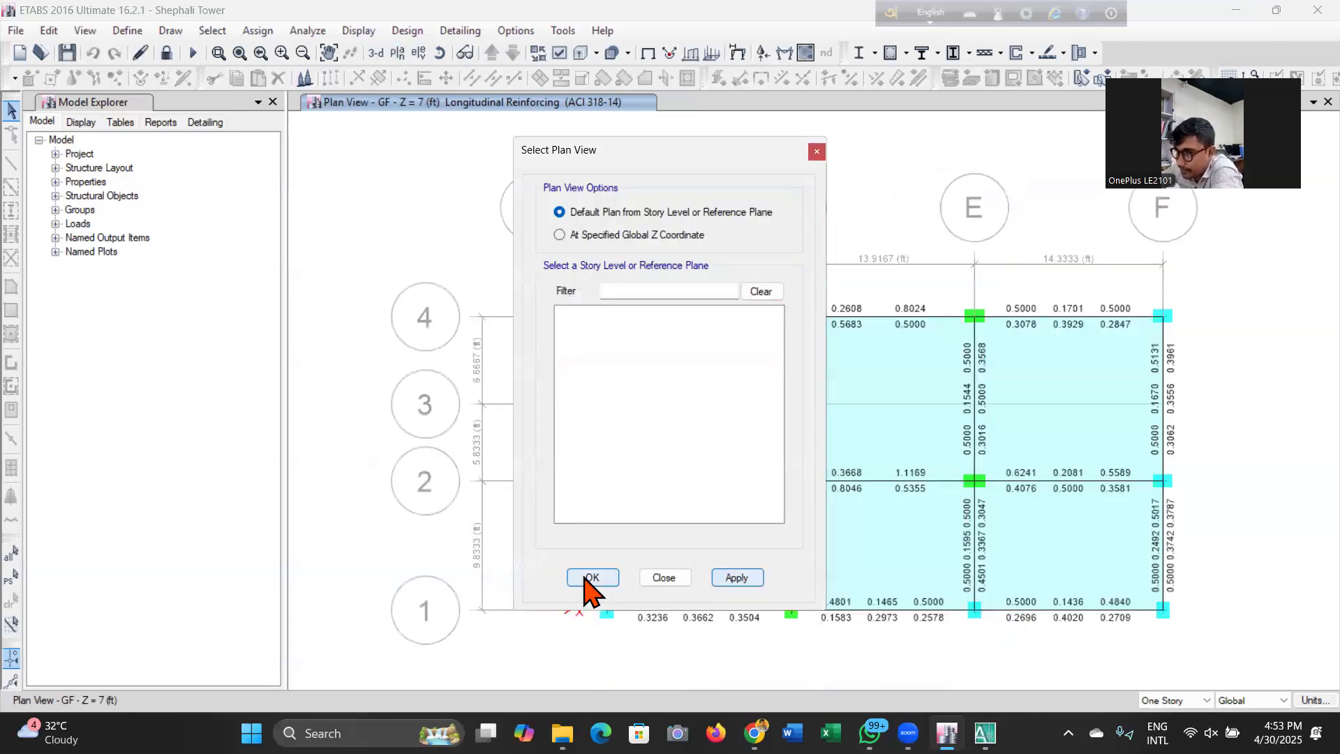
Display the Column P-M-M Interaction Ratios as the design output on the GF plan.
middle_drag(891, 579, 834, 572)
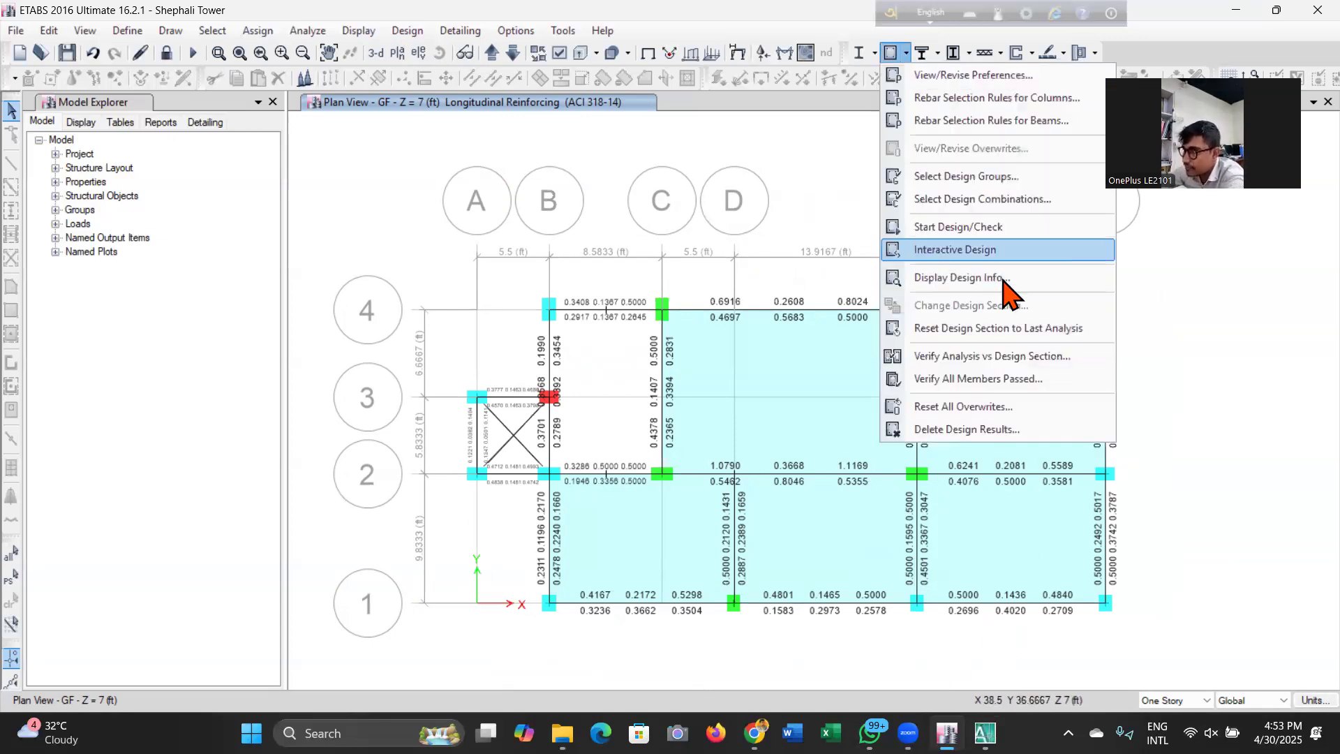
click(1006, 273)
click(719, 356)
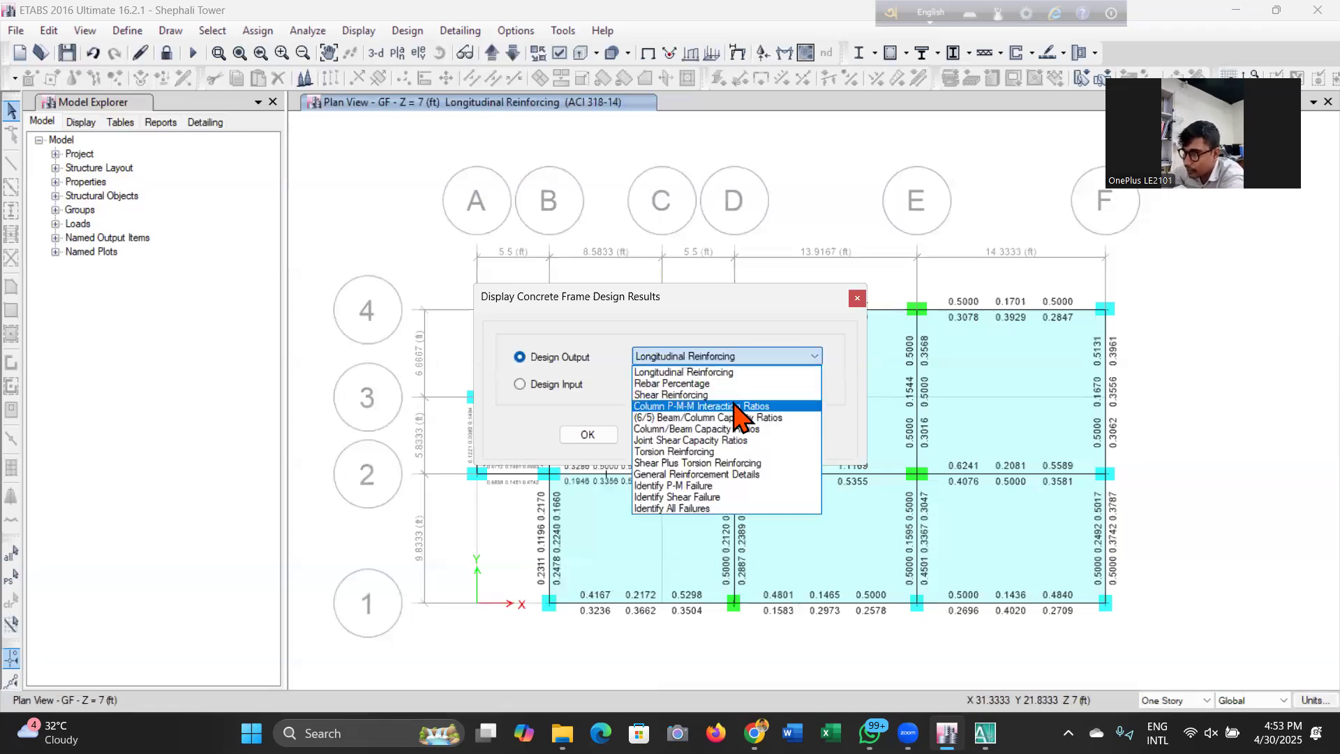
click(700, 413)
click(765, 435)
click(593, 440)
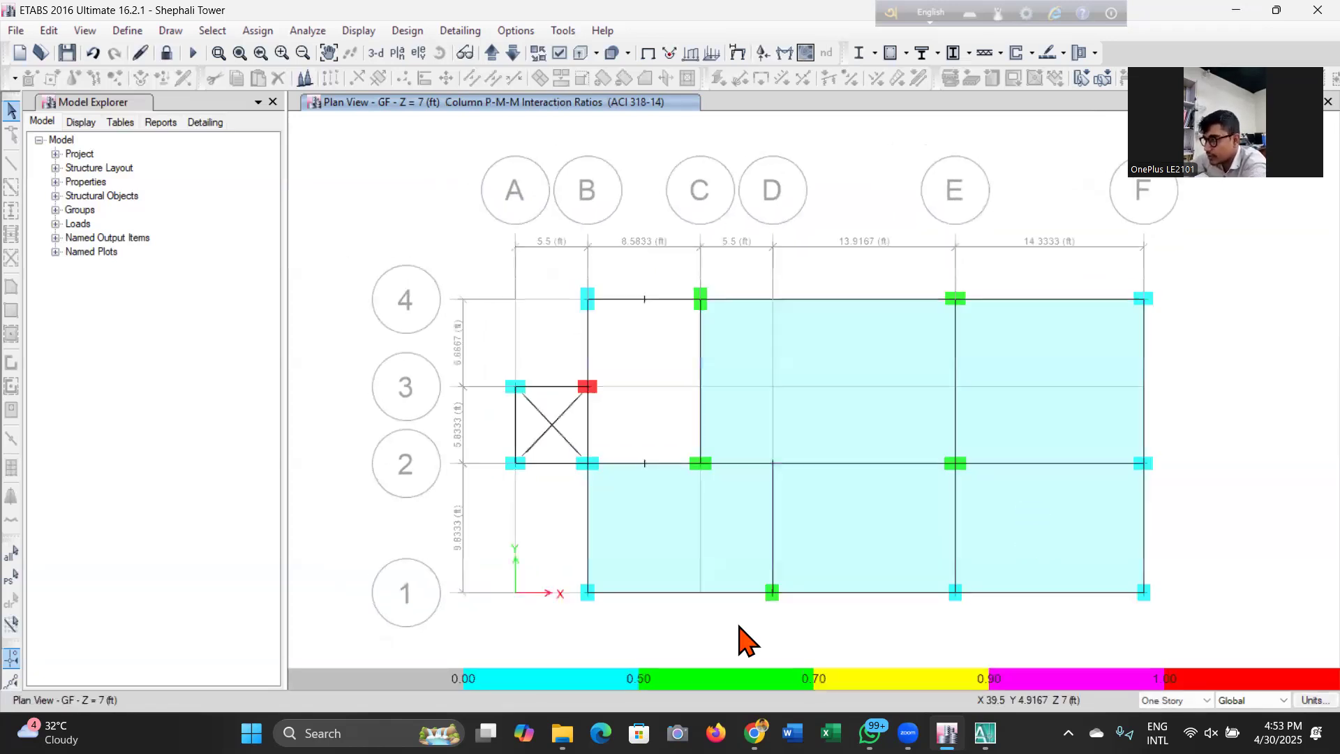
Examine the column P-M-M interaction ratios story by story from GF up to TOP, and return to the 1ST plan.
click(493, 52)
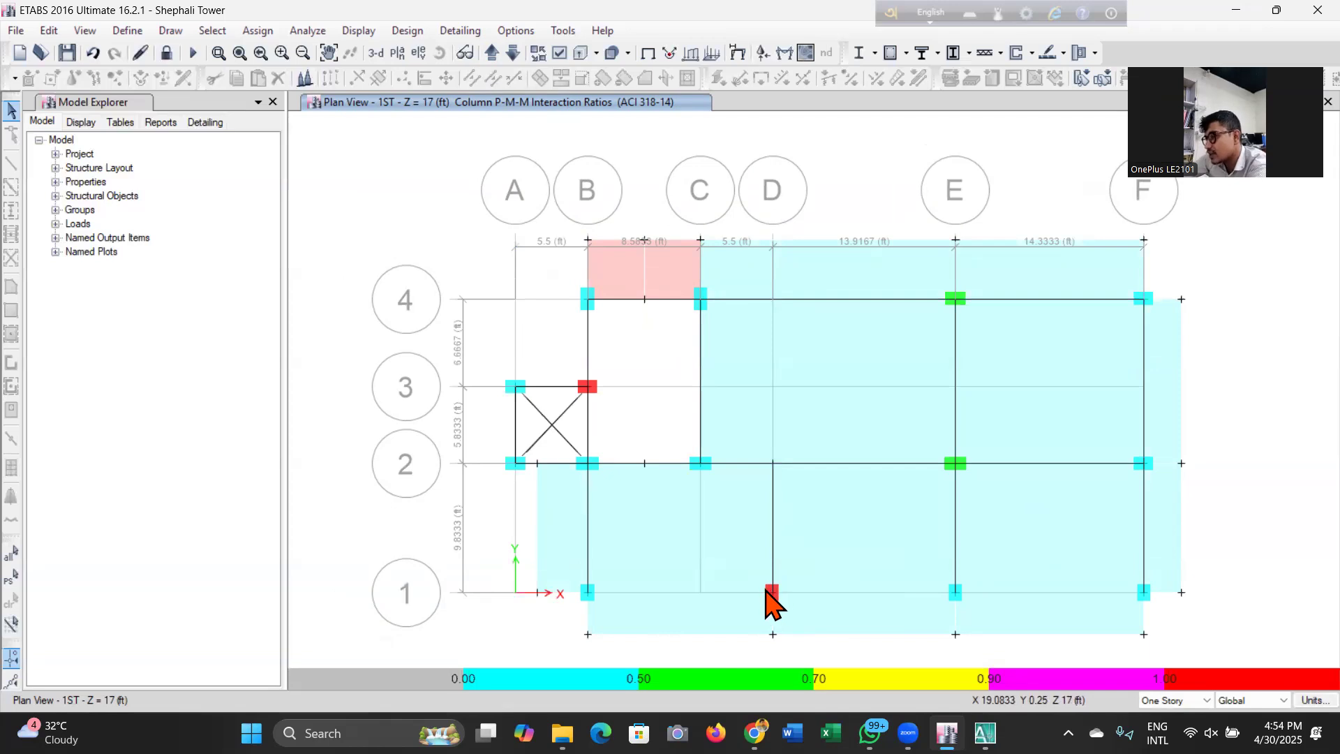
click(492, 53)
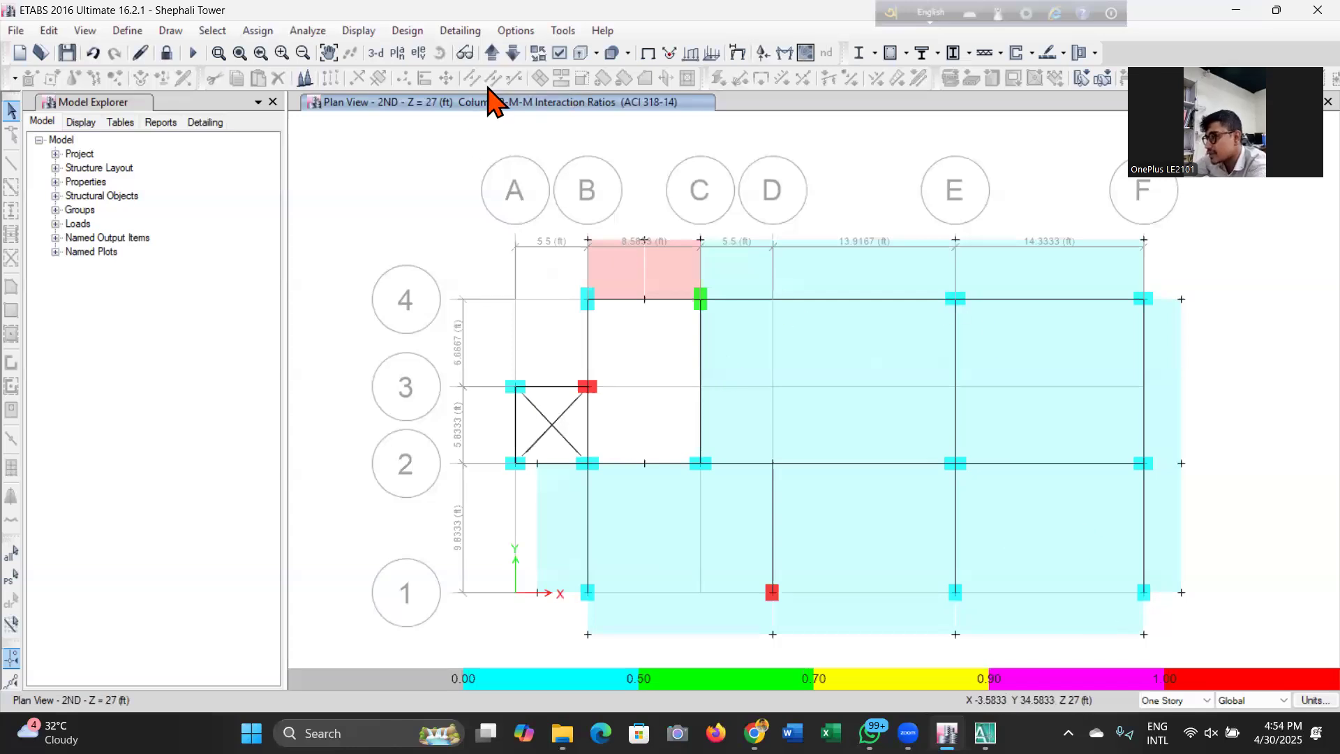
click(492, 53)
click(492, 53)
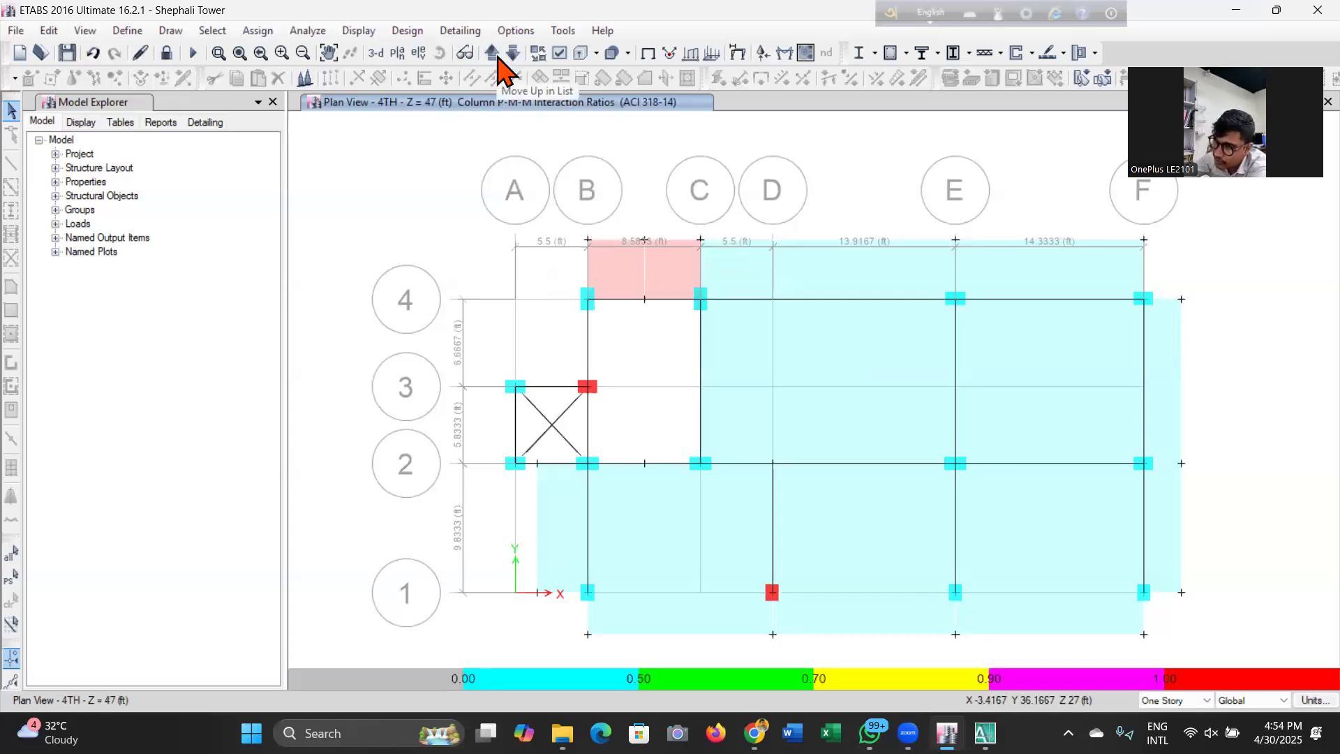
click(492, 53)
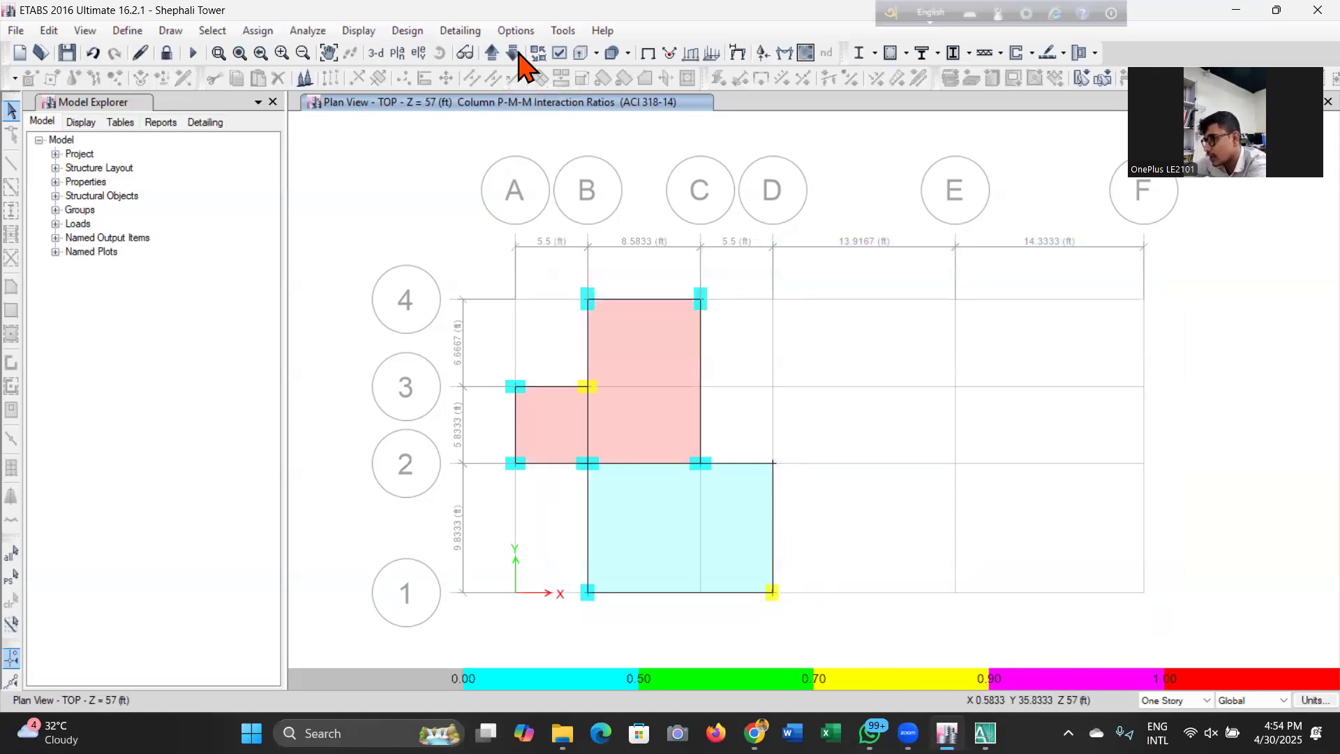
click(499, 56)
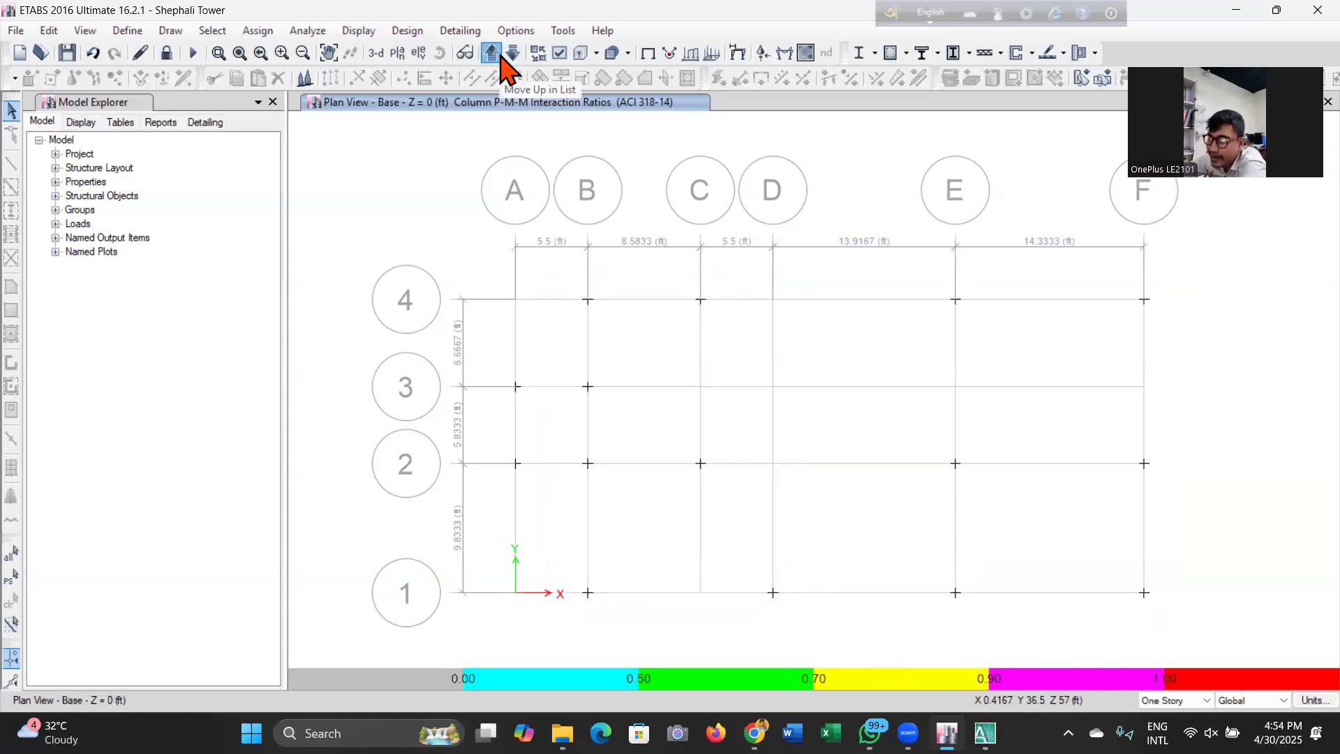
click(501, 57)
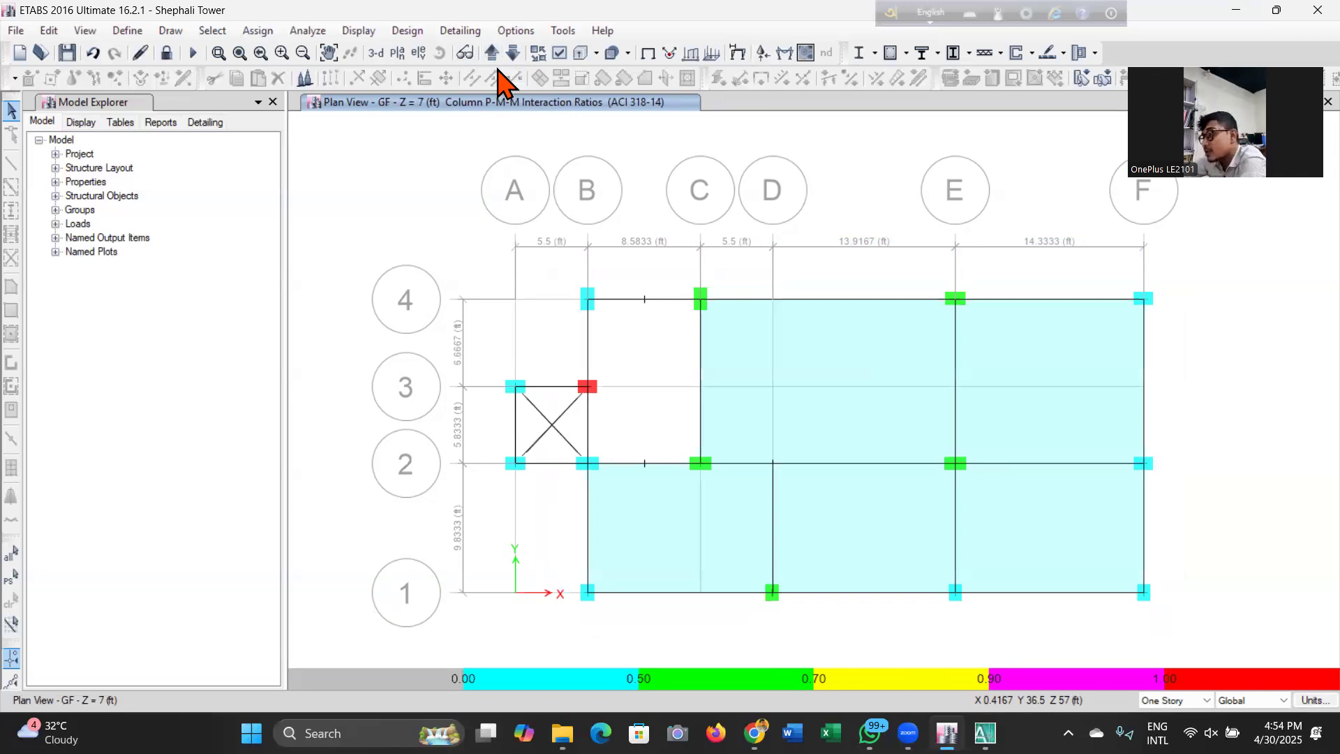
click(495, 55)
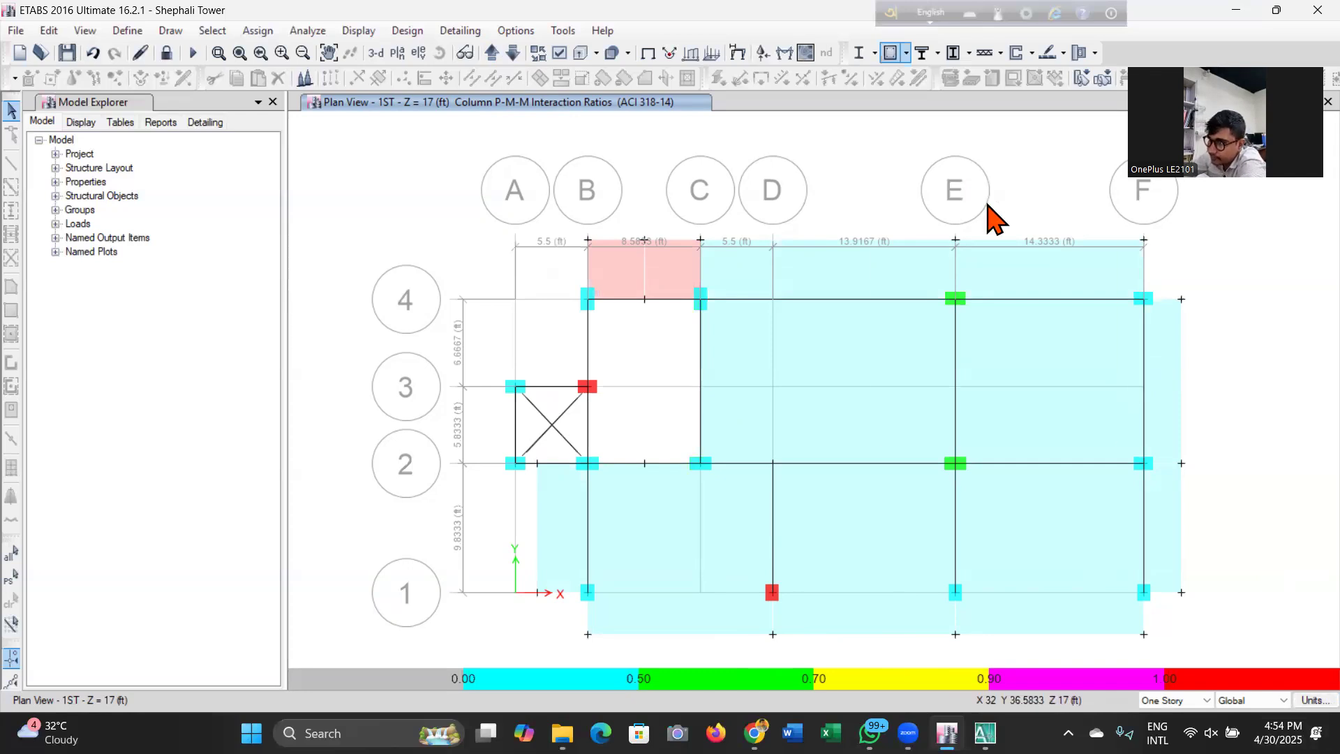
Change the concrete frame design output on the 1ST plan to Longitudinal Reinforcing.
click(906, 52)
click(998, 278)
click(768, 355)
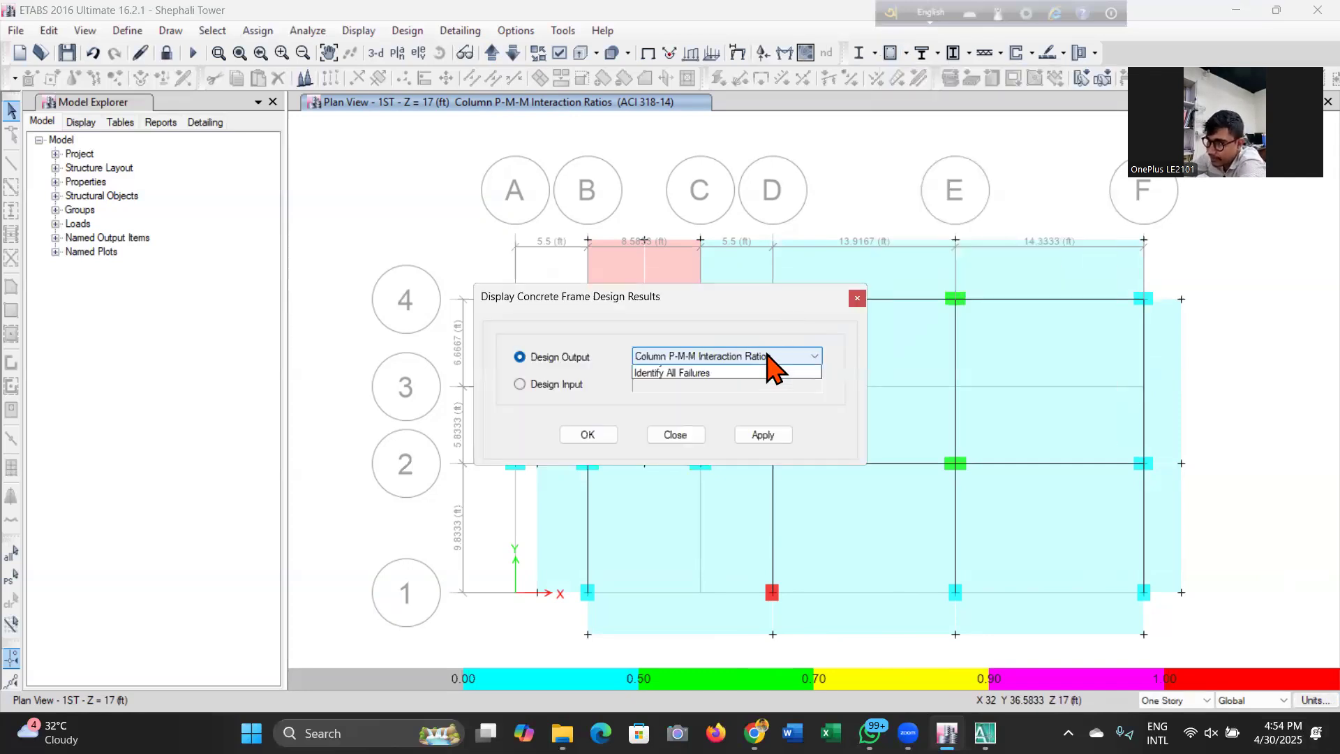
click(780, 430)
click(586, 435)
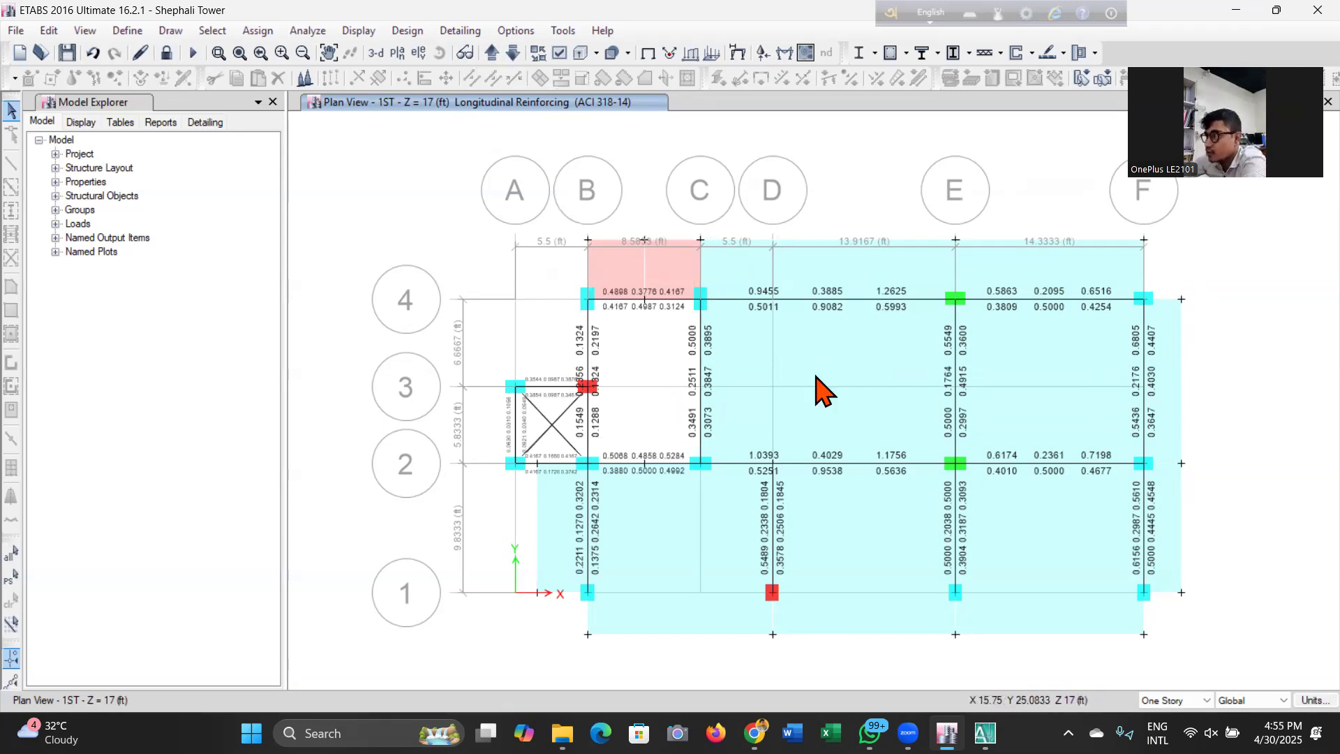
Change the concrete frame design output on the 1ST plan to Rebar Percentage.
click(906, 54)
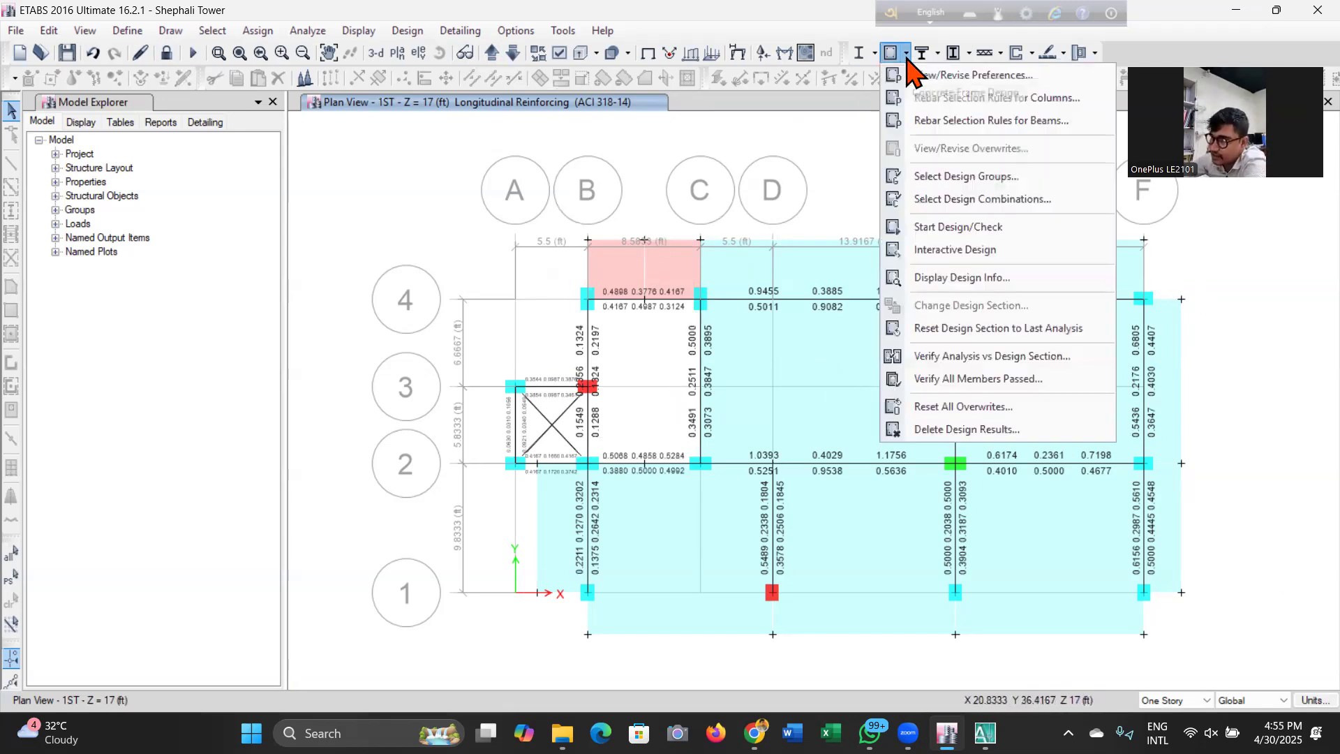
click(983, 278)
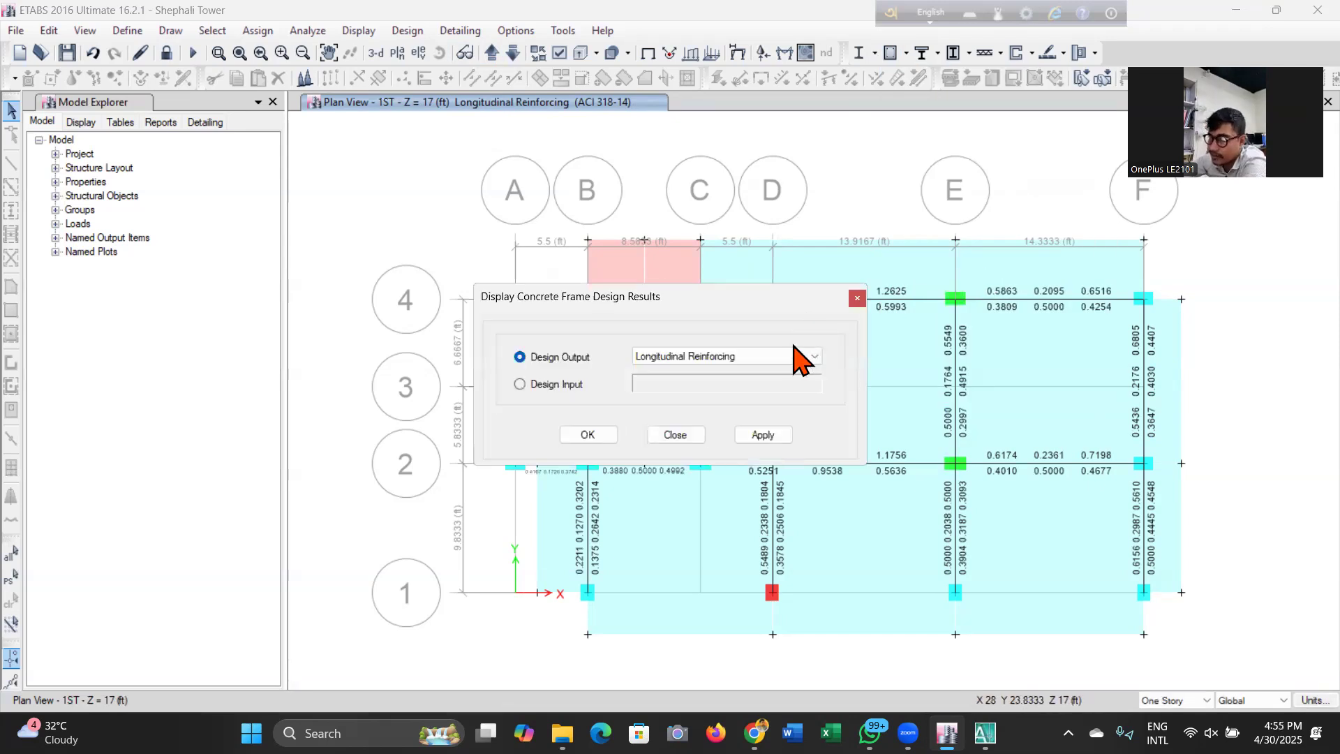
click(793, 357)
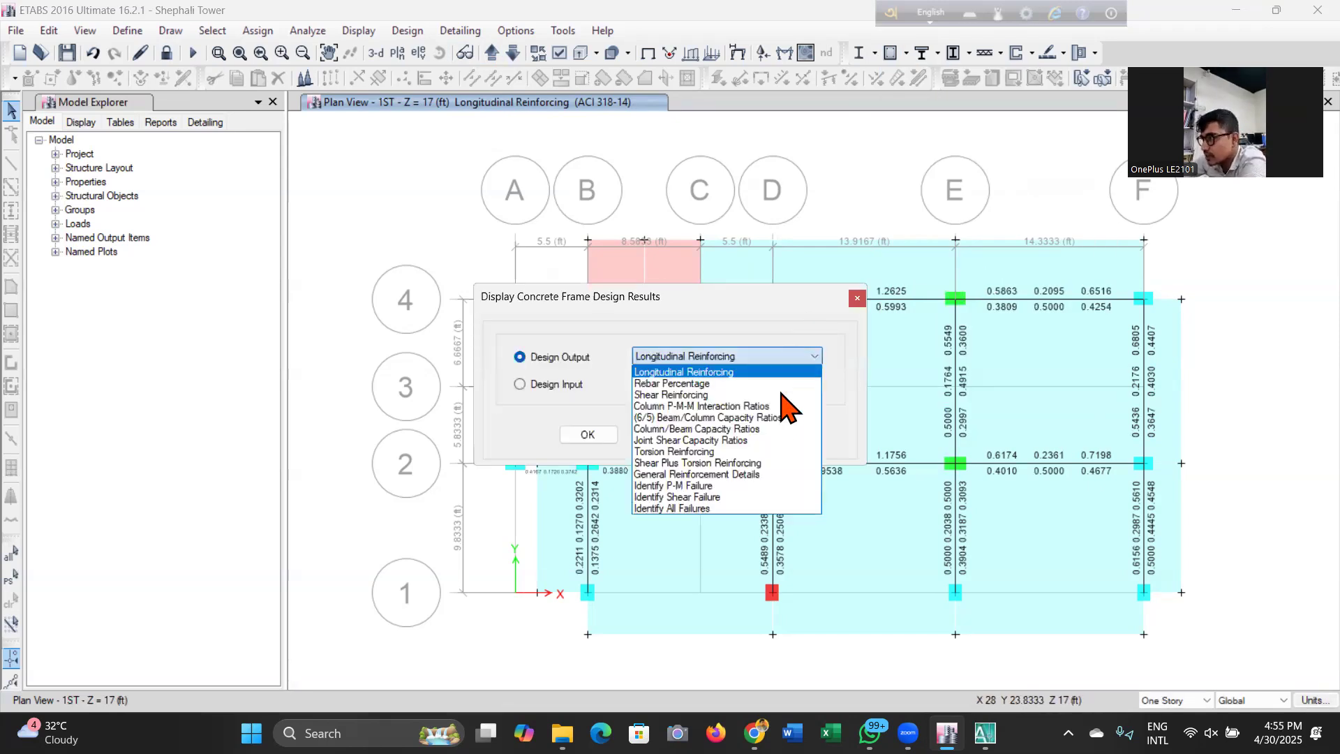
click(764, 383)
click(590, 437)
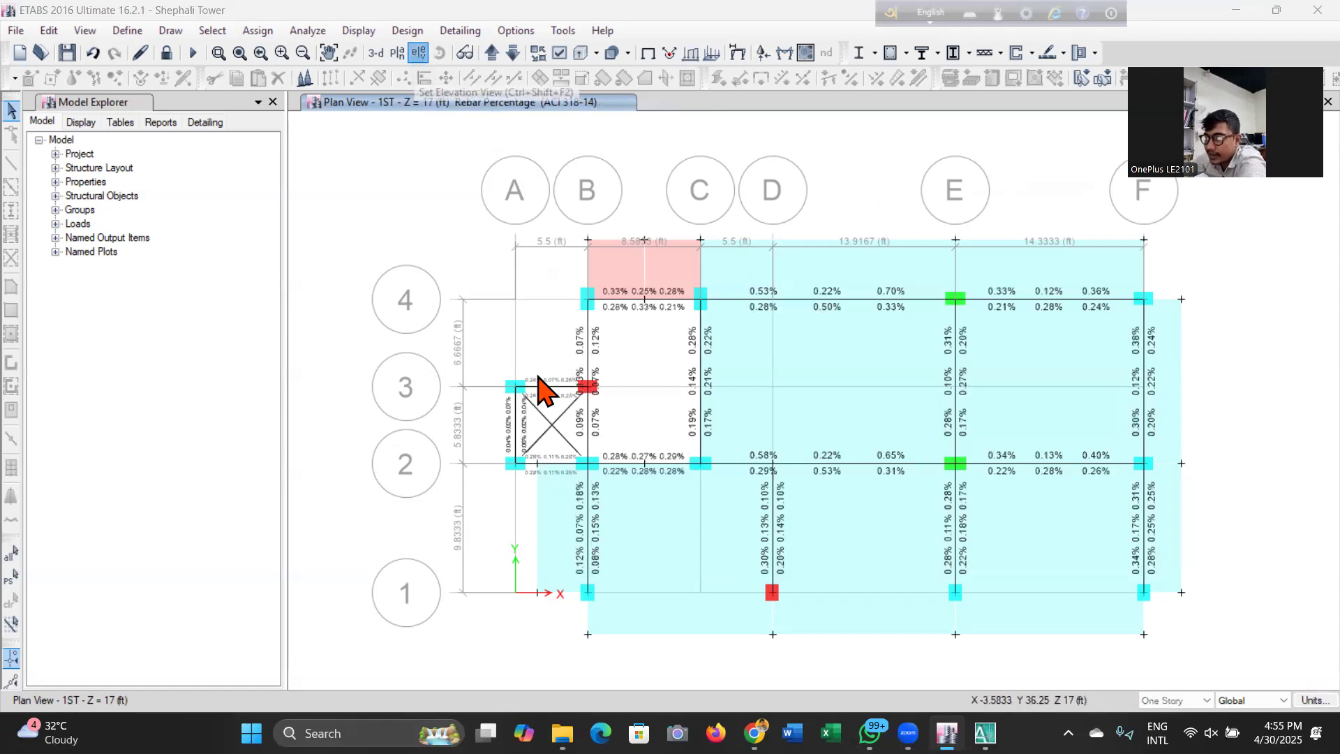
Show the elevation view along grid line 2 to check the rebar percentages of its columns and beams.
click(558, 353)
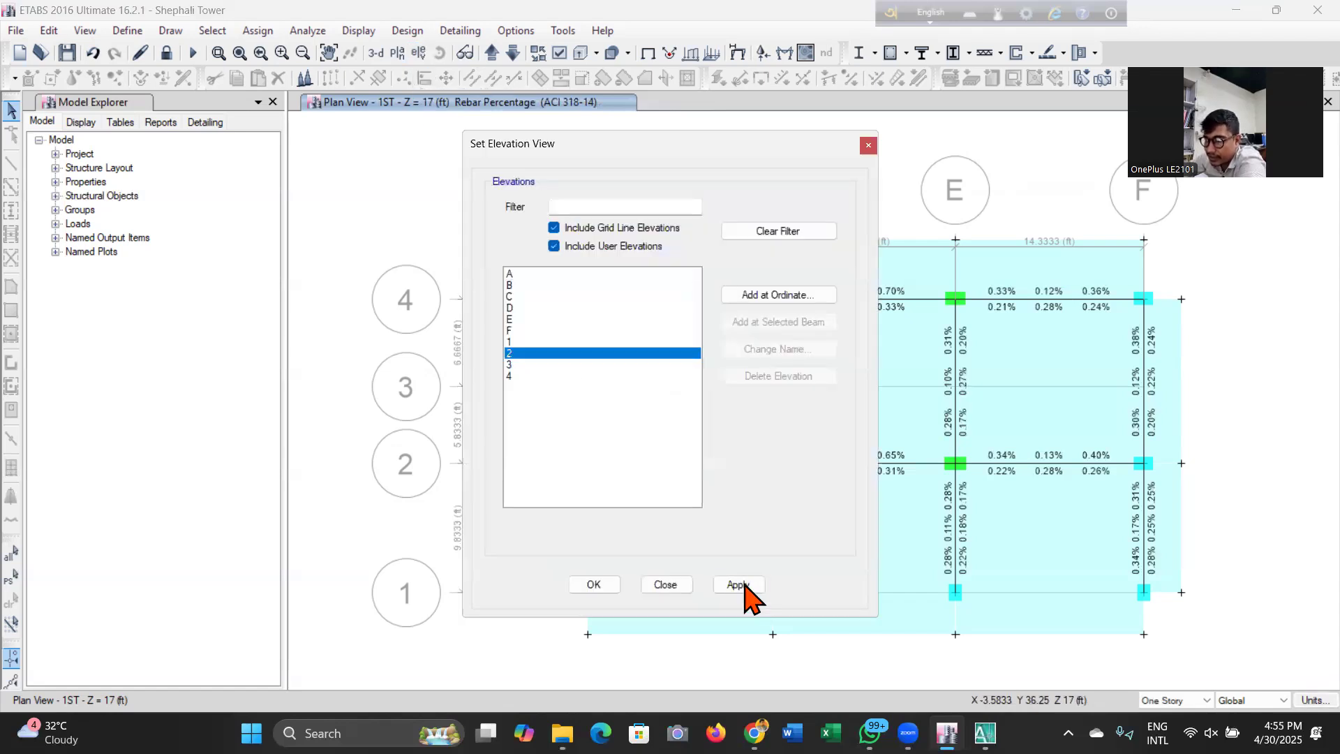
click(598, 586)
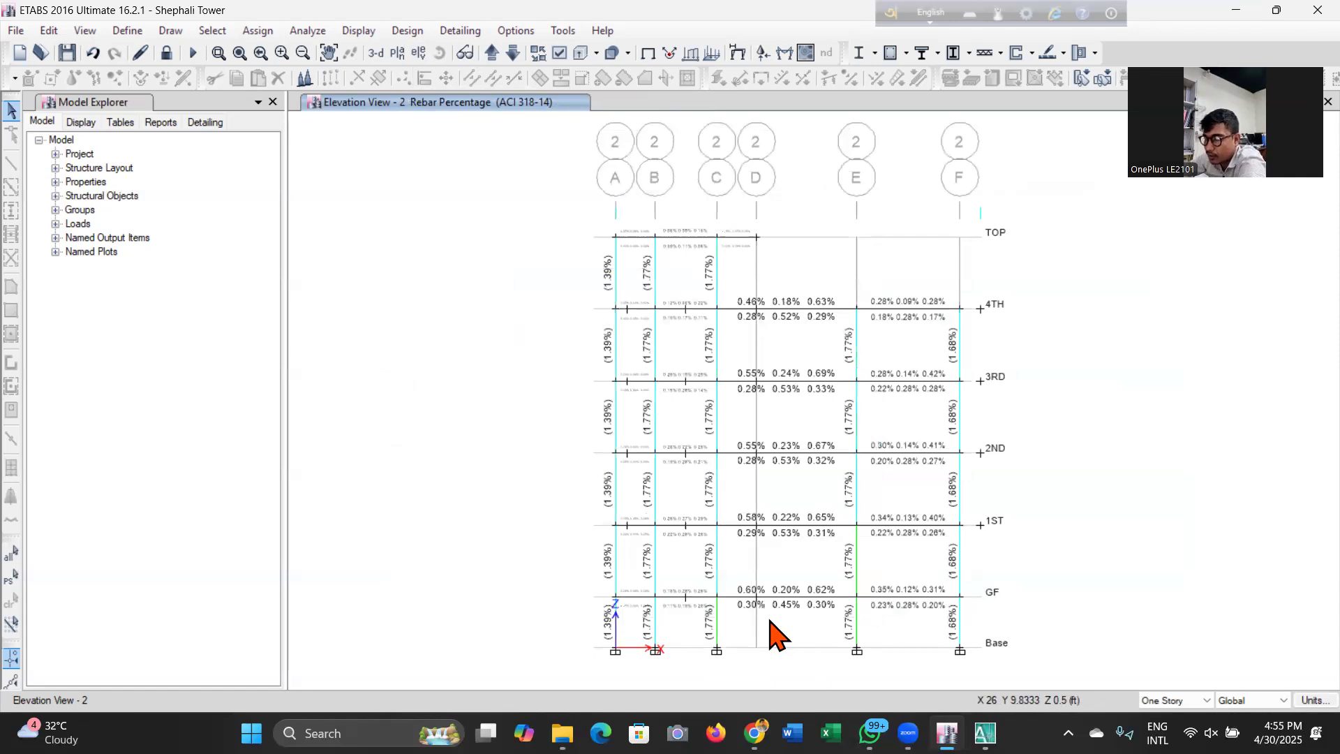
click(277, 50)
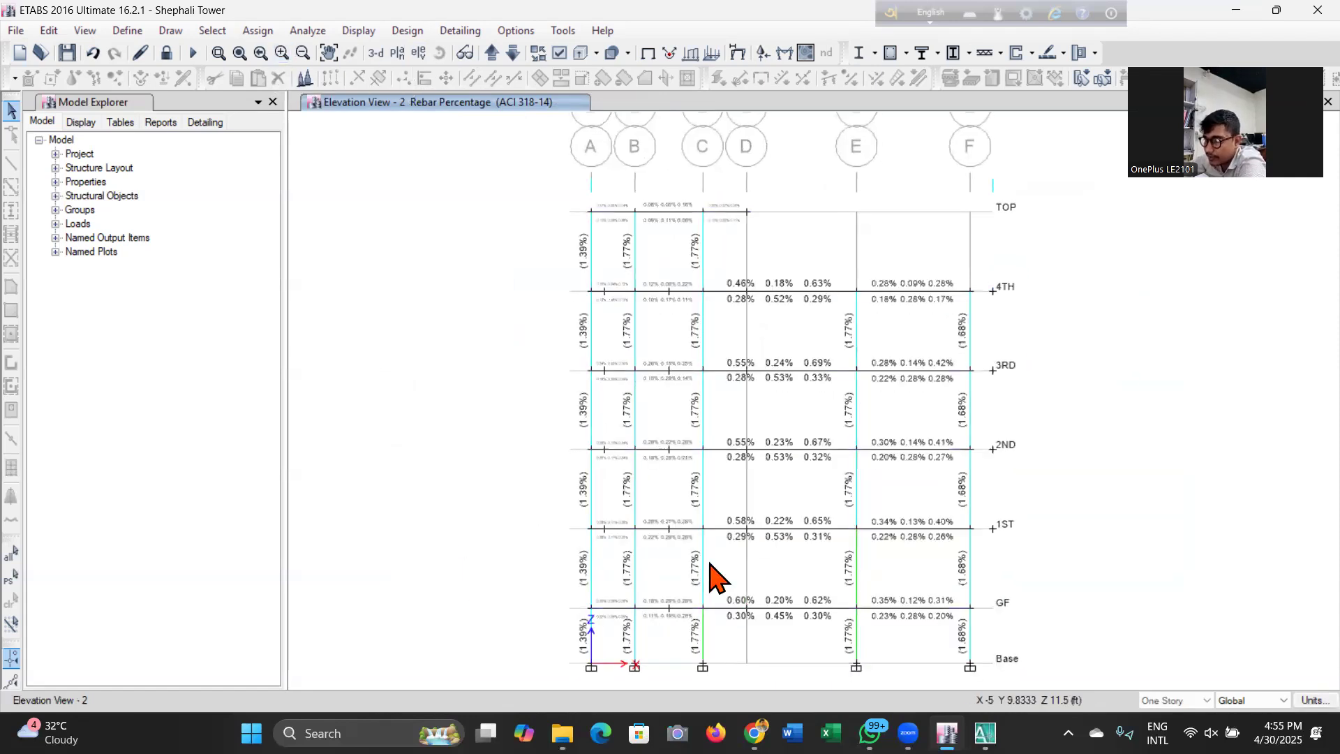